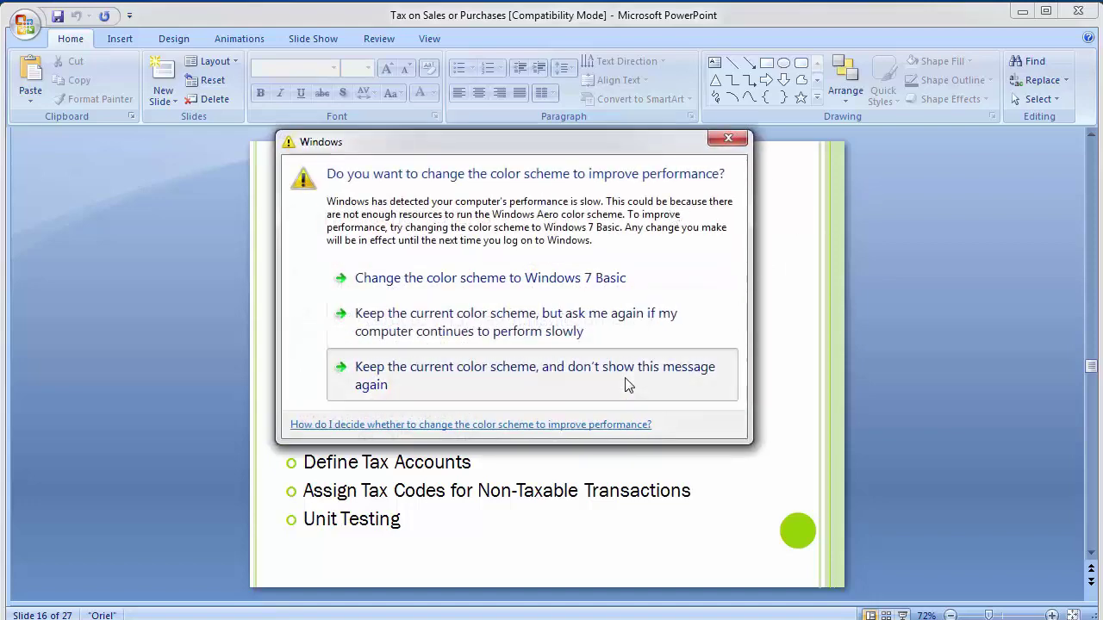
Keep the current colour scheme, then scroll to slide 17, Check Calculation Procedure (T Code OBQ3)
{"action": "left_click", "coordinate": [626, 385]}
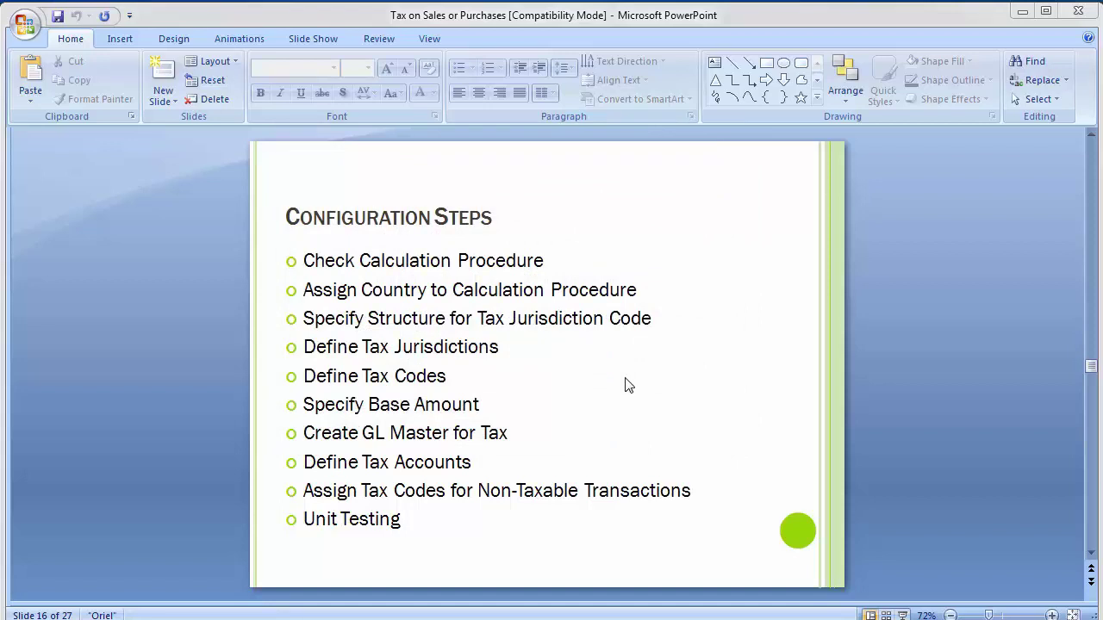
{"action": "scroll", "coordinate": [627, 381], "scroll_direction": "down", "scroll_amount": 1}
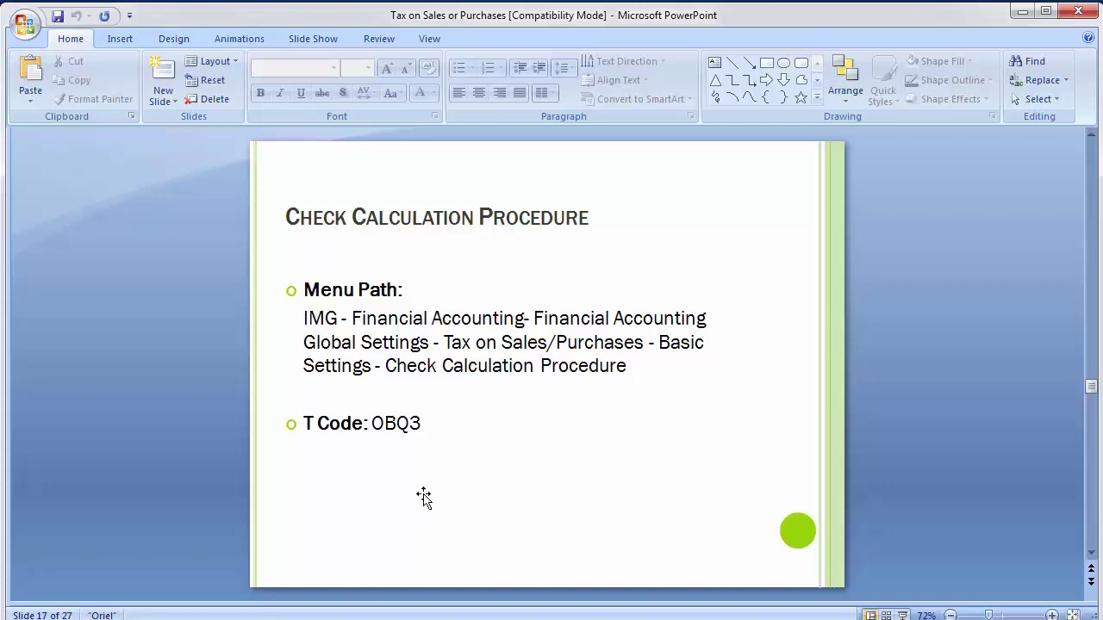
Check the SAP window, then nudge the Check Calculation Procedure title slightly lower on the slide
{"action": "key", "text": "alt+Tab"}
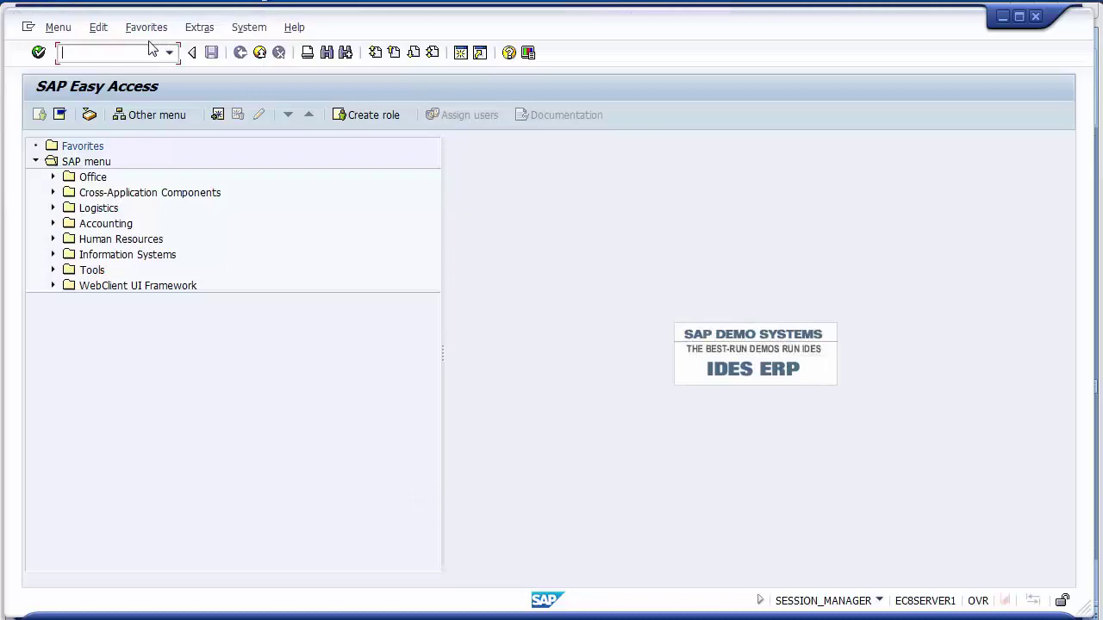
{"action": "key", "text": "alt+Tab"}
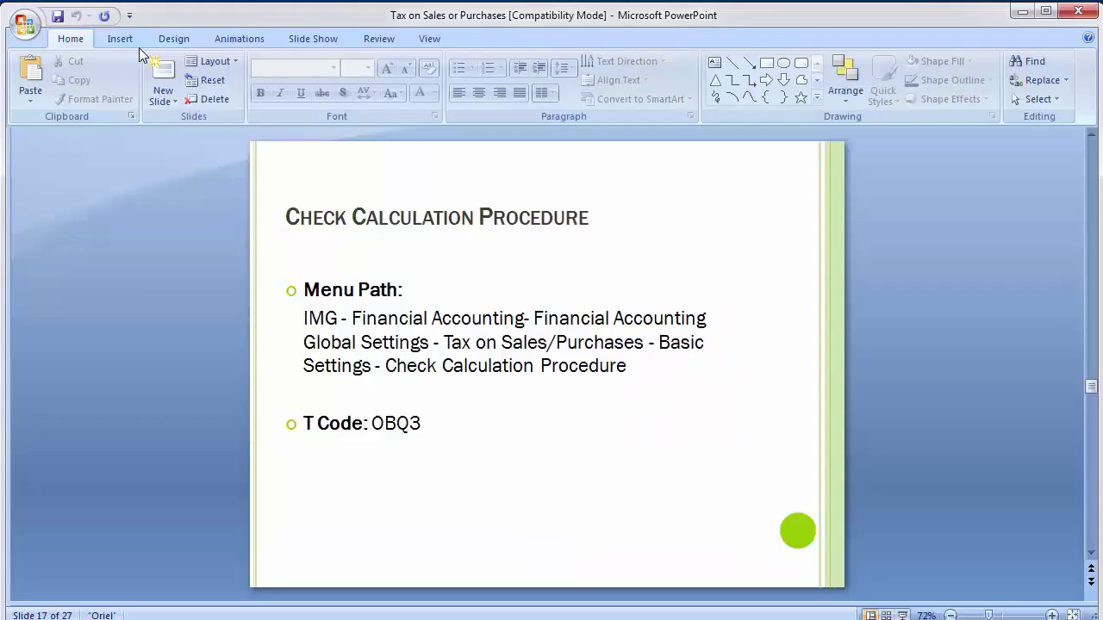
{"action": "key", "text": "alt"}
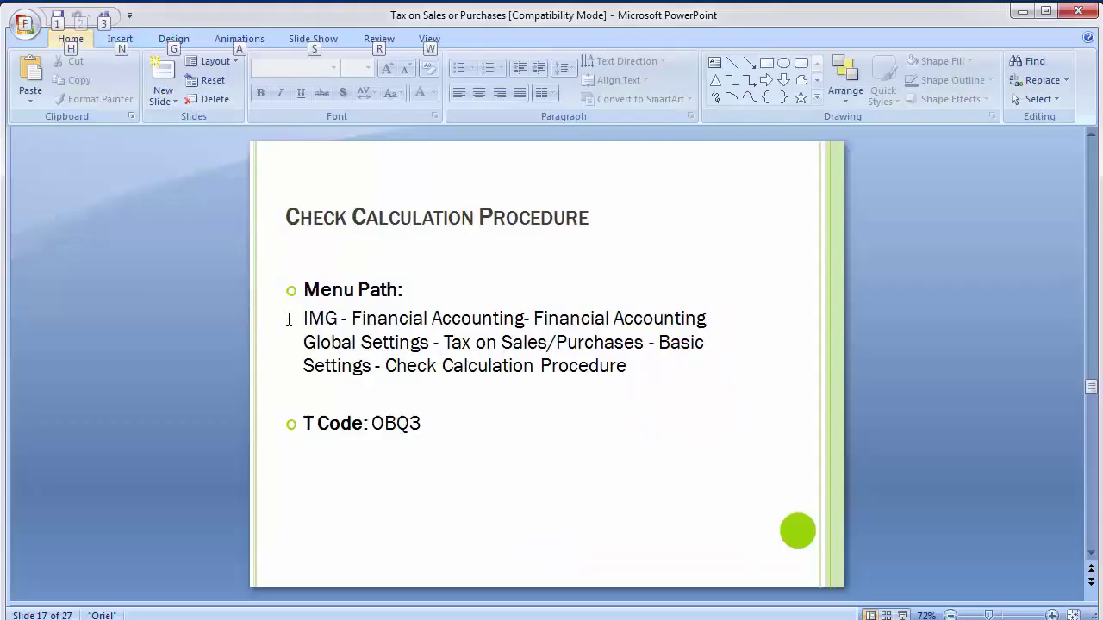
{"action": "key", "text": "alt"}
{"action": "left_click_drag", "start_coordinate": [379, 160], "coordinate": [288, 160]}
Highlight the T-code OBQ3 in the slide's body text, then deselect the text box
{"action": "left_click", "coordinate": [428, 394]}
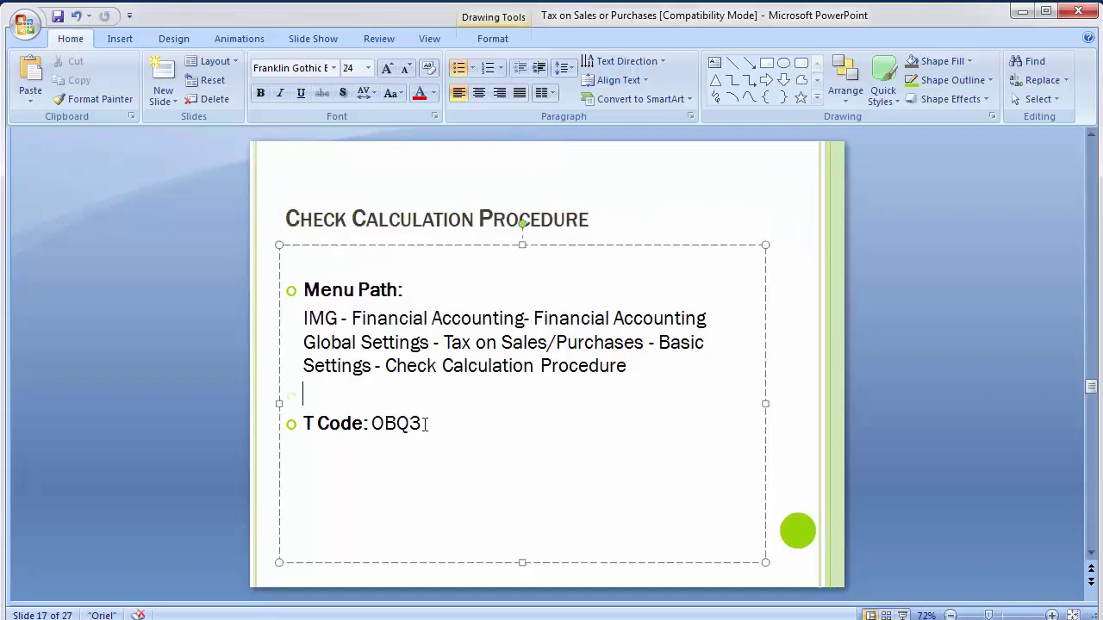
{"action": "left_click_drag", "start_coordinate": [431, 423], "coordinate": [376, 423]}
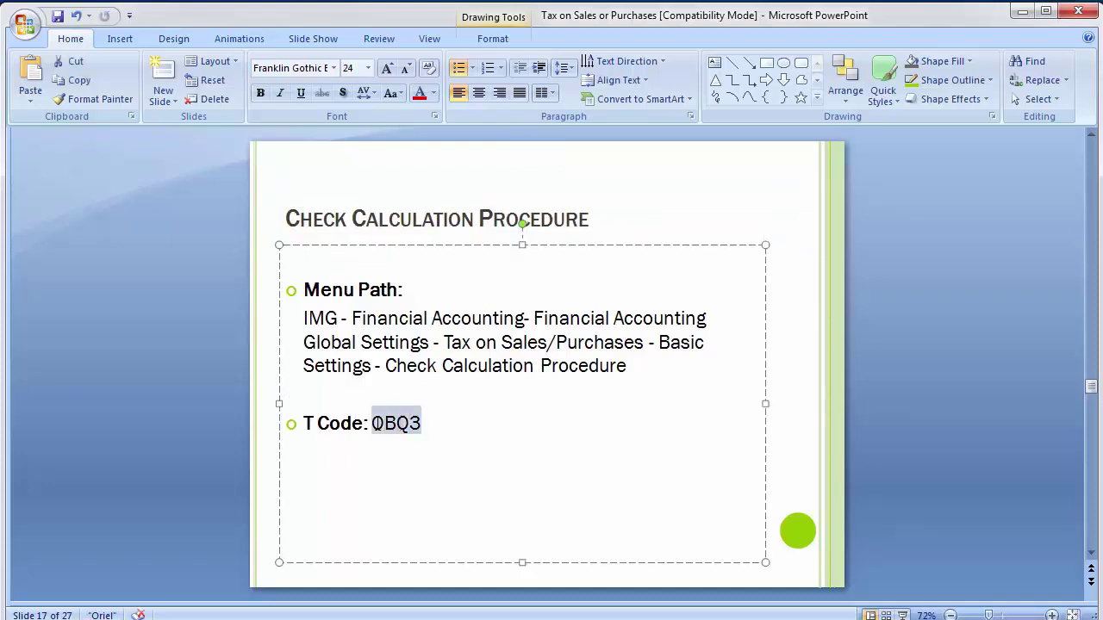
{"action": "left_click", "coordinate": [198, 275]}
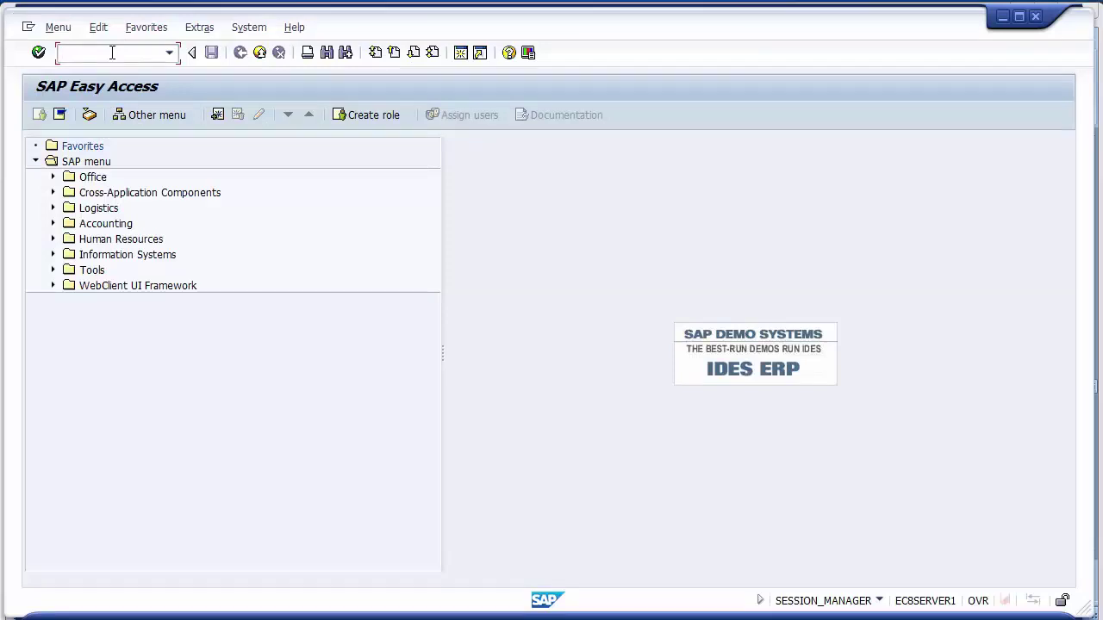
Enter transaction OBQ3 and display the SAP Reference IMG
{"action": "type", "text": "obq3"}
{"action": "key", "text": "Return"}
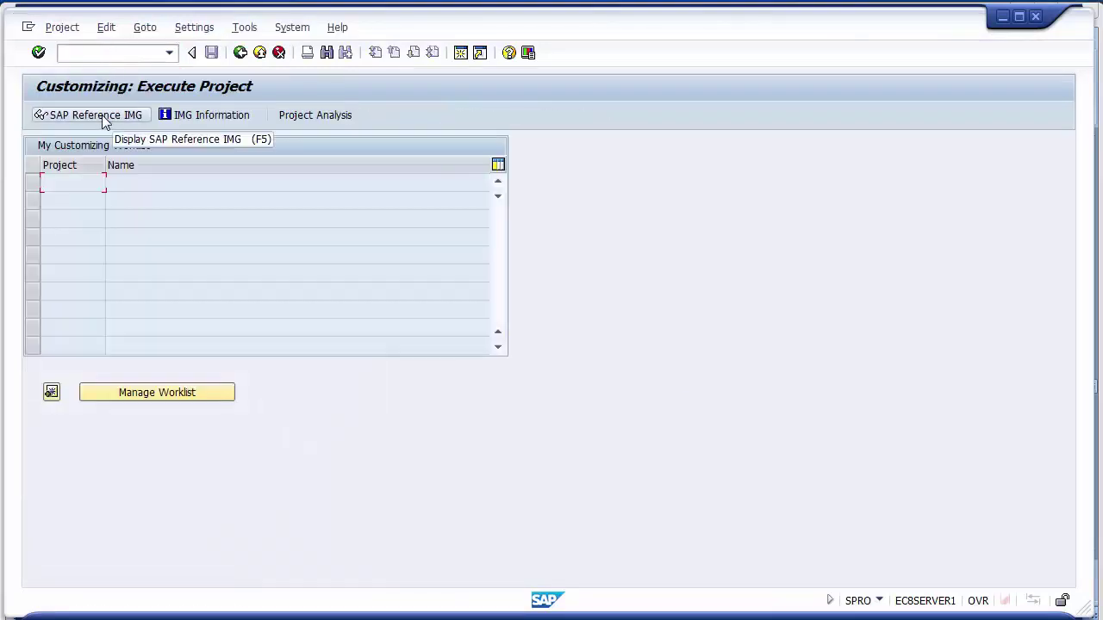
{"action": "left_click", "coordinate": [102, 115]}
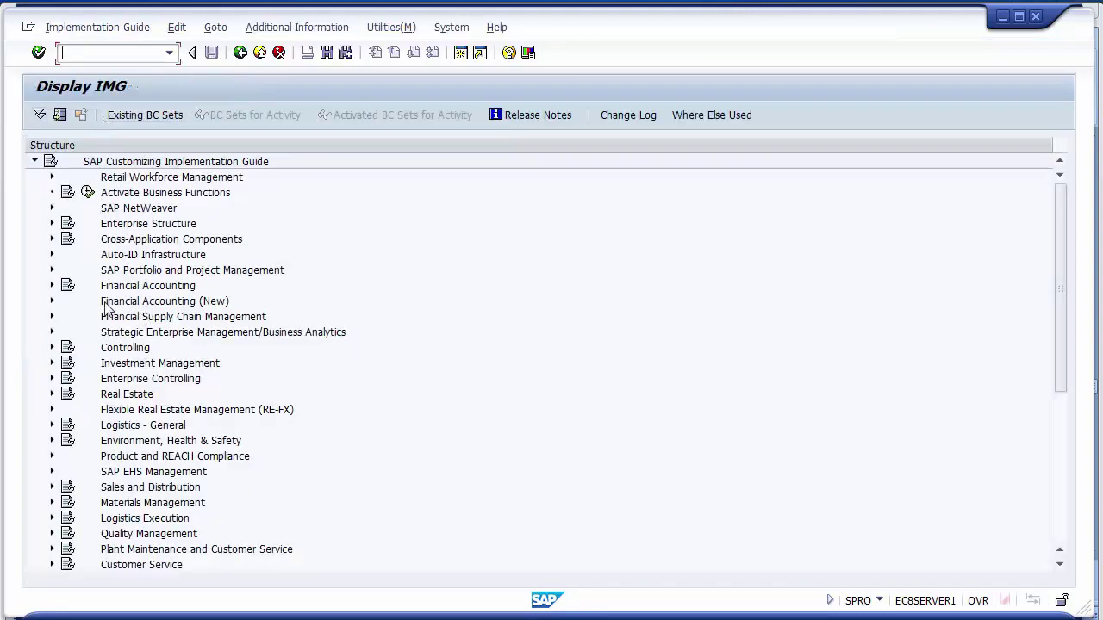
Expand Financial Accounting (New) > Global Settings (New) > Tax on Sales/Purchases > Basic Settings; select Check Calculation Procedure
{"action": "left_click", "coordinate": [51, 301]}
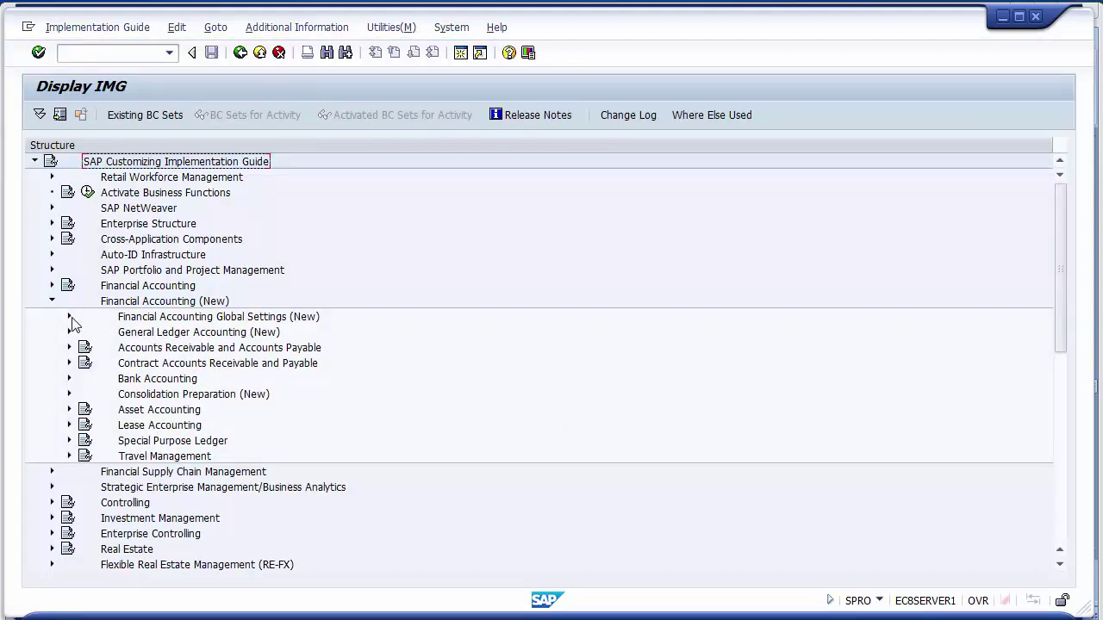
{"action": "key", "text": "alt+Tab"}
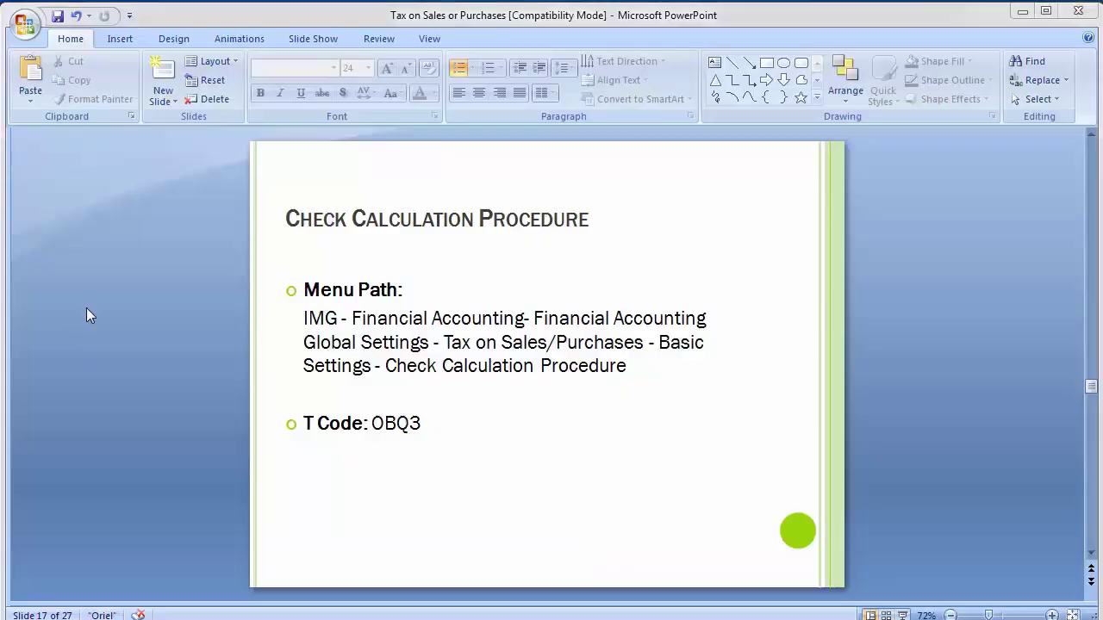
{"action": "key", "text": "alt+Tab"}
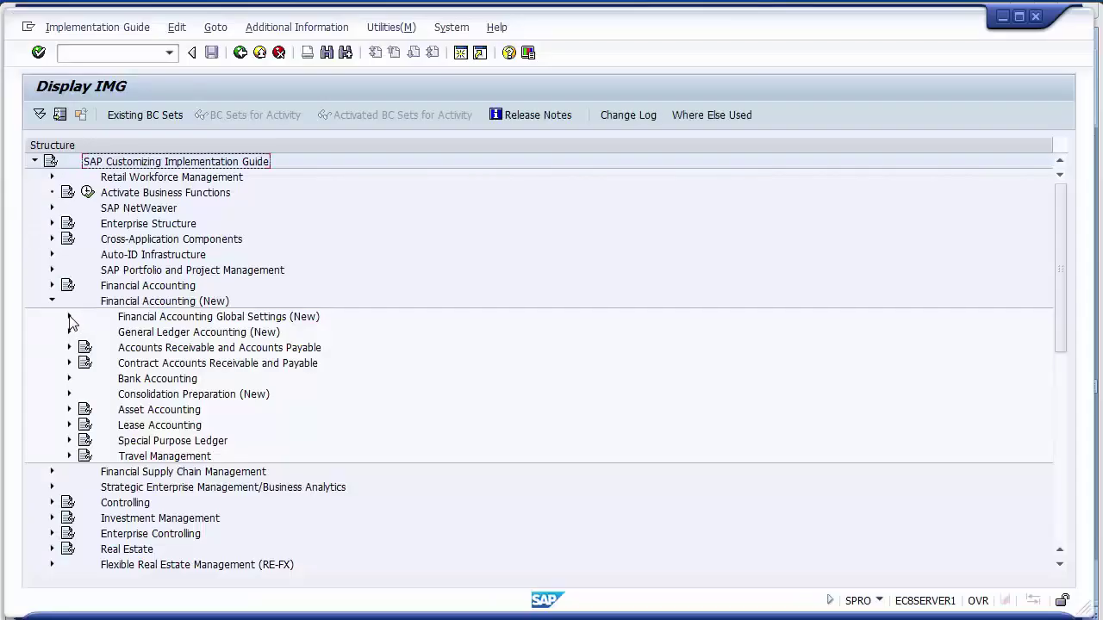
{"action": "left_click", "coordinate": [70, 318]}
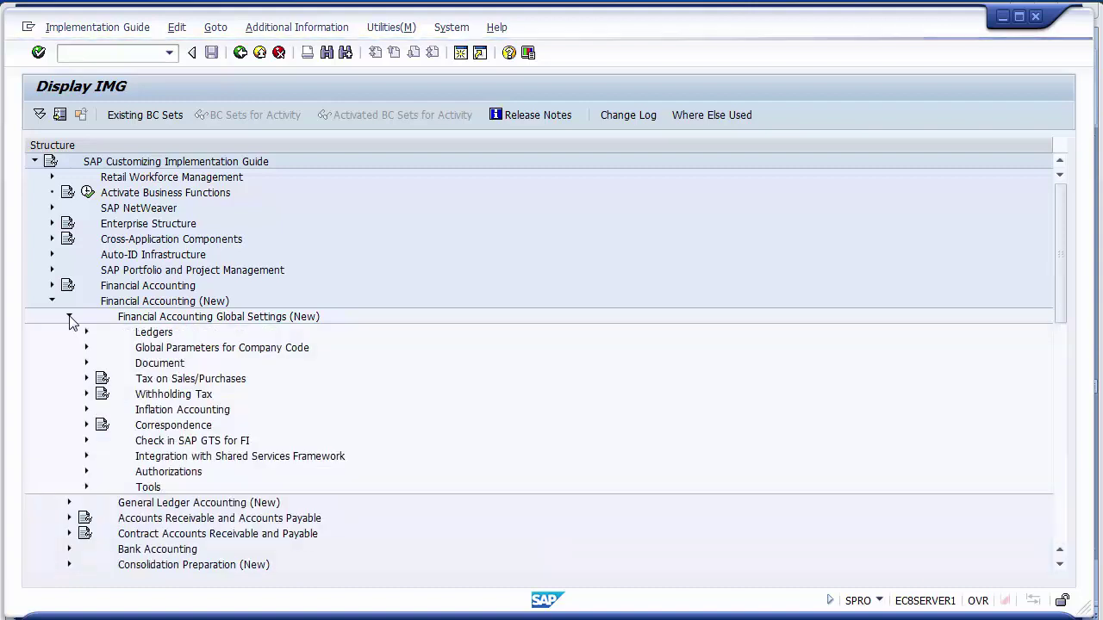
{"action": "left_click", "coordinate": [142, 382]}
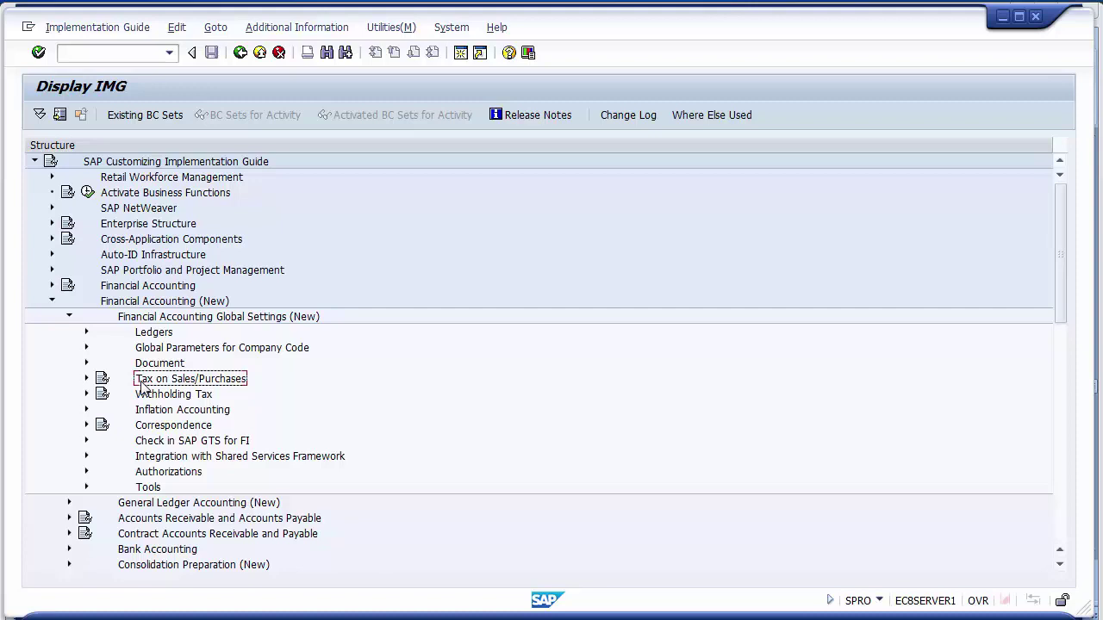
{"action": "left_click", "coordinate": [87, 379]}
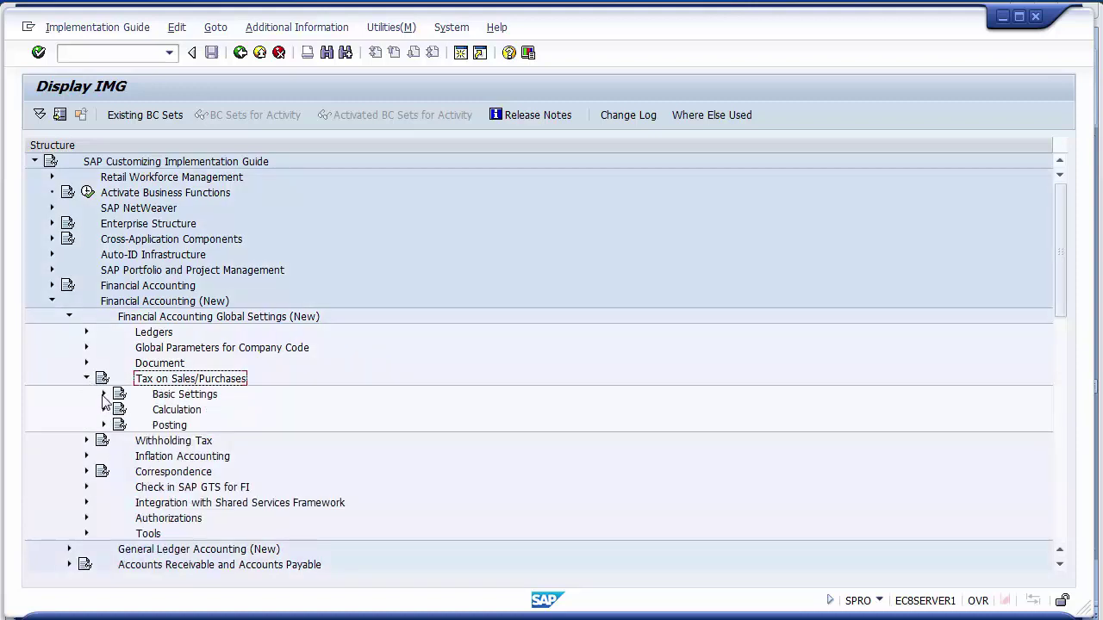
{"action": "left_click", "coordinate": [103, 394]}
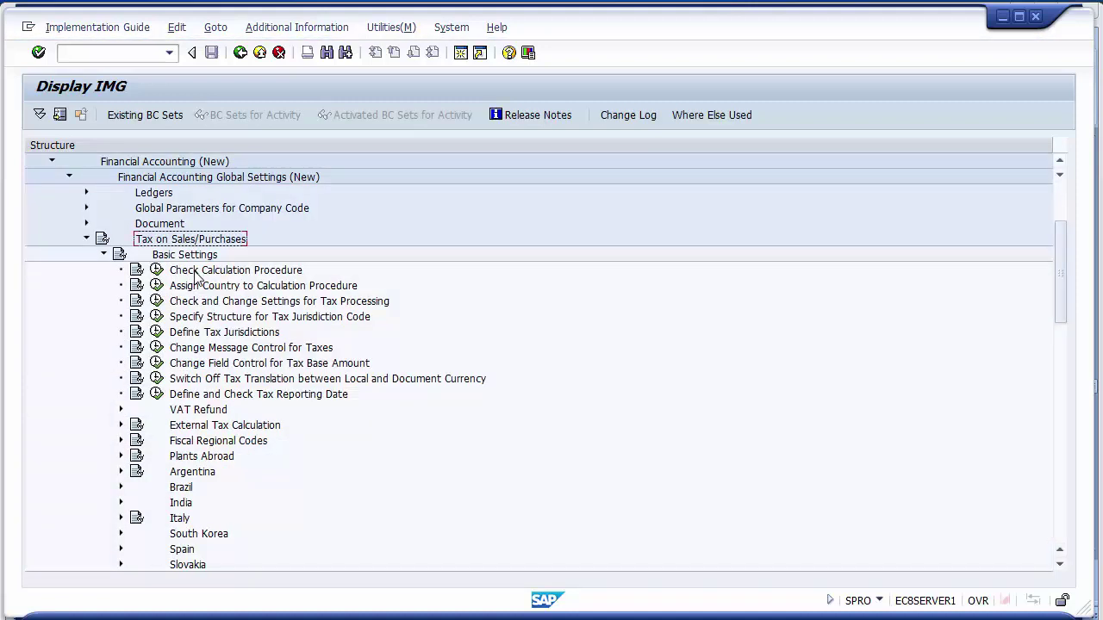
{"action": "left_click", "coordinate": [196, 272]}
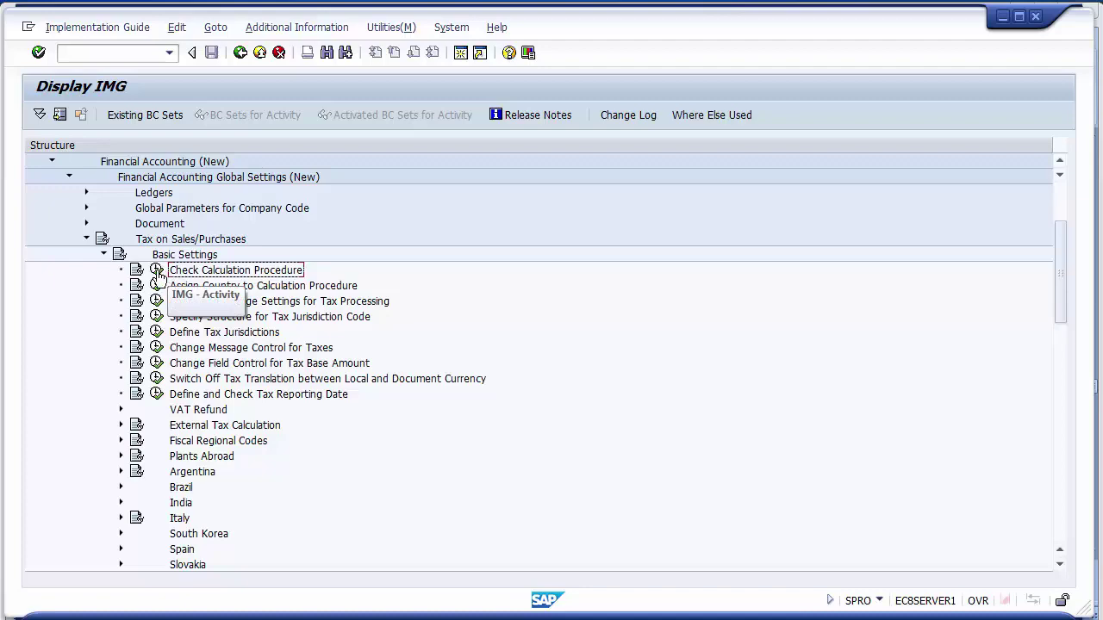
Execute Check Calculation Procedure and review its Access Sequences, Define Condition Types and Define Procedures activities
{"action": "left_click", "coordinate": [158, 272]}
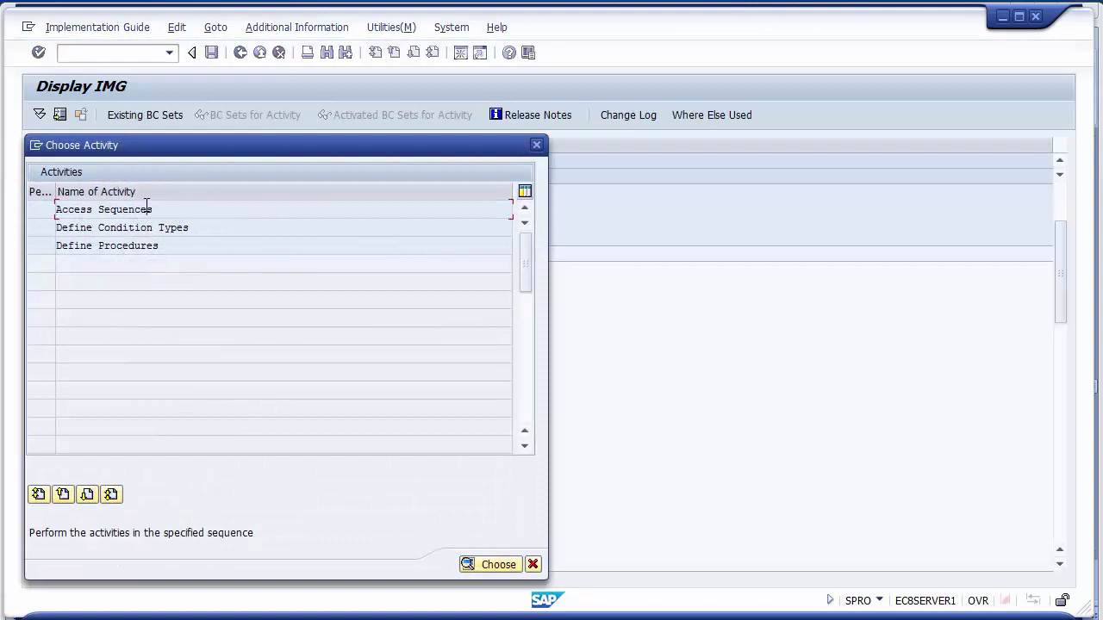
{"action": "left_click", "coordinate": [145, 228]}
{"action": "left_click", "coordinate": [148, 227]}
{"action": "left_click", "coordinate": [150, 246]}
{"action": "left_click", "coordinate": [189, 229]}
{"action": "left_click_drag", "start_coordinate": [163, 211], "coordinate": [57, 210]}
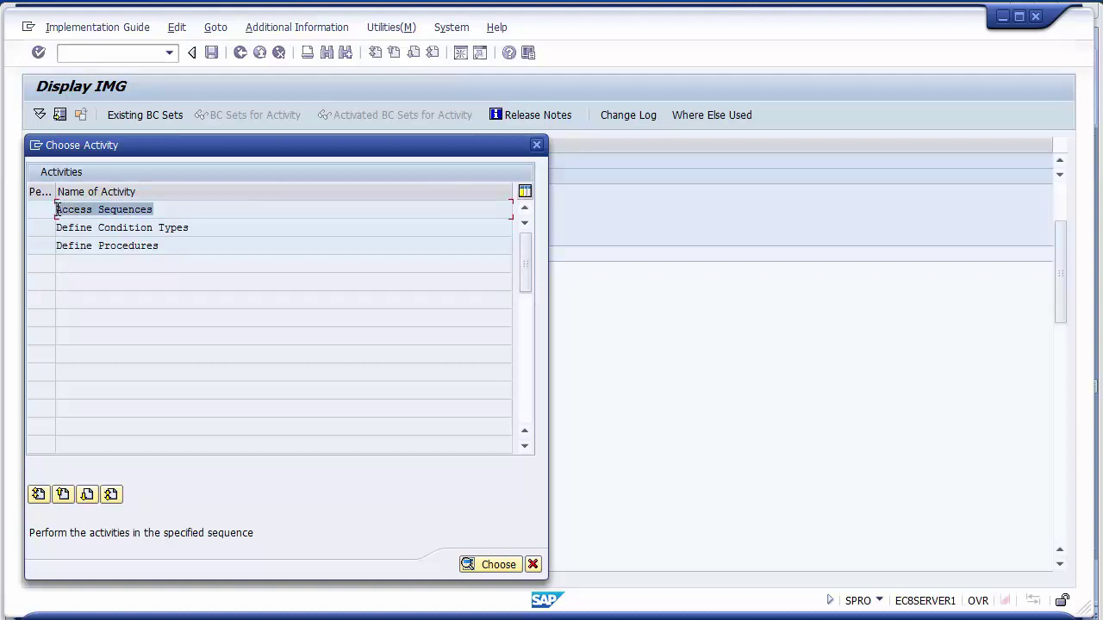
{"action": "left_click", "coordinate": [162, 210]}
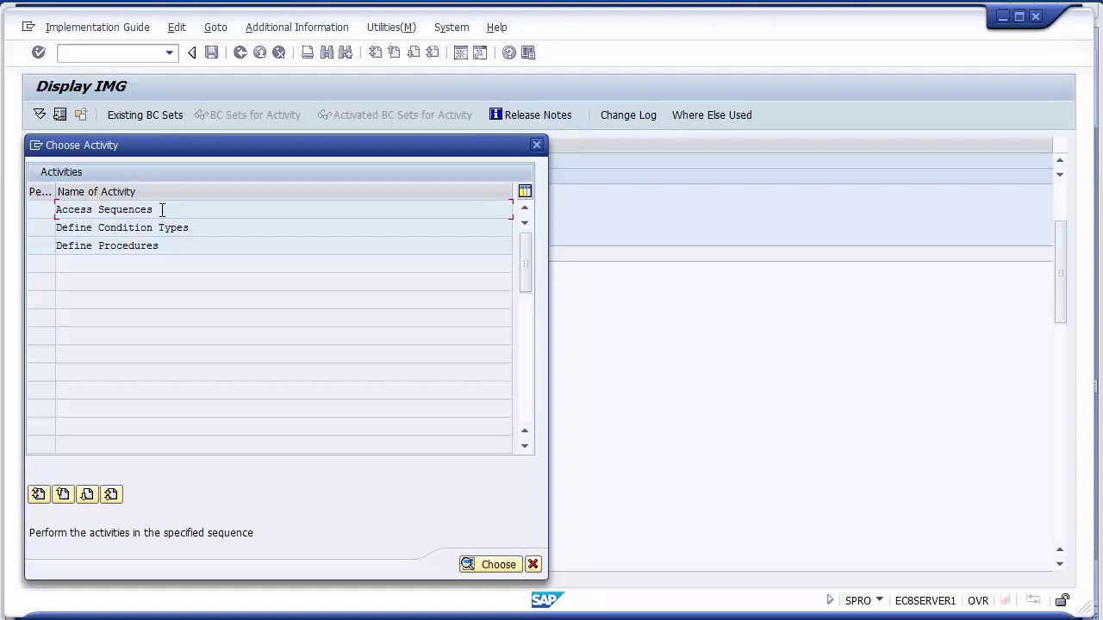
{"action": "left_click_drag", "start_coordinate": [191, 227], "coordinate": [54, 225]}
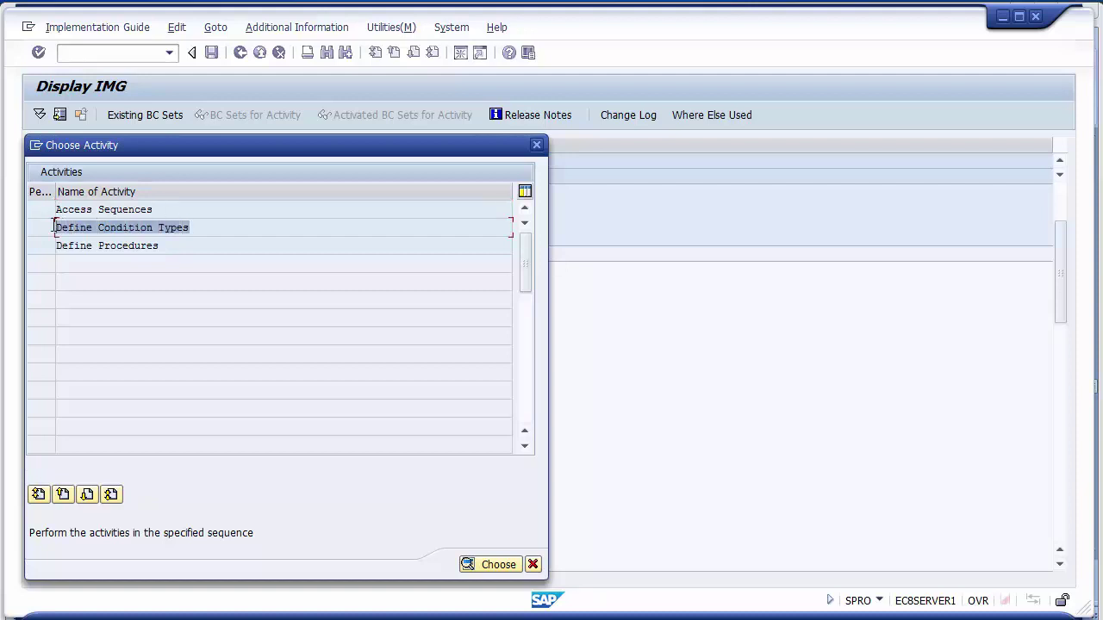
{"action": "left_click", "coordinate": [211, 229]}
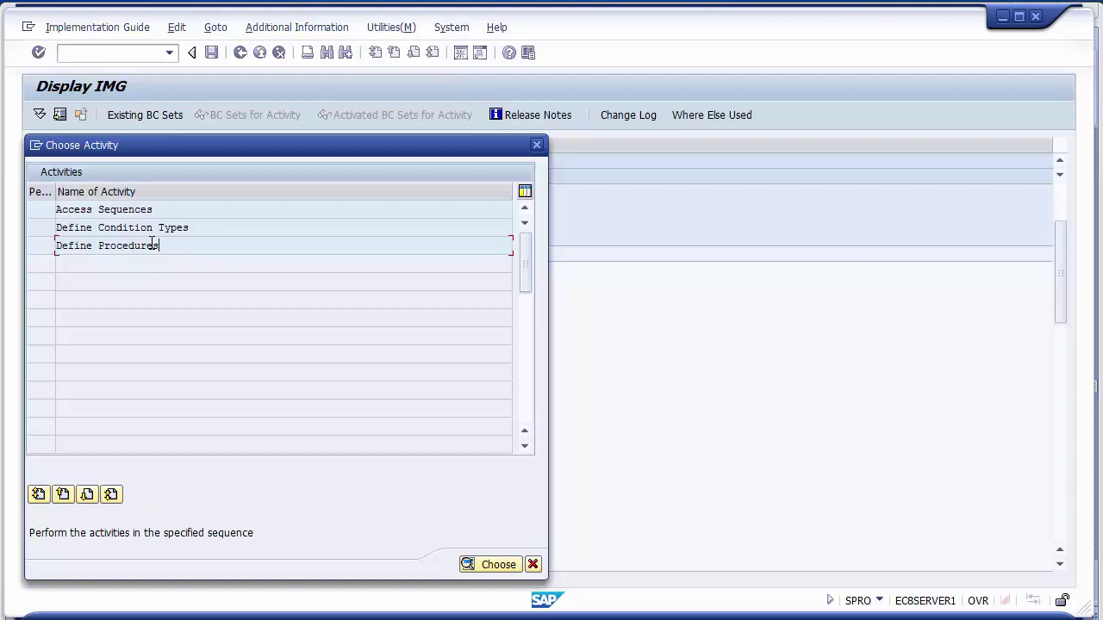
Open the Define Procedures activity and widen the Procedure column
{"action": "double_click", "coordinate": [152, 245]}
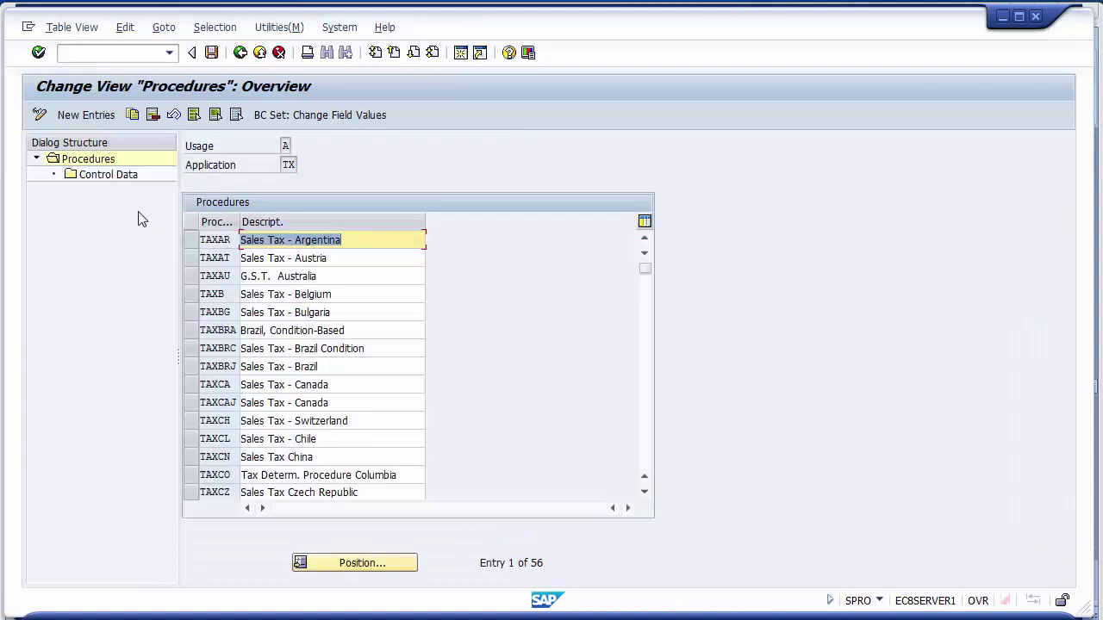
{"action": "left_click", "coordinate": [240, 53]}
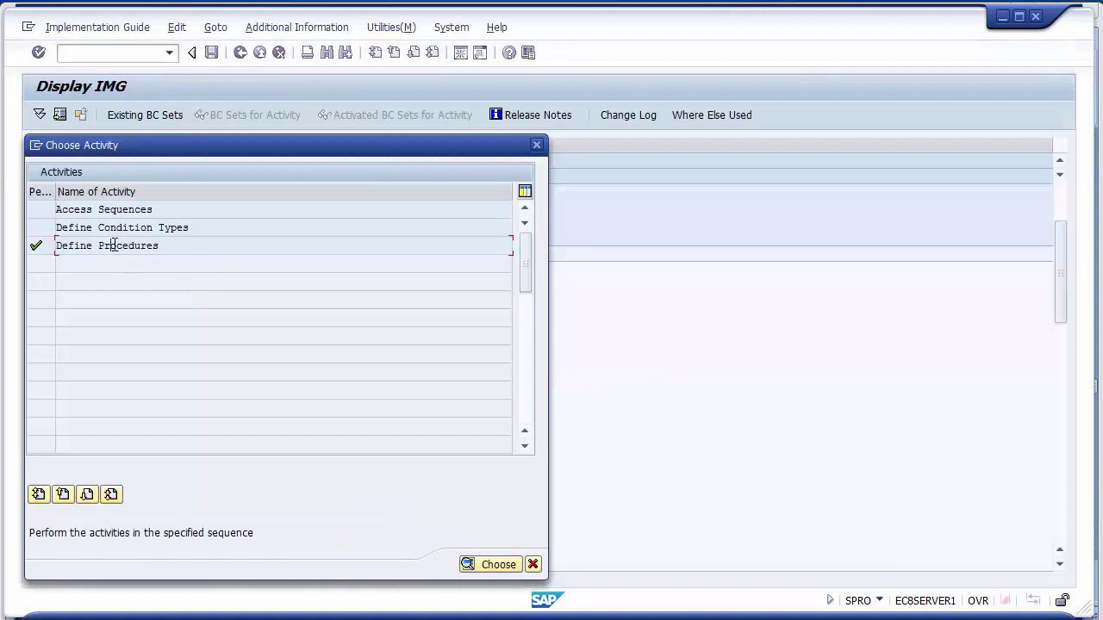
{"action": "double_click", "coordinate": [114, 246]}
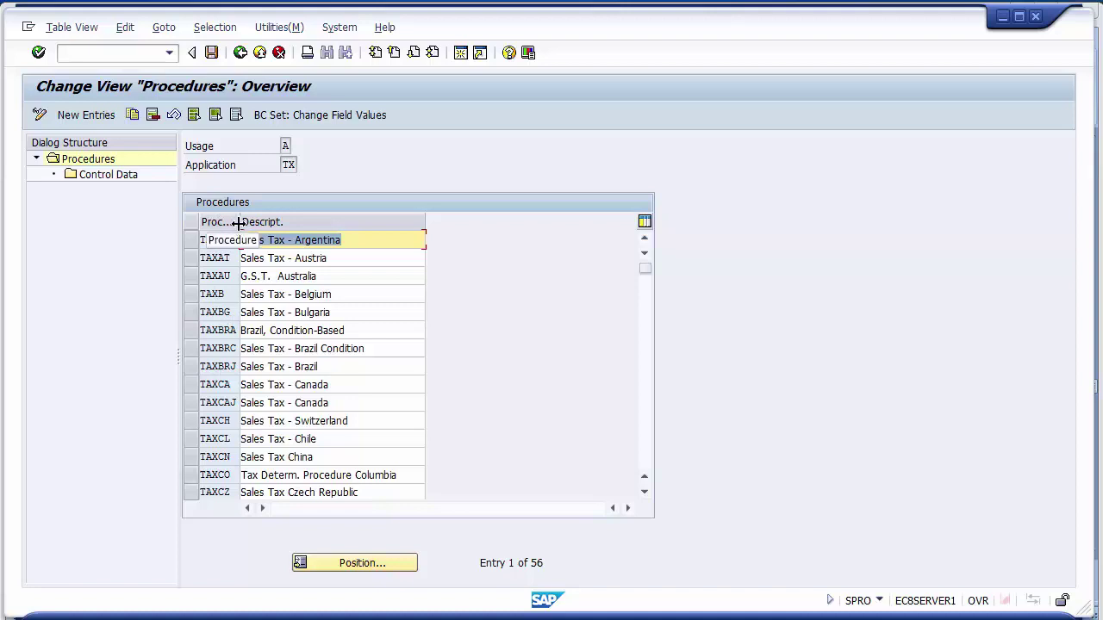
{"action": "left_click_drag", "start_coordinate": [238, 226], "coordinate": [255, 222]}
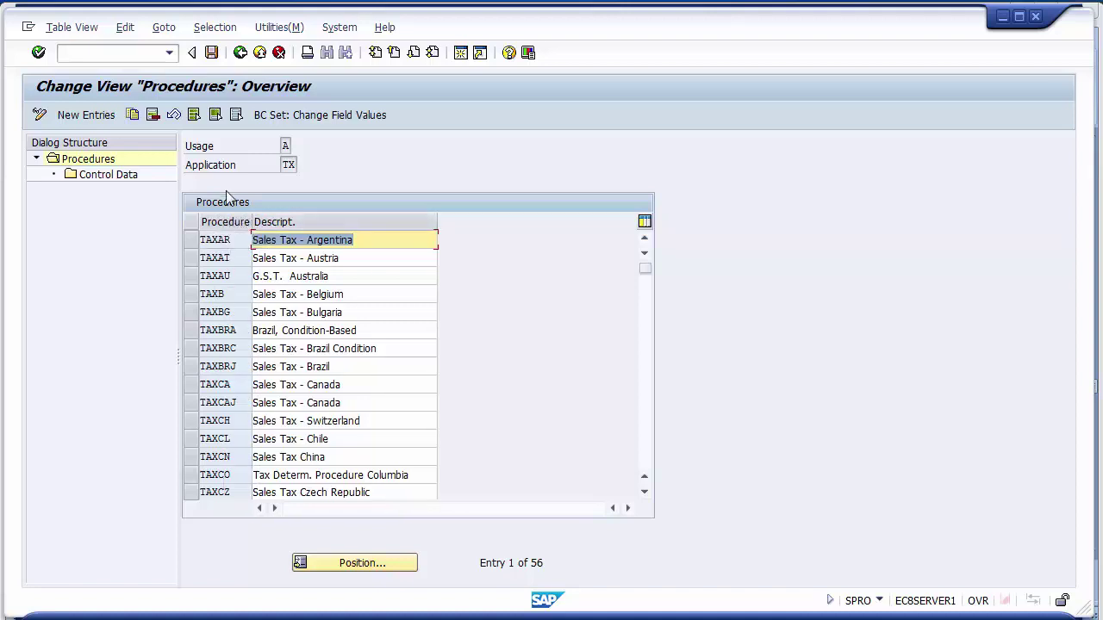
Browse the country tax procedures, paging down to the US procedures
{"action": "left_click", "coordinate": [364, 239]}
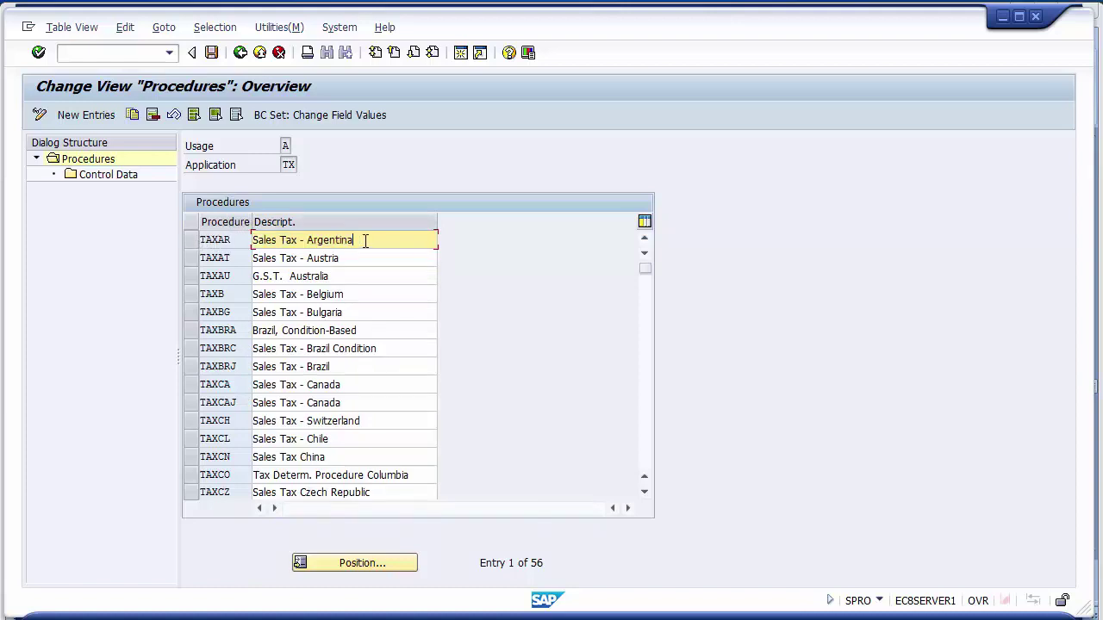
{"action": "left_click", "coordinate": [364, 257]}
{"action": "left_click", "coordinate": [363, 274]}
{"action": "left_click", "coordinate": [362, 292]}
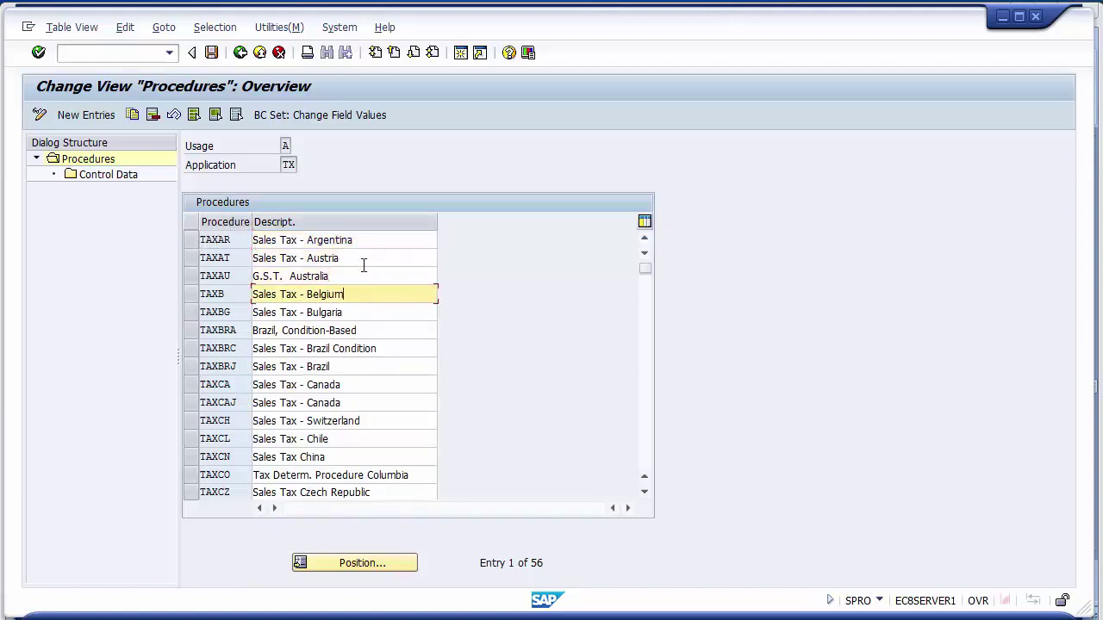
{"action": "left_click", "coordinate": [374, 241]}
{"action": "left_click", "coordinate": [374, 257]}
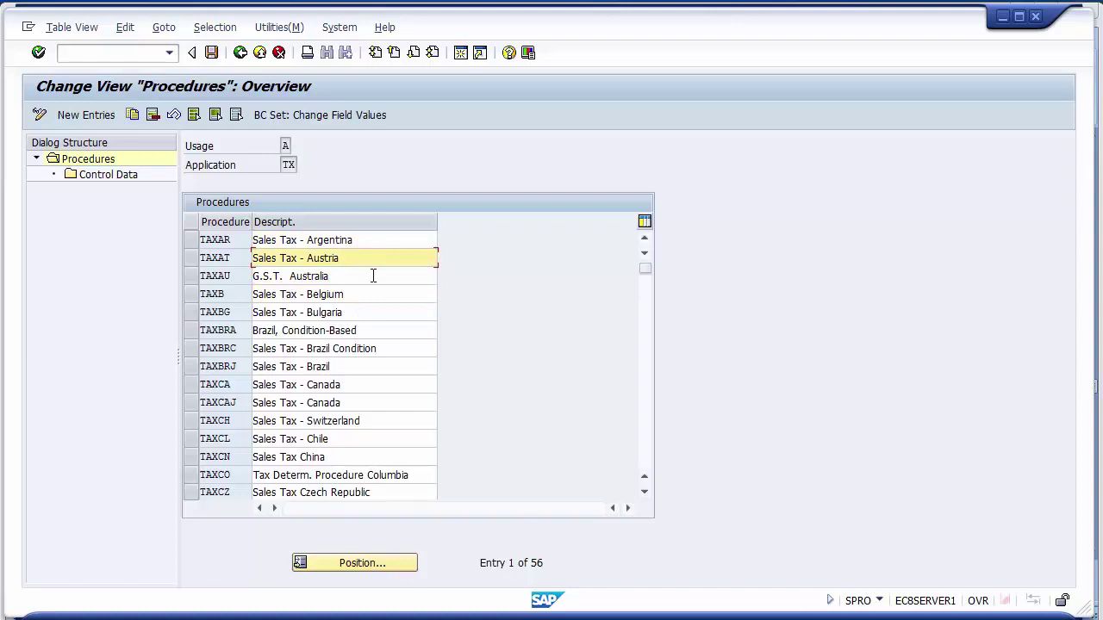
{"action": "left_click", "coordinate": [374, 294]}
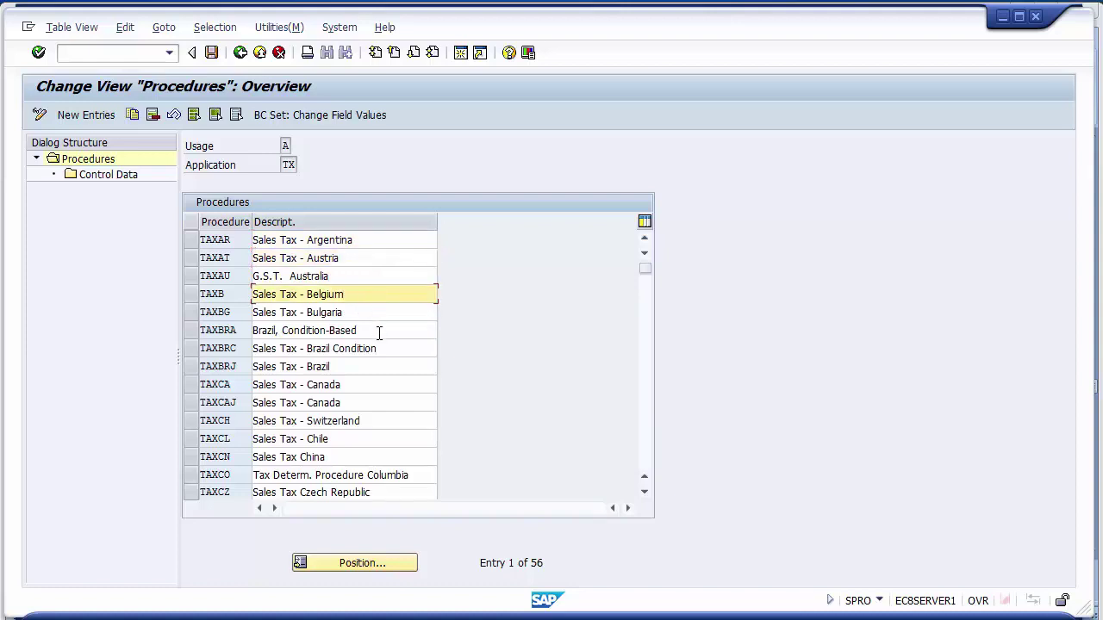
{"action": "left_click", "coordinate": [390, 366]}
{"action": "left_click", "coordinate": [383, 384]}
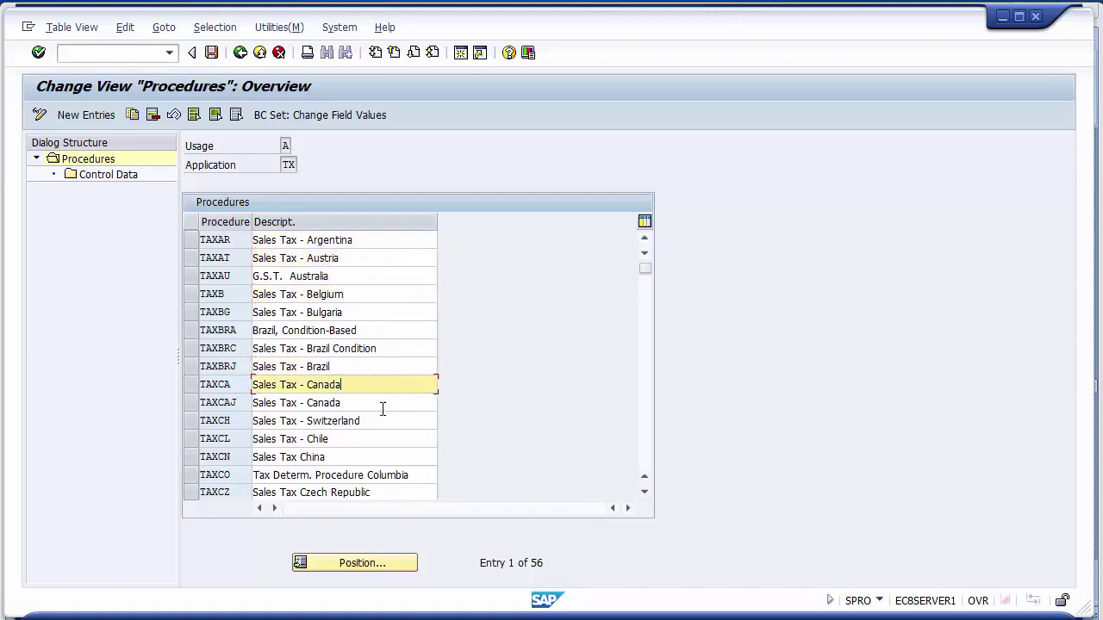
{"action": "left_click", "coordinate": [384, 421]}
{"action": "left_click", "coordinate": [376, 438]}
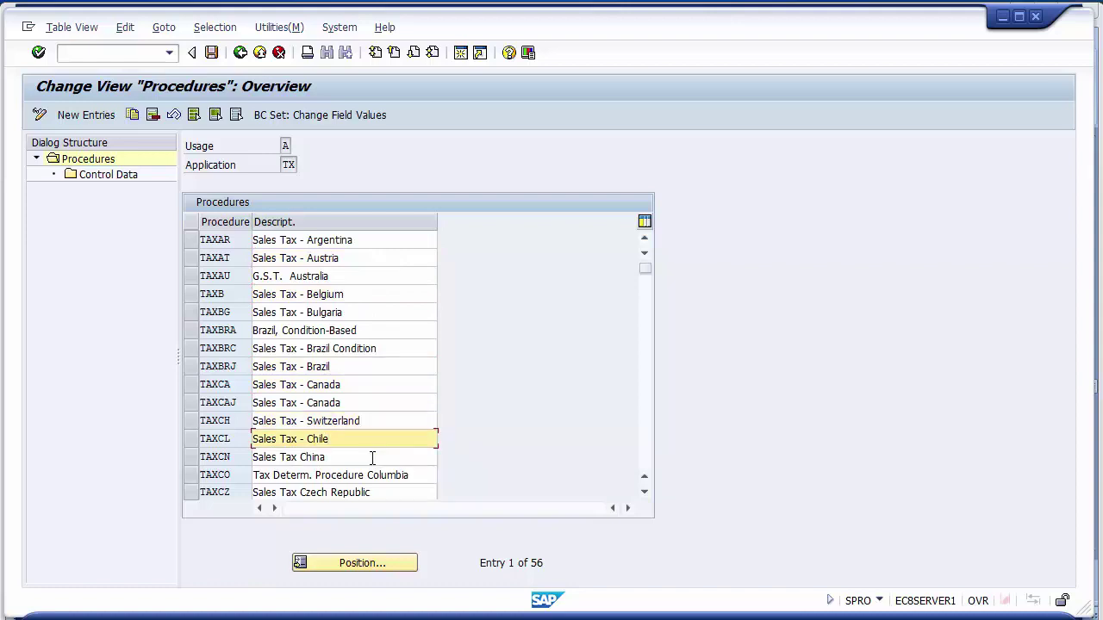
{"action": "left_click", "coordinate": [373, 456]}
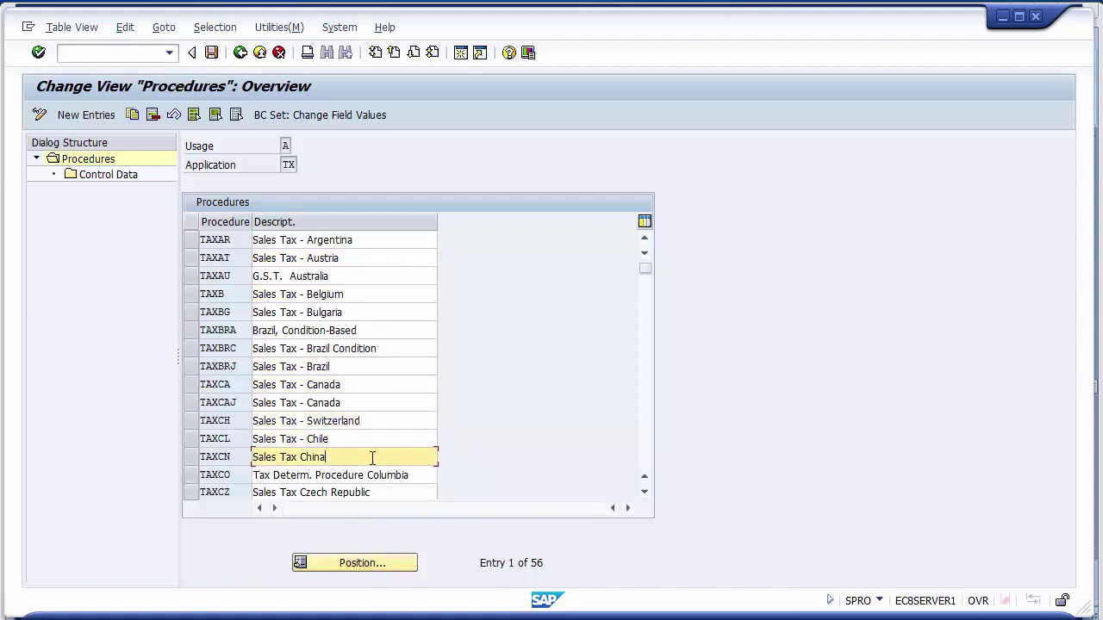
{"action": "left_click", "coordinate": [642, 463]}
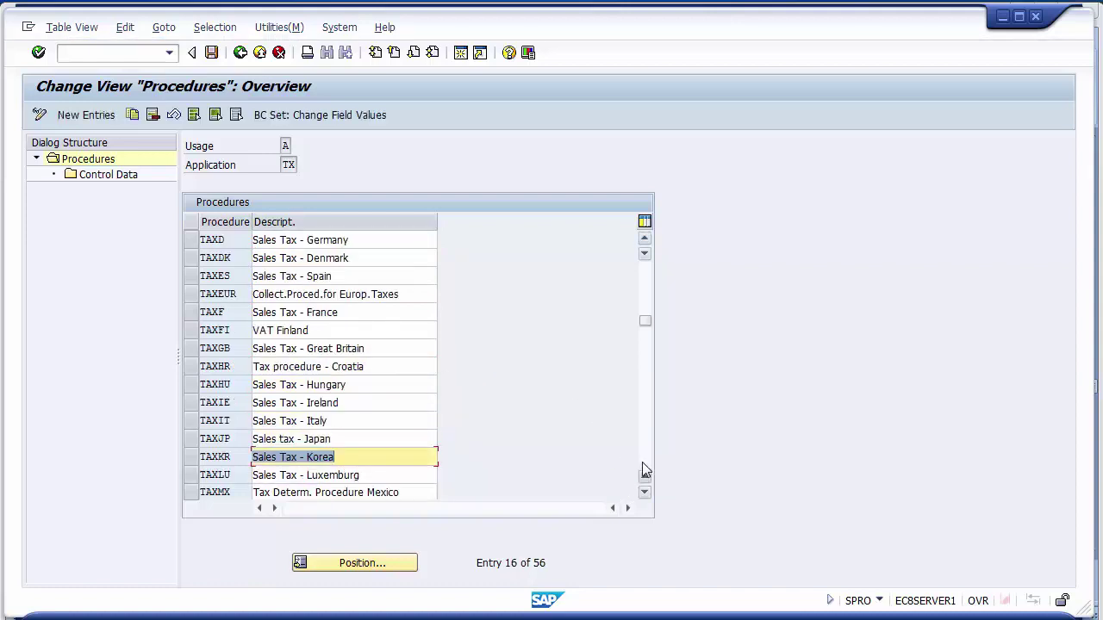
{"action": "left_click", "coordinate": [381, 259]}
{"action": "left_click", "coordinate": [384, 275]}
{"action": "left_click", "coordinate": [382, 293]}
{"action": "left_click", "coordinate": [381, 312]}
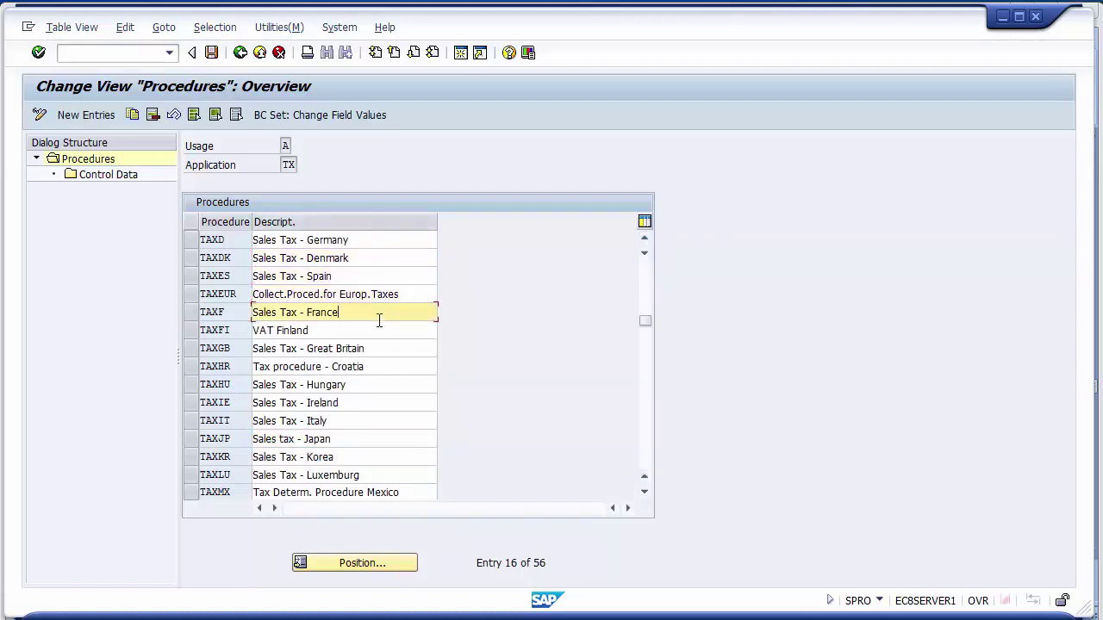
{"action": "left_click", "coordinate": [379, 331]}
{"action": "left_click", "coordinate": [376, 366]}
{"action": "left_click", "coordinate": [375, 384]}
{"action": "left_click", "coordinate": [374, 421]}
{"action": "left_click", "coordinate": [375, 439]}
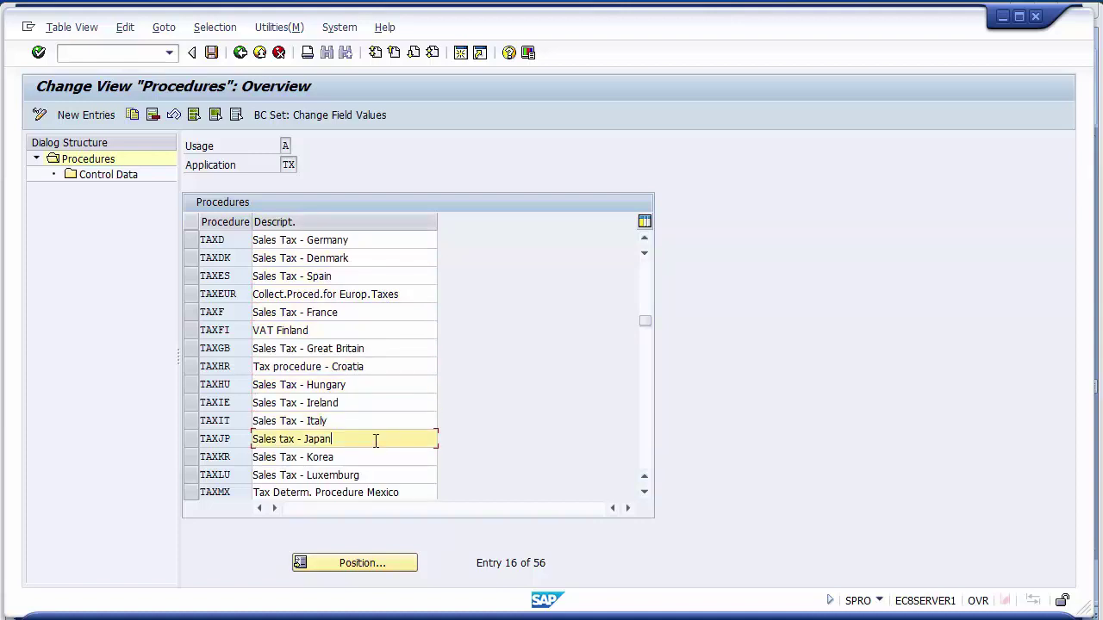
{"action": "left_click", "coordinate": [376, 453]}
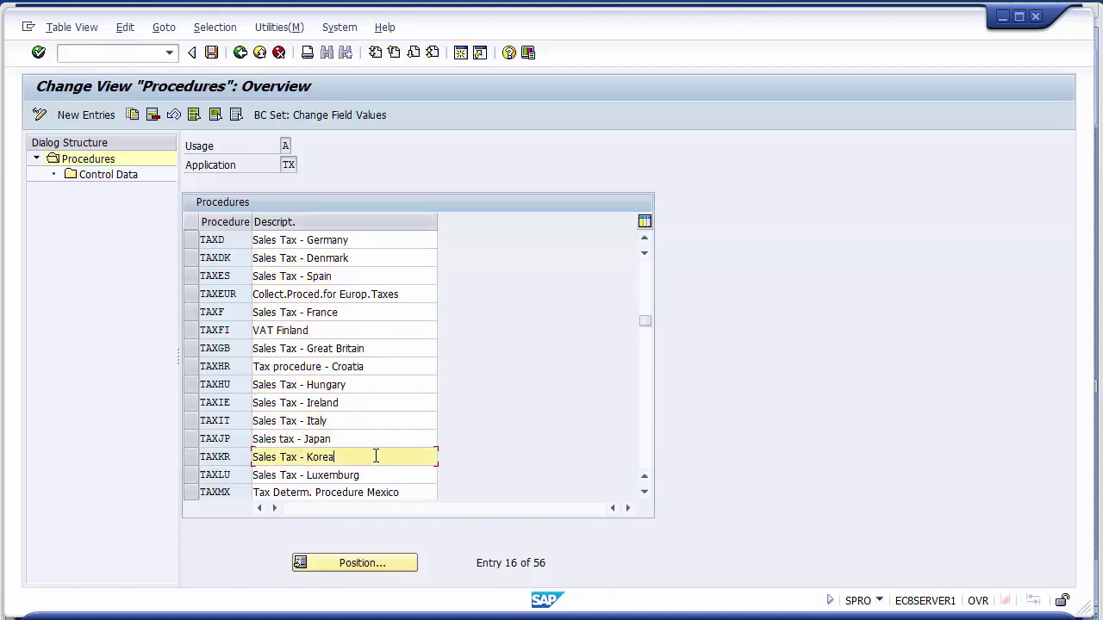
{"action": "left_click", "coordinate": [647, 475]}
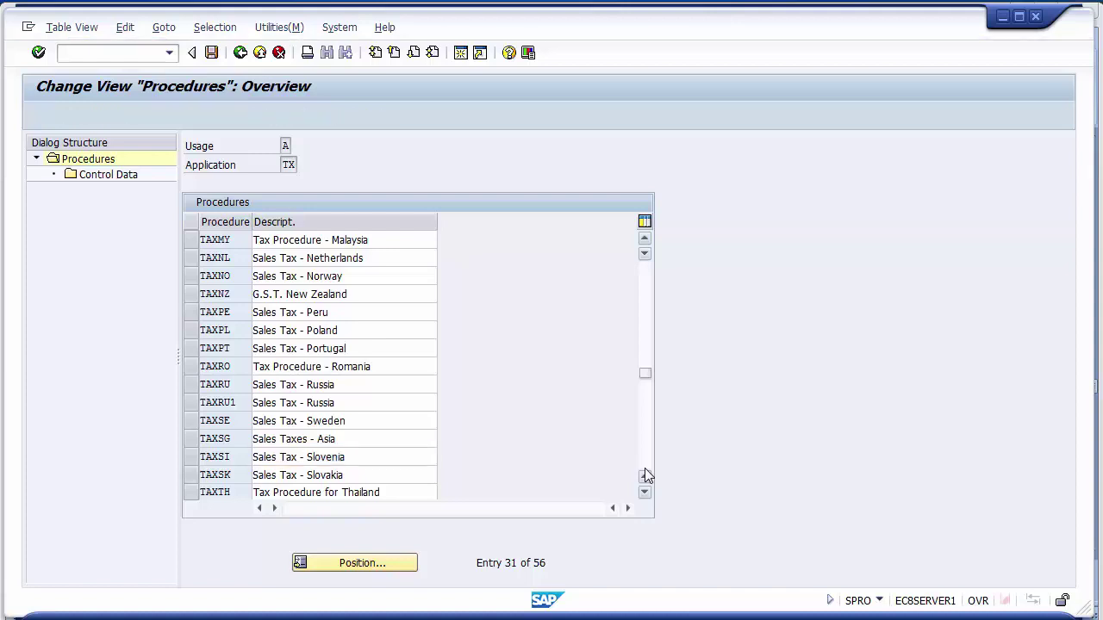
{"action": "left_click", "coordinate": [645, 471]}
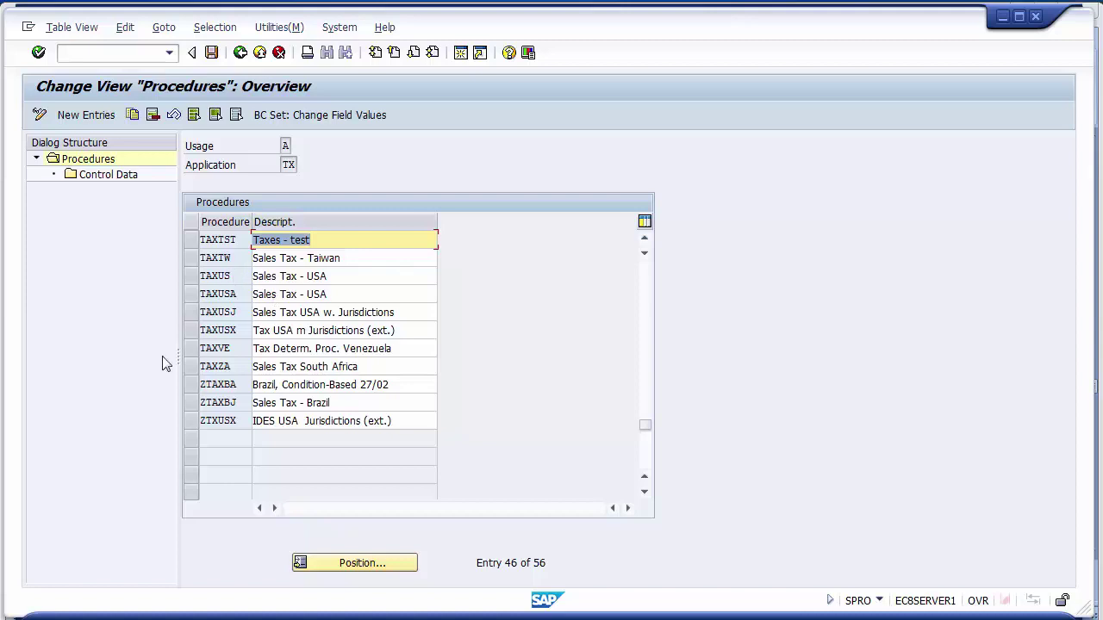
Compare the US rows TAXUS, TAXUSA, TAXUSJ and TAXUSX, leaving only TAXUSJ selected
{"action": "left_click", "coordinate": [190, 277]}
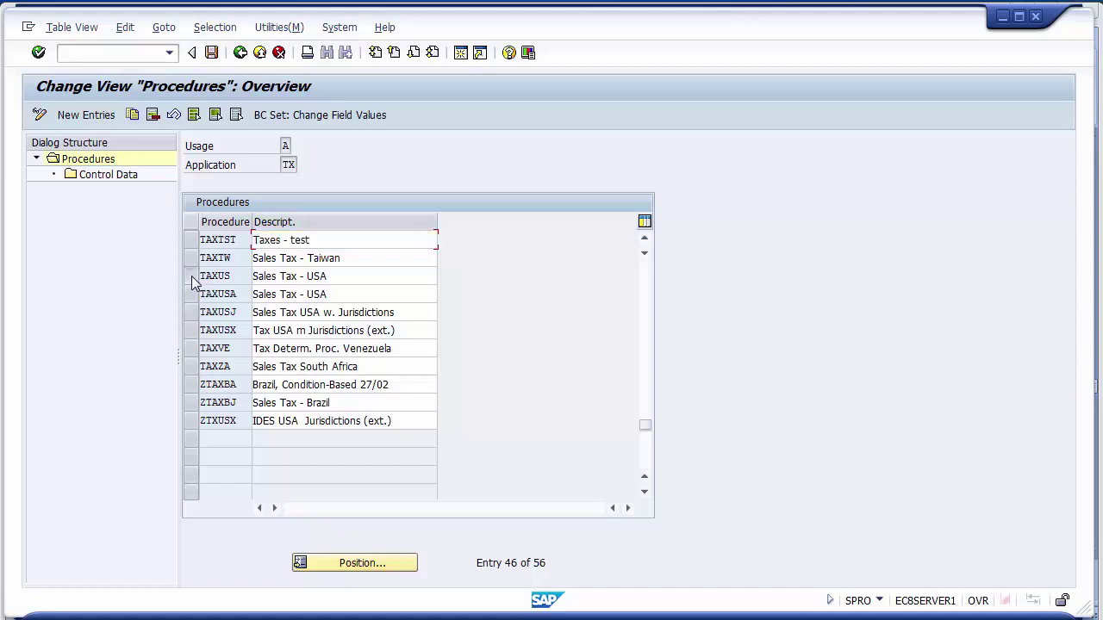
{"action": "left_click", "coordinate": [192, 294], "text": "shift"}
{"action": "left_click", "coordinate": [192, 311]}
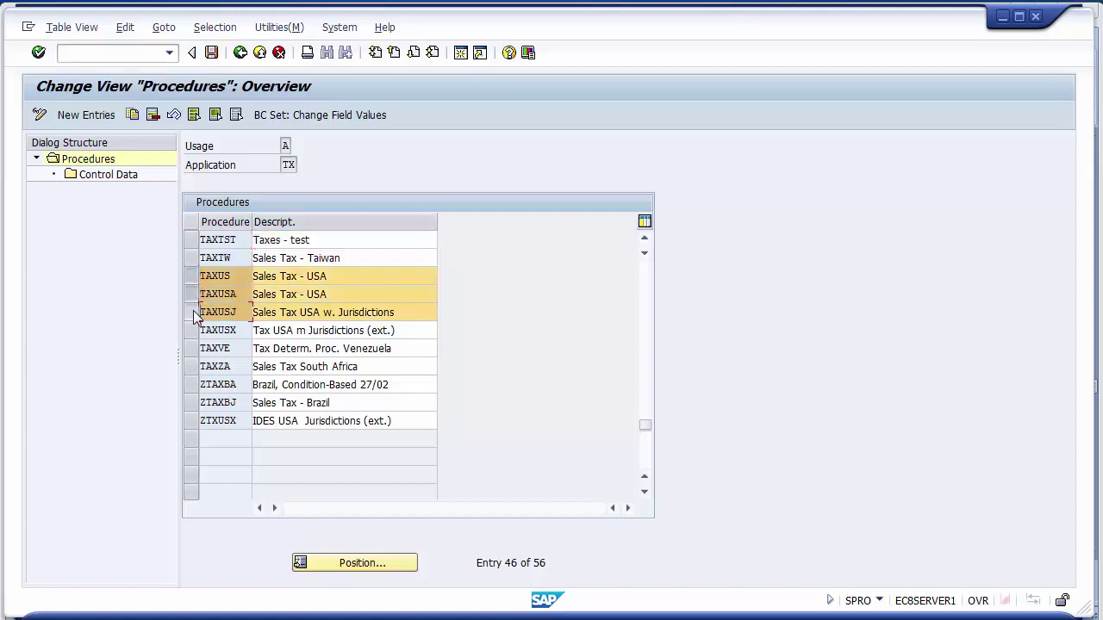
{"action": "left_click", "coordinate": [191, 294]}
{"action": "left_click", "coordinate": [191, 275]}
{"action": "left_click", "coordinate": [192, 294]}
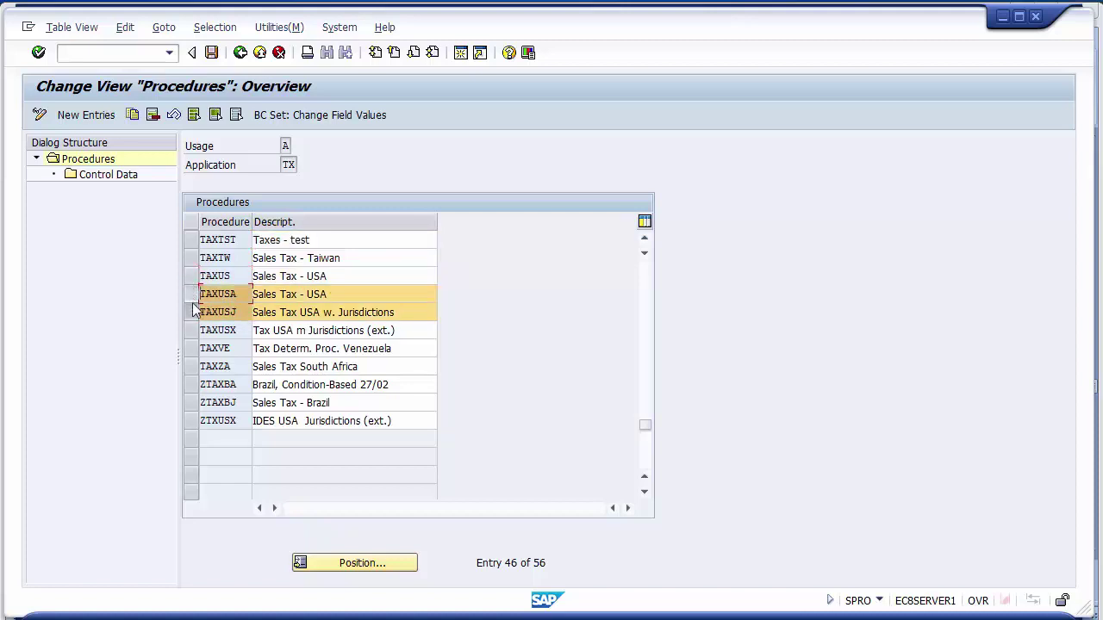
{"action": "left_click", "coordinate": [191, 312]}
{"action": "left_click", "coordinate": [192, 296]}
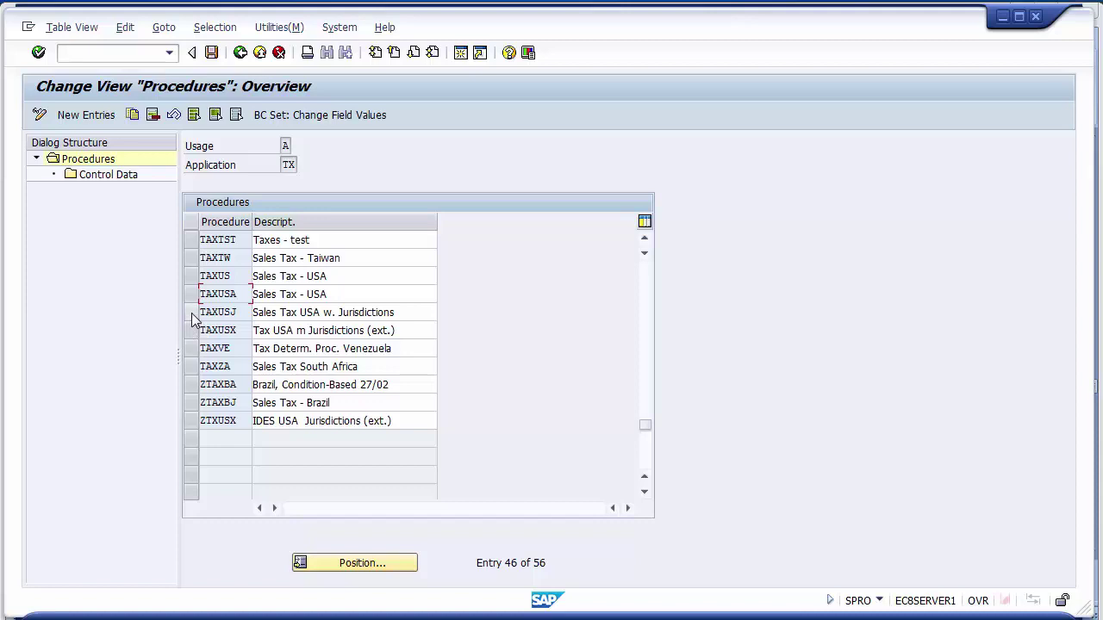
{"action": "left_click", "coordinate": [192, 313]}
{"action": "left_click", "coordinate": [192, 331]}
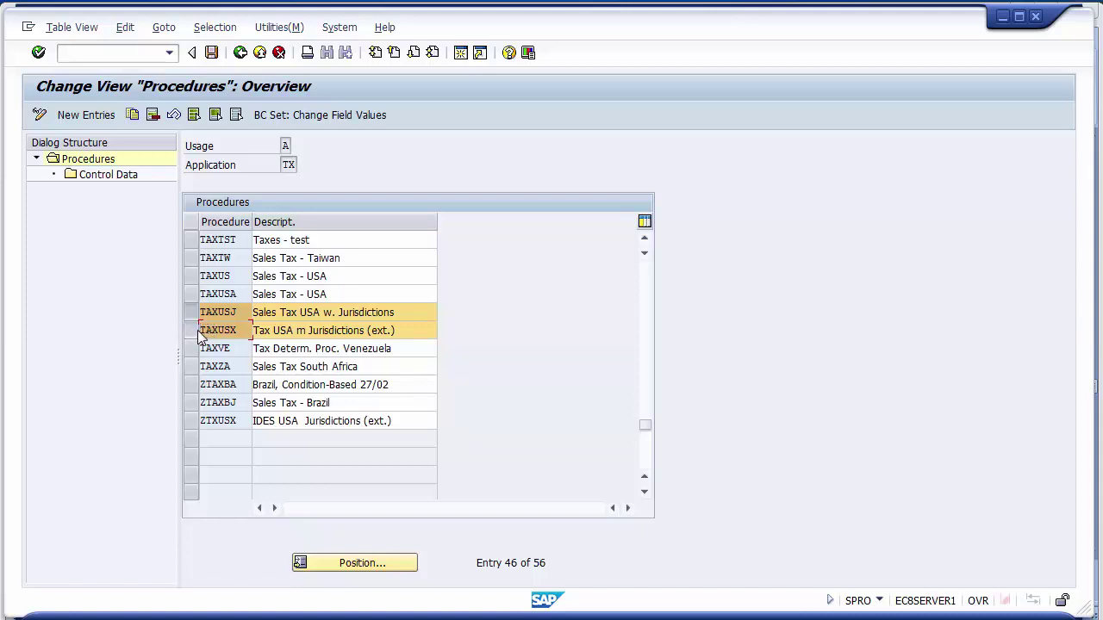
{"action": "left_click", "coordinate": [195, 334]}
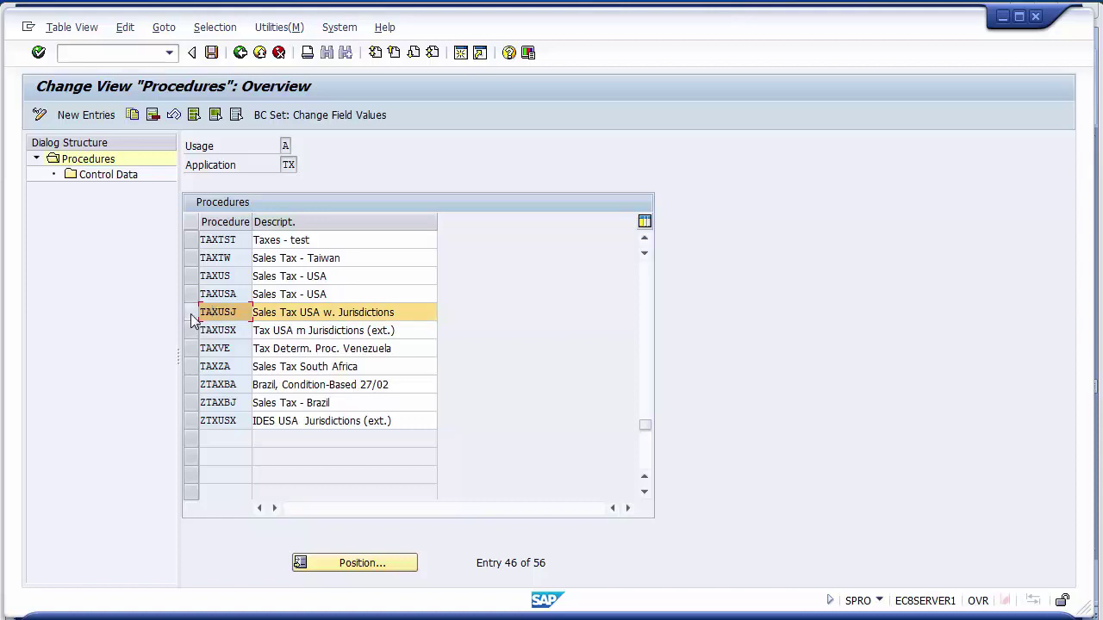
Copy TAXUSJ under the new key USATAX, including all 22 dependent entries
{"action": "left_click", "coordinate": [132, 115]}
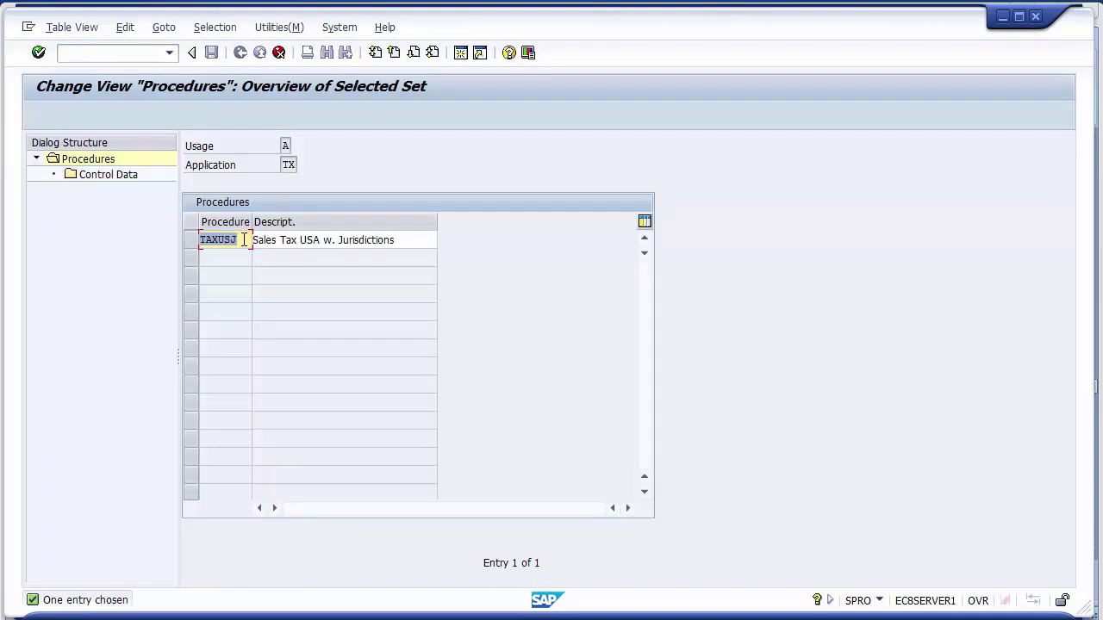
{"action": "left_click_drag", "start_coordinate": [242, 241], "coordinate": [199, 239]}
{"action": "left_click", "coordinate": [239, 240]}
{"action": "key", "text": "BackSpace"}
{"action": "key", "text": "BackSpace"}
{"action": "key", "text": "BackSpace"}
{"action": "type", "text": "USATAX"}
{"action": "key", "text": "F6"}
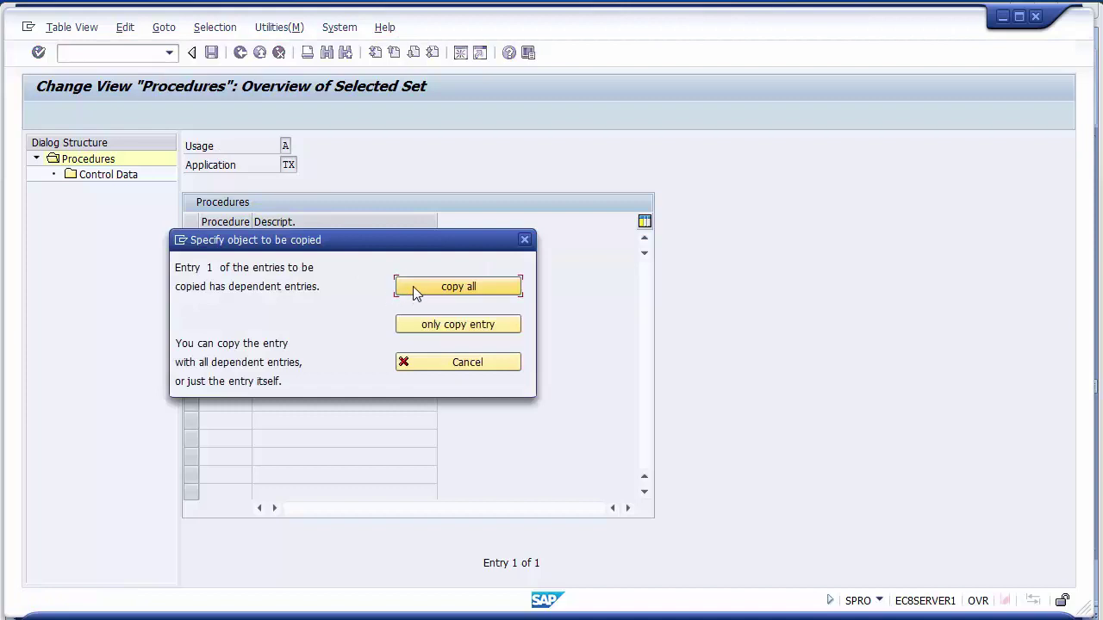
{"action": "left_click", "coordinate": [463, 293]}
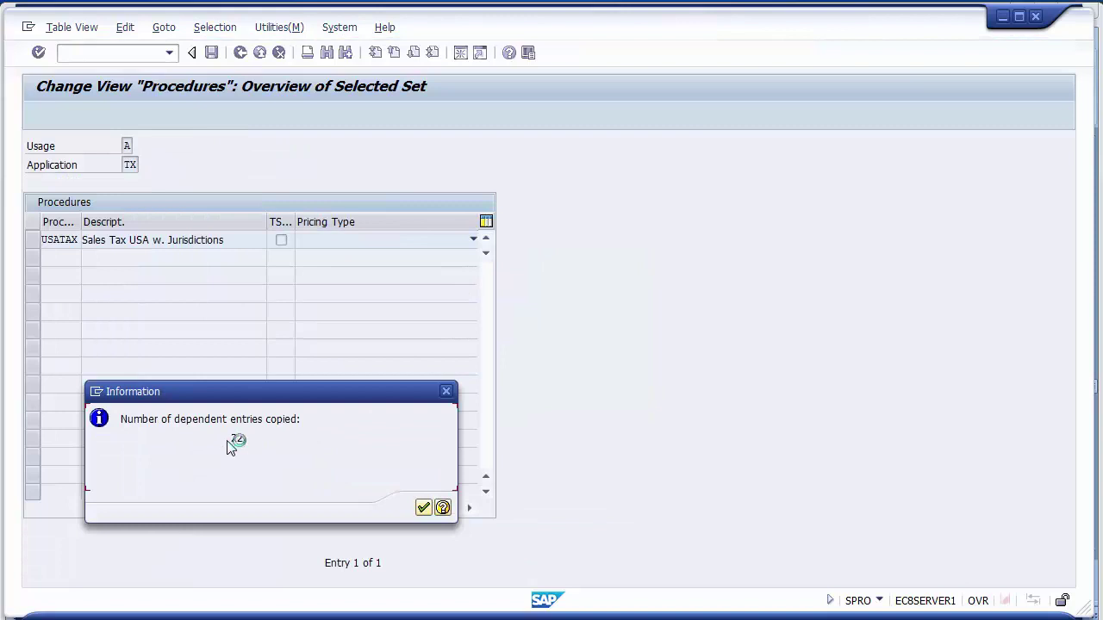
{"action": "left_click", "coordinate": [422, 507]}
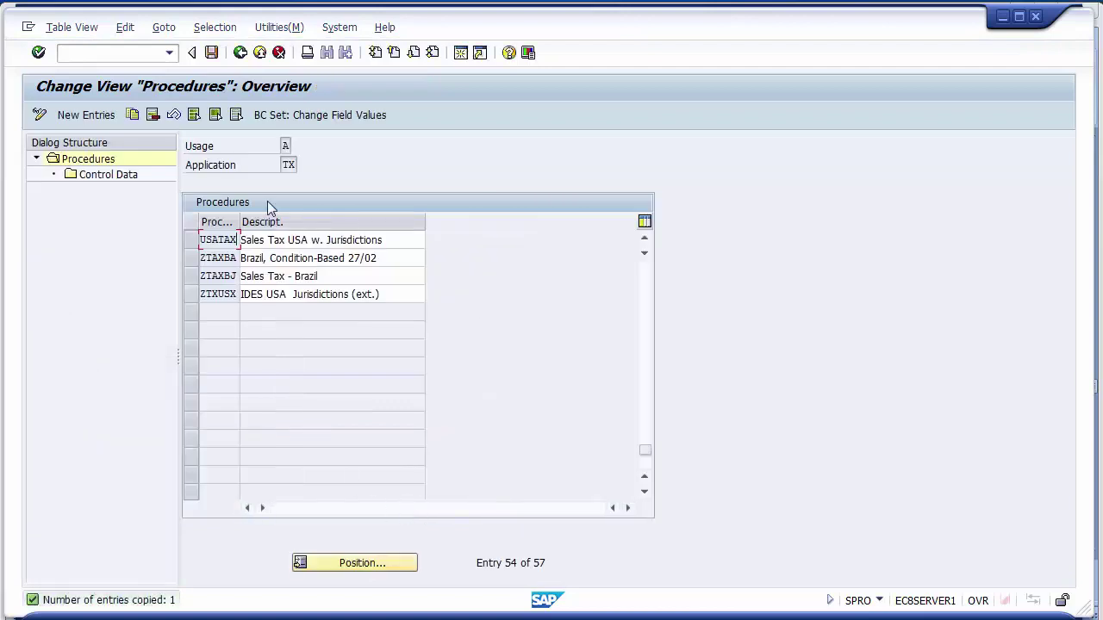
Save the new USATAX procedure, confirming the customizing request
{"action": "left_click", "coordinate": [269, 241]}
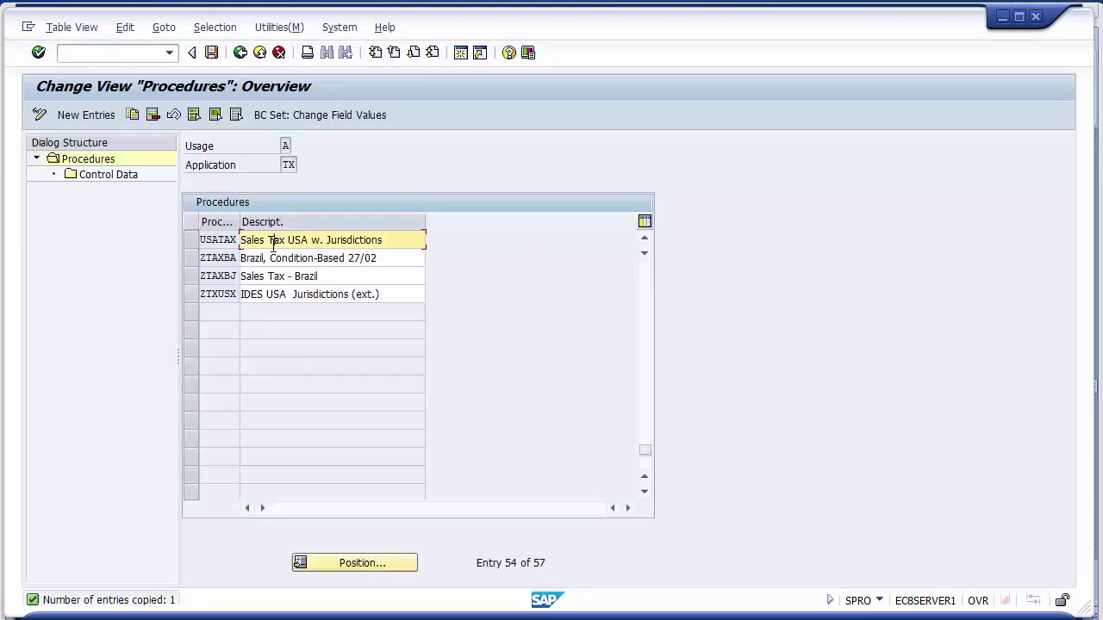
{"action": "left_click", "coordinate": [193, 240]}
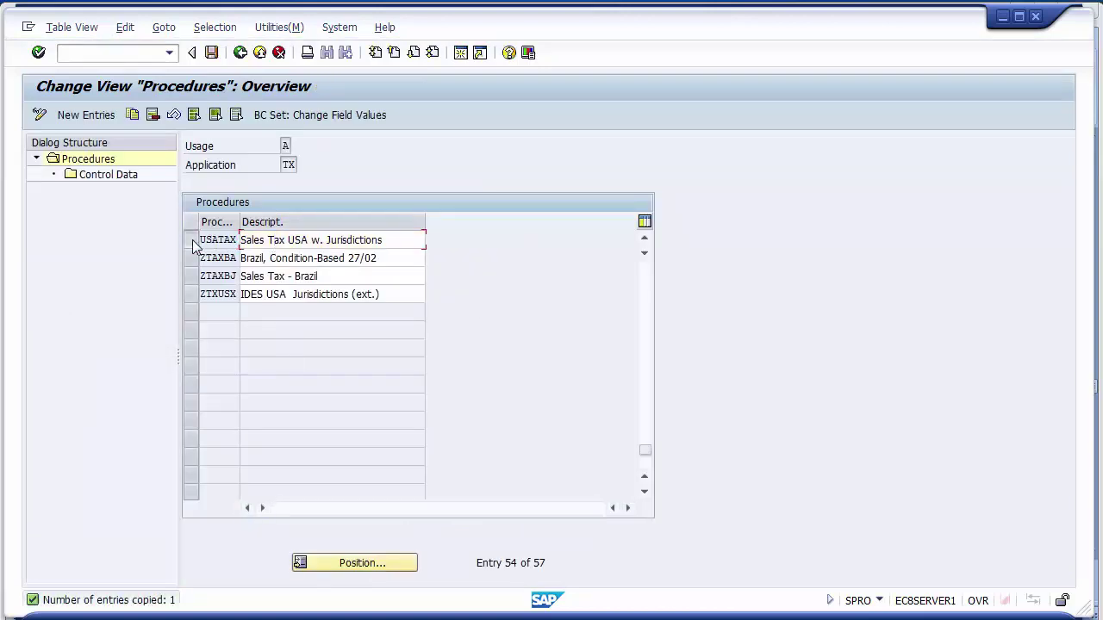
{"action": "left_click", "coordinate": [211, 54]}
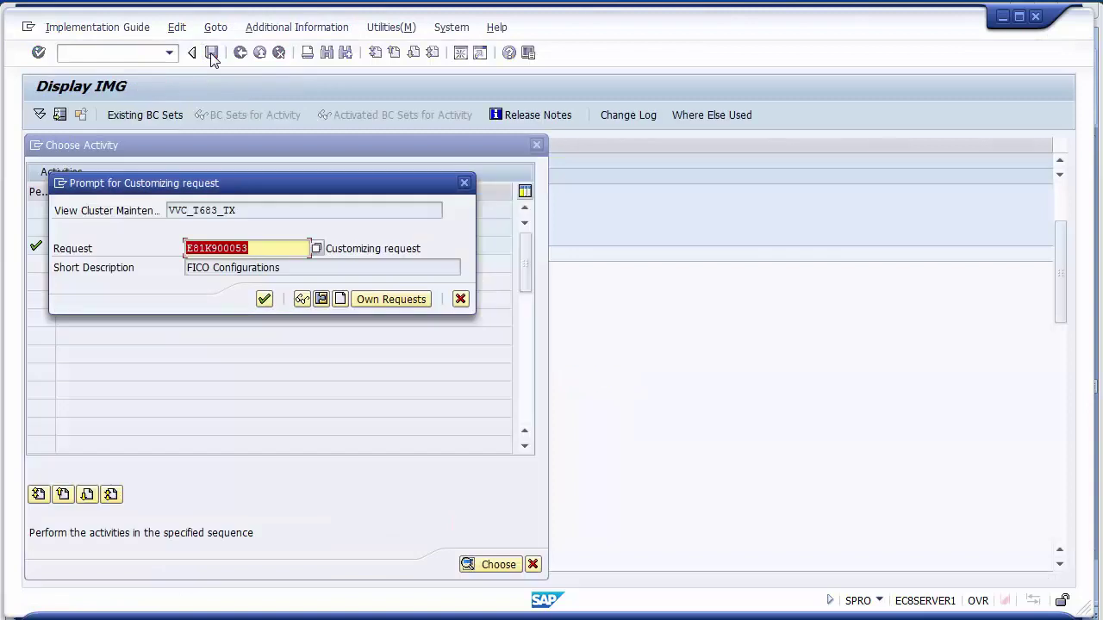
{"action": "left_click", "coordinate": [264, 299]}
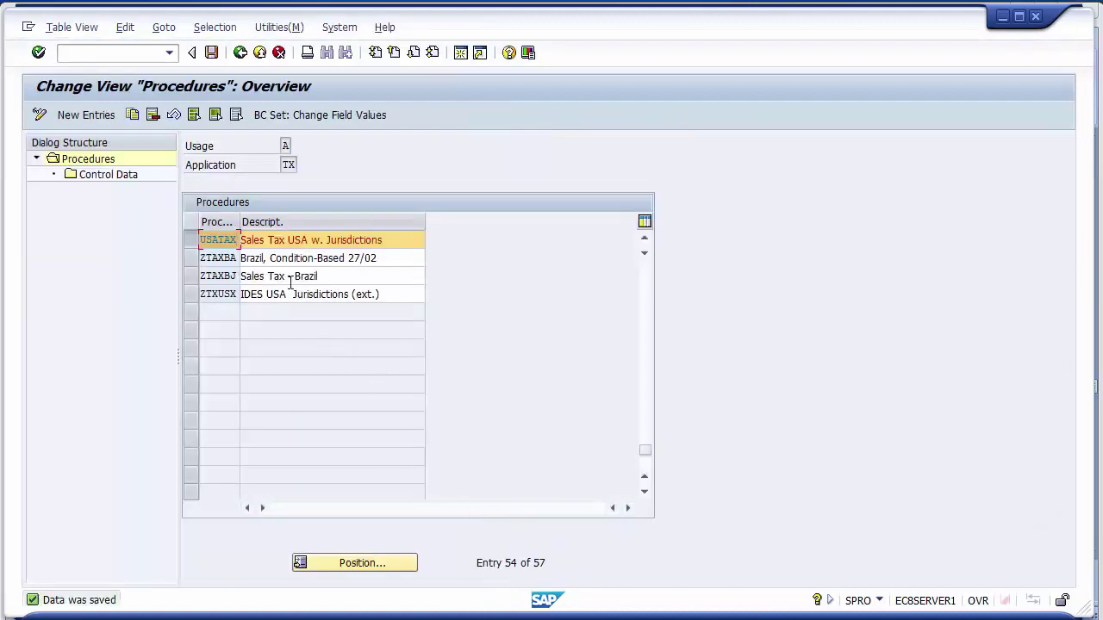
Select the USATAX row in the Procedures list
{"action": "left_click", "coordinate": [276, 241]}
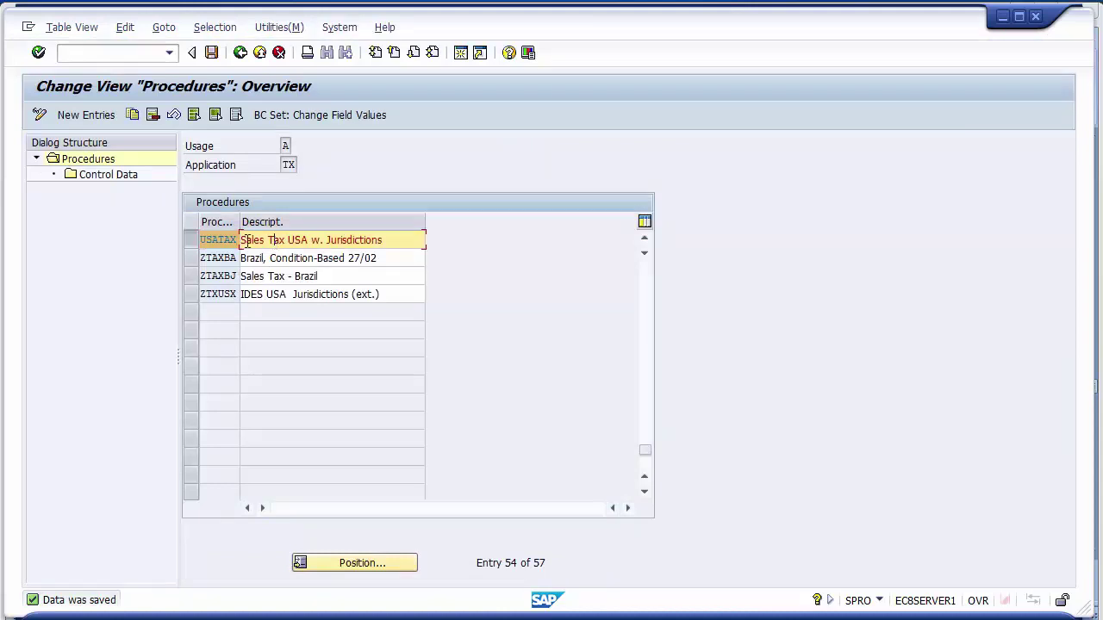
{"action": "left_click", "coordinate": [197, 241]}
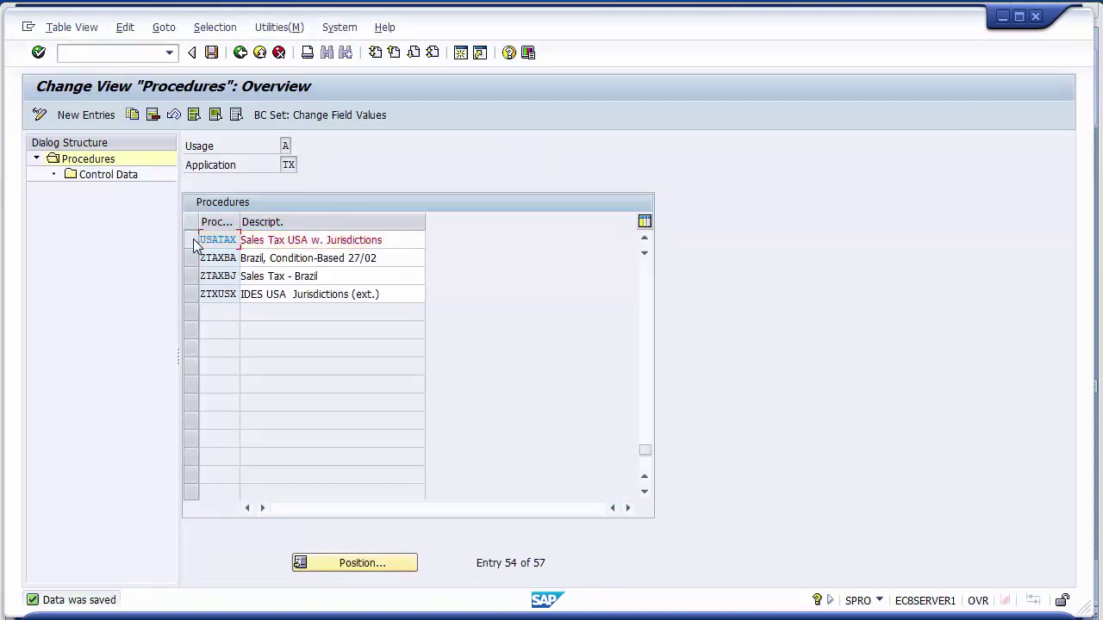
{"action": "left_click", "coordinate": [193, 240]}
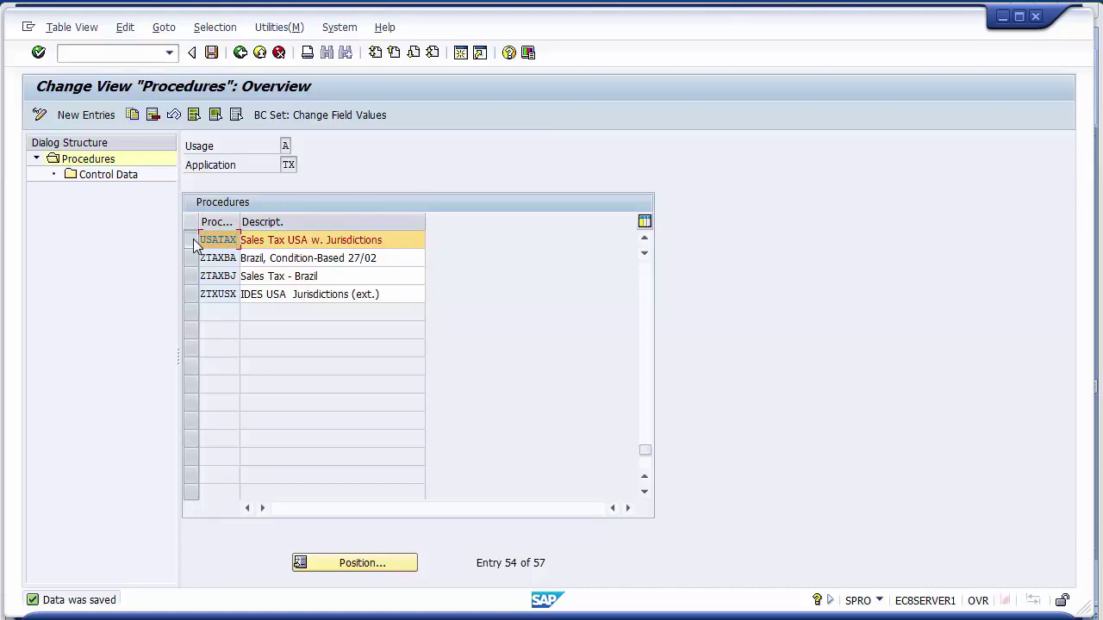
{"action": "left_click", "coordinate": [195, 240]}
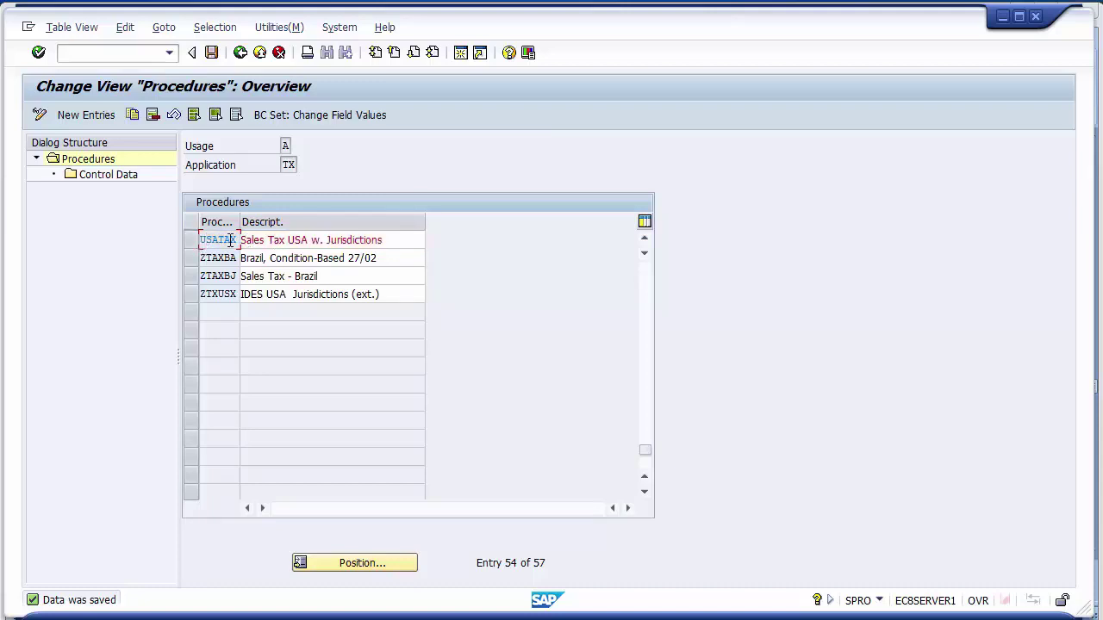
{"action": "left_click", "coordinate": [193, 241]}
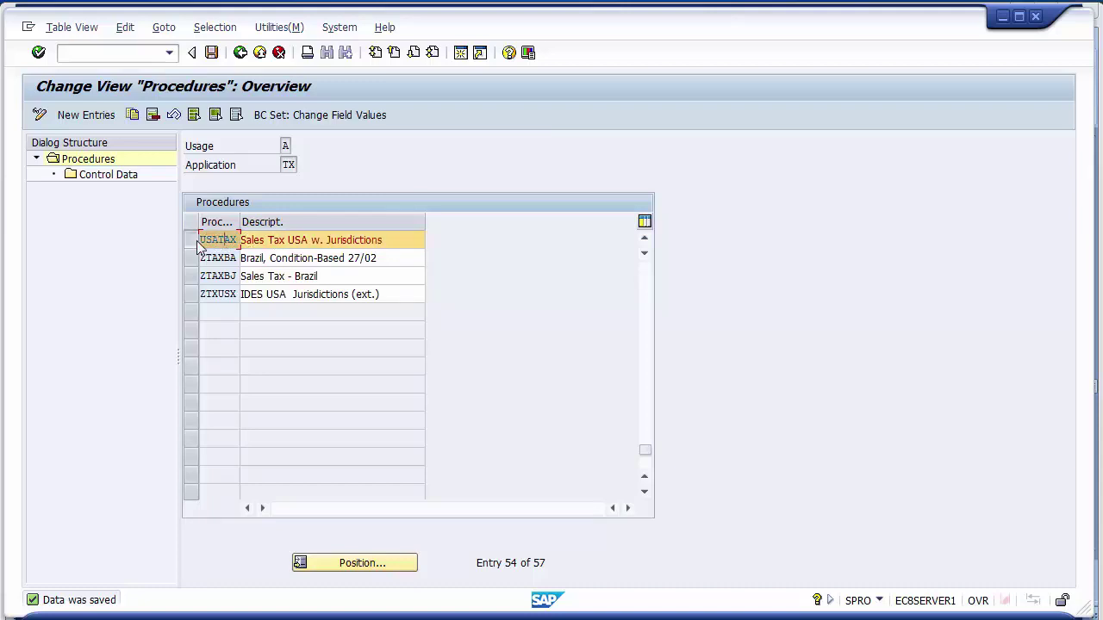
{"action": "left_click", "coordinate": [193, 242]}
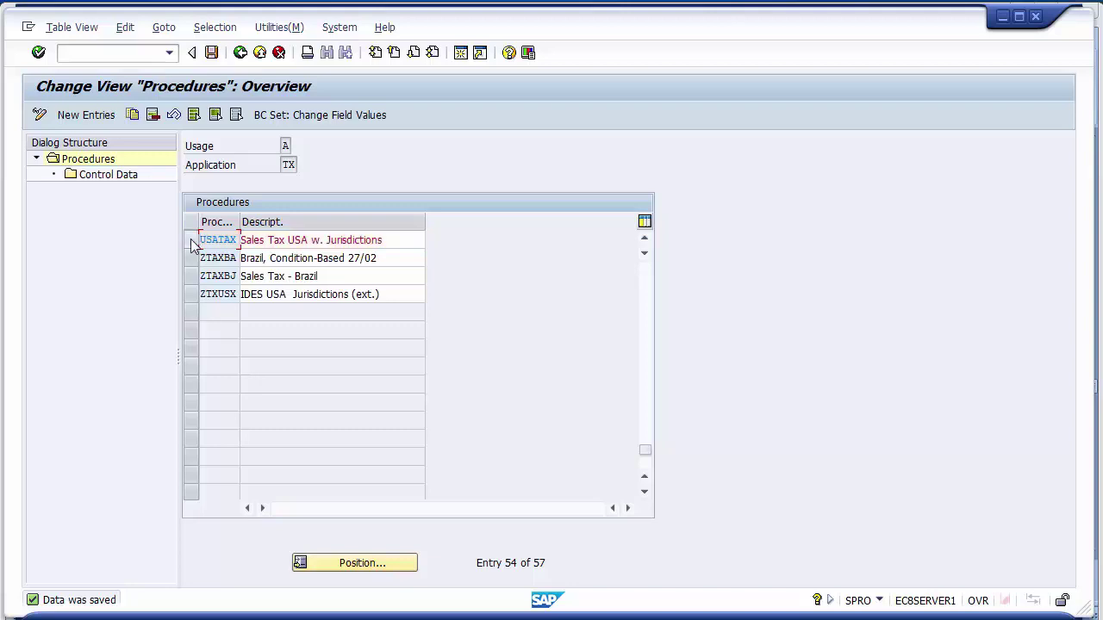
{"action": "left_click", "coordinate": [193, 242]}
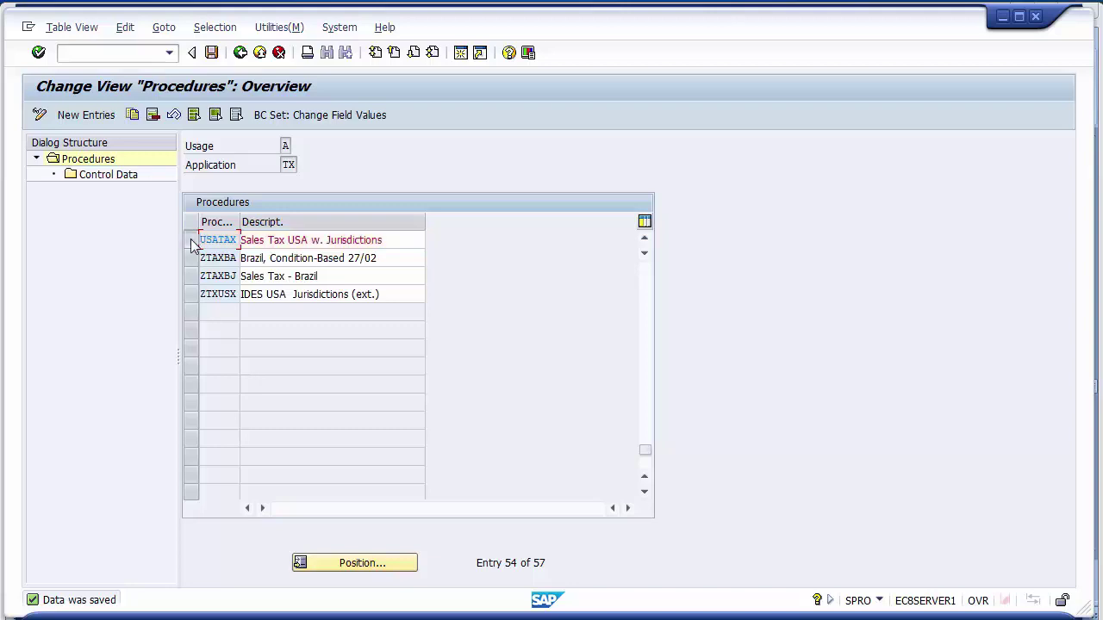
Open USATAX's Control Data and review the Base Amount and Subtotal steps
{"action": "double_click", "coordinate": [118, 179]}
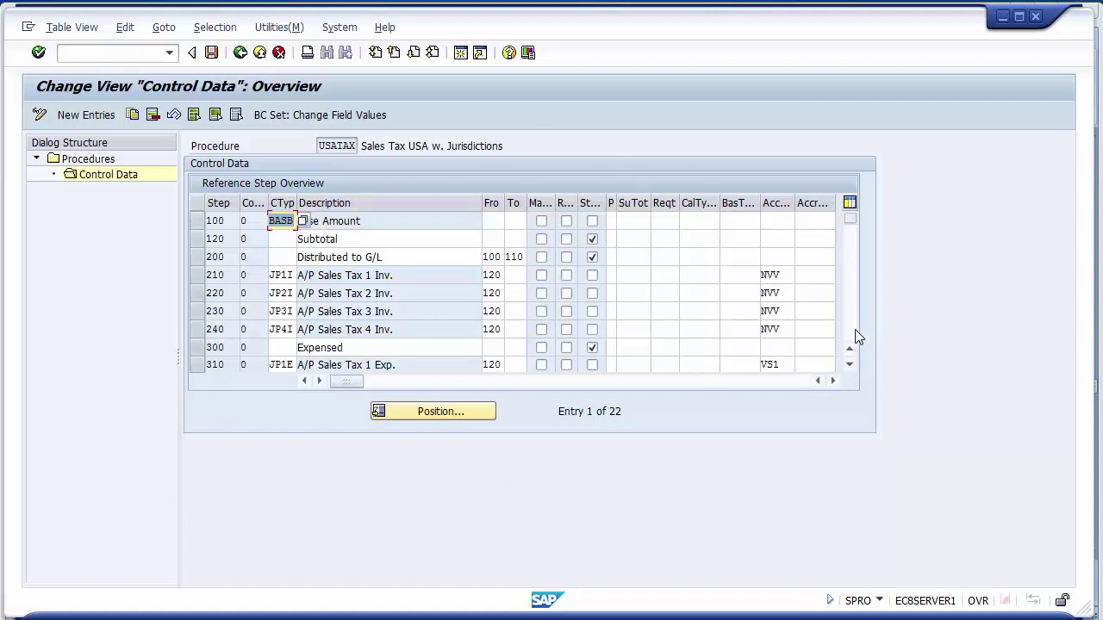
{"action": "left_click", "coordinate": [385, 222]}
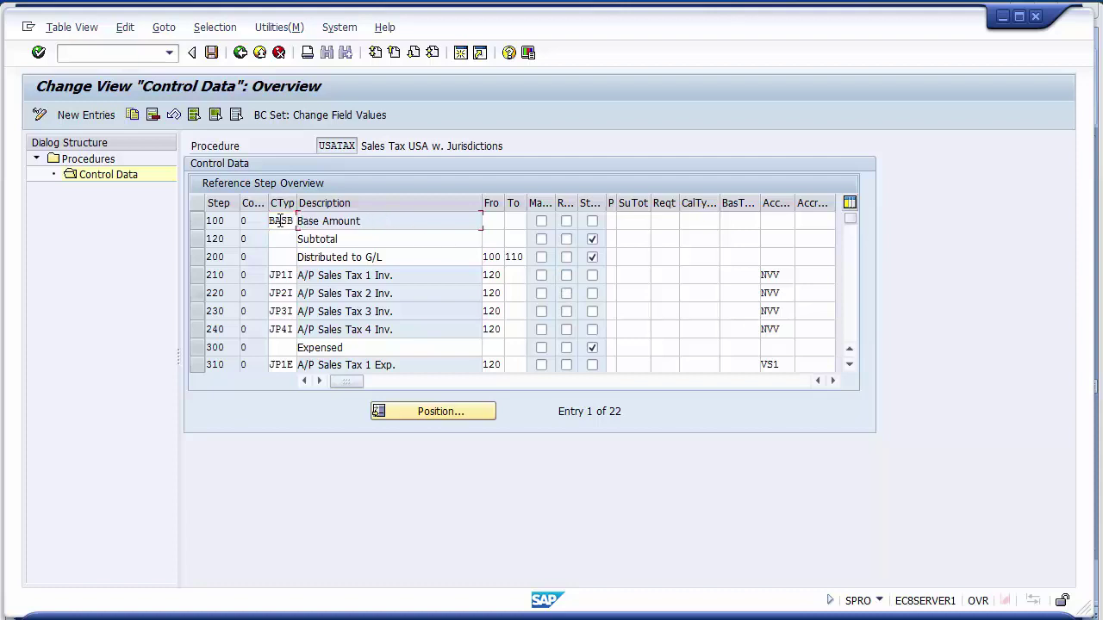
{"action": "left_click", "coordinate": [199, 221]}
{"action": "left_click", "coordinate": [201, 239]}
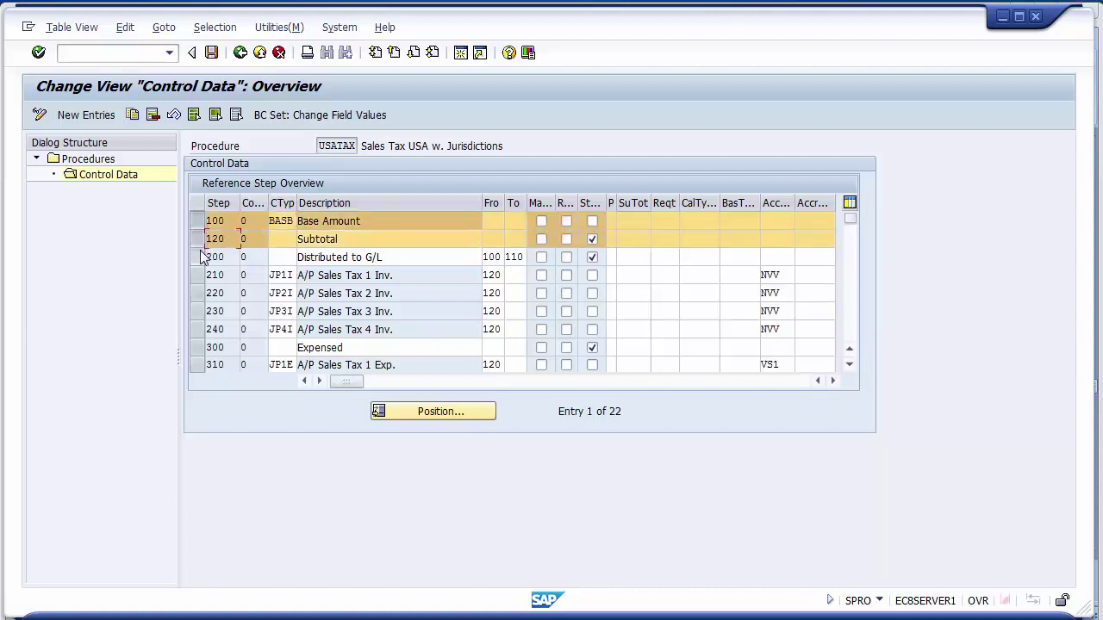
{"action": "left_click", "coordinate": [200, 257]}
{"action": "left_click", "coordinate": [200, 259]}
{"action": "left_click", "coordinate": [199, 222]}
{"action": "left_click", "coordinate": [199, 237]}
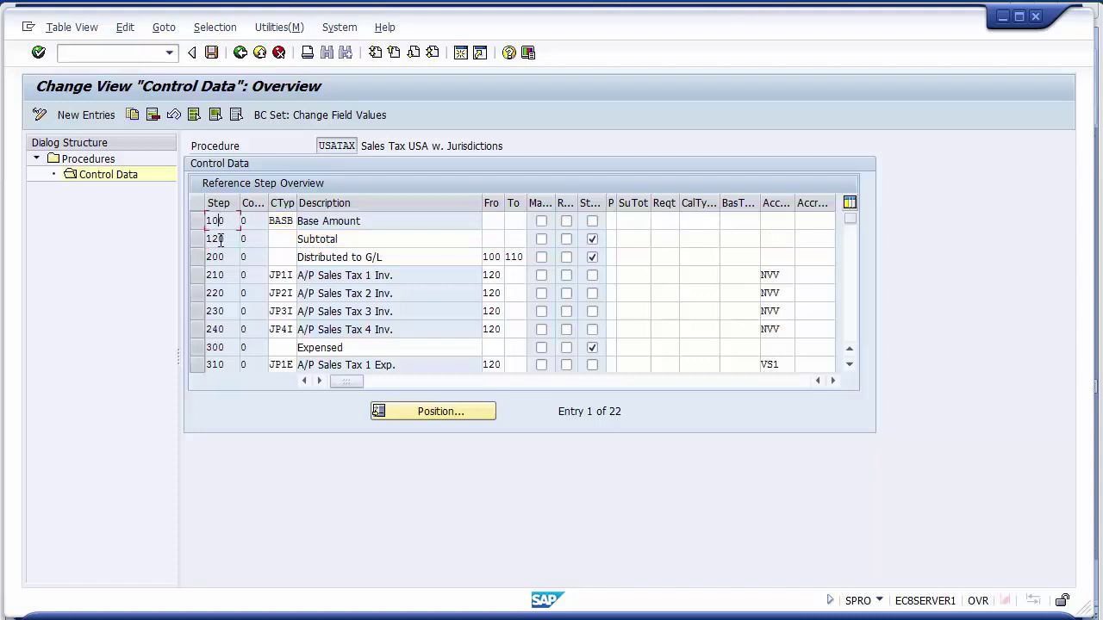
{"action": "left_click", "coordinate": [220, 276]}
{"action": "left_click", "coordinate": [222, 329]}
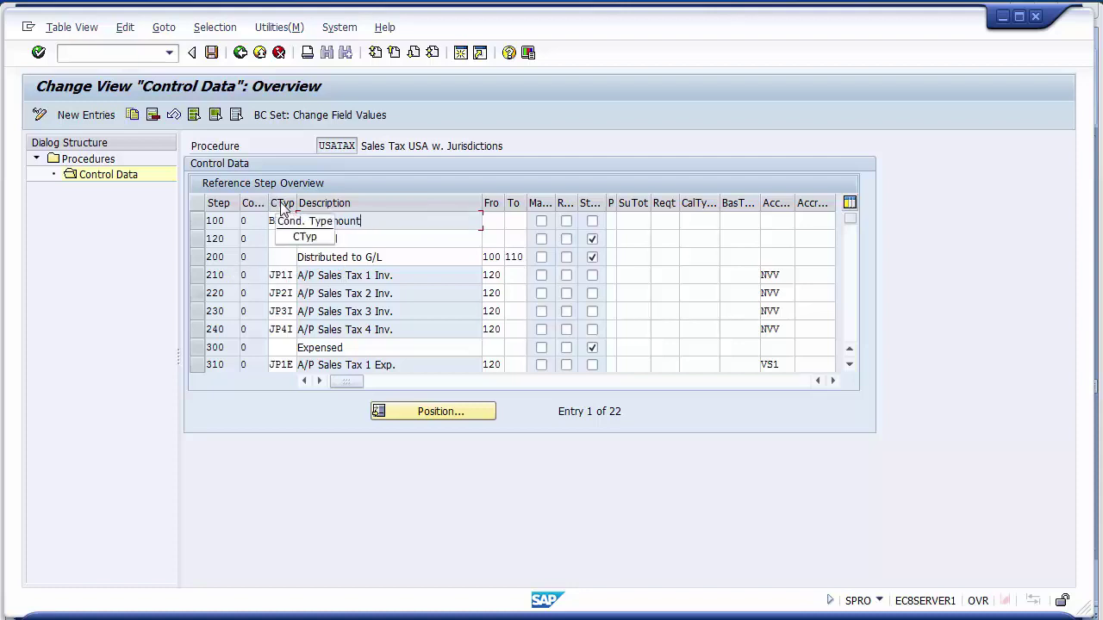
Walk through the tax condition types from JP2I of step 220 down to JP1E
{"action": "key", "text": "shift+Tab"}
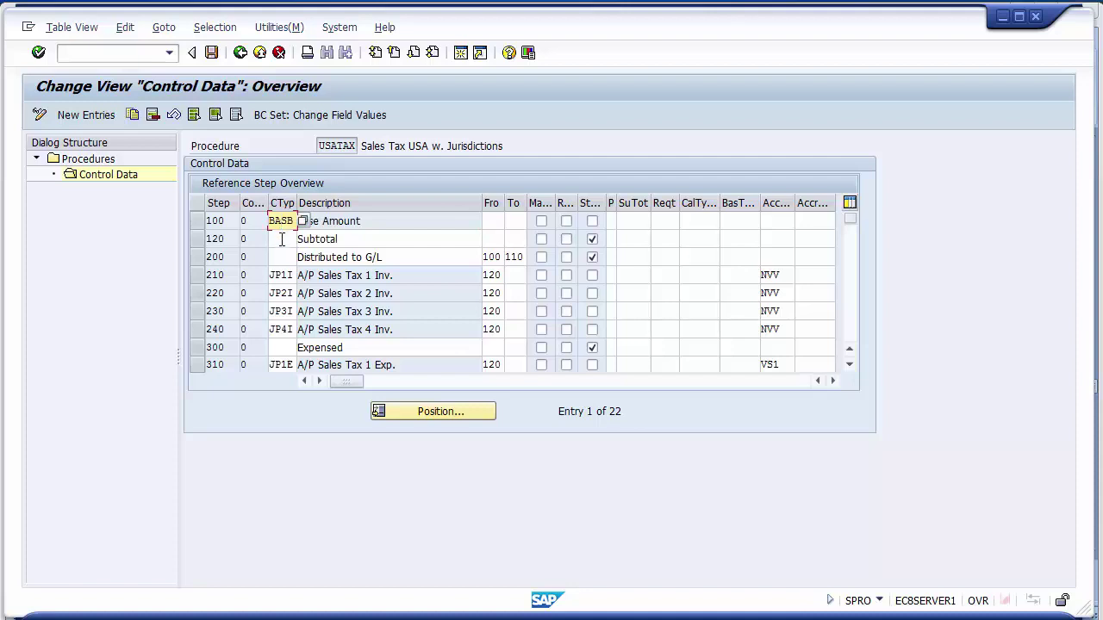
{"action": "key", "text": "Down"}
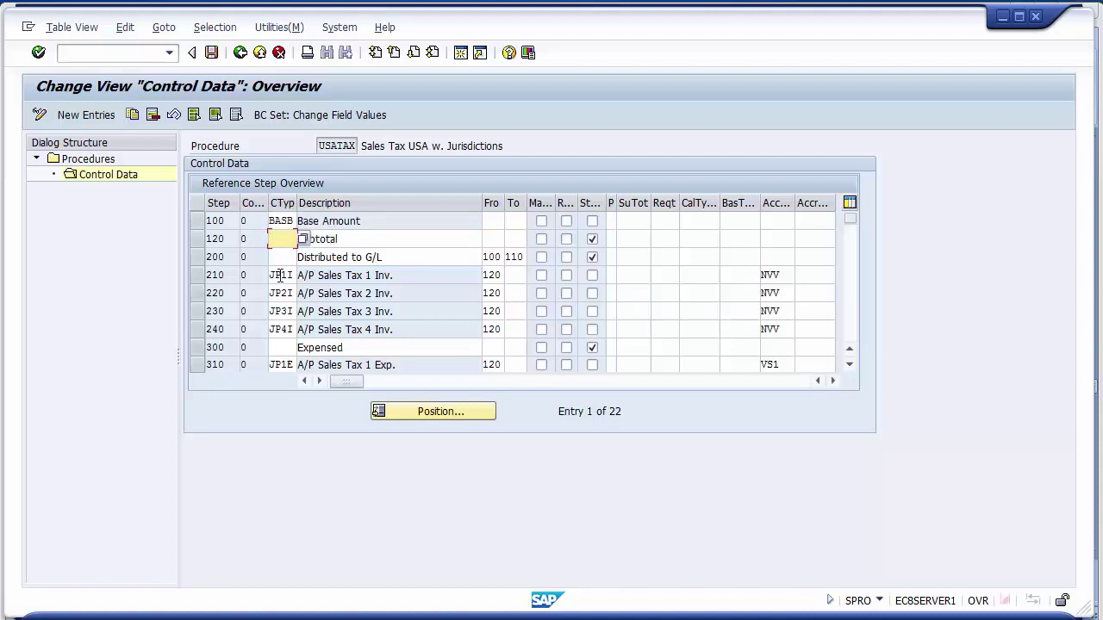
{"action": "left_click", "coordinate": [281, 294]}
{"action": "left_click", "coordinate": [281, 311]}
{"action": "left_click", "coordinate": [281, 329]}
{"action": "left_click", "coordinate": [281, 365]}
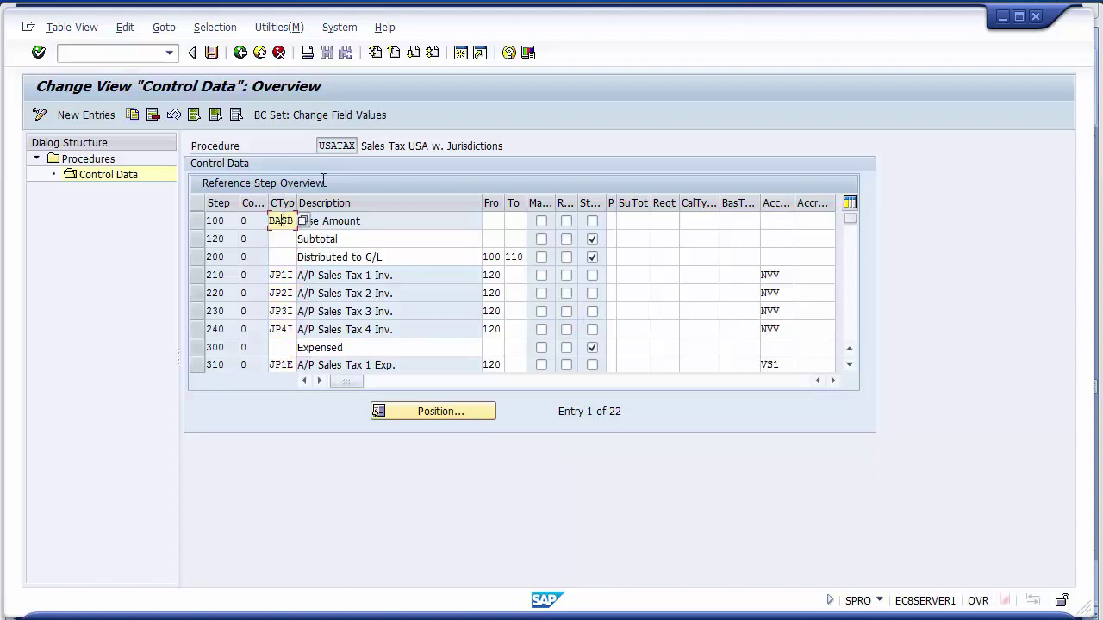
Review account keys such as NVV, page to steps 320–500, and save the control data
{"action": "left_click", "coordinate": [779, 217]}
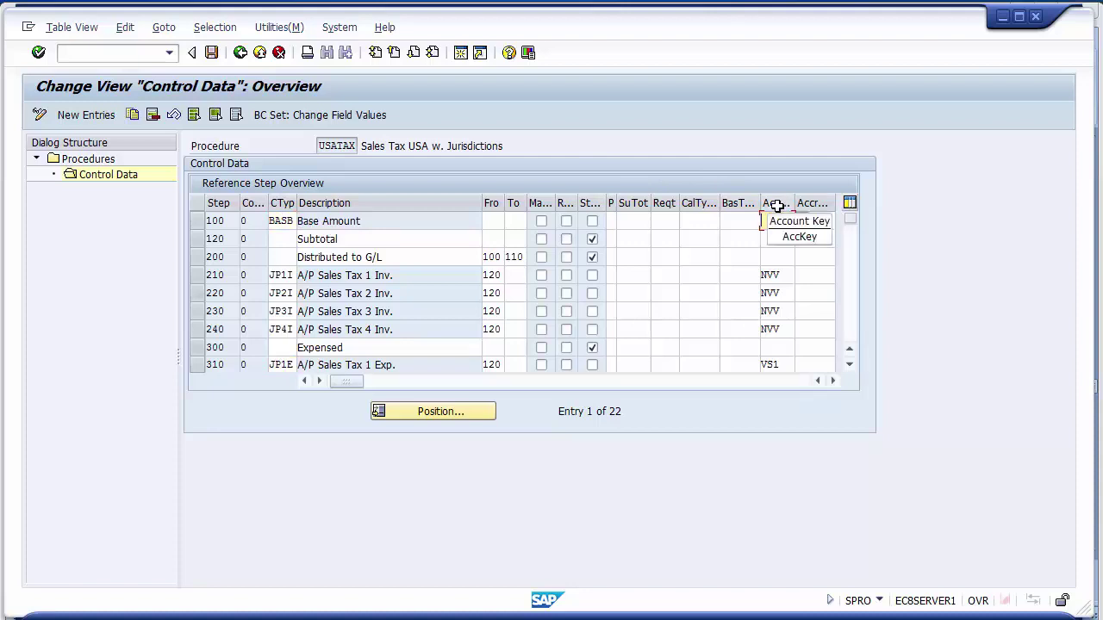
{"action": "left_click", "coordinate": [777, 275]}
{"action": "left_click_drag", "start_coordinate": [777, 275], "coordinate": [761, 276]}
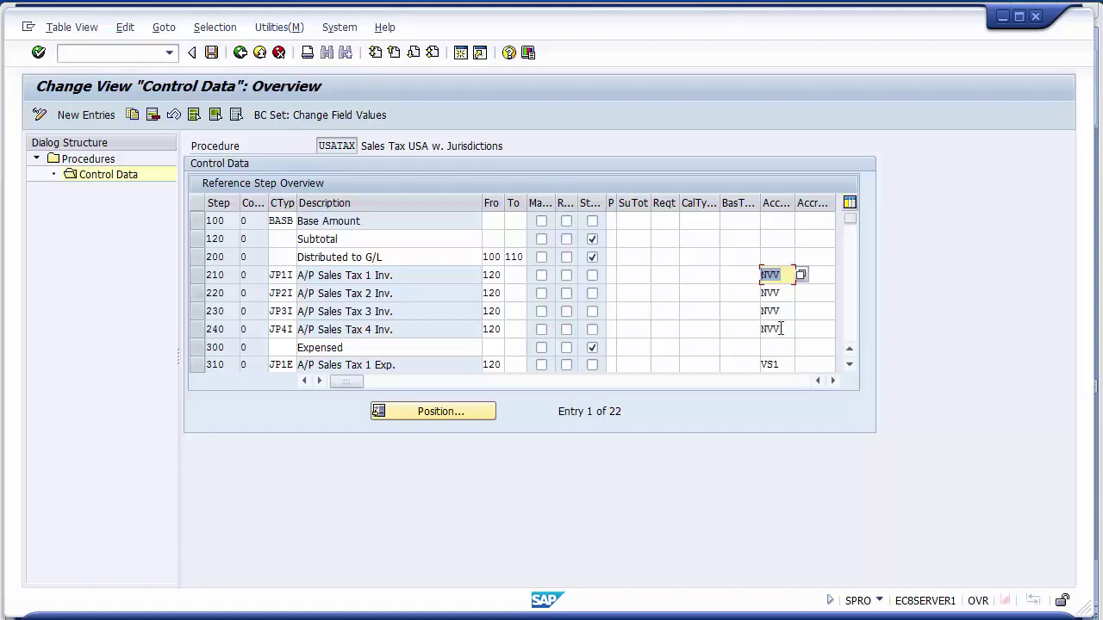
{"action": "left_click", "coordinate": [850, 335]}
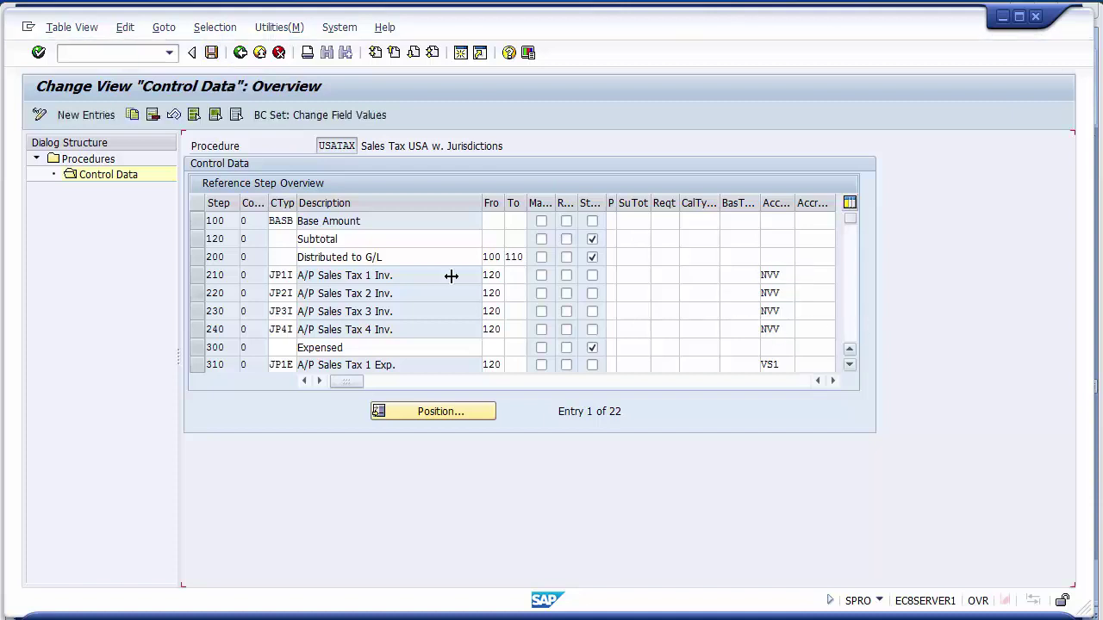
{"action": "left_click", "coordinate": [212, 54]}
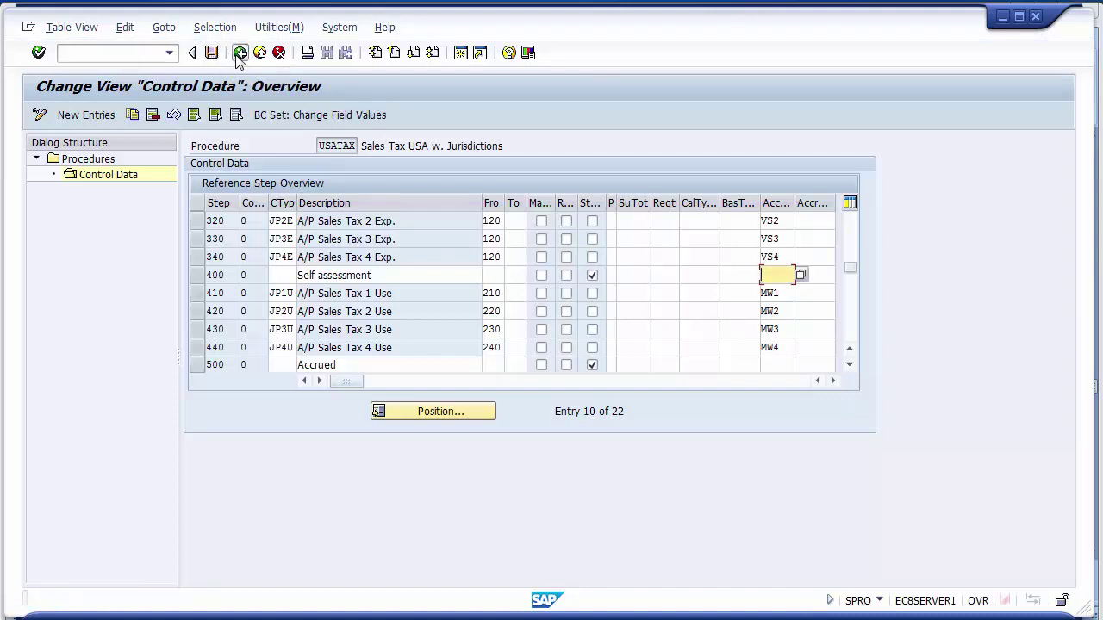
Go back twice and cancel the Choose Activity dialog to return to the Basic Settings IMG tree
{"action": "left_click", "coordinate": [239, 52]}
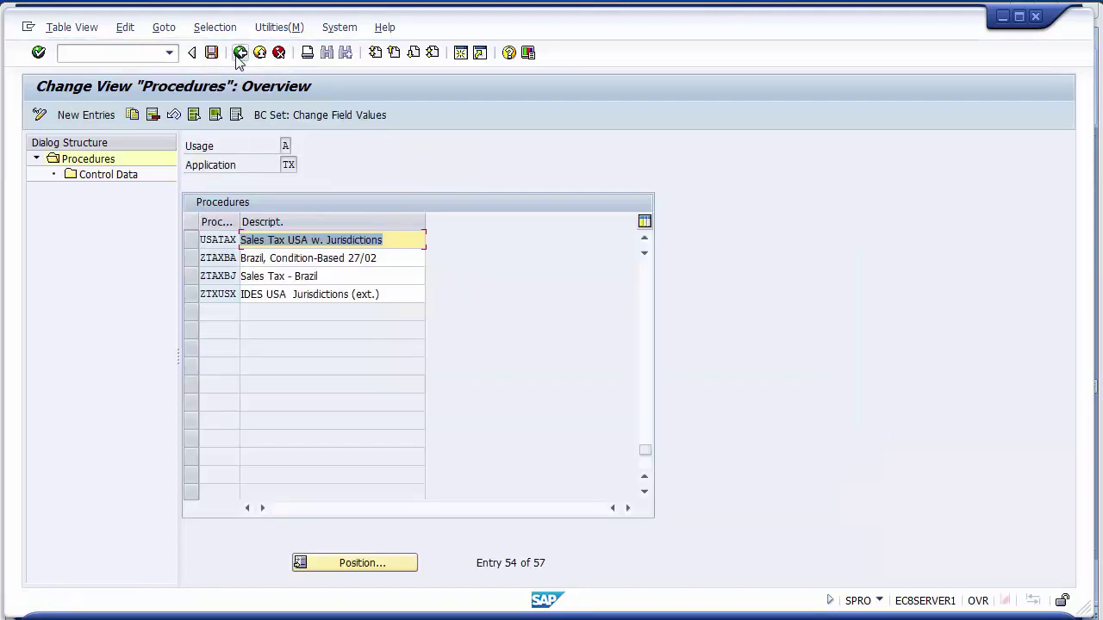
{"action": "left_click", "coordinate": [240, 54]}
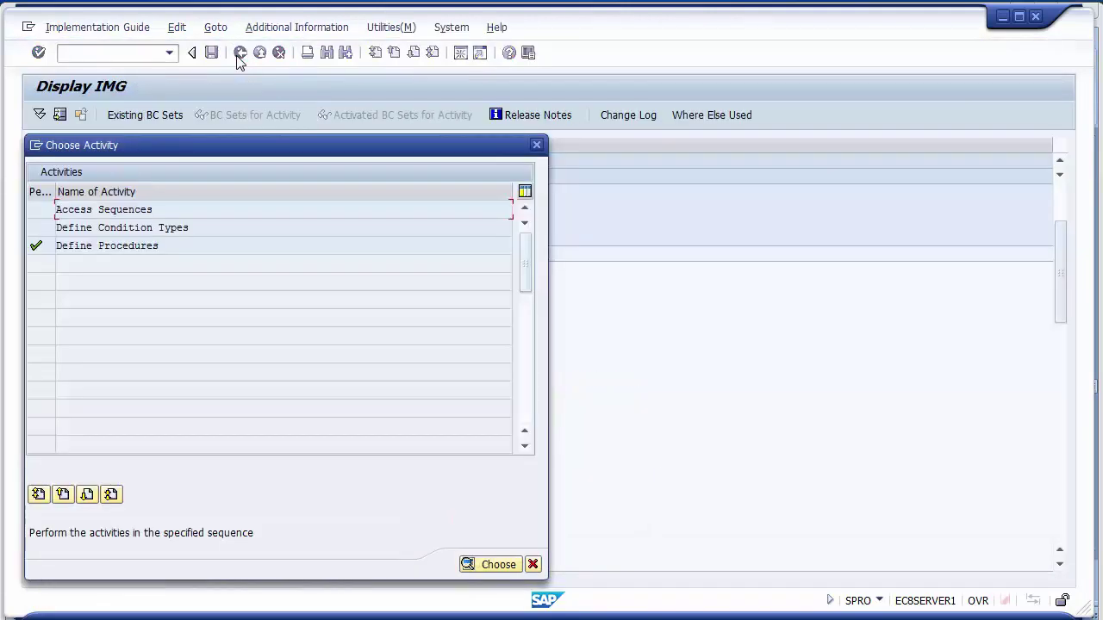
{"action": "left_click", "coordinate": [531, 565]}
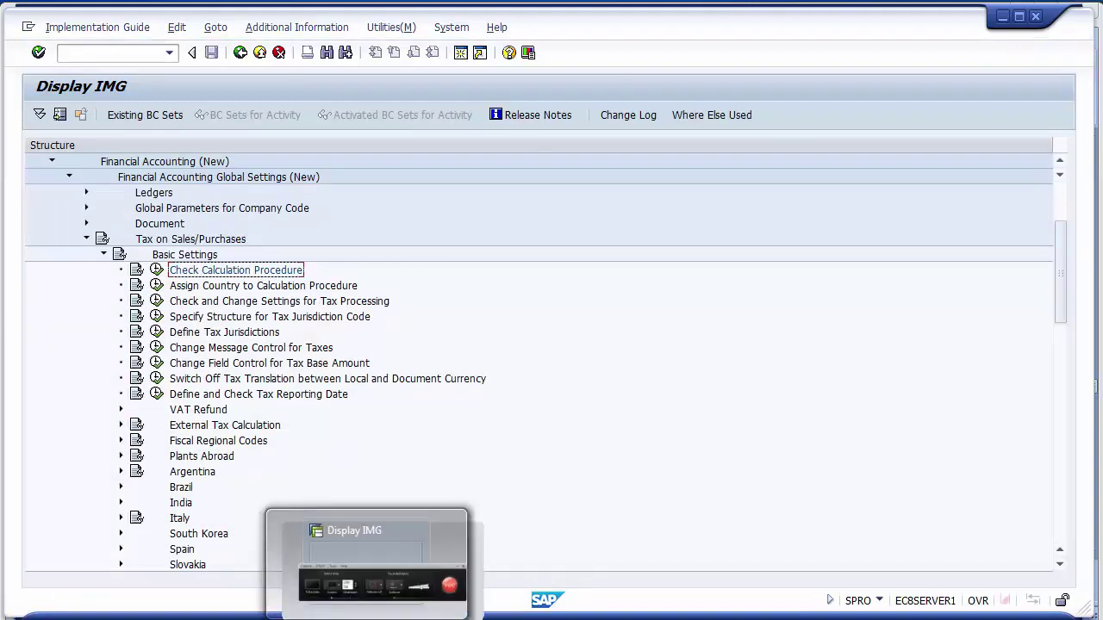
{"action": "mouse_move", "coordinate": [279, 619]}
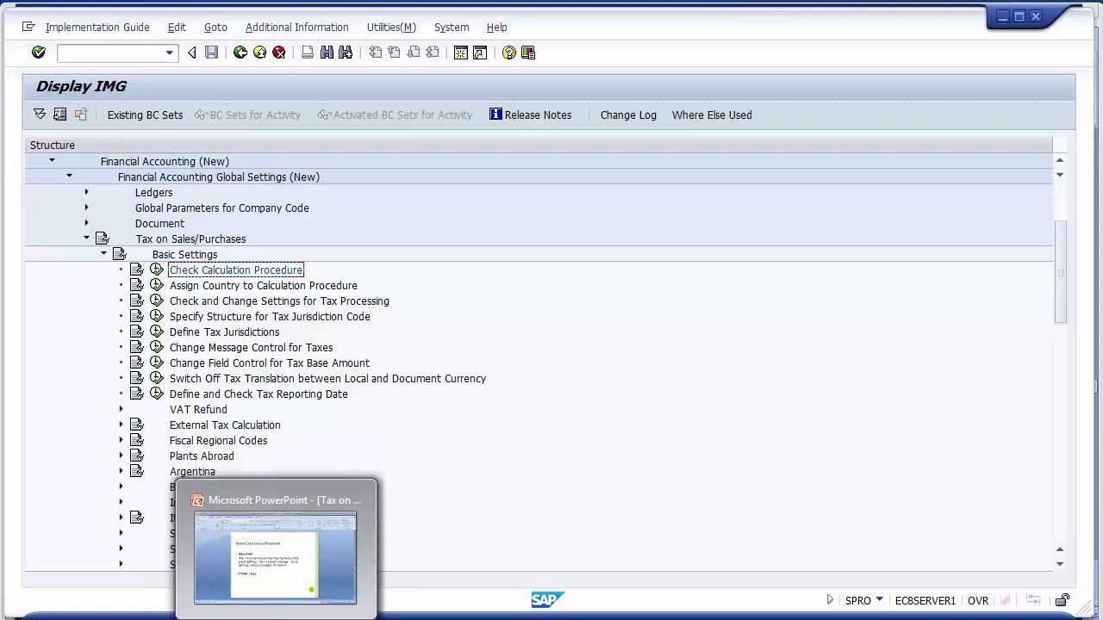
In PowerPoint, review slide 17, Check Calculation Procedure, with its menu path and T Code OBQ3
{"action": "left_click", "coordinate": [284, 599]}
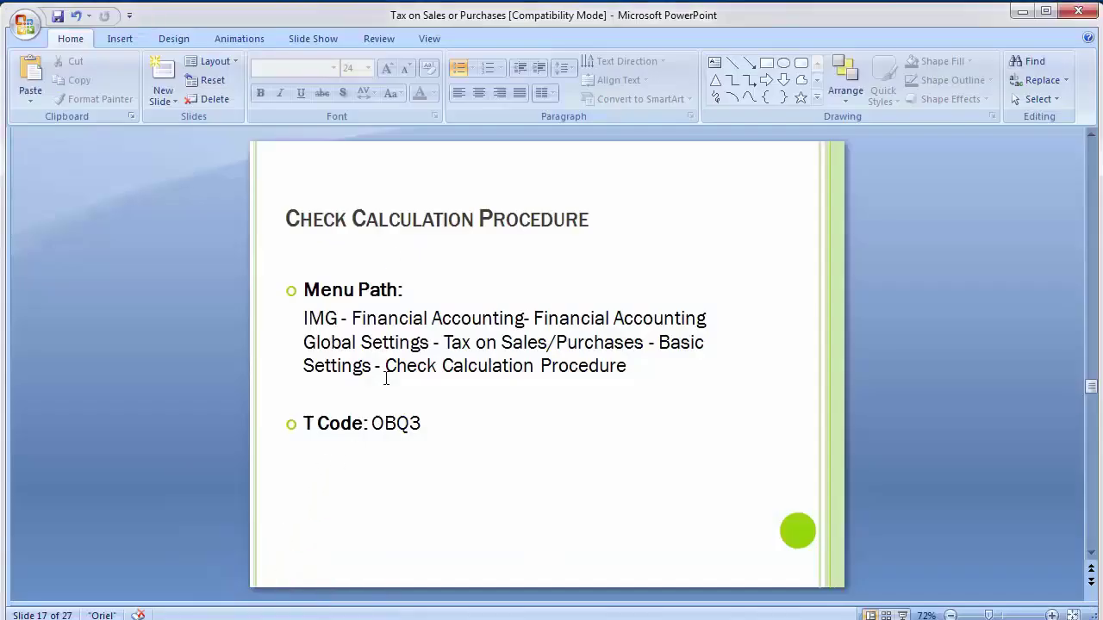
{"action": "left_click_drag", "start_coordinate": [290, 217], "coordinate": [561, 224]}
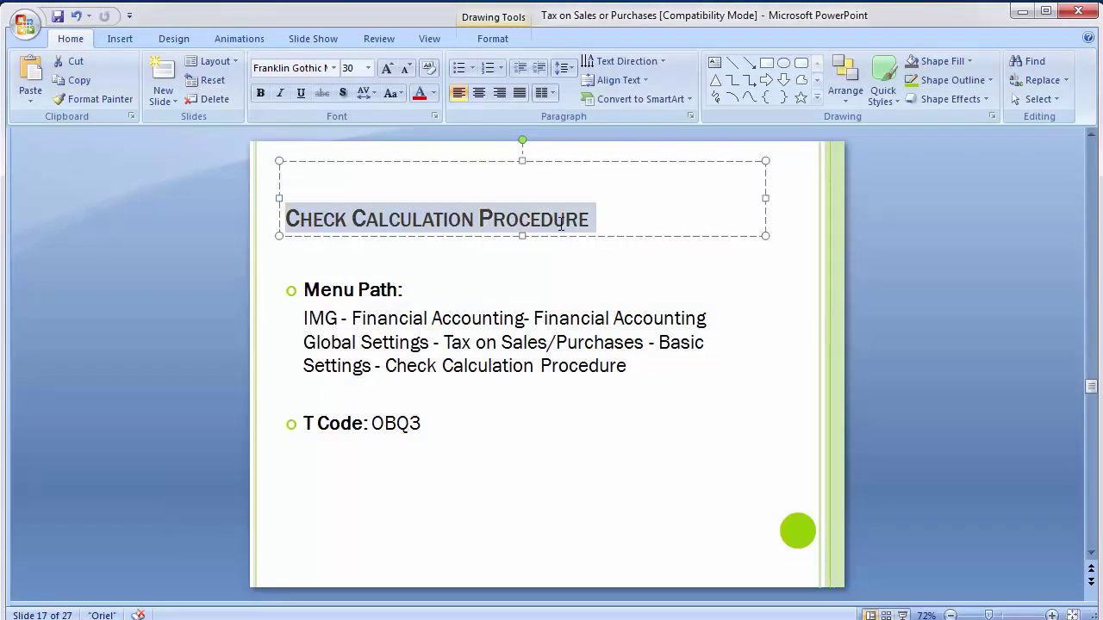
{"action": "left_click", "coordinate": [396, 394]}
{"action": "left_click", "coordinate": [209, 359]}
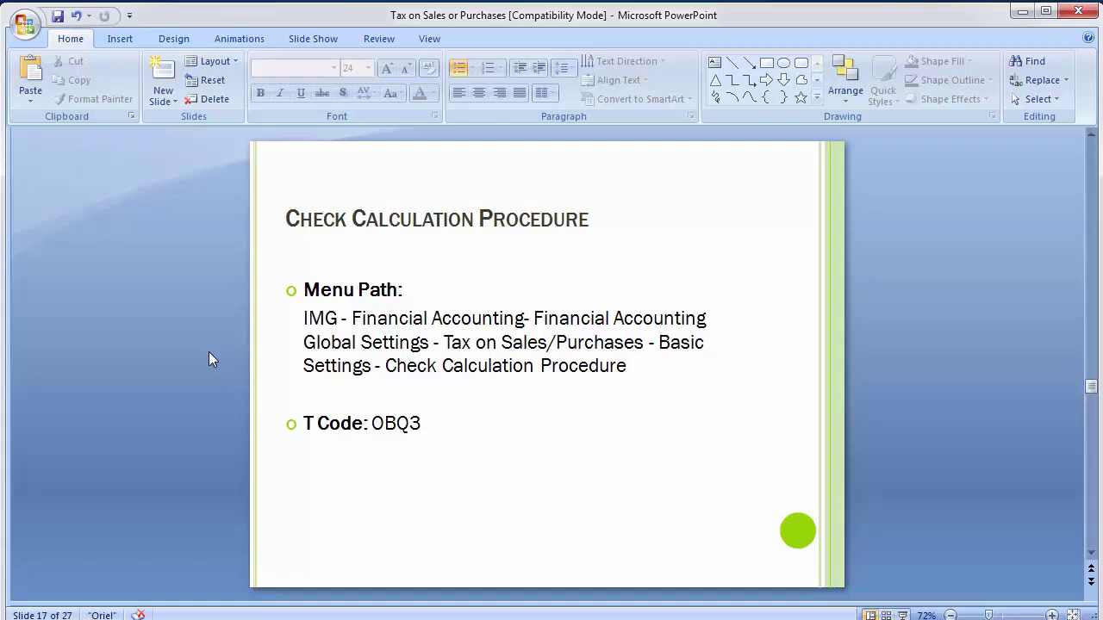
{"action": "scroll", "coordinate": [208, 352], "scroll_direction": "down", "scroll_amount": 1}
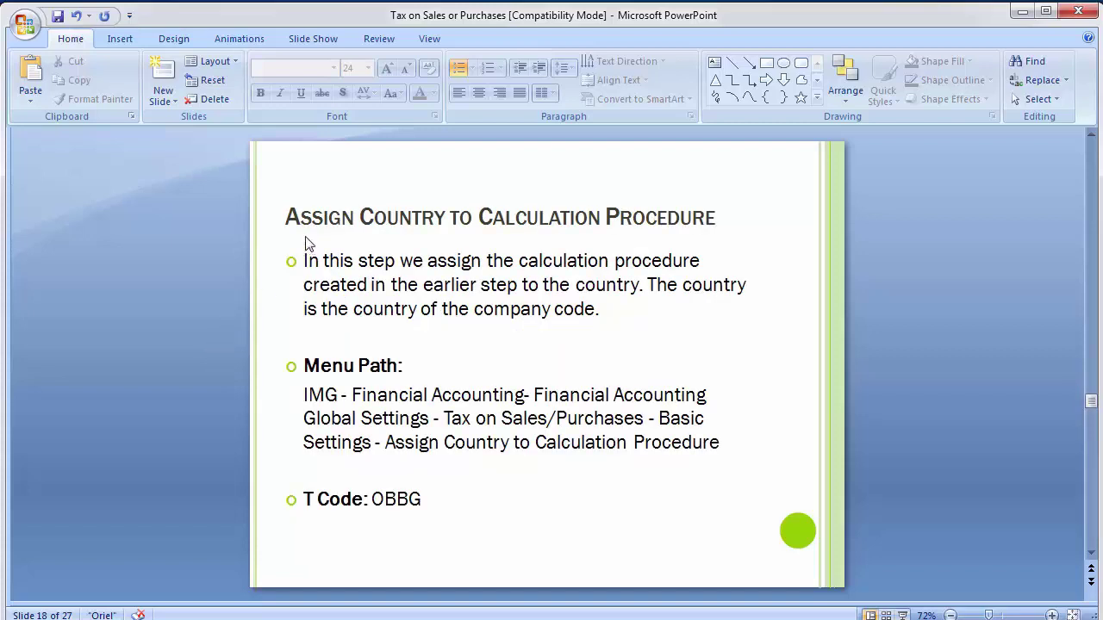
Point out the Assign Country title and T Code OBBG on slide 18, then return to SAP
{"action": "left_click_drag", "start_coordinate": [291, 221], "coordinate": [448, 220]}
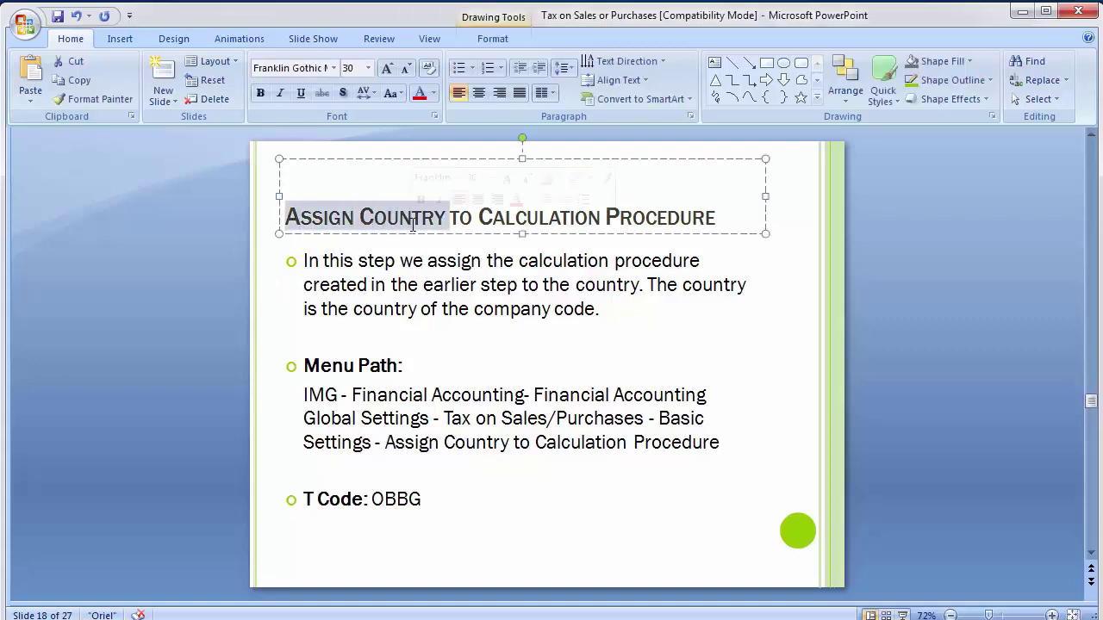
{"action": "left_click", "coordinate": [208, 329]}
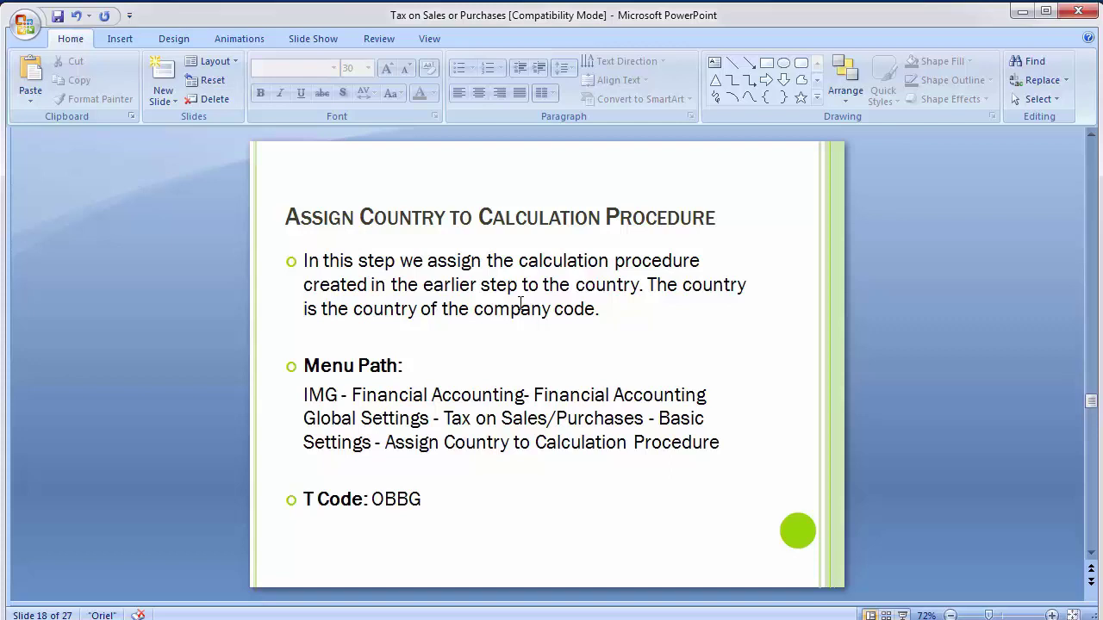
{"action": "left_click", "coordinate": [309, 394]}
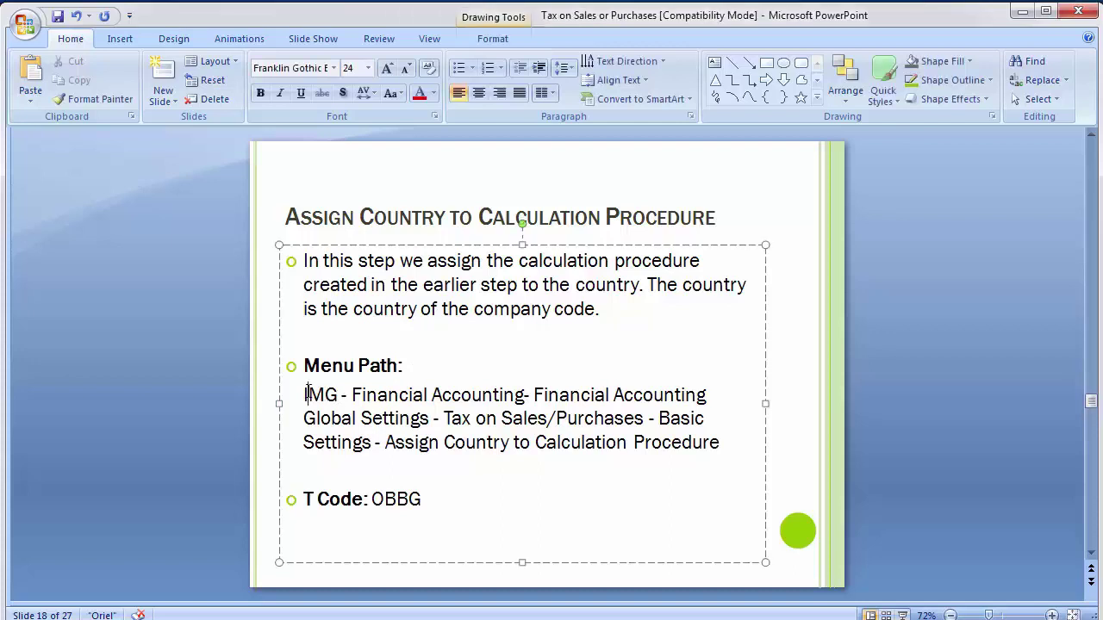
{"action": "left_click", "coordinate": [424, 500]}
{"action": "left_click_drag", "start_coordinate": [424, 500], "coordinate": [374, 503]}
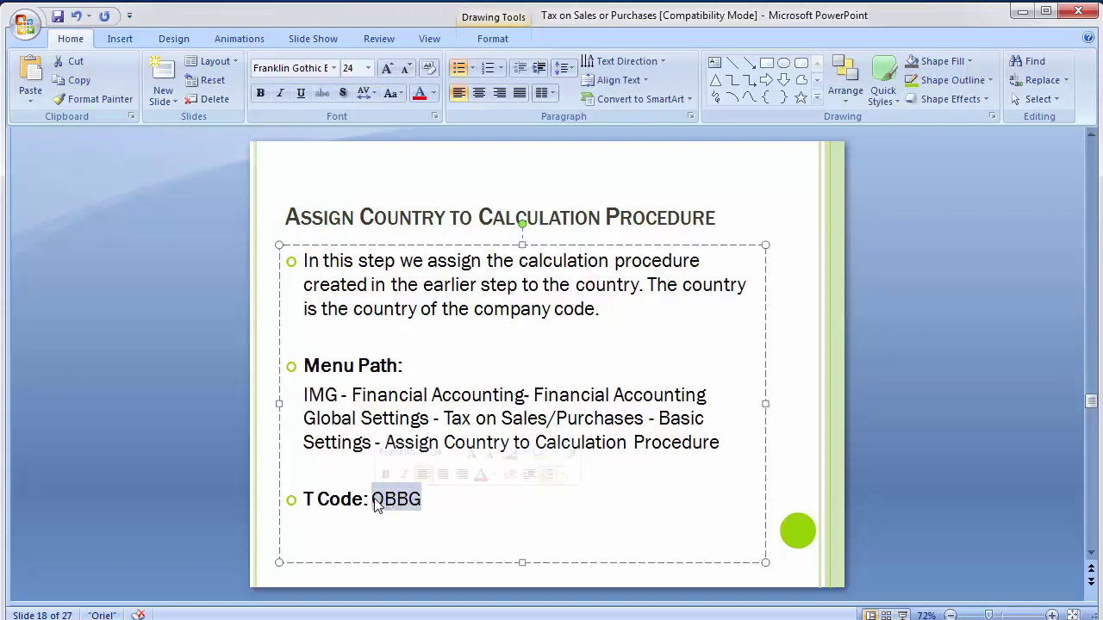
{"action": "left_click", "coordinate": [424, 504]}
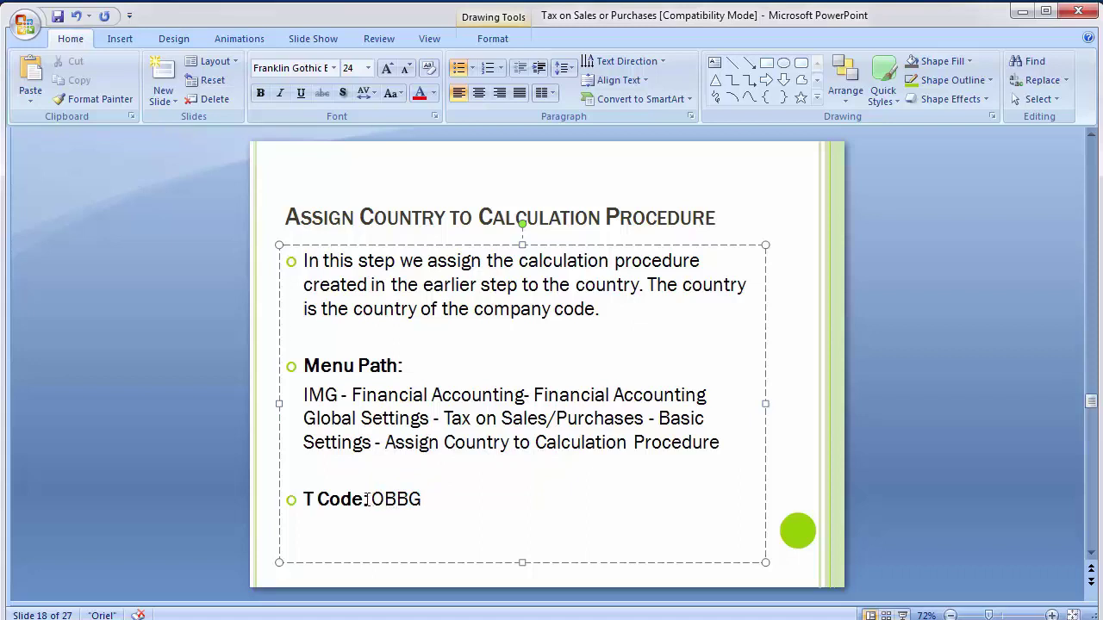
{"action": "left_click_drag", "start_coordinate": [371, 500], "coordinate": [302, 501]}
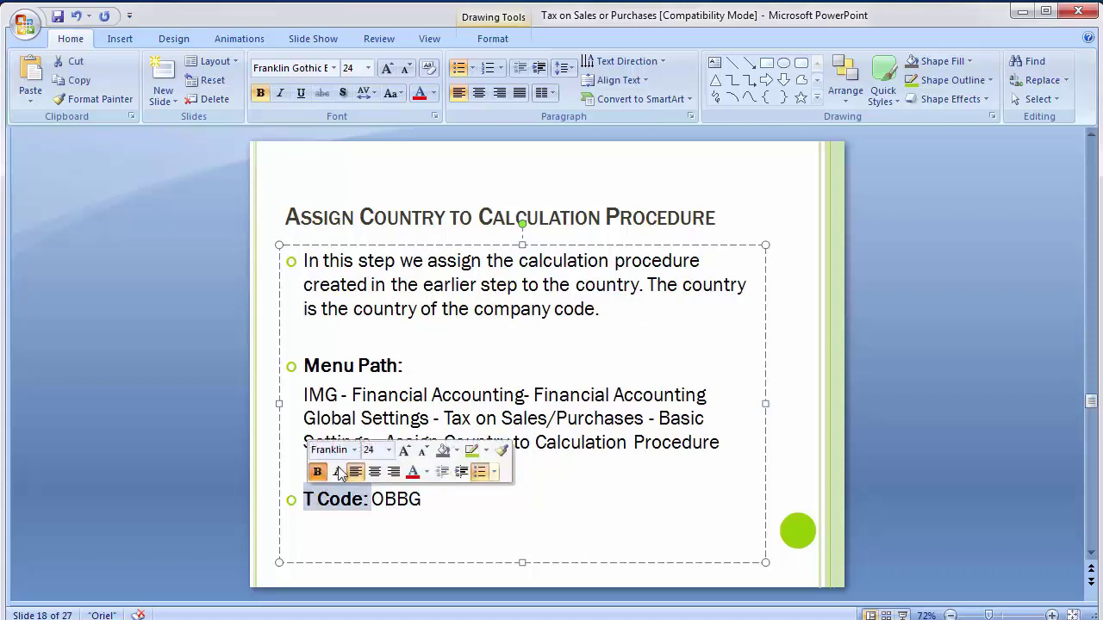
{"action": "left_click", "coordinate": [429, 505]}
{"action": "key", "text": "alt+Tab"}
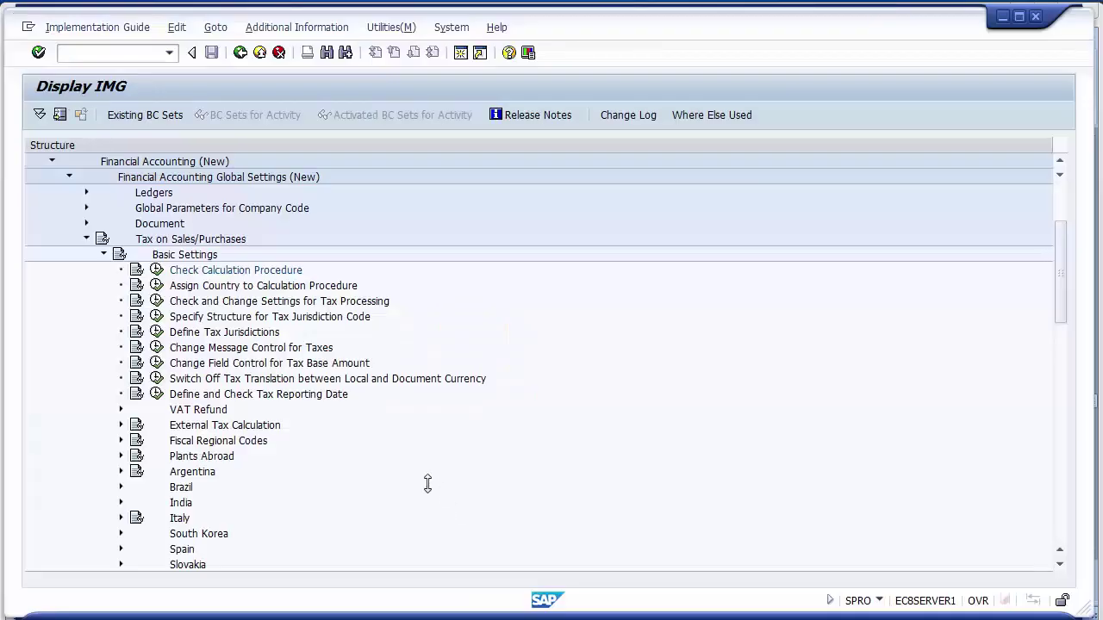
Execute the Assign Country to Calculation Procedure activity from the IMG tree
{"action": "left_click", "coordinate": [219, 291]}
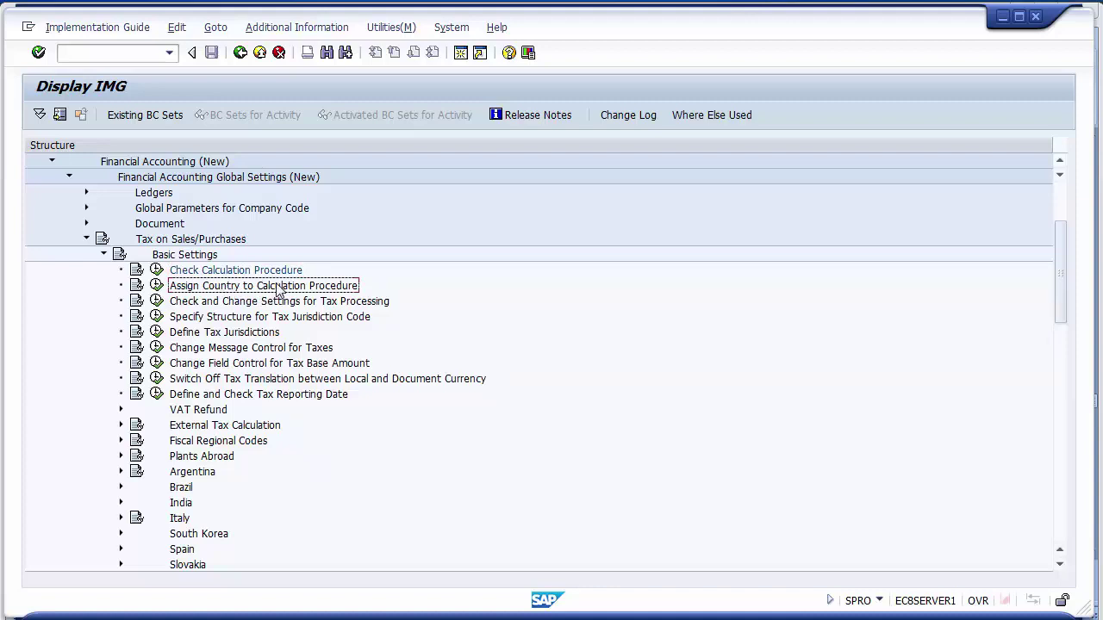
{"action": "left_click", "coordinate": [158, 288]}
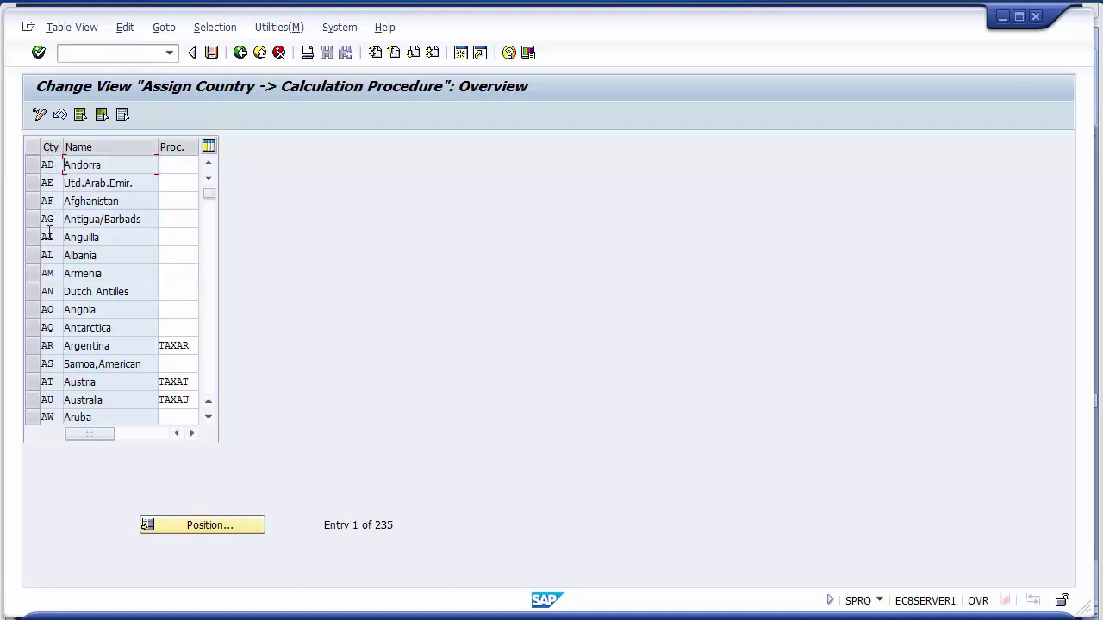
Position the country table at US, showing United States with procedure TAXUSX
{"action": "left_click", "coordinate": [111, 329]}
{"action": "left_click", "coordinate": [101, 401]}
{"action": "left_click", "coordinate": [208, 383]}
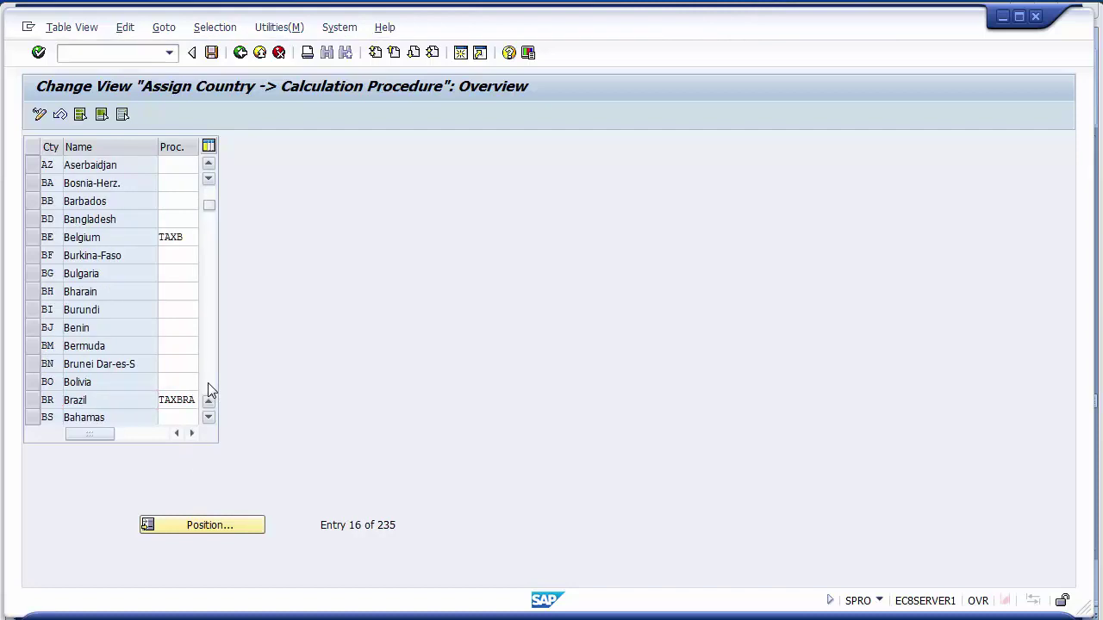
{"action": "left_click", "coordinate": [208, 383]}
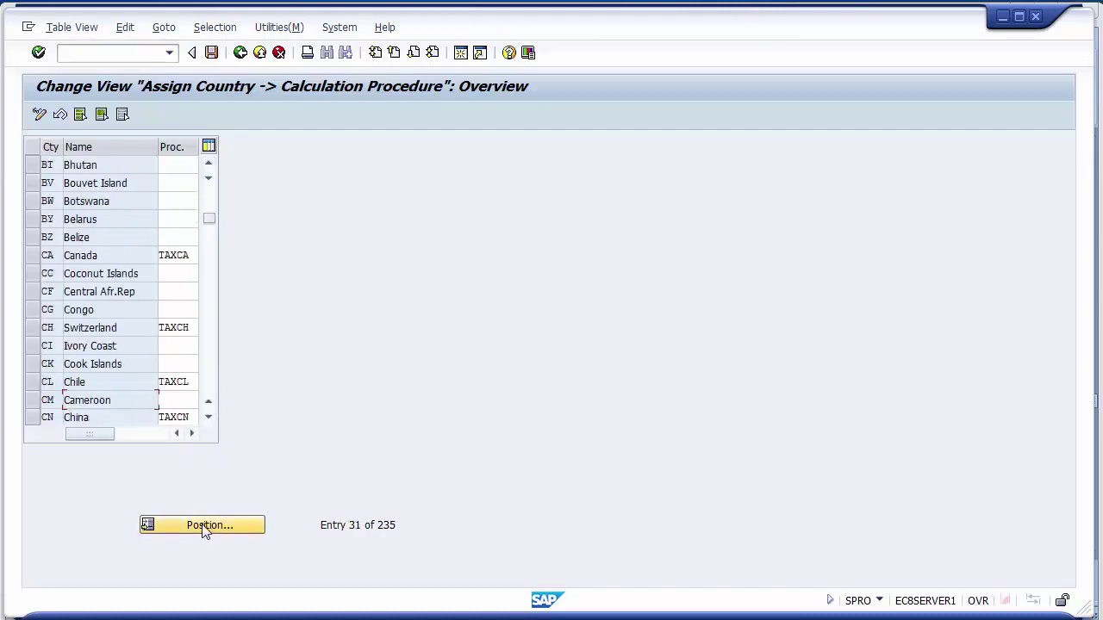
{"action": "left_click", "coordinate": [205, 527]}
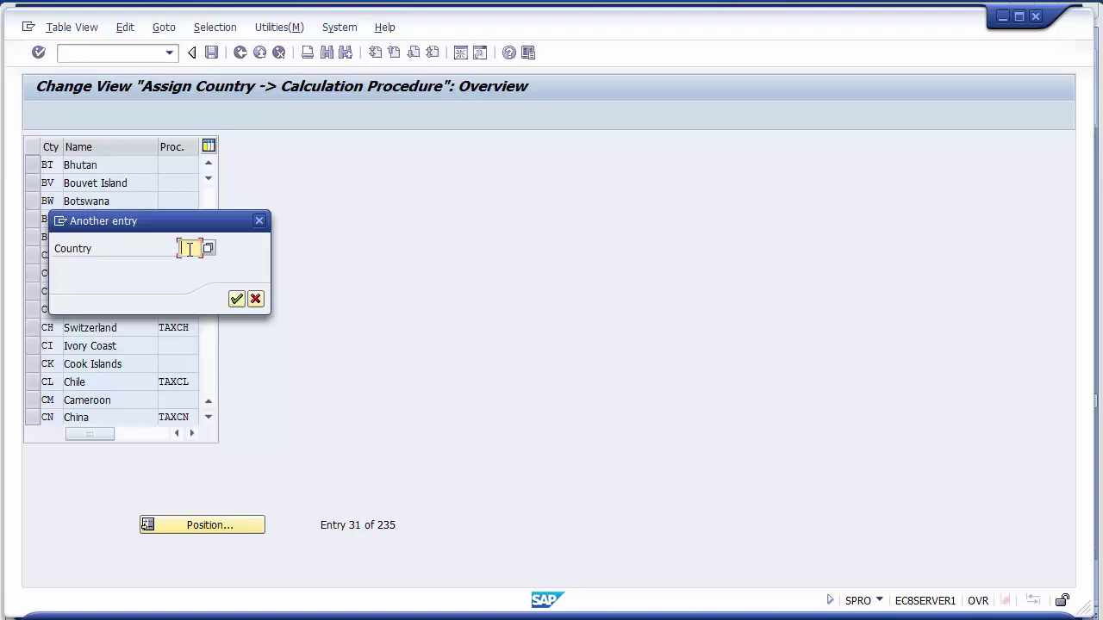
{"action": "type", "text": "US"}
{"action": "key", "text": "Return"}
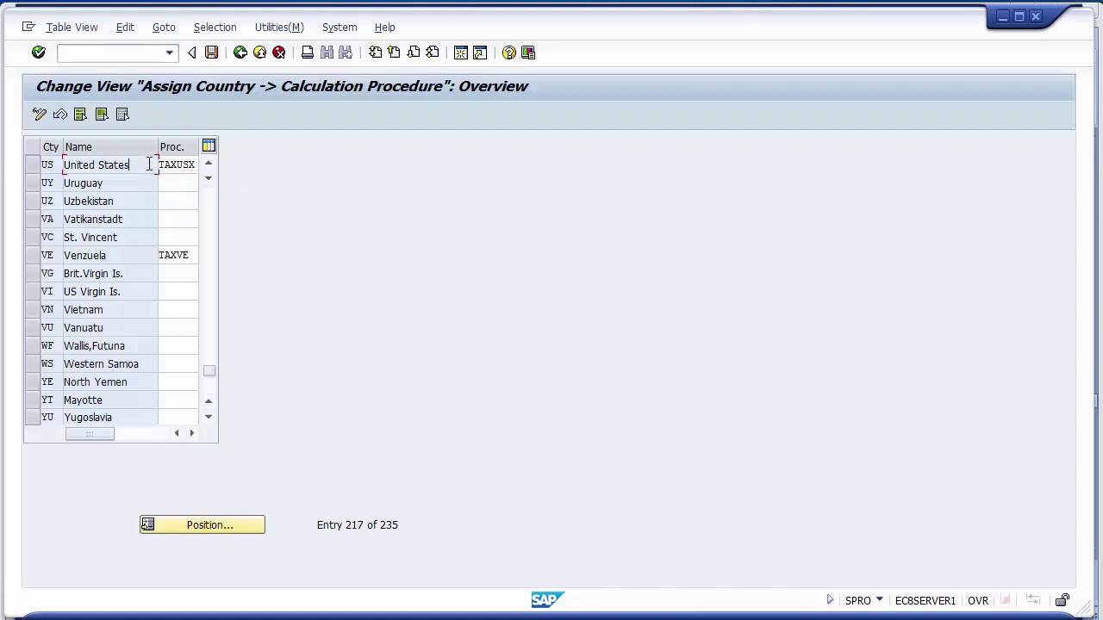
Replace the United States calculation procedure TAXUSX with USATAX
{"action": "left_click", "coordinate": [194, 166]}
{"action": "key", "text": "BackSpace"}
{"action": "key", "text": "BackSpace"}
{"action": "key", "text": "BackSpace"}
{"action": "key", "text": "BackSpace"}
{"action": "key", "text": "BackSpace"}
{"action": "key", "text": "BackSpace"}
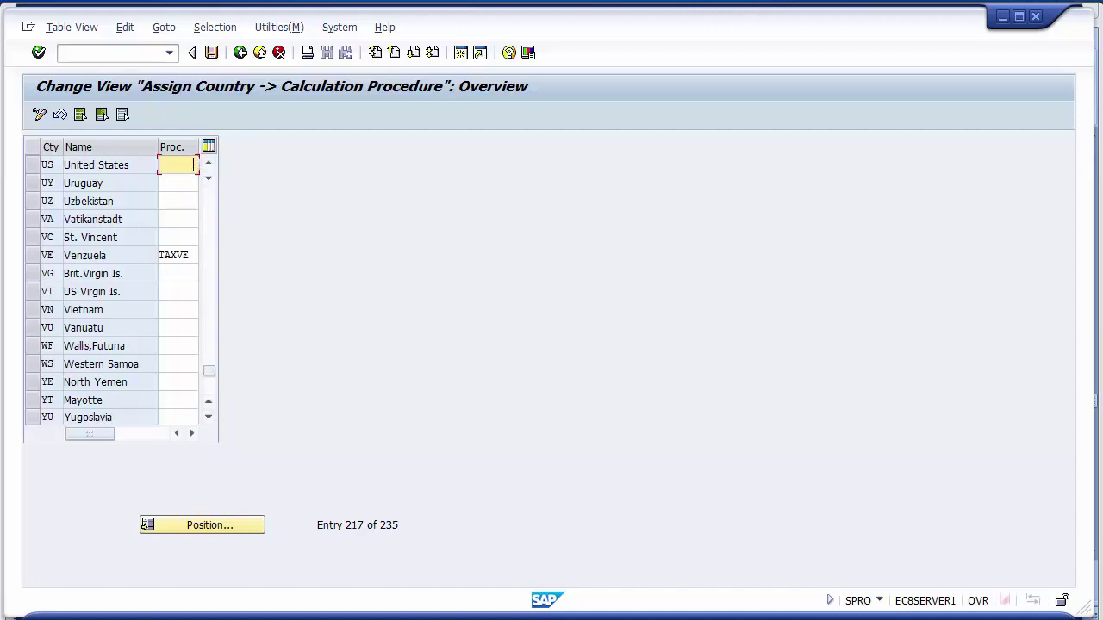
{"action": "type", "text": "USAI"}
{"action": "type", "text": "AX"}
{"action": "left_click", "coordinate": [33, 169]}
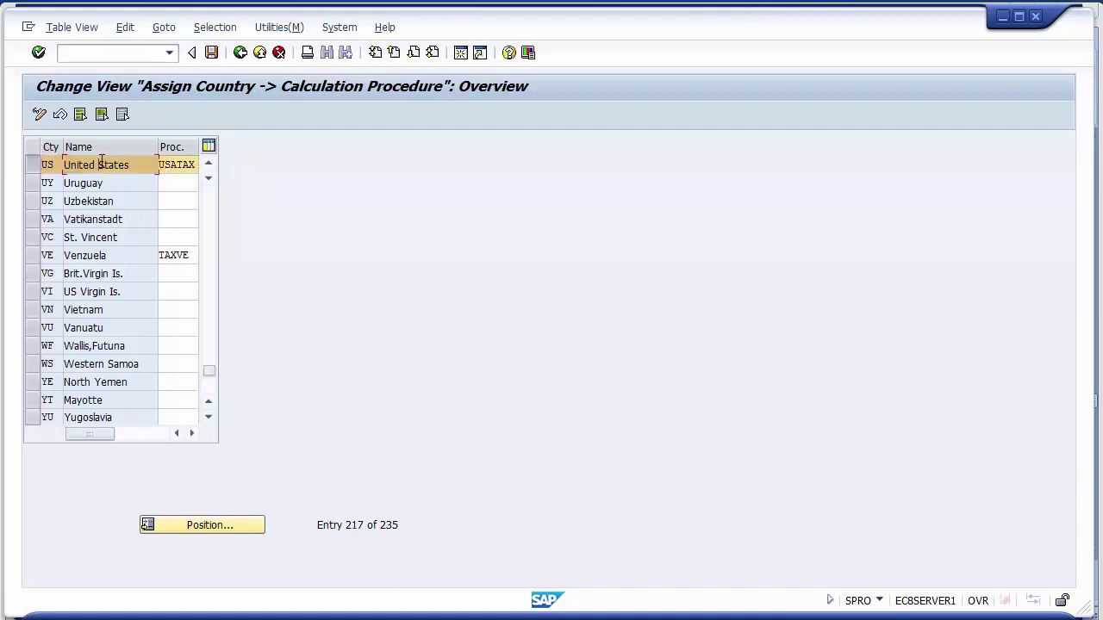
{"action": "left_click", "coordinate": [33, 166]}
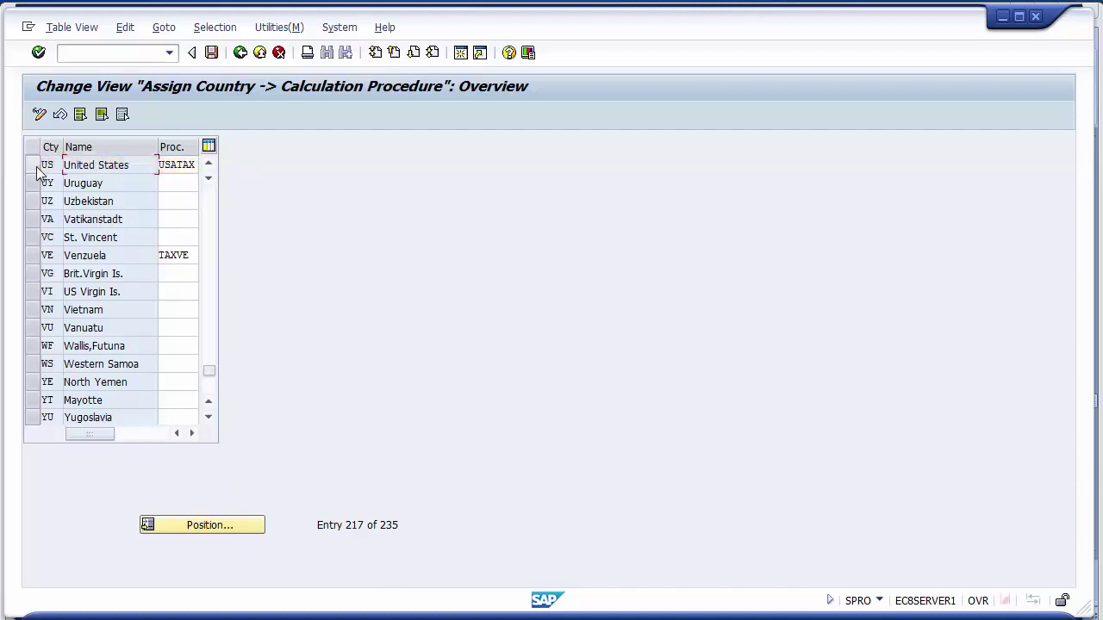
Save the USATAX assignment under a customizing request and go back to the IMG
{"action": "left_click", "coordinate": [209, 55]}
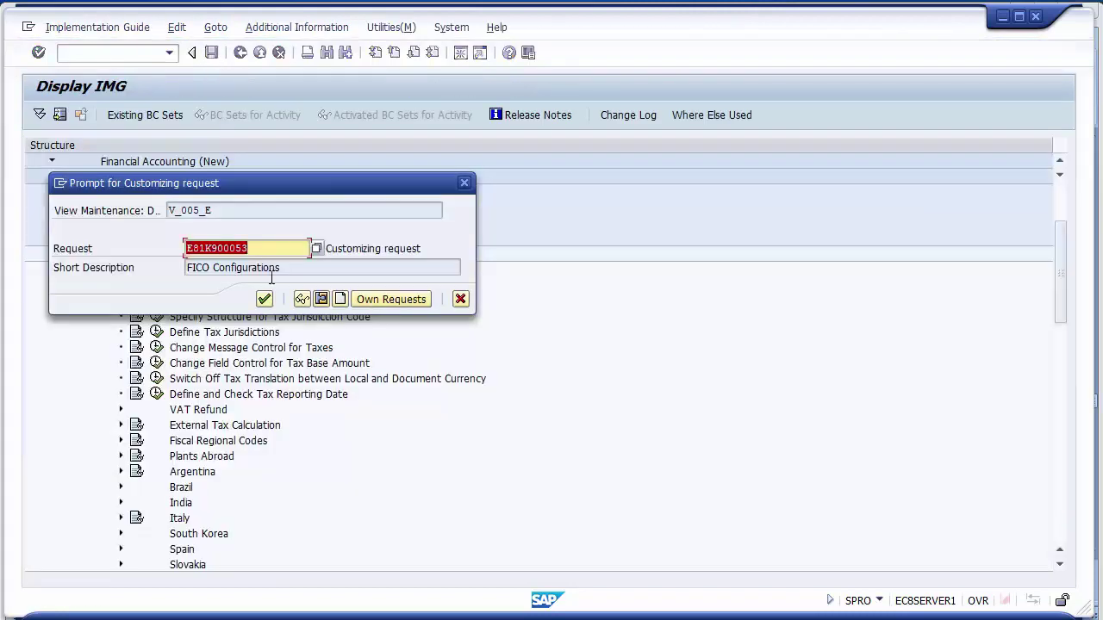
{"action": "left_click", "coordinate": [265, 299]}
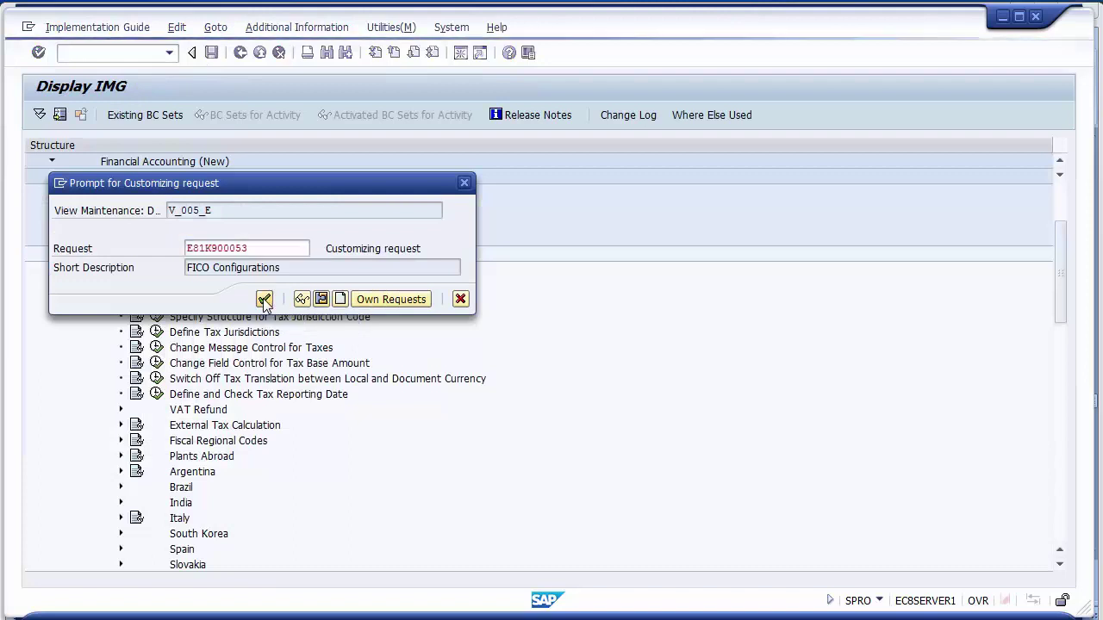
{"action": "left_click", "coordinate": [241, 54]}
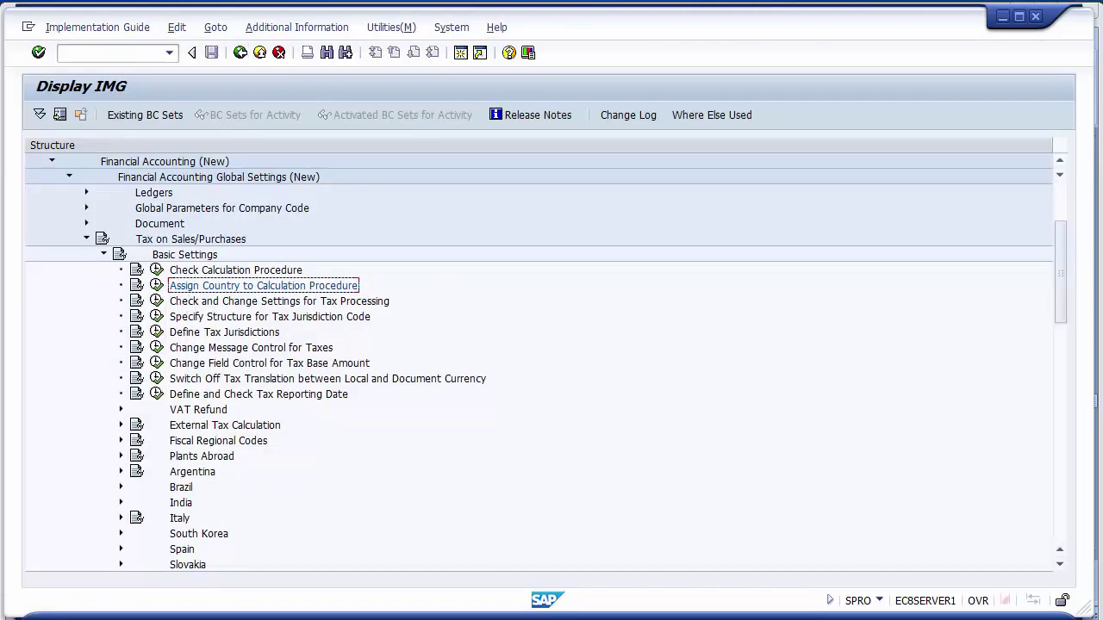
{"action": "left_click", "coordinate": [288, 552]}
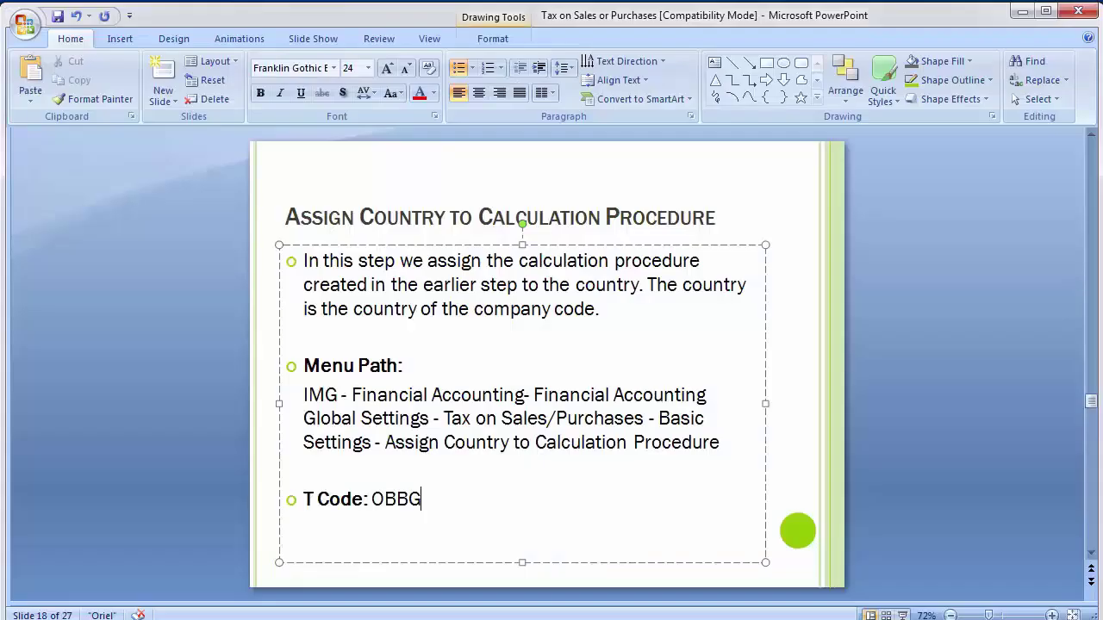
Review slide 19, Specify Structure for Tax Jurisdiction Code (OBCO), then return to SAP
{"action": "left_click", "coordinate": [190, 371]}
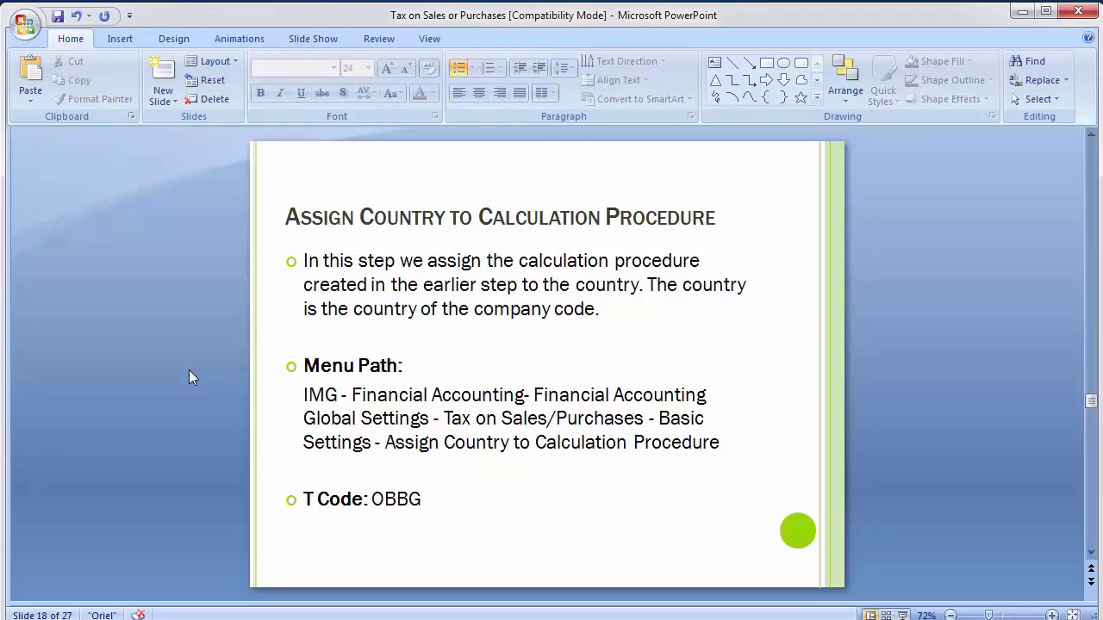
{"action": "scroll", "coordinate": [189, 370], "scroll_direction": "down", "scroll_amount": 1}
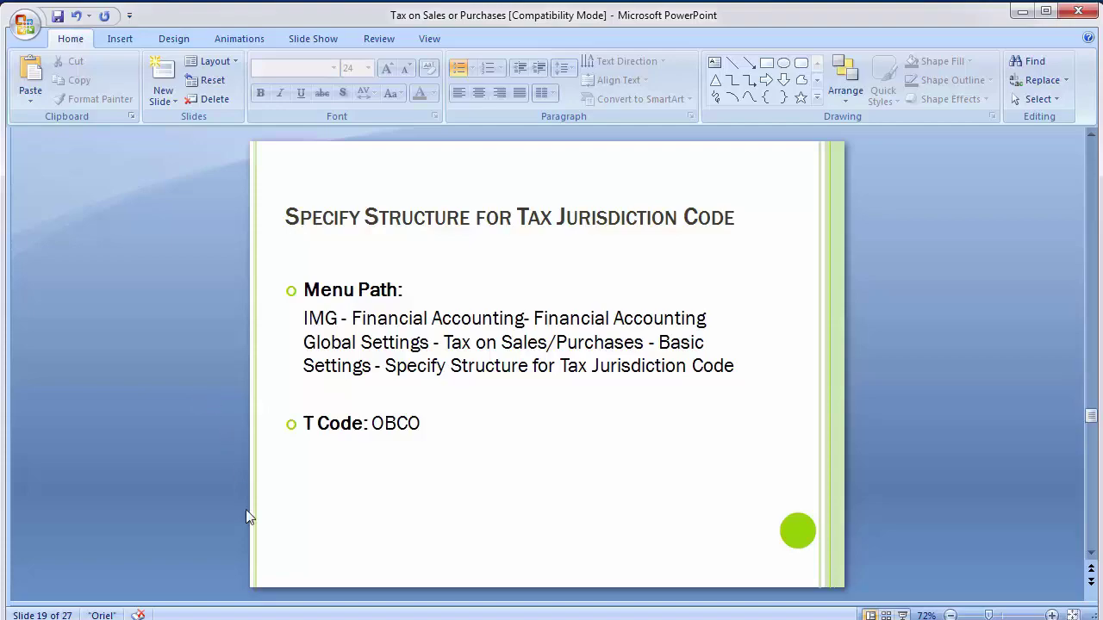
{"action": "left_click", "coordinate": [302, 526]}
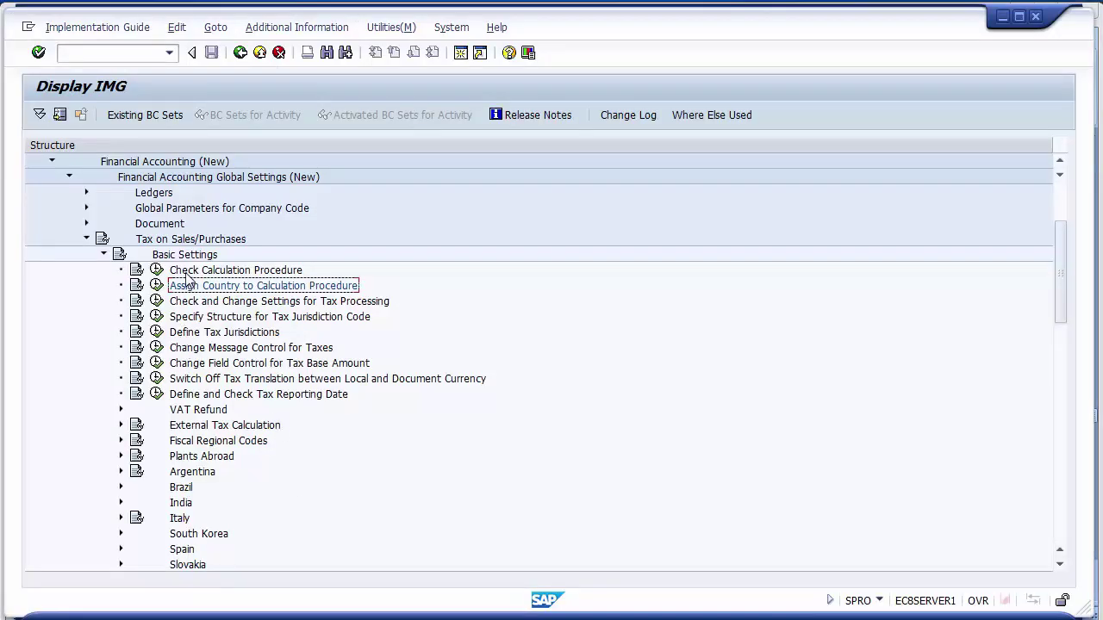
Check the IMG activity name against the menu path on the slide
{"action": "left_click", "coordinate": [194, 334]}
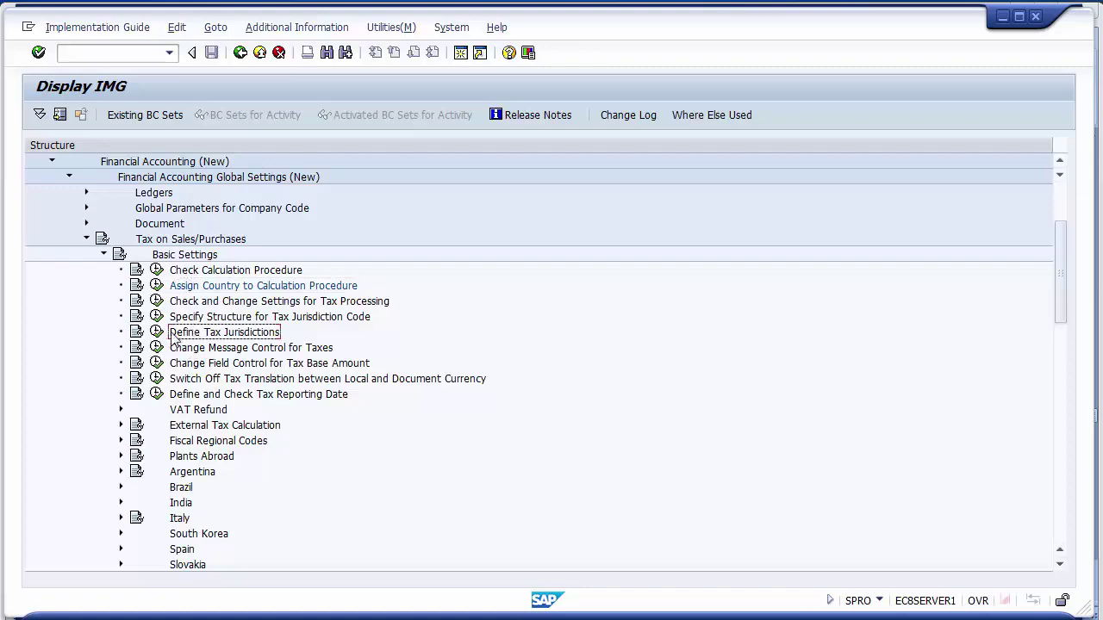
{"action": "key", "text": "alt+Tab"}
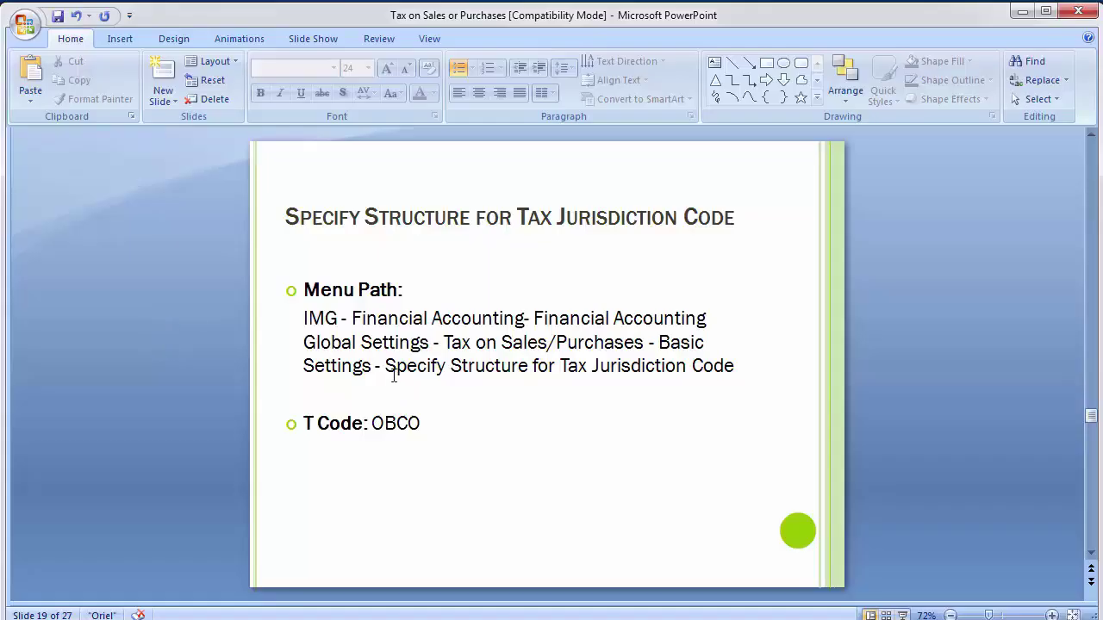
{"action": "left_click_drag", "start_coordinate": [384, 365], "coordinate": [693, 366]}
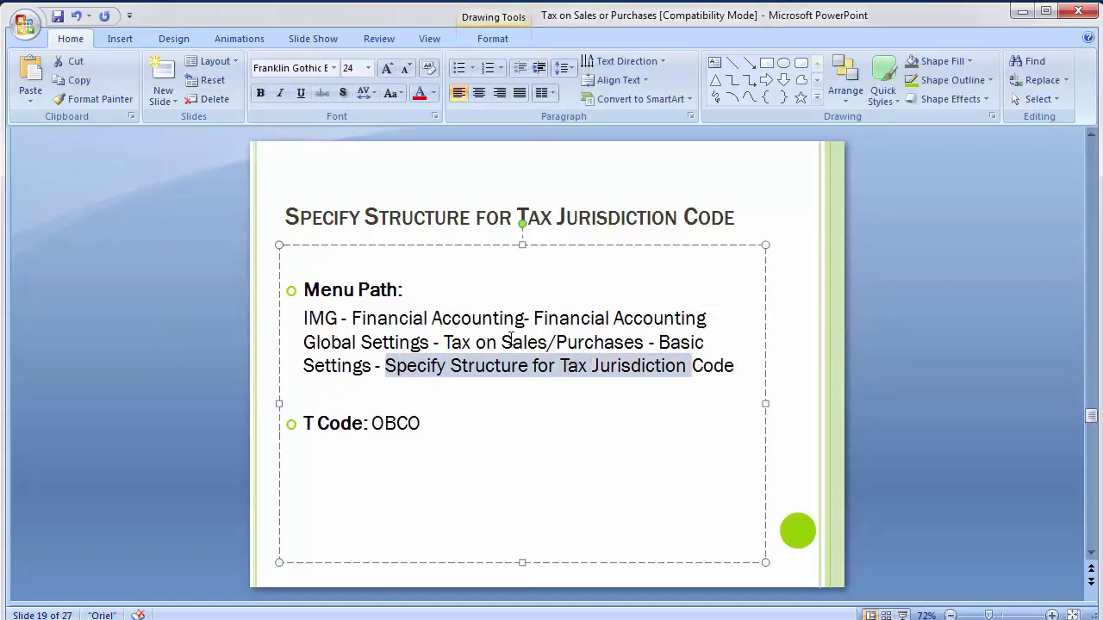
{"action": "left_click", "coordinate": [183, 351]}
Back in SAP, execute the Specify Structure for Tax Jurisdiction Code activity
{"action": "key", "text": "alt+Tab"}
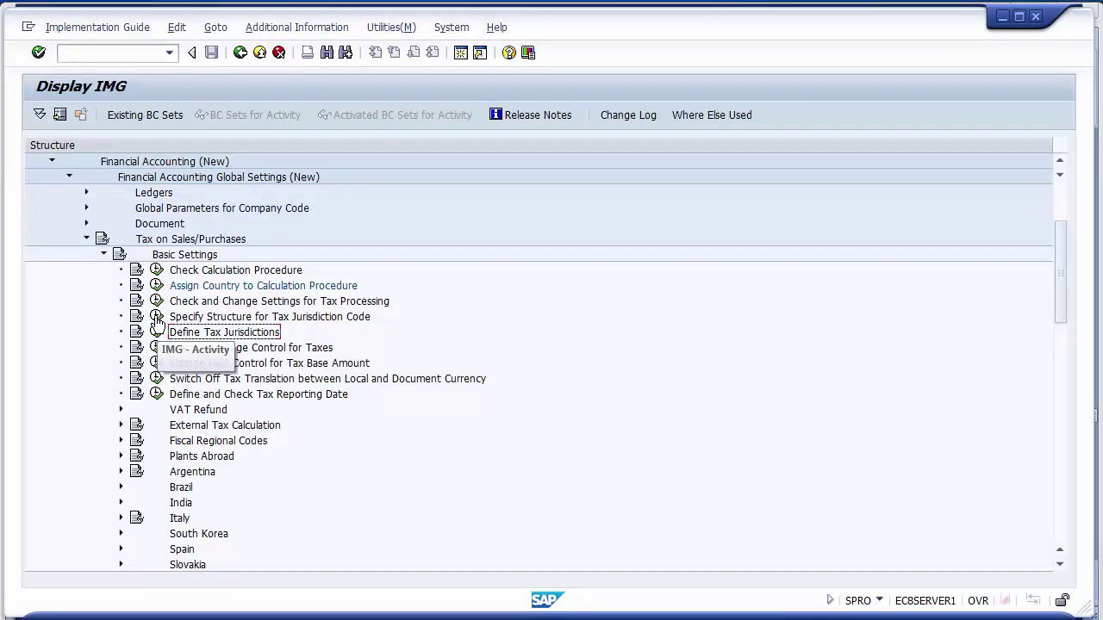
{"action": "left_click", "coordinate": [192, 318]}
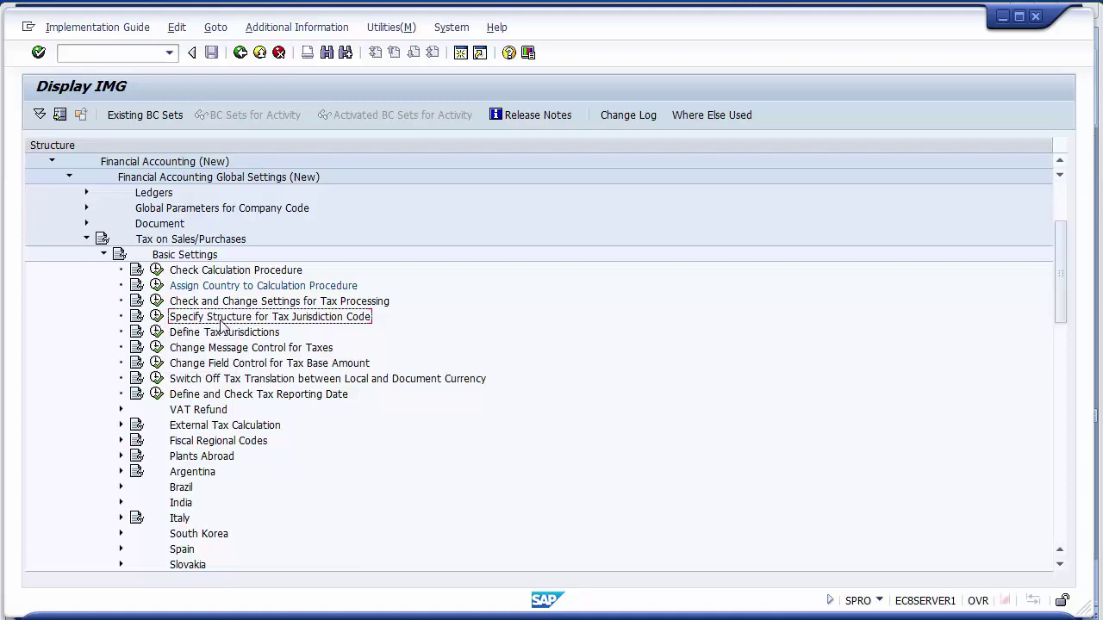
{"action": "left_click", "coordinate": [156, 317]}
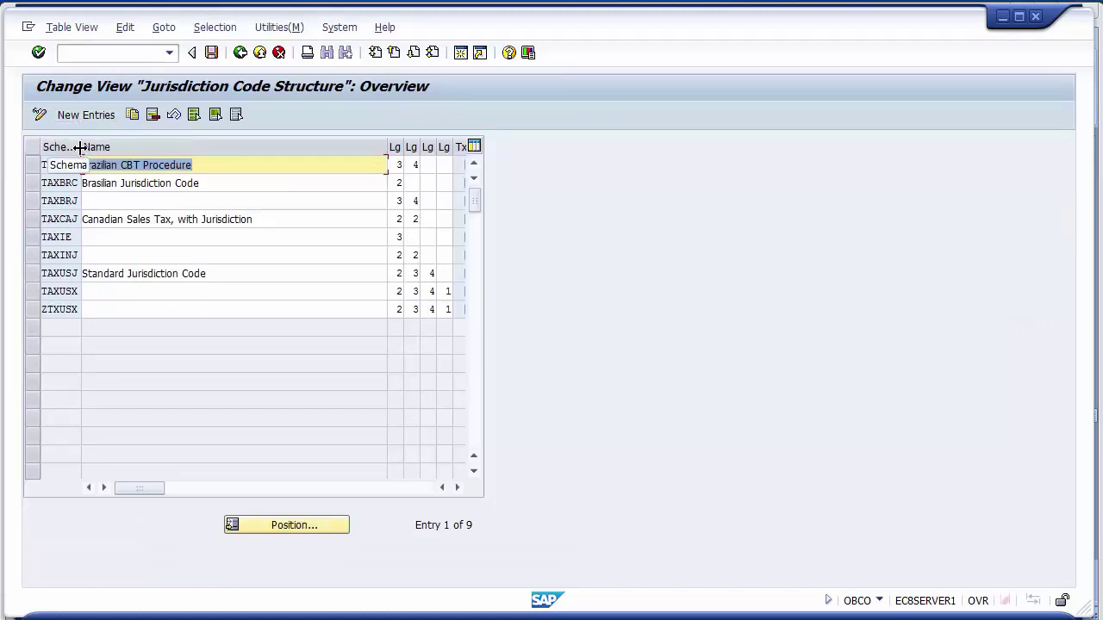
Widen the Schema column and inspect ZTXUSX's first three length values
{"action": "left_click_drag", "start_coordinate": [80, 152], "coordinate": [99, 152]}
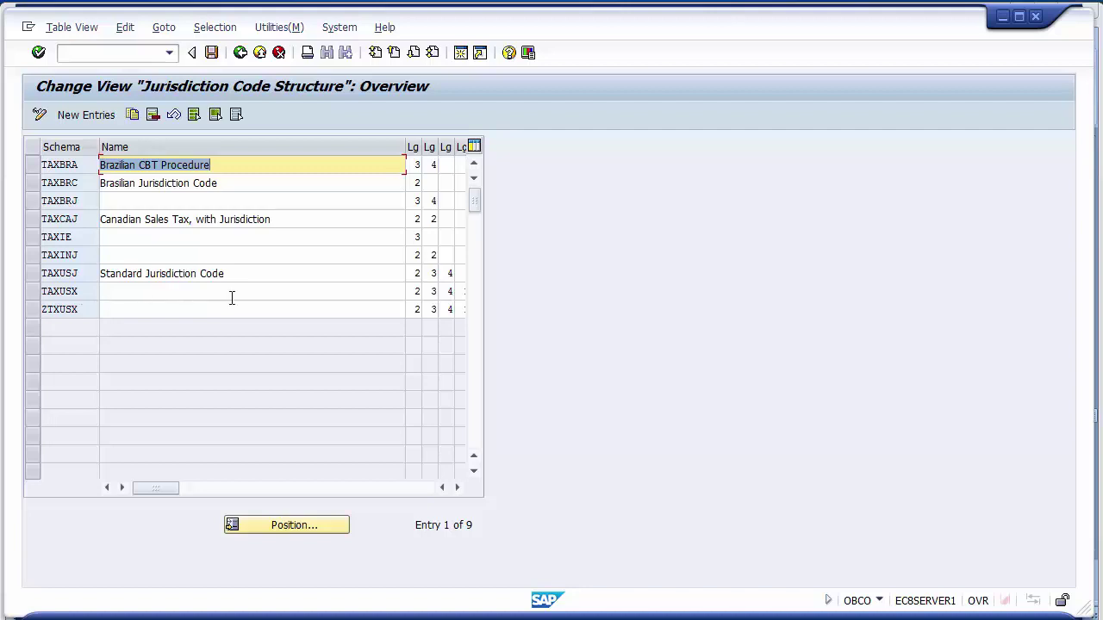
{"action": "left_click", "coordinate": [414, 311]}
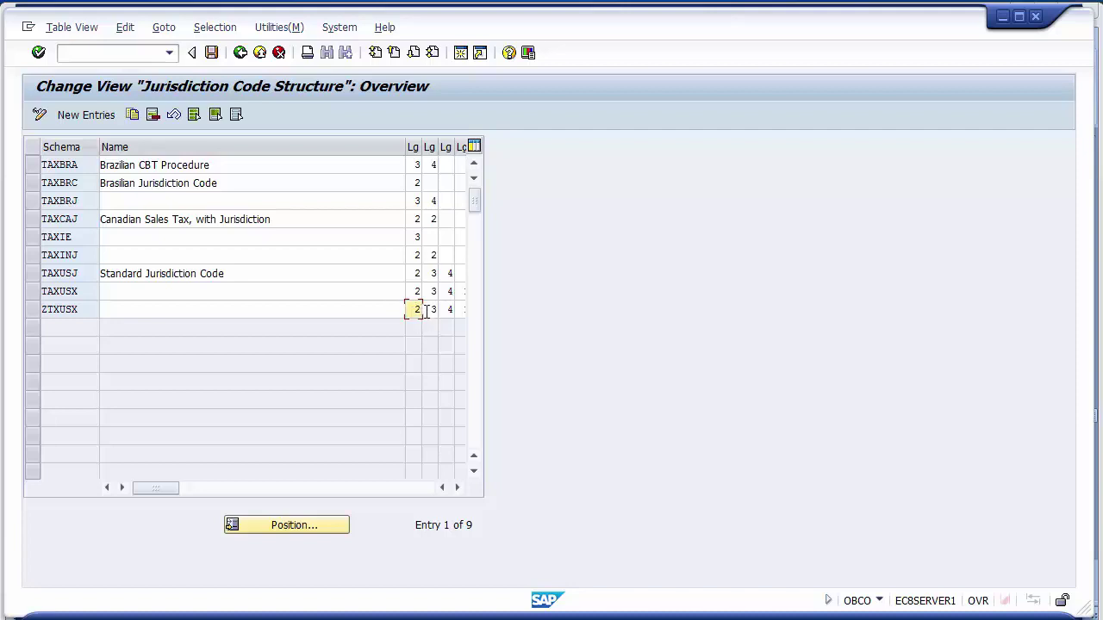
{"action": "left_click", "coordinate": [430, 310]}
{"action": "left_click", "coordinate": [444, 309]}
{"action": "left_click", "coordinate": [458, 487]}
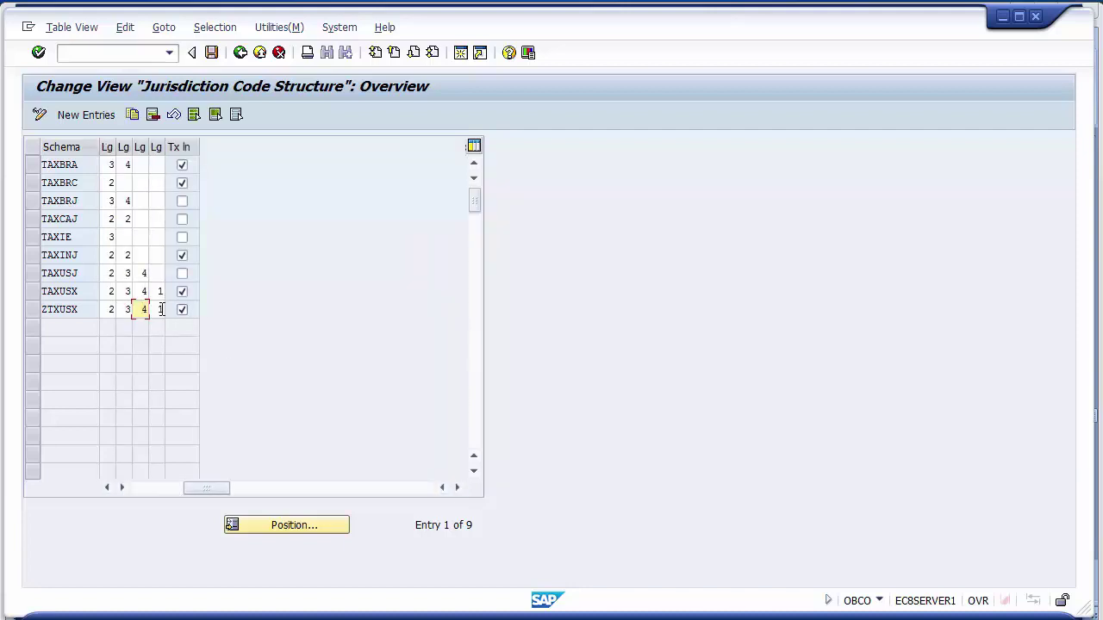
Enter 1 as ZTXUSX's fourth length, giving lengths 2, 3, 4, 1
{"action": "left_click", "coordinate": [160, 309]}
{"action": "type", "text": "1"}
{"action": "left_click", "coordinate": [110, 309]}
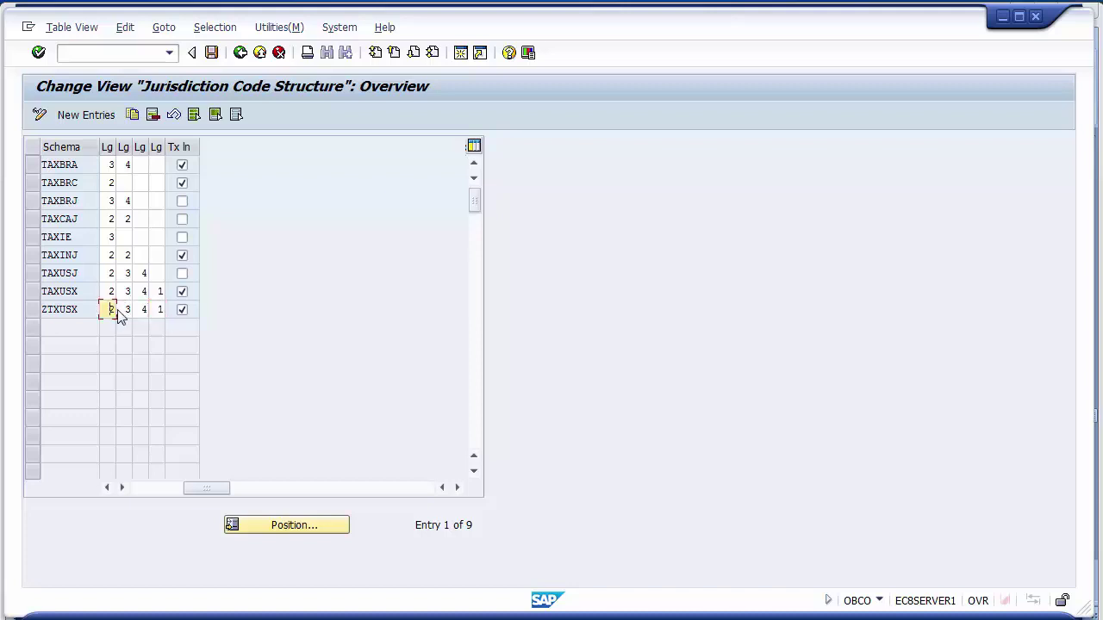
{"action": "left_click", "coordinate": [124, 310]}
{"action": "left_click", "coordinate": [141, 309]}
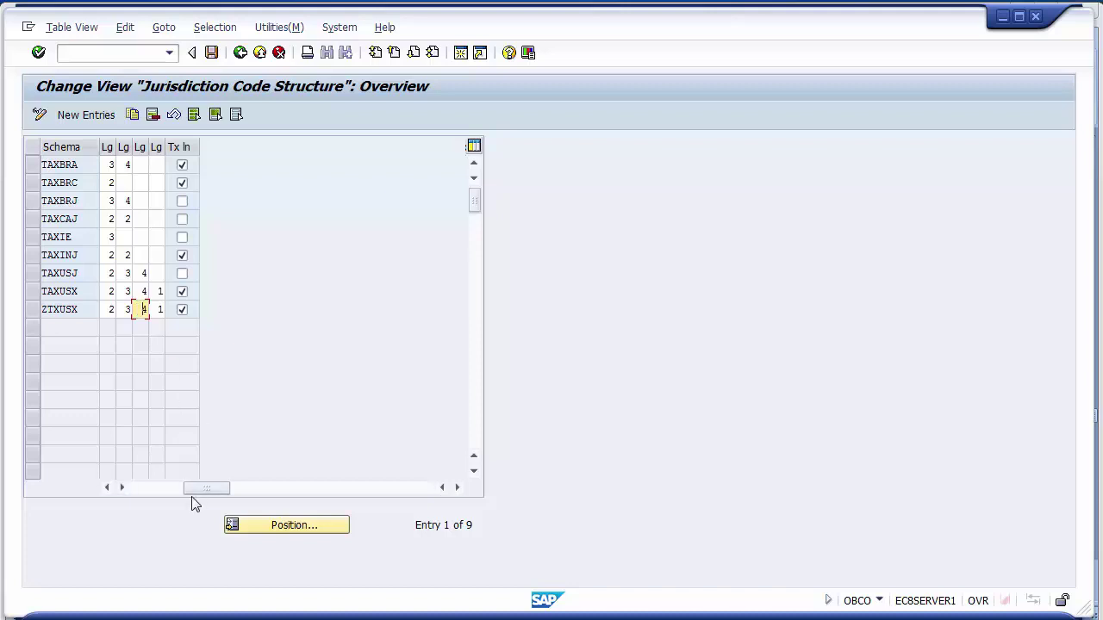
{"action": "left_click_drag", "start_coordinate": [189, 488], "coordinate": [126, 497]}
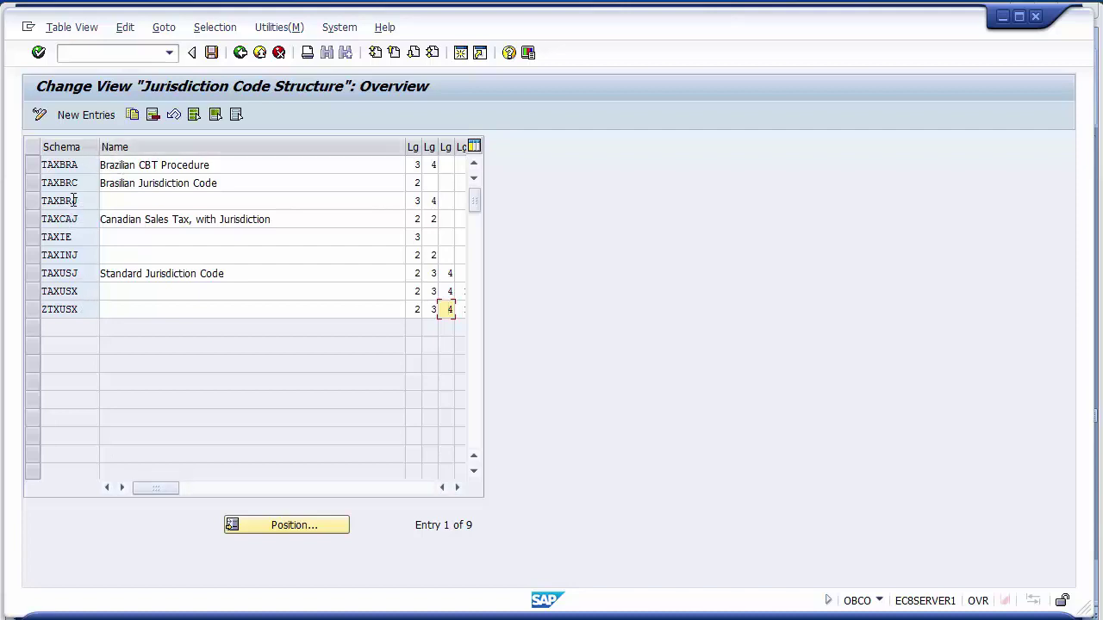
Add a new jurisdiction code structure entry with schema USATAX picked from the costing sheet list
{"action": "left_click", "coordinate": [84, 114]}
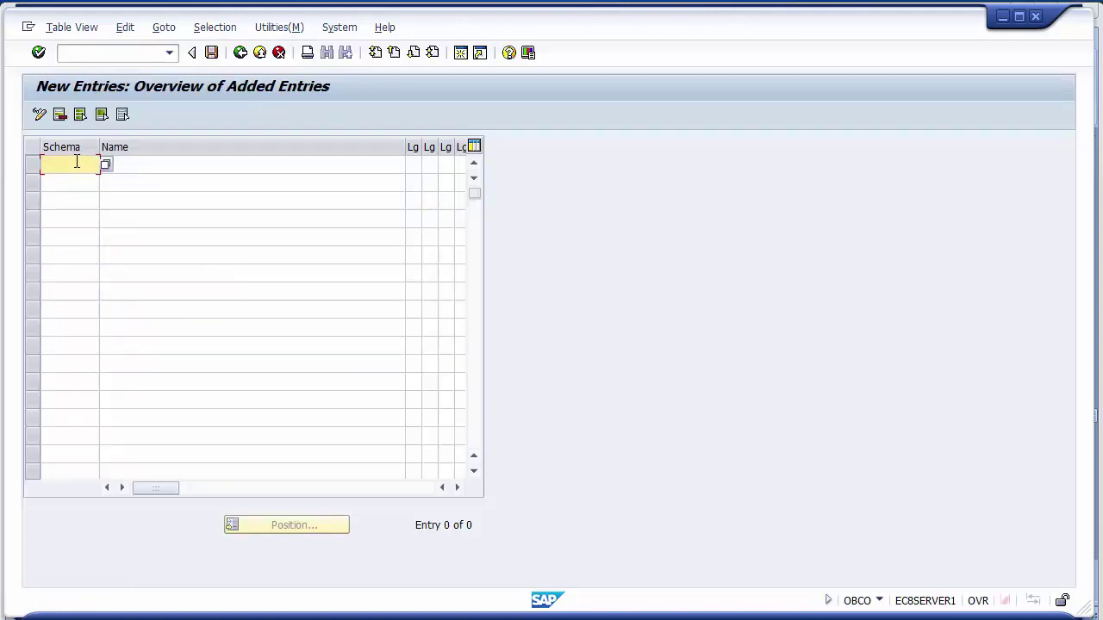
{"action": "key", "text": "F4"}
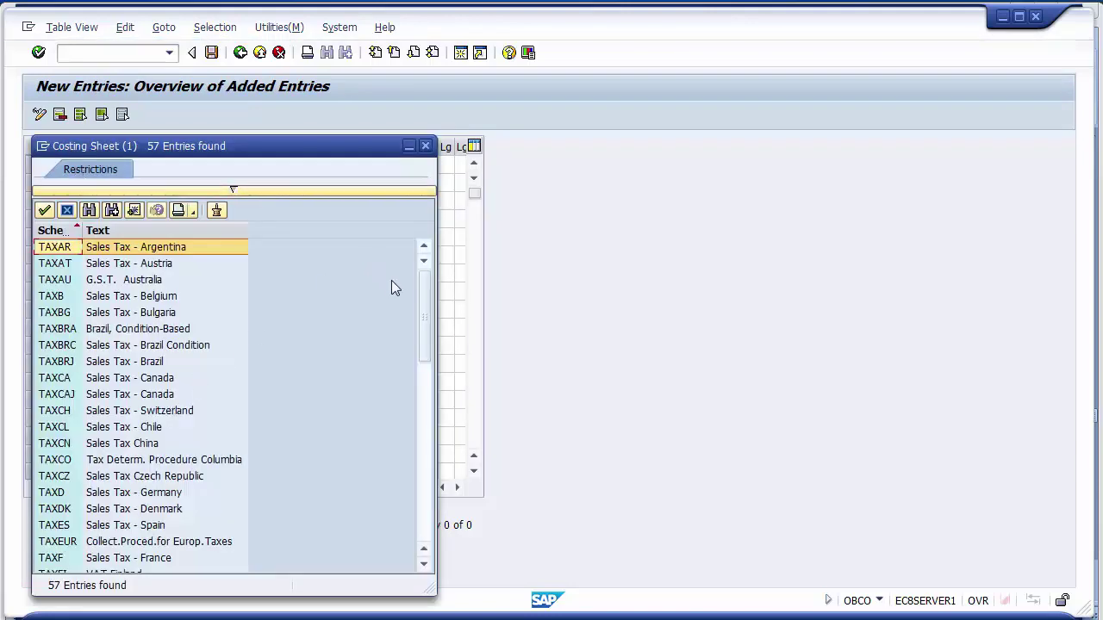
{"action": "left_click_drag", "start_coordinate": [424, 310], "coordinate": [424, 506]}
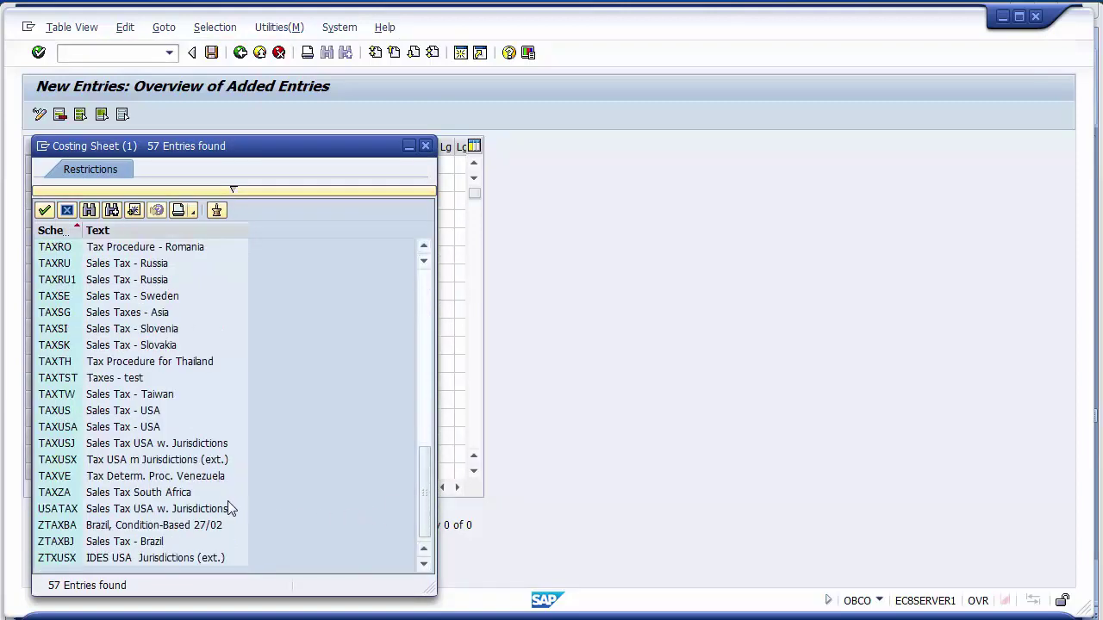
{"action": "left_click", "coordinate": [175, 512]}
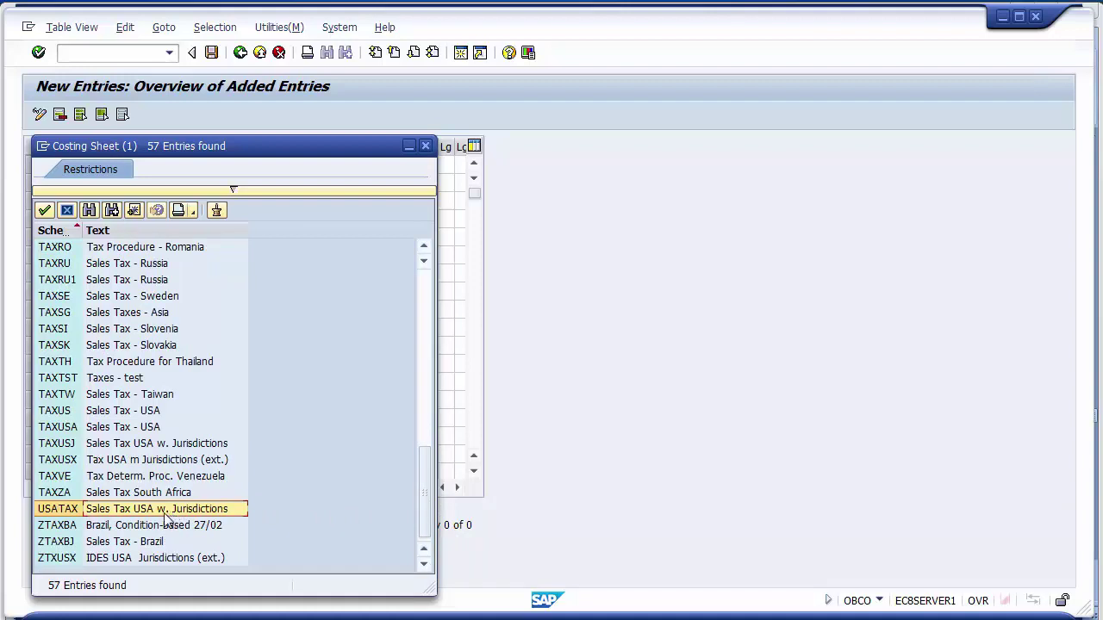
{"action": "double_click", "coordinate": [76, 512]}
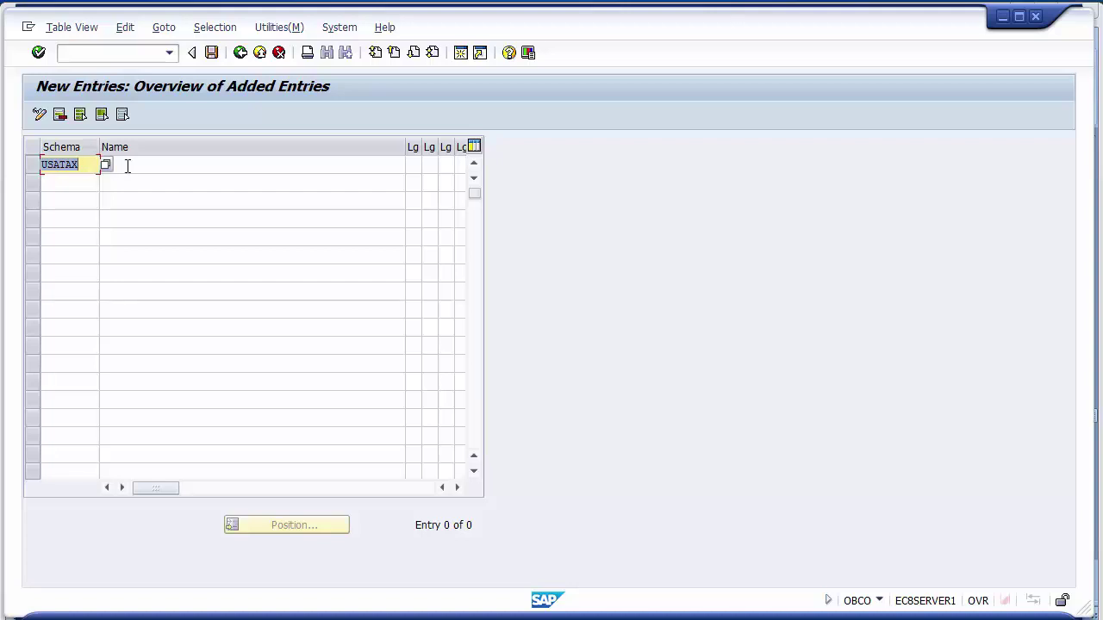
Enter 'USATax Jurisdiction' as the new USATAX entry's name, correcting the misspelt 'Jurisdiction'
{"action": "left_click", "coordinate": [127, 166]}
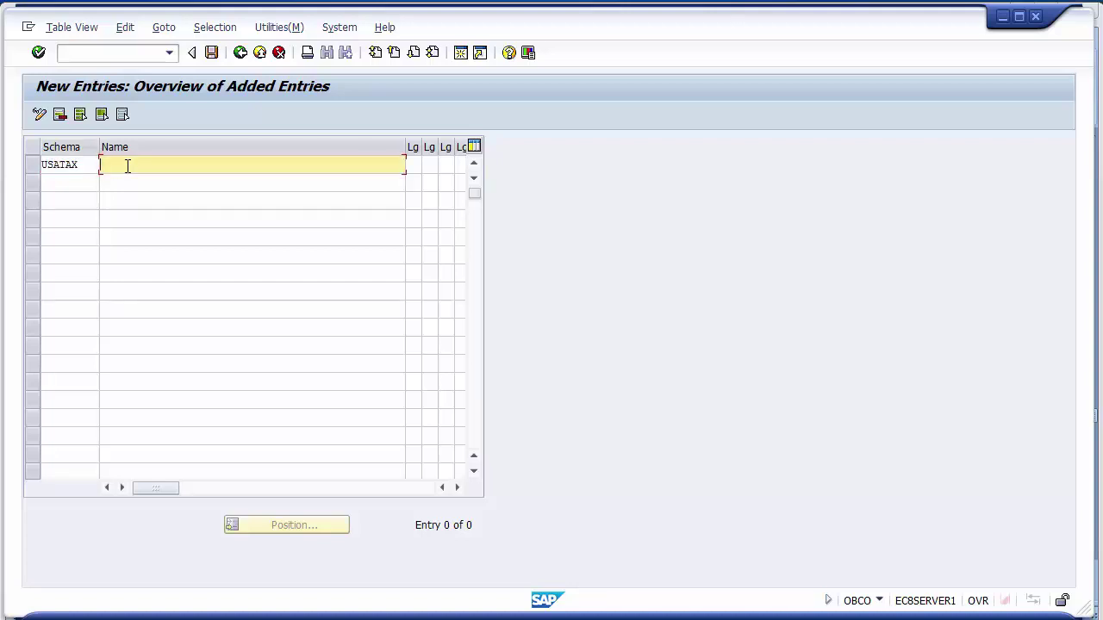
{"action": "type", "text": "USATax Jr"}
{"action": "type", "text": "risdiction"}
{"action": "left_click", "coordinate": [144, 165]}
{"action": "type", "text": "urisdiction"}
{"action": "left_click", "coordinate": [414, 166]}
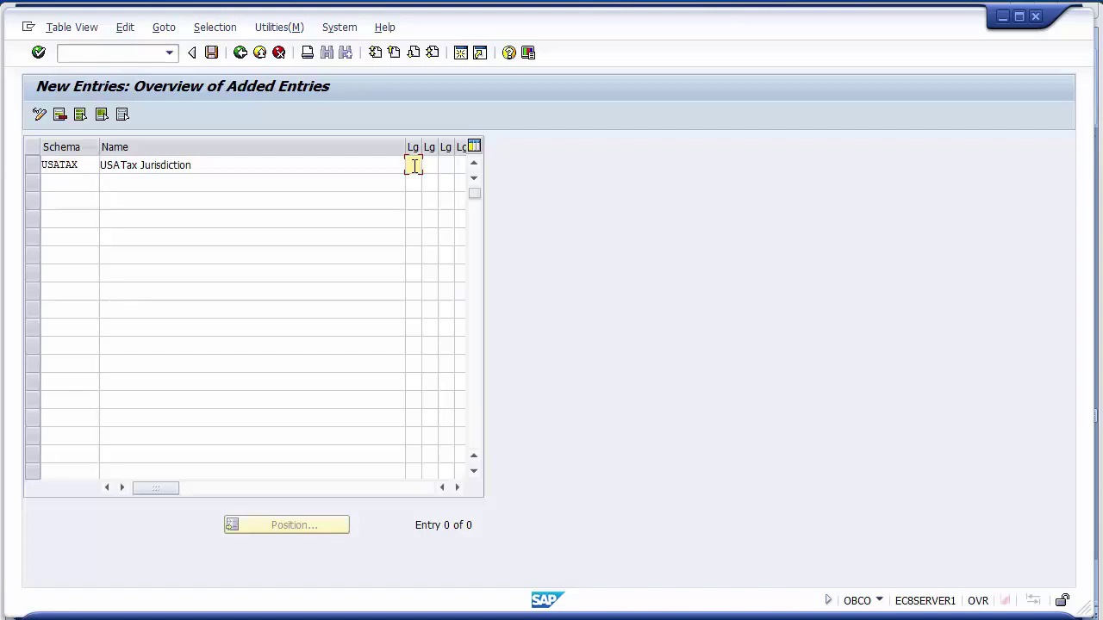
Fill the first three Lg fields of the USATAX structure with 2, 3 and 4
{"action": "type", "text": "2"}
{"action": "left_click", "coordinate": [429, 165]}
{"action": "type", "text": "3"}
{"action": "left_click", "coordinate": [445, 165]}
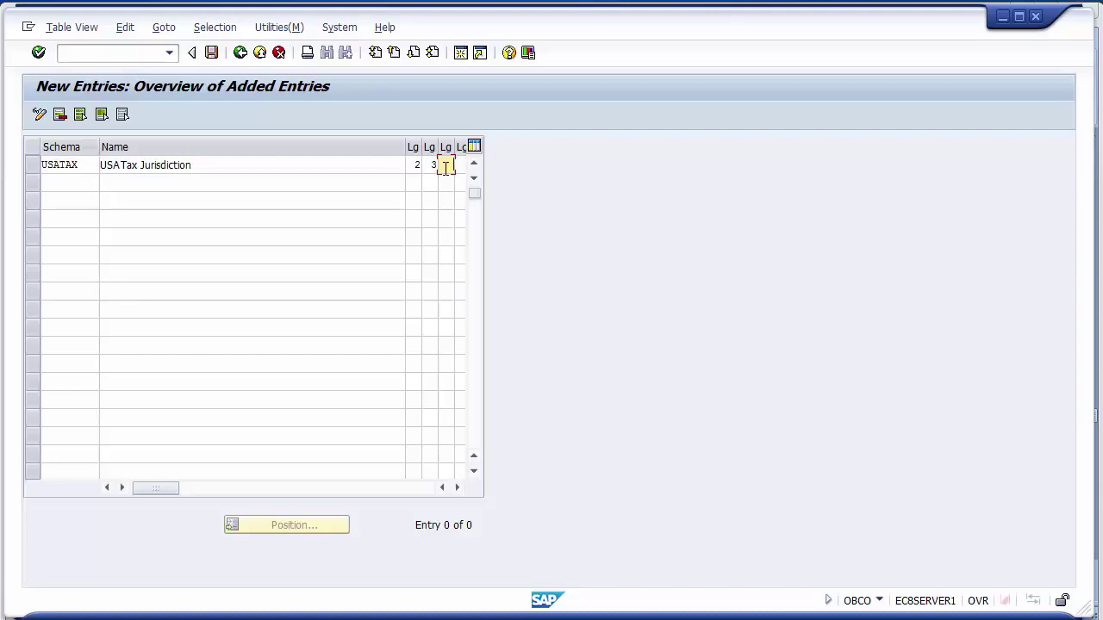
{"action": "type", "text": "4"}
{"action": "left_click", "coordinate": [457, 488]}
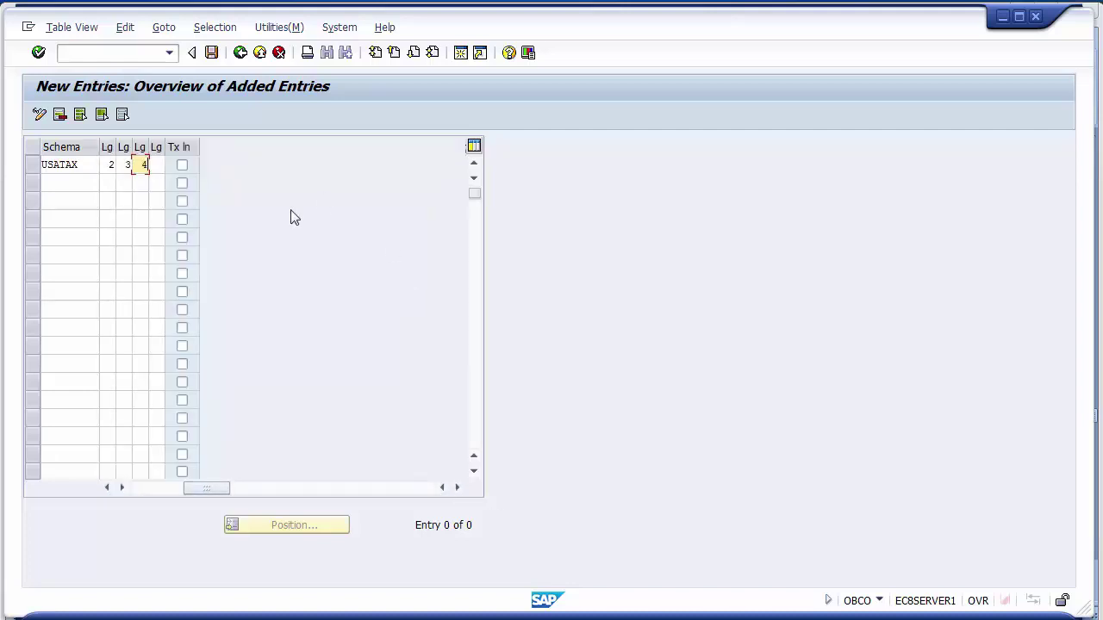
{"action": "left_click", "coordinate": [158, 165]}
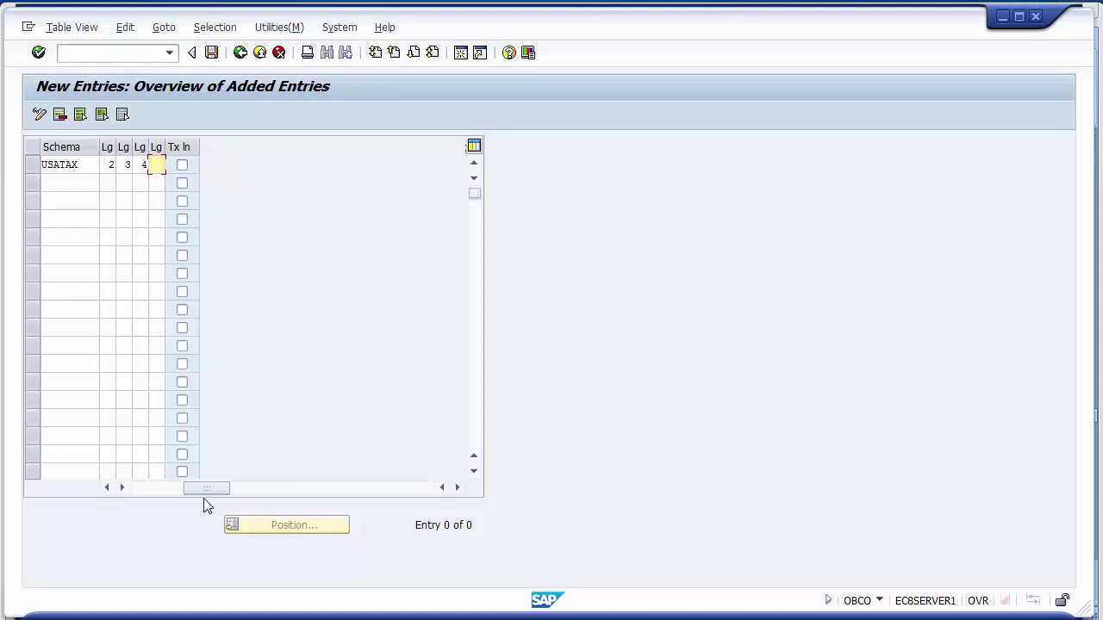
{"action": "left_click_drag", "start_coordinate": [191, 487], "coordinate": [128, 485]}
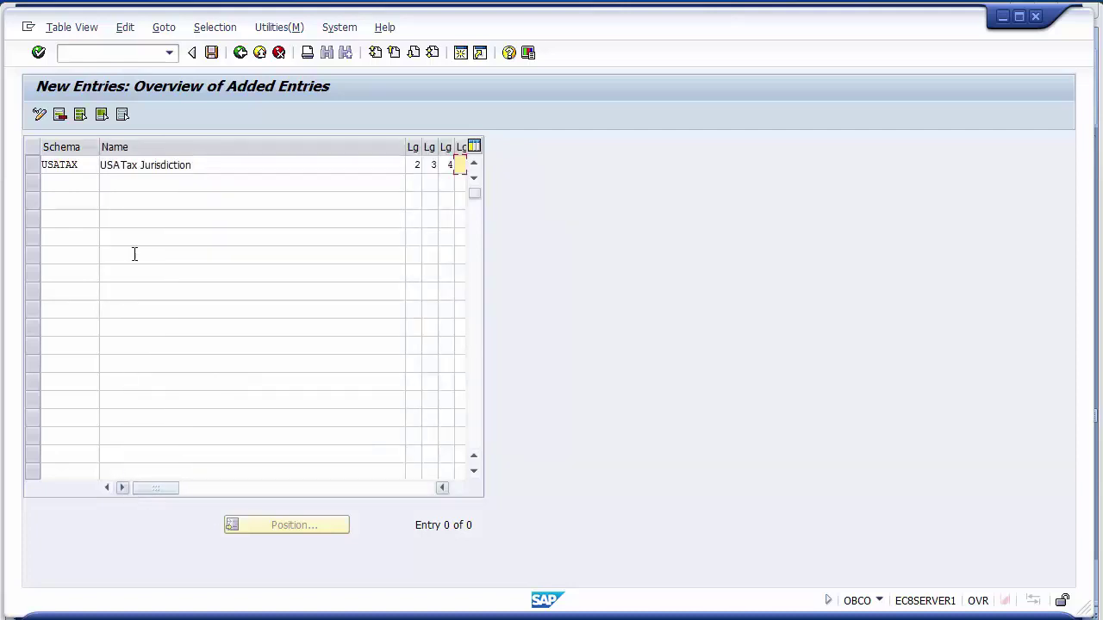
{"action": "left_click", "coordinate": [141, 166]}
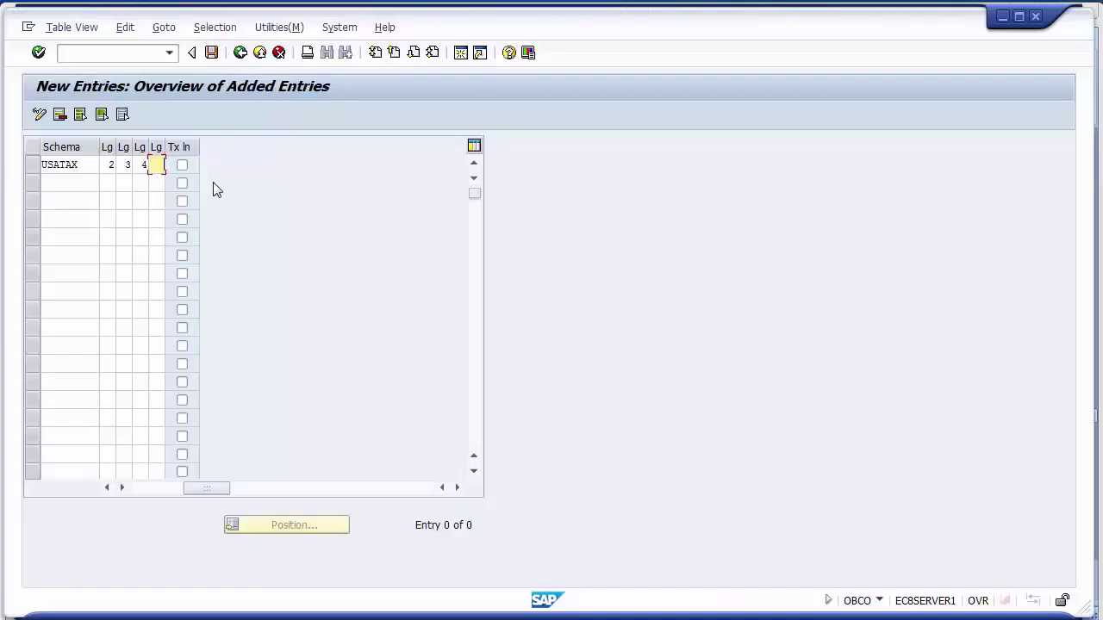
Return from the OBCO slide to the USATAX row in SAP's New Entries window
{"action": "left_click", "coordinate": [59, 170]}
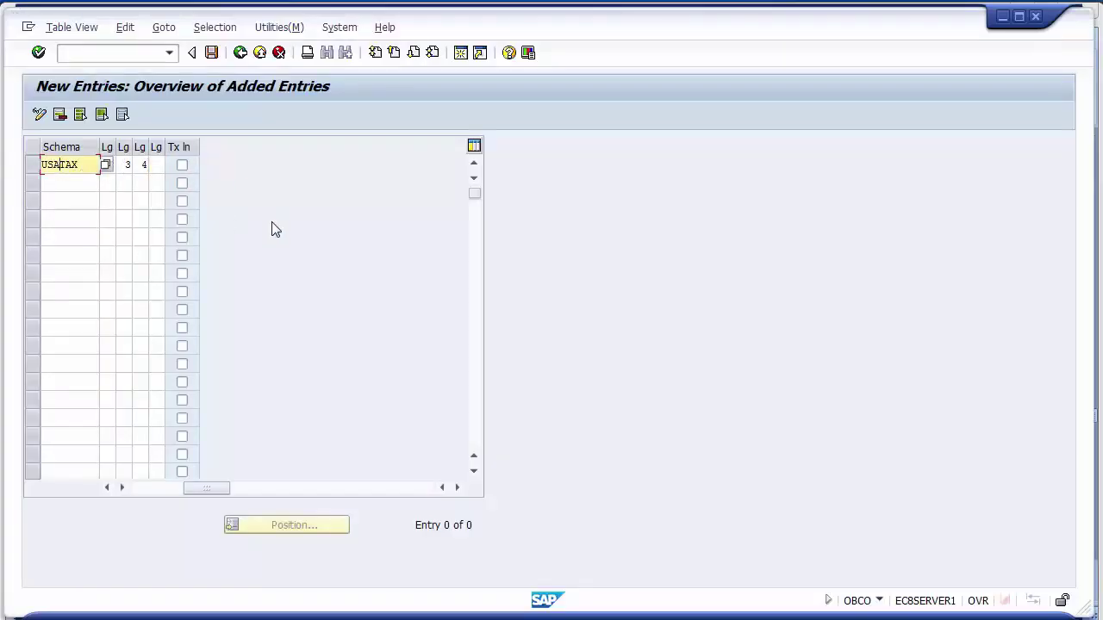
Verify lengths 2, 3 and 4, then save USATAX under the customizing request
{"action": "left_click_drag", "start_coordinate": [205, 488], "coordinate": [170, 490]}
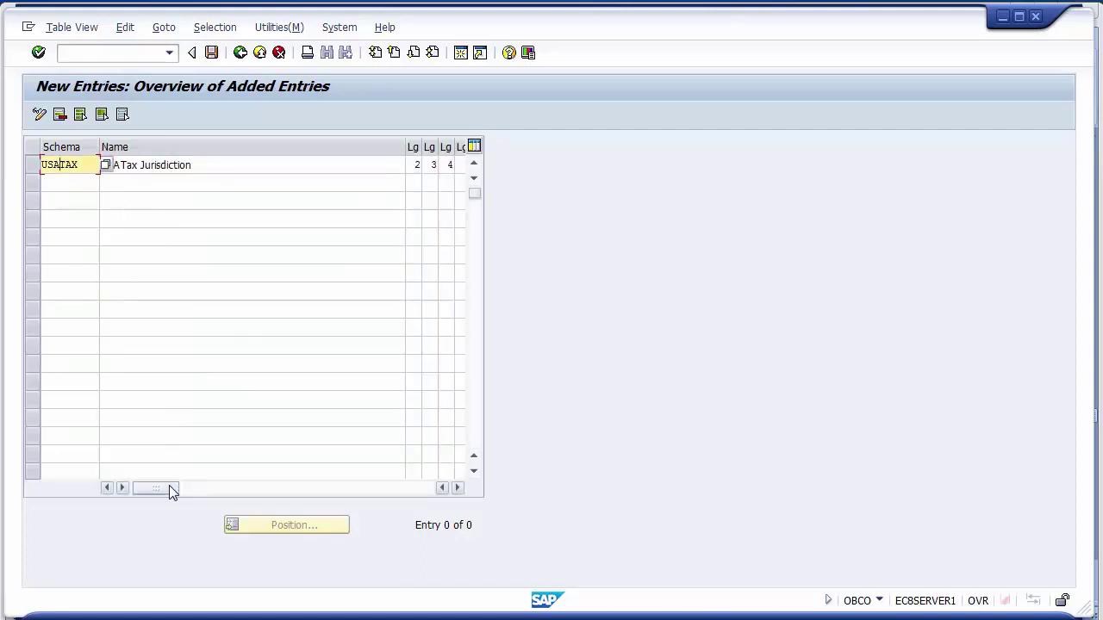
{"action": "left_click", "coordinate": [414, 165]}
{"action": "left_click", "coordinate": [430, 164]}
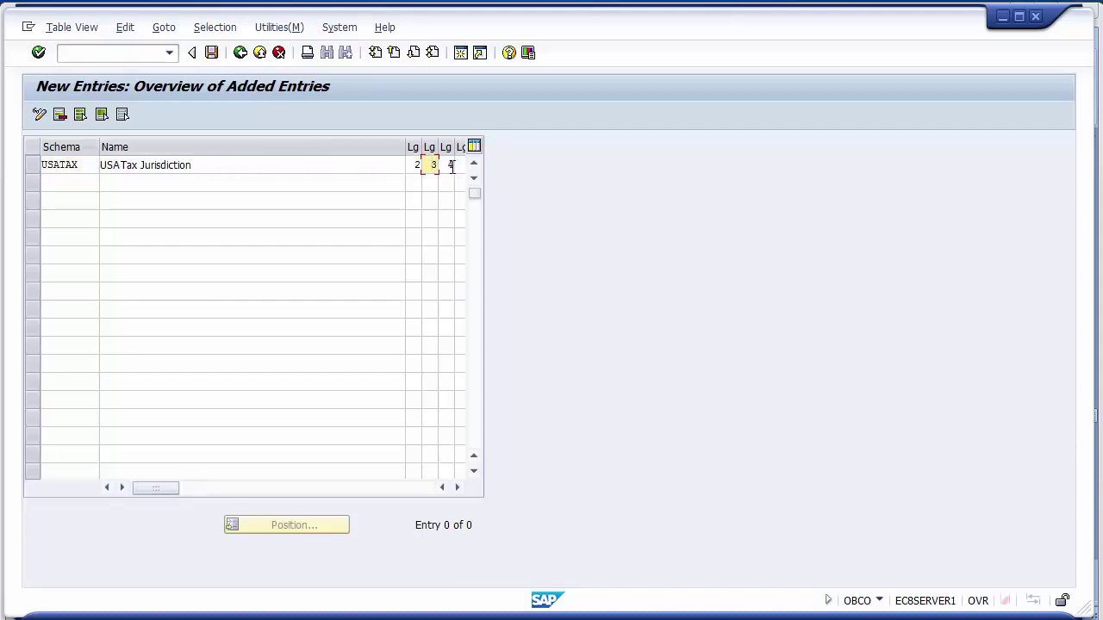
{"action": "left_click", "coordinate": [450, 165]}
{"action": "left_click", "coordinate": [213, 58]}
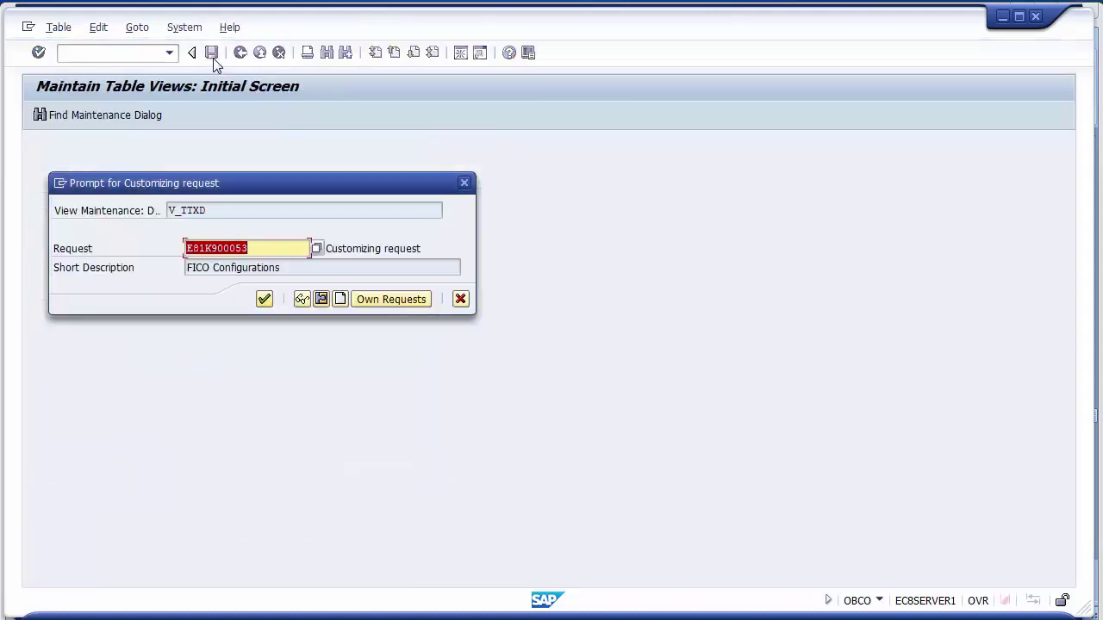
{"action": "left_click", "coordinate": [264, 299]}
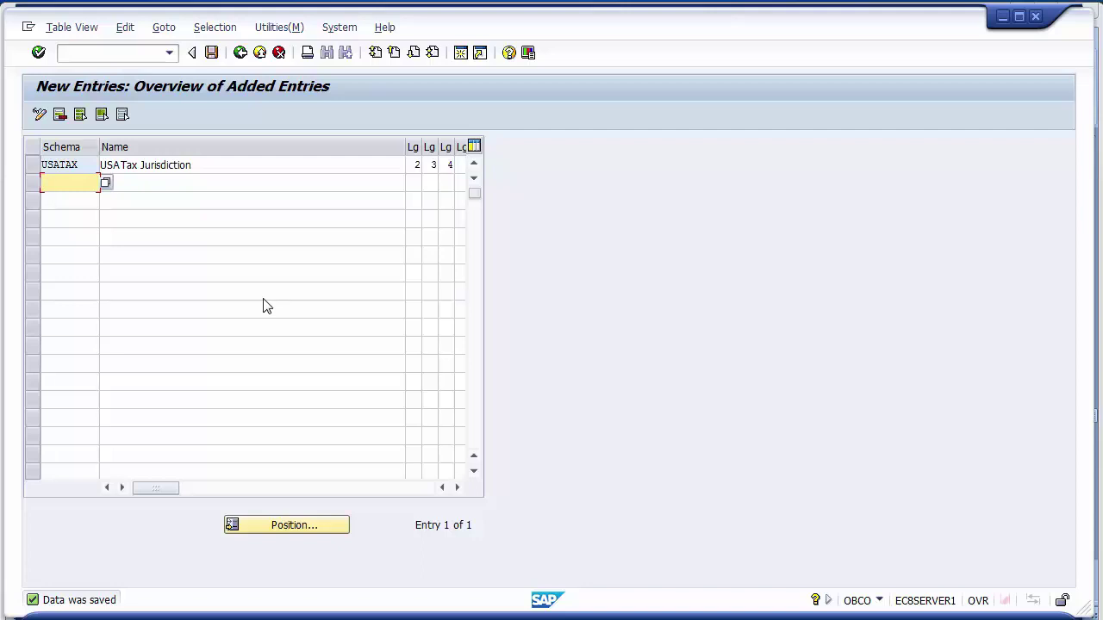
Recheck the USATax Jurisdiction name and lengths 2, 3, 4, save again, and go back to the IMG tree
{"action": "left_click", "coordinate": [252, 164]}
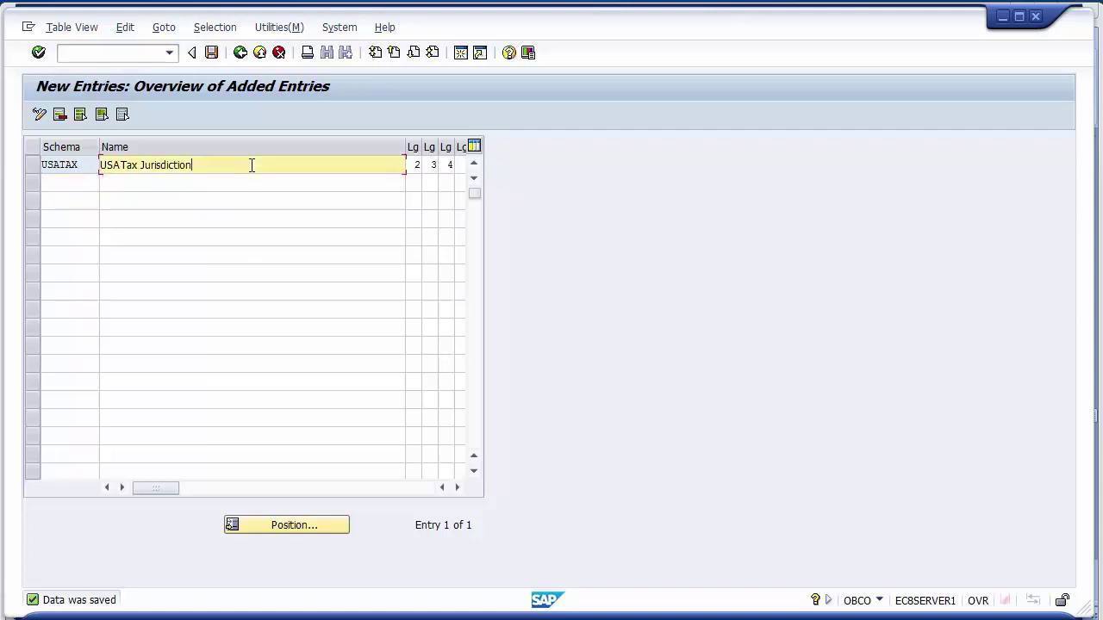
{"action": "left_click", "coordinate": [412, 166]}
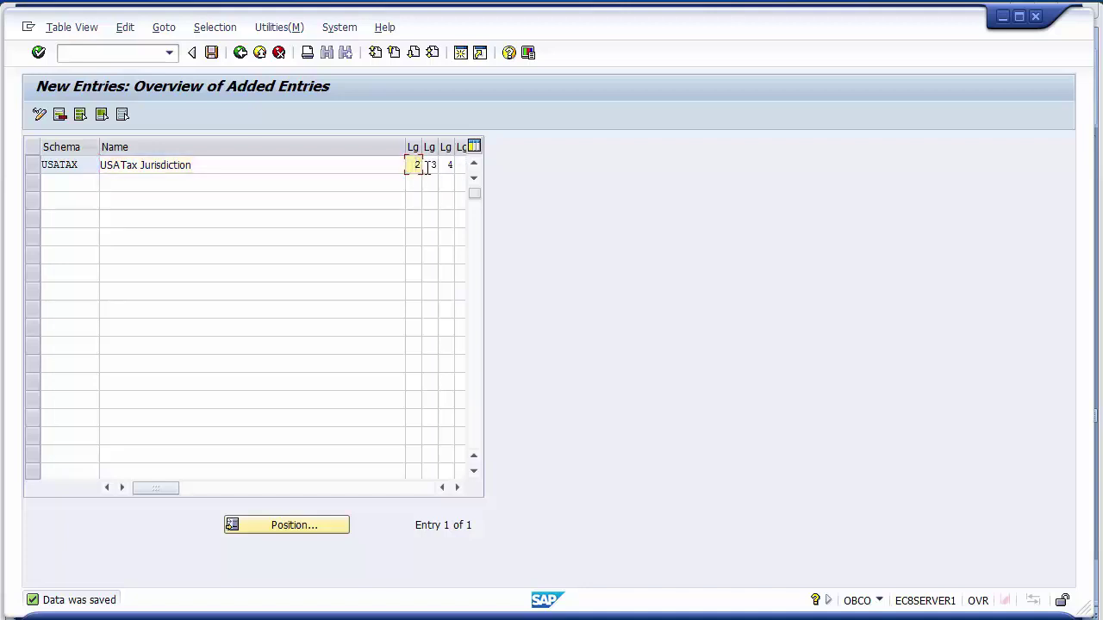
{"action": "left_click", "coordinate": [427, 165]}
{"action": "left_click", "coordinate": [449, 166]}
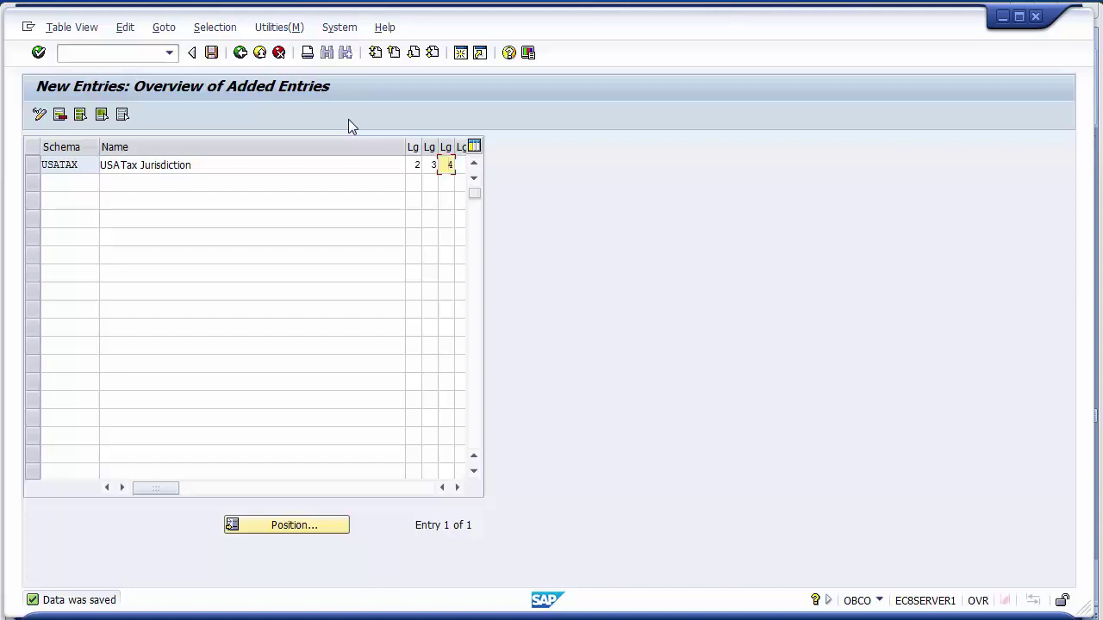
{"action": "left_click", "coordinate": [212, 53]}
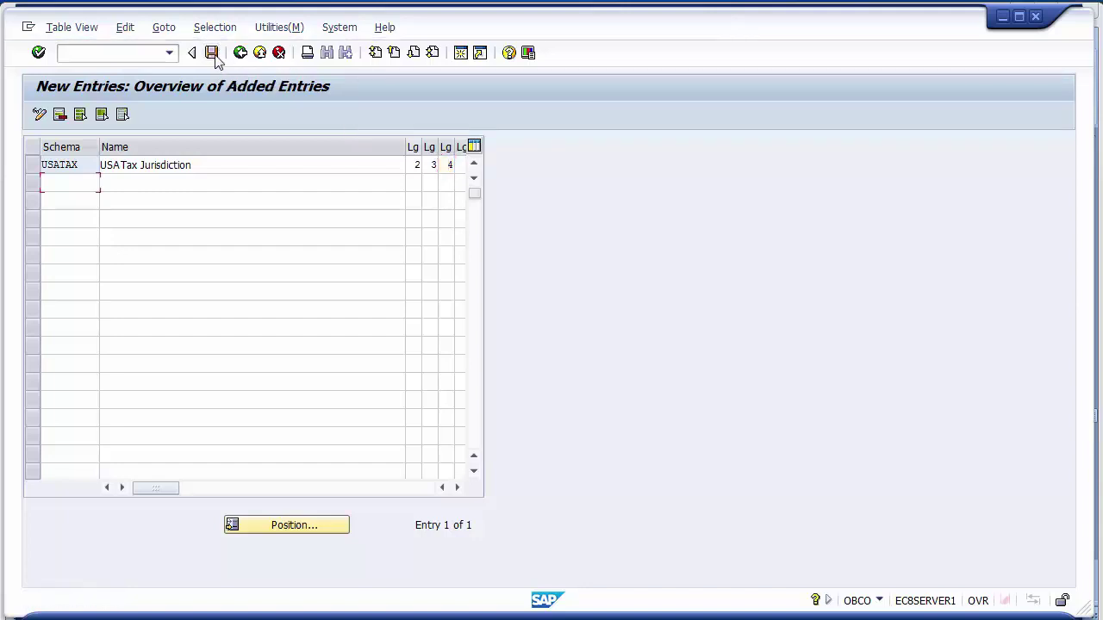
{"action": "left_click", "coordinate": [240, 54]}
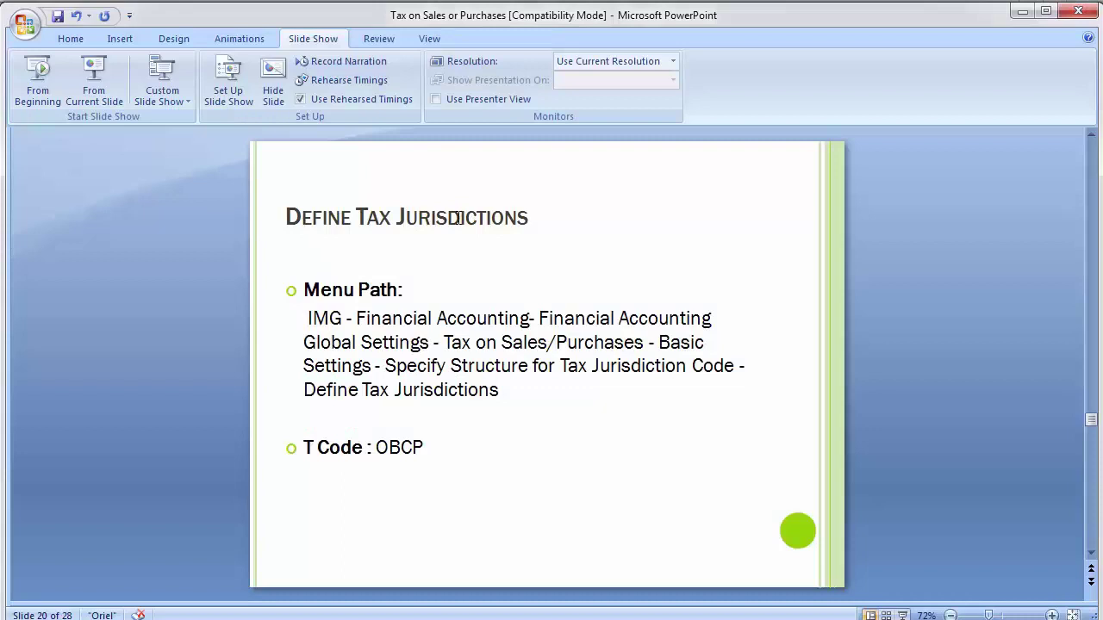
Highlight the Define Tax Jurisdictions menu path and T code OBCP on the slide, then return to SAP
{"action": "left_click", "coordinate": [308, 316]}
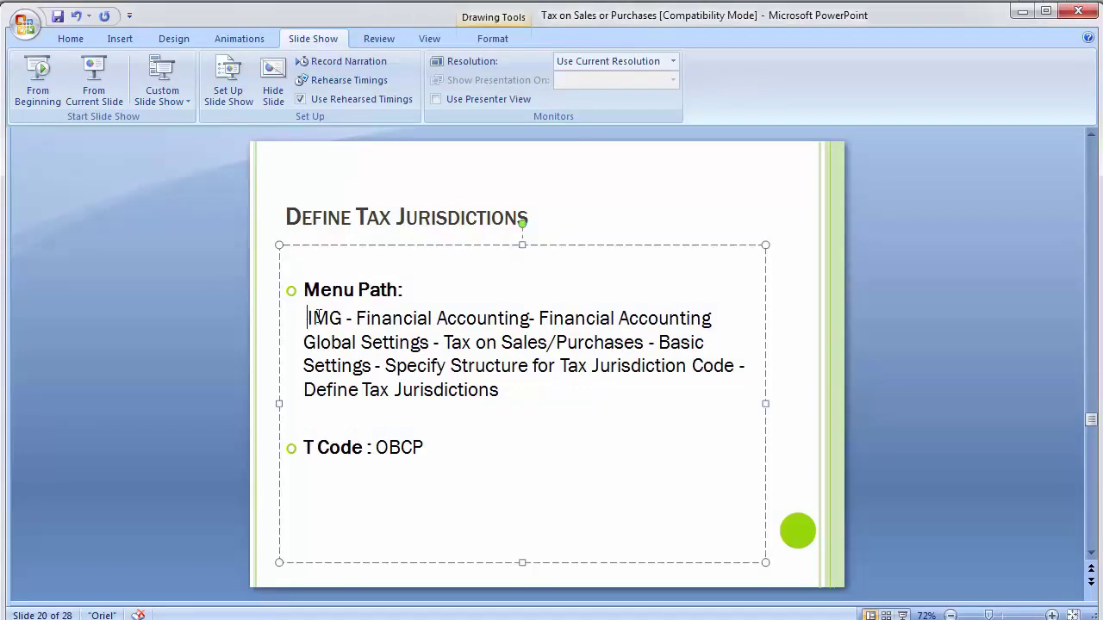
{"action": "left_click_drag", "start_coordinate": [318, 316], "coordinate": [534, 384]}
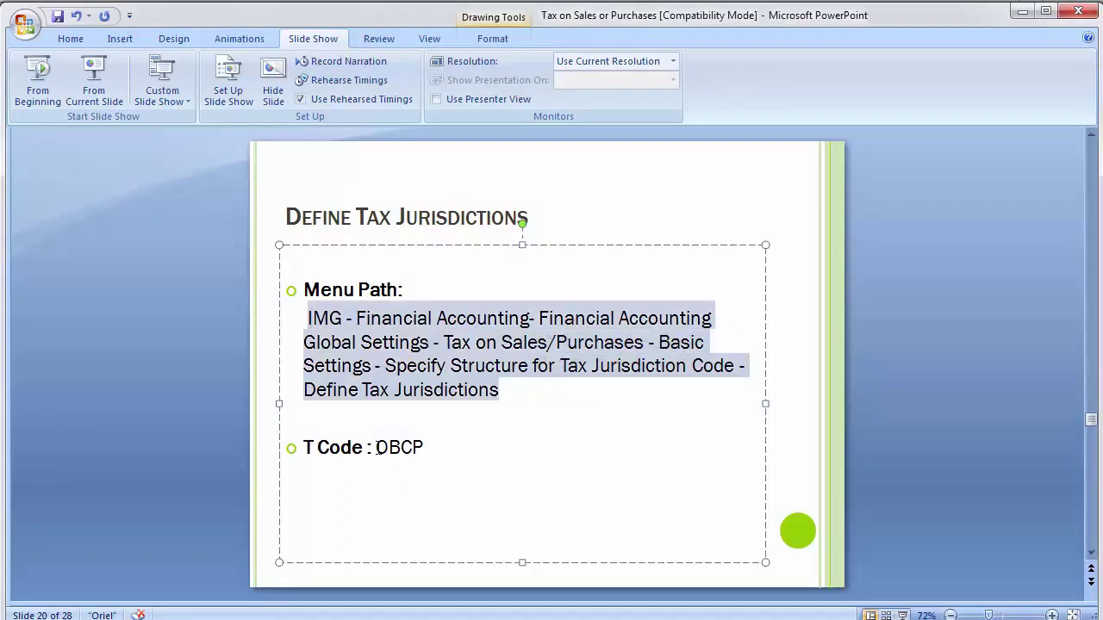
{"action": "left_click_drag", "start_coordinate": [377, 448], "coordinate": [425, 447]}
{"action": "left_click", "coordinate": [171, 405]}
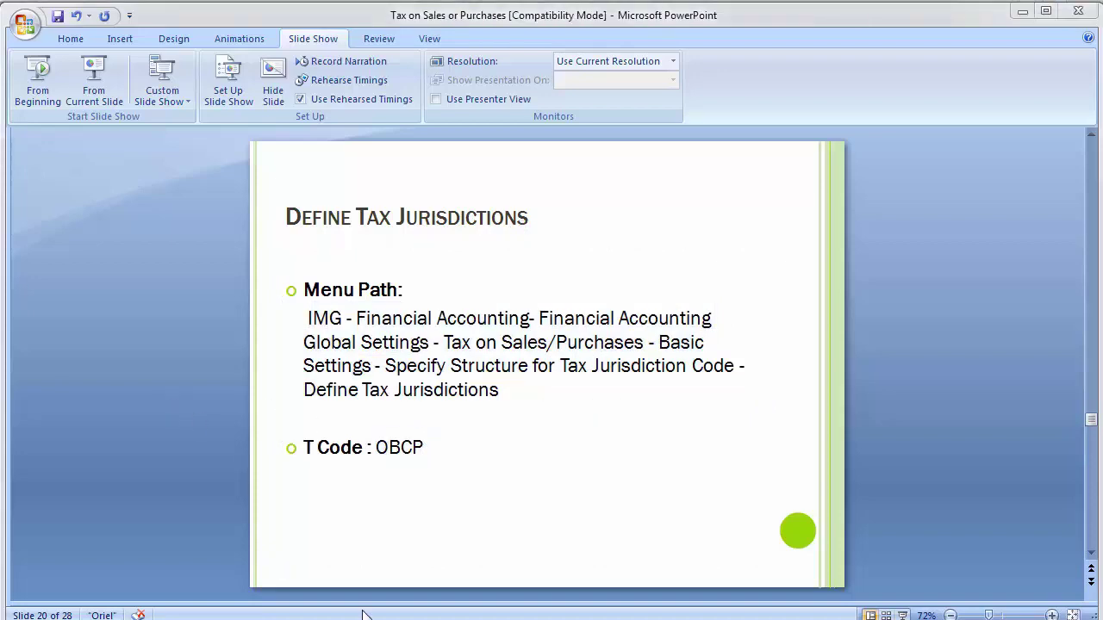
{"action": "mouse_move", "coordinate": [362, 614]}
{"action": "left_click", "coordinate": [400, 565]}
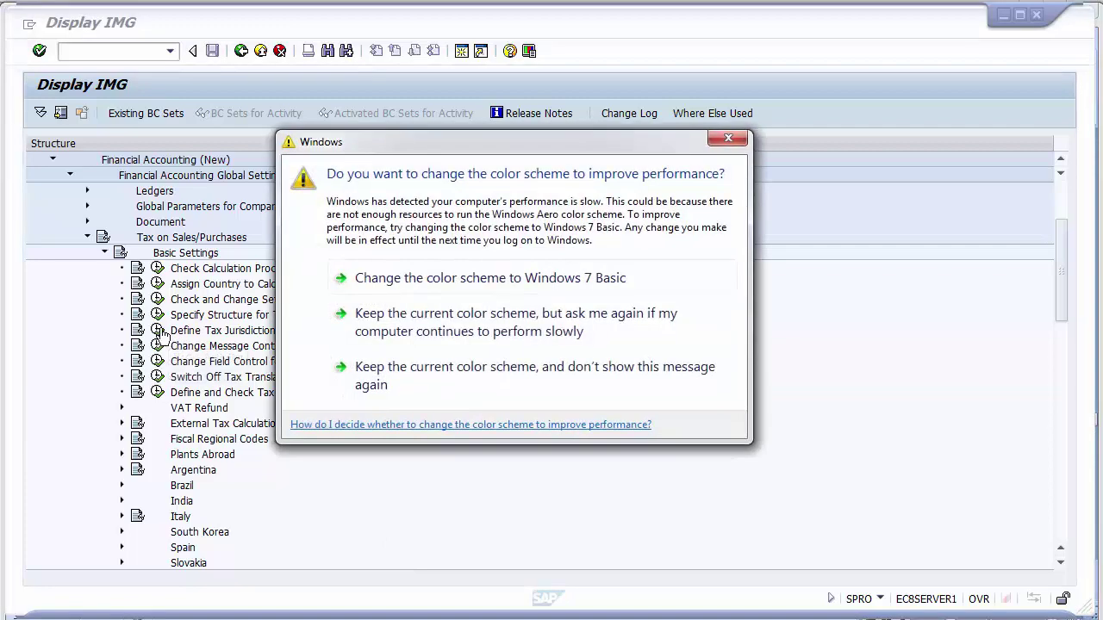
{"action": "left_click", "coordinate": [379, 377]}
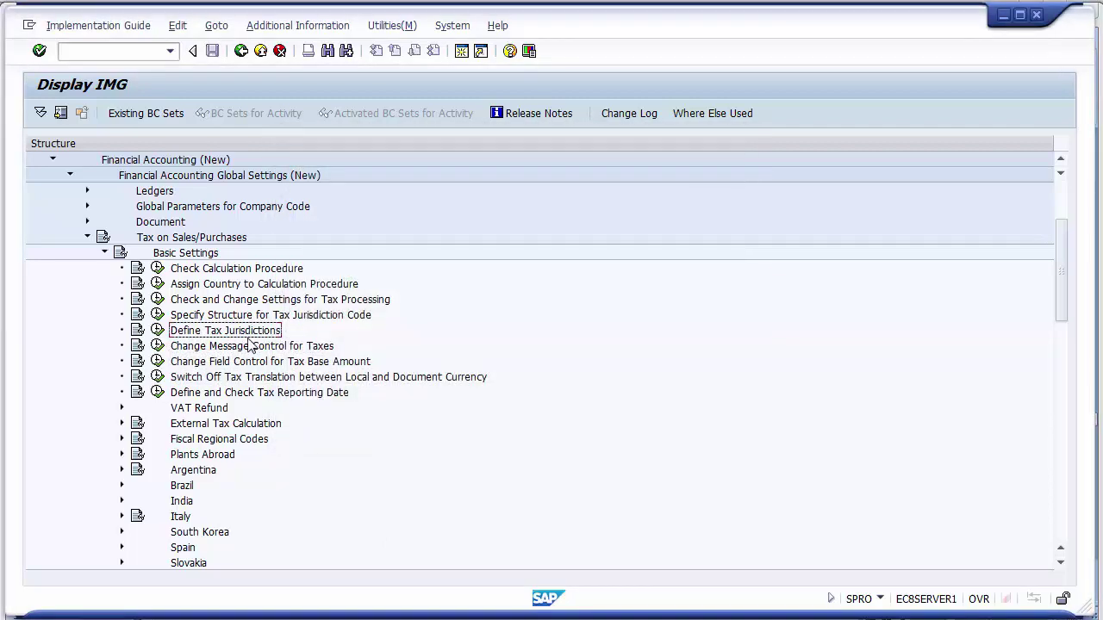
Run Define Tax Jurisdictions and pick costing sheet USATAX from the F4 list as the work area
{"action": "left_click", "coordinate": [159, 335]}
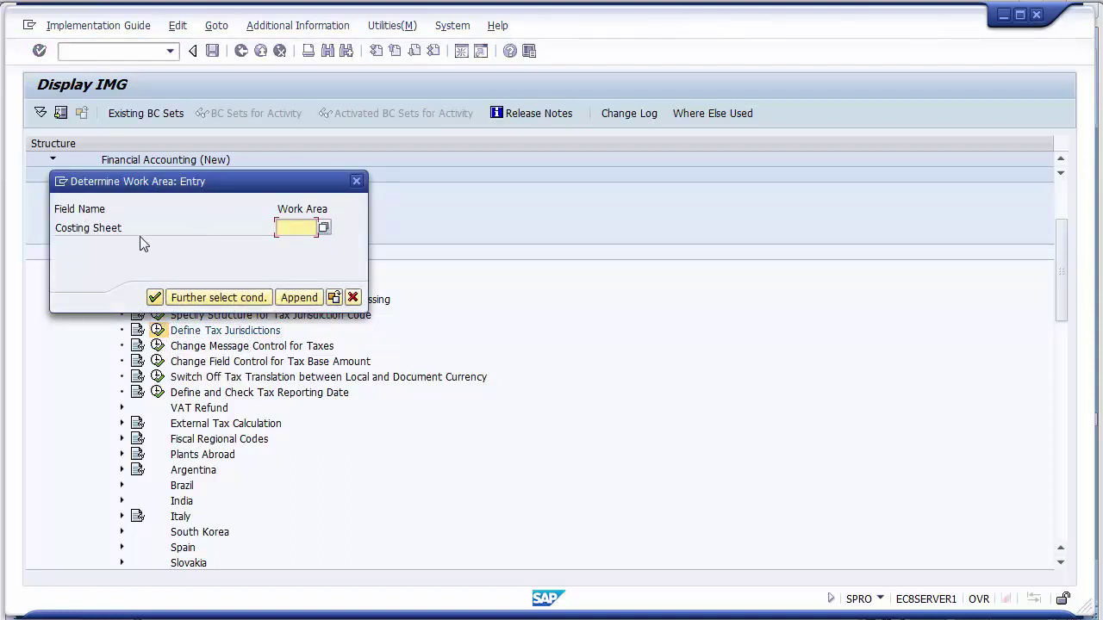
{"action": "left_click", "coordinate": [324, 229]}
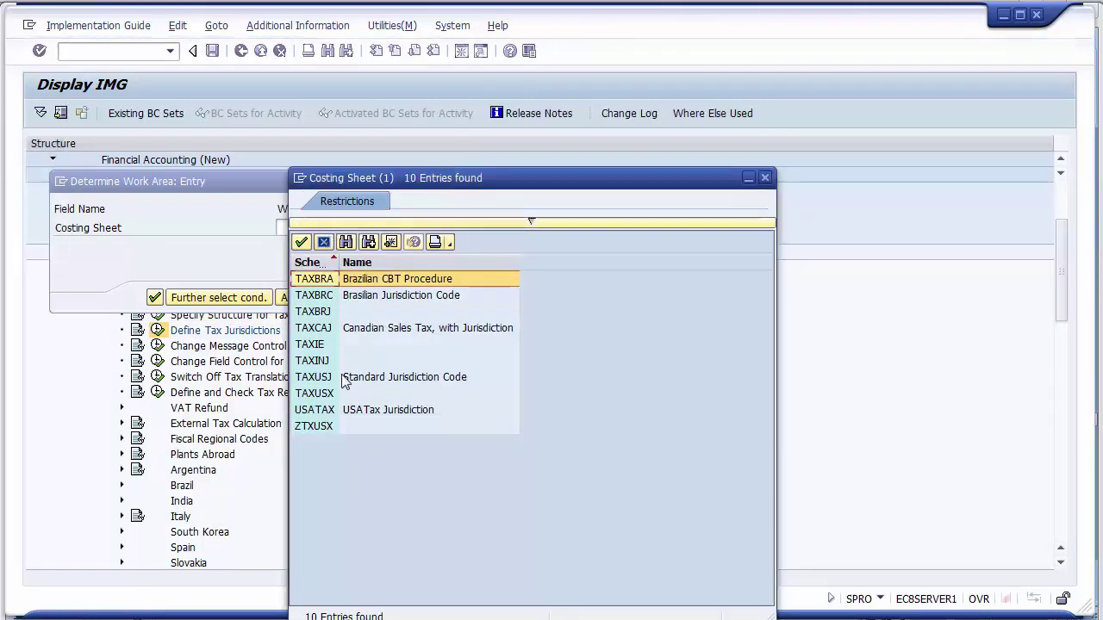
{"action": "left_click", "coordinate": [332, 411]}
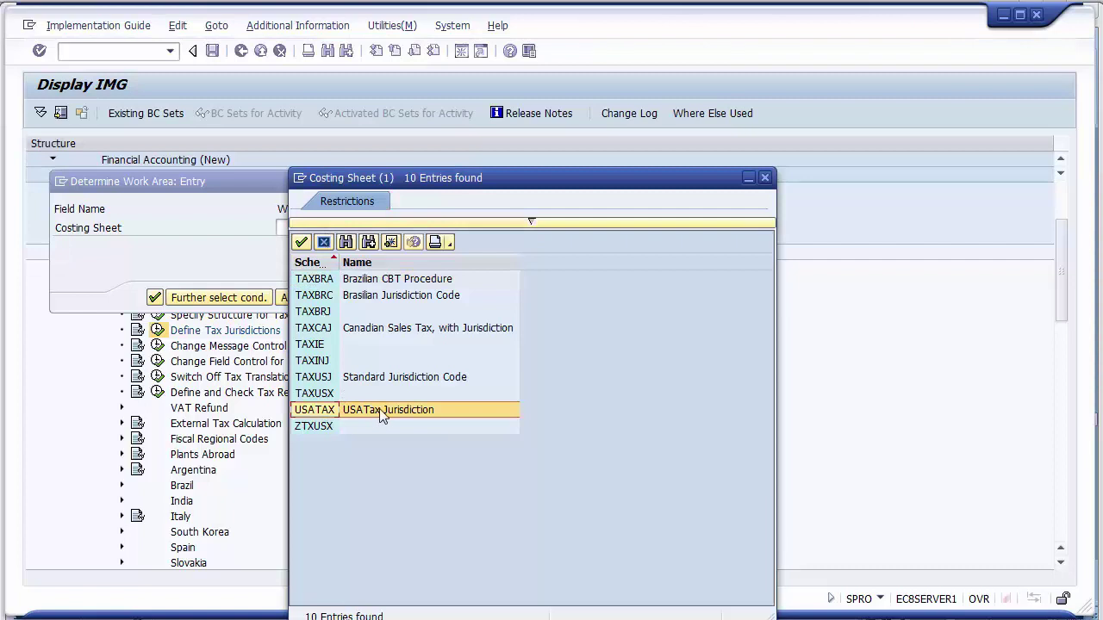
{"action": "left_click", "coordinate": [377, 411]}
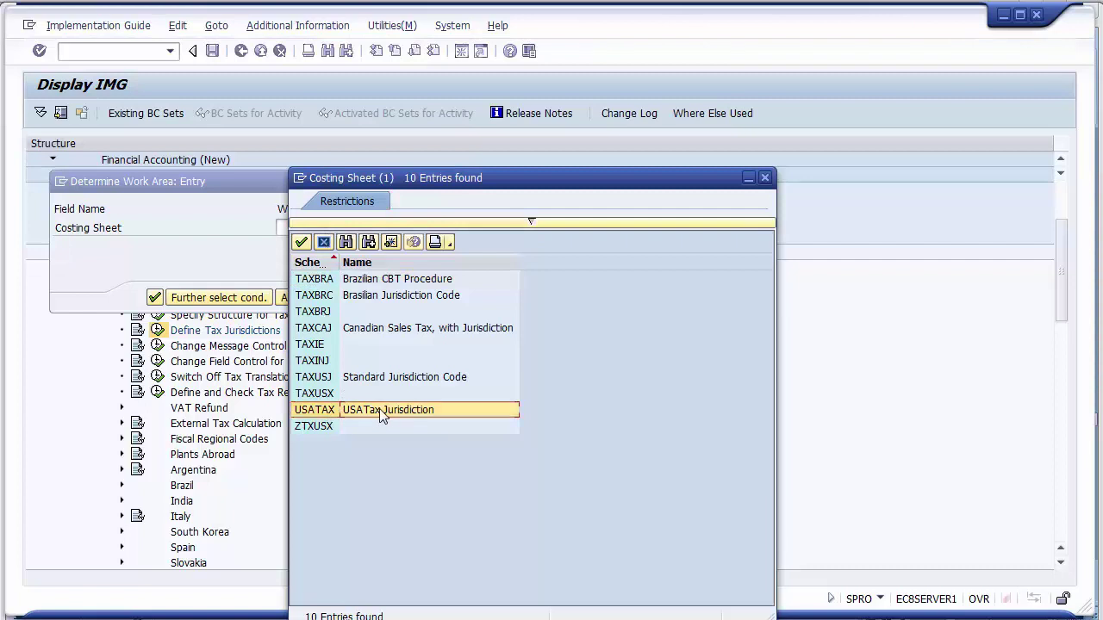
{"action": "double_click", "coordinate": [312, 412]}
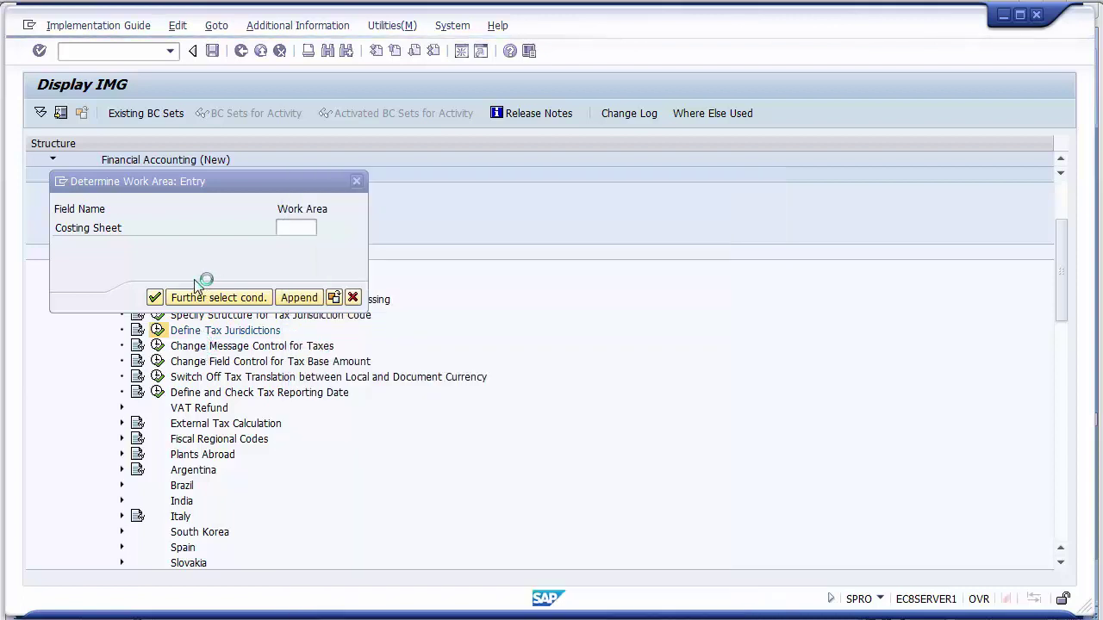
{"action": "left_click", "coordinate": [155, 298]}
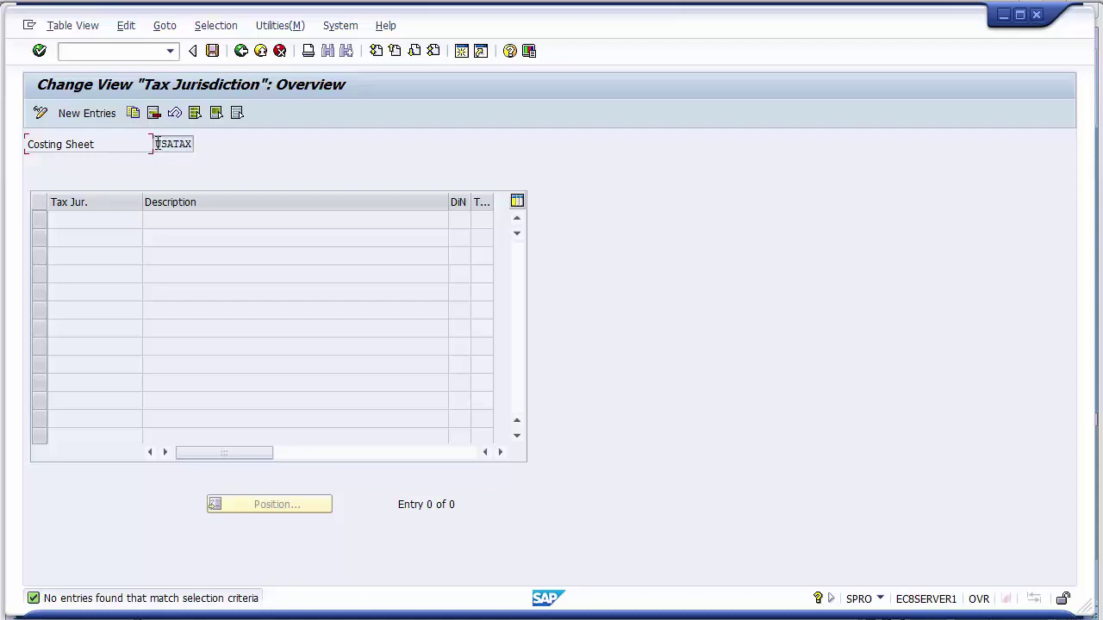
Open New Entries in the USATAX Tax Jurisdiction overview
{"action": "left_click_drag", "start_coordinate": [157, 144], "coordinate": [241, 147]}
{"action": "left_click", "coordinate": [89, 118]}
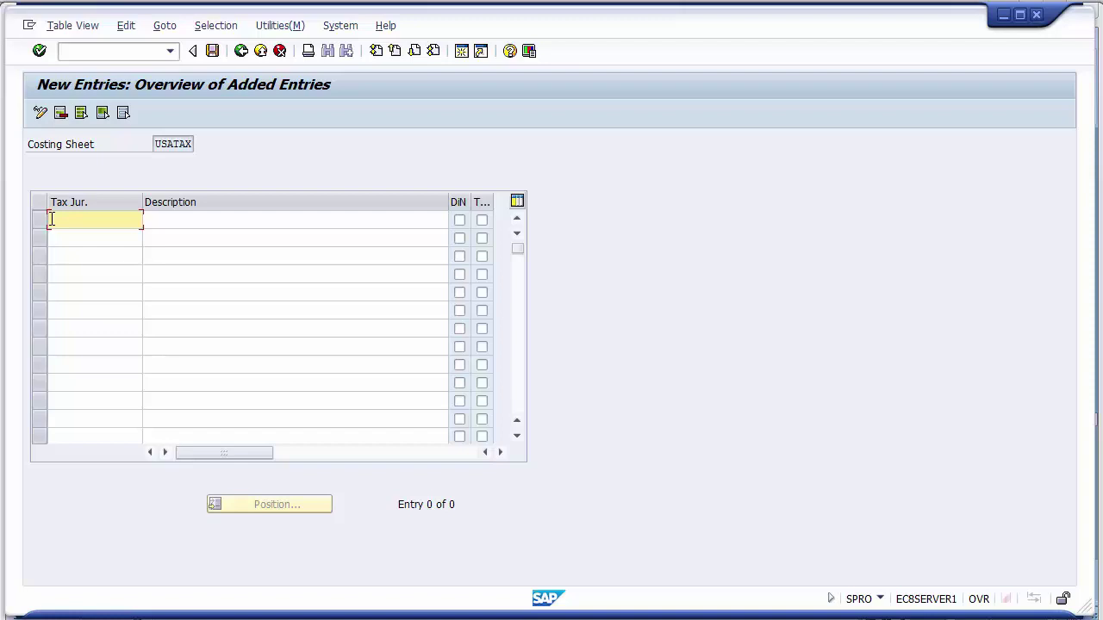
Fill the first row with Tax Jur. code TXUSAAUST and description 'Austin, Texas'
{"action": "left_click", "coordinate": [51, 219]}
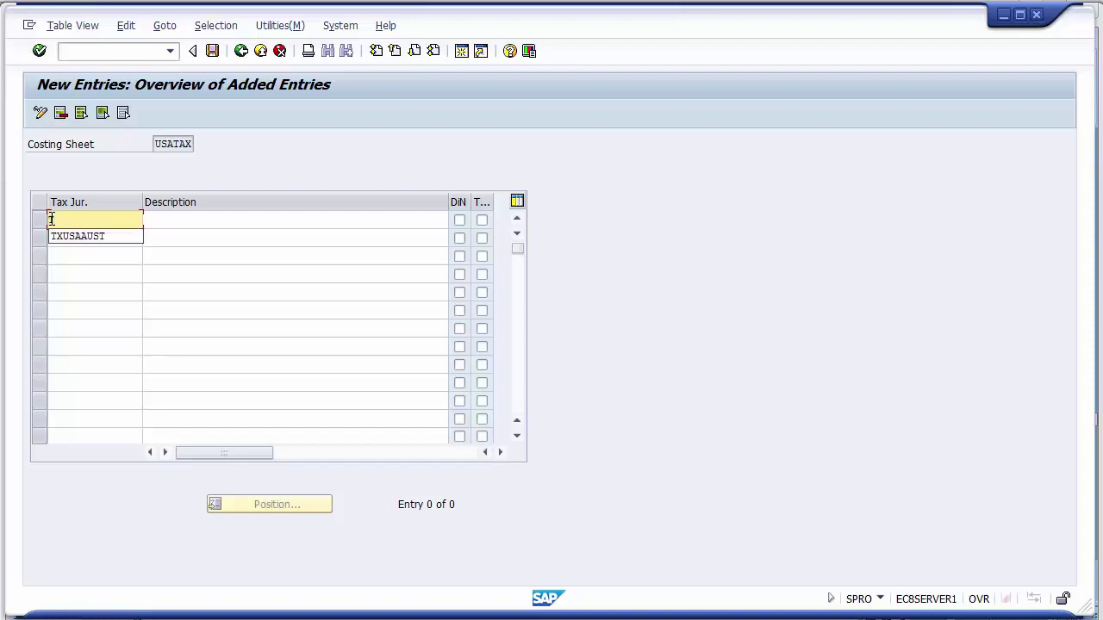
{"action": "key", "text": "Down"}
{"action": "key", "text": "Insert"}
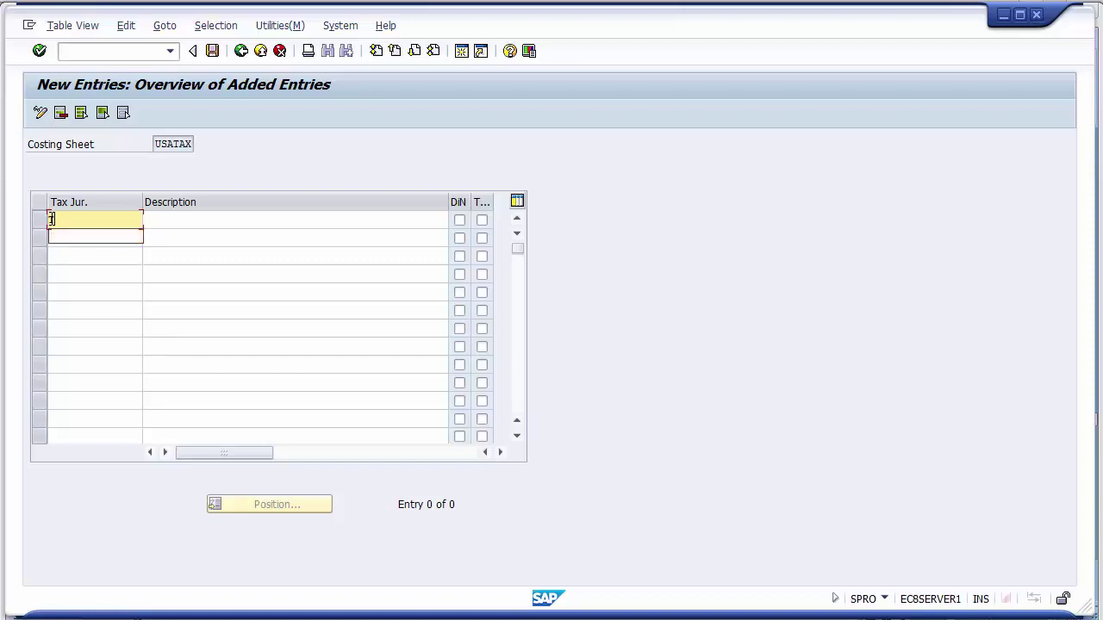
{"action": "type", "text": "TXUSA"}
{"action": "type", "text": "AUST"}
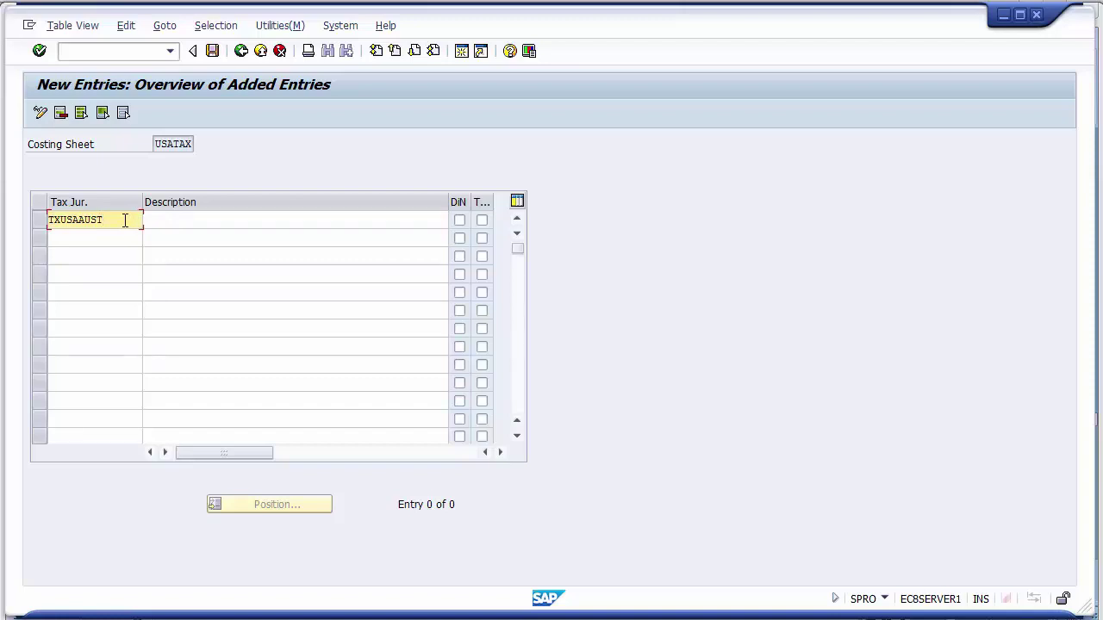
{"action": "left_click", "coordinate": [153, 223]}
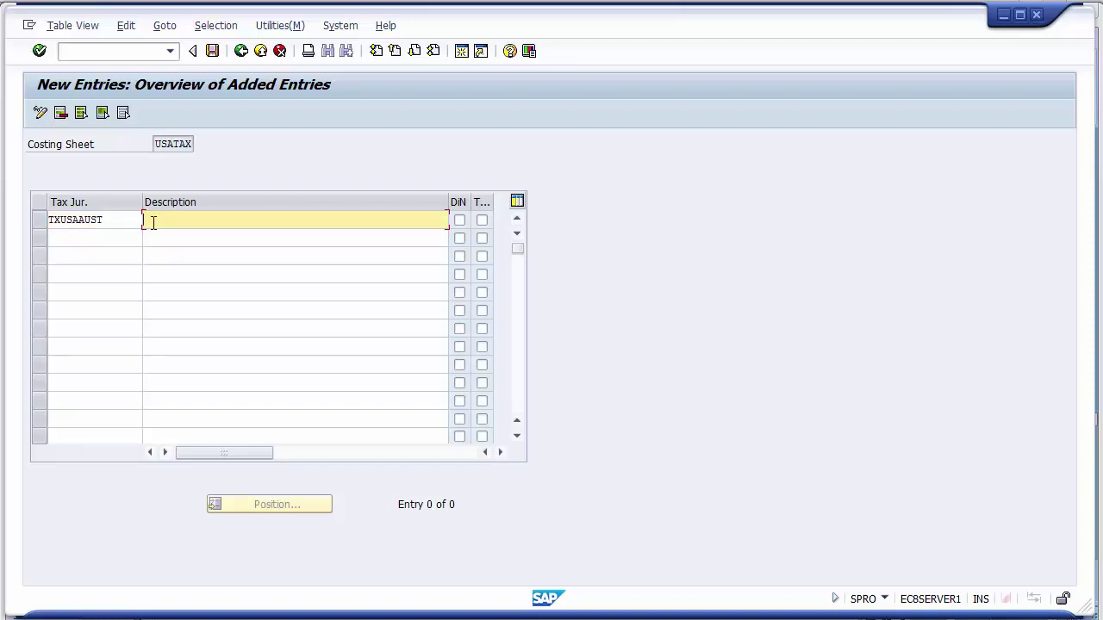
{"action": "type", "text": "A"}
{"action": "key", "text": "Down"}
{"action": "key", "text": "Return"}
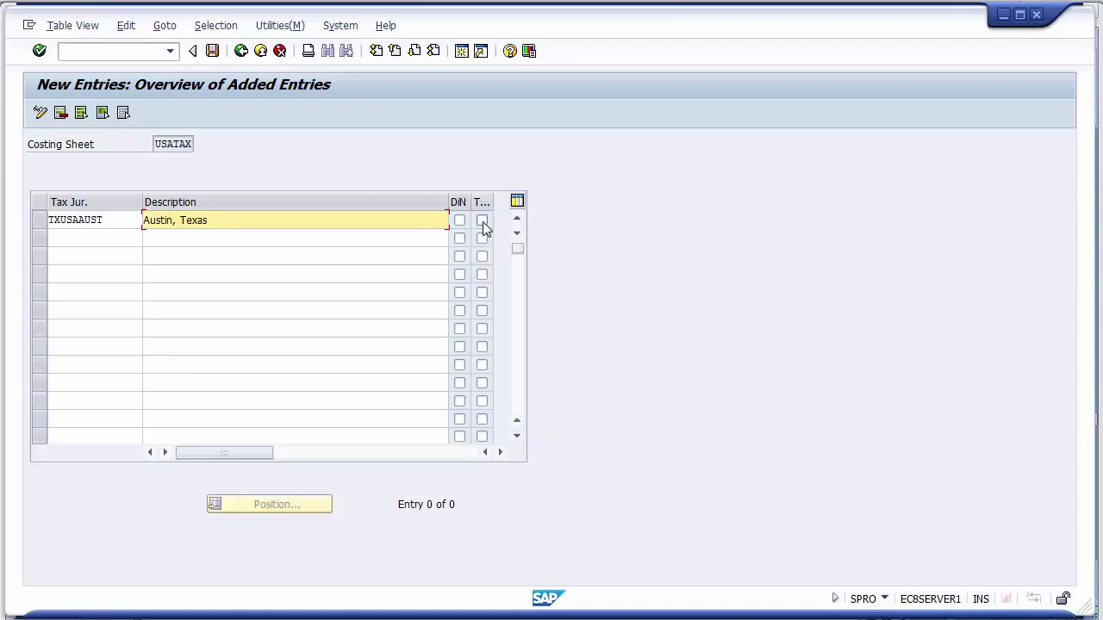
Save the Austin, Texas jurisdiction TXUSAAUST into the FICO Configurations customizing request
{"action": "left_click", "coordinate": [483, 222]}
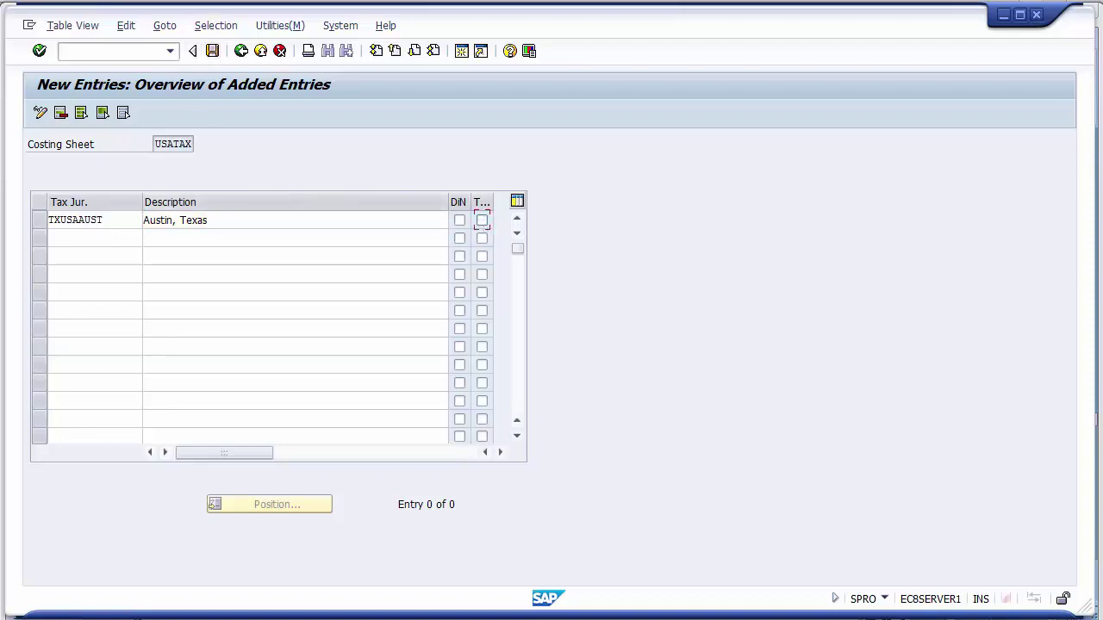
{"action": "left_click", "coordinate": [211, 52]}
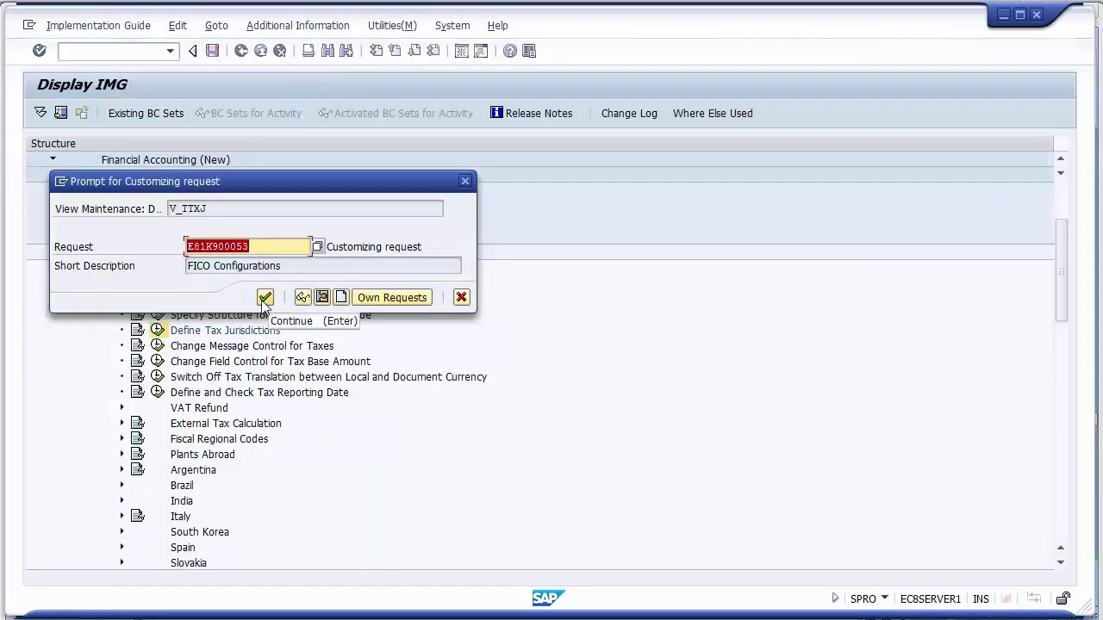
{"action": "left_click", "coordinate": [264, 297]}
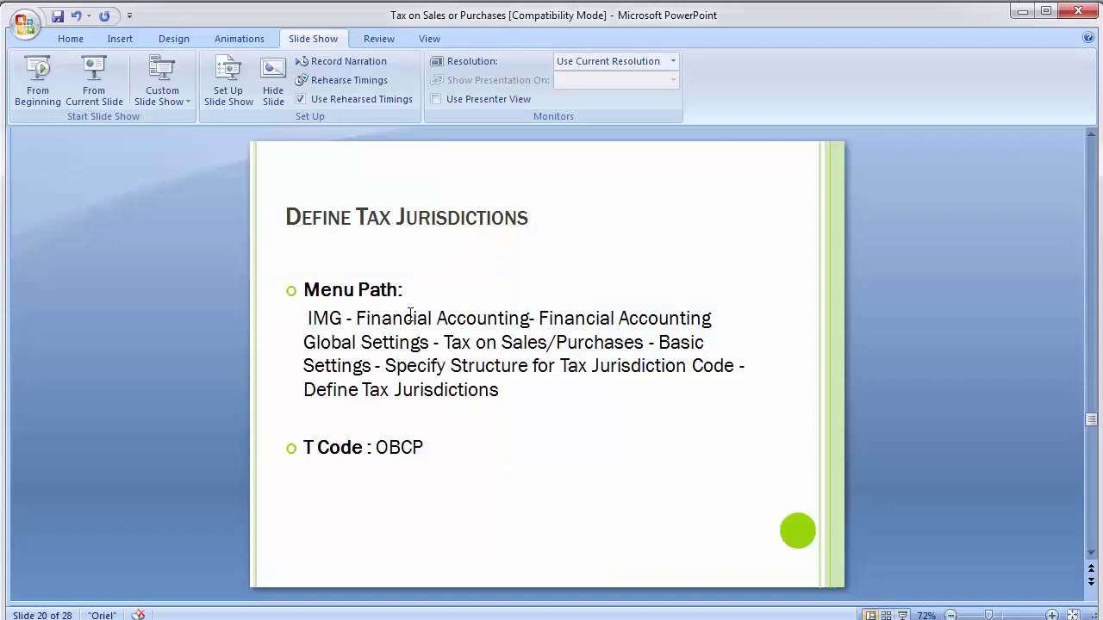
Scroll to slide 21, Define Tax Codes for Sales and Purchases, with T Code FTXP
{"action": "scroll", "coordinate": [410, 314], "scroll_direction": "down", "scroll_amount": 1}
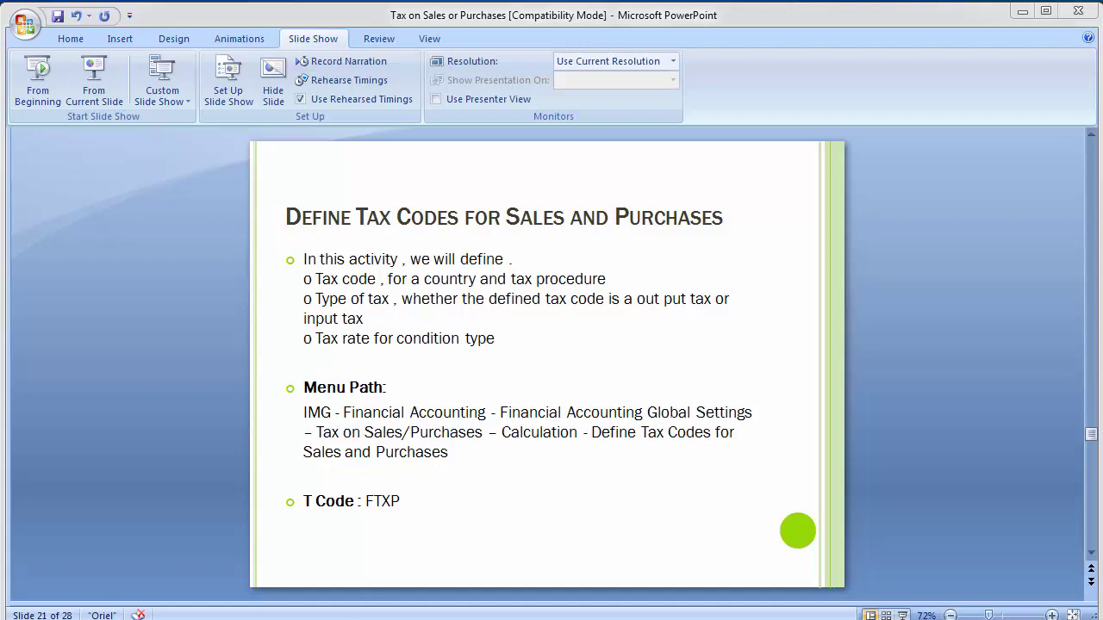
Switch between the PowerPoint slide and the SAP implementation guide window
{"action": "left_click", "coordinate": [407, 577]}
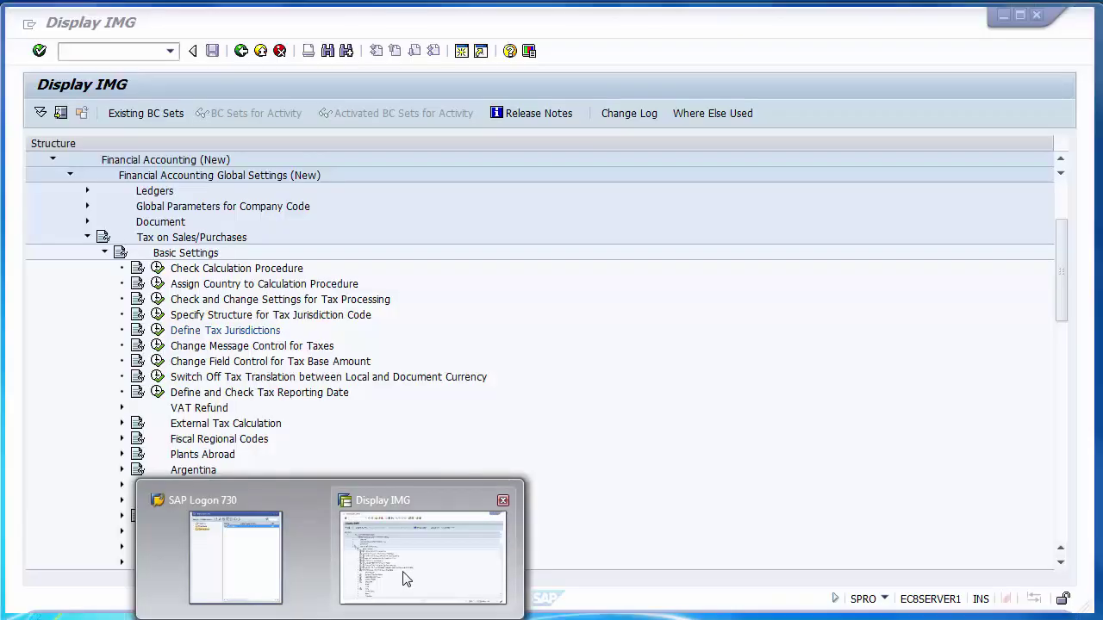
{"action": "key", "text": "alt+Tab"}
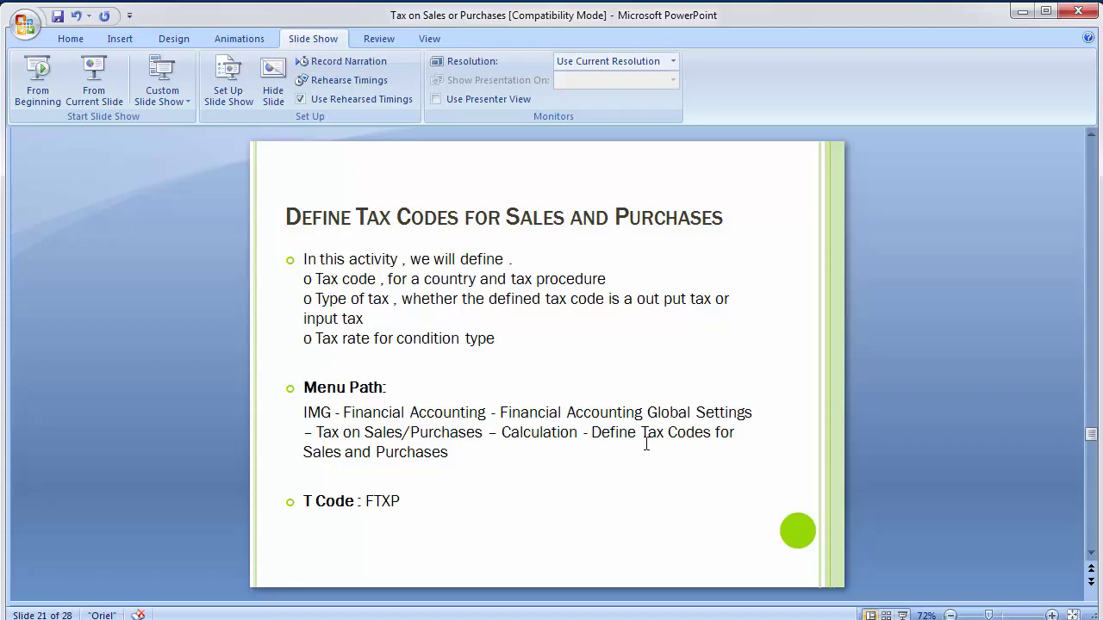
{"action": "key", "text": "alt+Tab"}
Collapse Basic Settings, expand Calculation and run Define Tax Codes for Sales and Purchases
{"action": "left_click", "coordinate": [145, 243]}
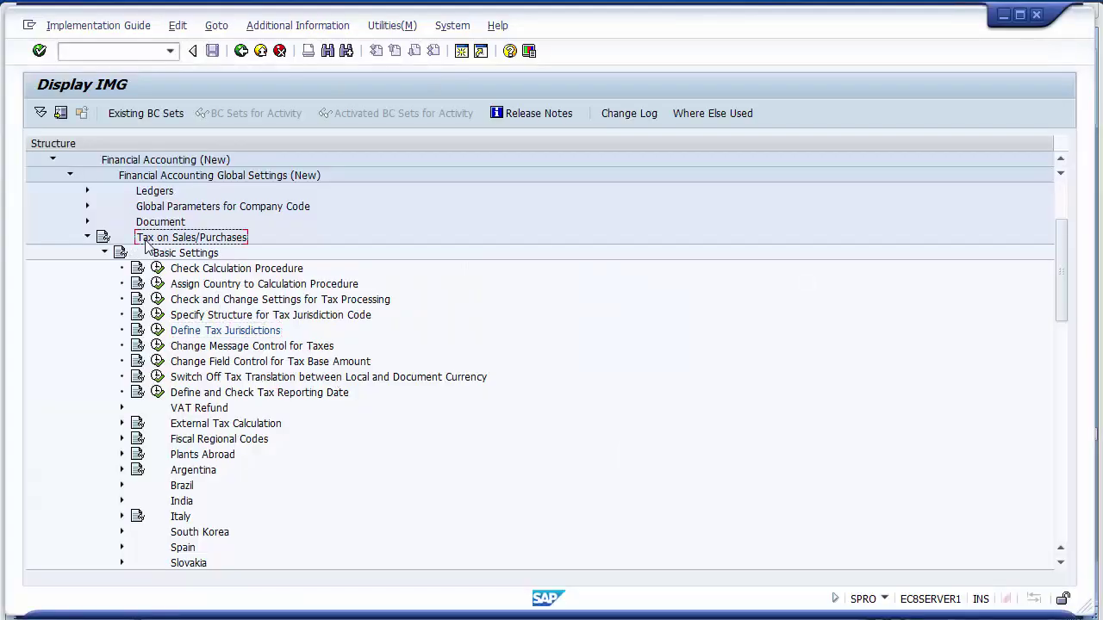
{"action": "left_click", "coordinate": [88, 237]}
{"action": "left_click", "coordinate": [88, 238]}
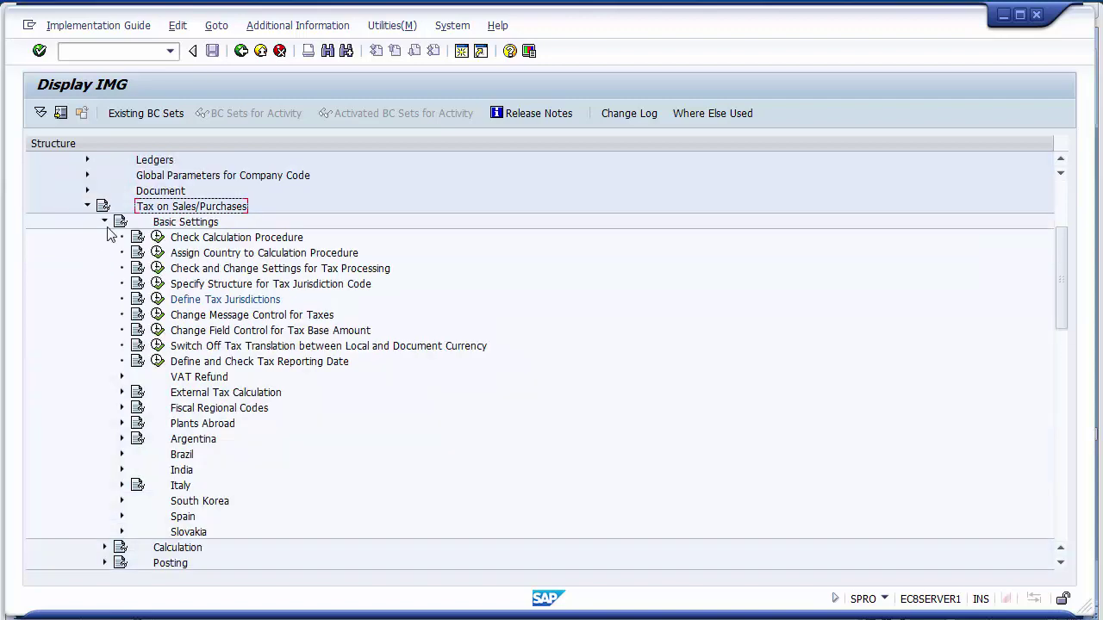
{"action": "left_click", "coordinate": [104, 222]}
{"action": "left_click", "coordinate": [104, 238]}
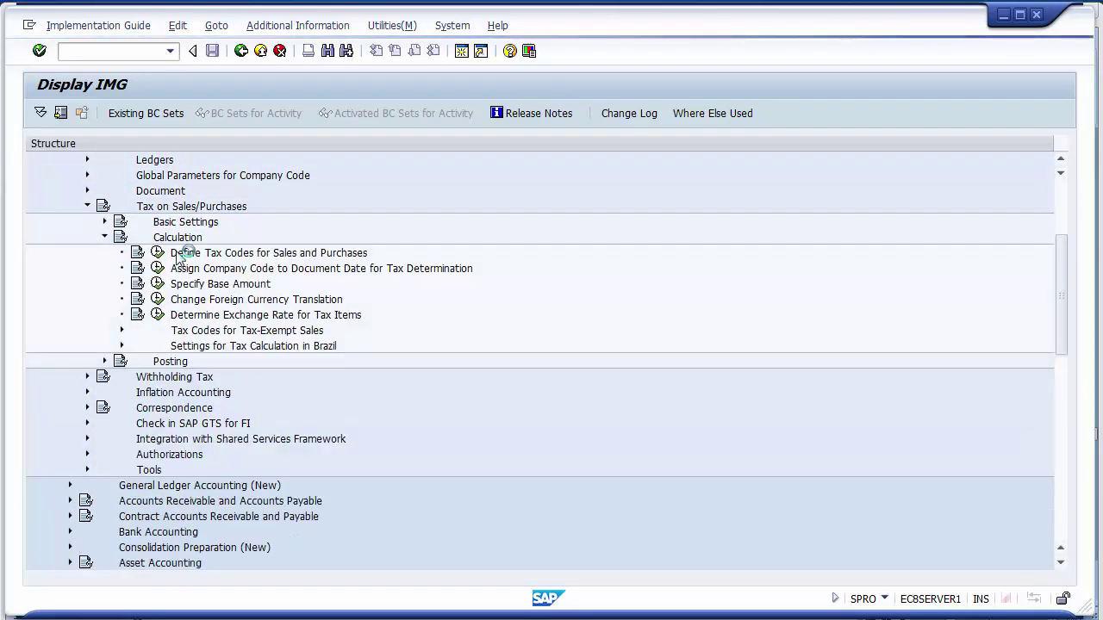
{"action": "left_click", "coordinate": [180, 255]}
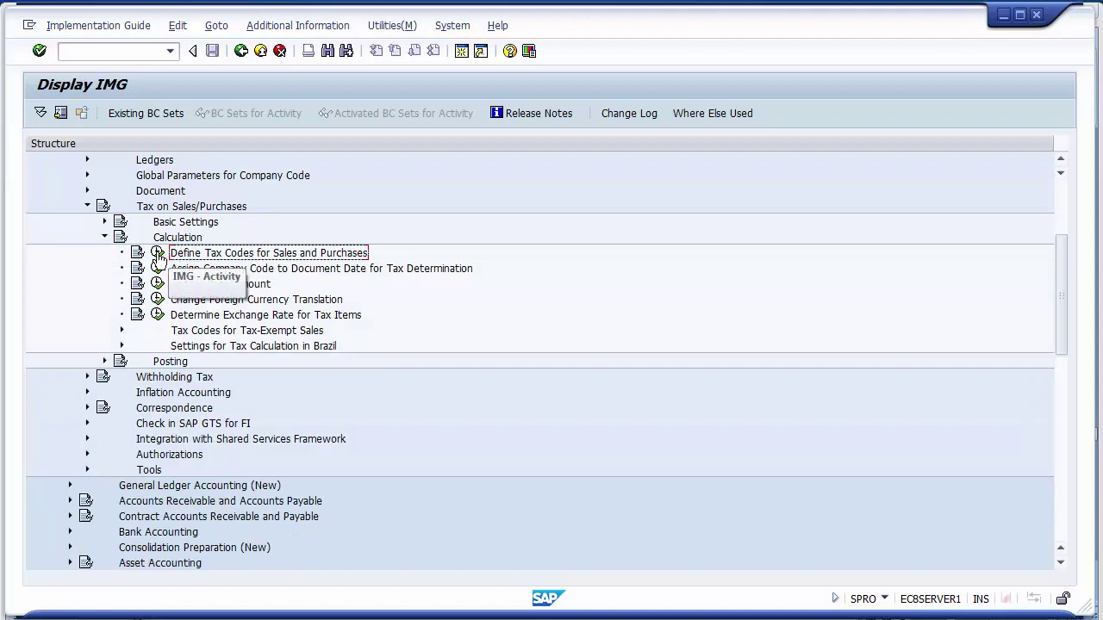
{"action": "left_click", "coordinate": [158, 254]}
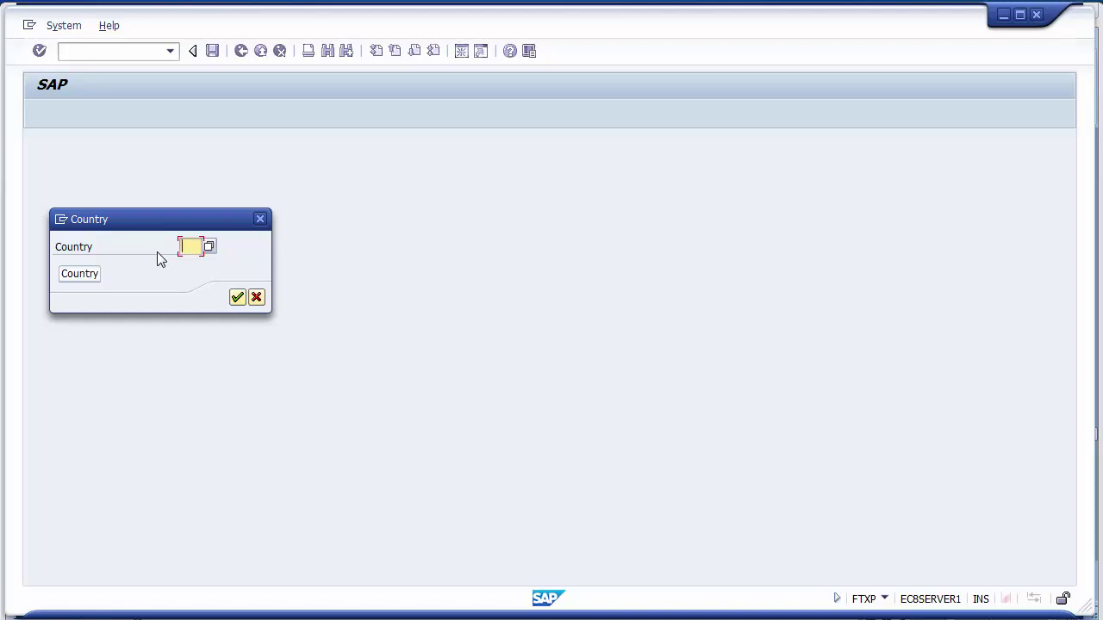
Pick United States (US) from the Country value list and continue to Maintain Tax Code
{"action": "left_click", "coordinate": [209, 247]}
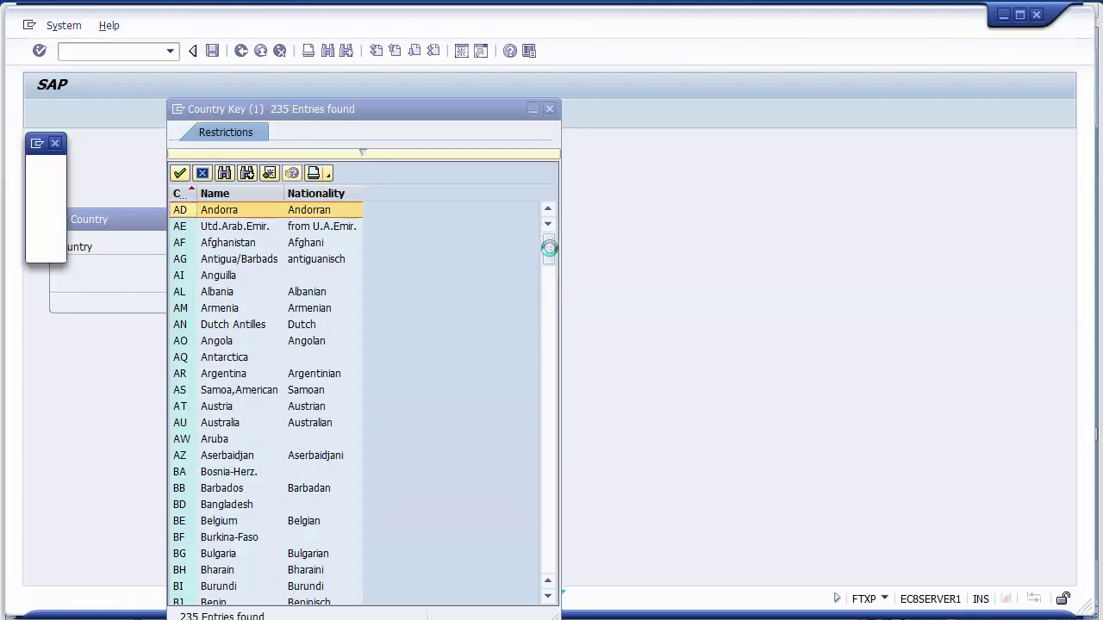
{"action": "left_click_drag", "start_coordinate": [549, 248], "coordinate": [549, 556]}
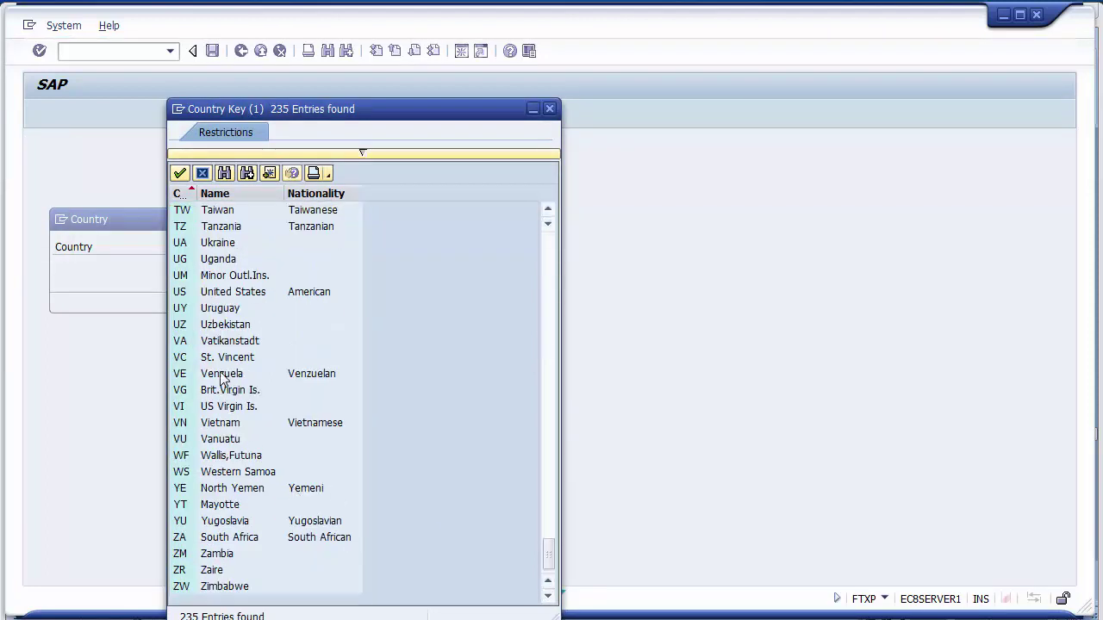
{"action": "left_click", "coordinate": [226, 295]}
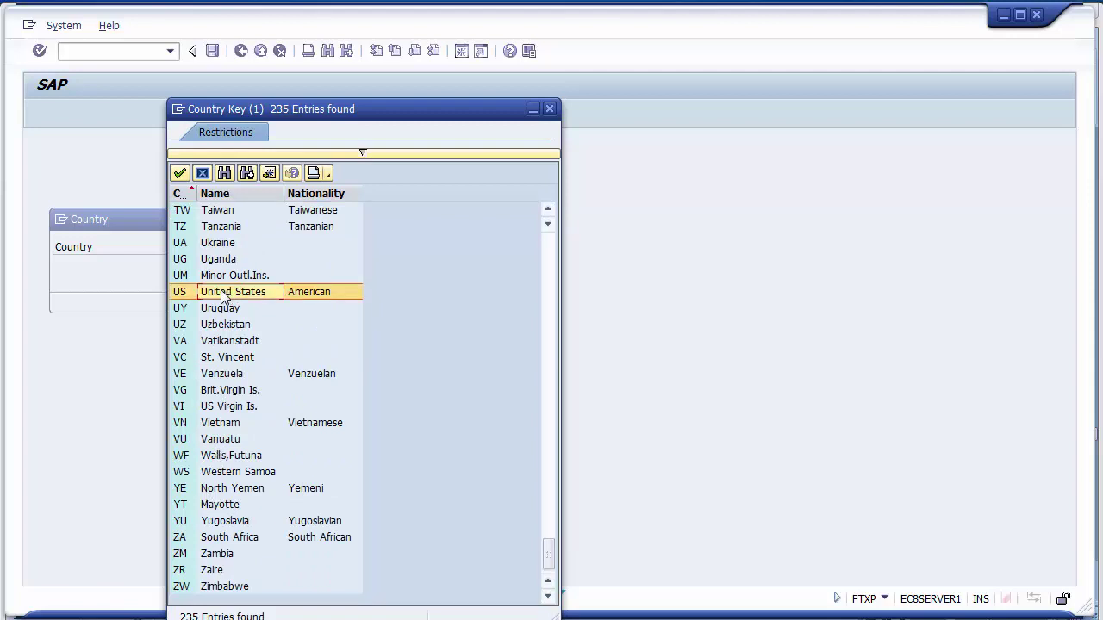
{"action": "double_click", "coordinate": [220, 295]}
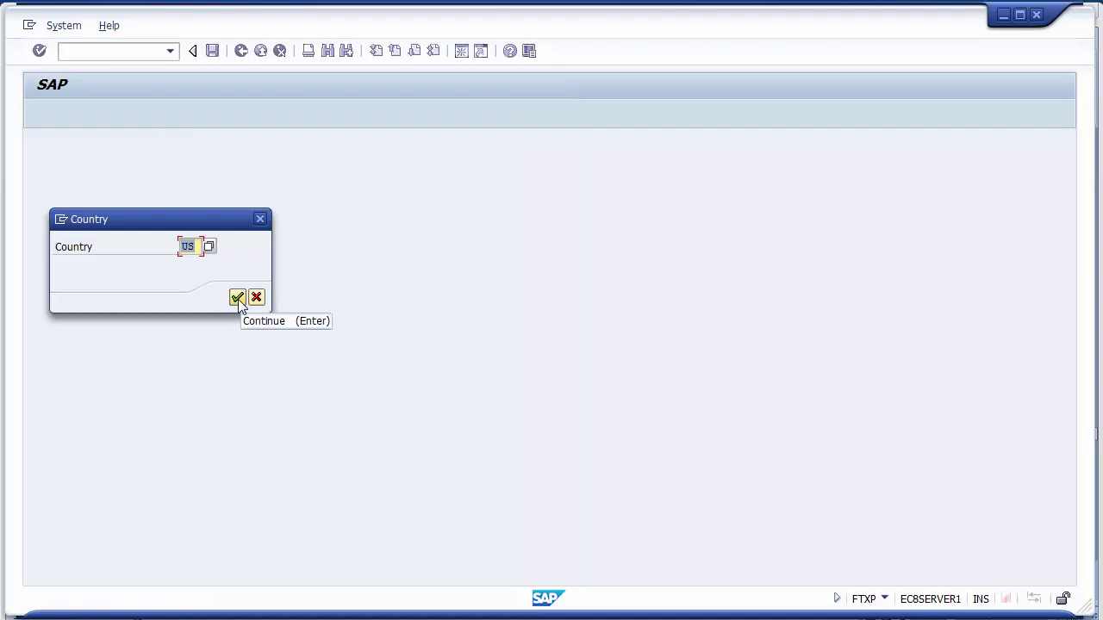
{"action": "left_click", "coordinate": [236, 297]}
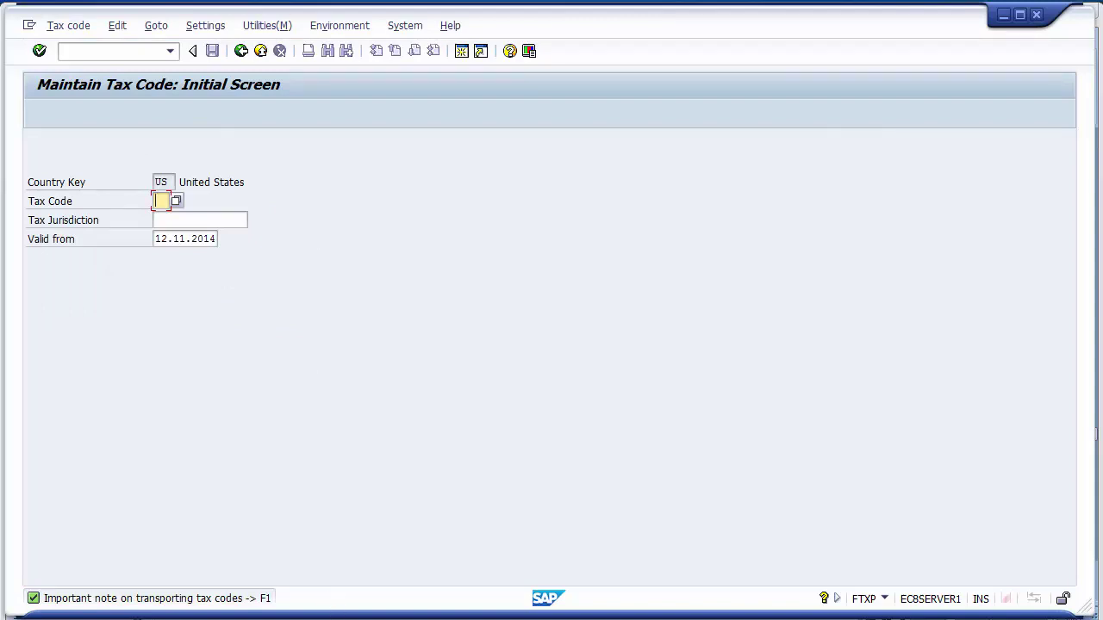
{"action": "left_click", "coordinate": [369, 616]}
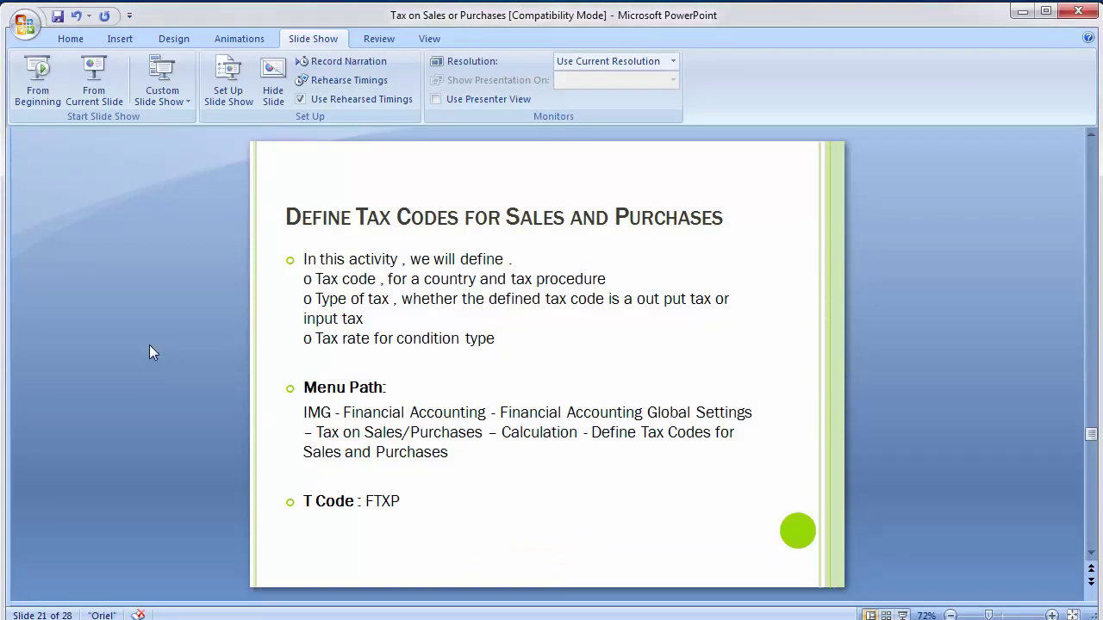
Review slide 22's tax codes A5, A0, V8 and V0, then return to SAP
{"action": "scroll", "coordinate": [149, 345], "scroll_direction": "down", "scroll_amount": 1}
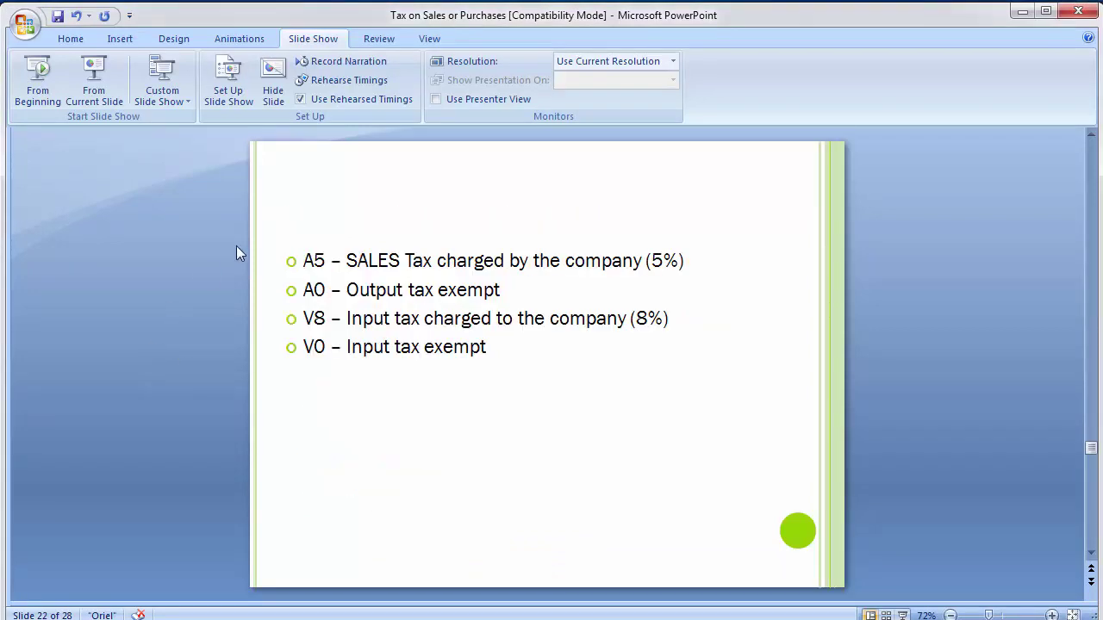
{"action": "left_click_drag", "start_coordinate": [303, 261], "coordinate": [314, 262]}
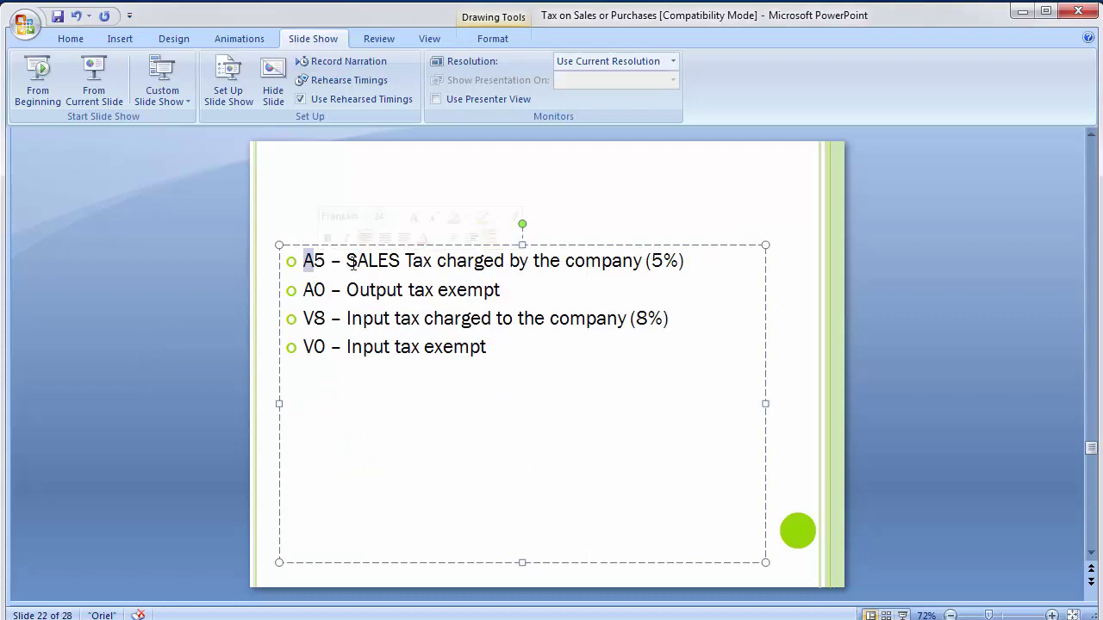
{"action": "left_click_drag", "start_coordinate": [348, 261], "coordinate": [686, 283]}
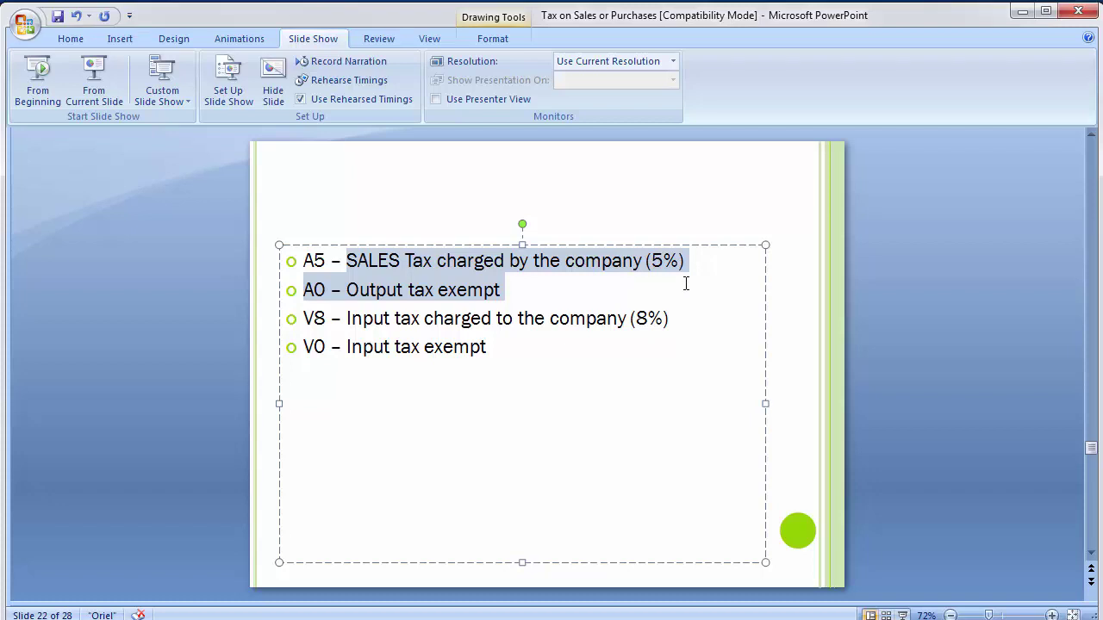
{"action": "left_click", "coordinate": [385, 293]}
{"action": "left_click", "coordinate": [327, 295]}
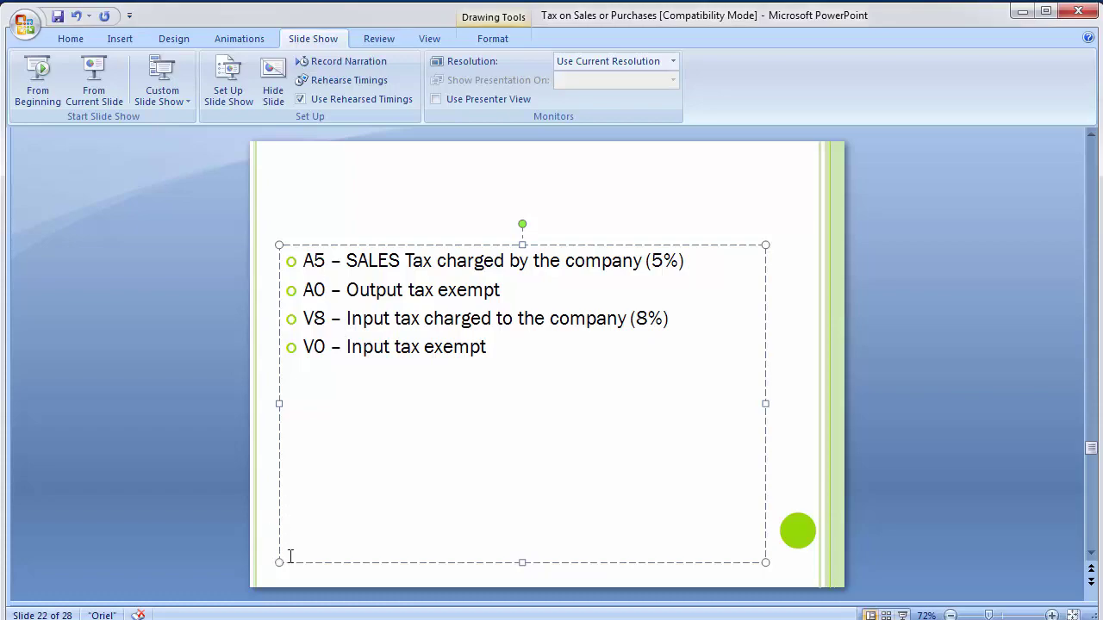
{"action": "key", "text": "alt+Tab"}
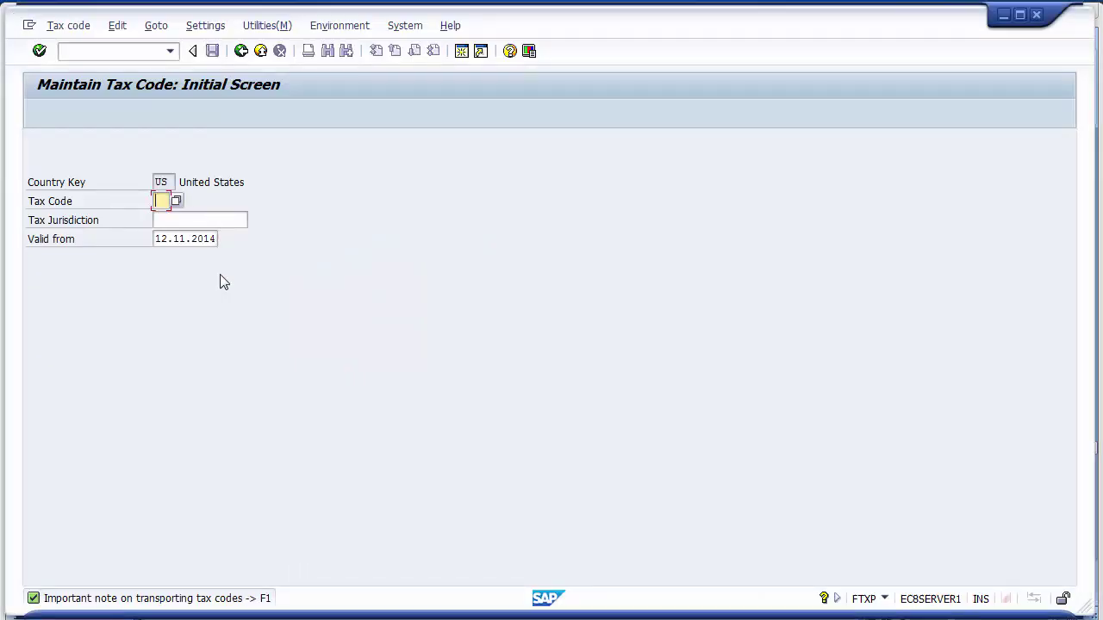
Enter tax code A5 and open the Tax Jurisdiction search help
{"action": "key", "text": "alt+Tab"}
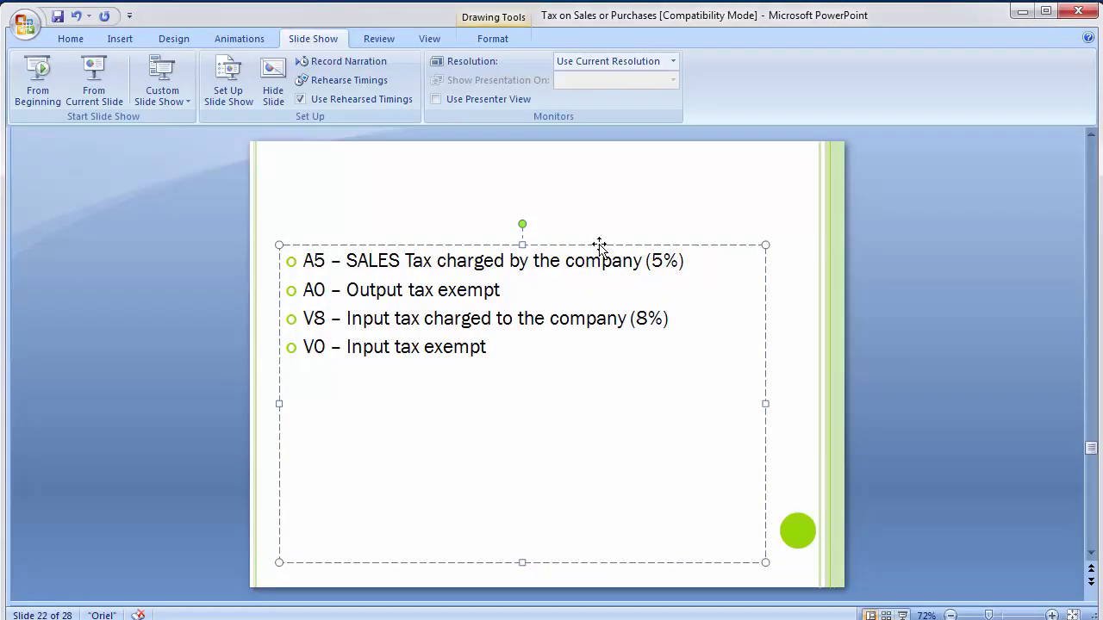
{"action": "key", "text": "alt+Tab"}
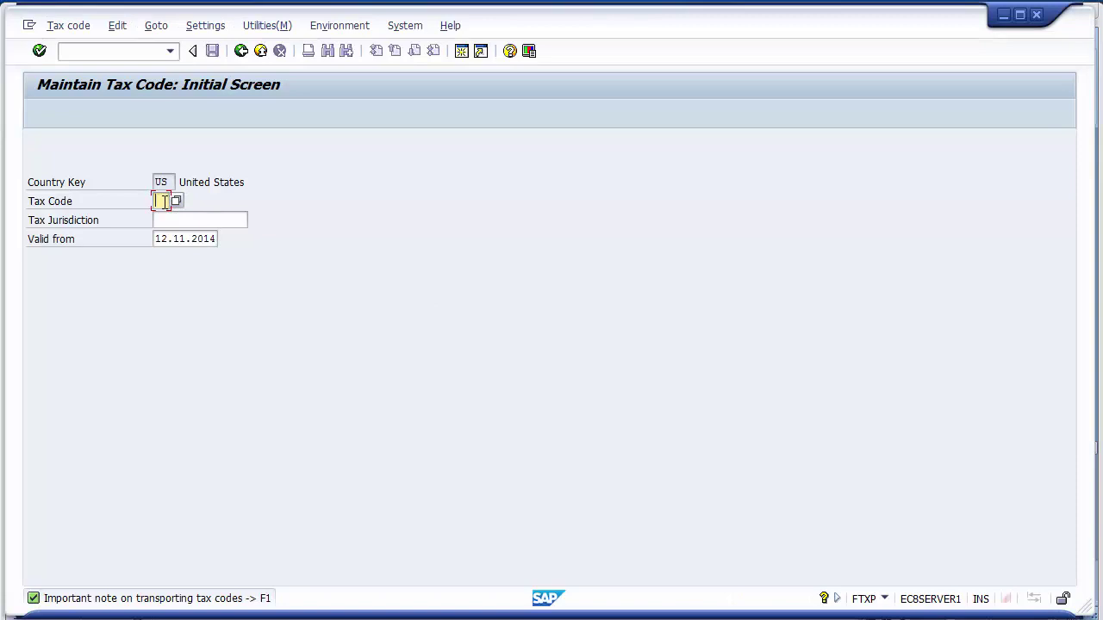
{"action": "type", "text": "A5"}
{"action": "left_click", "coordinate": [190, 219]}
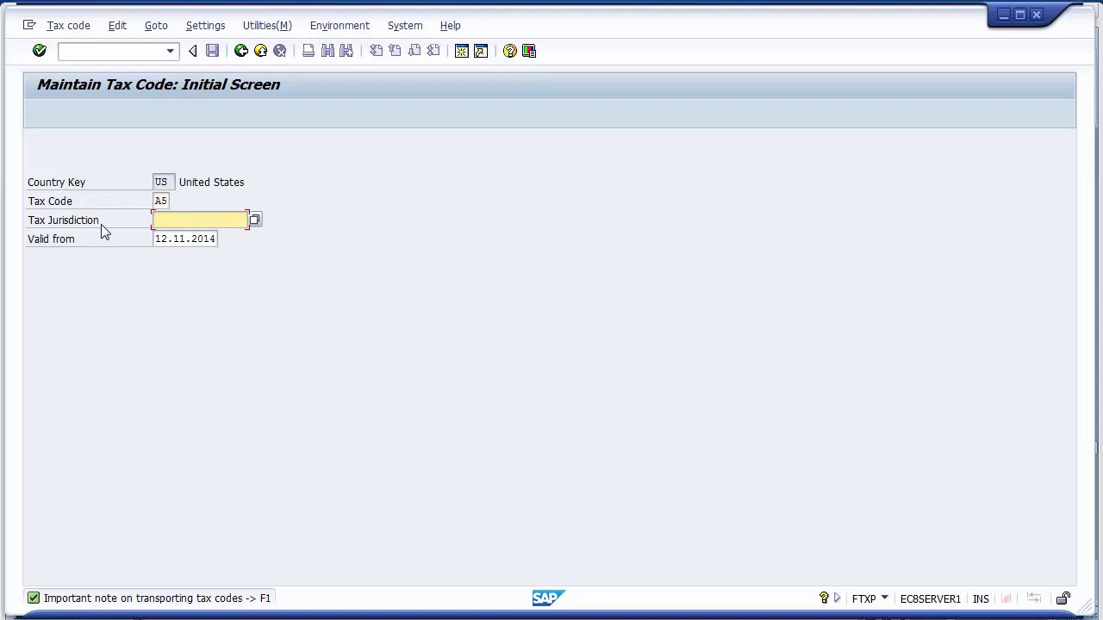
{"action": "left_click", "coordinate": [155, 220]}
{"action": "left_click", "coordinate": [255, 220]}
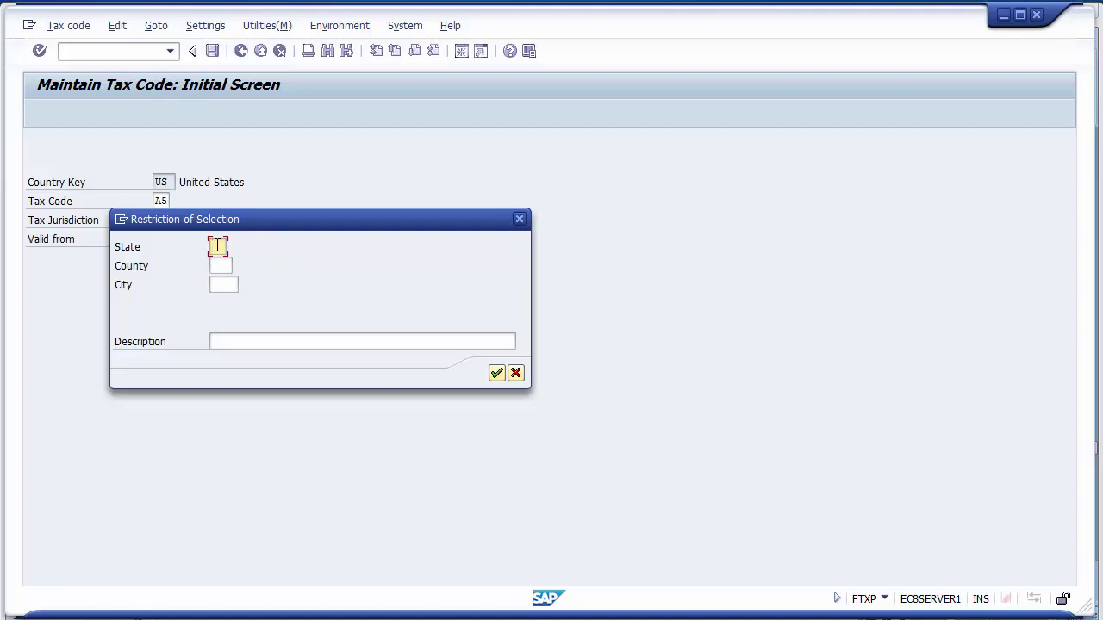
Search jurisdictions for state TX and choose TXUSAAUST (Austin, Texas)
{"action": "type", "text": "tx"}
{"action": "left_click", "coordinate": [278, 259]}
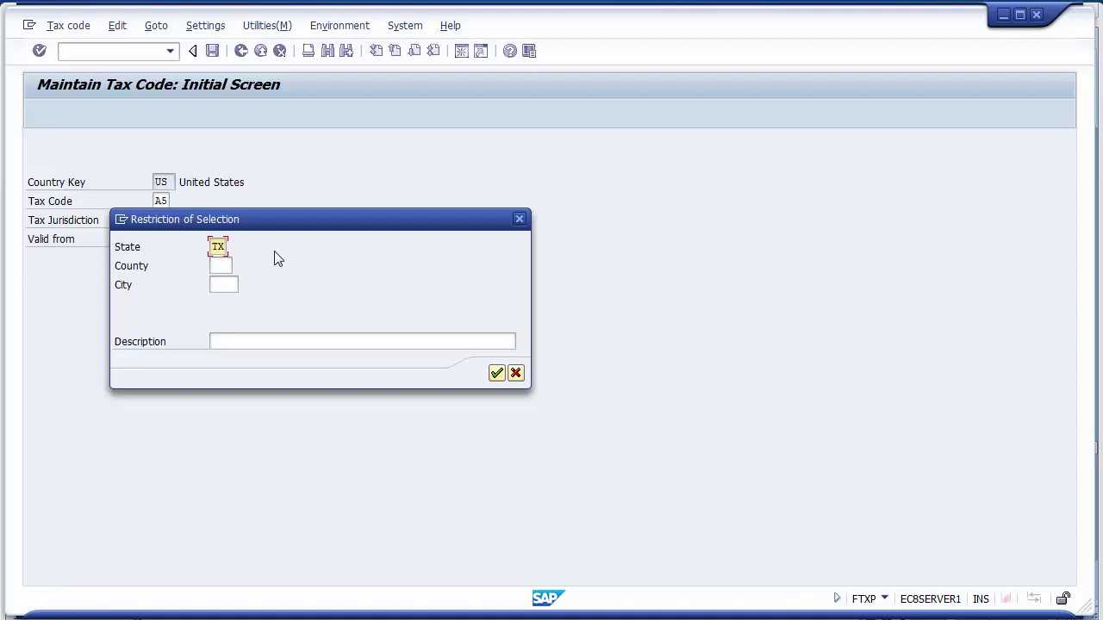
{"action": "left_click", "coordinate": [497, 378]}
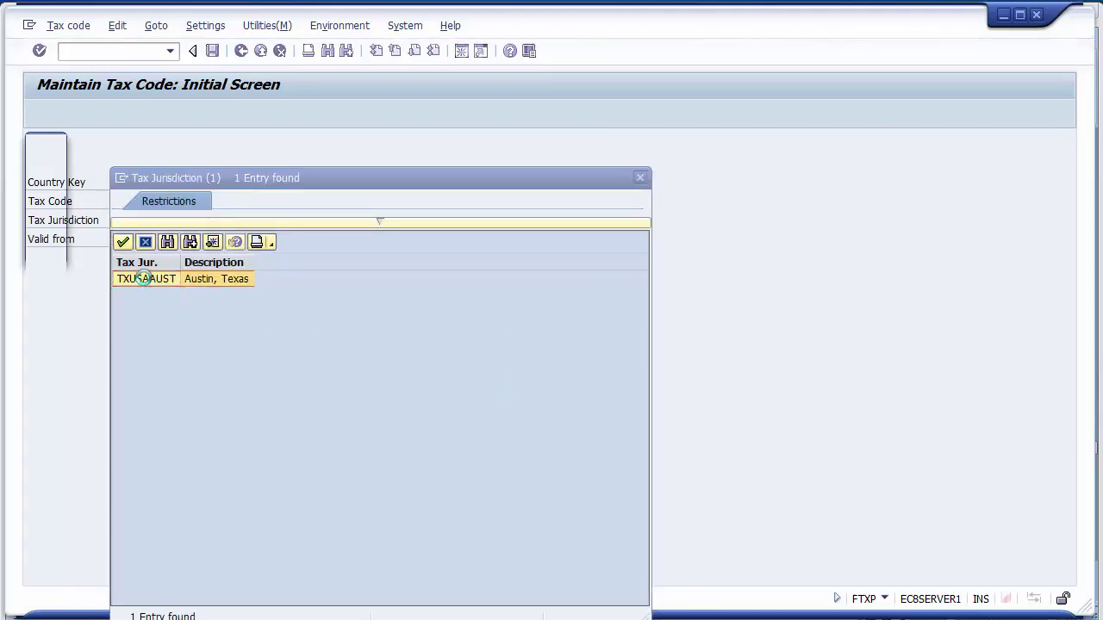
{"action": "left_click", "coordinate": [145, 278]}
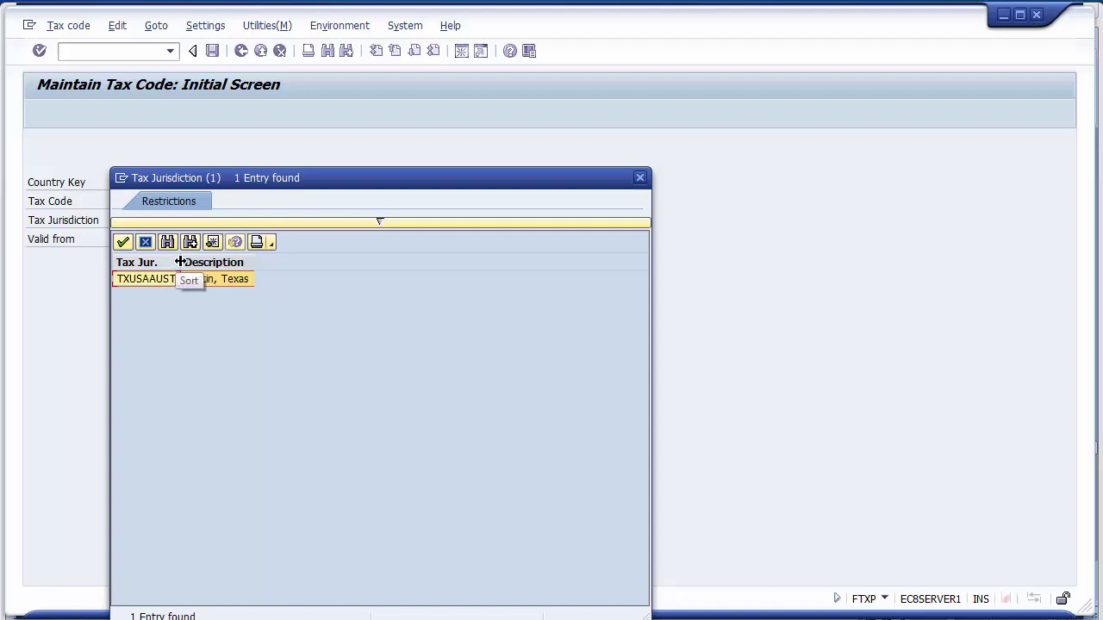
{"action": "left_click_drag", "start_coordinate": [202, 261], "coordinate": [228, 260]}
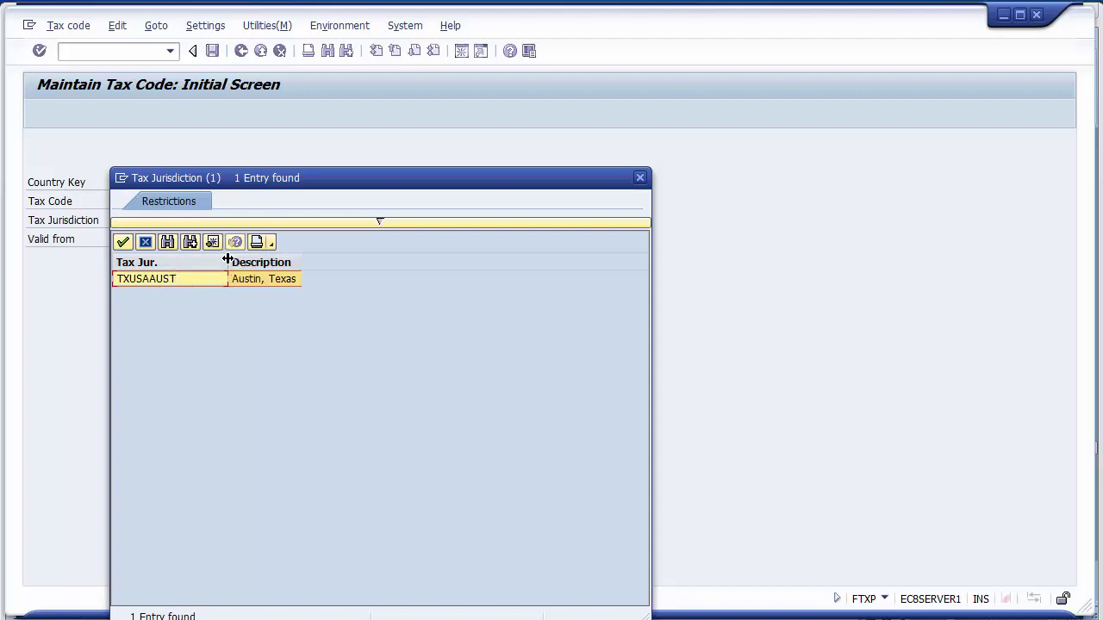
{"action": "double_click", "coordinate": [139, 279]}
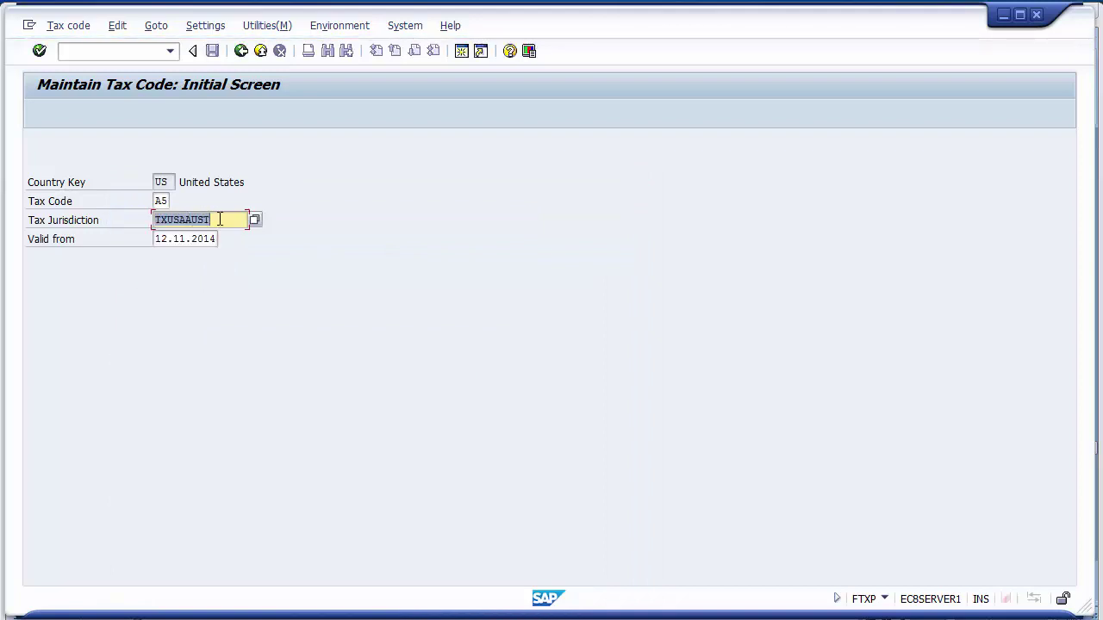
{"action": "left_click", "coordinate": [206, 223]}
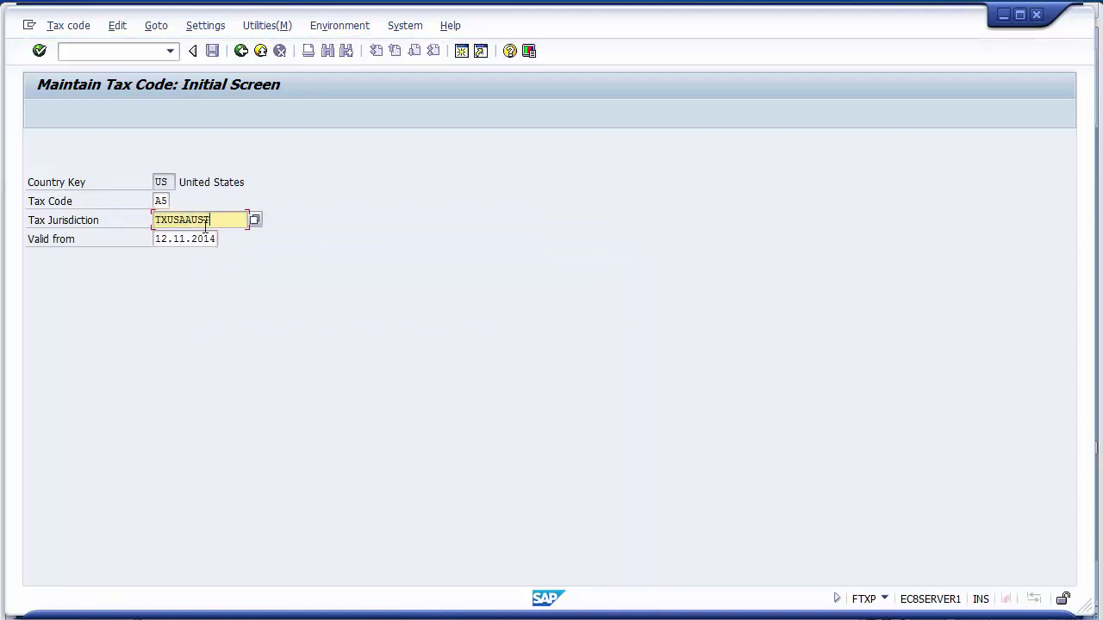
Change the Valid from date to 01.10.2014 and continue to the properties
{"action": "left_click", "coordinate": [157, 239]}
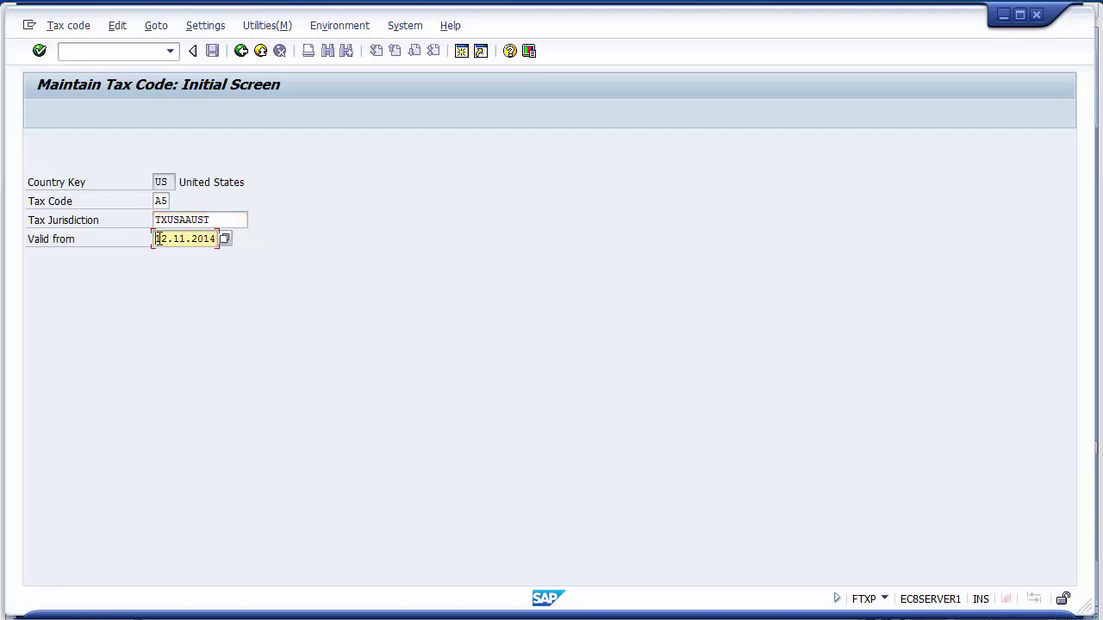
{"action": "key", "text": "Insert"}
{"action": "type", "text": "01"}
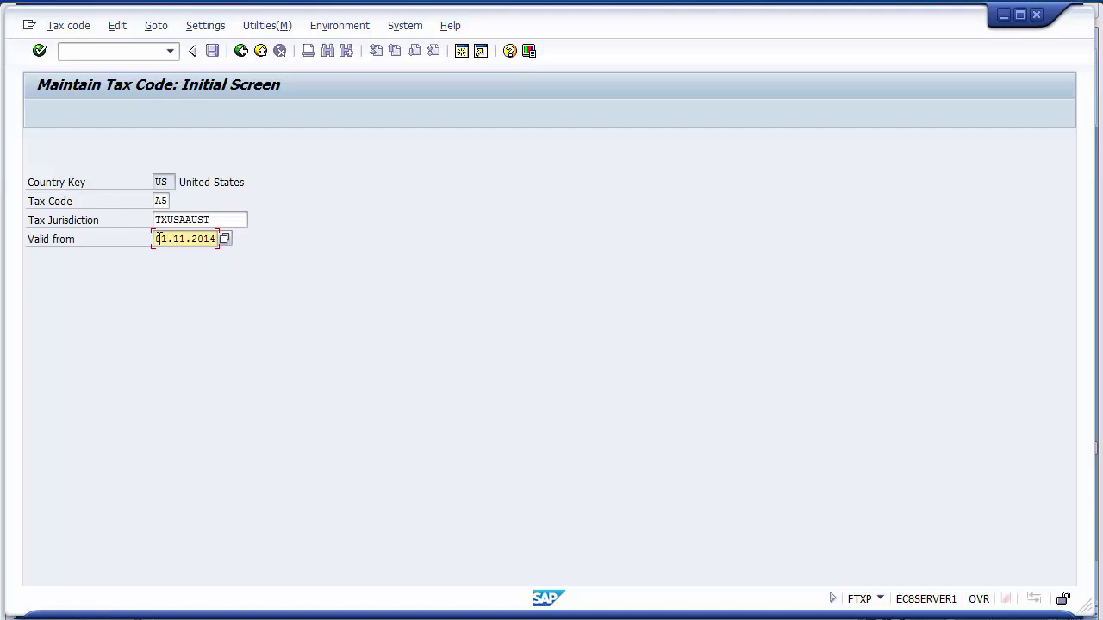
{"action": "type", "text": ".10"}
{"action": "left_click", "coordinate": [39, 51]}
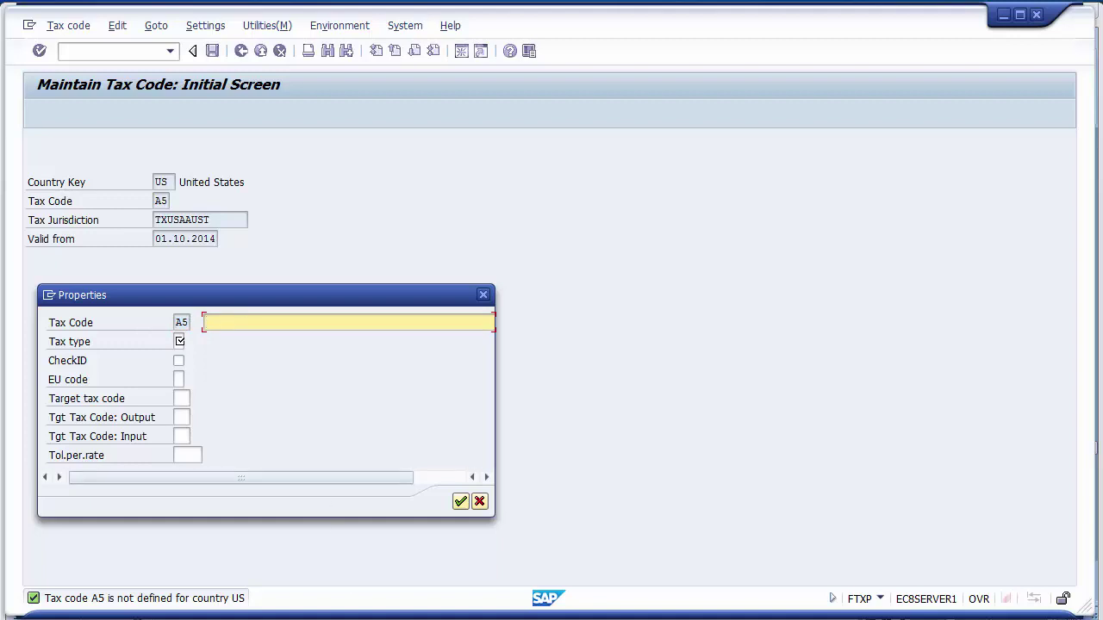
Copy the description 'SALES Tax charged by the company (5%)' from the slide into Properties
{"action": "key", "text": "alt+Tab"}
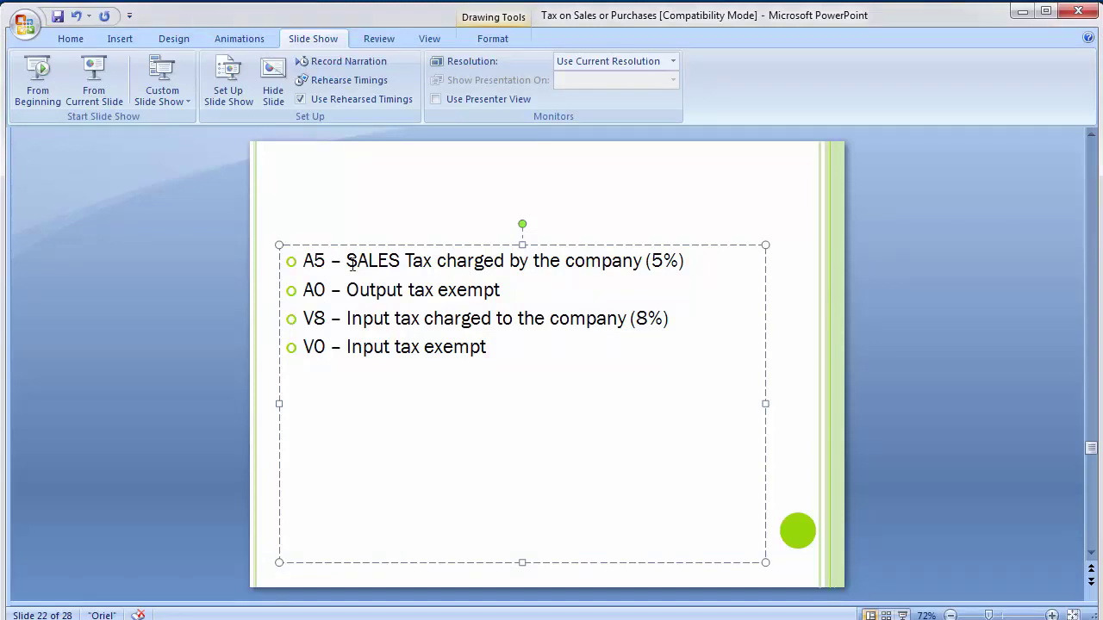
{"action": "left_click", "coordinate": [350, 259]}
{"action": "left_click_drag", "start_coordinate": [359, 256], "coordinate": [694, 250]}
{"action": "key", "text": "ctrl+c"}
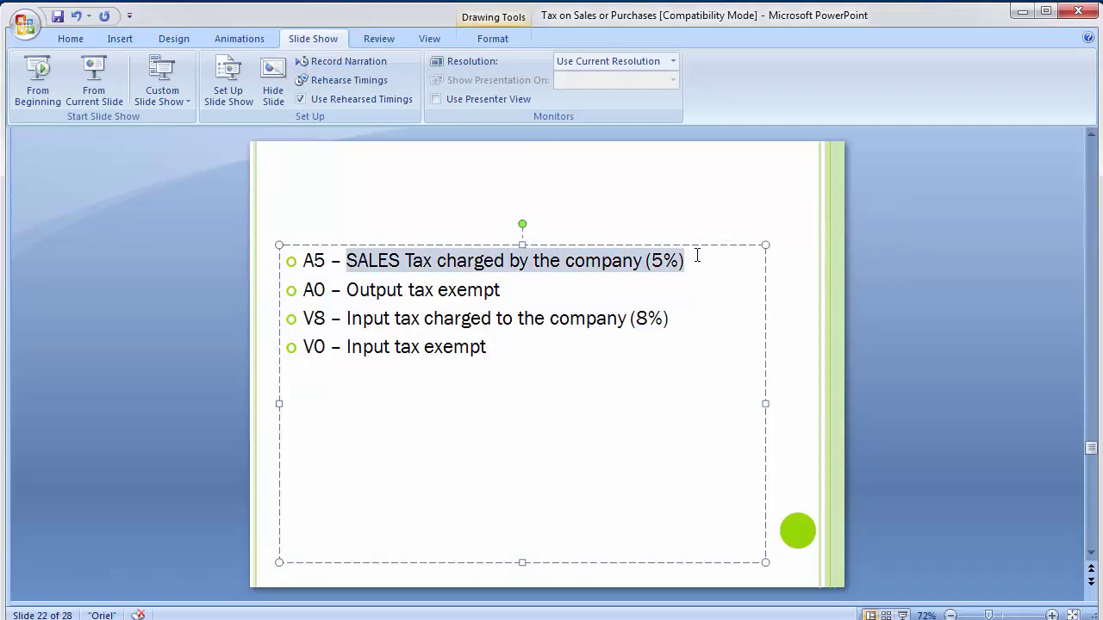
{"action": "key", "text": "alt+Tab"}
{"action": "key", "text": "ctrl+v"}
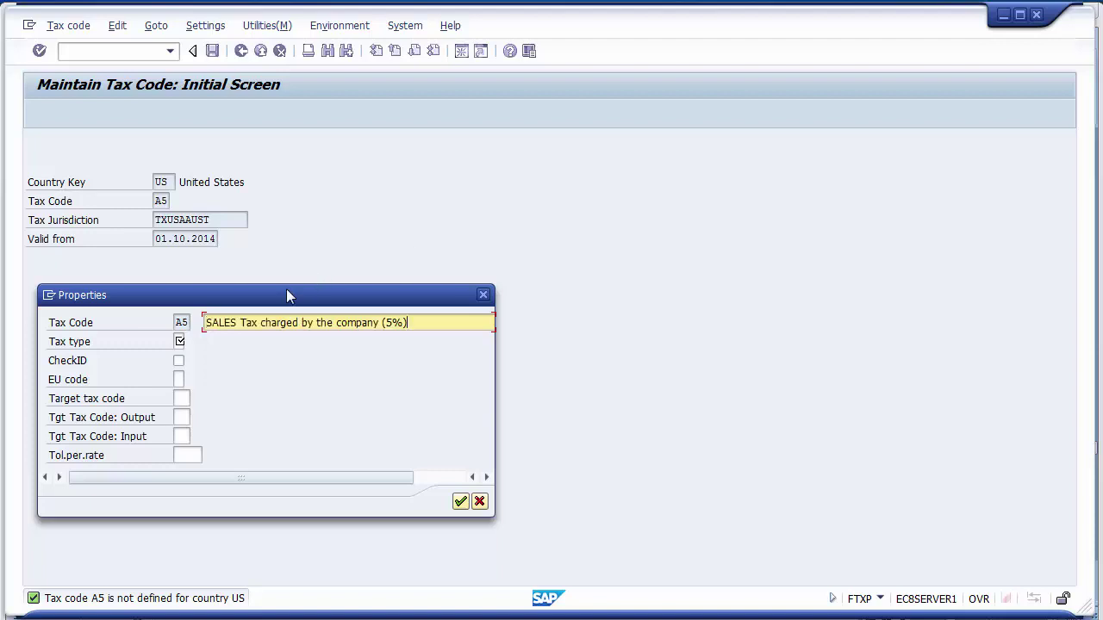
Set tax type A (Output tax) for tax code A5 and confirm the properties
{"action": "left_click", "coordinate": [178, 341]}
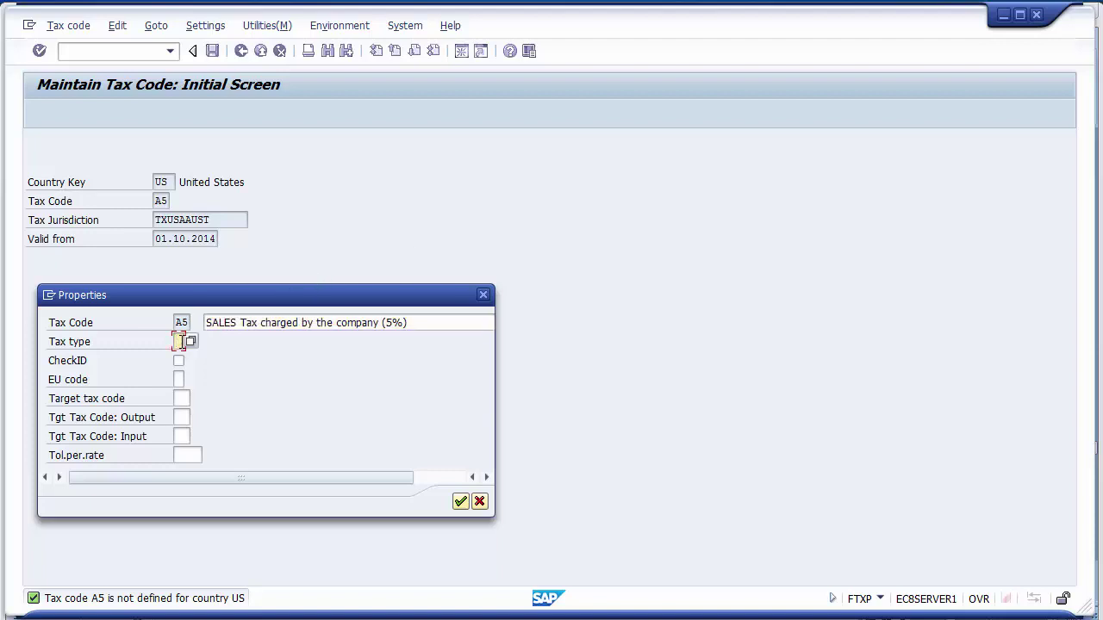
{"action": "left_click", "coordinate": [191, 343]}
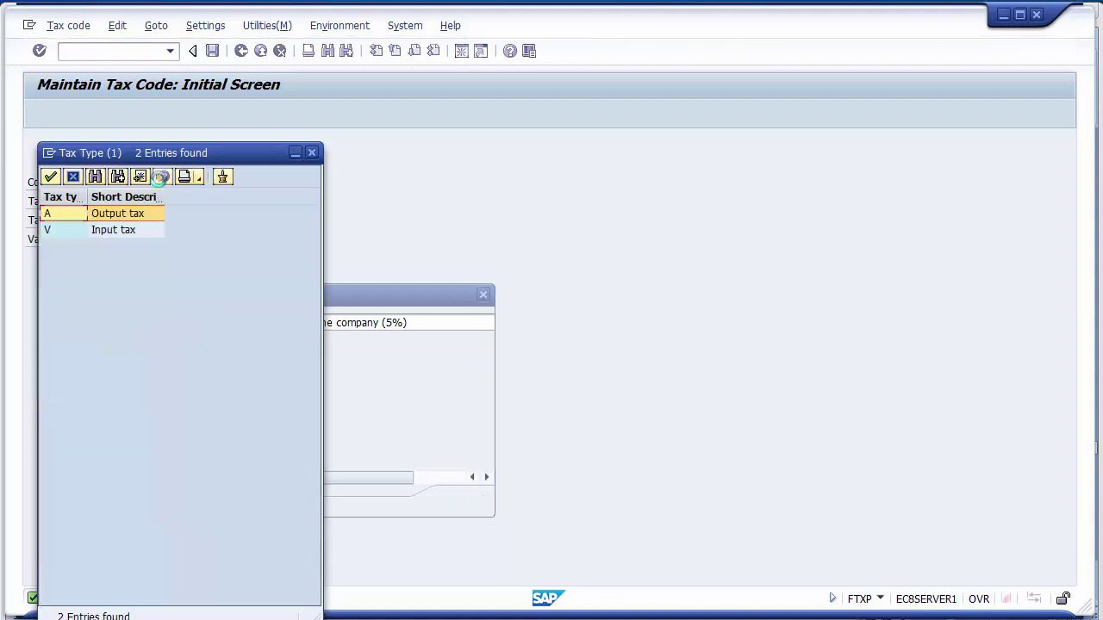
{"action": "left_click_drag", "start_coordinate": [145, 163], "coordinate": [550, 134]}
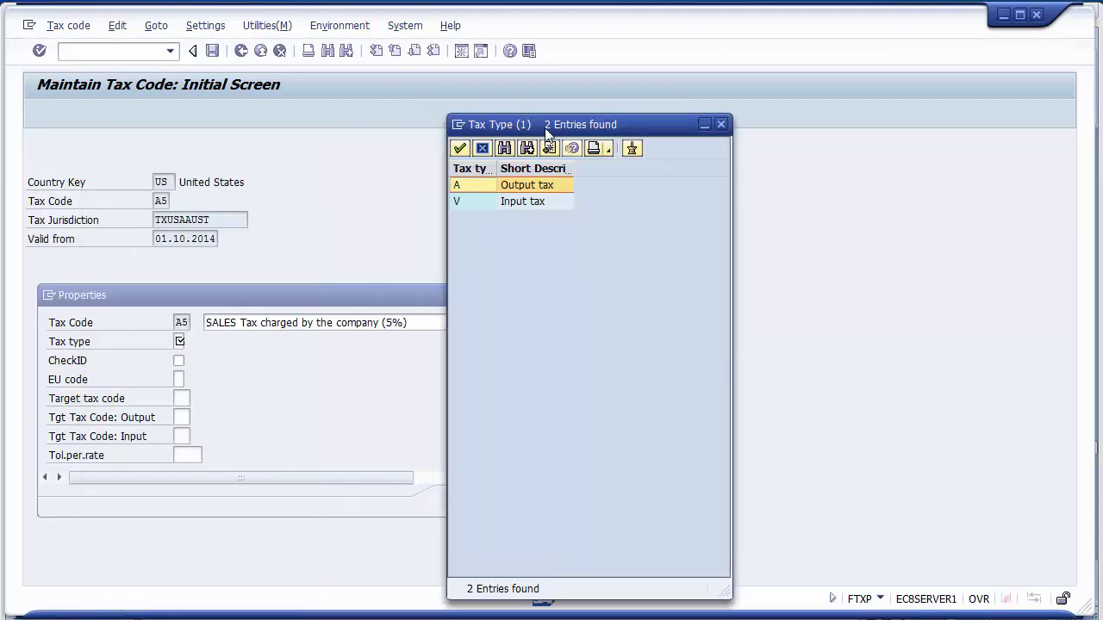
{"action": "double_click", "coordinate": [481, 193]}
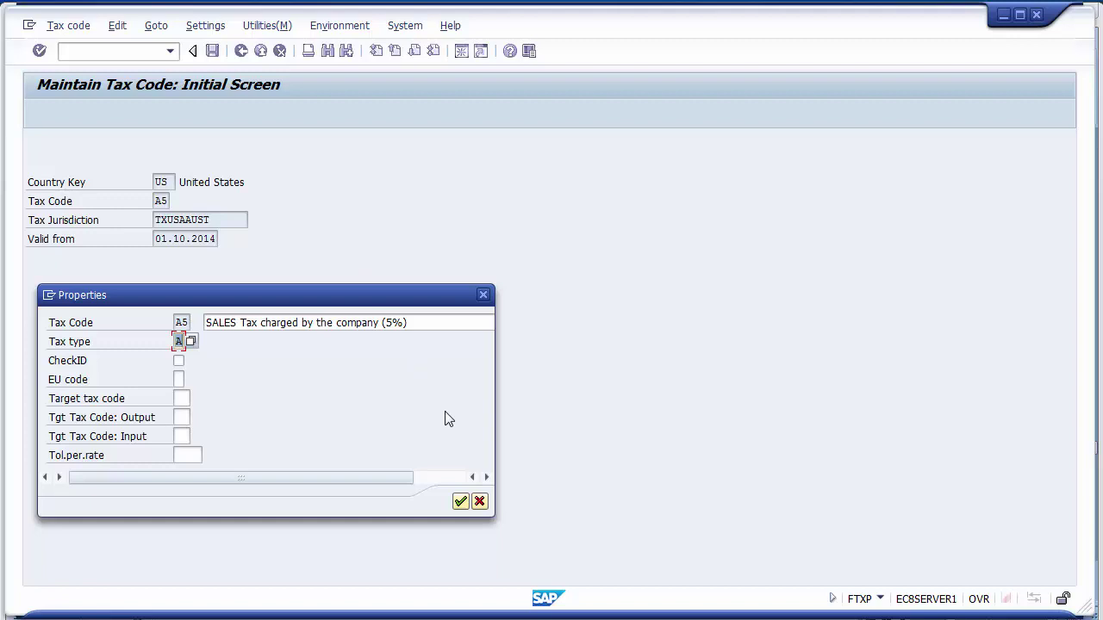
{"action": "left_click", "coordinate": [460, 502]}
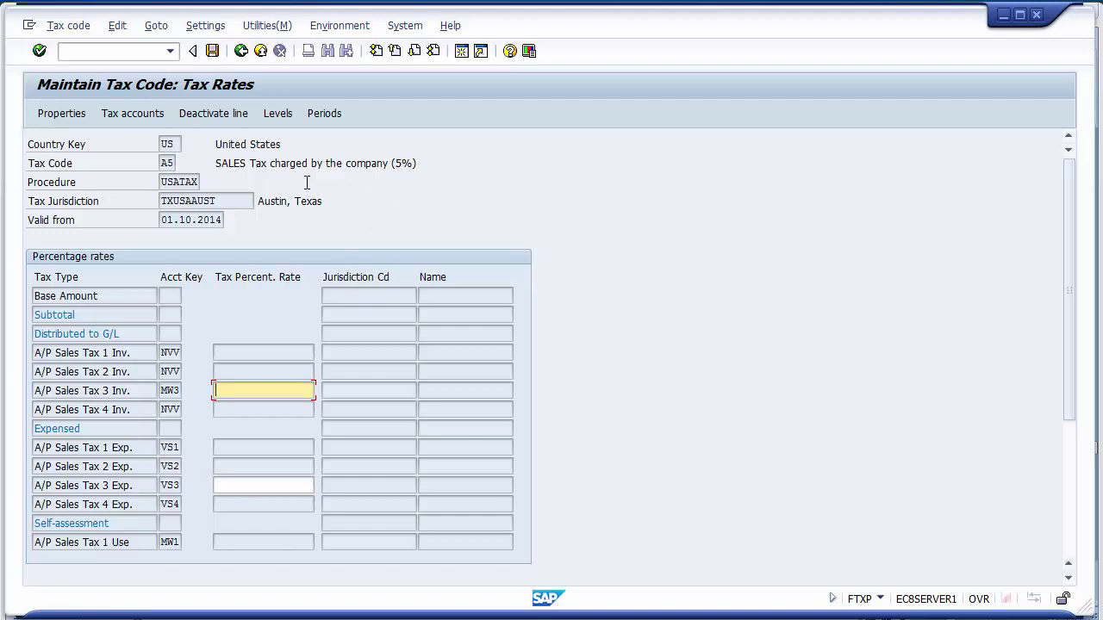
Enter a 5 percent rate on the A/R Sales Tax 3 (MW3) row
{"action": "key", "text": "Page_Down"}
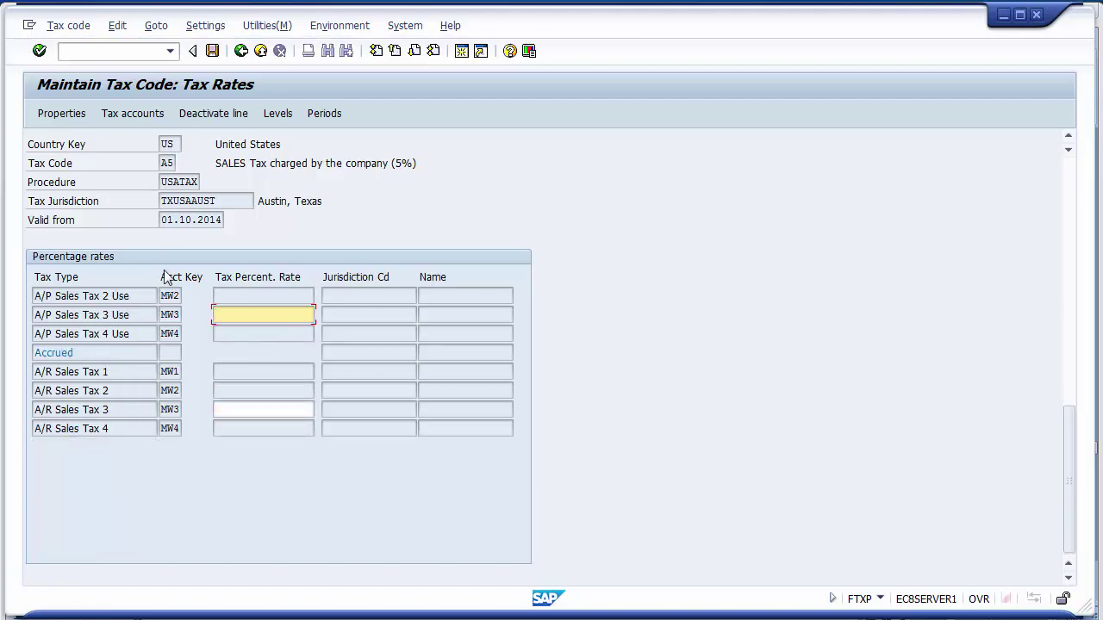
{"action": "left_click", "coordinate": [227, 409]}
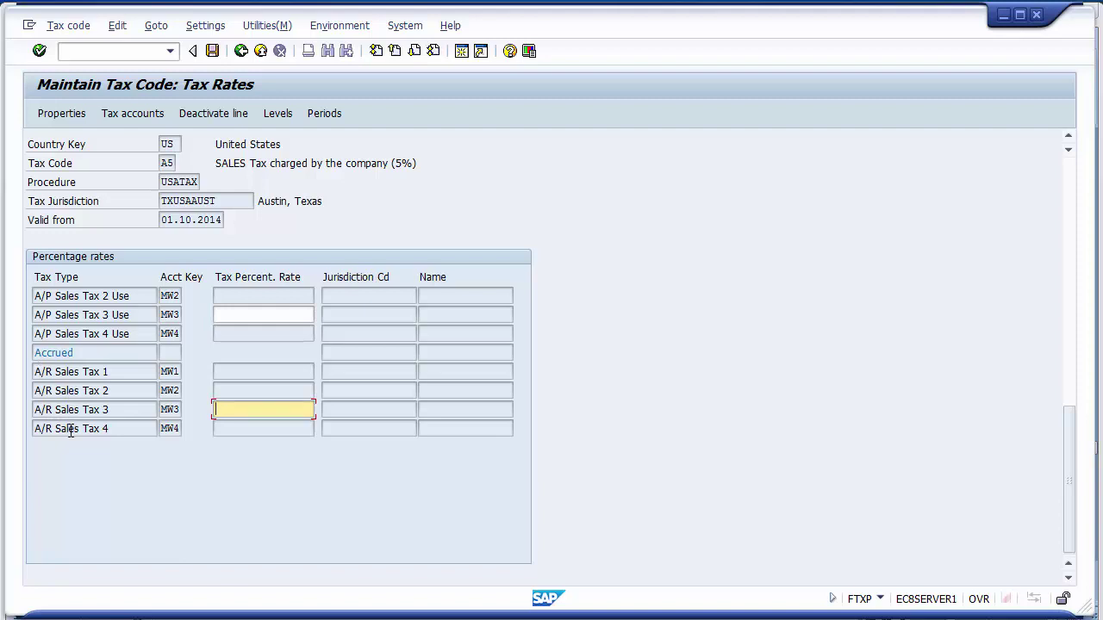
{"action": "left_click", "coordinate": [177, 411]}
{"action": "left_click", "coordinate": [242, 407]}
{"action": "left_click", "coordinate": [169, 409]}
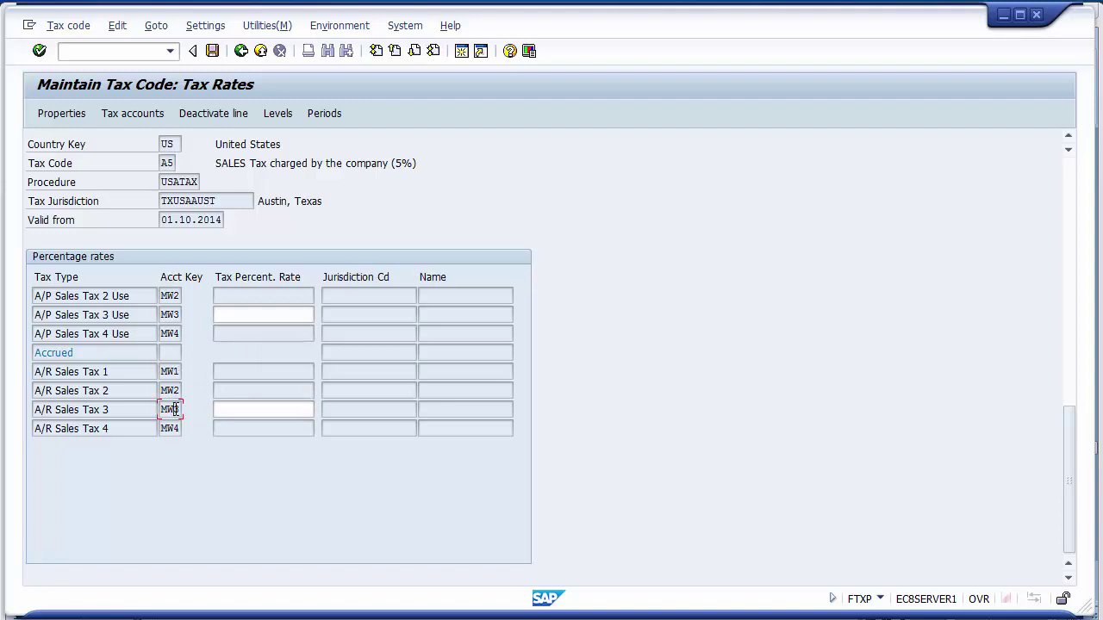
{"action": "left_click", "coordinate": [222, 409]}
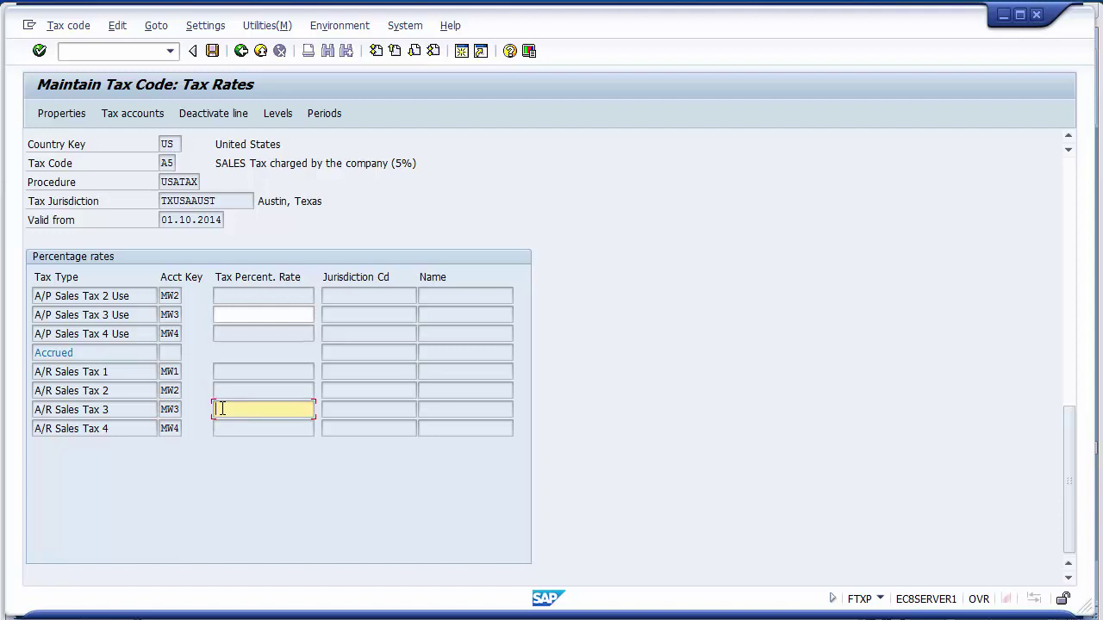
{"action": "type", "text": "5"}
{"action": "key", "text": "Return"}
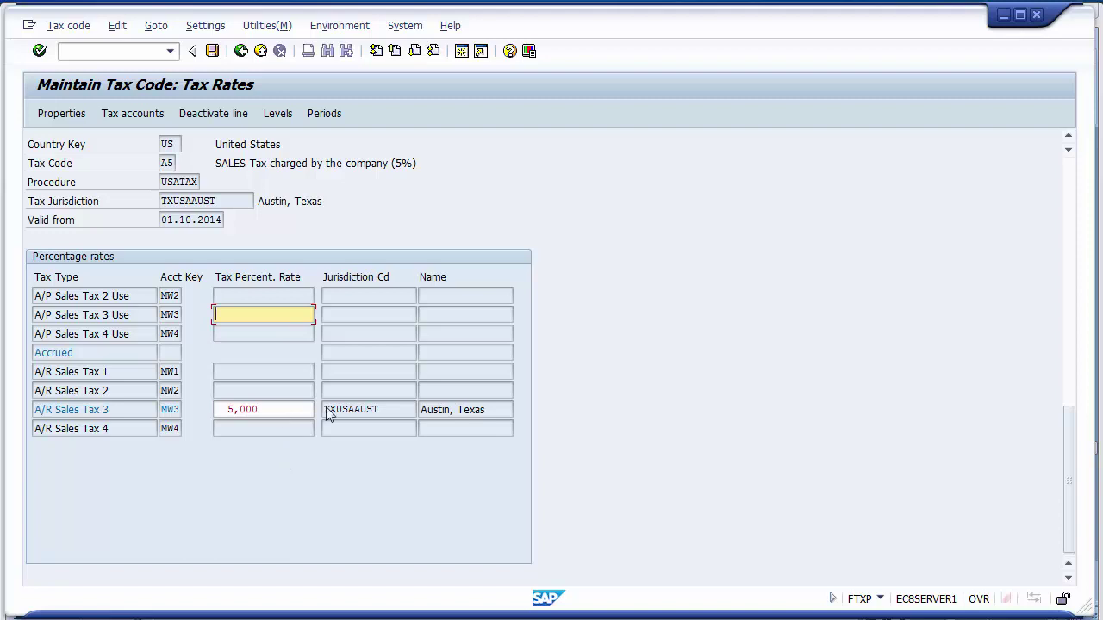
Check the row's TXUSAAUST Austin, Texas jurisdiction and save tax code A5
{"action": "left_click_drag", "start_coordinate": [399, 411], "coordinate": [323, 412]}
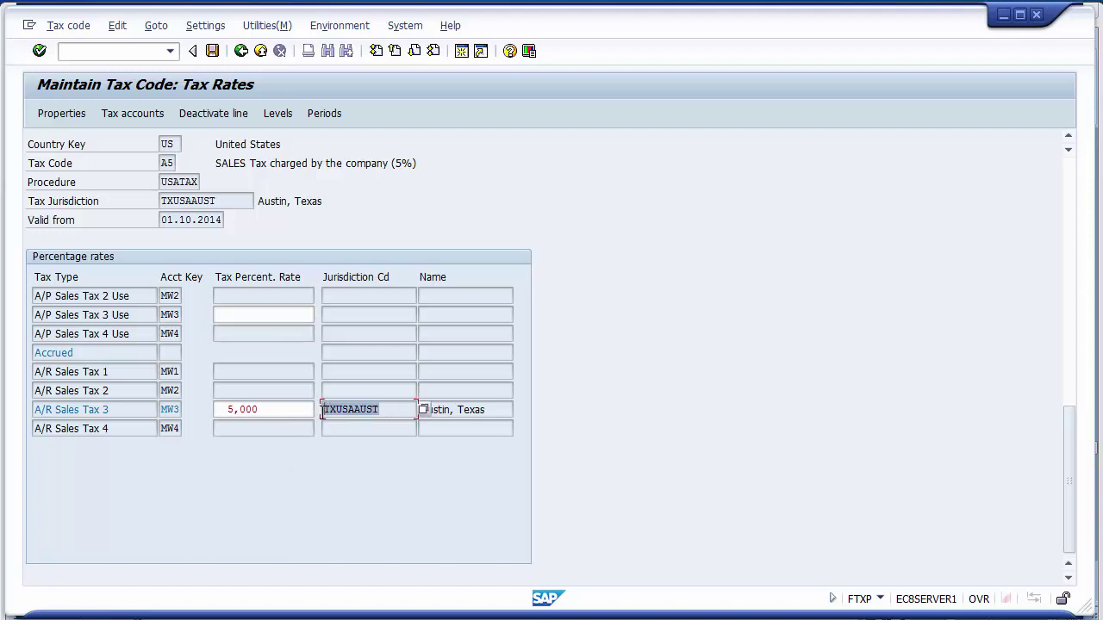
{"action": "left_click", "coordinate": [497, 410]}
{"action": "left_click_drag", "start_coordinate": [487, 410], "coordinate": [421, 412]}
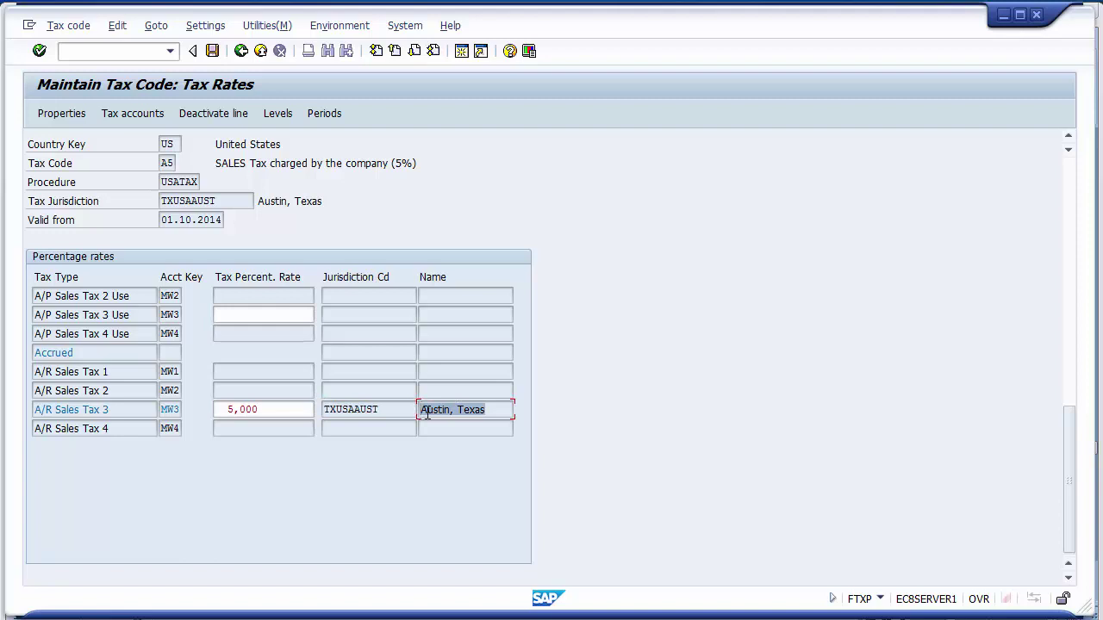
{"action": "left_click", "coordinate": [502, 411]}
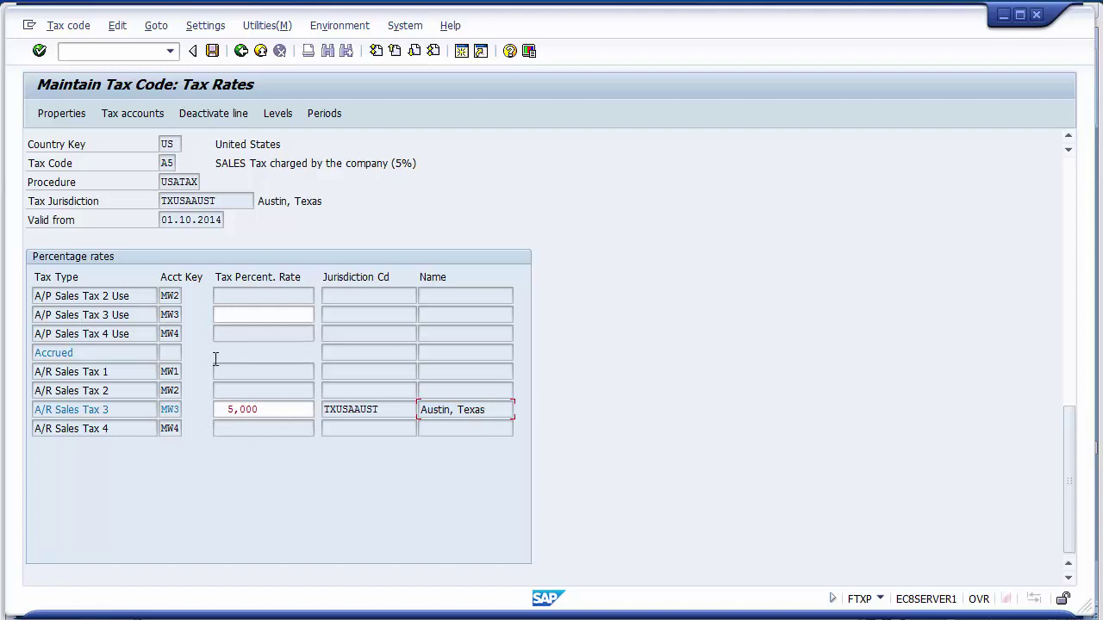
{"action": "left_click", "coordinate": [212, 51]}
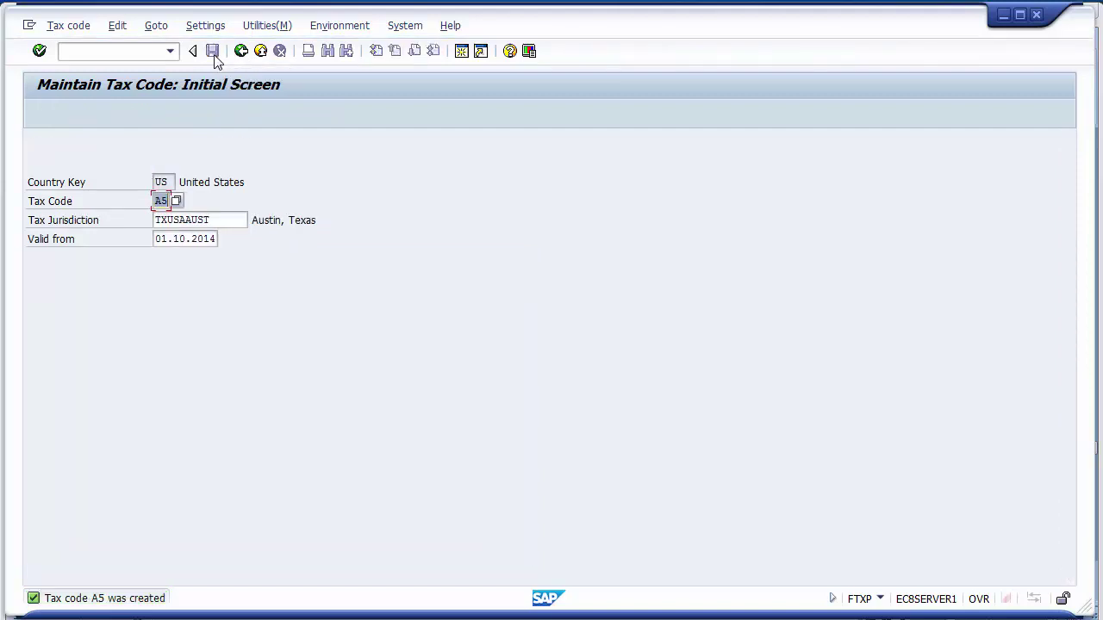
Look up the next tax code, A0, on the PowerPoint tax code slide
{"action": "left_click", "coordinate": [161, 201]}
{"action": "left_click", "coordinate": [383, 616]}
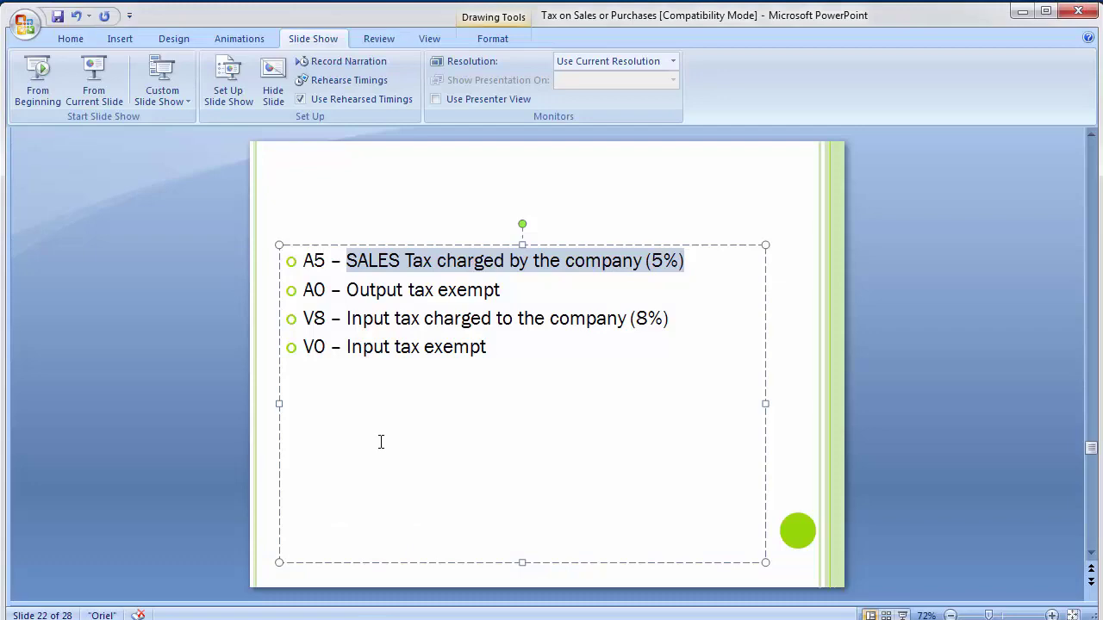
{"action": "left_click", "coordinate": [322, 290]}
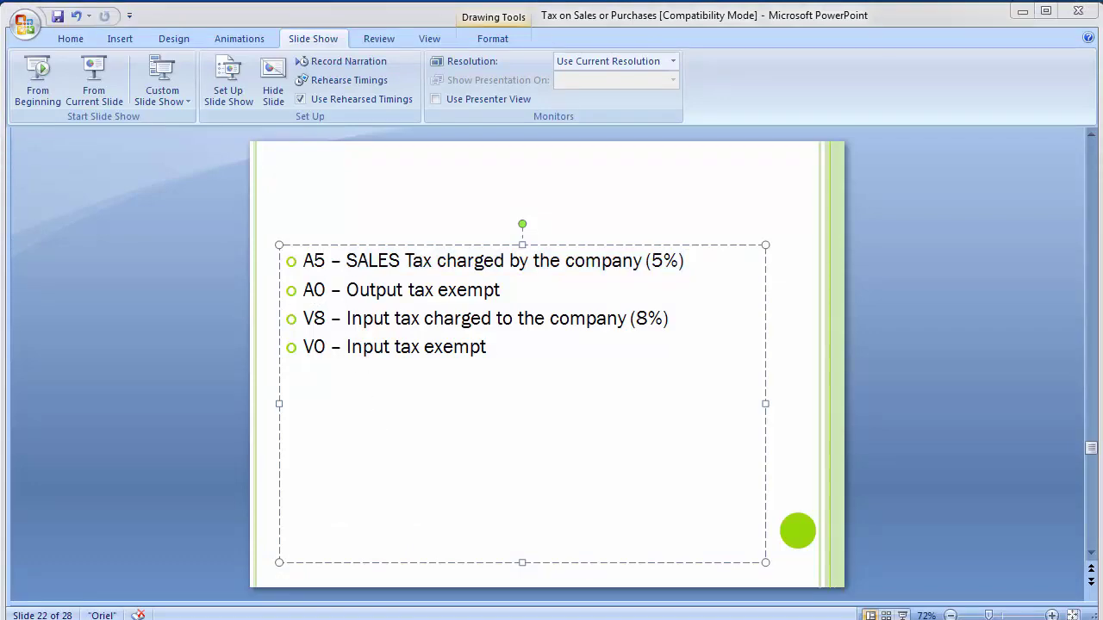
{"action": "left_click", "coordinate": [394, 561]}
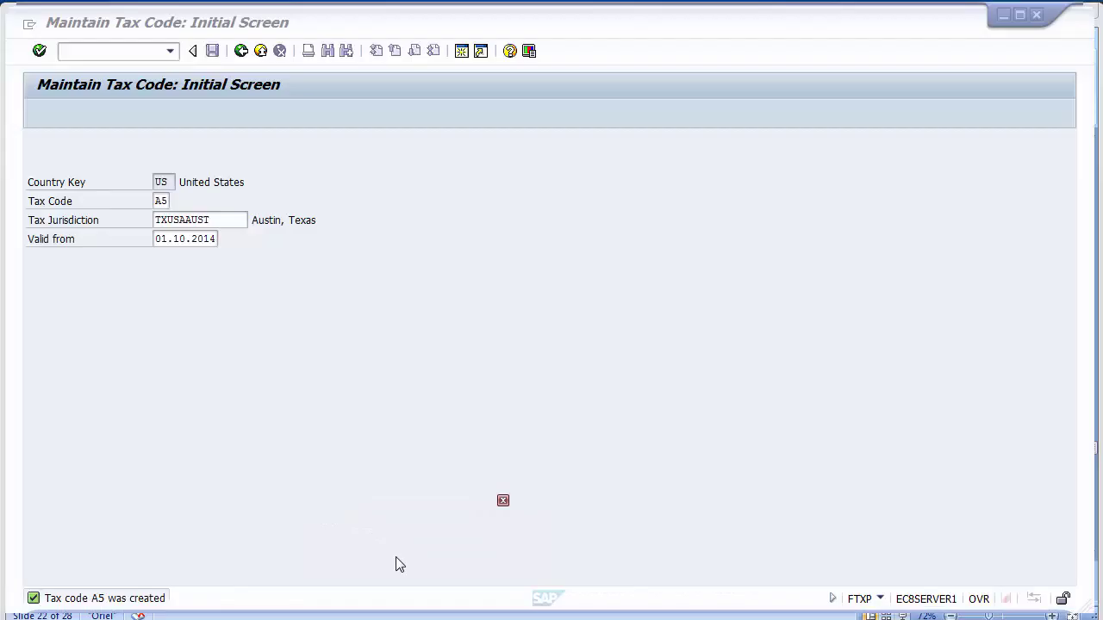
Enter tax code A0 for TXUSAAUST, open its properties, and select 'Output tax exempt' on the slide
{"action": "left_click", "coordinate": [169, 202]}
{"action": "key", "text": "BackSpace"}
{"action": "type", "text": "0"}
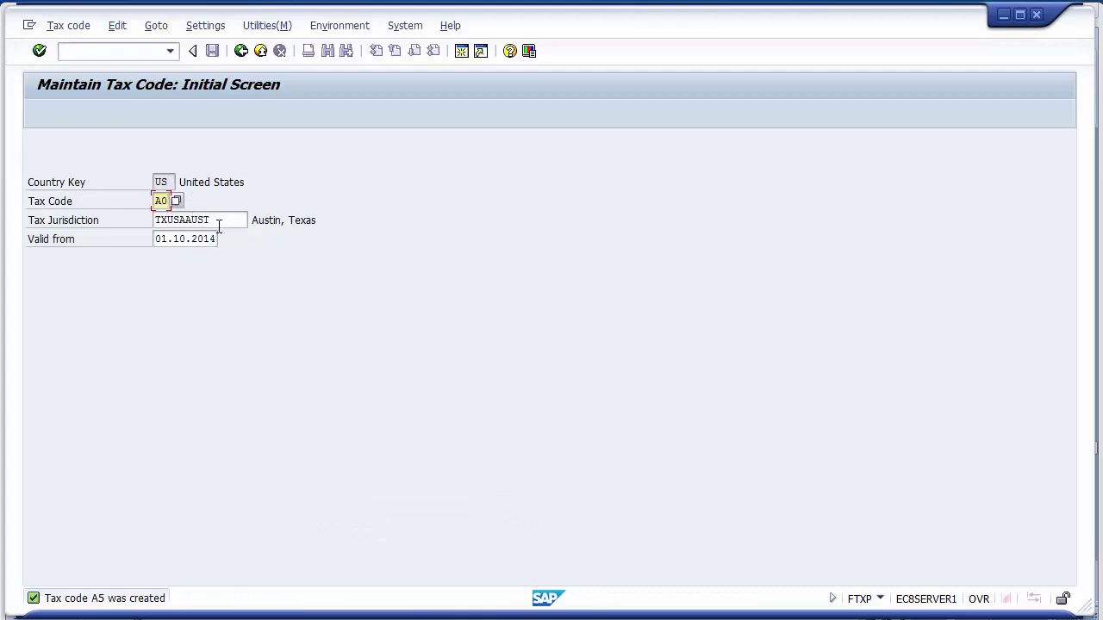
{"action": "left_click", "coordinate": [222, 225]}
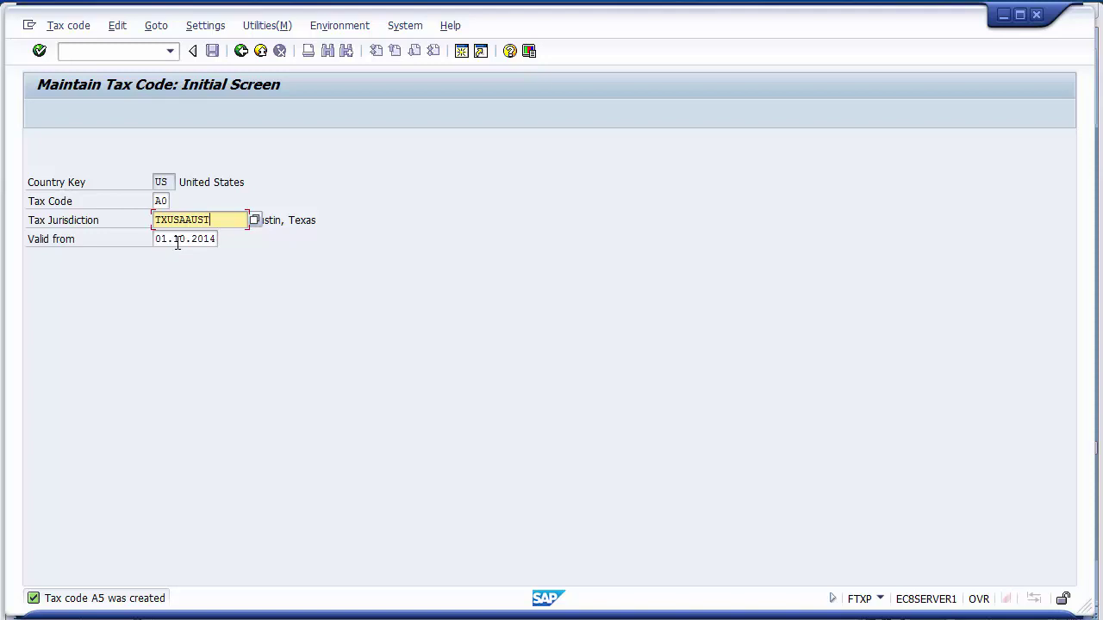
{"action": "key", "text": "Return"}
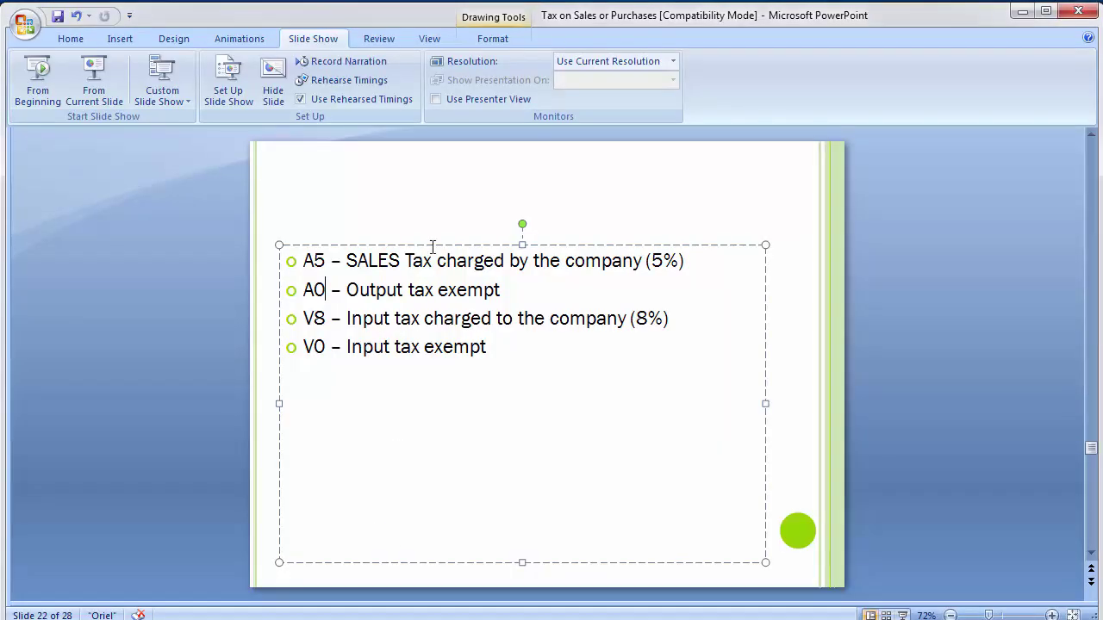
{"action": "left_click_drag", "start_coordinate": [347, 291], "coordinate": [499, 293]}
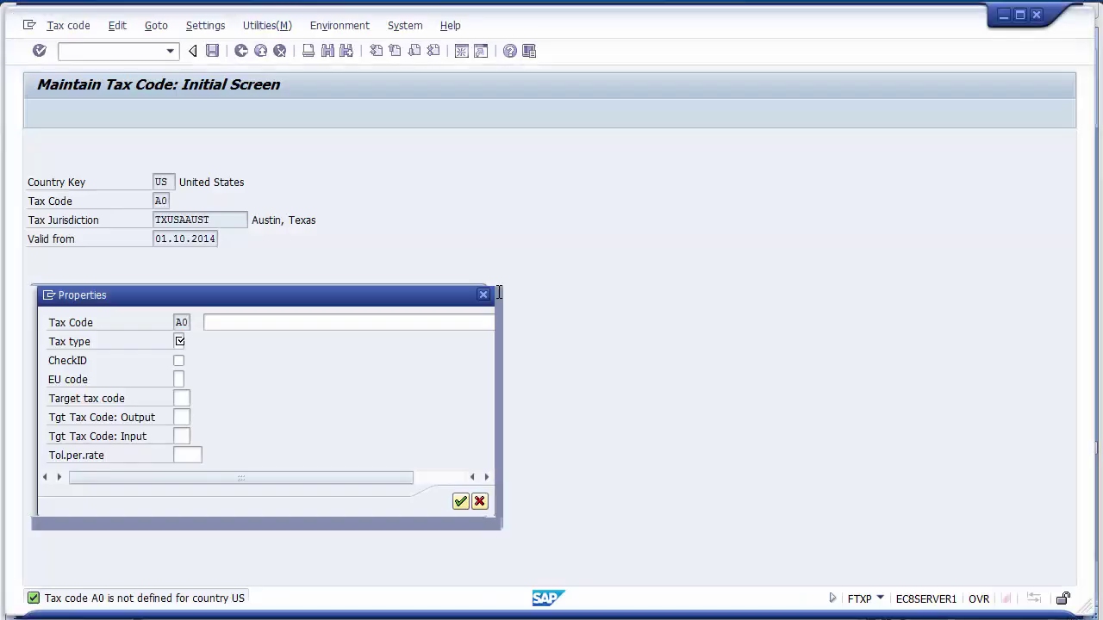
Paste 'Output tax exempt' as A0's description, choose tax type A (output tax), and confirm
{"action": "type", "text": "Output tax exempt"}
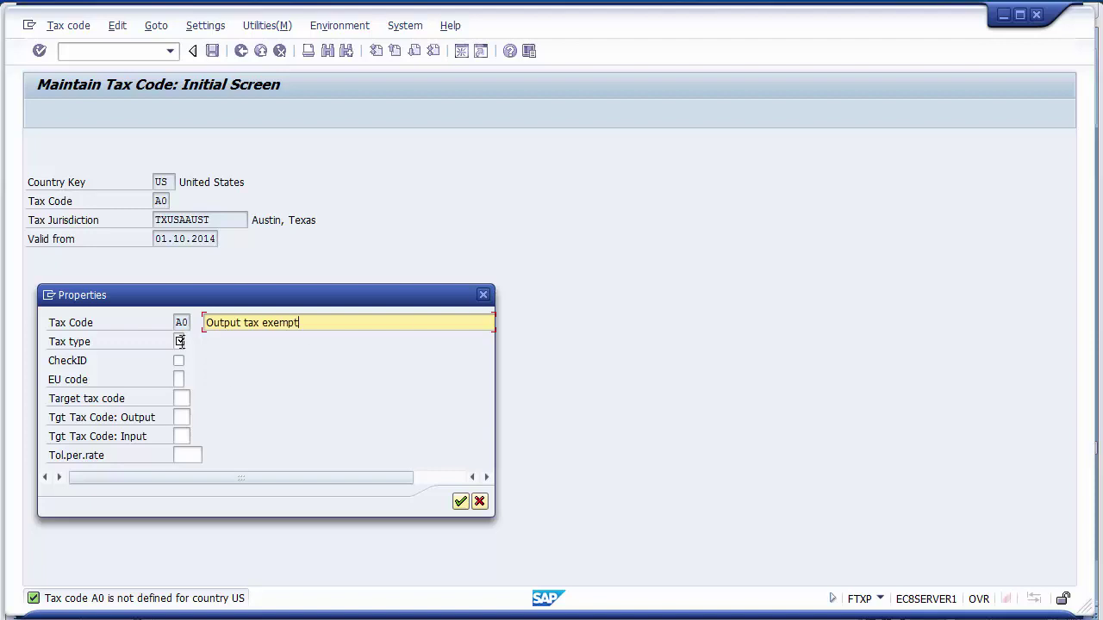
{"action": "left_click", "coordinate": [179, 342]}
{"action": "left_click", "coordinate": [191, 342]}
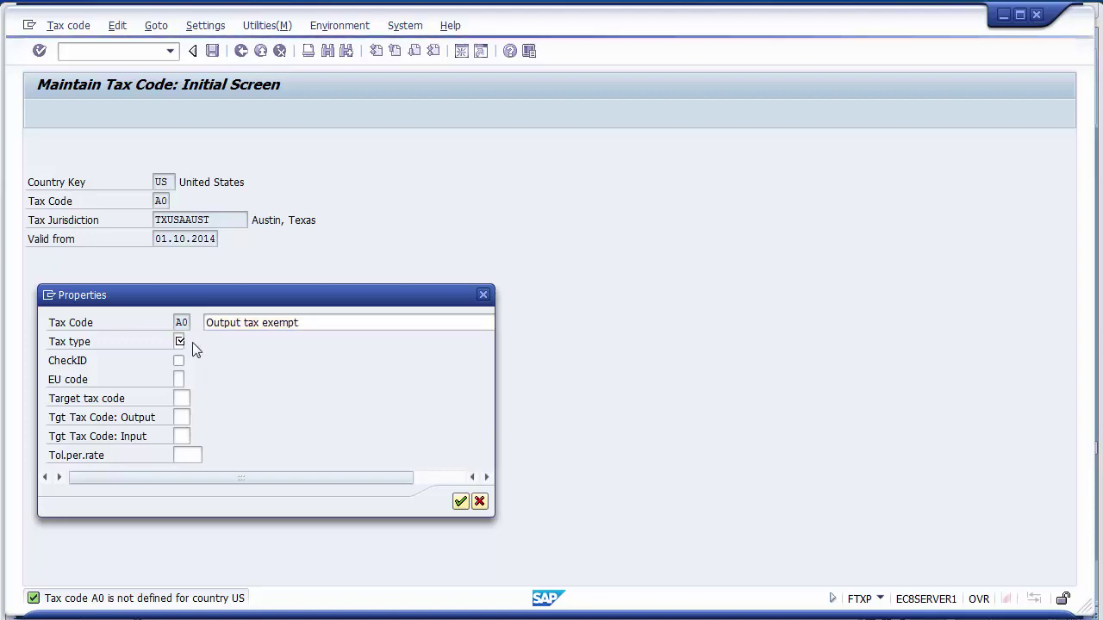
{"action": "key", "text": "F4"}
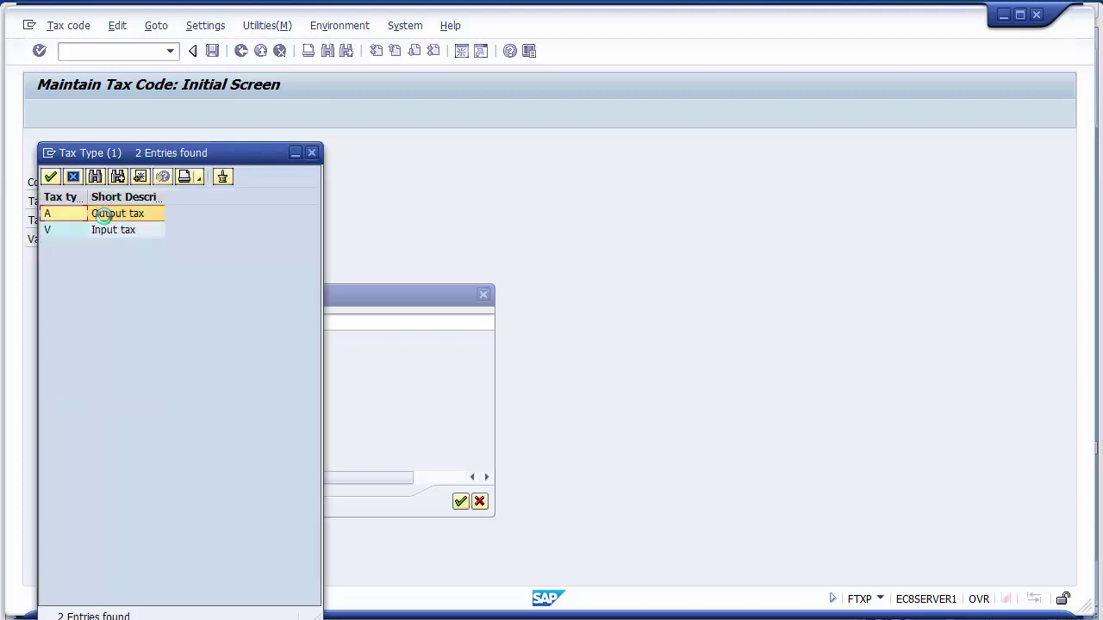
{"action": "double_click", "coordinate": [101, 216]}
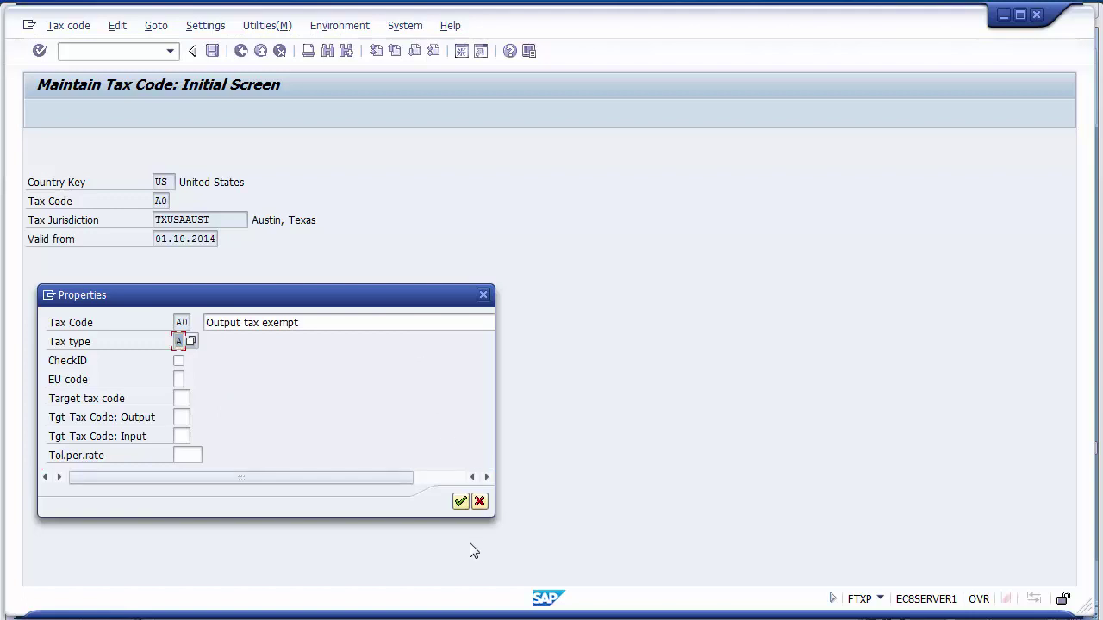
{"action": "left_click", "coordinate": [460, 502]}
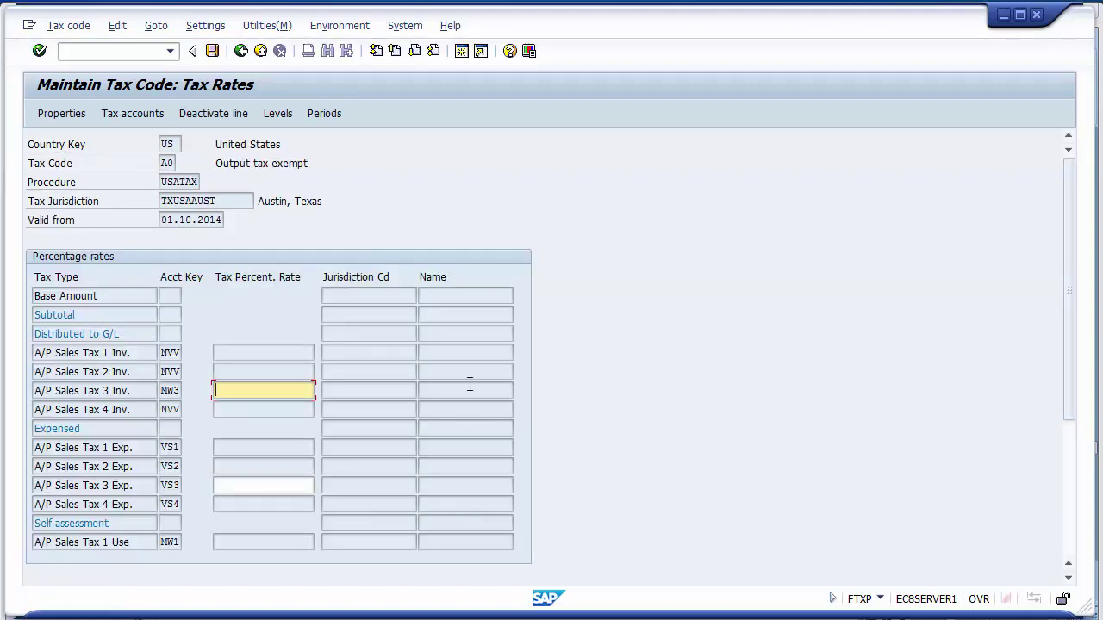
Give A0 a 0 rate on A/R Sales Tax 3 for TXUSAAUST (Austin, Texas) and save it
{"action": "scroll", "coordinate": [260, 417], "scroll_direction": "down", "scroll_amount": 5}
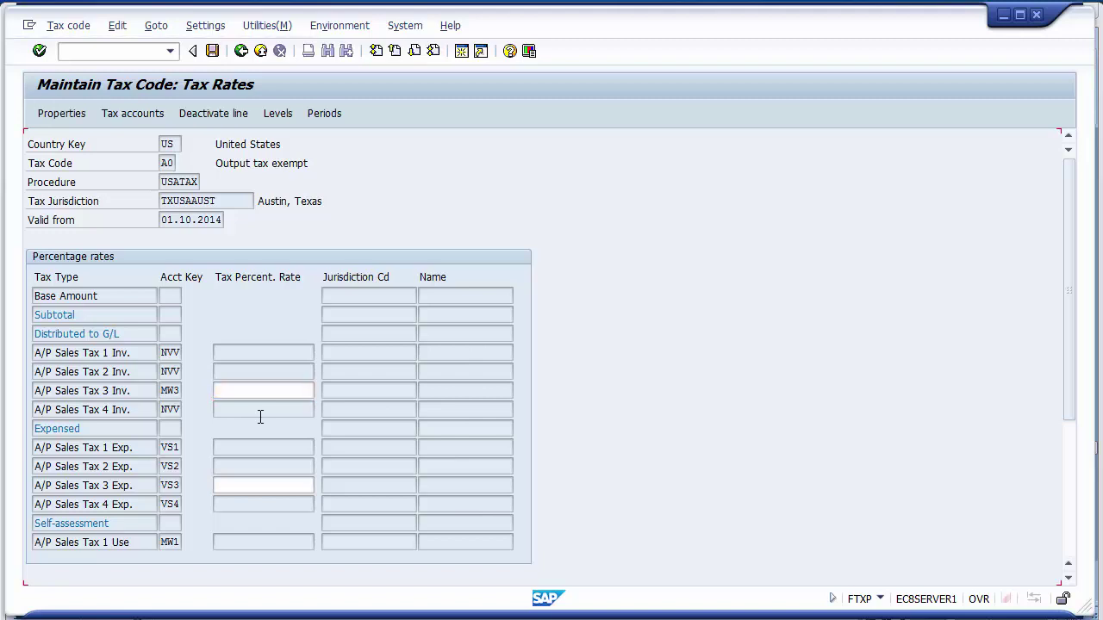
{"action": "left_click", "coordinate": [260, 411]}
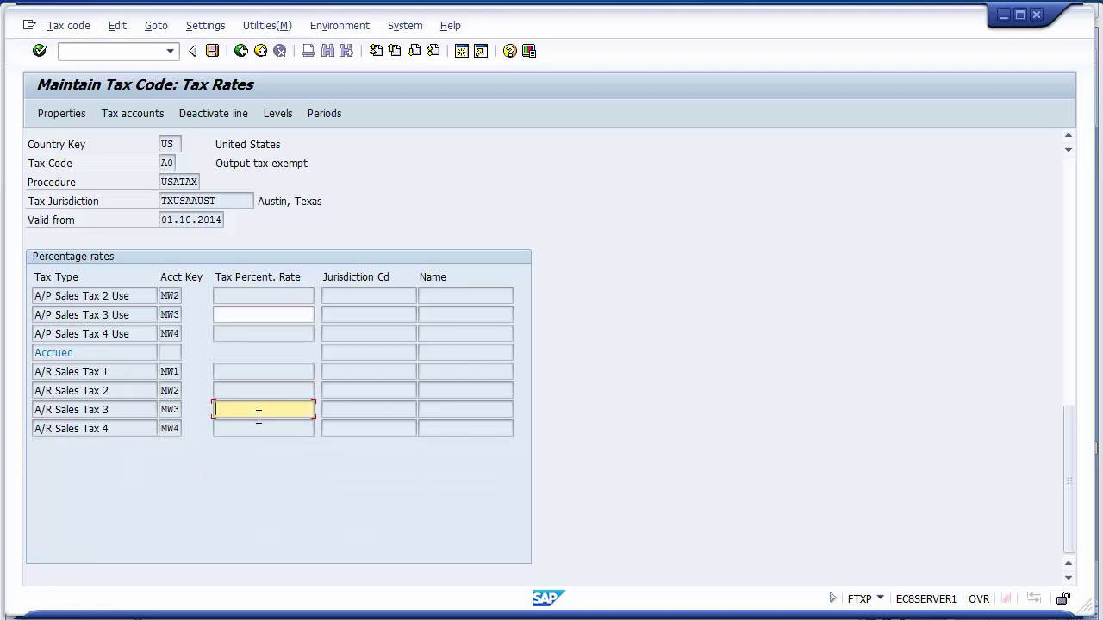
{"action": "type", "text": "0"}
{"action": "left_click", "coordinate": [40, 51]}
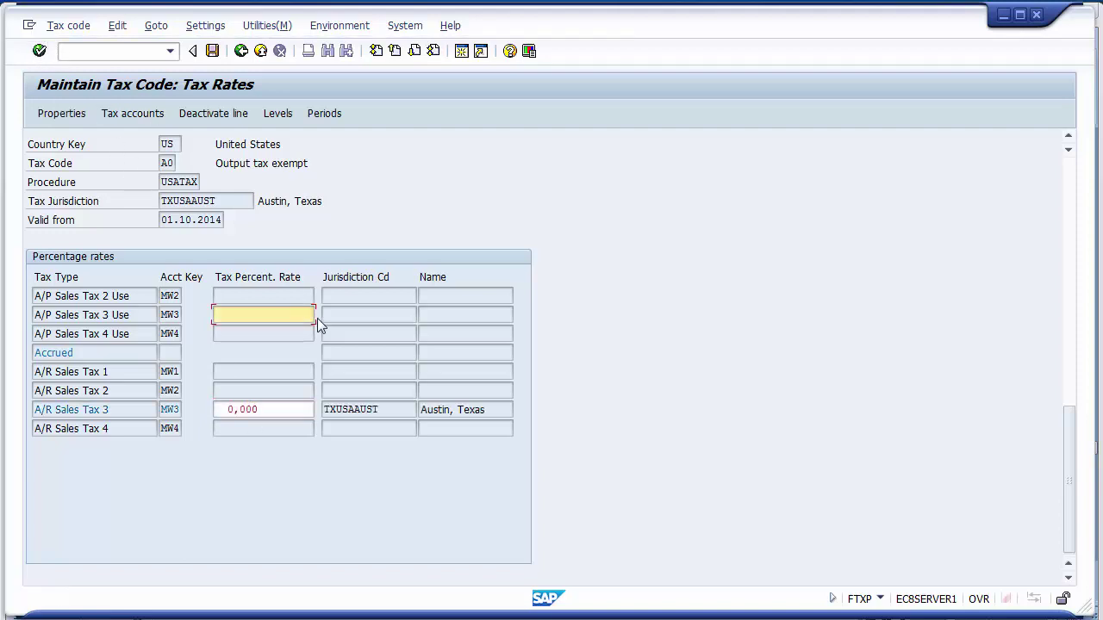
{"action": "left_click", "coordinate": [396, 405]}
{"action": "left_click", "coordinate": [457, 410]}
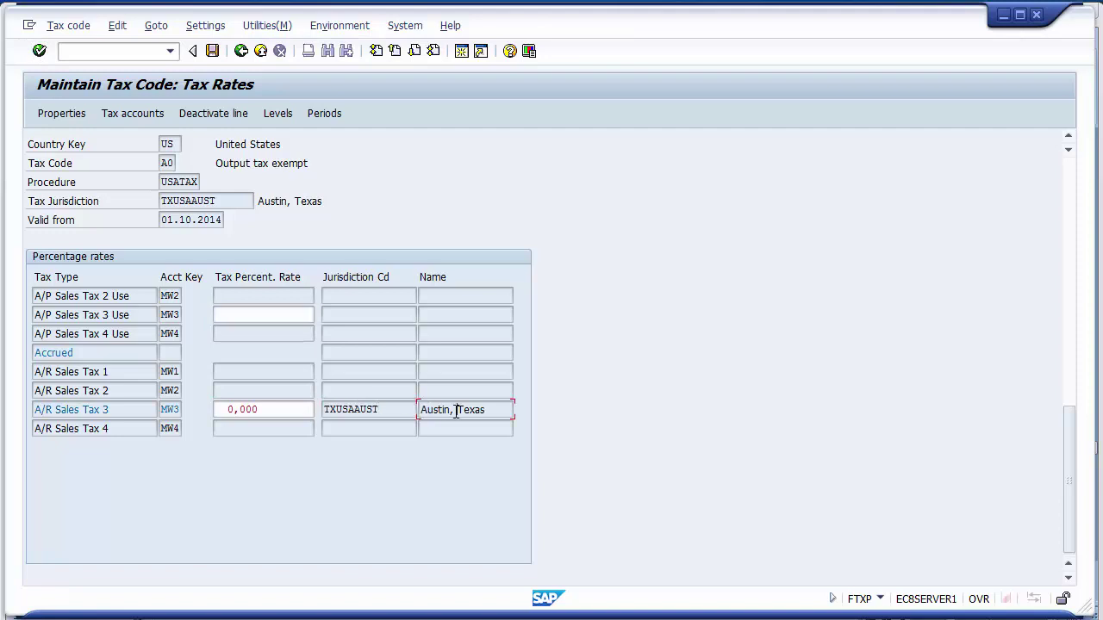
{"action": "left_click", "coordinate": [212, 52]}
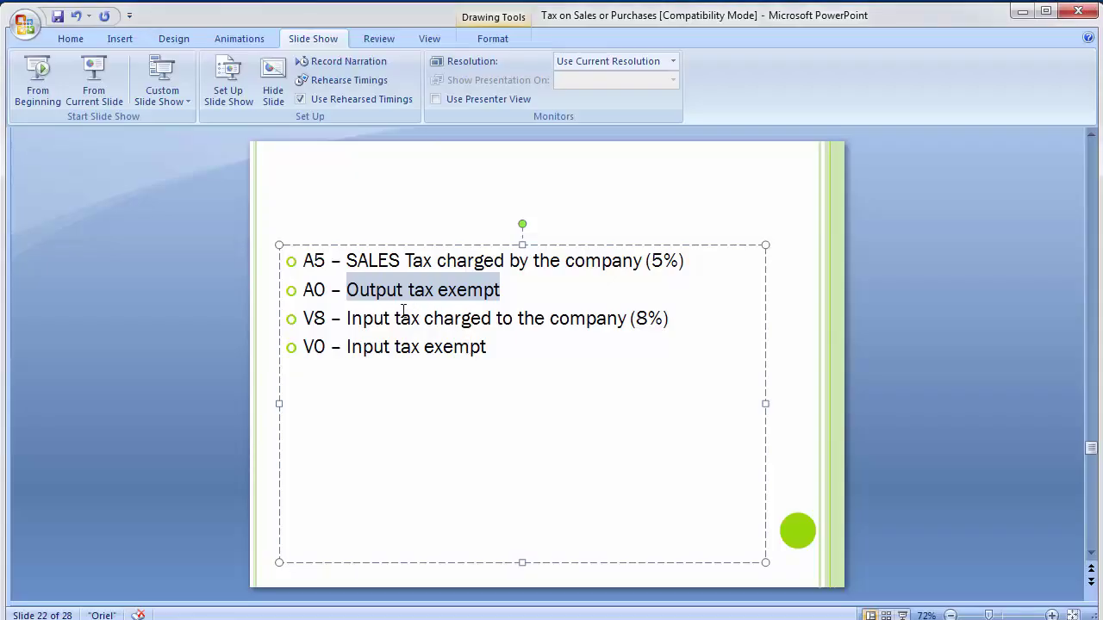
Review the V8 entry on the slide, then return to the SAP tax code screen
{"action": "left_click", "coordinate": [389, 317]}
{"action": "left_click_drag", "start_coordinate": [303, 318], "coordinate": [326, 318]}
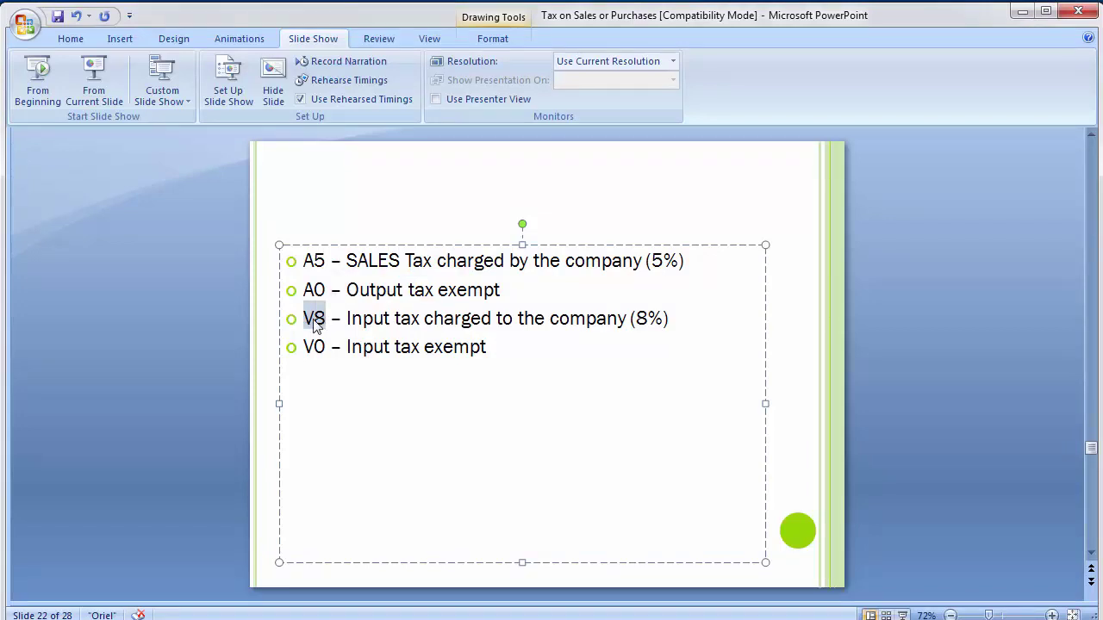
{"action": "left_click", "coordinate": [314, 319]}
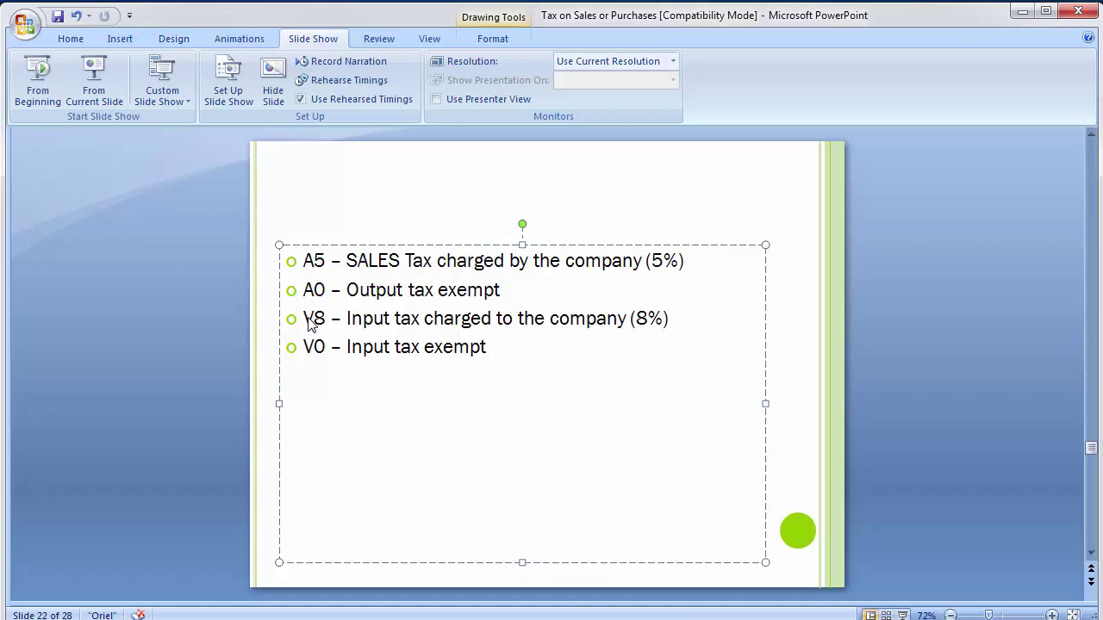
{"action": "left_click", "coordinate": [185, 359]}
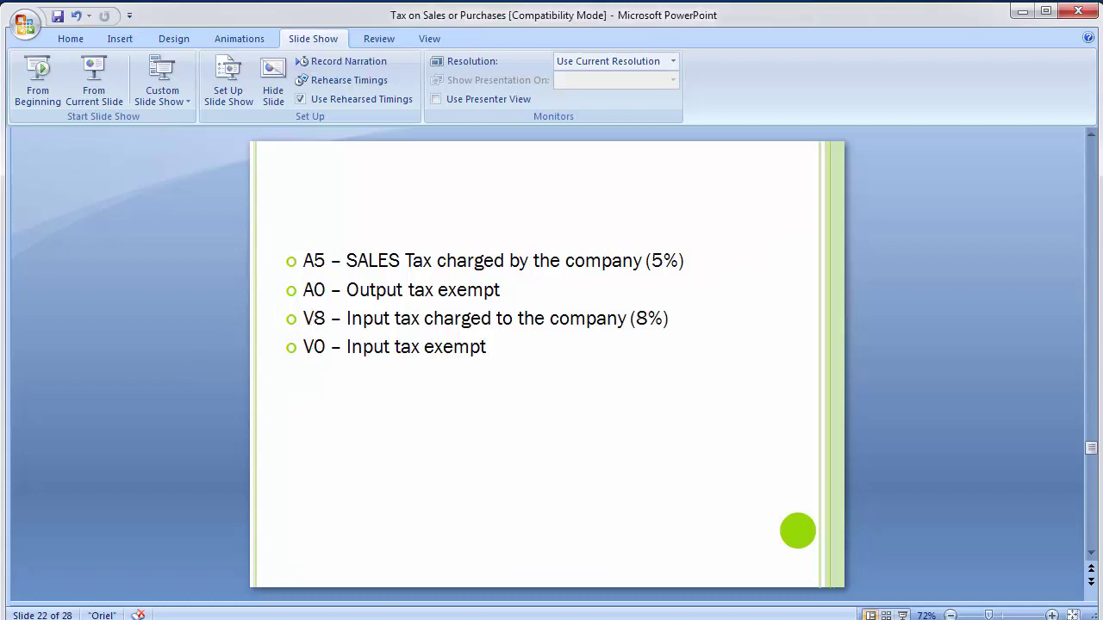
{"action": "left_click", "coordinate": [409, 568]}
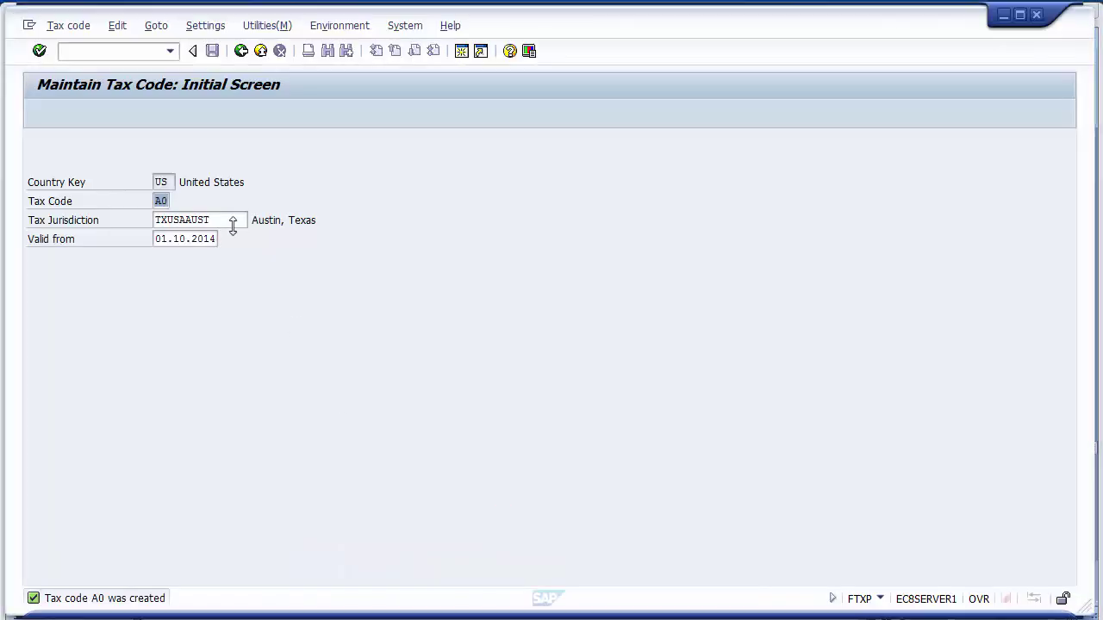
Enter tax code V8 on the initial screen and open its properties
{"action": "type", "text": "V"}
{"action": "left_click", "coordinate": [178, 214]}
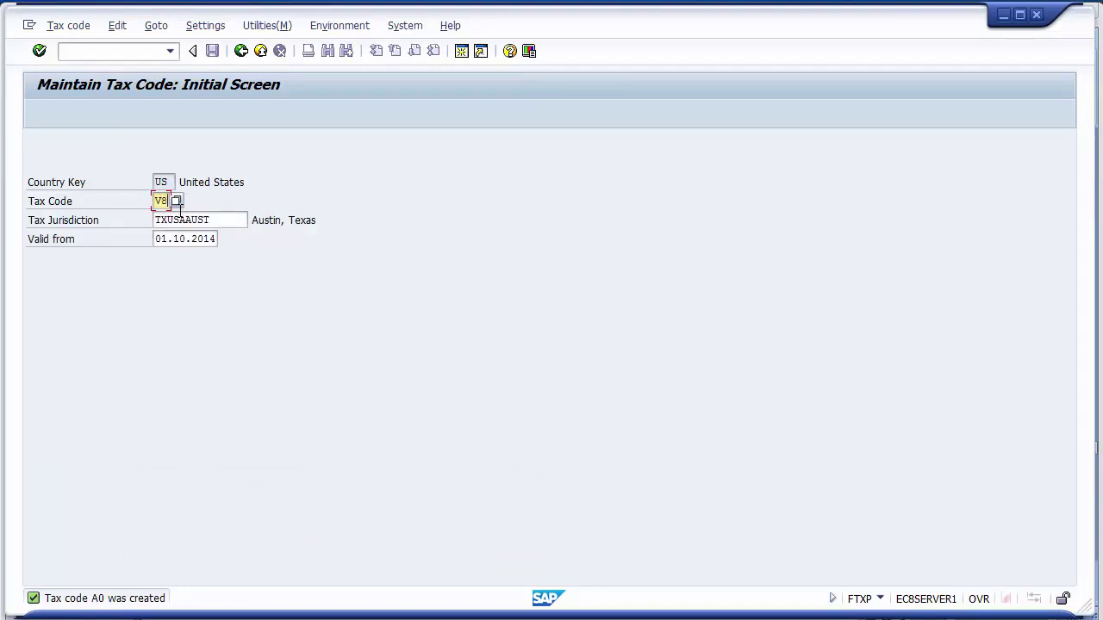
{"action": "left_click", "coordinate": [217, 222]}
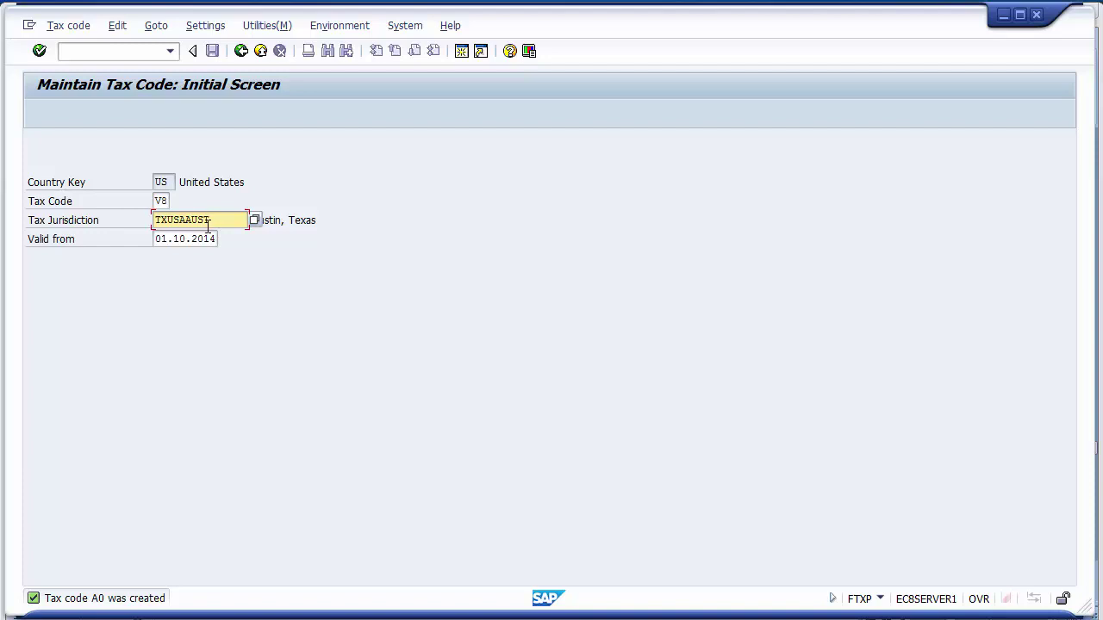
{"action": "left_click", "coordinate": [188, 239]}
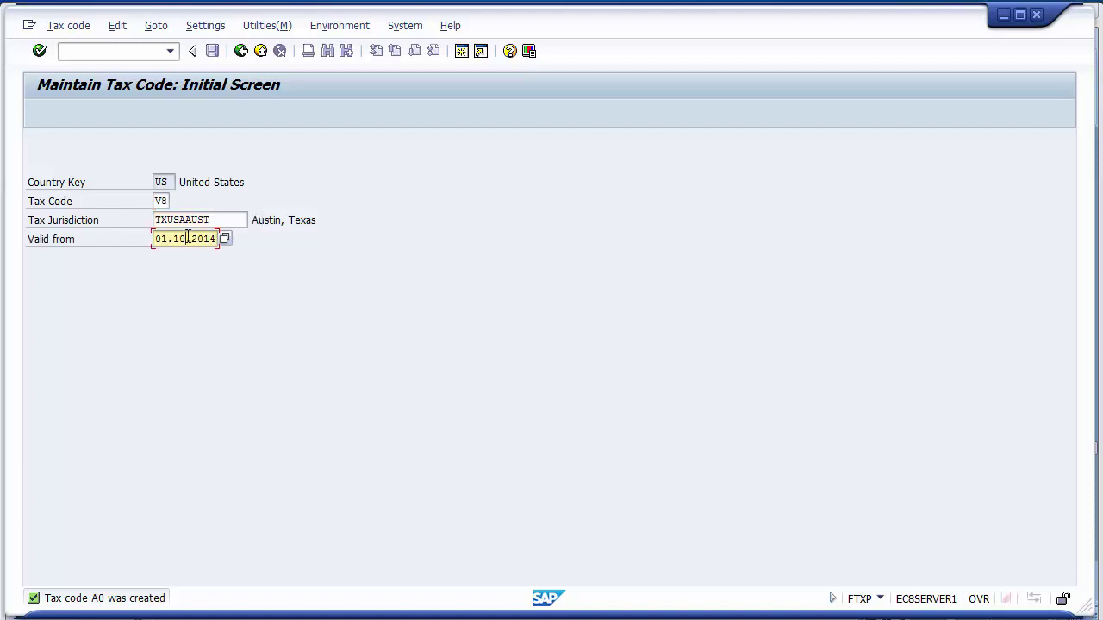
{"action": "key", "text": "Return"}
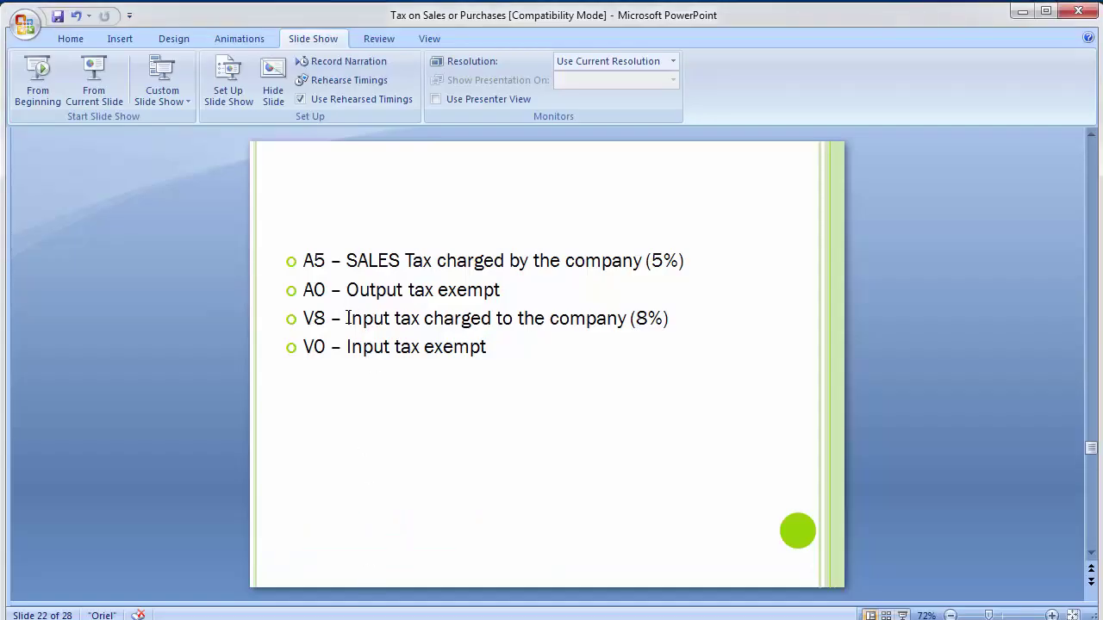
Describe V8 as 'Input tax charged to the company (8%)' with tax type V and confirm
{"action": "left_click_drag", "start_coordinate": [348, 317], "coordinate": [678, 317]}
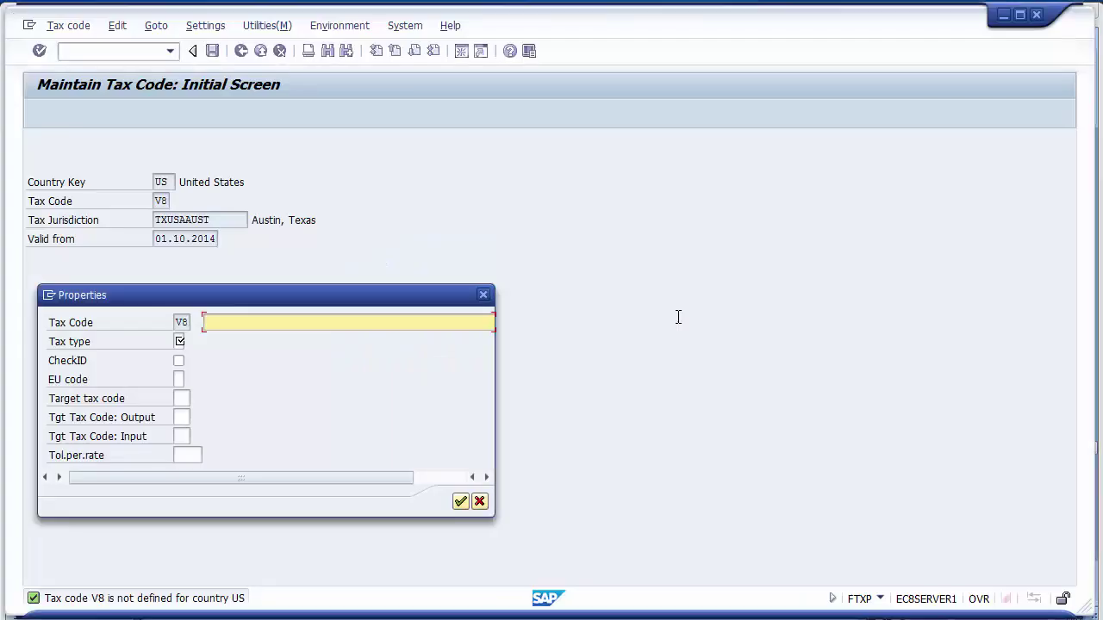
{"action": "type", "text": "Input tax charged to the company (8%)"}
{"action": "left_click", "coordinate": [179, 341]}
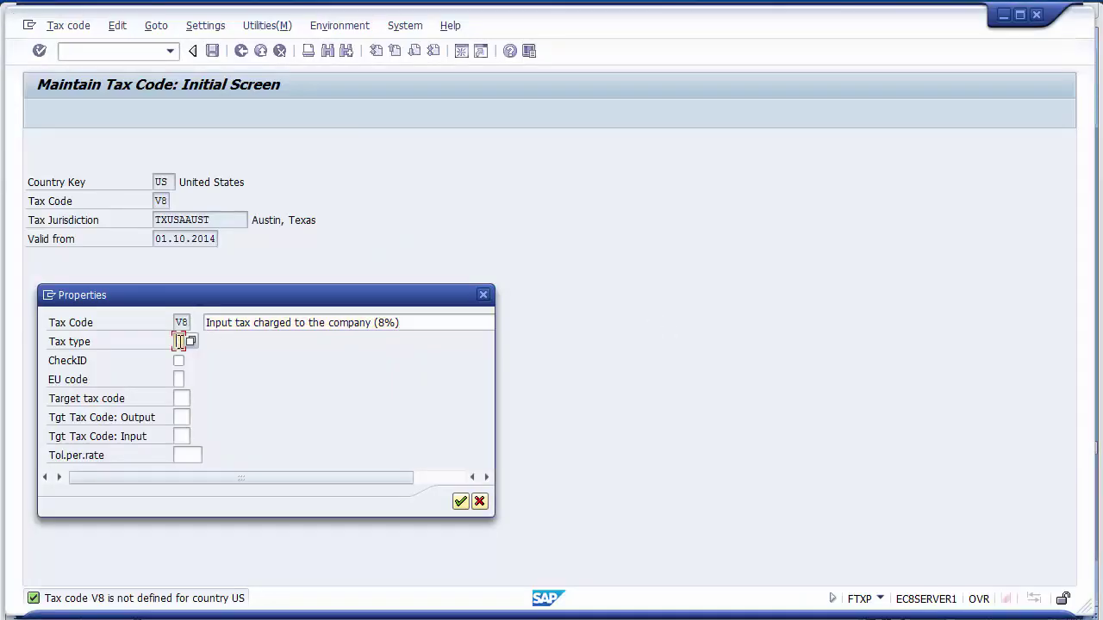
{"action": "left_click_drag", "start_coordinate": [251, 324], "coordinate": [204, 324]}
{"action": "left_click", "coordinate": [184, 345]}
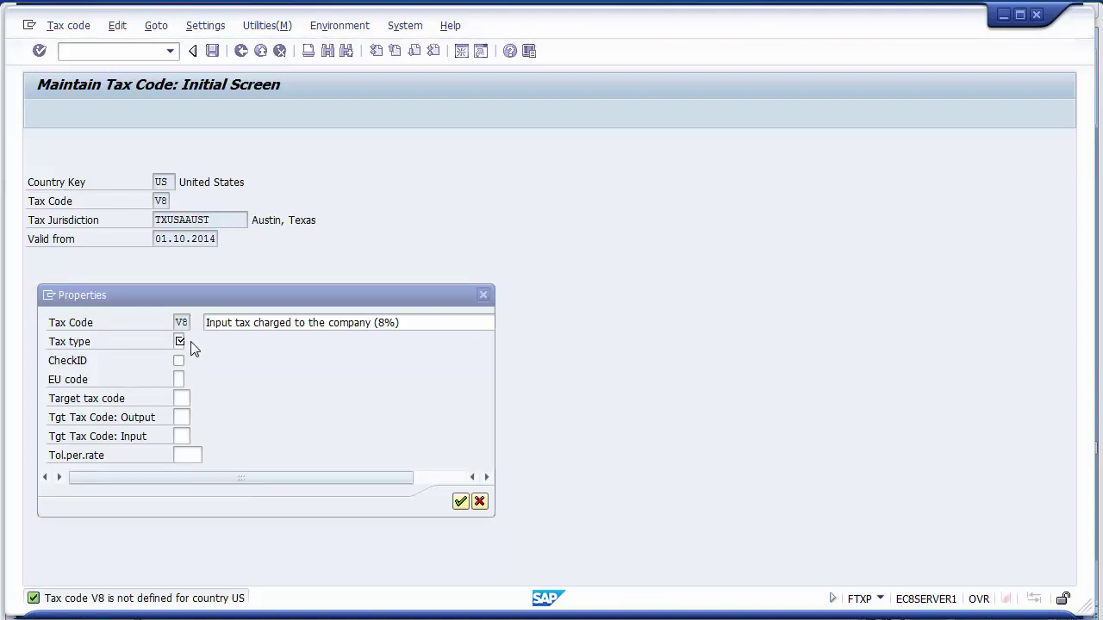
{"action": "left_click", "coordinate": [77, 236]}
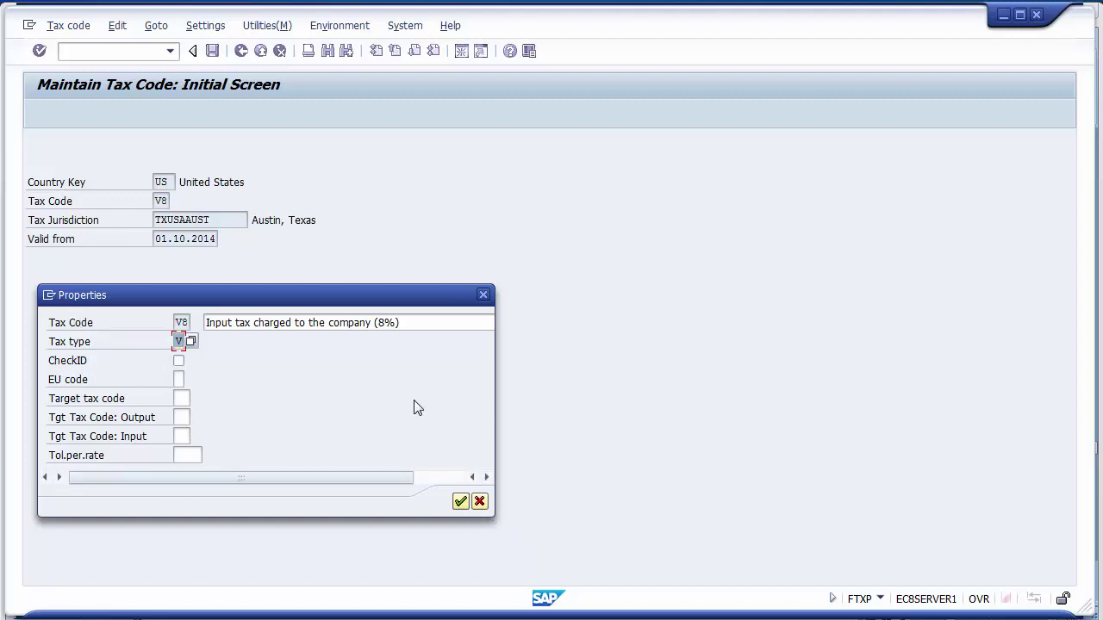
{"action": "left_click", "coordinate": [460, 502]}
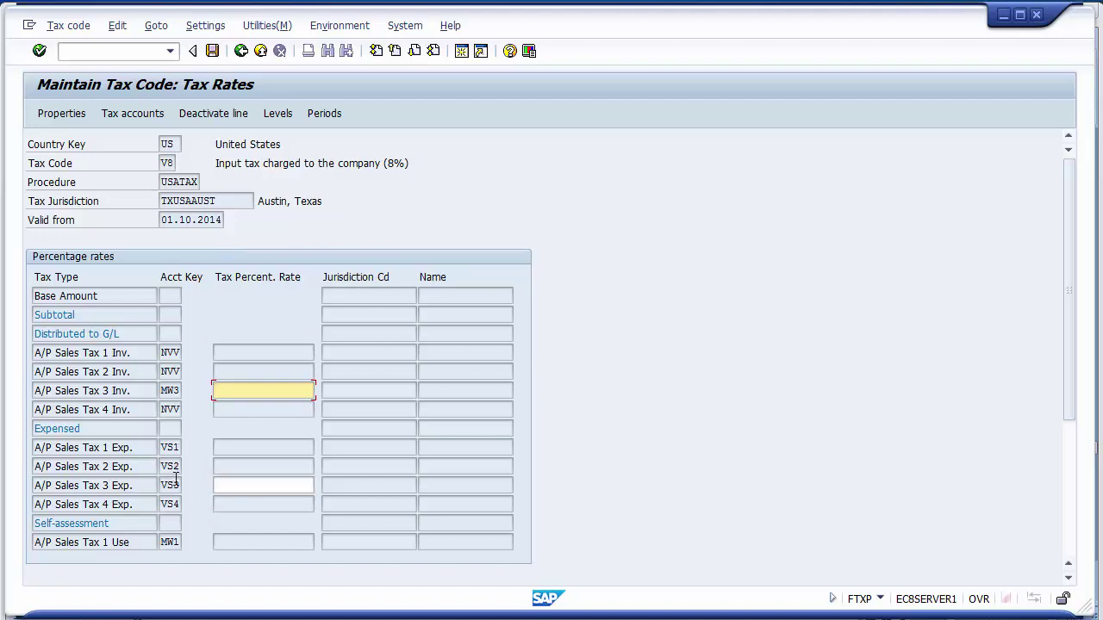
Set an 8% rate on A/P Sales Tax 3 Exp. (VS3) and save tax code V8
{"action": "left_click", "coordinate": [229, 486]}
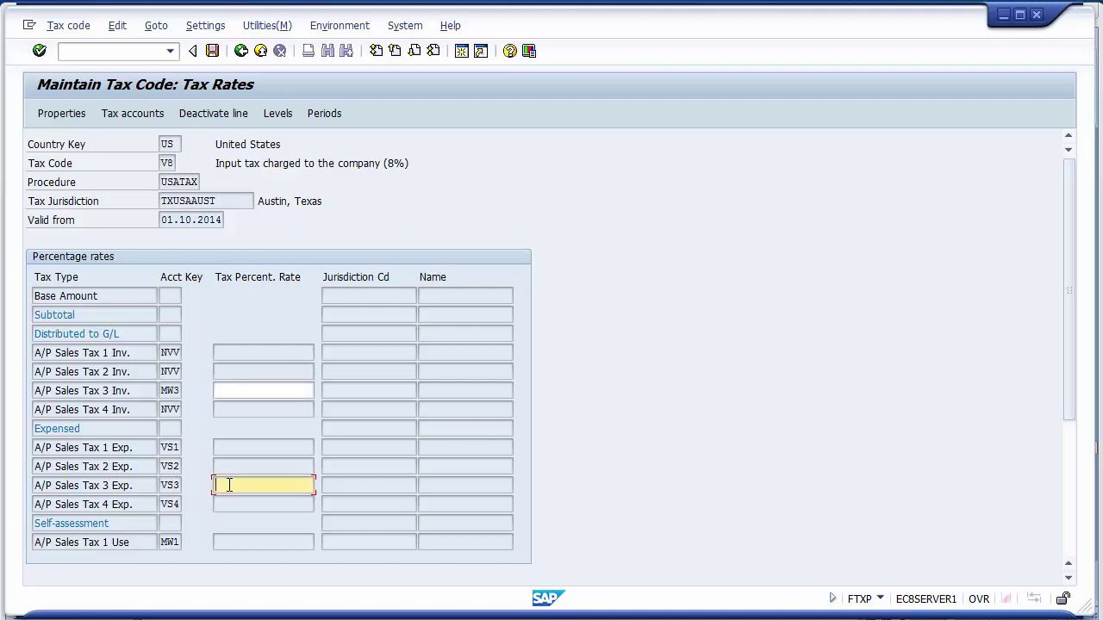
{"action": "left_click", "coordinate": [167, 485]}
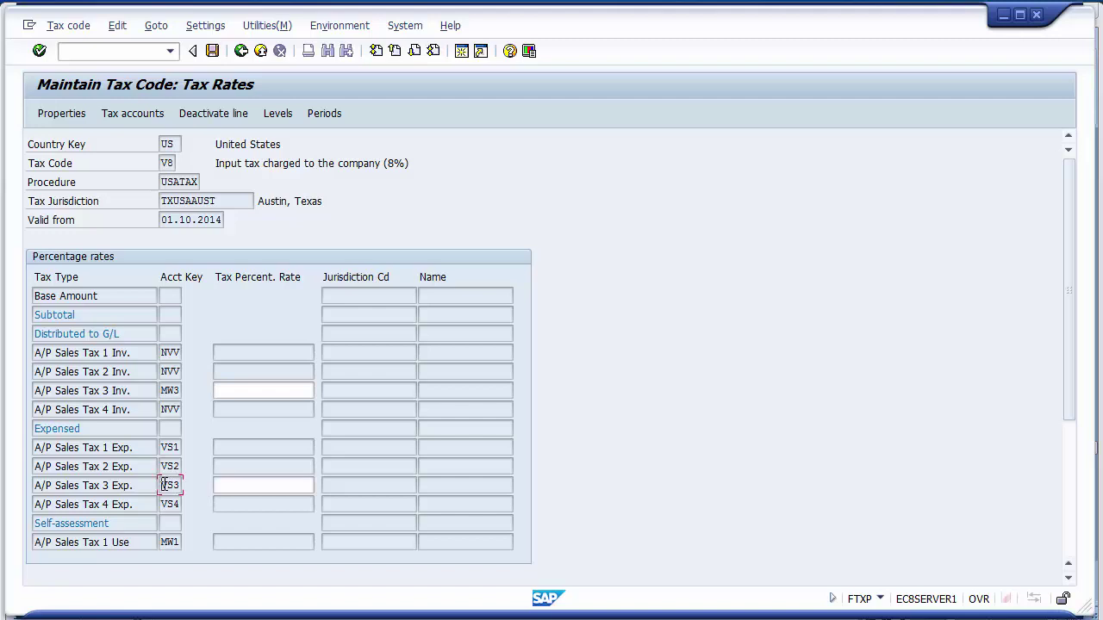
{"action": "double_click", "coordinate": [167, 485]}
{"action": "left_click", "coordinate": [236, 486]}
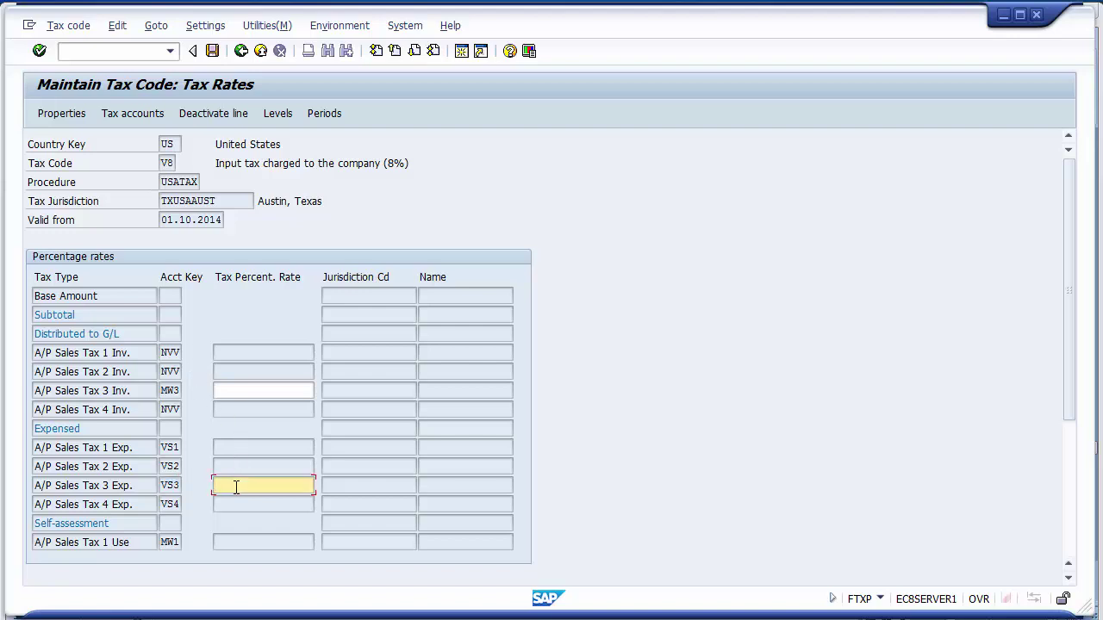
{"action": "type", "text": "8"}
{"action": "left_click_drag", "start_coordinate": [387, 163], "coordinate": [403, 163]}
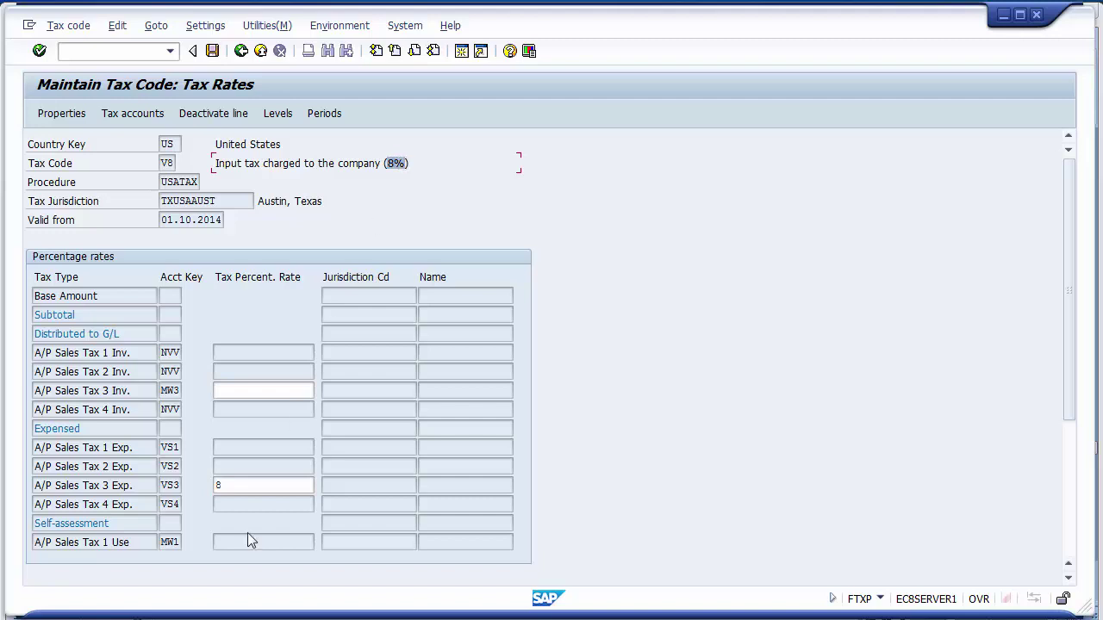
{"action": "left_click", "coordinate": [243, 484]}
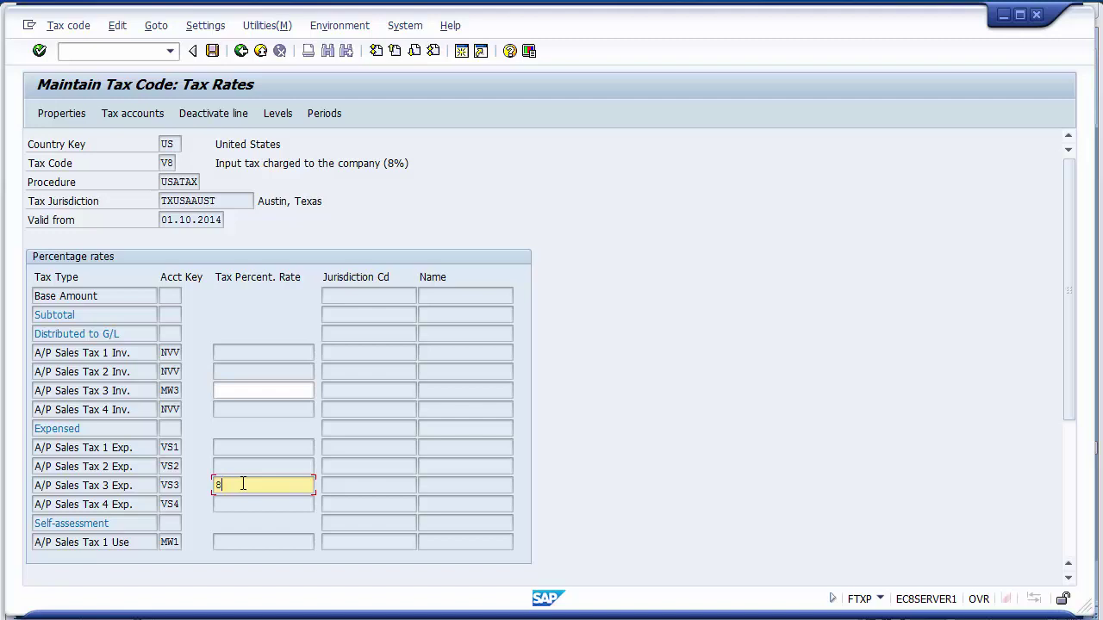
{"action": "key", "text": "Return"}
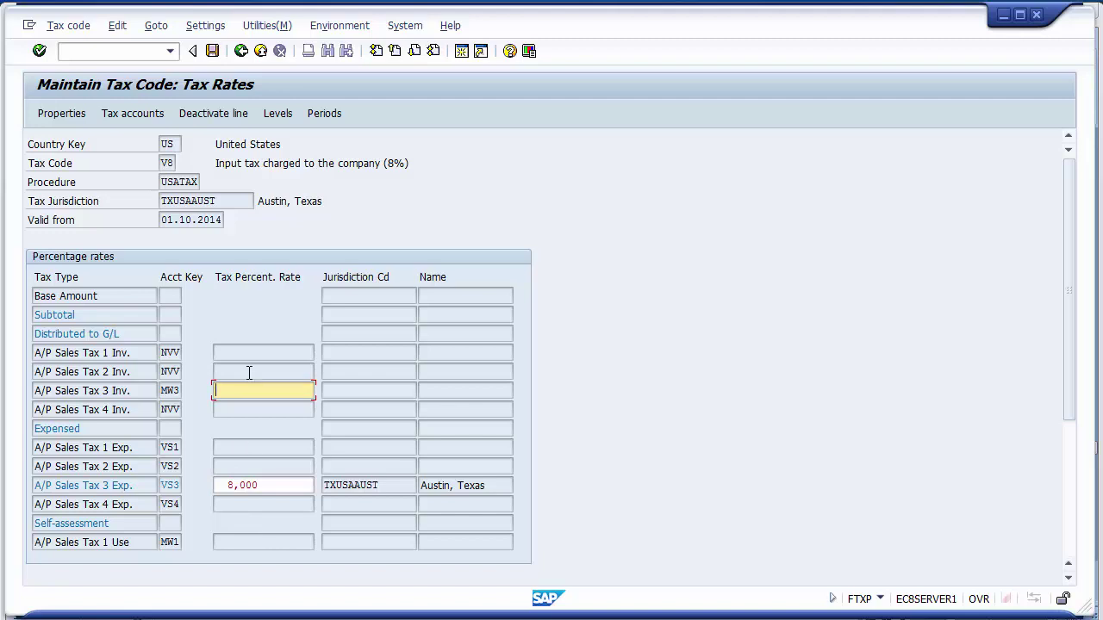
{"action": "left_click", "coordinate": [213, 53]}
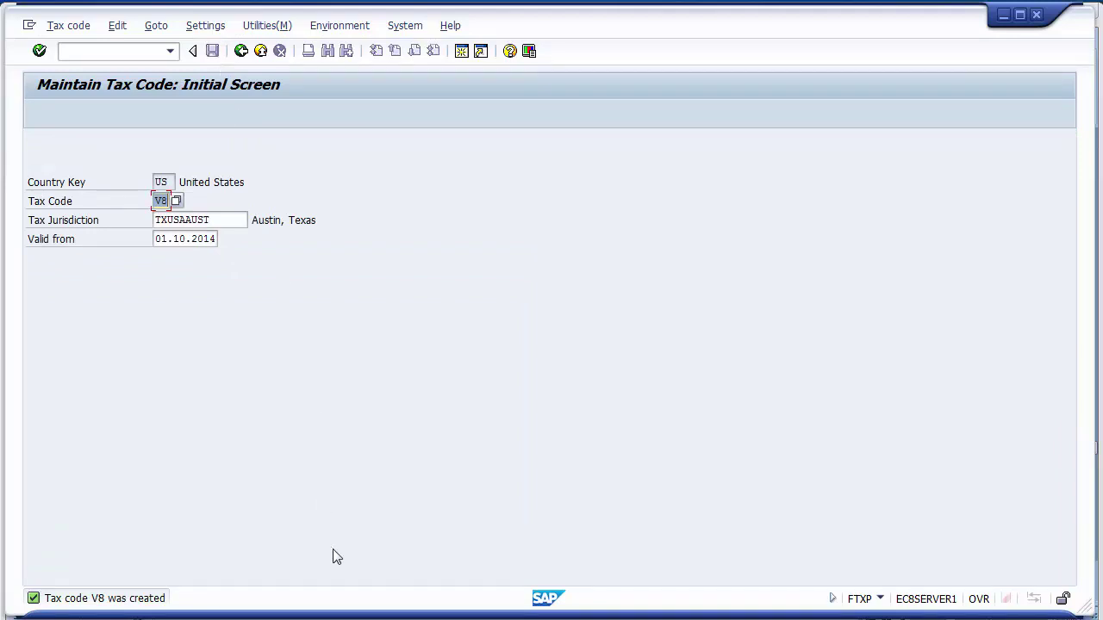
Copy 'Input tax exempt' from the V0 line of the slide and return to SAP
{"action": "left_click", "coordinate": [388, 539]}
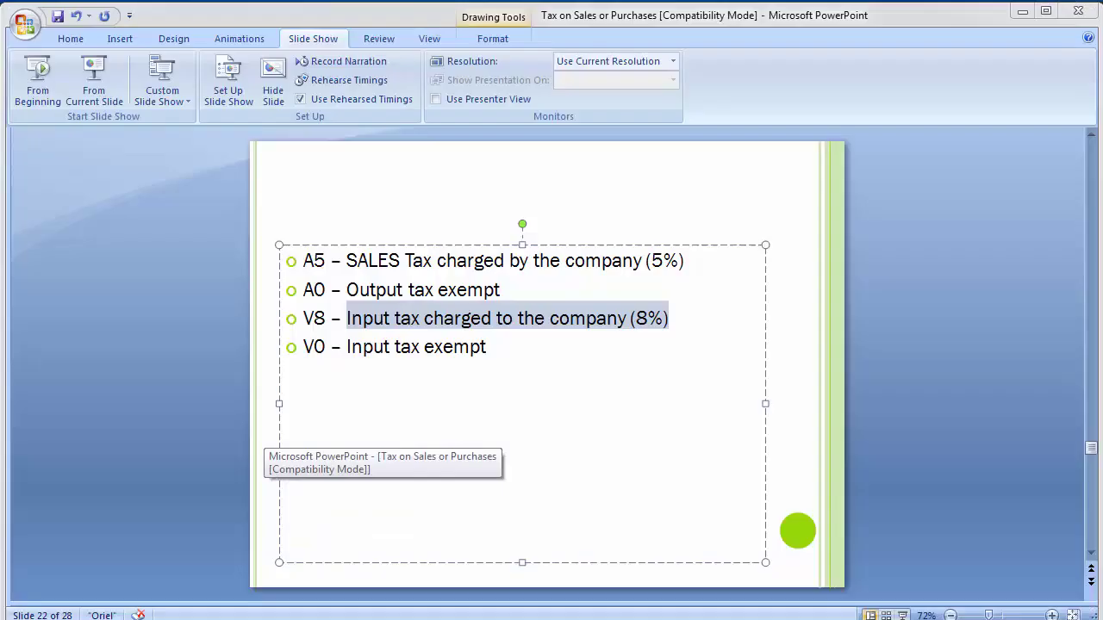
{"action": "left_click", "coordinate": [330, 347]}
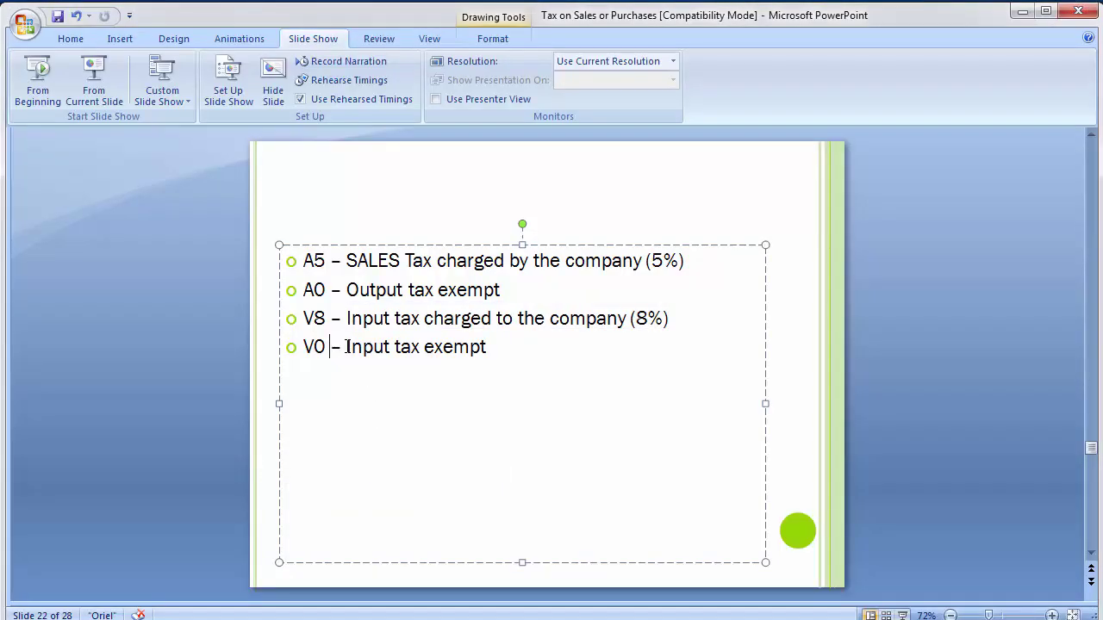
{"action": "left_click_drag", "start_coordinate": [346, 346], "coordinate": [423, 348]}
{"action": "mouse_move", "coordinate": [490, 360]}
{"action": "left_mouse_down"}
{"action": "mouse_move", "coordinate": [508, 365]}
{"action": "mouse_move", "coordinate": [494, 341]}
{"action": "left_mouse_up"}
{"action": "key", "text": "ctrl+c"}
{"action": "key", "text": "alt+Tab"}
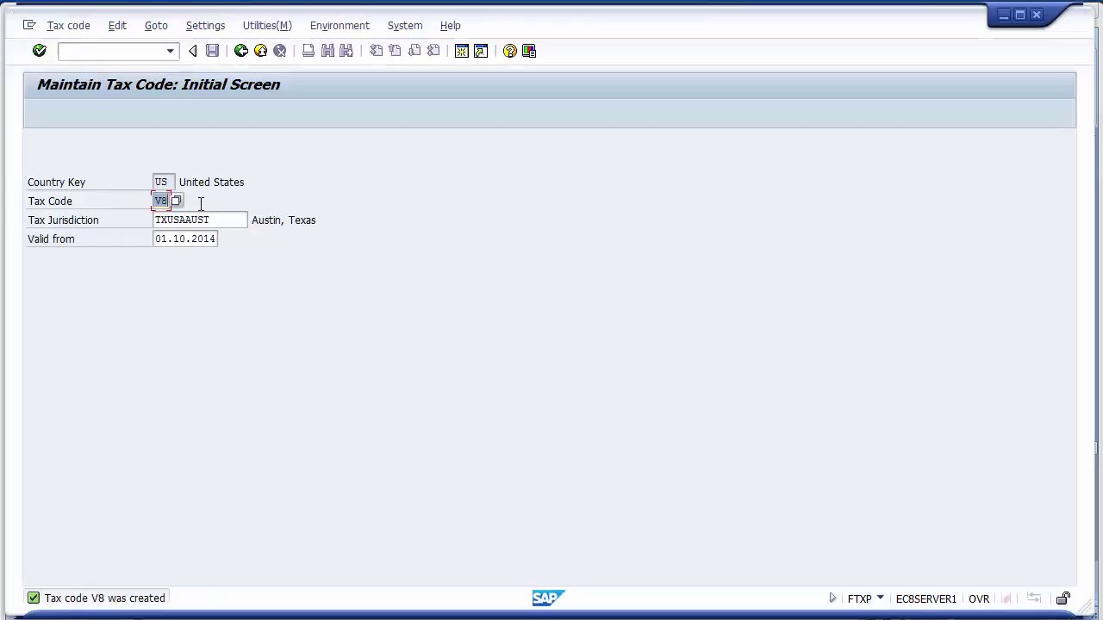
Create tax code V0 described 'Input tax exempt' with tax type V and confirm its properties
{"action": "type", "text": "V"}
{"action": "type", "text": "0"}
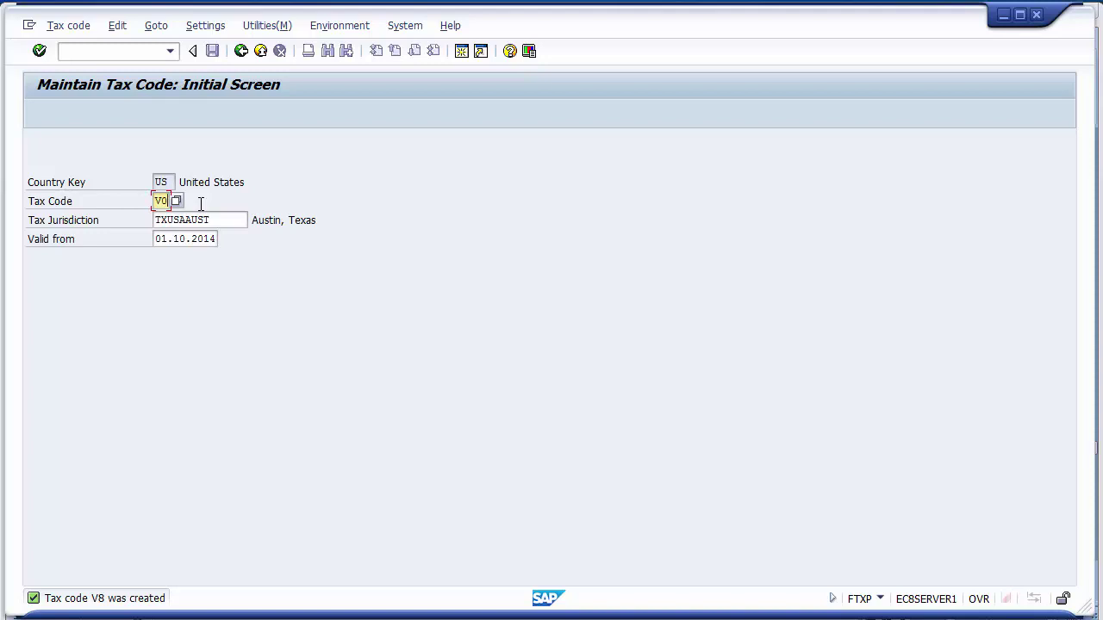
{"action": "key", "text": "Return"}
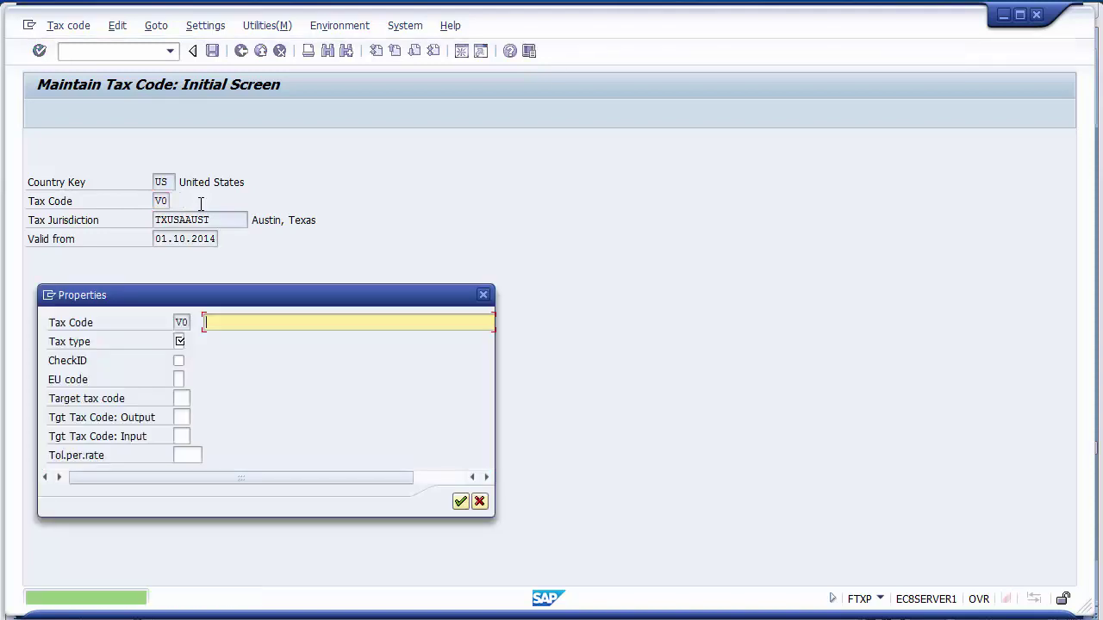
{"action": "type", "text": "Input tax exempt"}
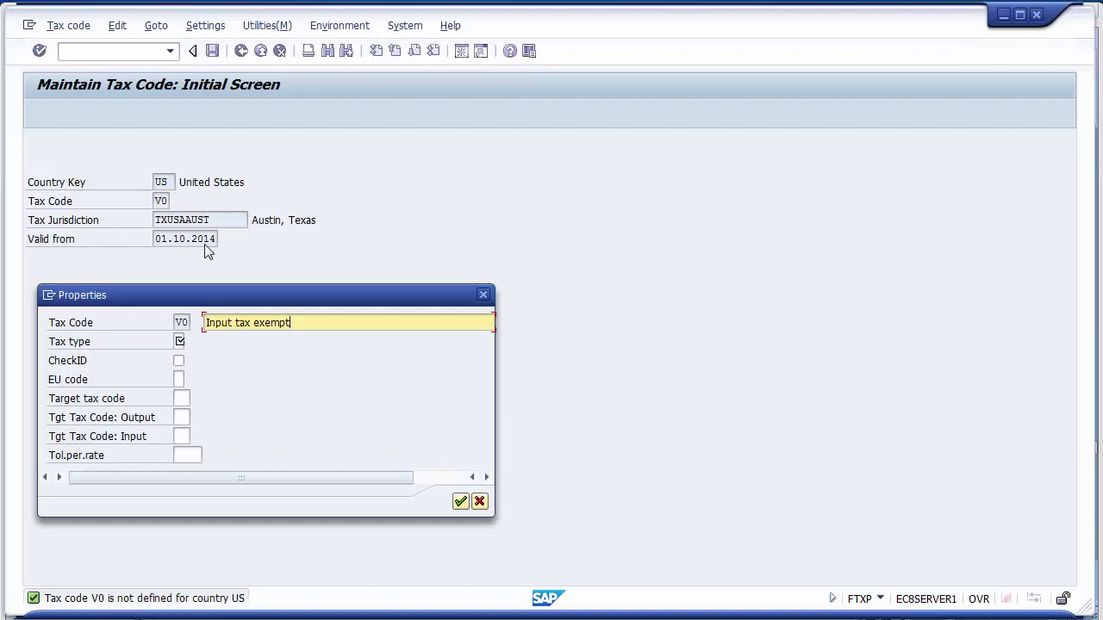
{"action": "left_click", "coordinate": [180, 342]}
{"action": "type", "text": "V"}
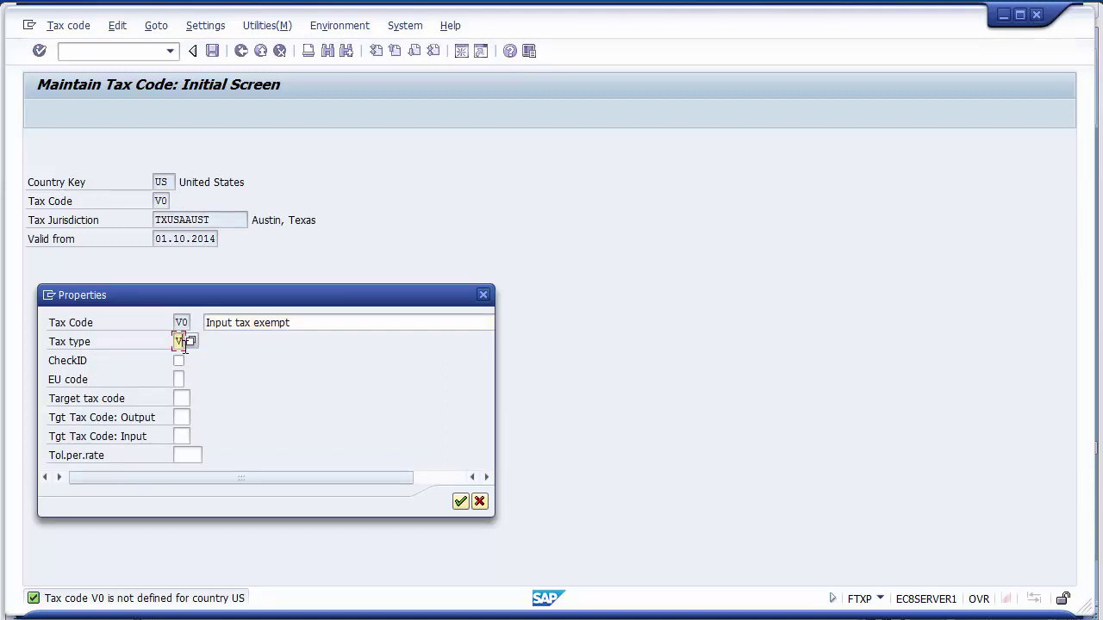
{"action": "left_click", "coordinate": [460, 503]}
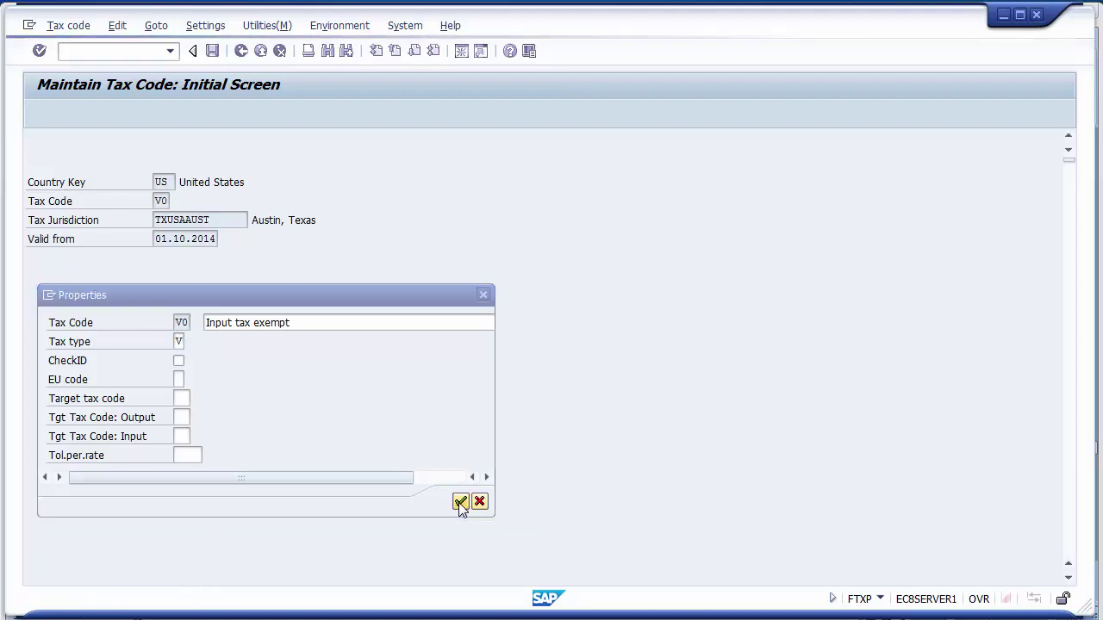
{"action": "left_click", "coordinate": [250, 483]}
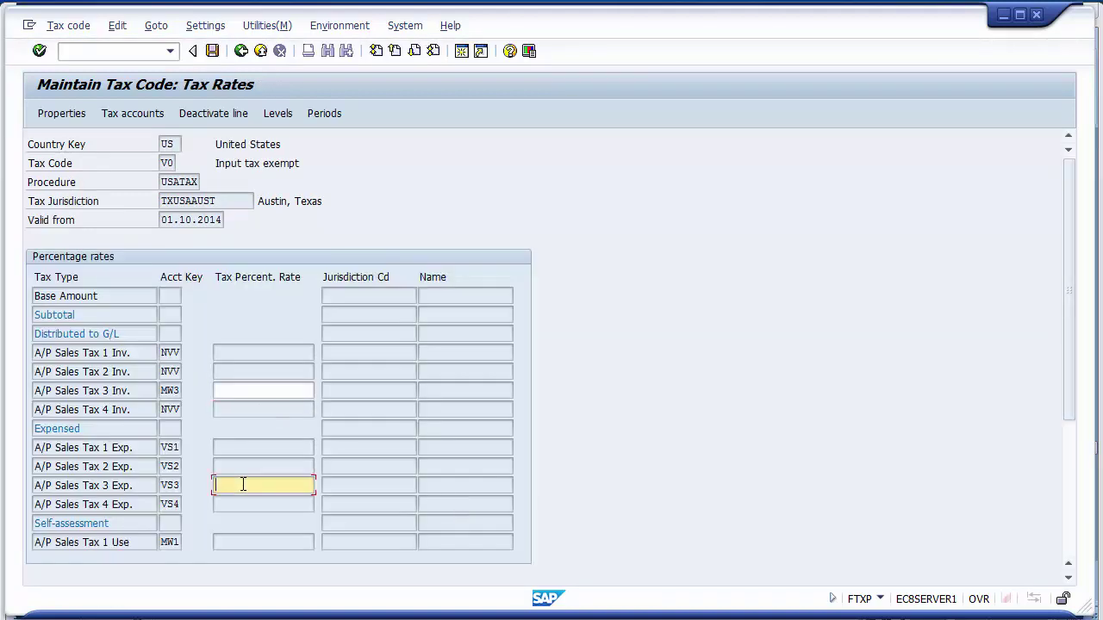
Enter a 0 rate on the VS3 line (A/P Sales Tax 3 Exp.) and save V0
{"action": "left_click", "coordinate": [162, 486]}
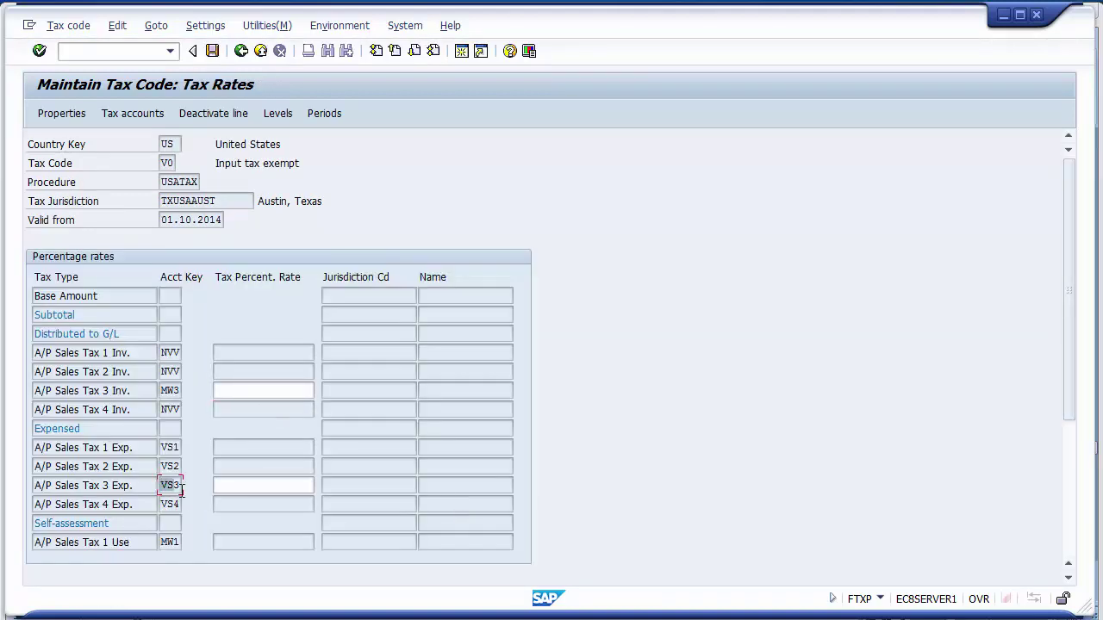
{"action": "left_click", "coordinate": [243, 483]}
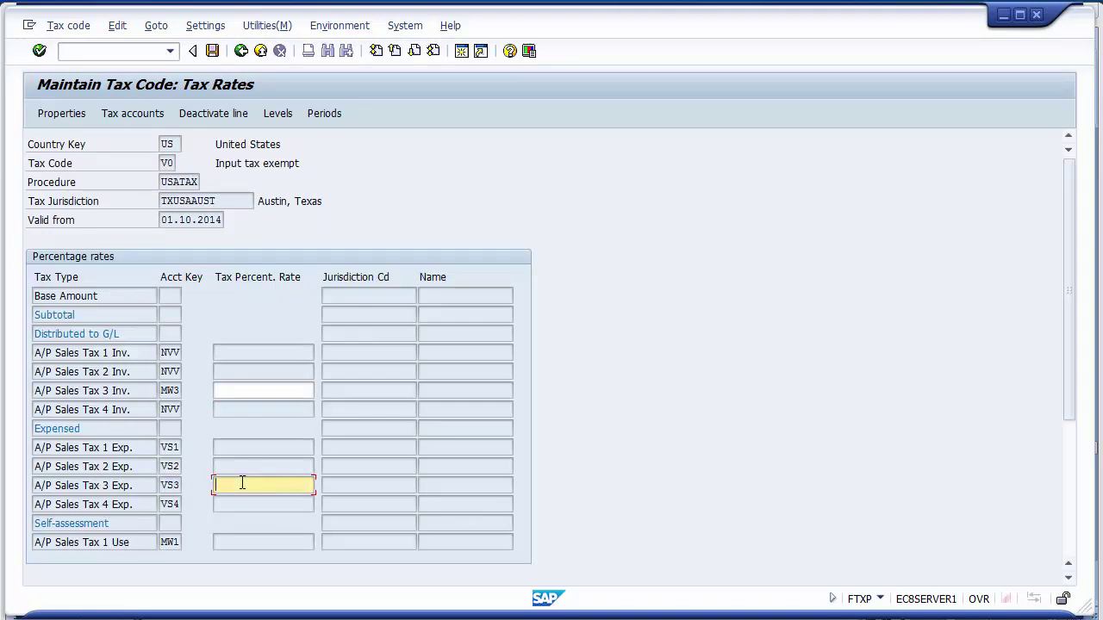
{"action": "type", "text": "0"}
{"action": "key", "text": "Return"}
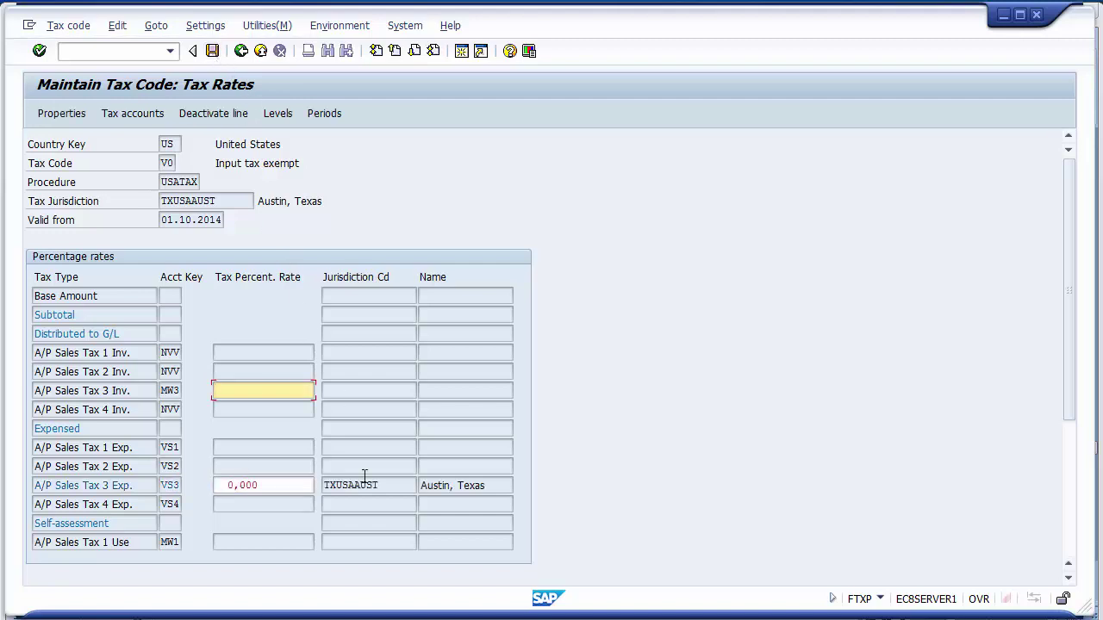
{"action": "left_click", "coordinate": [213, 51]}
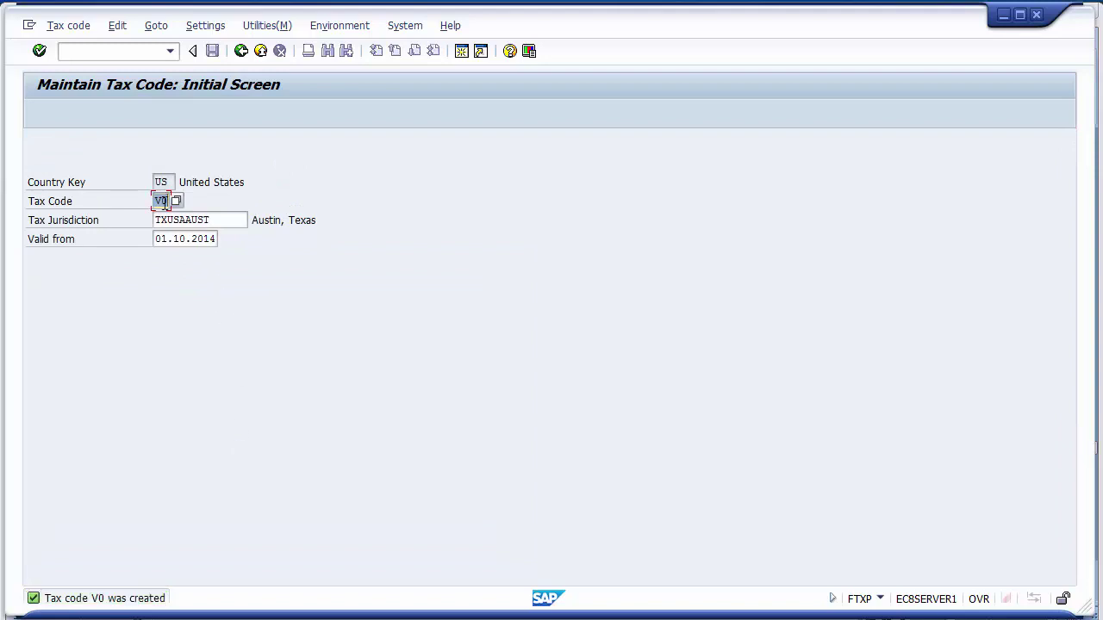
Clear V0 from the Tax Code field, review the list of US tax codes, and close it unchosen
{"action": "left_click", "coordinate": [164, 201]}
{"action": "key", "text": "BackSpace"}
{"action": "key", "text": "BackSpace"}
{"action": "key", "text": "Return"}
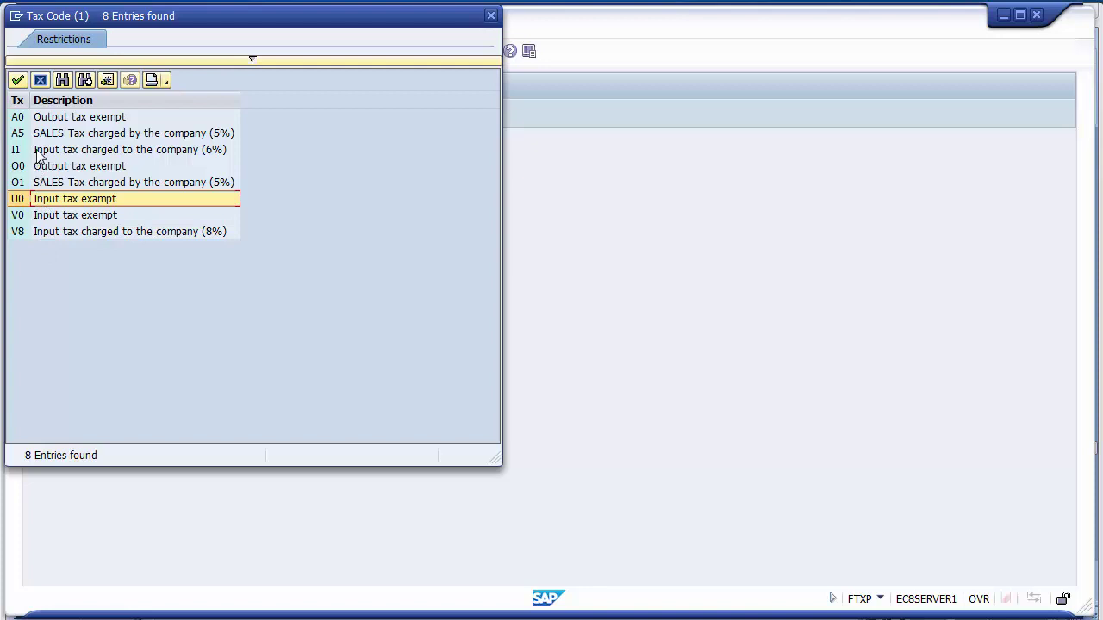
{"action": "left_click", "coordinate": [47, 198]}
{"action": "left_click", "coordinate": [41, 81]}
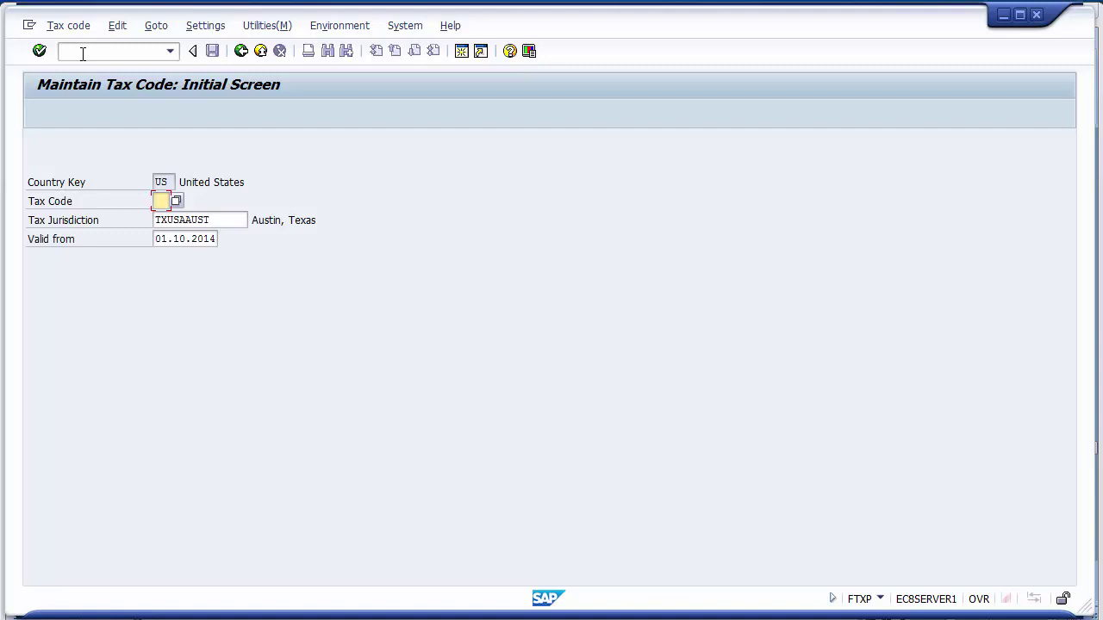
Check tax code V8's 8,000 rate for Austin, Texas, then return to the IMG tree
{"action": "type", "text": "V*"}
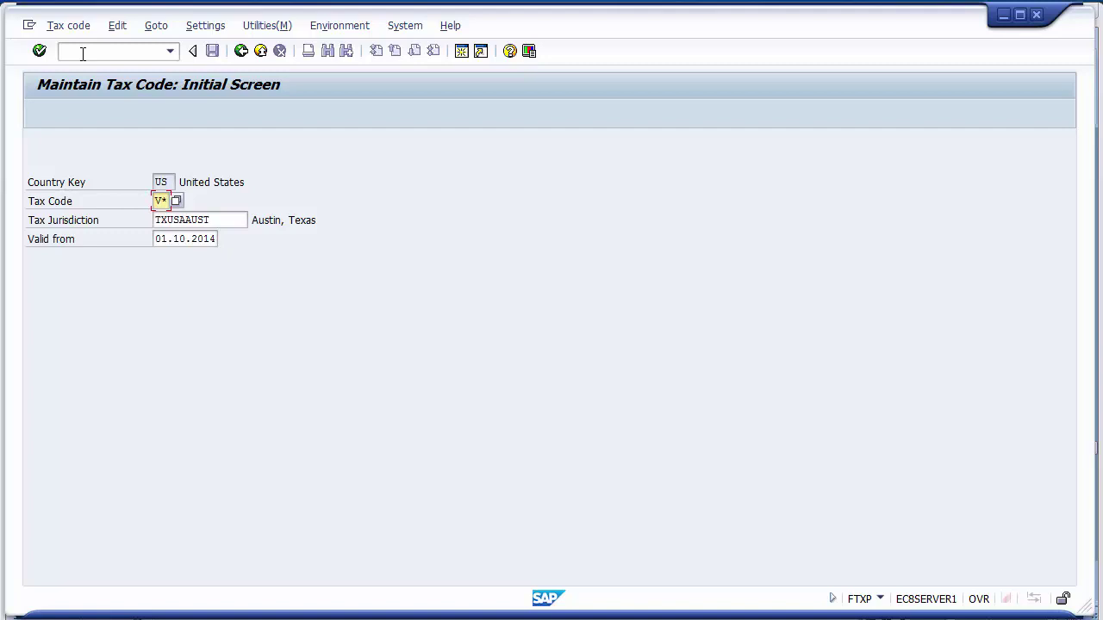
{"action": "key", "text": "BackSpace"}
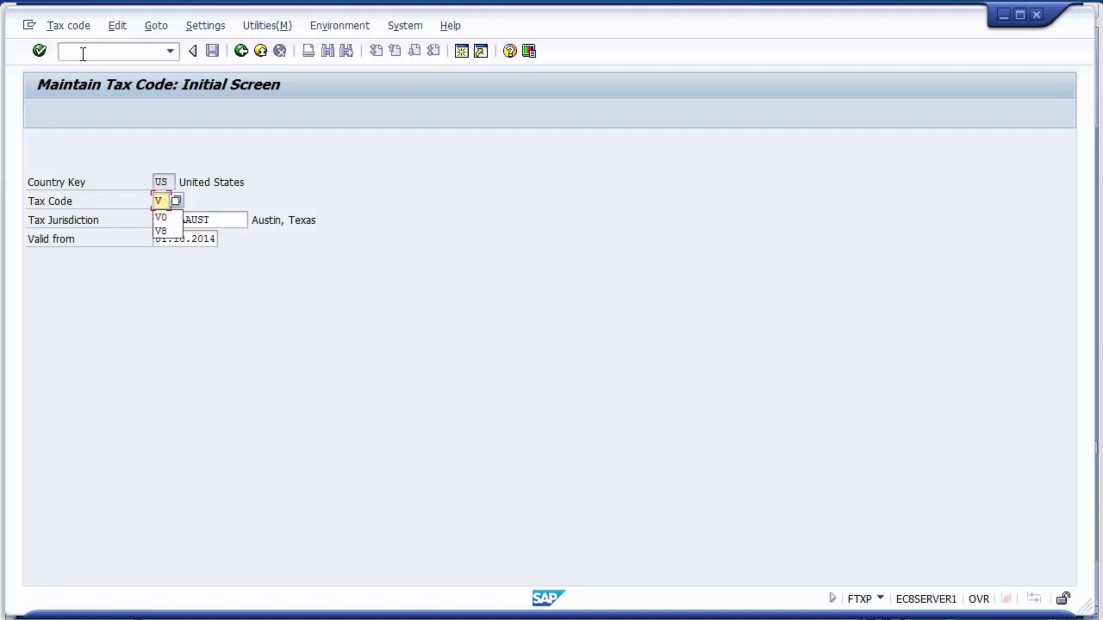
{"action": "type", "text": "8"}
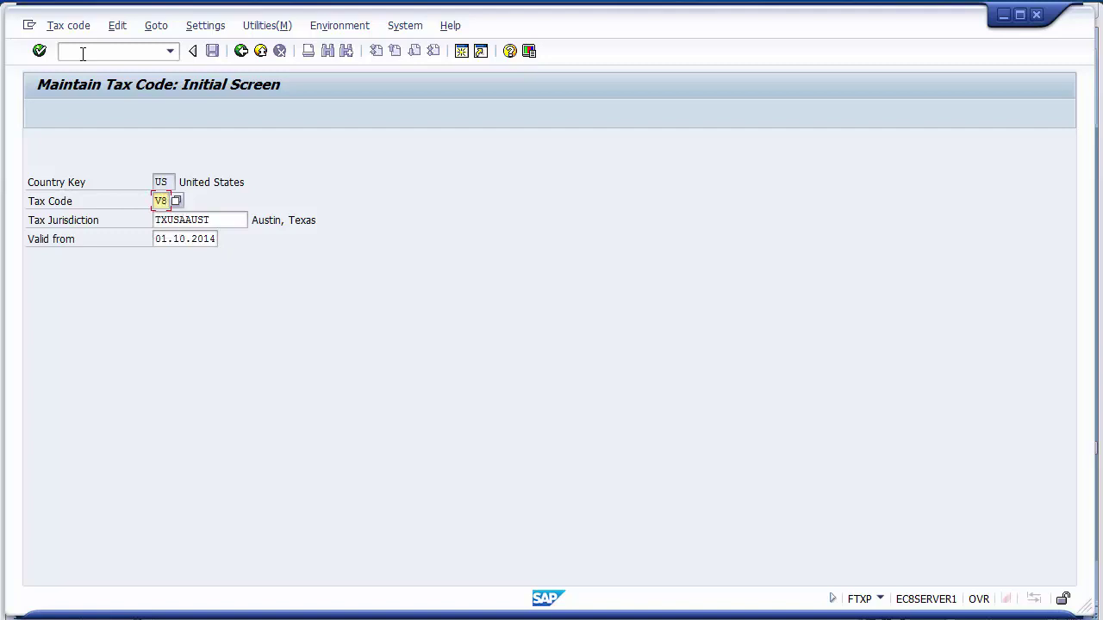
{"action": "key", "text": "Return"}
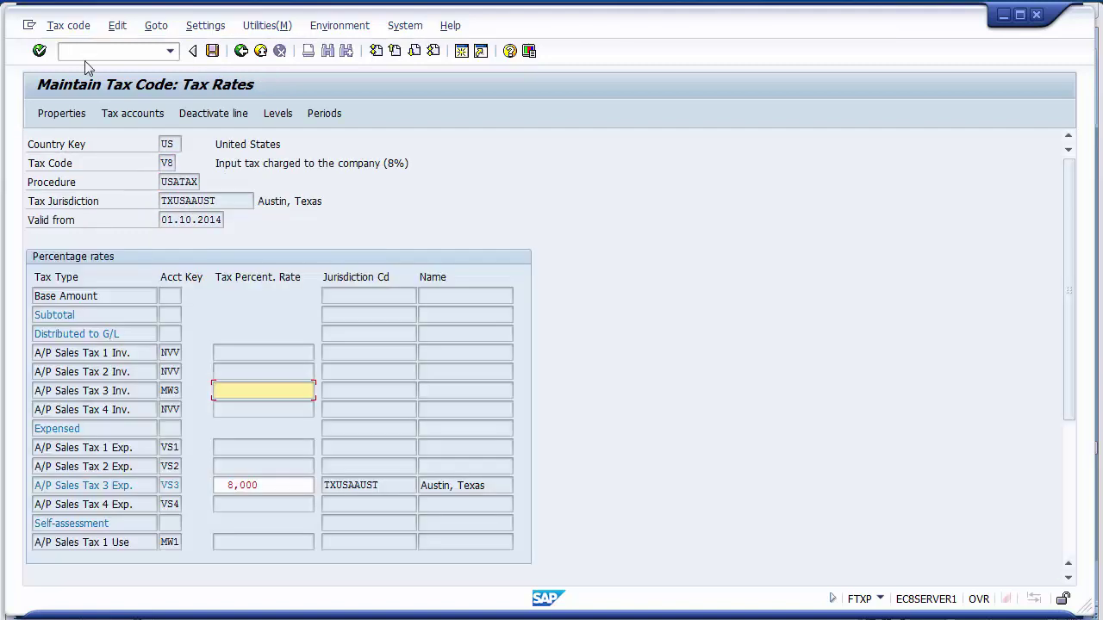
{"action": "left_click", "coordinate": [286, 486]}
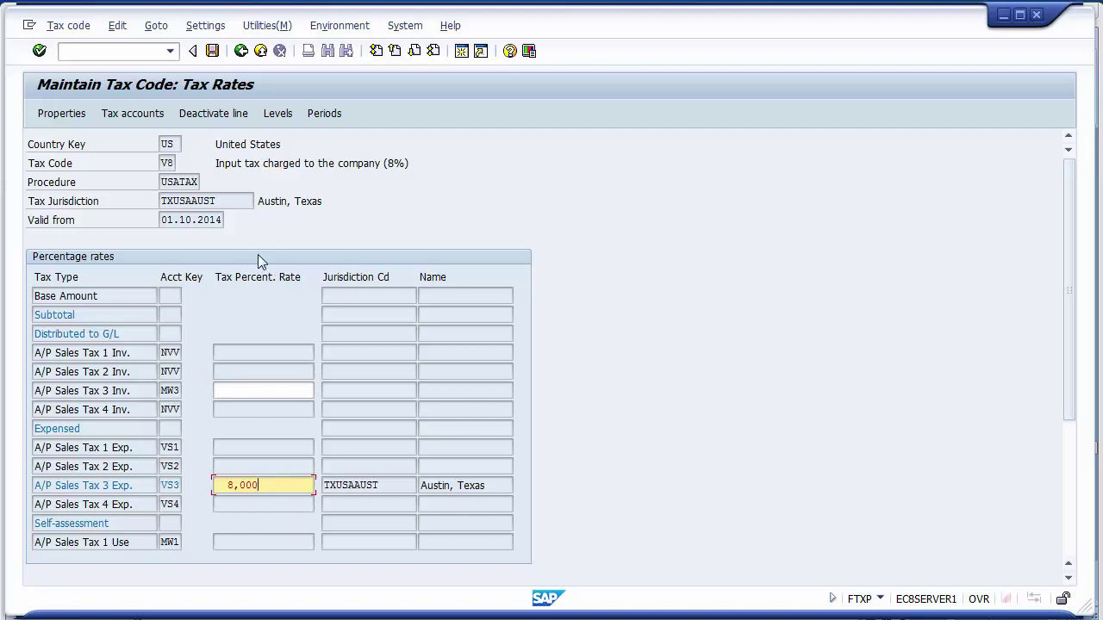
{"action": "left_click", "coordinate": [240, 51]}
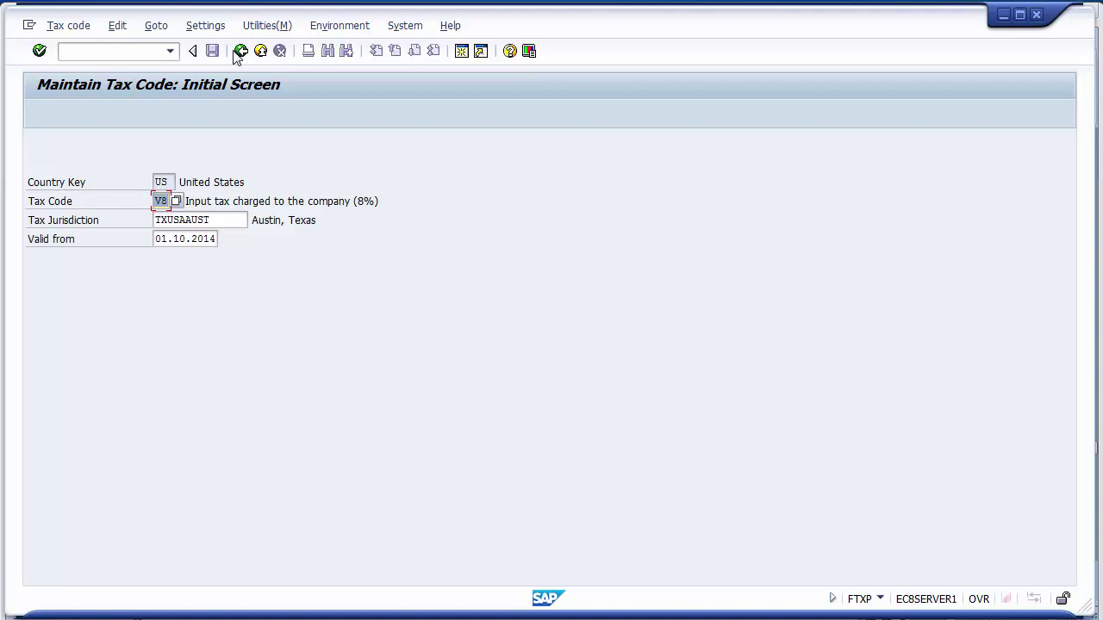
{"action": "left_click", "coordinate": [240, 52]}
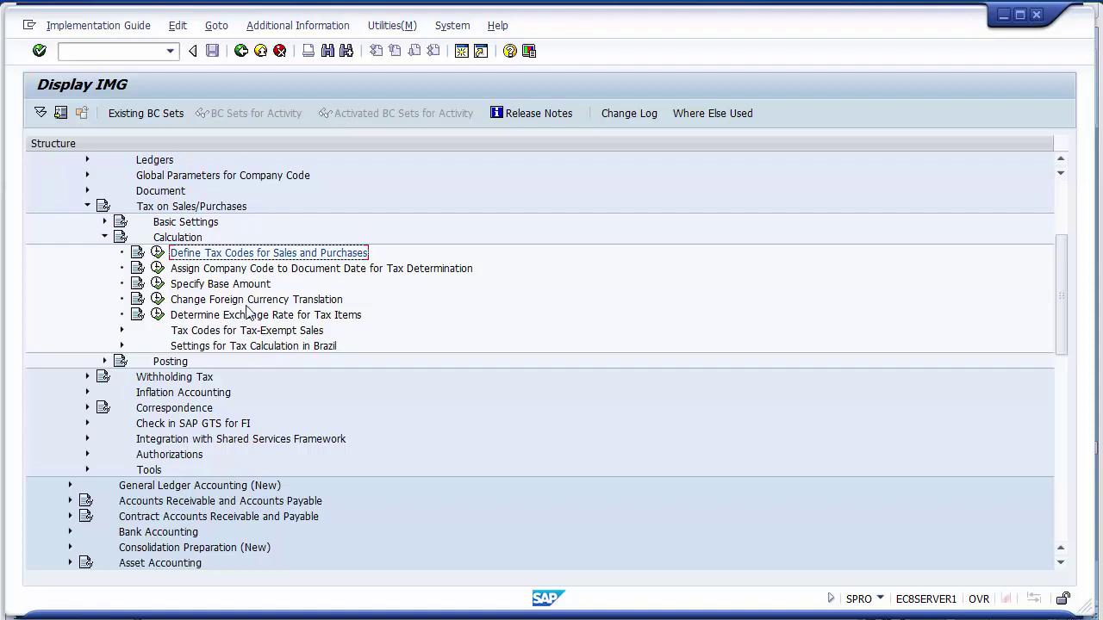
Run Define Tax Codes for Sales and Purchases for country US and open V8's tax rates
{"action": "left_click", "coordinate": [156, 251]}
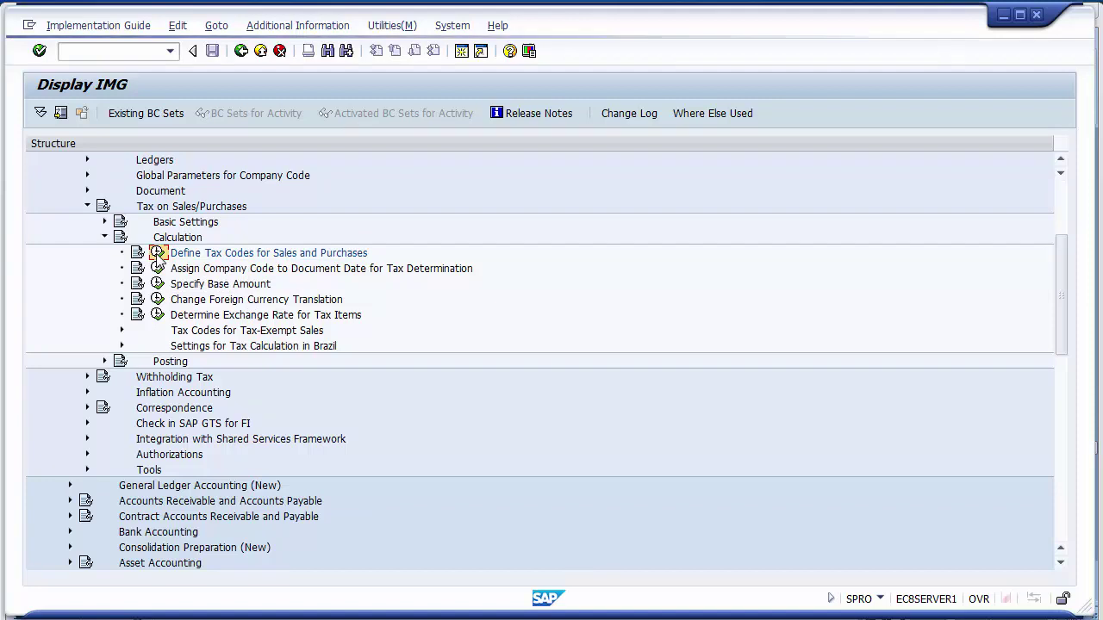
{"action": "type", "text": "us"}
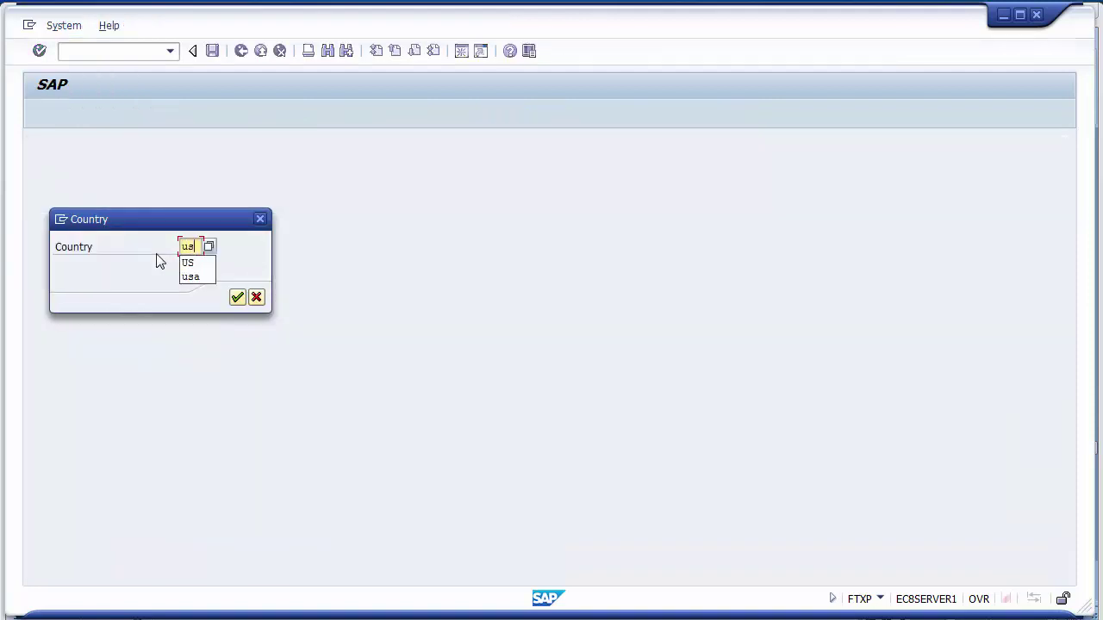
{"action": "key", "text": "Return"}
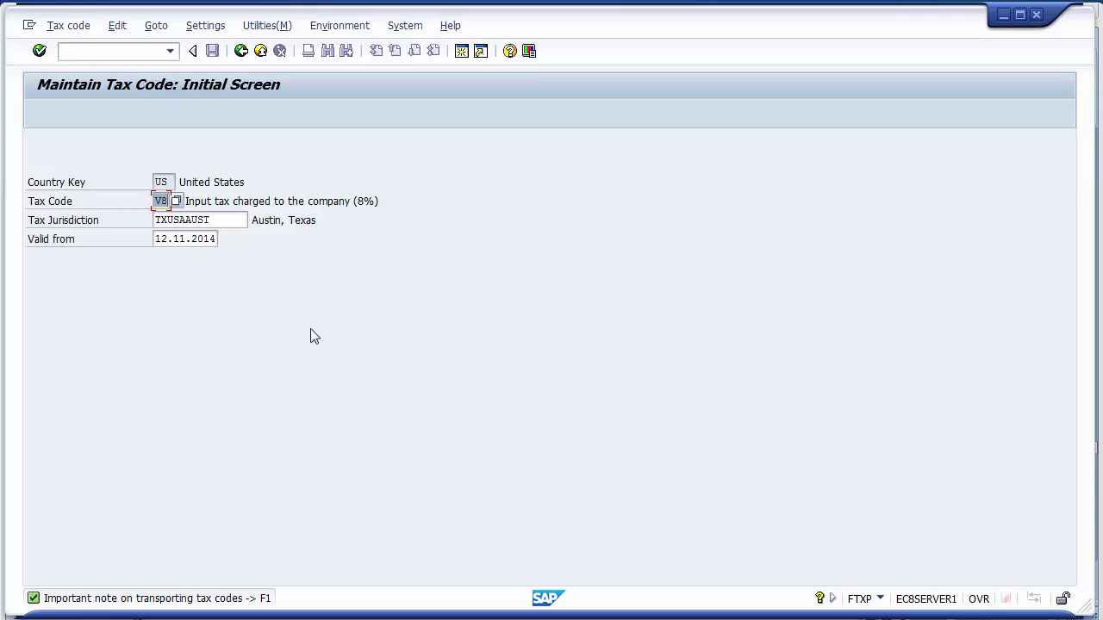
{"action": "left_click", "coordinate": [86, 28]}
{"action": "mouse_move", "coordinate": [83, 88]}
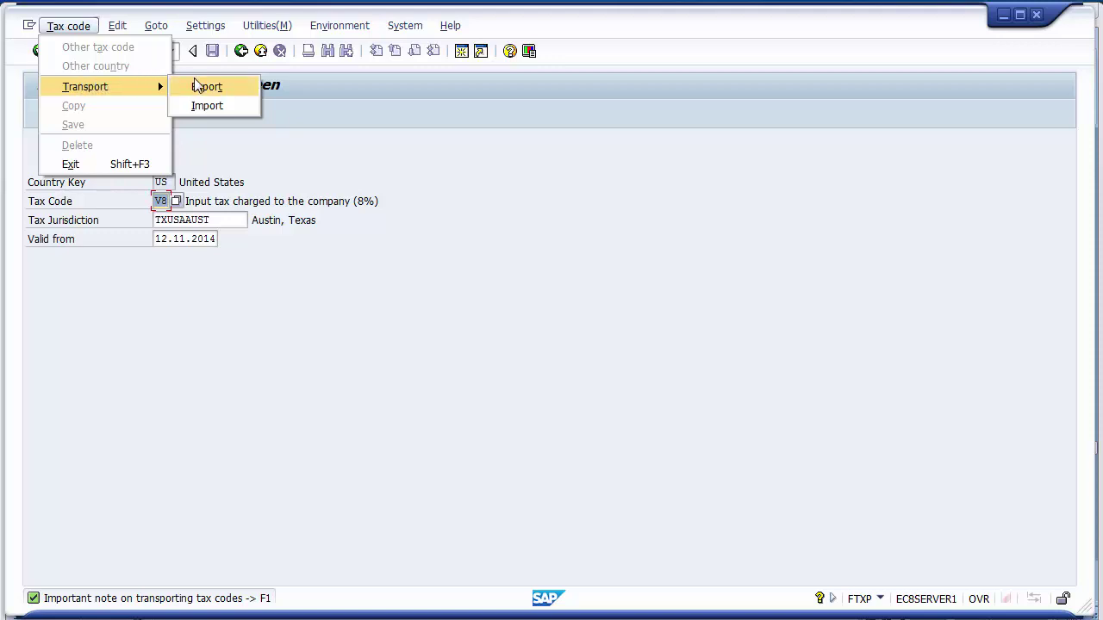
{"action": "left_click", "coordinate": [298, 353]}
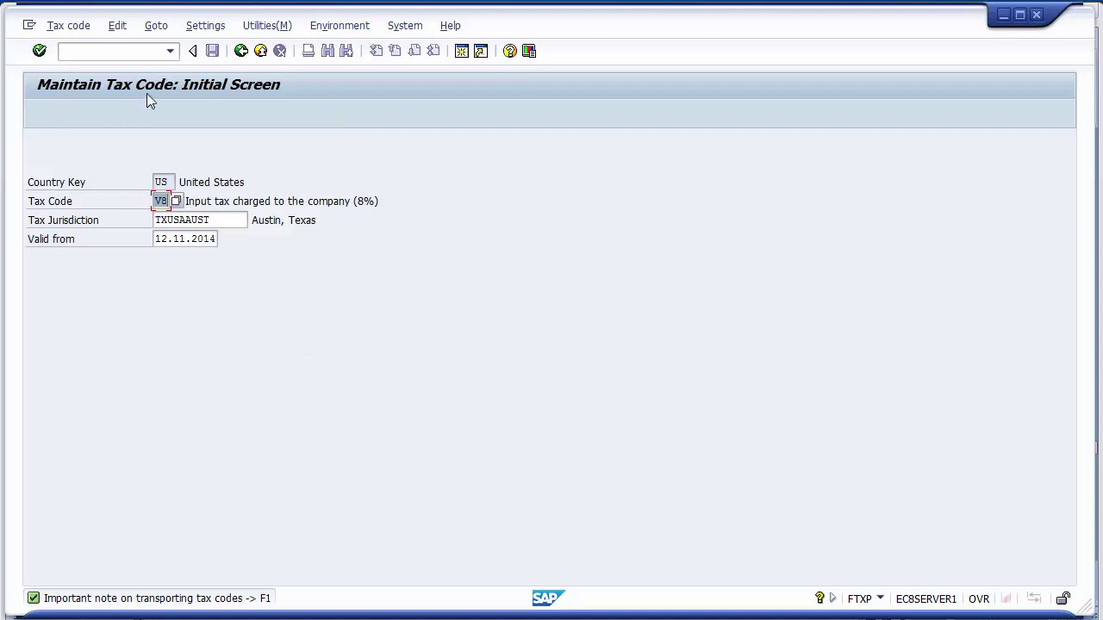
{"action": "key", "text": "Return"}
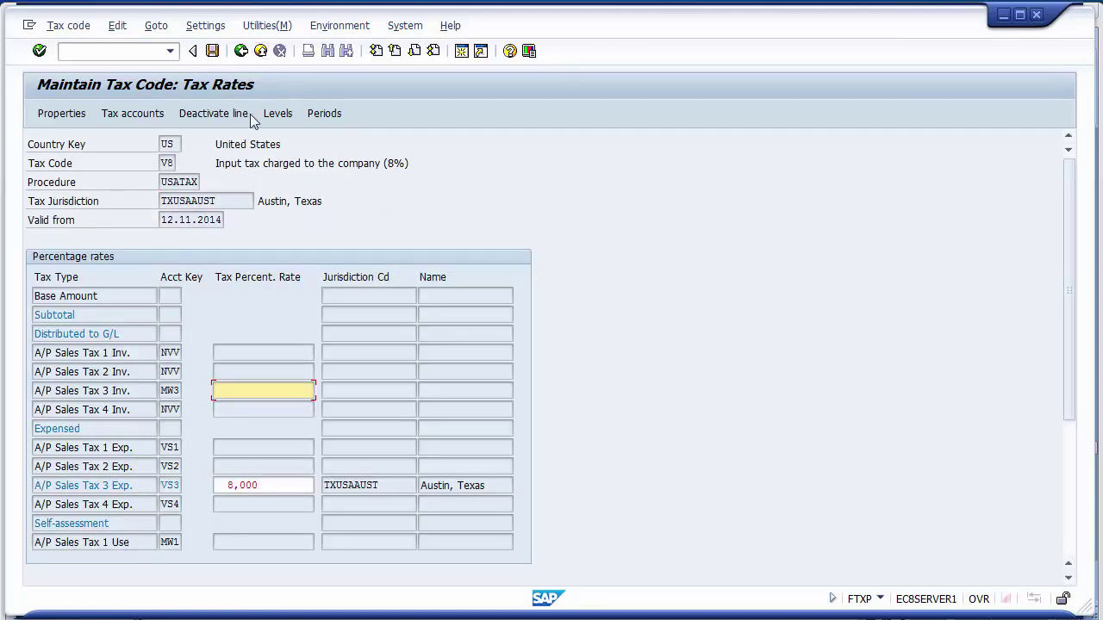
Attempt to export tax code V8 for transport via Tax code > Transport > Export
{"action": "left_click", "coordinate": [69, 26]}
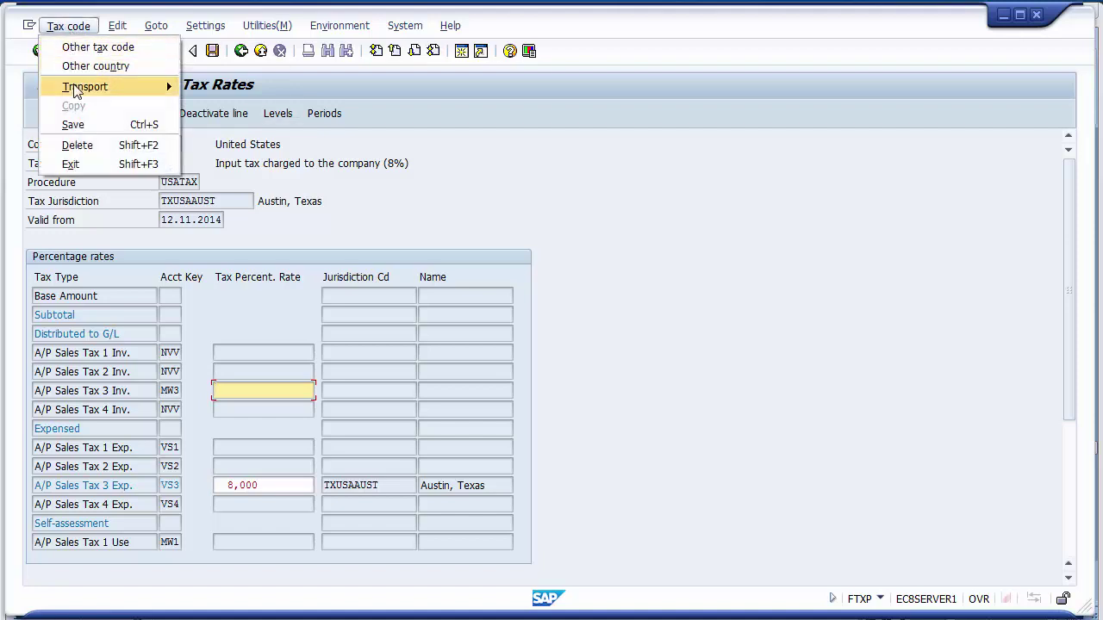
{"action": "left_click", "coordinate": [237, 57]}
{"action": "left_click", "coordinate": [239, 52]}
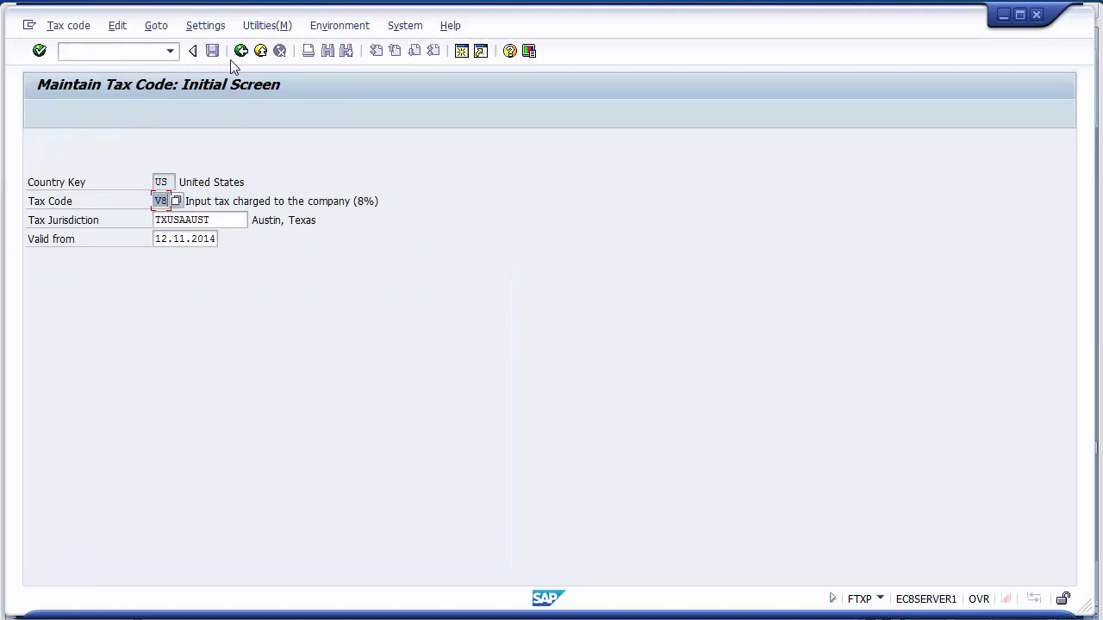
{"action": "left_click", "coordinate": [57, 35]}
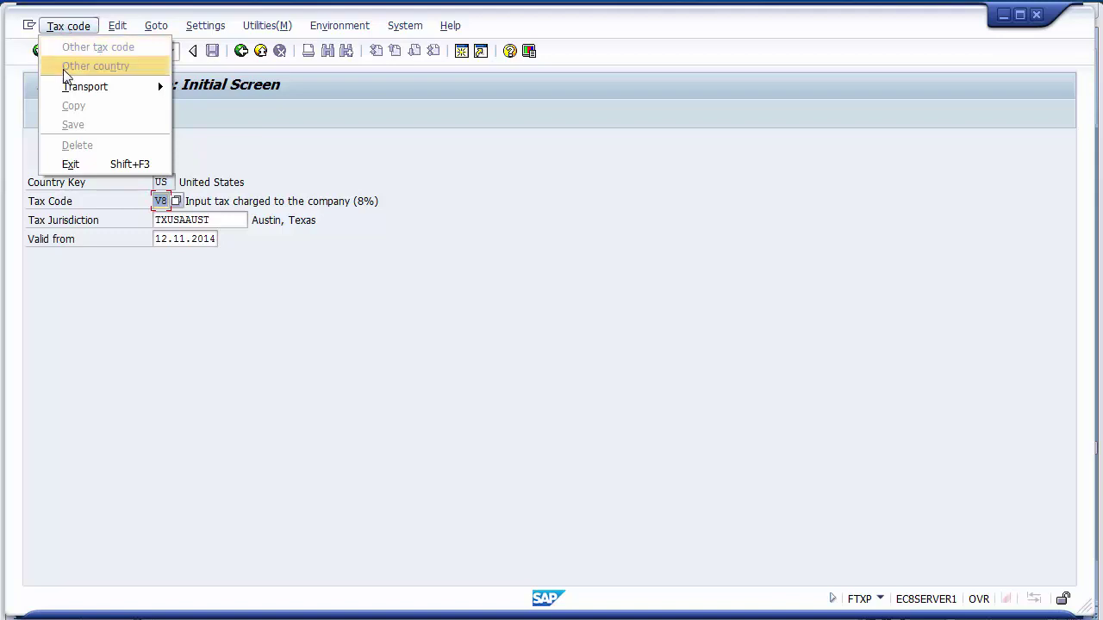
{"action": "mouse_move", "coordinate": [81, 93]}
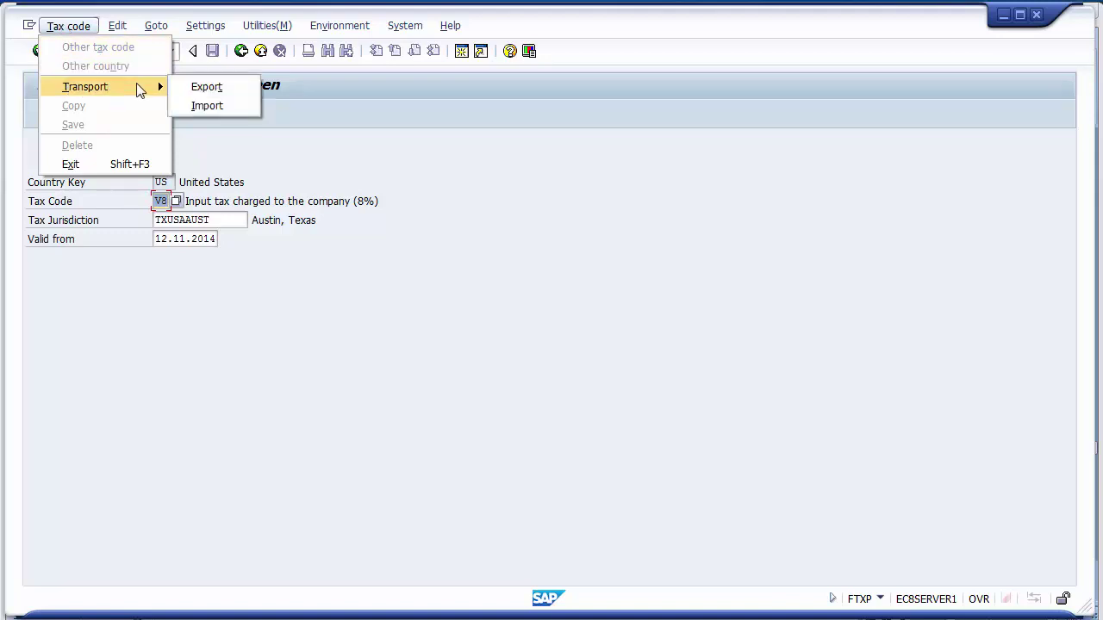
{"action": "left_click", "coordinate": [212, 92]}
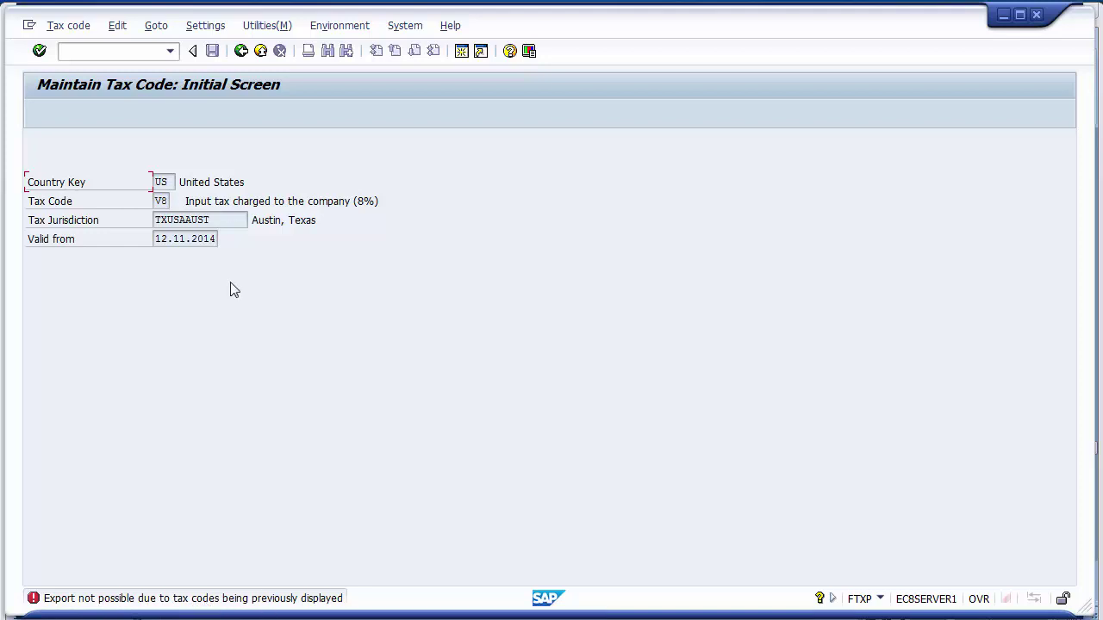
Rerun Define Tax Codes for Sales and Purchases with country US
{"action": "left_click", "coordinate": [241, 51]}
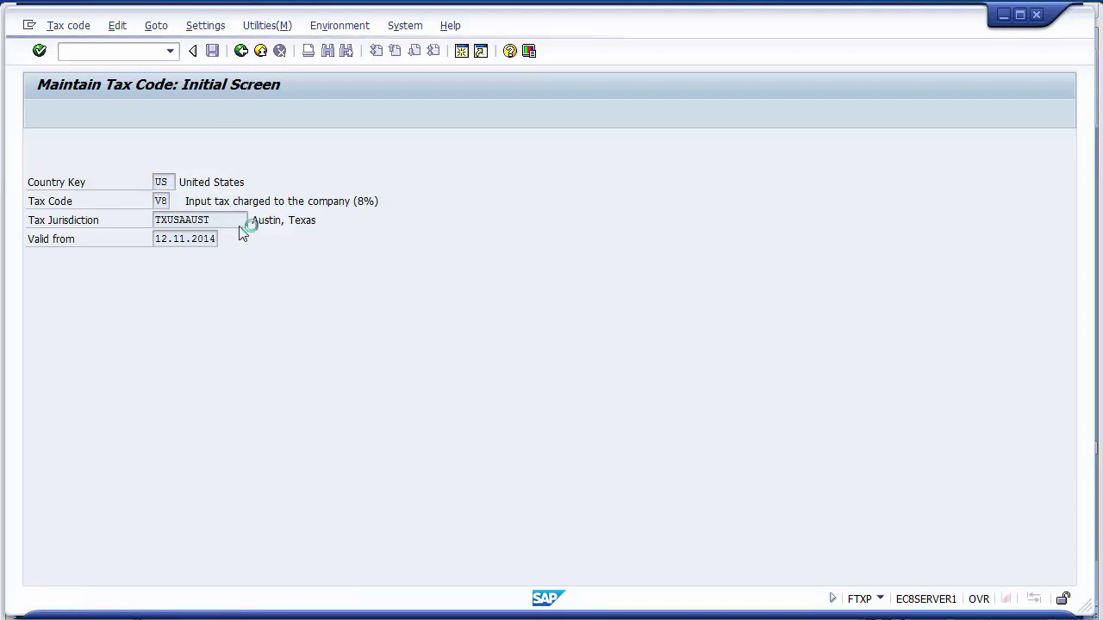
{"action": "left_click", "coordinate": [157, 253]}
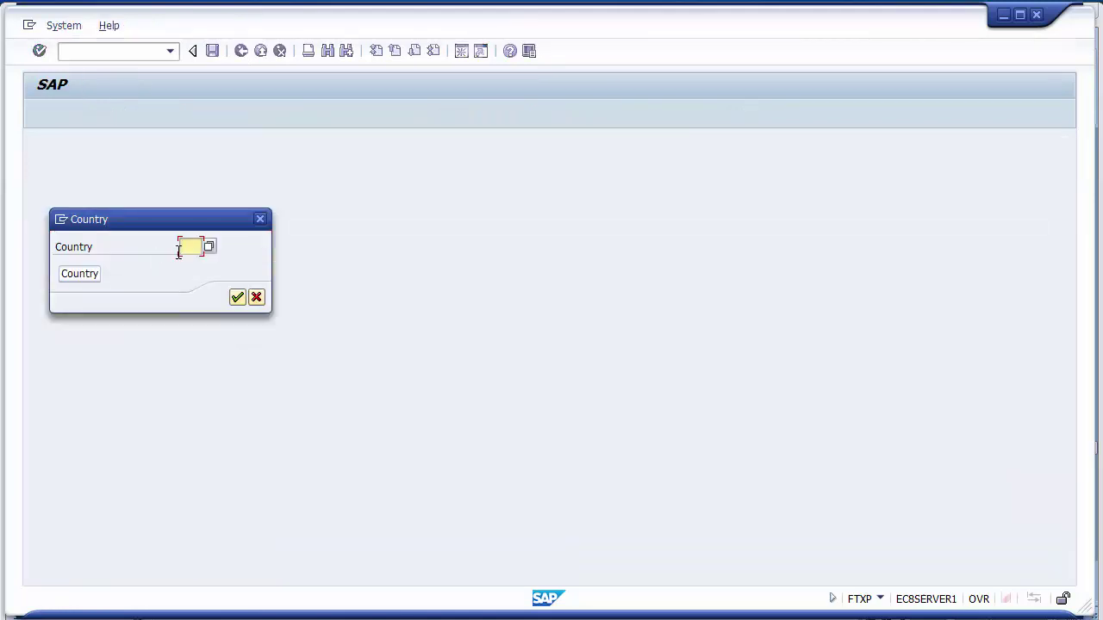
{"action": "type", "text": "ua"}
{"action": "key", "text": "BackSpace"}
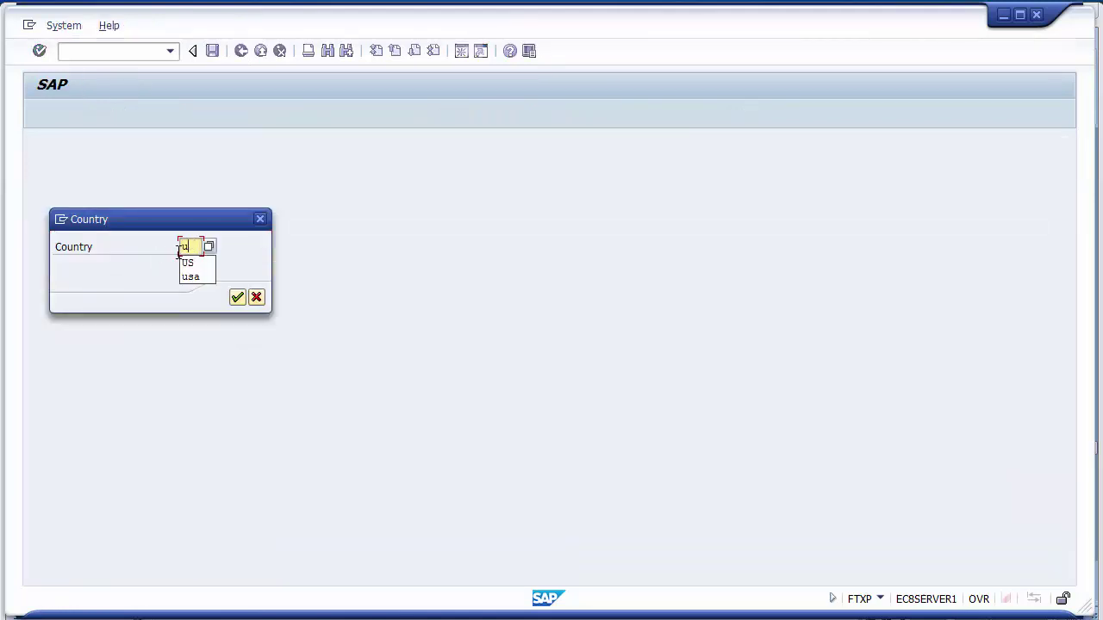
{"action": "type", "text": "s"}
{"action": "key", "text": "Return"}
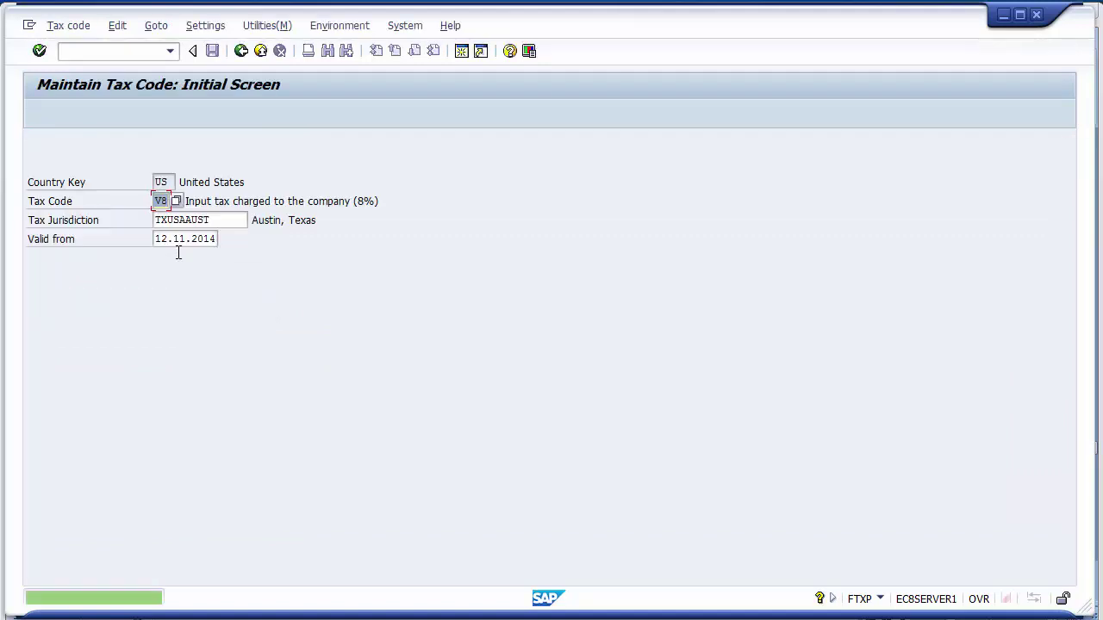
Start the tax code export for transport and acknowledge the information note
{"action": "left_click", "coordinate": [69, 26]}
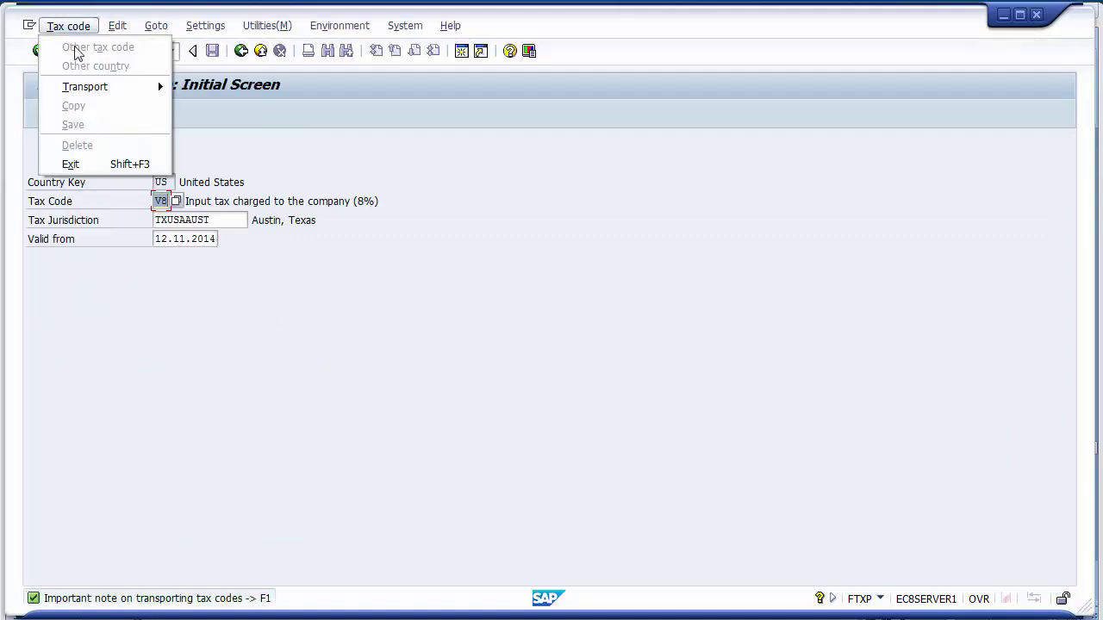
{"action": "left_click", "coordinate": [192, 88]}
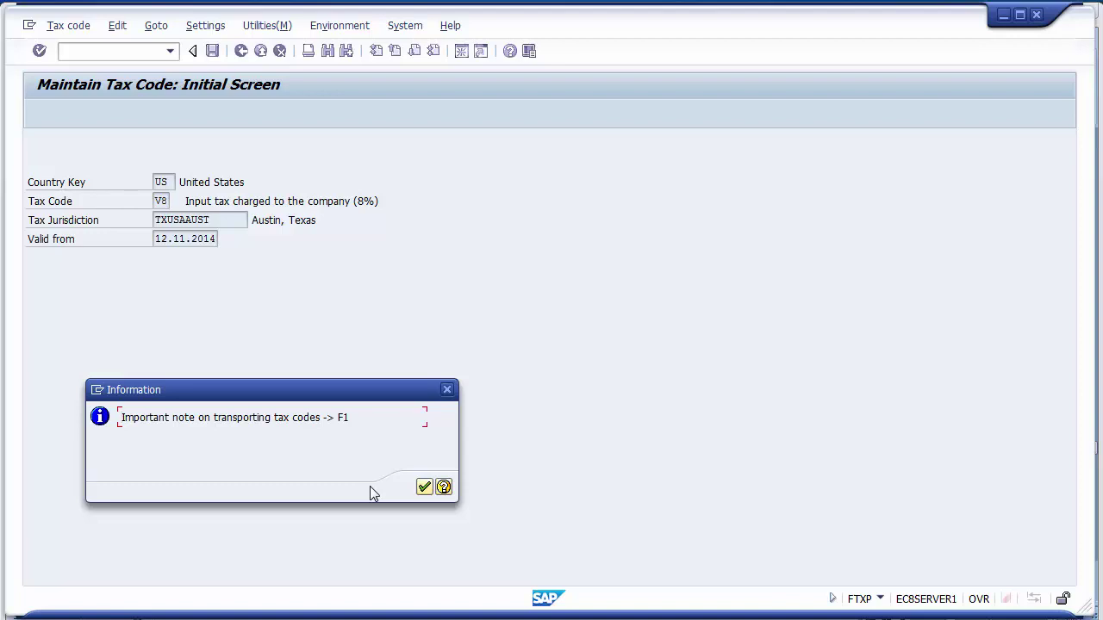
{"action": "left_click", "coordinate": [426, 488]}
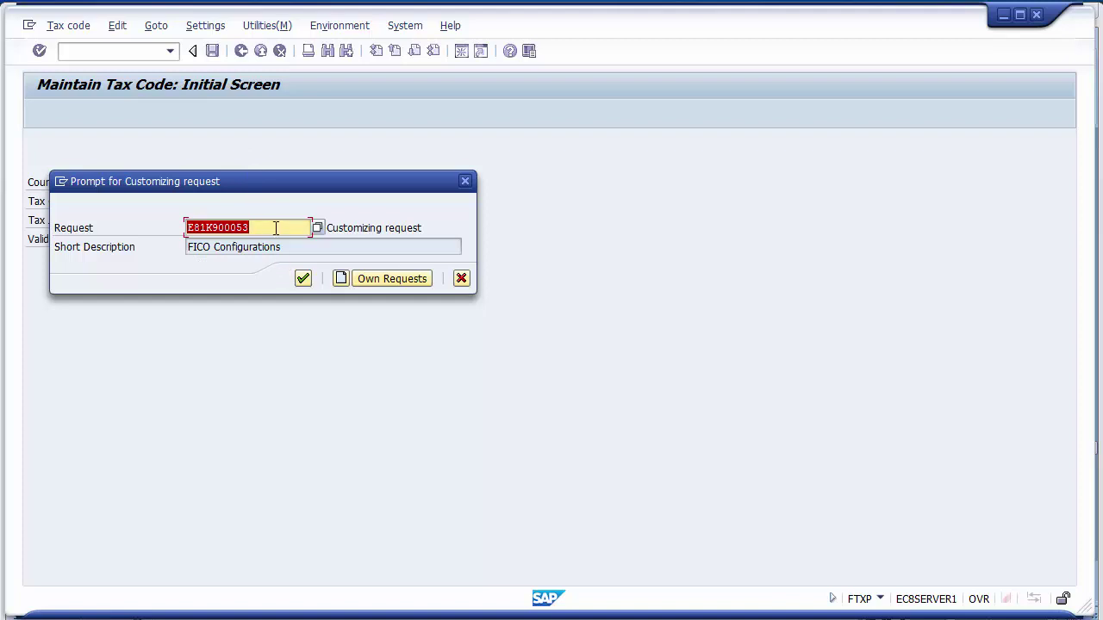
Create a new customizing request described 'FI: Tax code creation 12th Nov. 14' and save it
{"action": "left_click", "coordinate": [341, 279]}
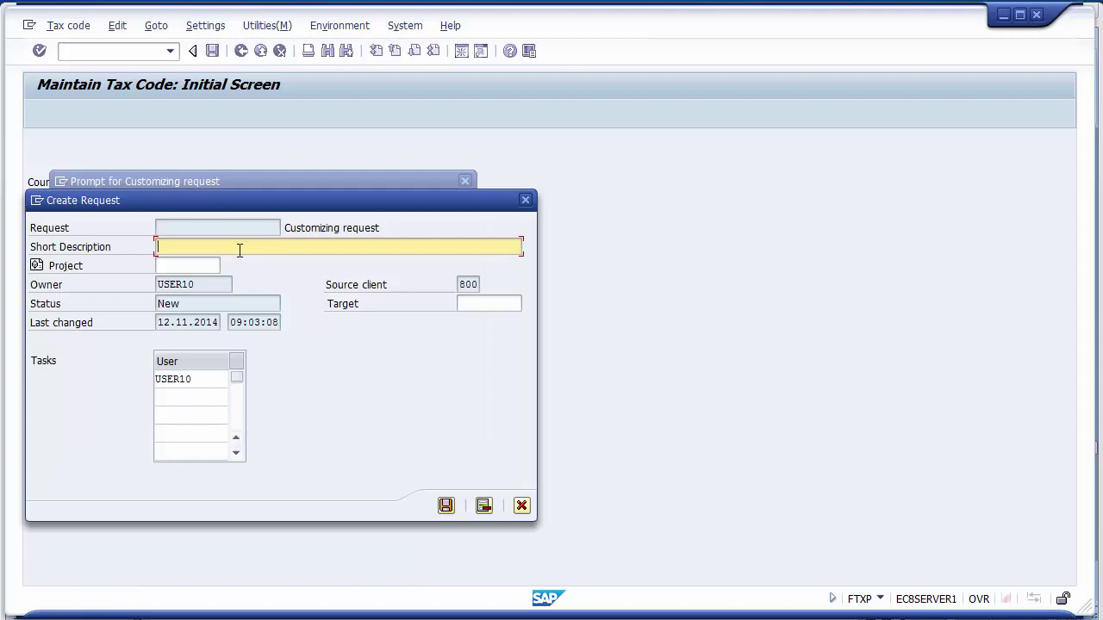
{"action": "type", "text": "FI: Tax code ceation"}
{"action": "left_click", "coordinate": [225, 247]}
{"action": "key", "text": "Insert"}
{"action": "type", "text": "r"}
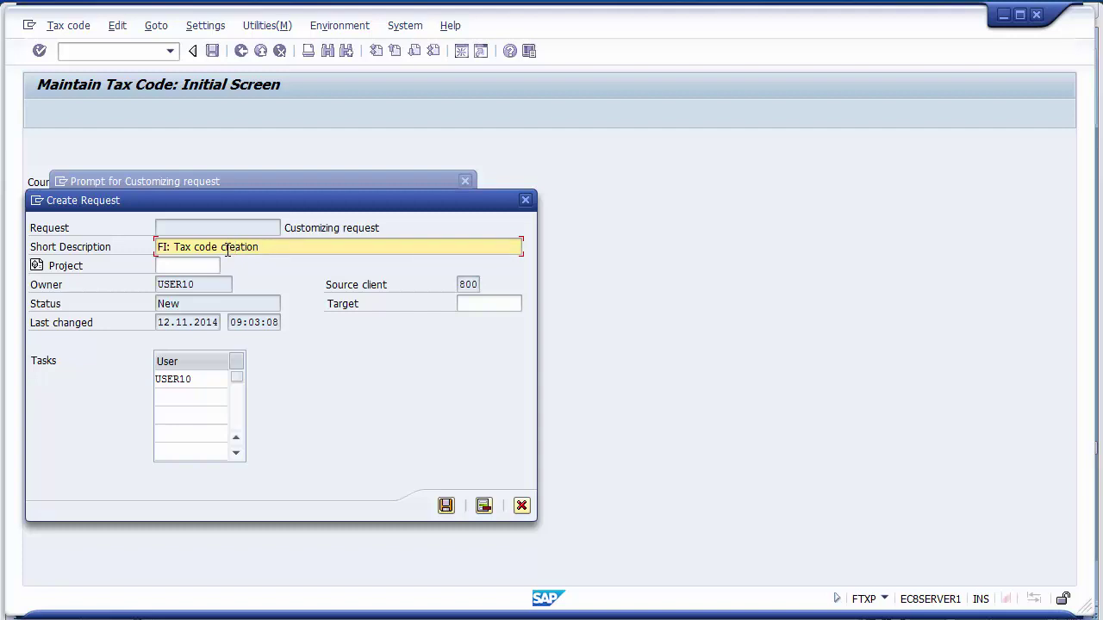
{"action": "type", "text": "12th Nov. 14"}
{"action": "left_click", "coordinate": [445, 506]}
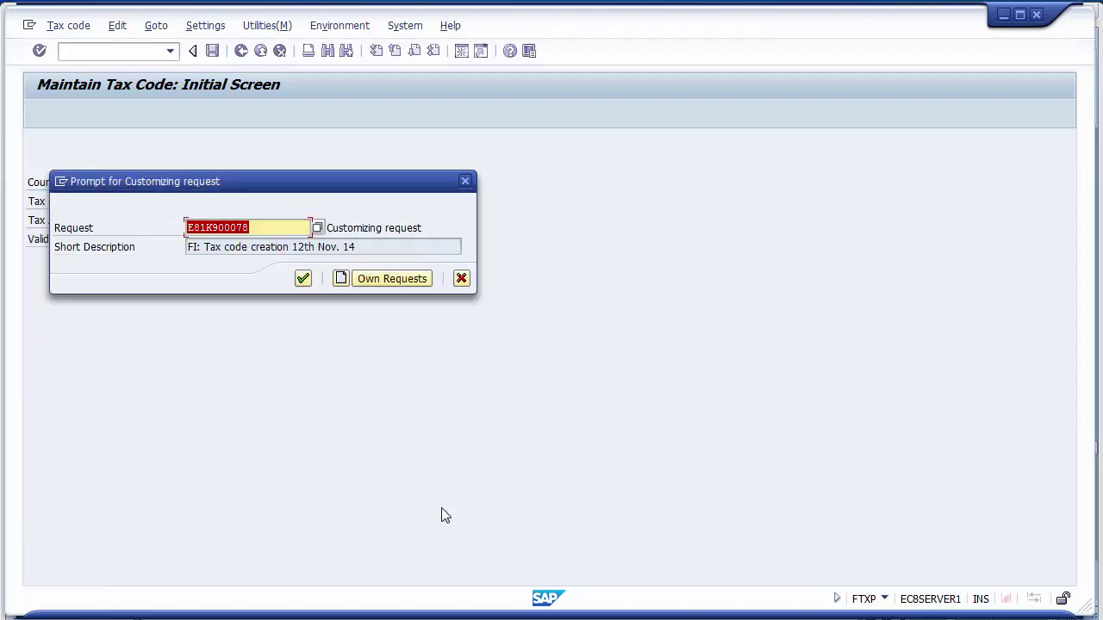
Confirm the new request and mark tax codes A5, A0, V8 and V0 for transport
{"action": "left_click", "coordinate": [303, 279]}
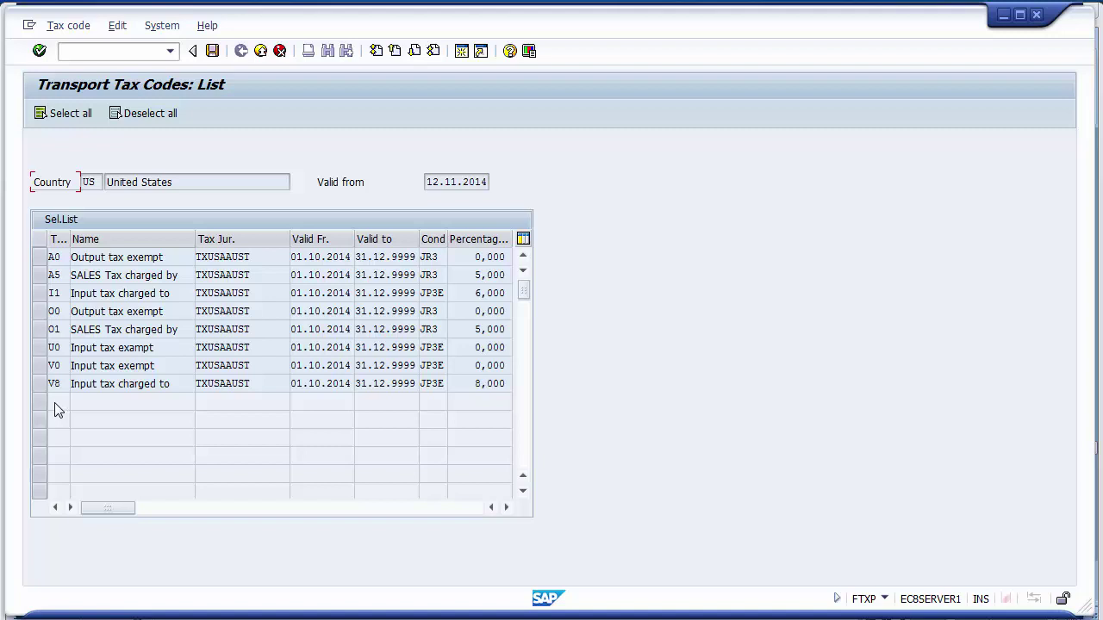
{"action": "left_click", "coordinate": [39, 274]}
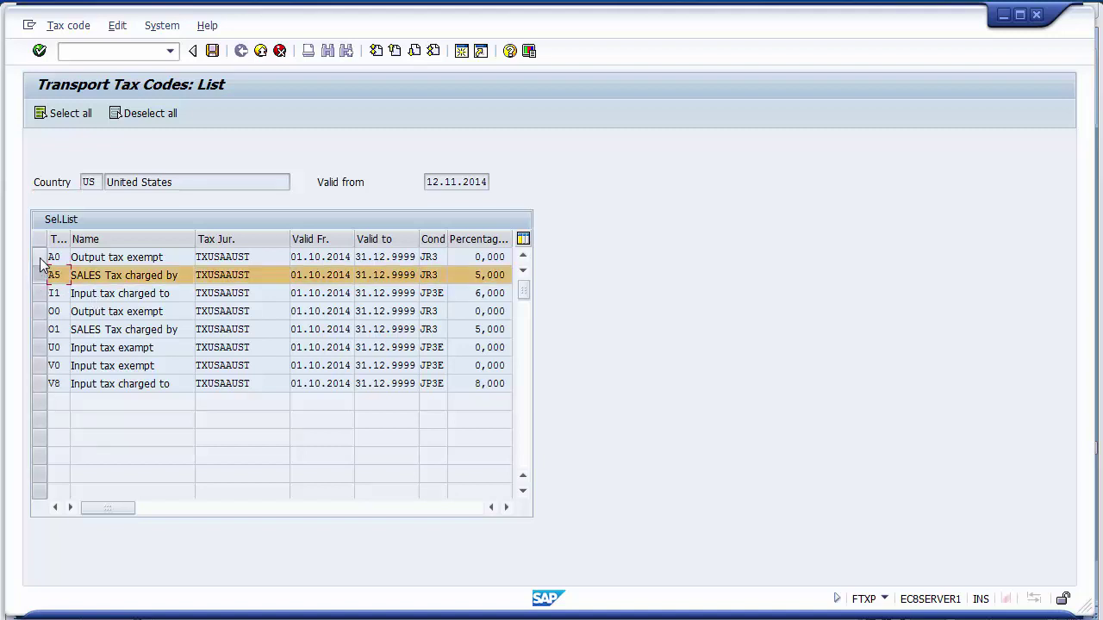
{"action": "left_click", "coordinate": [39, 257]}
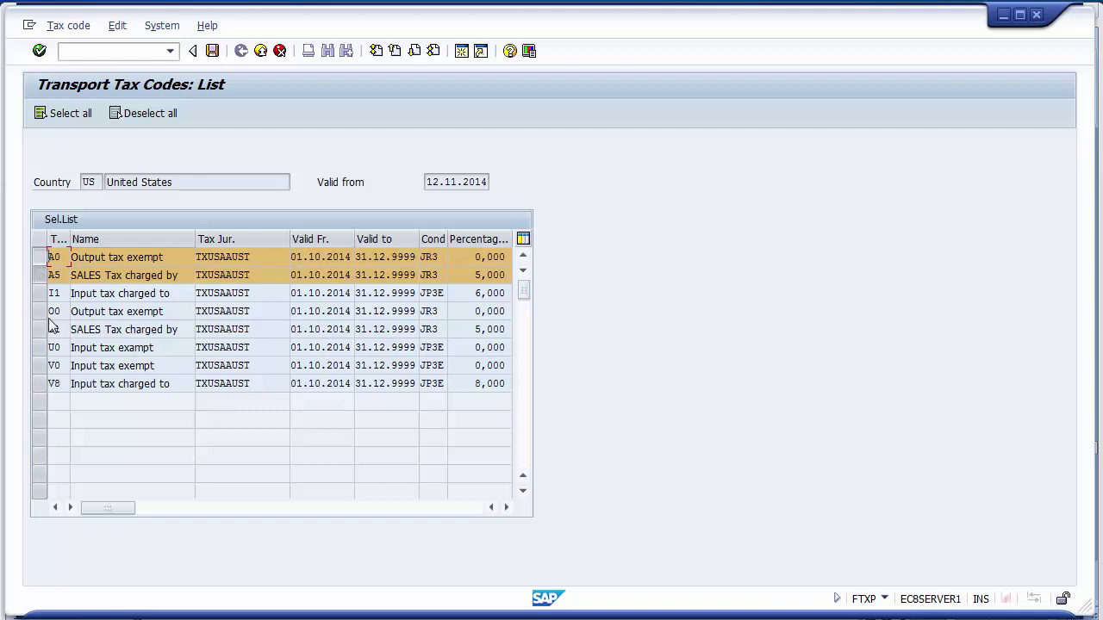
{"action": "left_click", "coordinate": [43, 381]}
{"action": "left_click", "coordinate": [42, 369]}
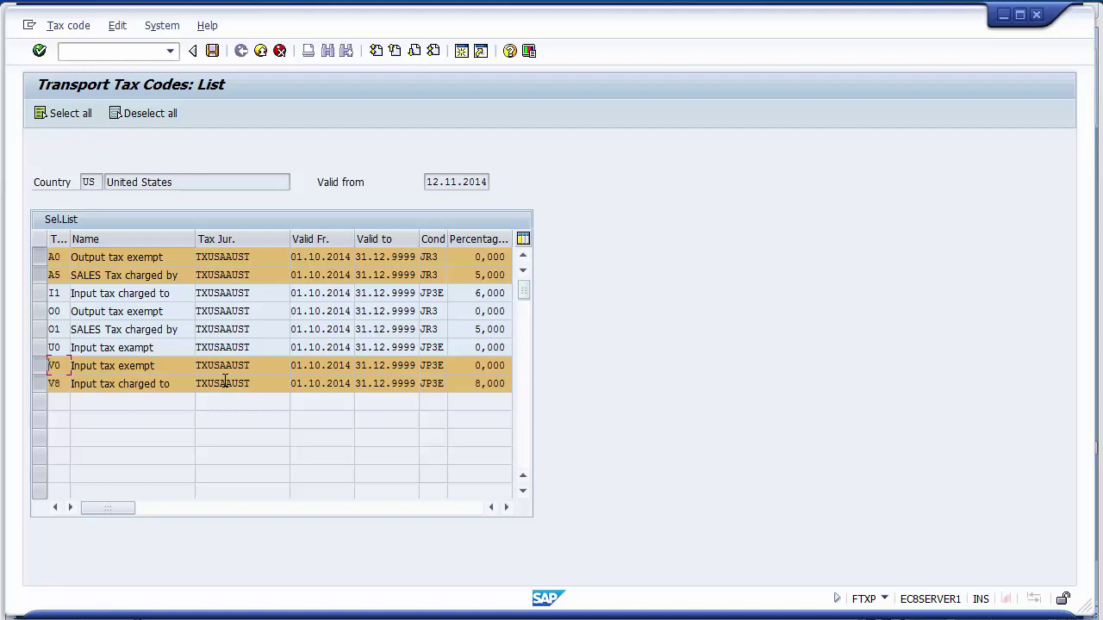
Save A0, A5, V0 and V8 to request E81K900078 and cancel the Country popup
{"action": "left_click", "coordinate": [213, 52]}
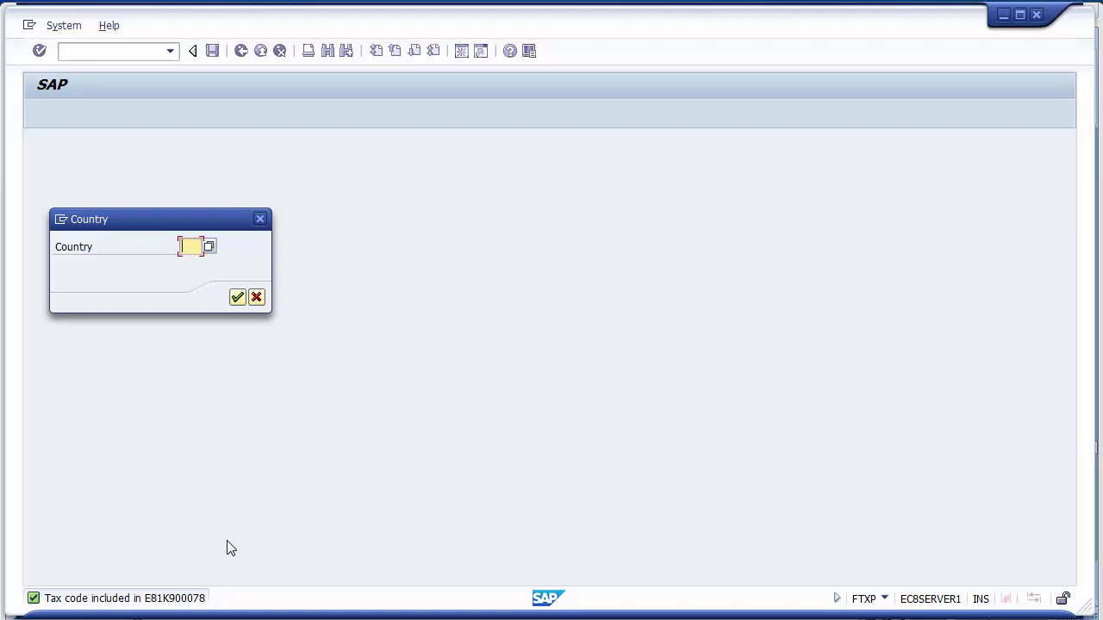
{"action": "left_click", "coordinate": [256, 298]}
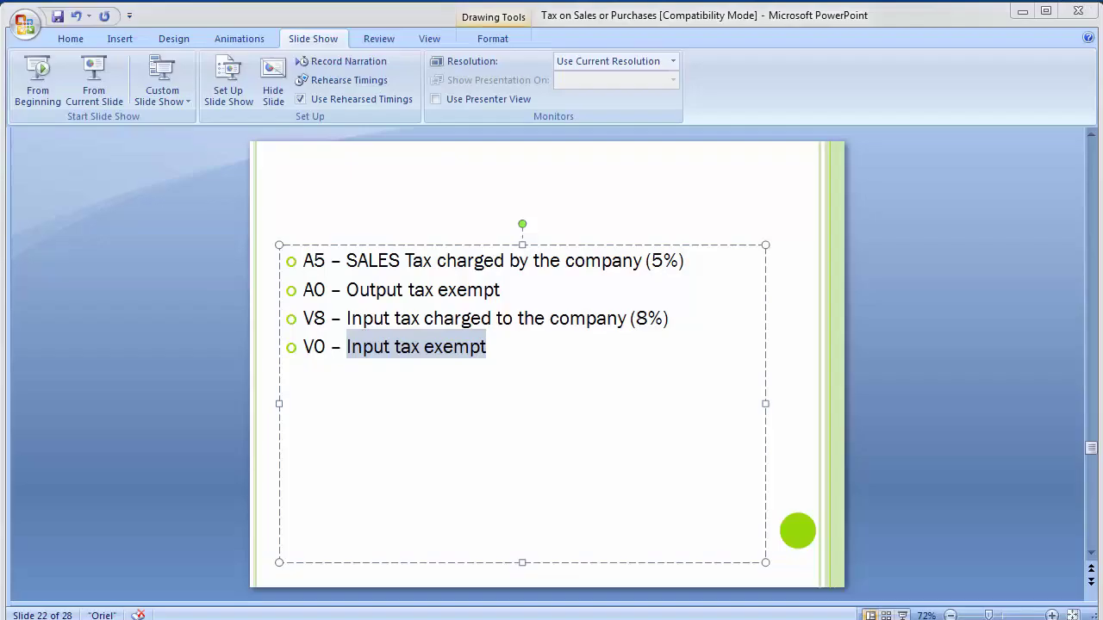
Advance the PowerPoint presentation from slide 22 to the Specify Base Amount slide
{"action": "left_click", "coordinate": [211, 399]}
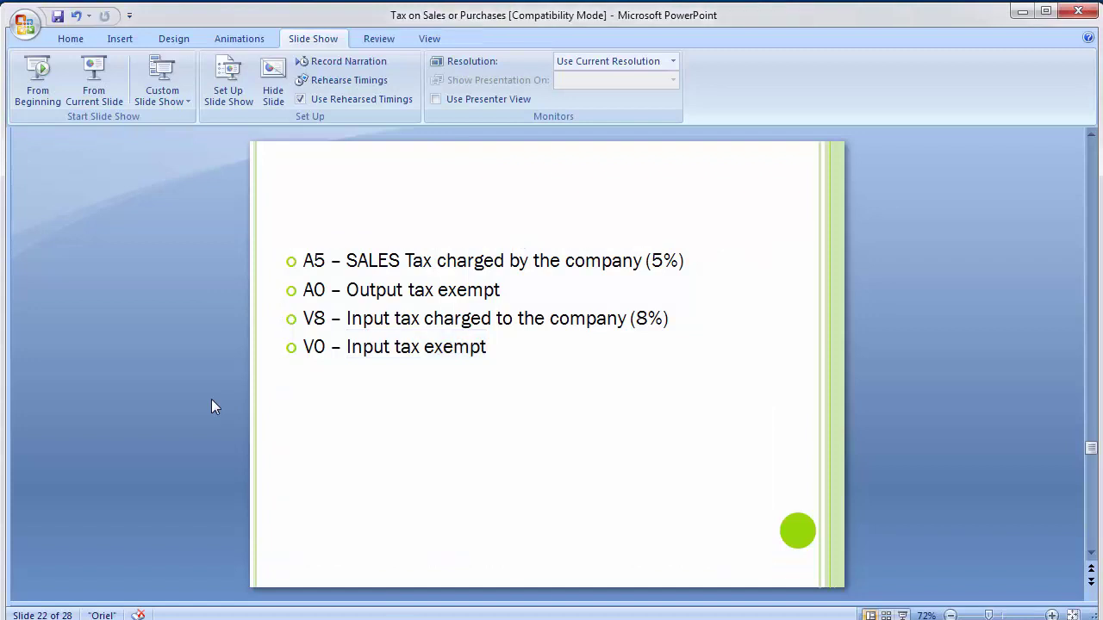
{"action": "key", "text": "Page_Down"}
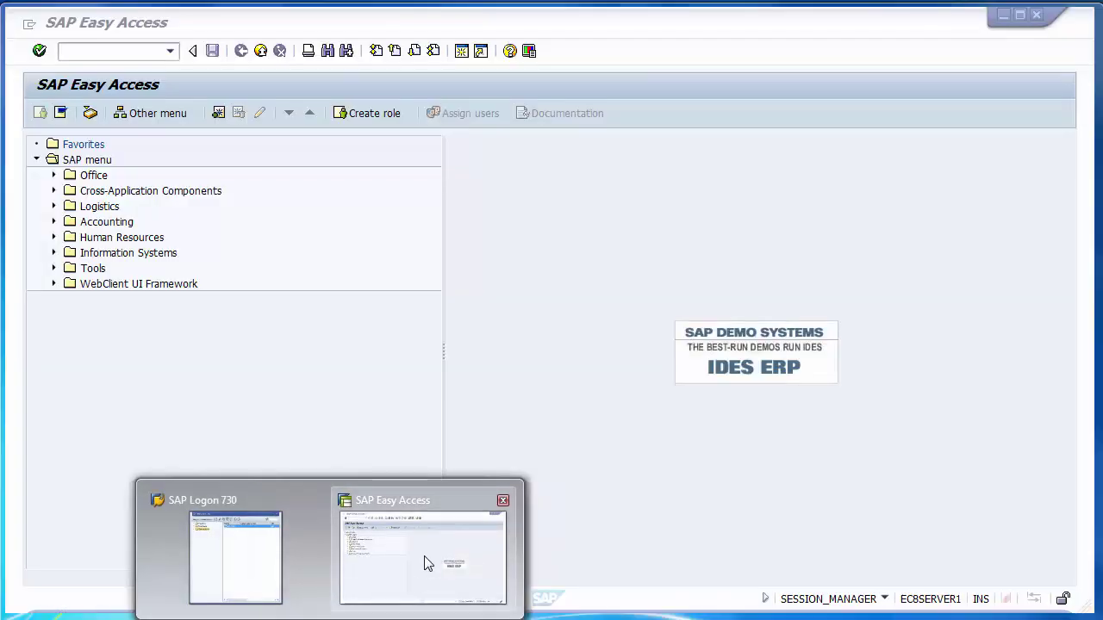
Switch back to SAP Easy Access and start transaction SPRO
{"action": "left_click", "coordinate": [424, 564]}
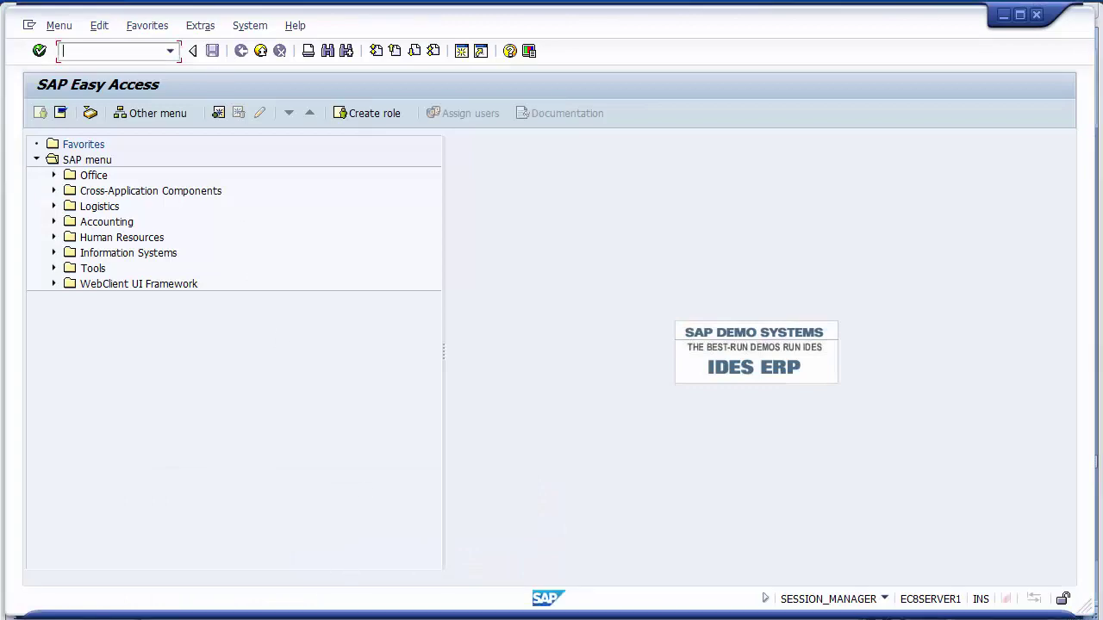
{"action": "left_click", "coordinate": [332, 616]}
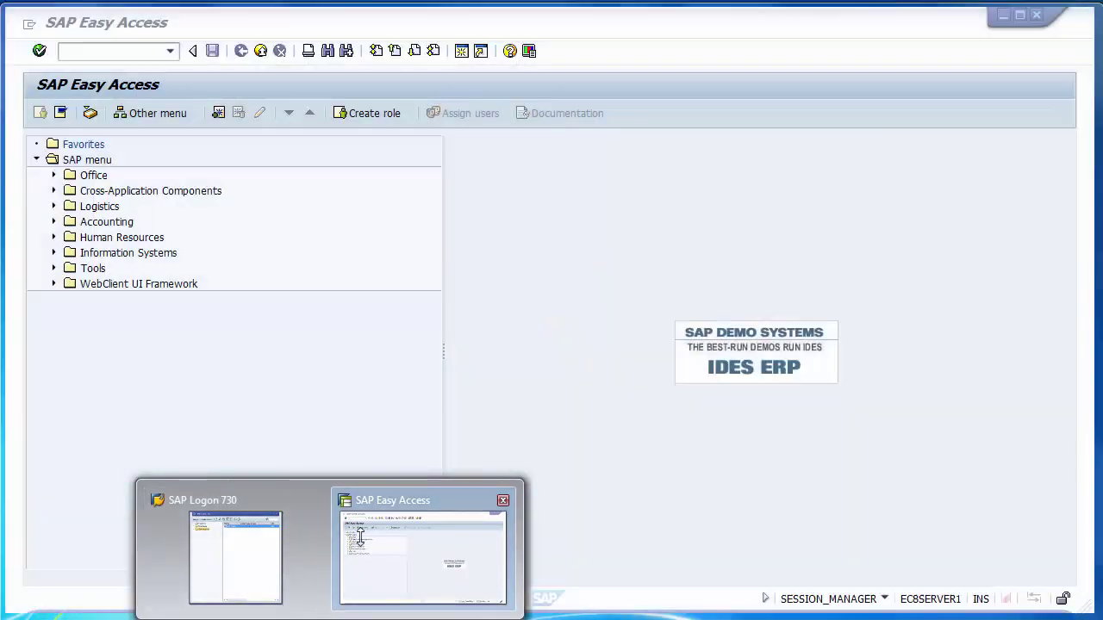
{"action": "left_click", "coordinate": [353, 530]}
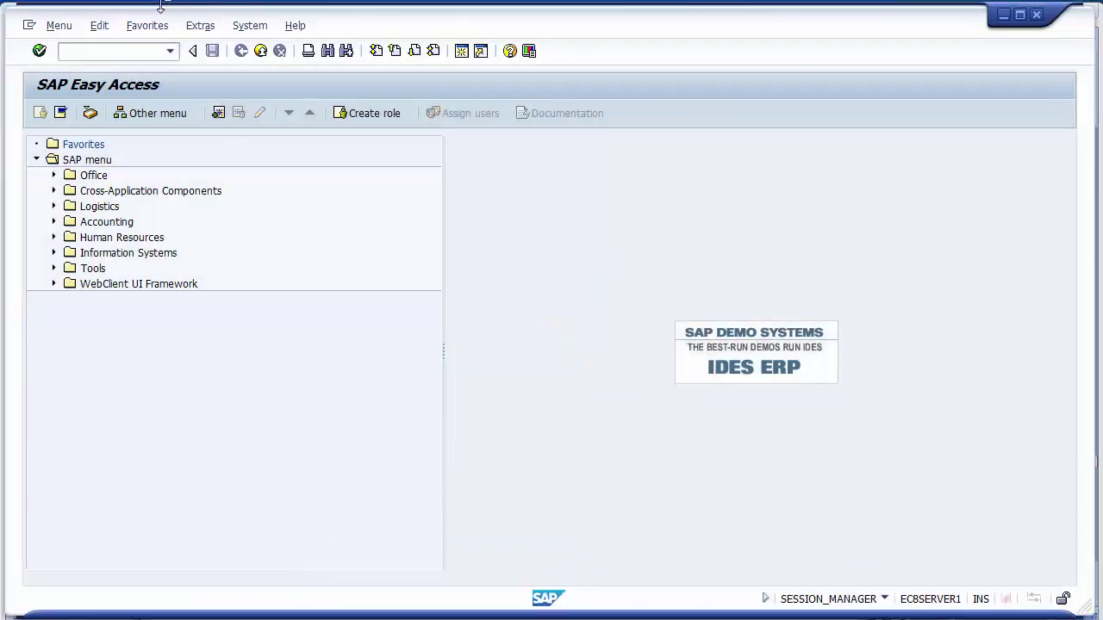
{"action": "type", "text": "spro"}
{"action": "key", "text": "Return"}
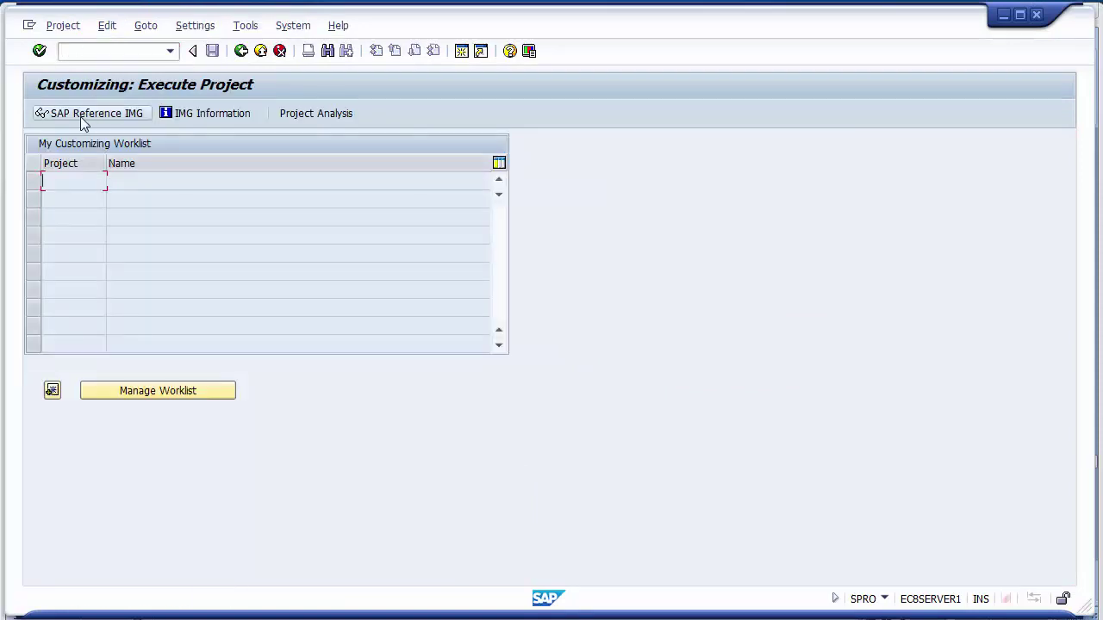
Expand the Reference IMG to Tax on Sales/Purchases > Calculation and run Specify Base Amount
{"action": "left_click", "coordinate": [80, 117]}
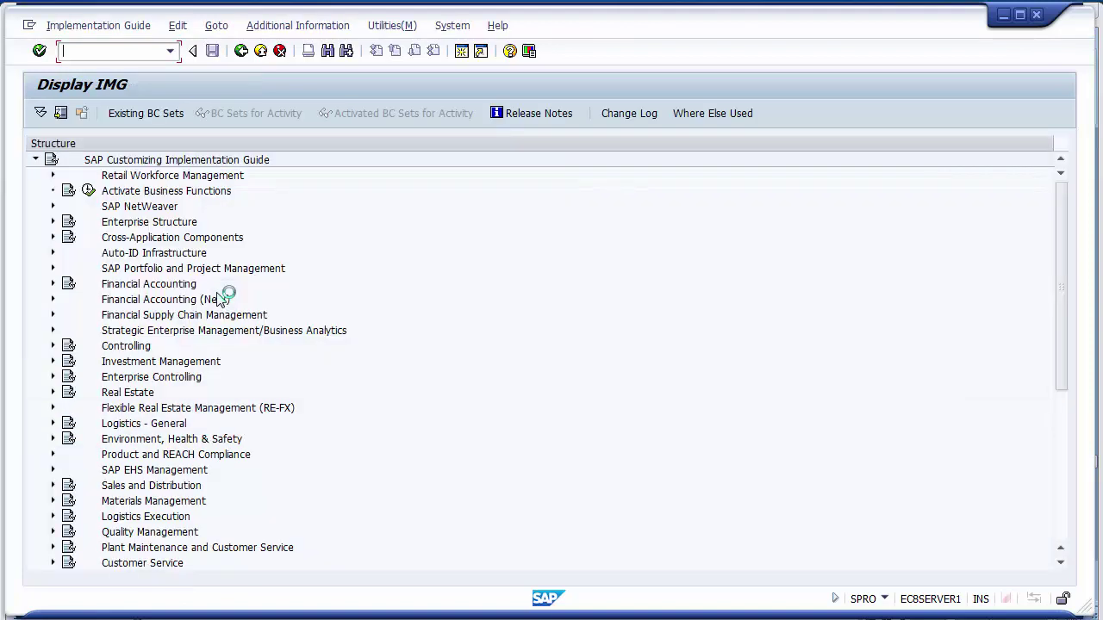
{"action": "left_click", "coordinate": [142, 301]}
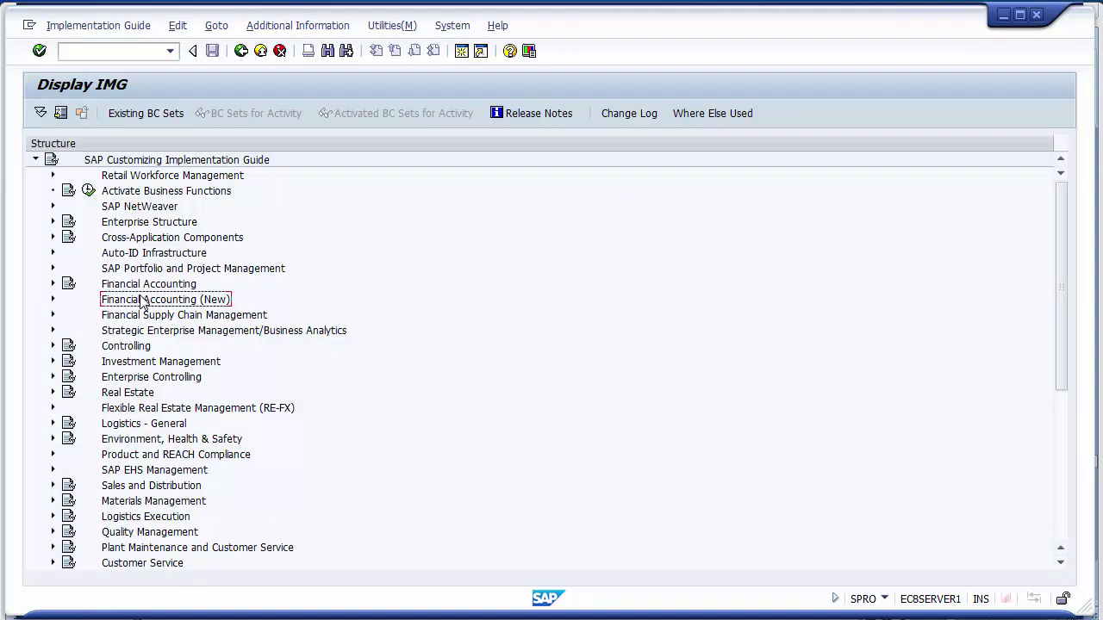
{"action": "left_click", "coordinate": [53, 300]}
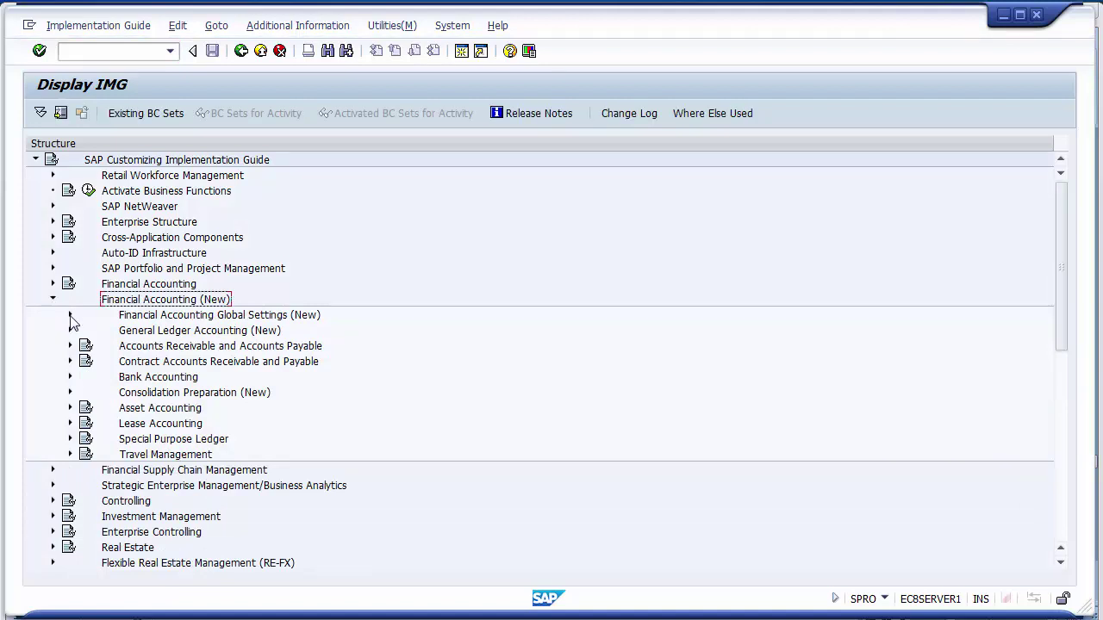
{"action": "left_click", "coordinate": [70, 315]}
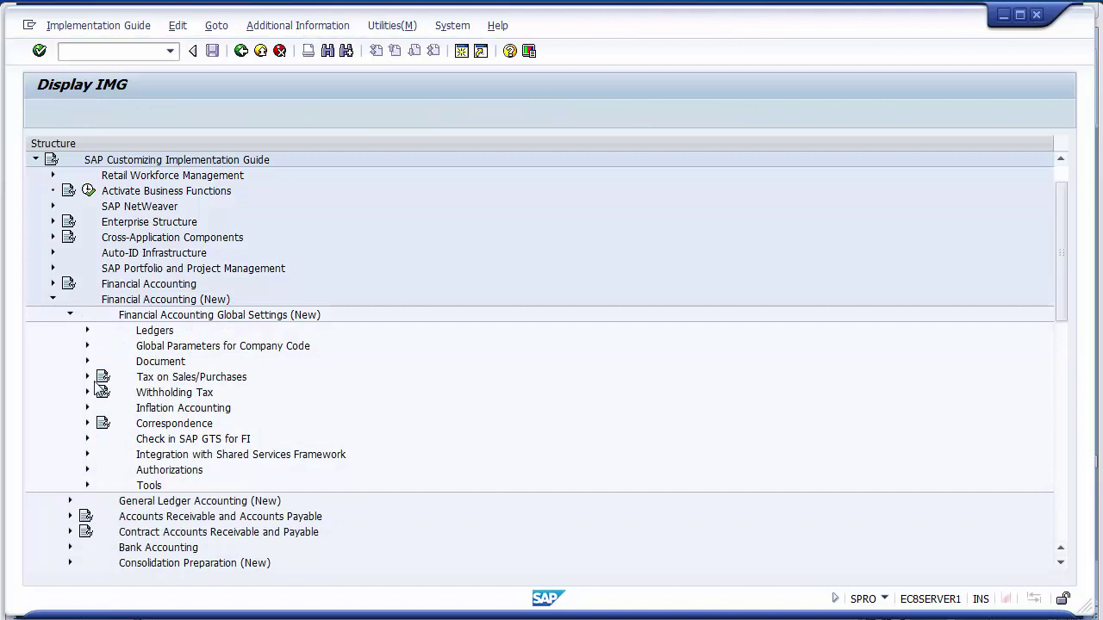
{"action": "left_click", "coordinate": [88, 379]}
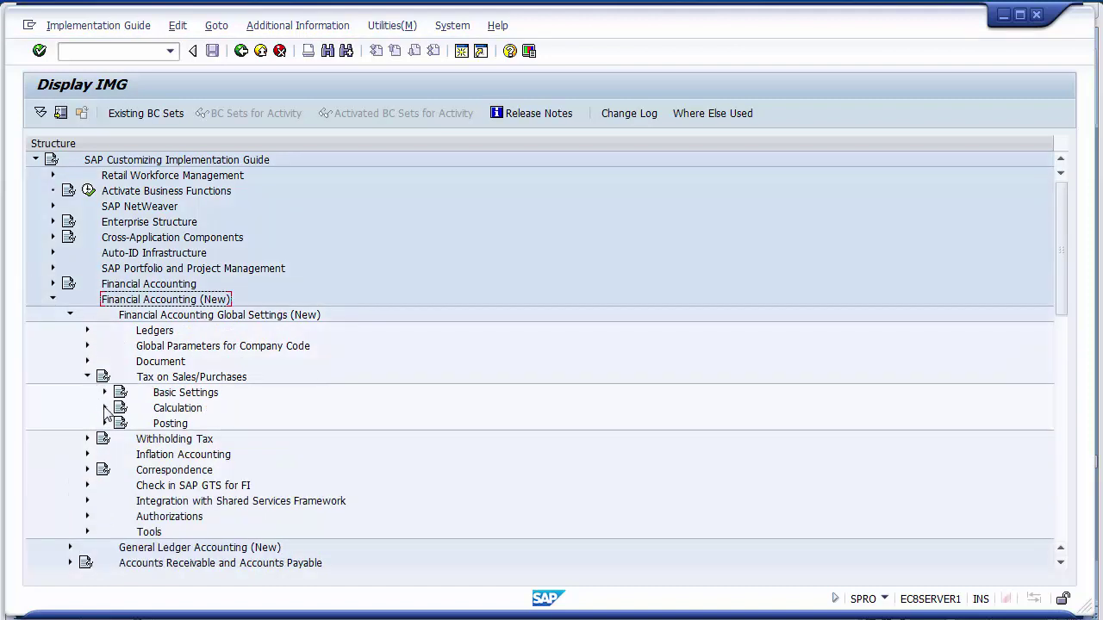
{"action": "left_click", "coordinate": [104, 409]}
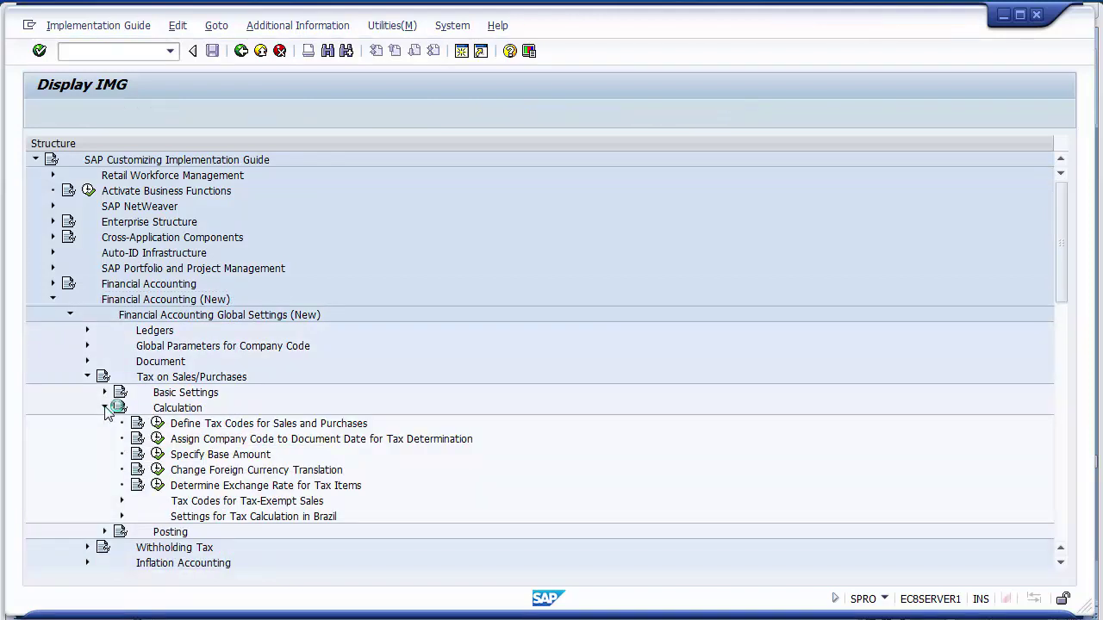
{"action": "left_click", "coordinate": [217, 459]}
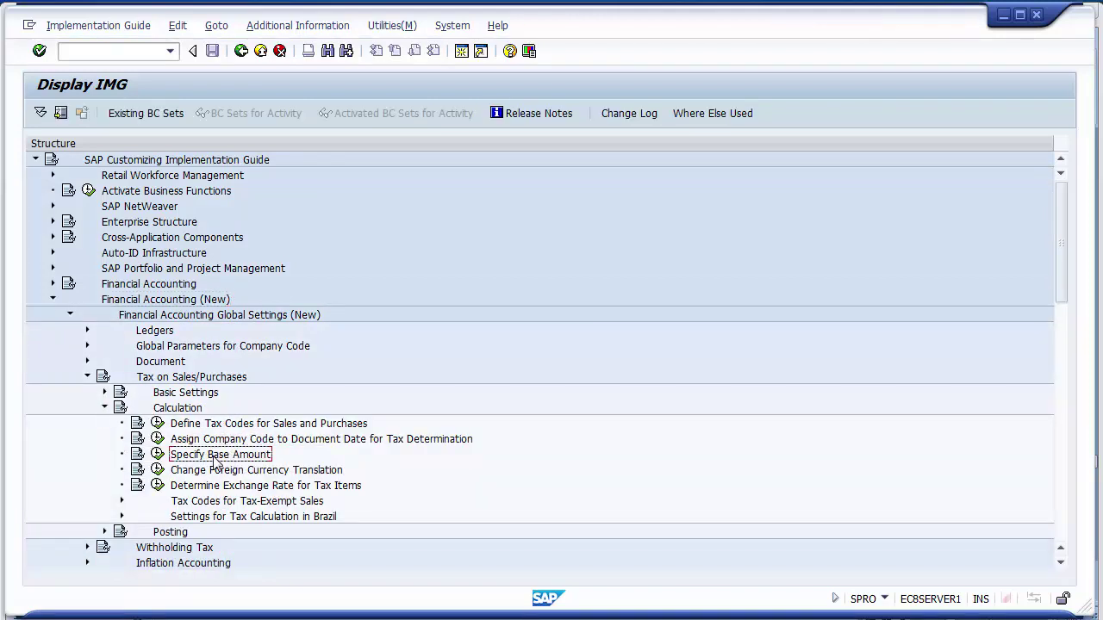
{"action": "left_click", "coordinate": [158, 456]}
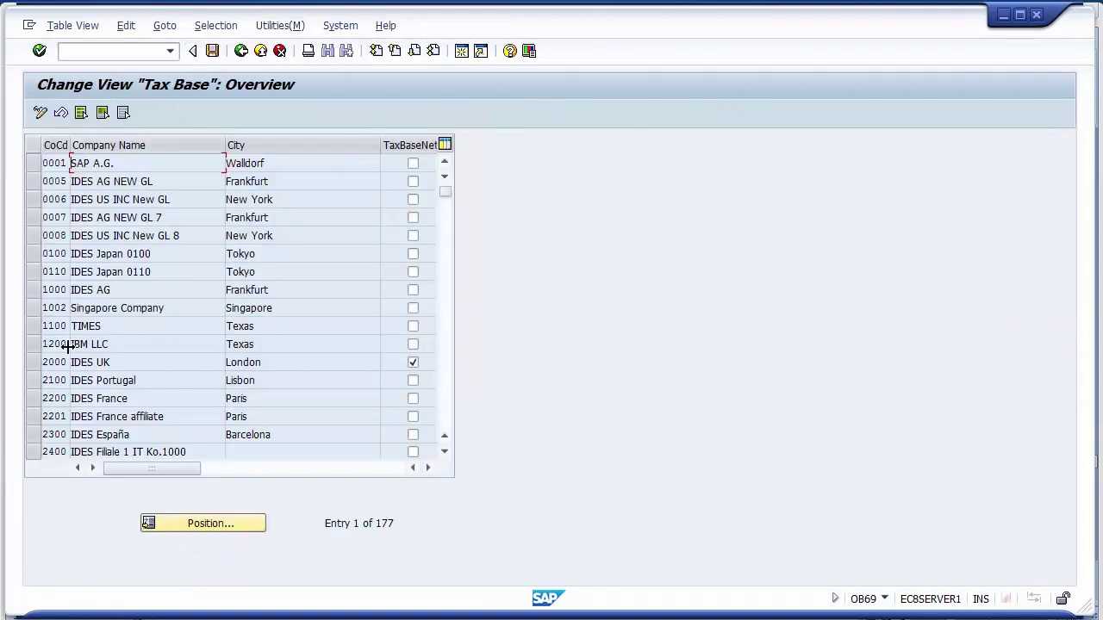
Review company code 1200's tax base setting, then advance PowerPoint to slide 24
{"action": "left_click", "coordinate": [34, 344]}
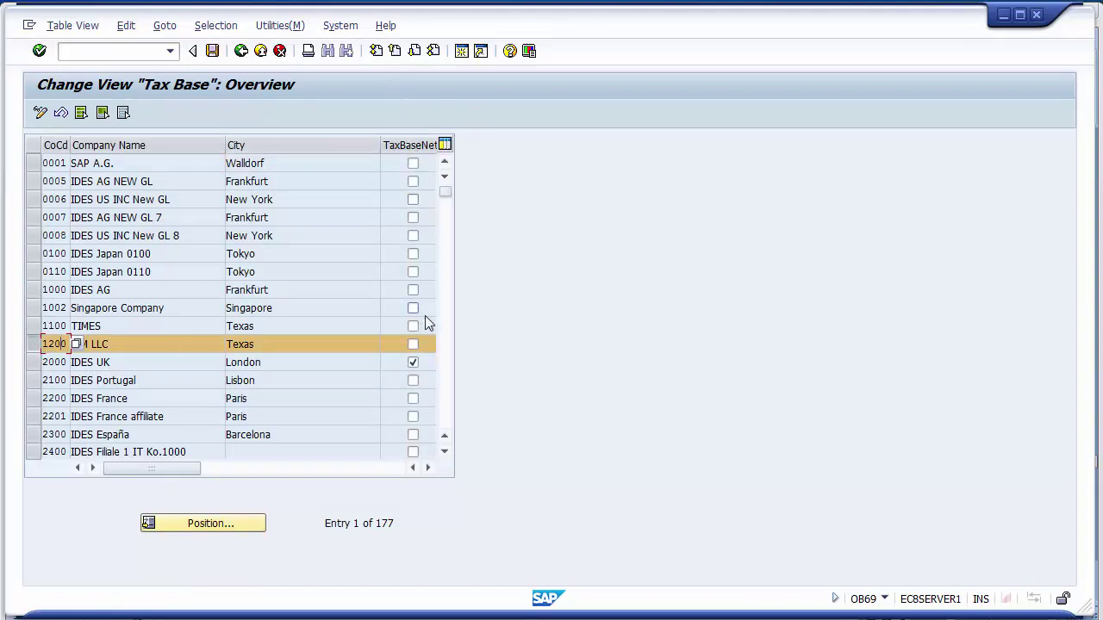
{"action": "left_click", "coordinate": [427, 345]}
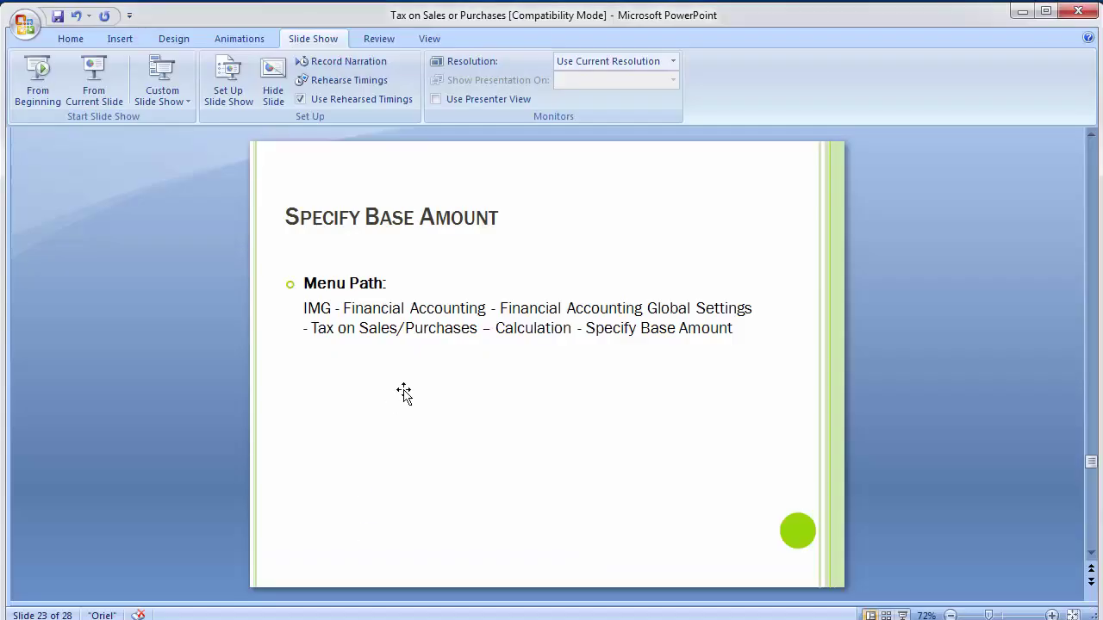
{"action": "scroll", "coordinate": [404, 394], "scroll_direction": "down", "scroll_amount": 1}
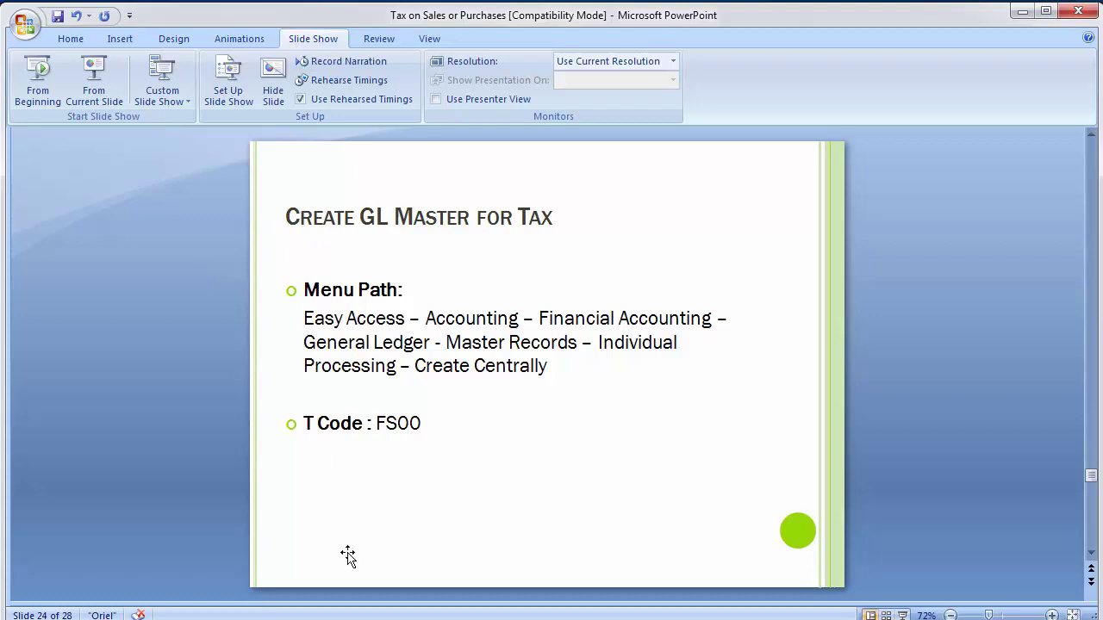
In the SAP Tax Base window, run transaction /oOB69
{"action": "mouse_move", "coordinate": [353, 608]}
{"action": "left_click", "coordinate": [420, 548]}
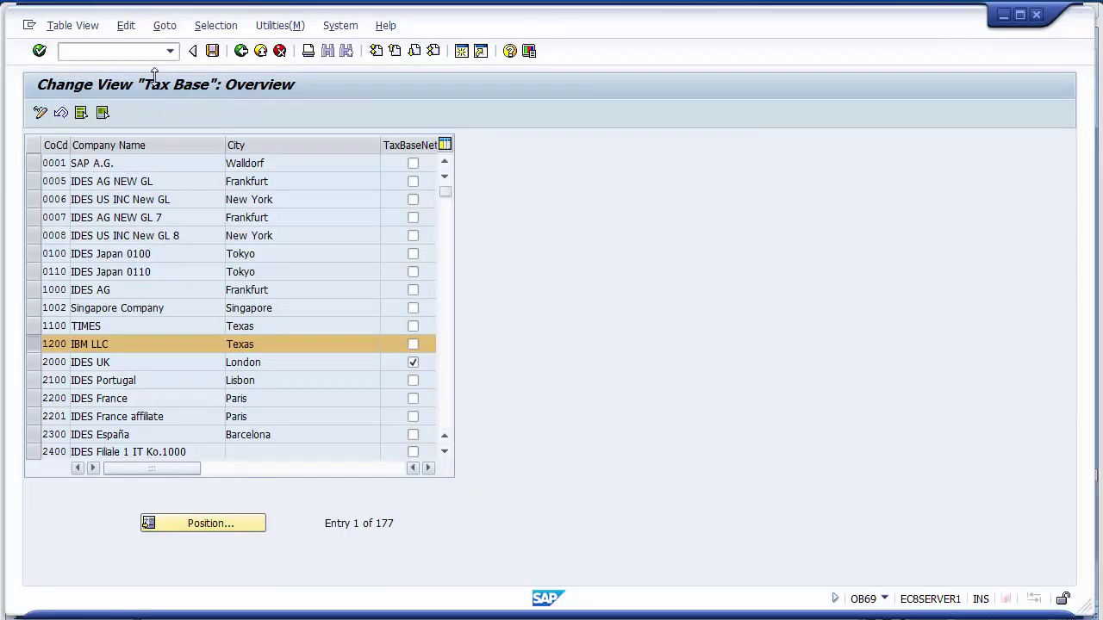
{"action": "left_click", "coordinate": [117, 53]}
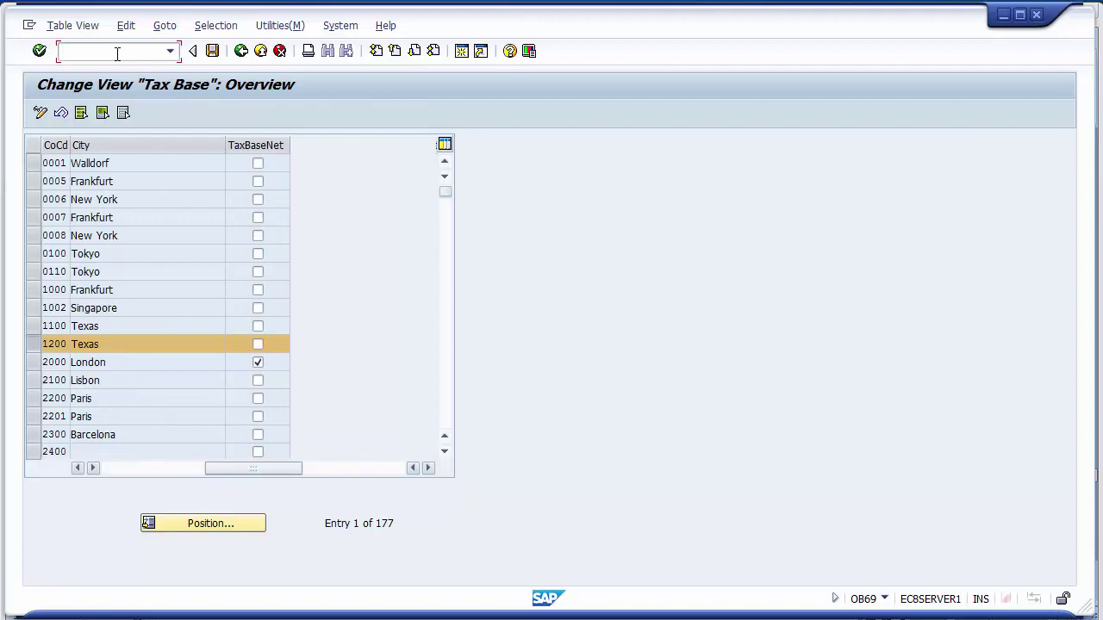
{"action": "type", "text": "/o"}
{"action": "type", "text": "ob69"}
{"action": "key", "text": "Return"}
Check the slide's transaction code FS00 in PowerPoint, then return to SAP
{"action": "key", "text": "alt+Tab"}
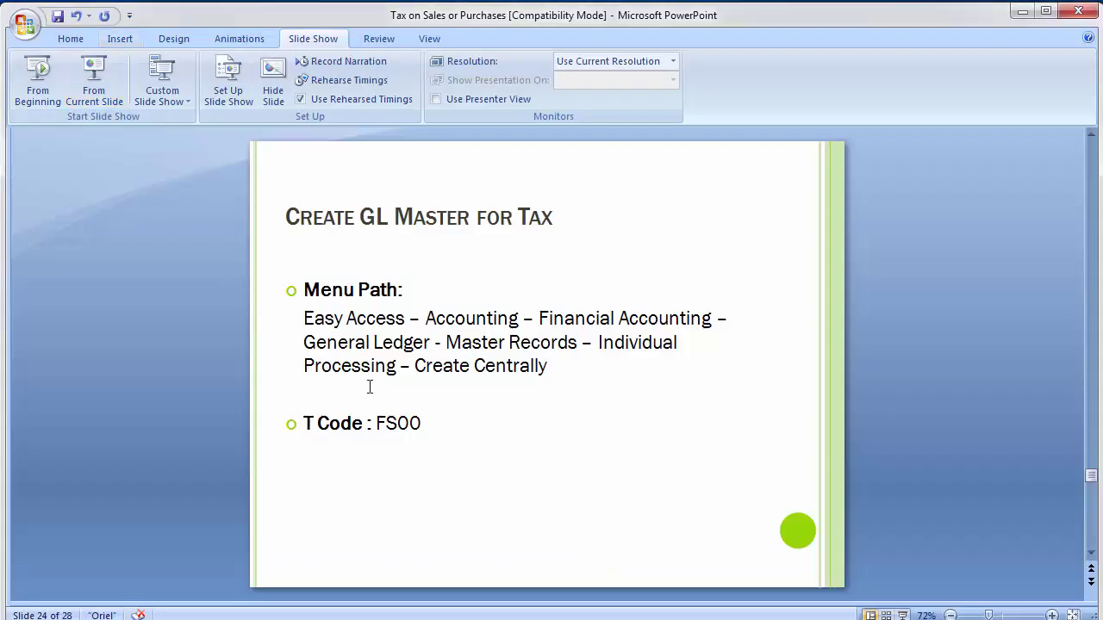
{"action": "left_click_drag", "start_coordinate": [376, 422], "coordinate": [436, 428]}
{"action": "left_click", "coordinate": [169, 315]}
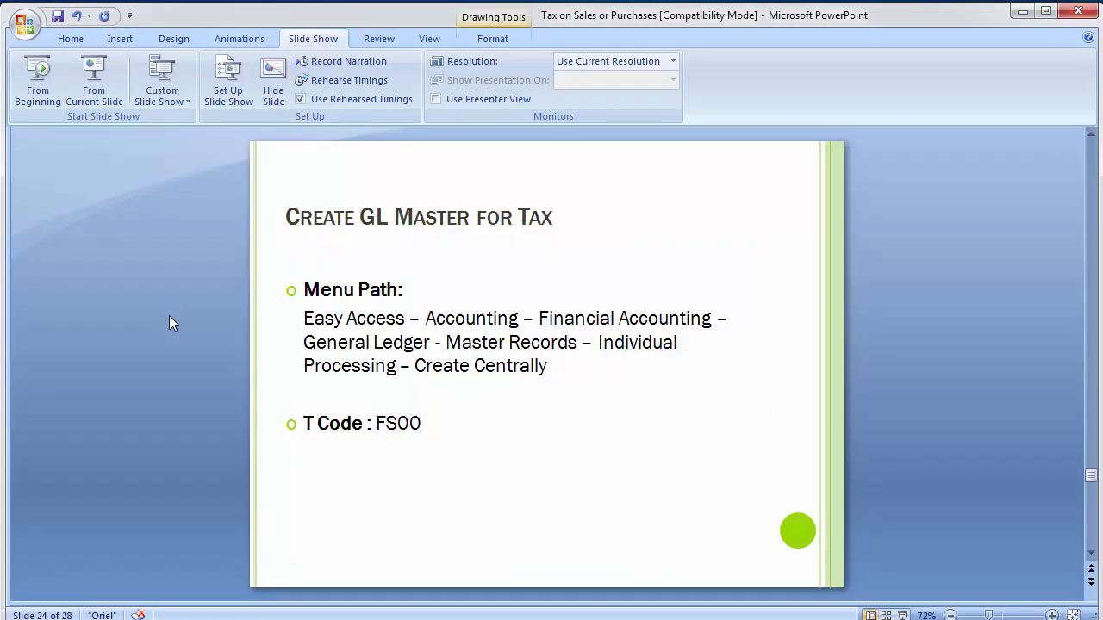
{"action": "key", "text": "alt+Tab"}
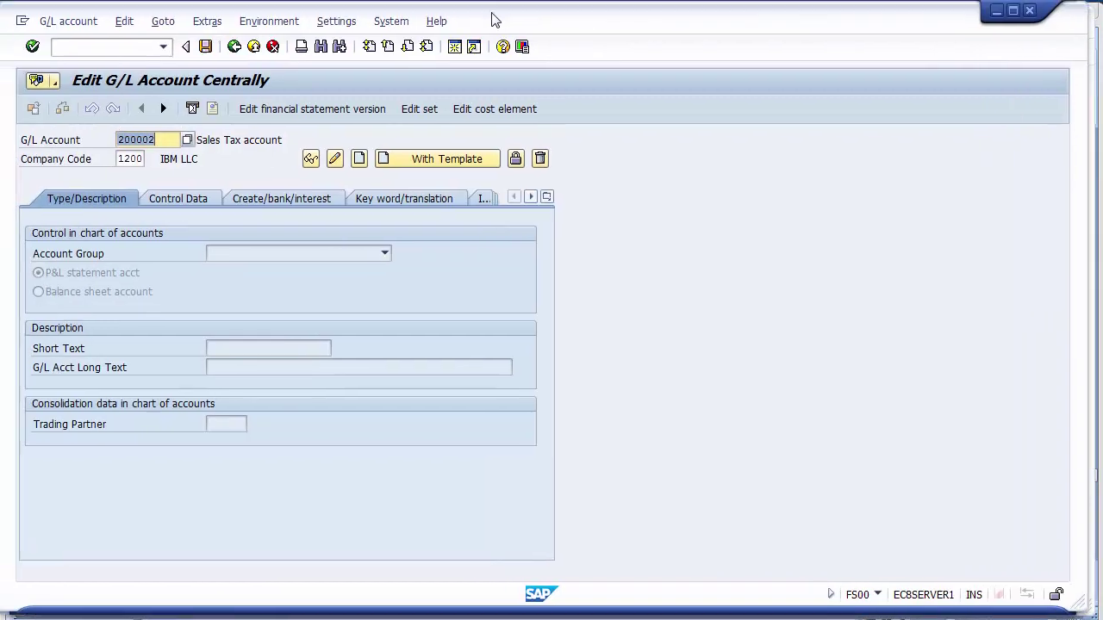
Load G/L account 200002 for company code 1200 in display mode
{"action": "left_click", "coordinate": [175, 145]}
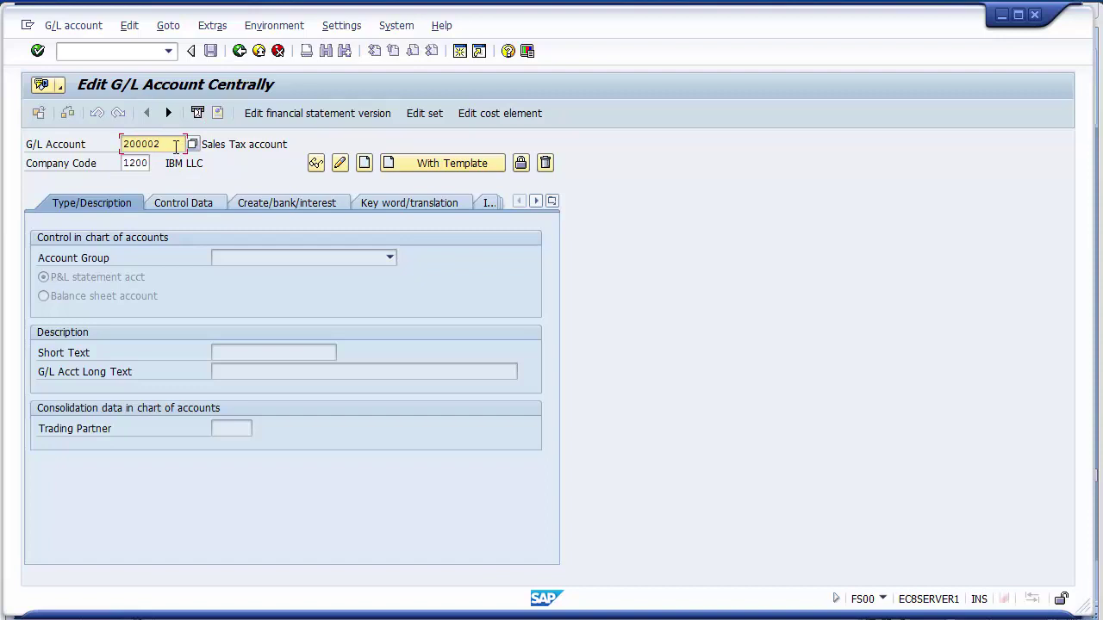
{"action": "key", "text": "Return"}
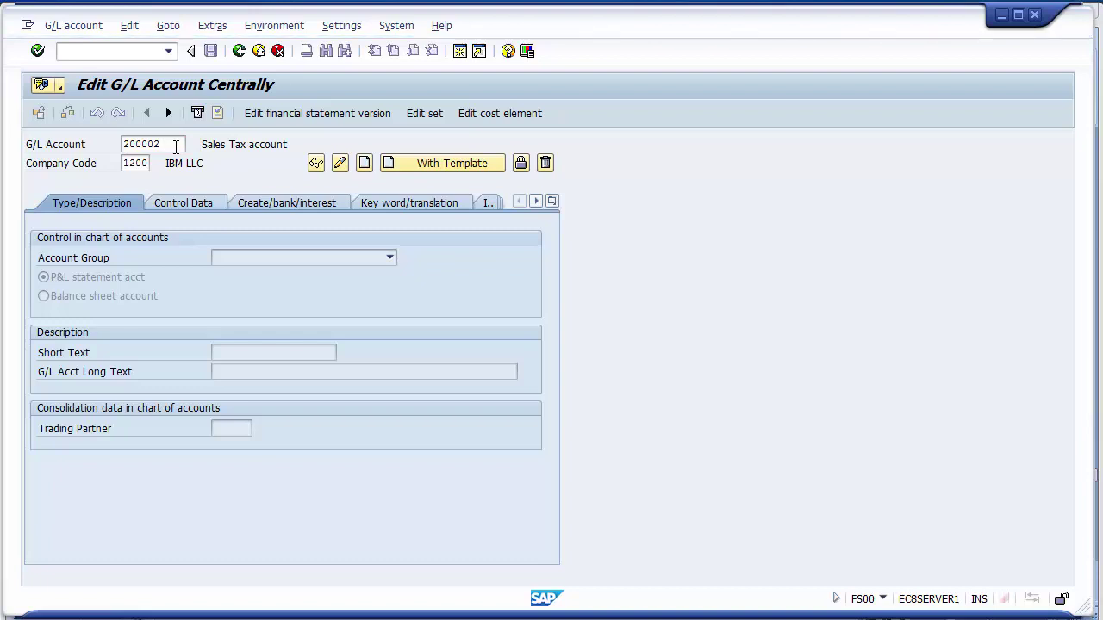
{"action": "key", "text": "Return"}
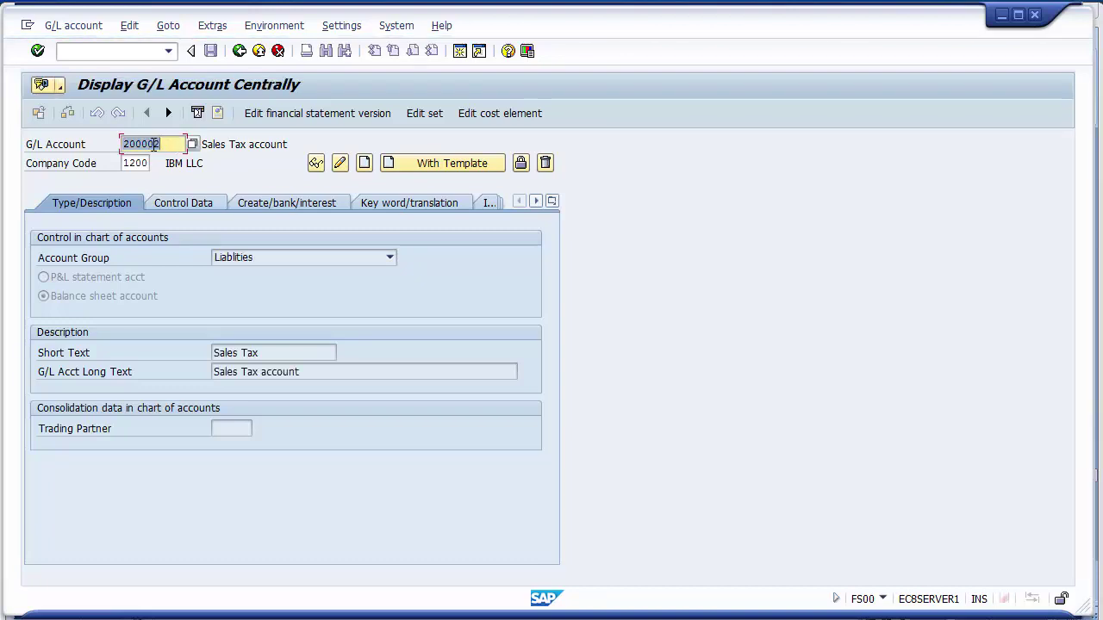
{"action": "left_click", "coordinate": [129, 144]}
{"action": "left_click", "coordinate": [270, 163]}
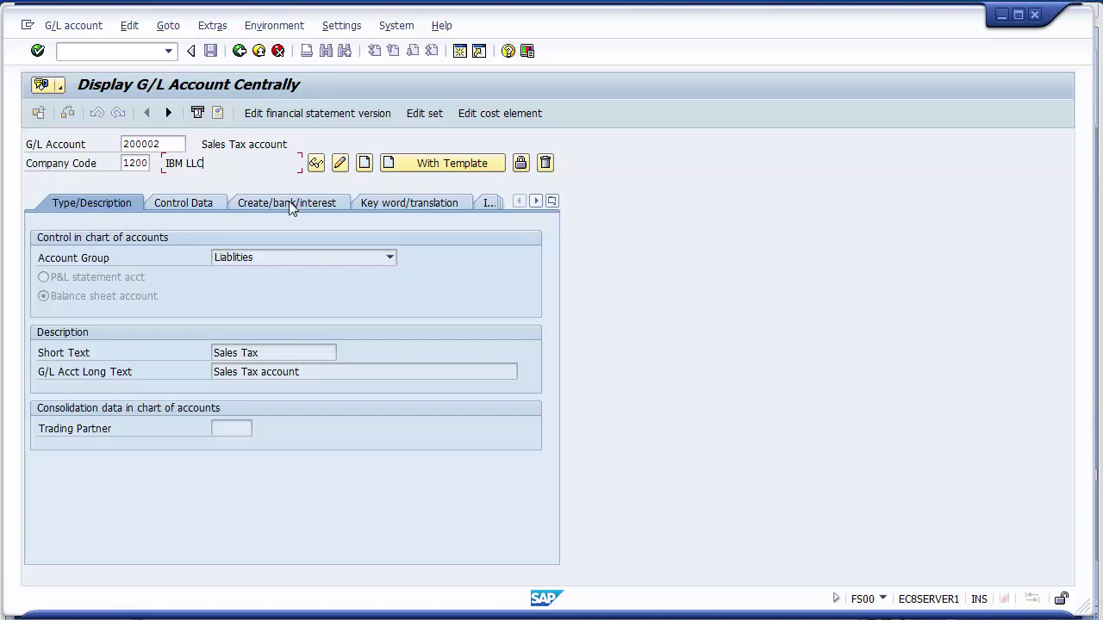
Review account group Liablities, short text 'Sales Tax' and long text 'Sales Tax account'
{"action": "left_click", "coordinate": [272, 256]}
{"action": "left_click", "coordinate": [271, 257]}
{"action": "left_click_drag", "start_coordinate": [290, 353], "coordinate": [199, 355]}
{"action": "left_click_drag", "start_coordinate": [316, 372], "coordinate": [174, 371]}
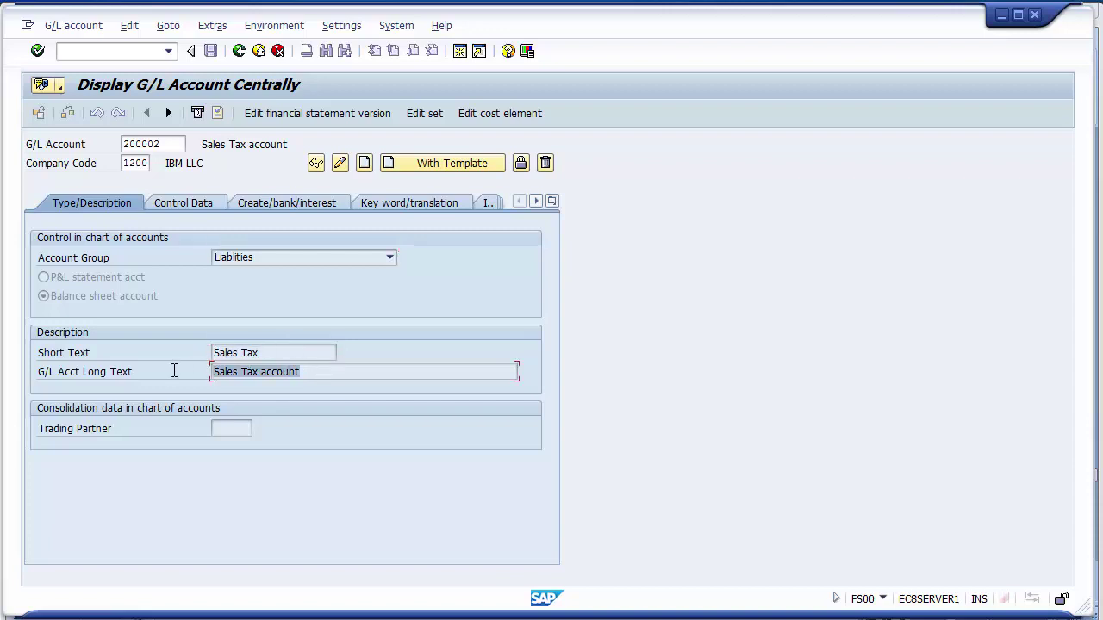
{"action": "left_click", "coordinate": [185, 203]}
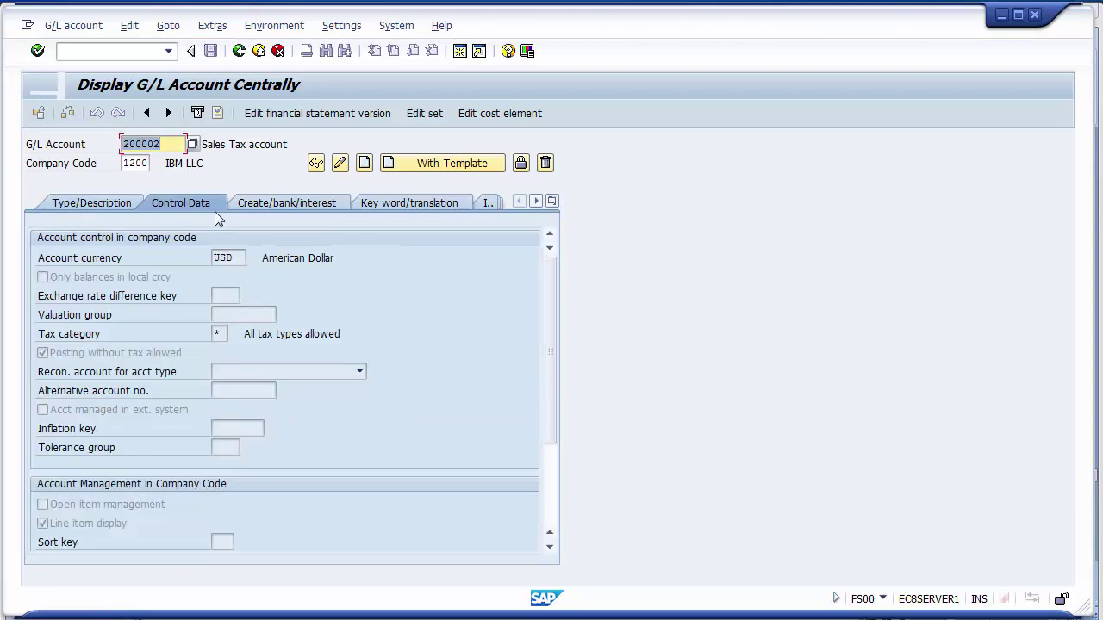
{"action": "left_click", "coordinate": [221, 334]}
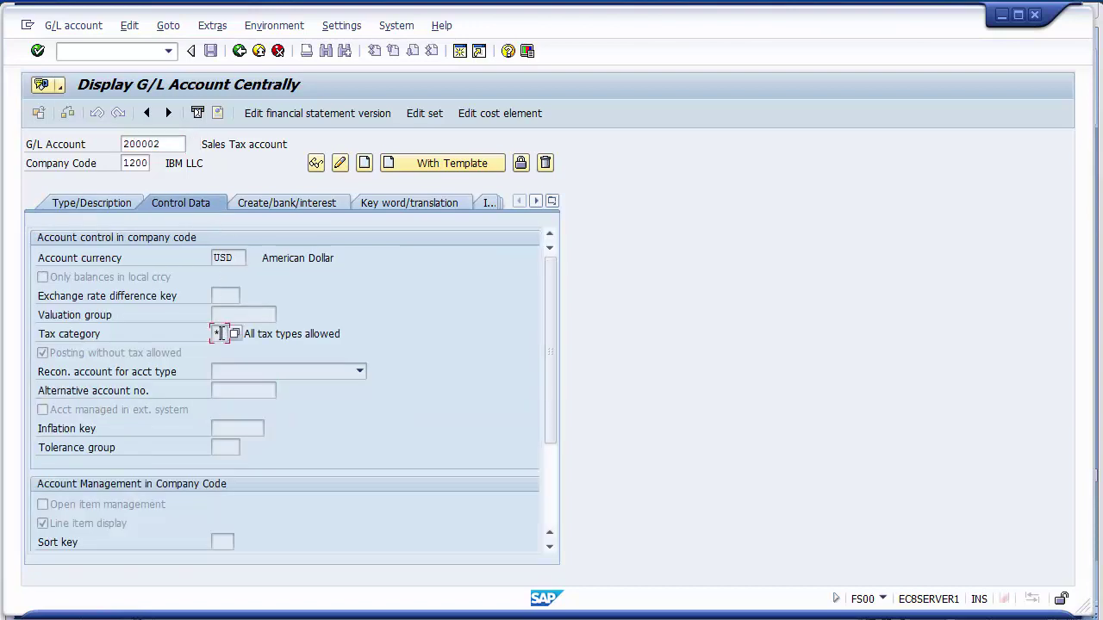
{"action": "left_click", "coordinate": [54, 357]}
{"action": "left_click", "coordinate": [265, 204]}
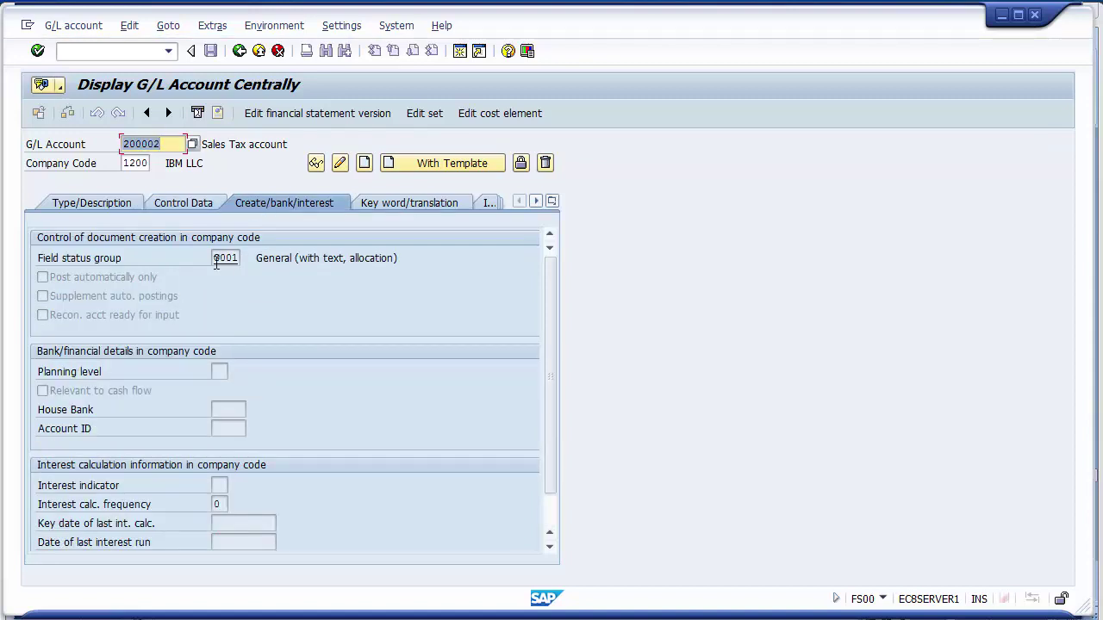
{"action": "left_click_drag", "start_coordinate": [215, 259], "coordinate": [239, 259]}
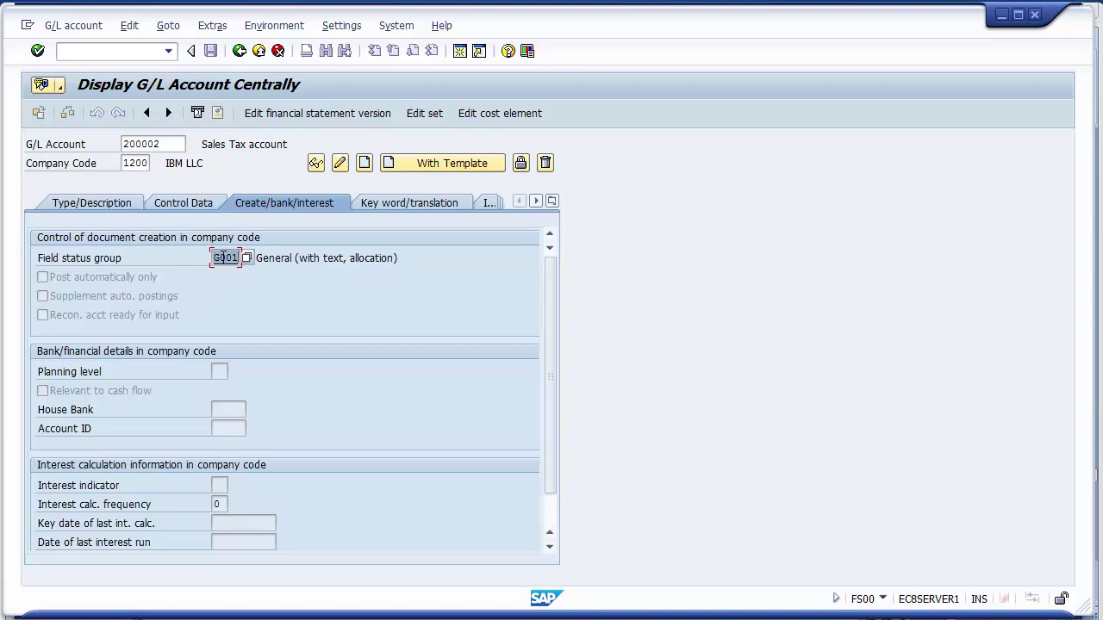
{"action": "left_click", "coordinate": [221, 258]}
{"action": "left_click", "coordinate": [113, 208]}
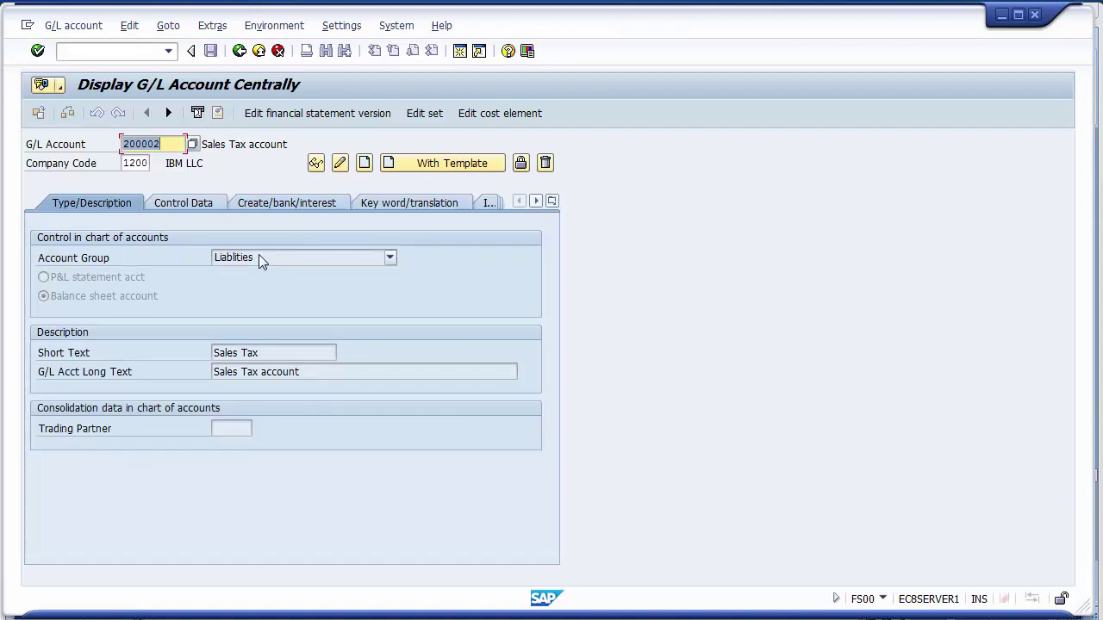
Load account 100005 from input history and review its Assets group and Input Tax Account text
{"action": "key", "text": "BackSpace"}
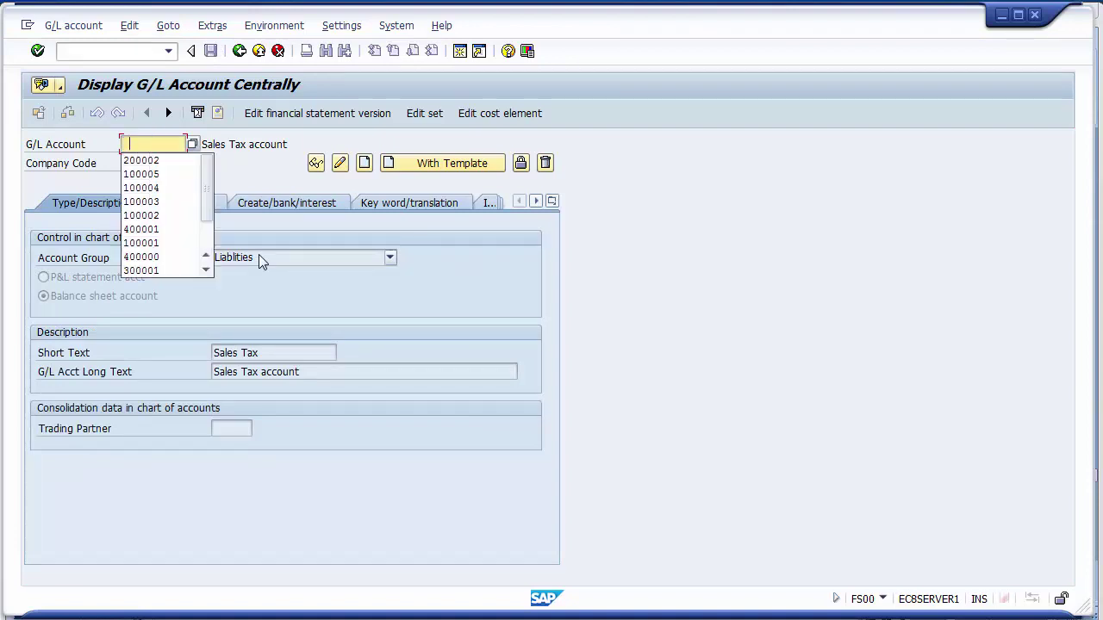
{"action": "key", "text": "Down"}
{"action": "key", "text": "Down"}
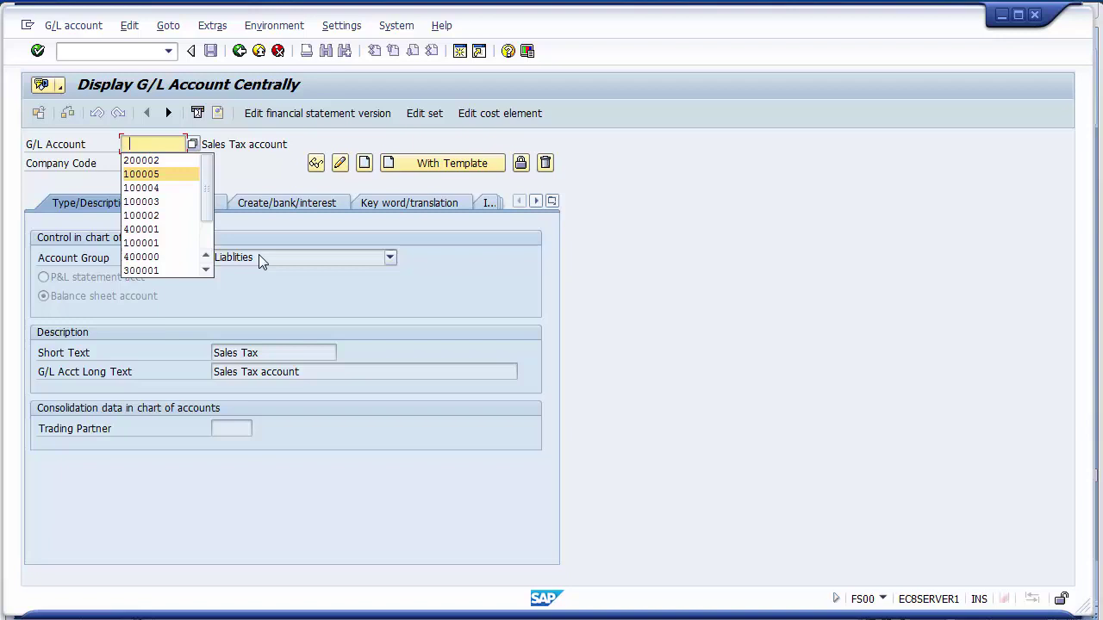
{"action": "key", "text": "Return"}
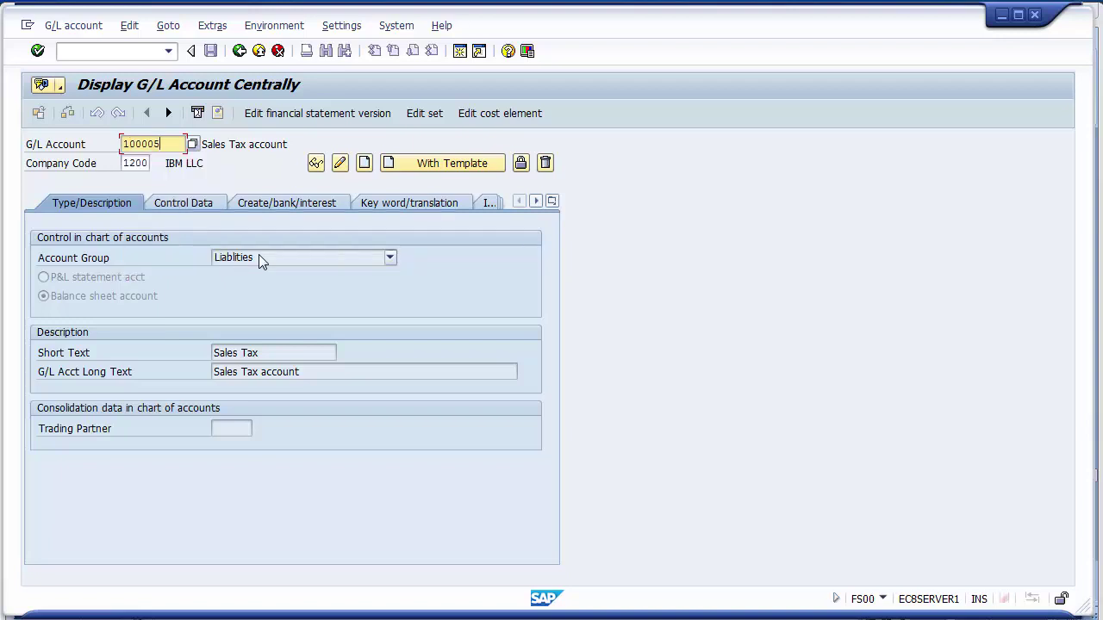
{"action": "key", "text": "Return"}
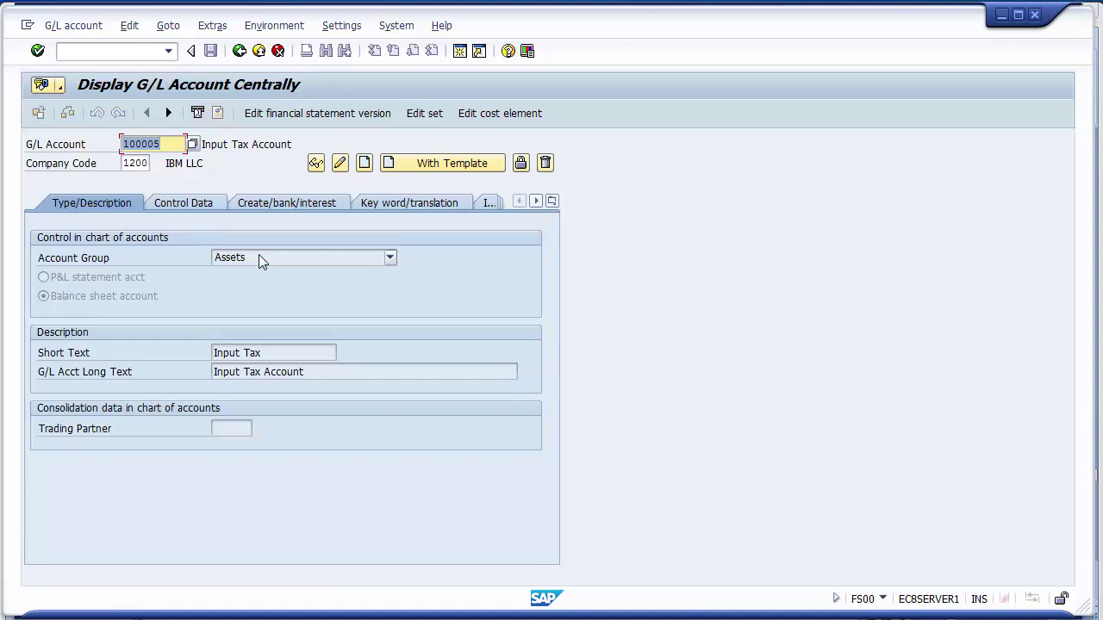
{"action": "left_click", "coordinate": [262, 257]}
{"action": "left_click", "coordinate": [258, 255]}
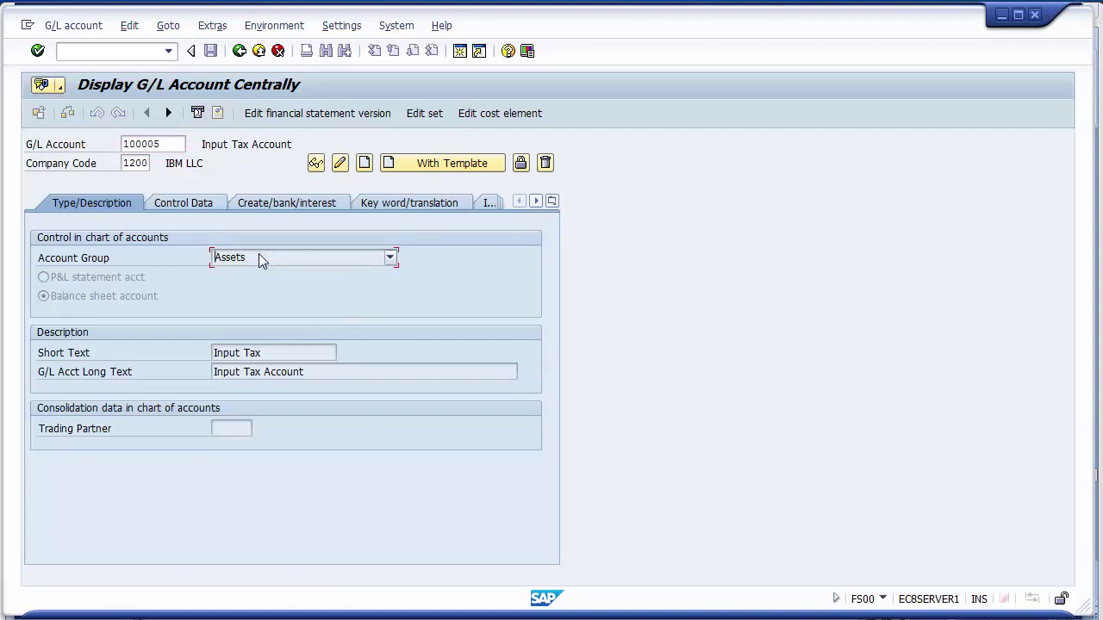
{"action": "left_click", "coordinate": [312, 371]}
Review 100005's control data, posting-without-tax setting and creation/bank/interest details, then return to PowerPoint
{"action": "left_click", "coordinate": [189, 206]}
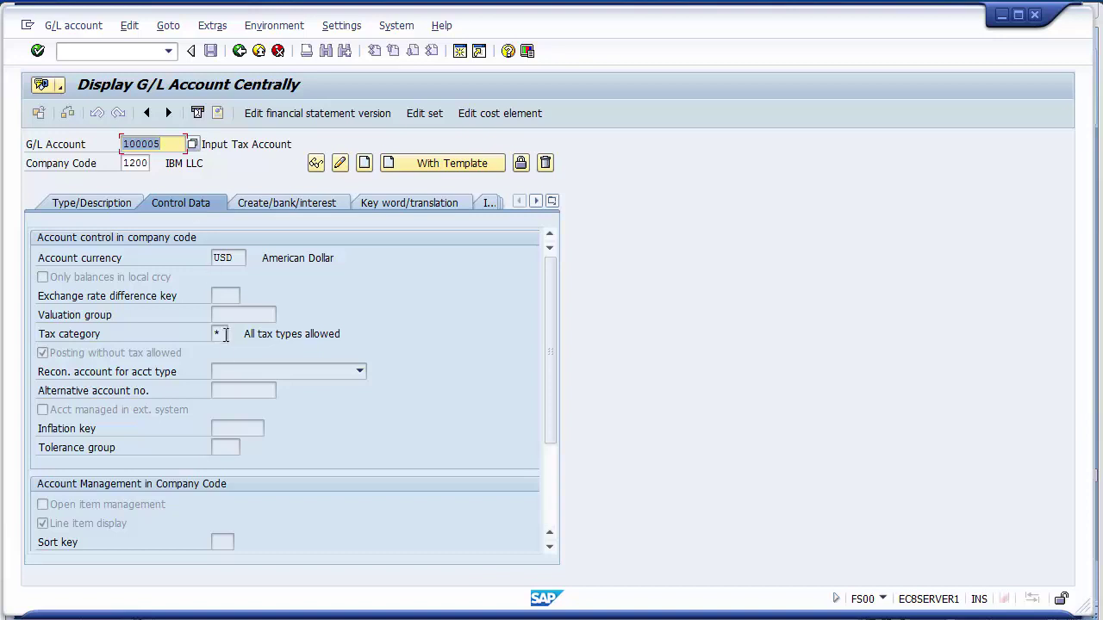
{"action": "left_click", "coordinate": [117, 358]}
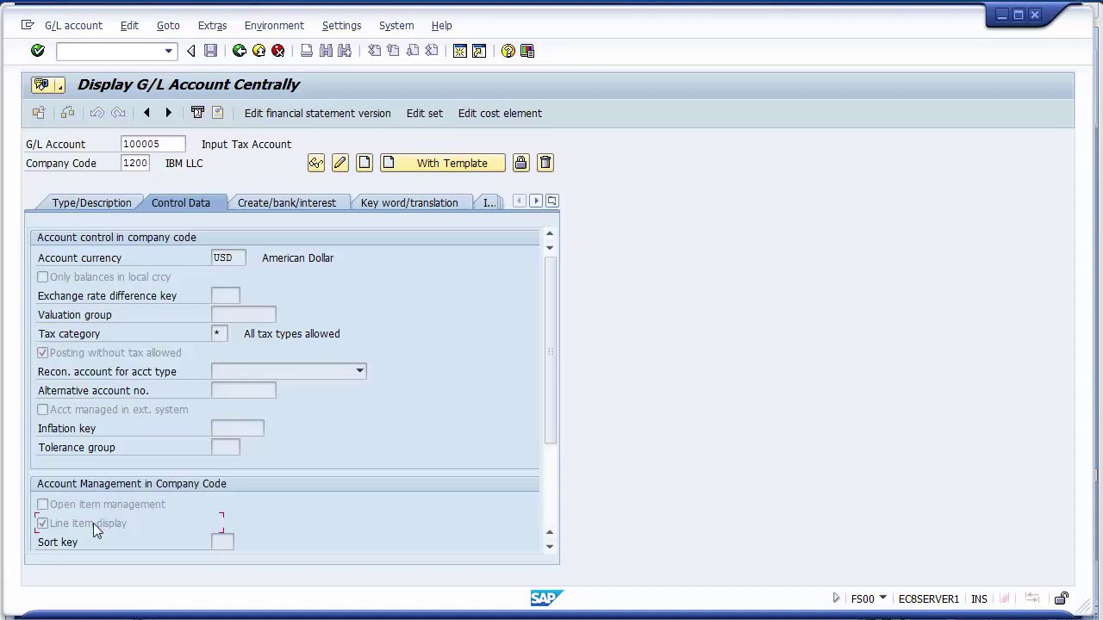
{"action": "left_click", "coordinate": [287, 207]}
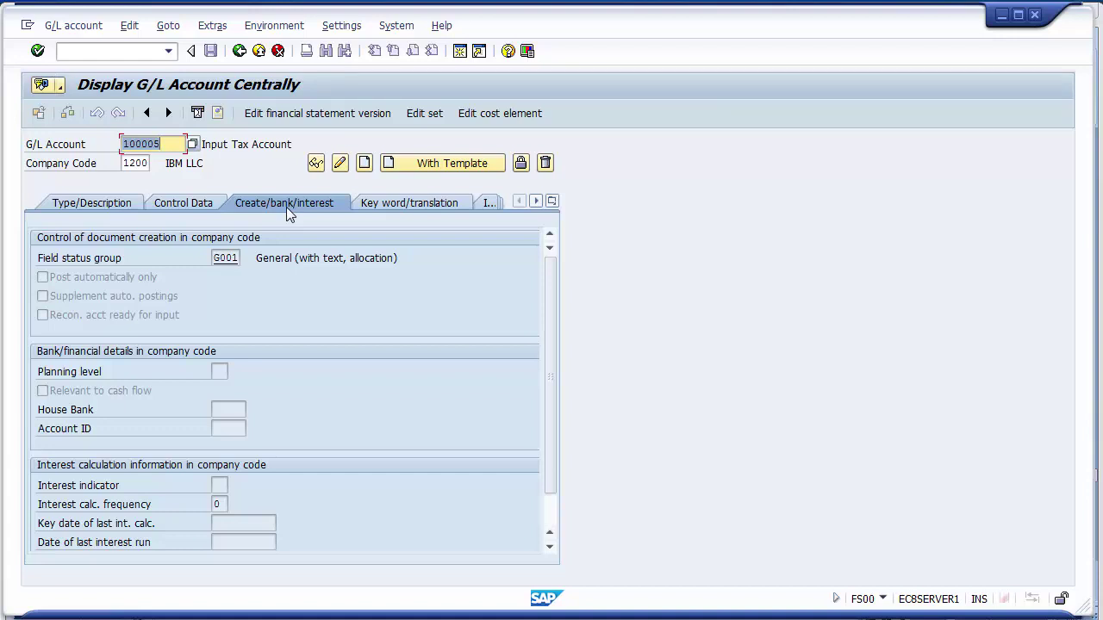
{"action": "left_click", "coordinate": [354, 617]}
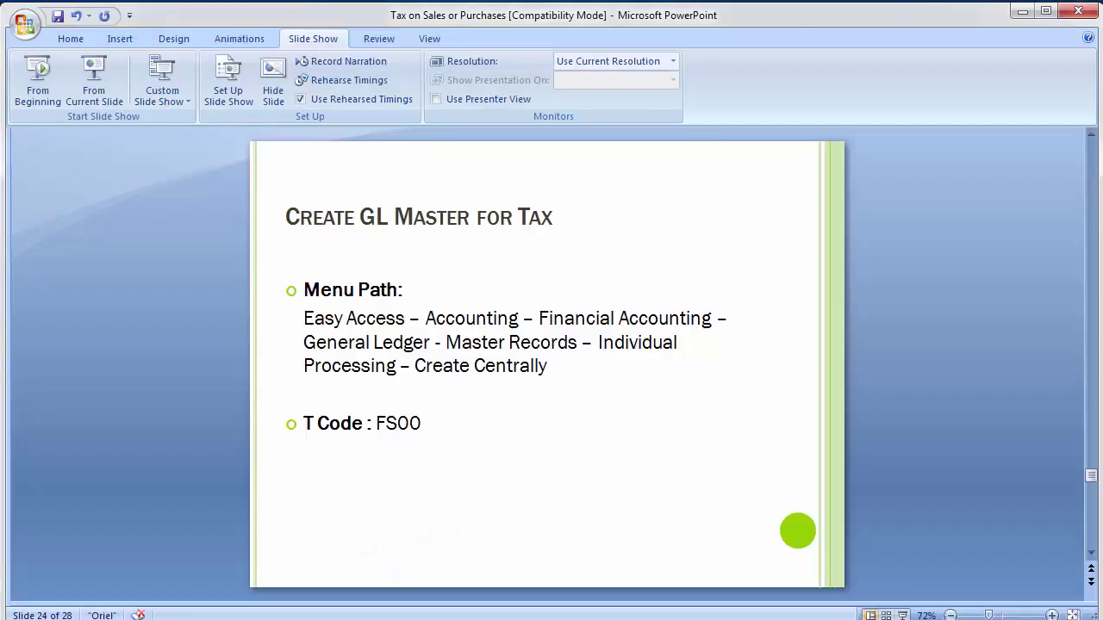
Advance to slide 25, Define Tax Accounts, showing T Code OB40
{"action": "key", "text": "Page_Down"}
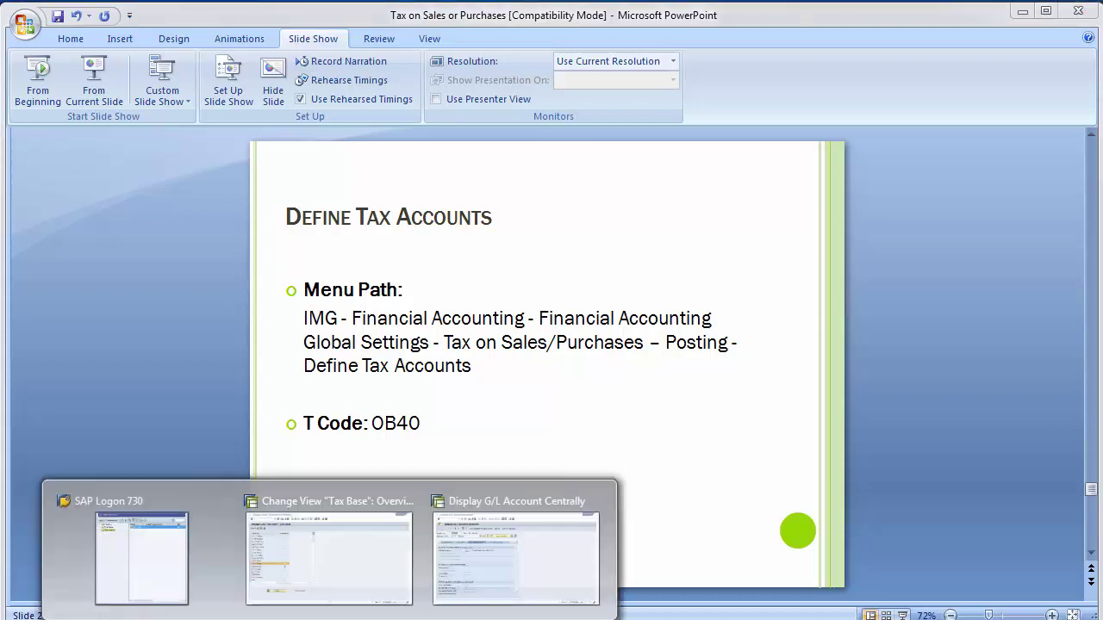
In SAP, run /nOB40 to list the tax account posting procedures
{"action": "left_click", "coordinate": [333, 581]}
{"action": "left_click", "coordinate": [125, 53]}
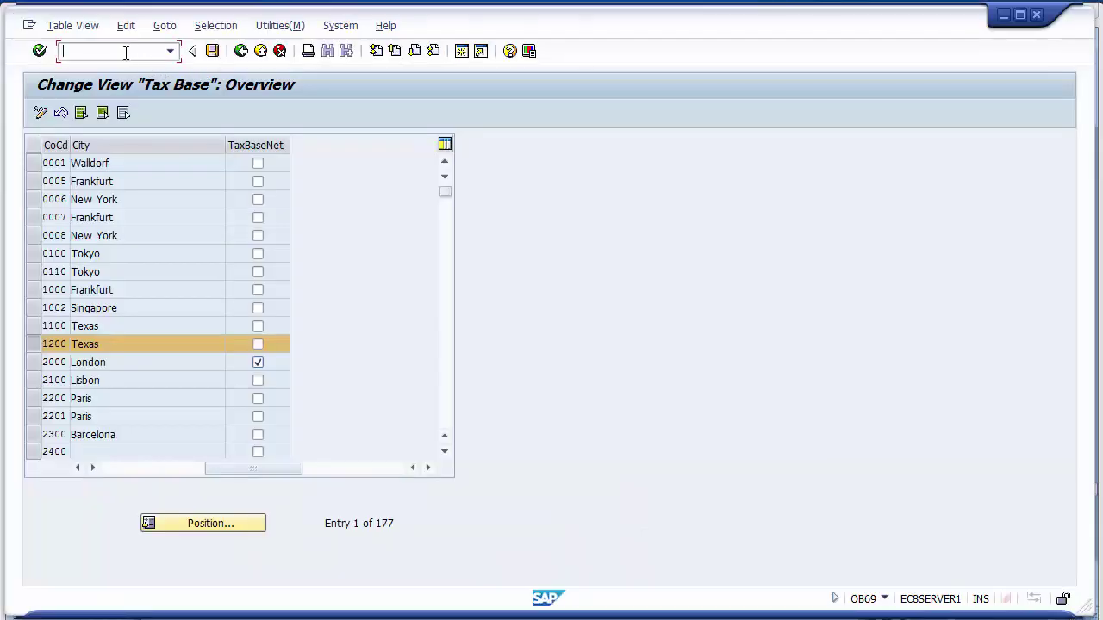
{"action": "type", "text": "/nob40"}
{"action": "key", "text": "Return"}
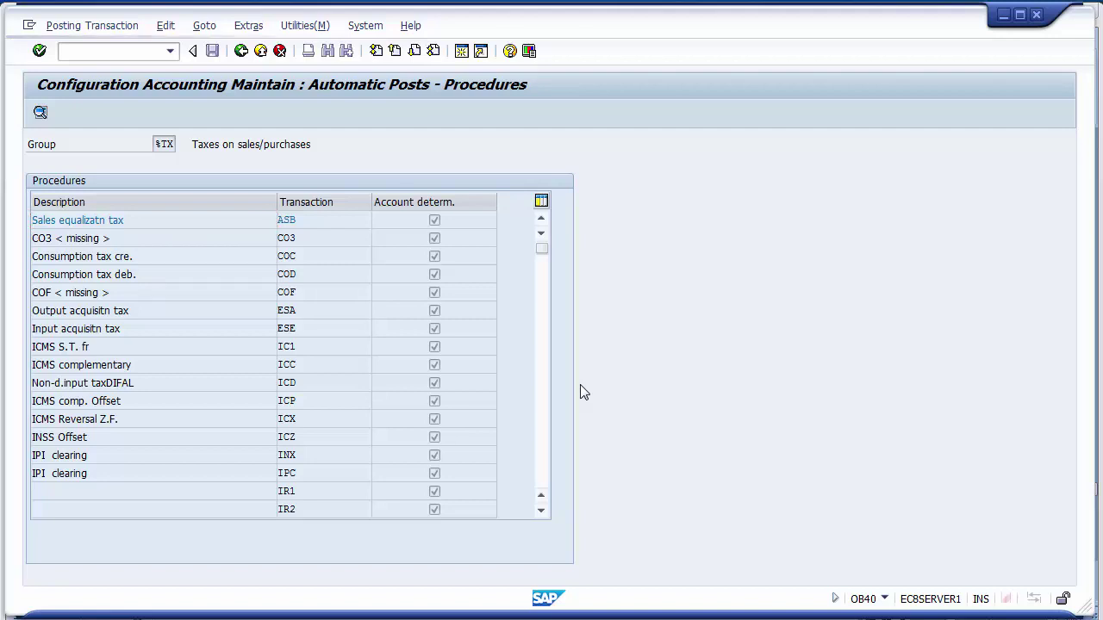
Page through the procedures and open the MW3 Sales tax 3 row
{"action": "key", "text": "Page_Down"}
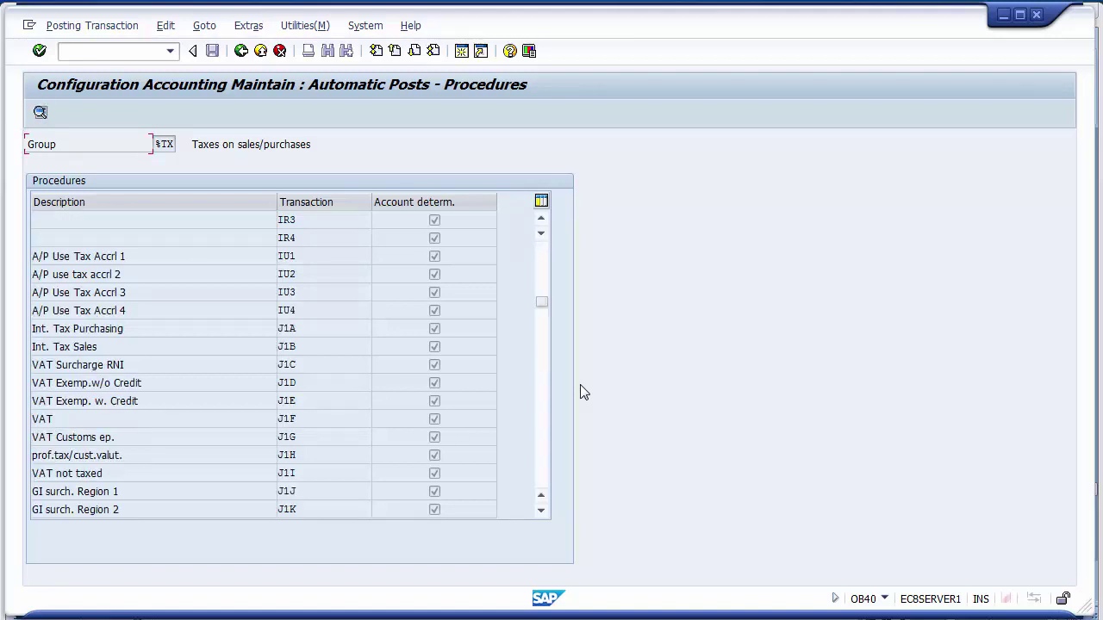
{"action": "key", "text": "Page_Down"}
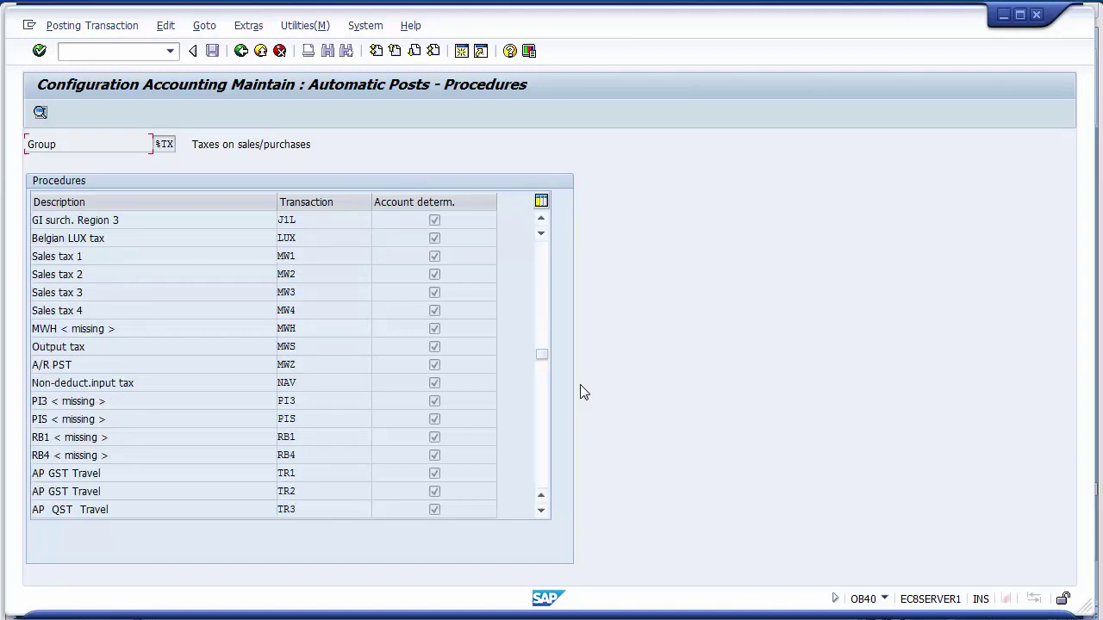
{"action": "key", "text": "Page_Down"}
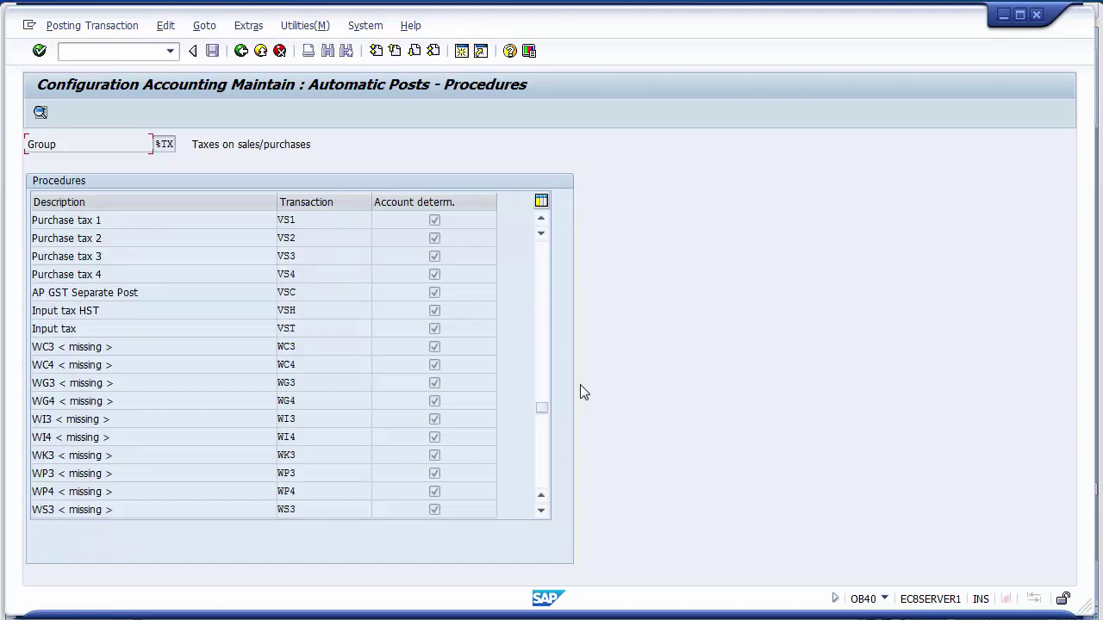
{"action": "key", "text": "Page_Up"}
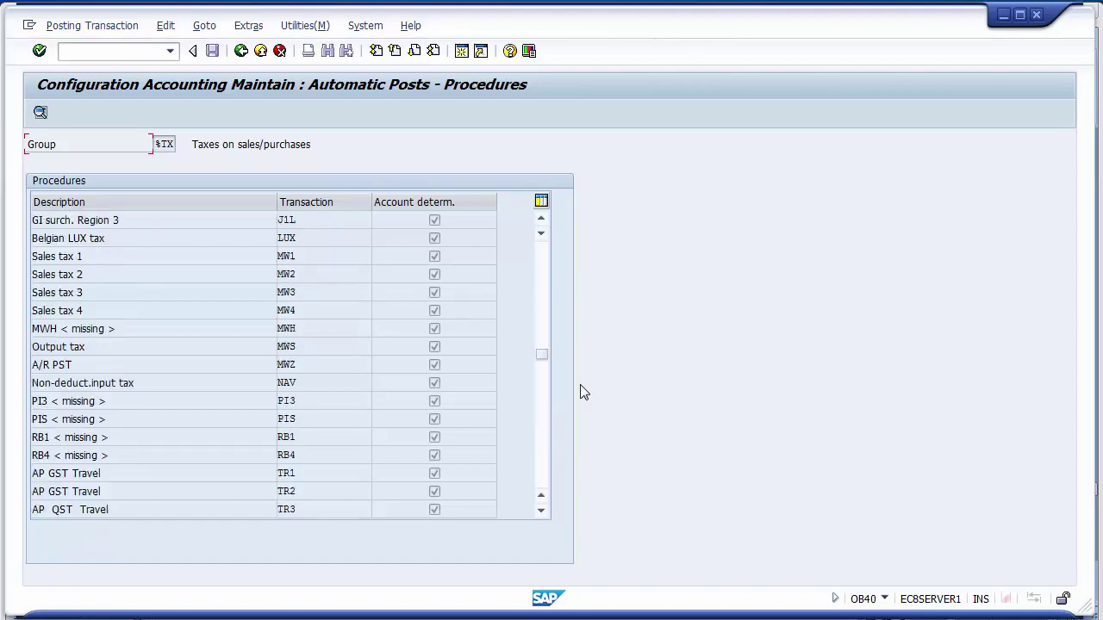
{"action": "double_click", "coordinate": [310, 293]}
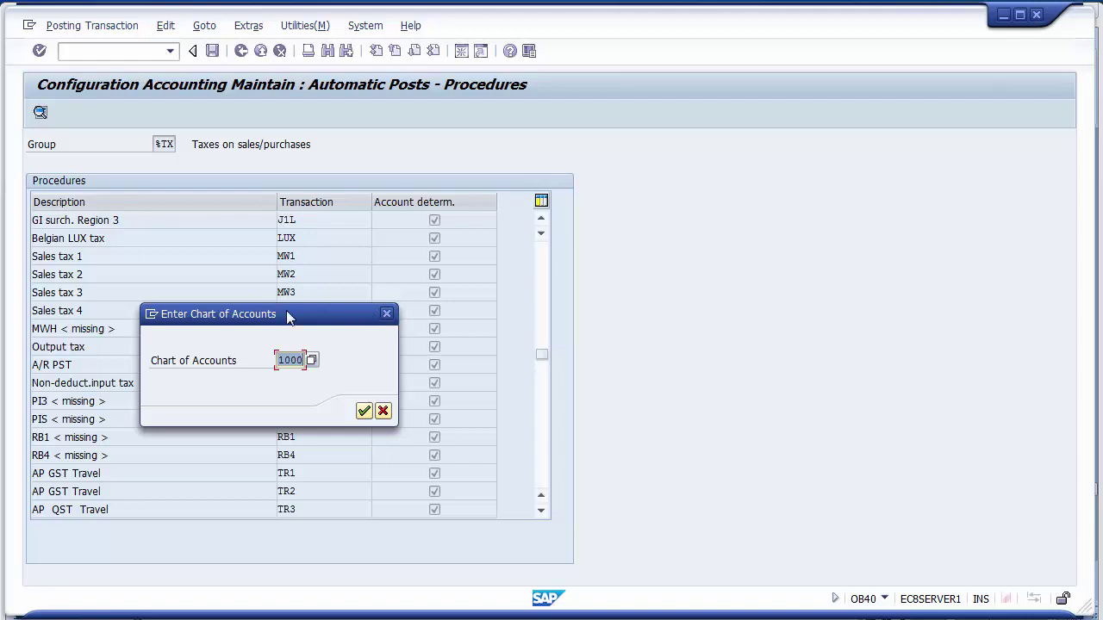
Keep chart of accounts 1000 in the prompt and confirm it
{"action": "left_click_drag", "start_coordinate": [293, 313], "coordinate": [537, 234]}
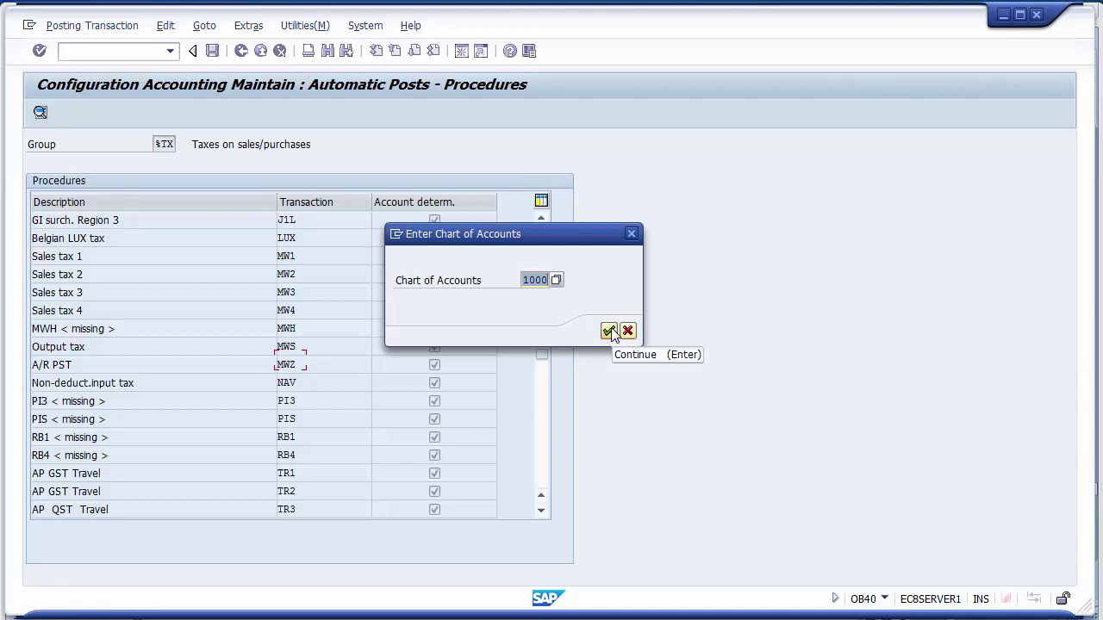
{"action": "left_click", "coordinate": [529, 280]}
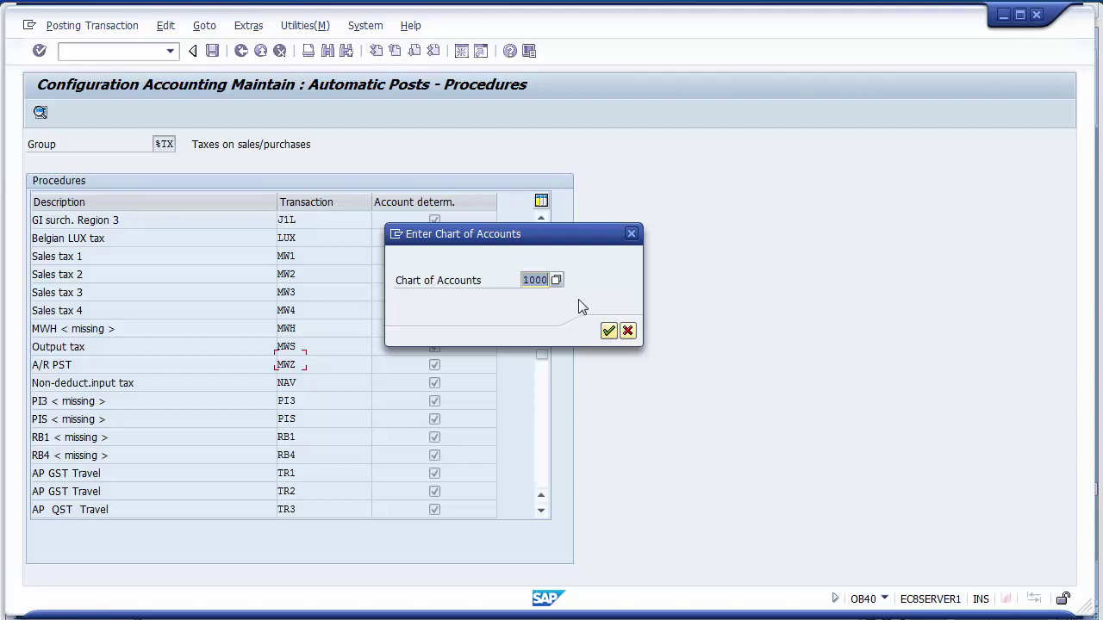
{"action": "left_click", "coordinate": [613, 337]}
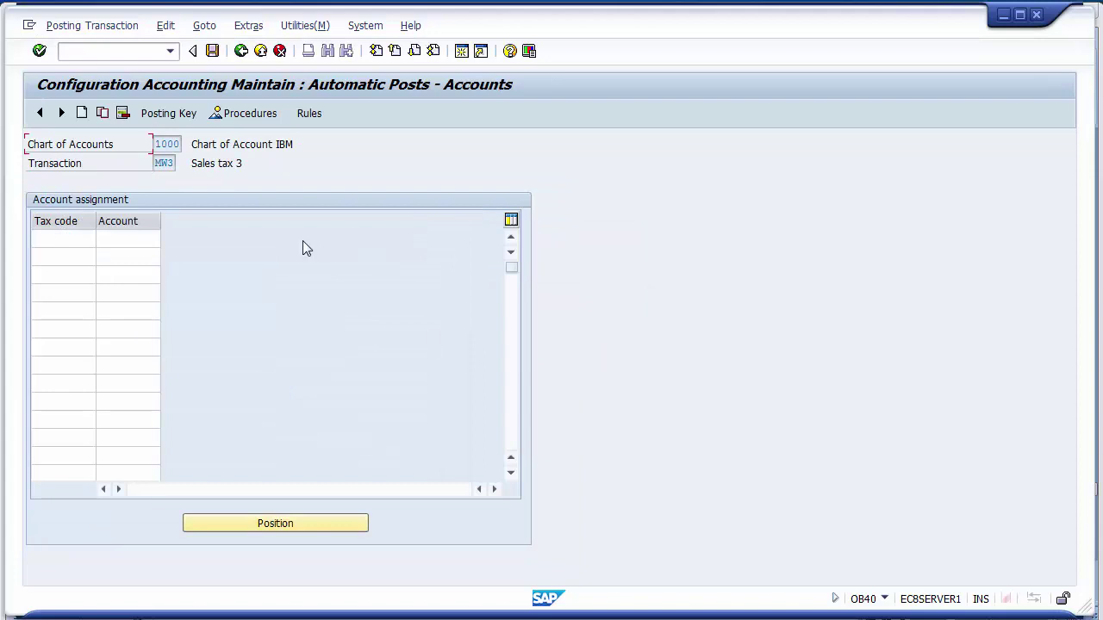
Enter tax codes A5 and A0 in the first two Tax code rows
{"action": "left_click", "coordinate": [70, 241]}
{"action": "left_click", "coordinate": [131, 238]}
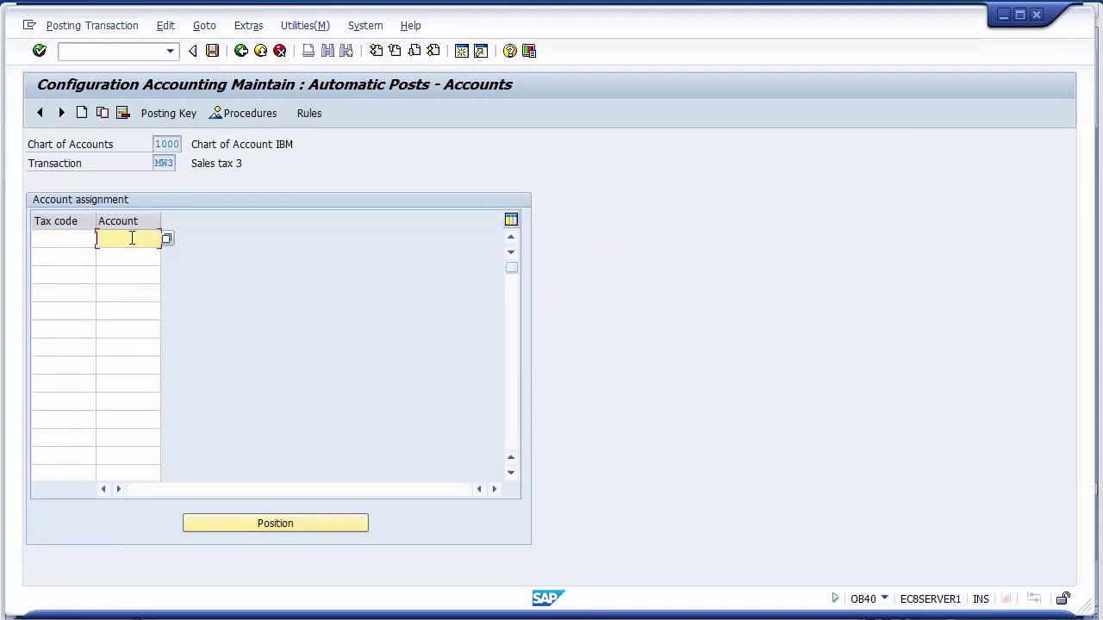
{"action": "left_click", "coordinate": [79, 244]}
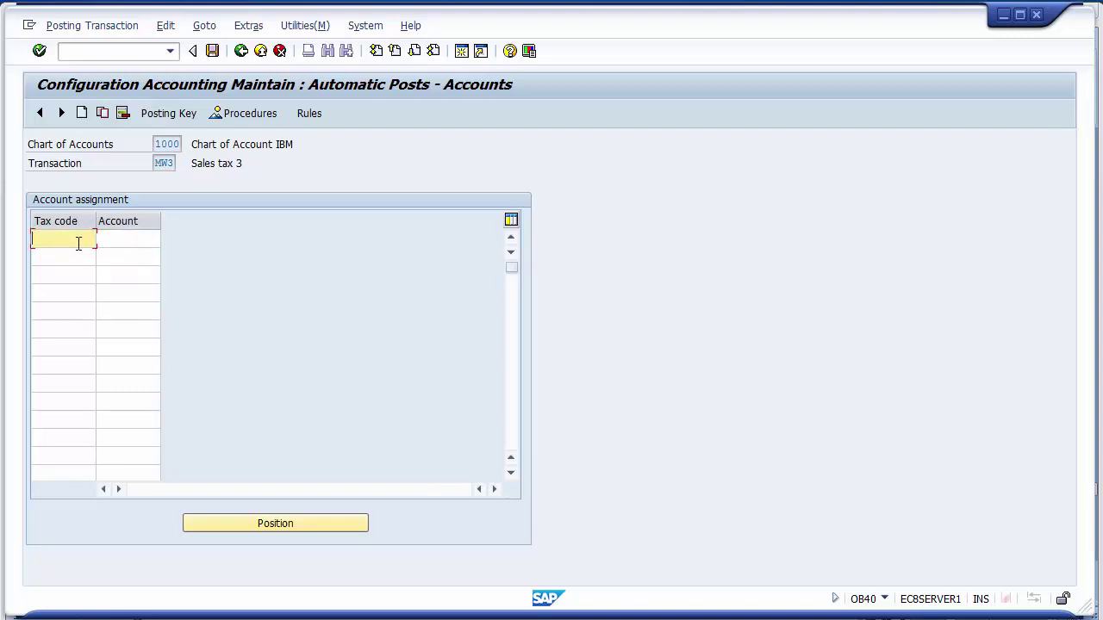
{"action": "left_click", "coordinate": [199, 163]}
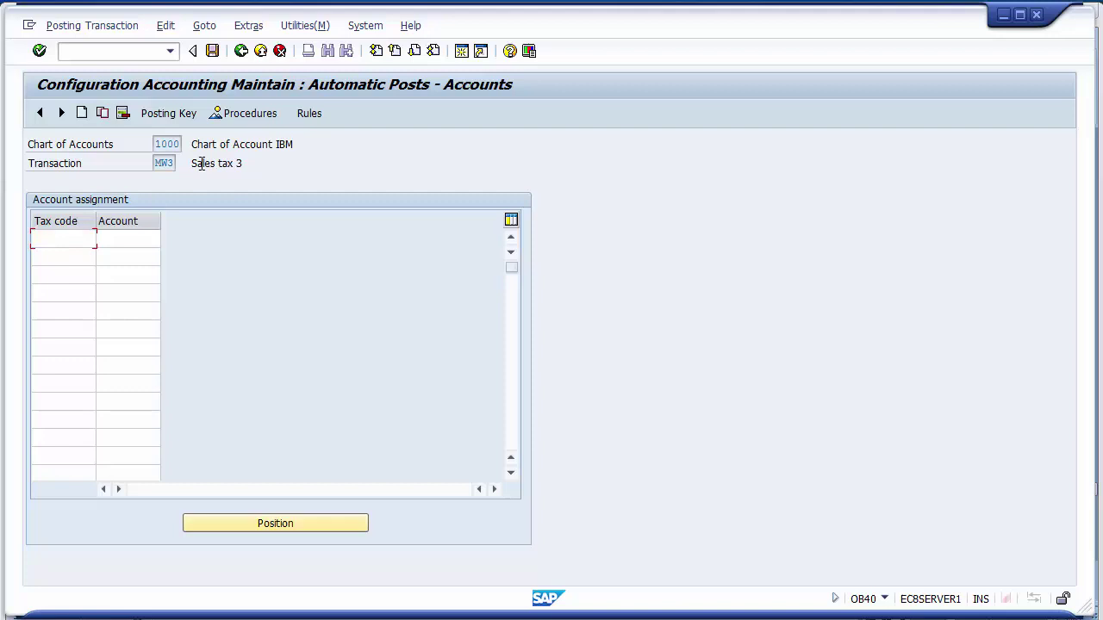
{"action": "left_click", "coordinate": [126, 245]}
{"action": "left_click", "coordinate": [67, 243]}
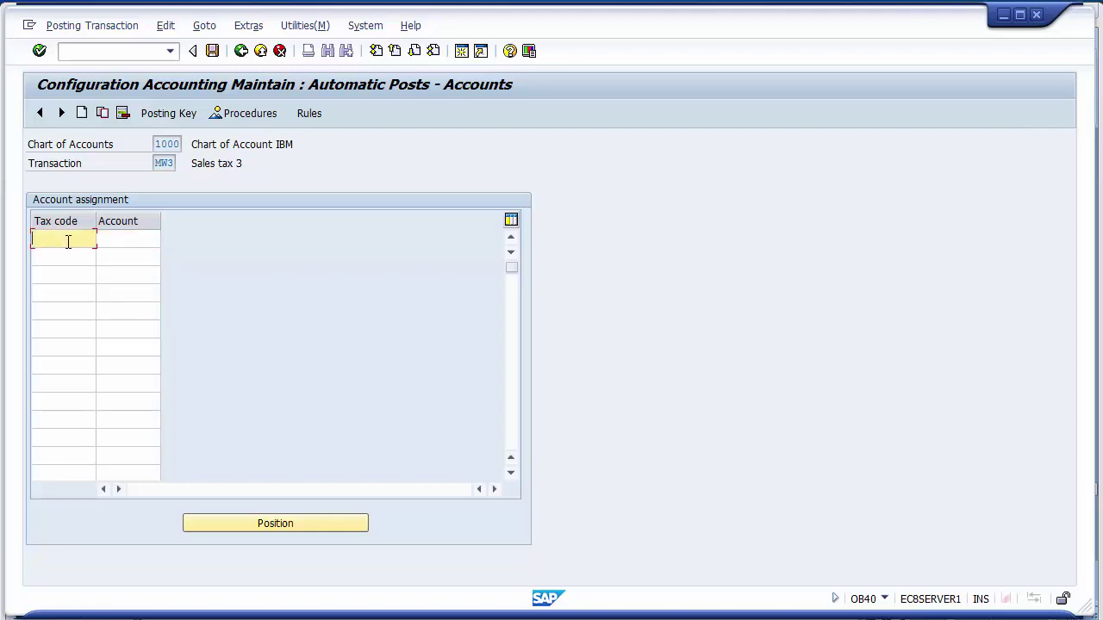
{"action": "type", "text": "A%"}
{"action": "key", "text": "BackSpace"}
{"action": "type", "text": "5"}
{"action": "key", "text": "Down"}
{"action": "type", "text": "A"}
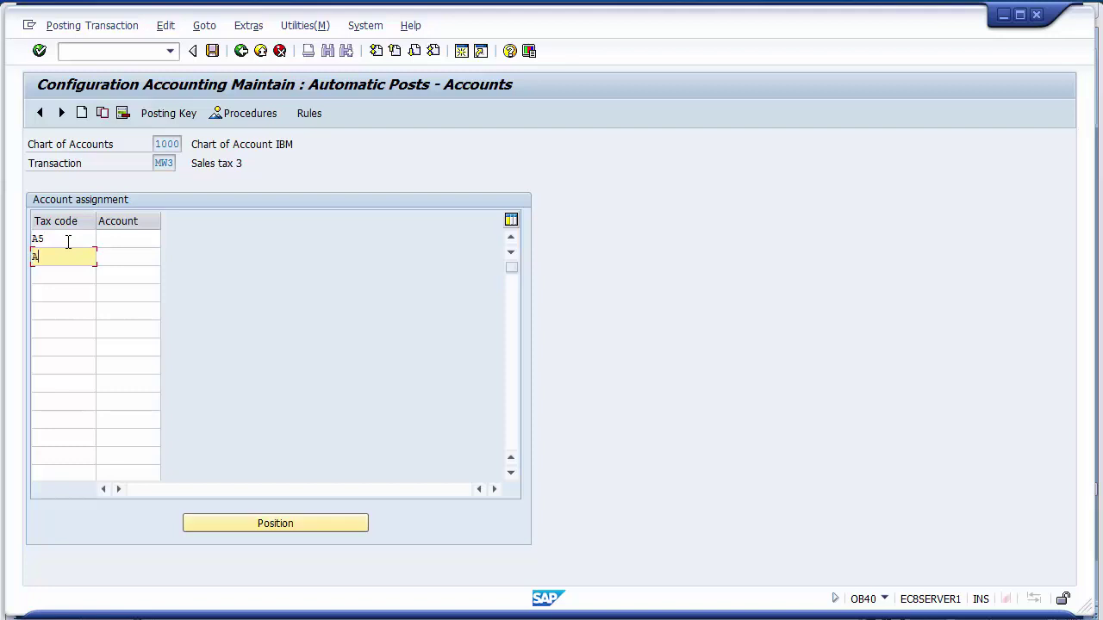
{"action": "type", "text": "0"}
Assign G/L account 200002 (Sales Tax) to both A5 and A0 via F4 and paste
{"action": "left_click", "coordinate": [112, 243]}
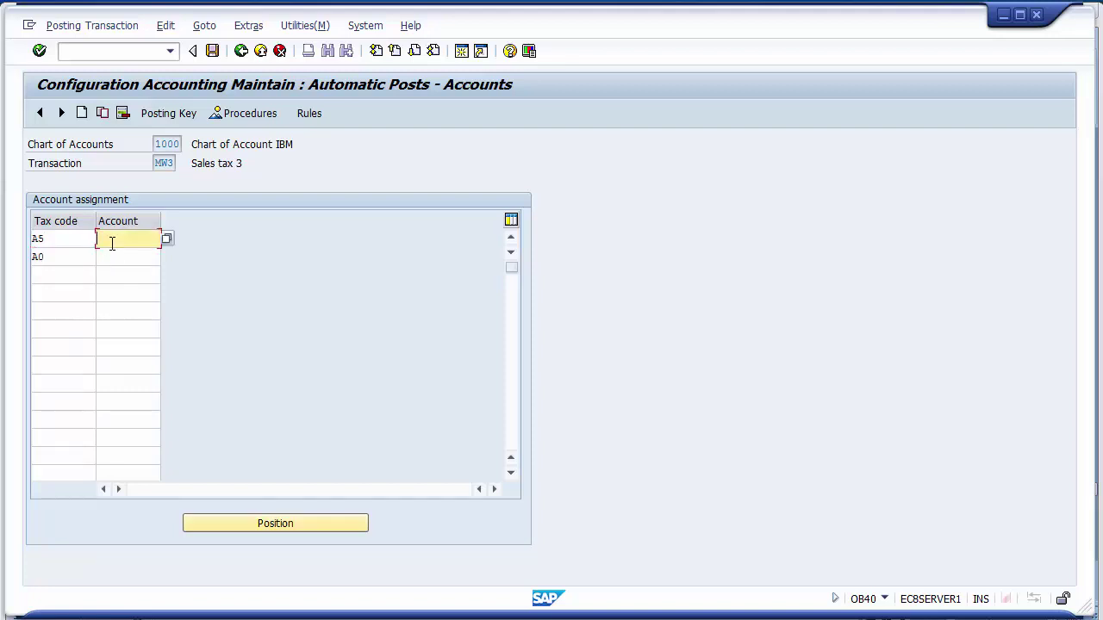
{"action": "left_click", "coordinate": [168, 240]}
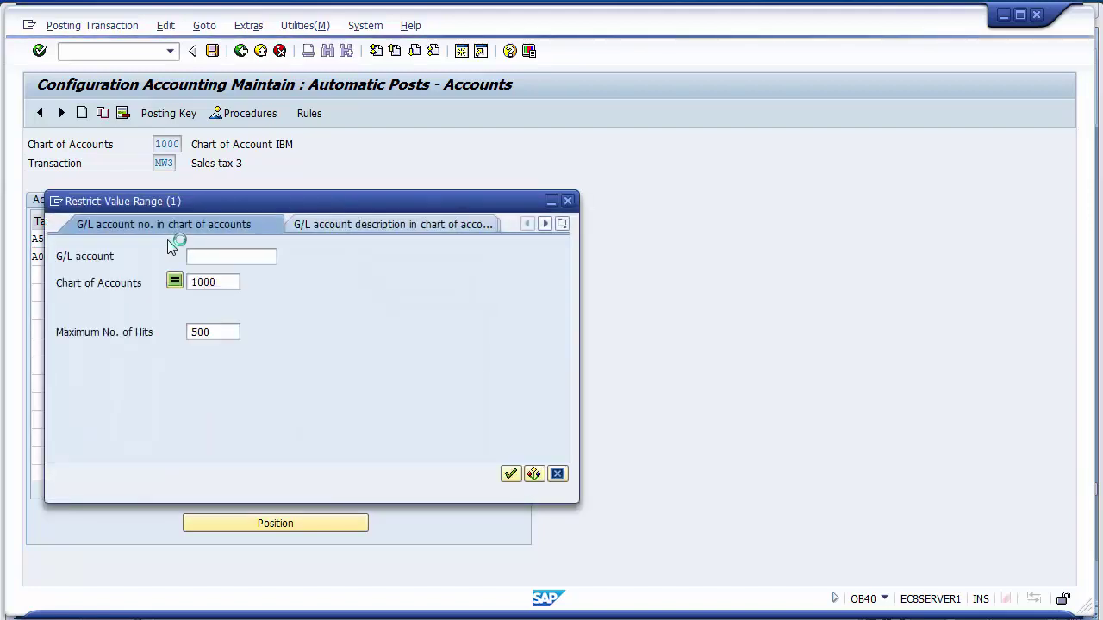
{"action": "left_click", "coordinate": [511, 475]}
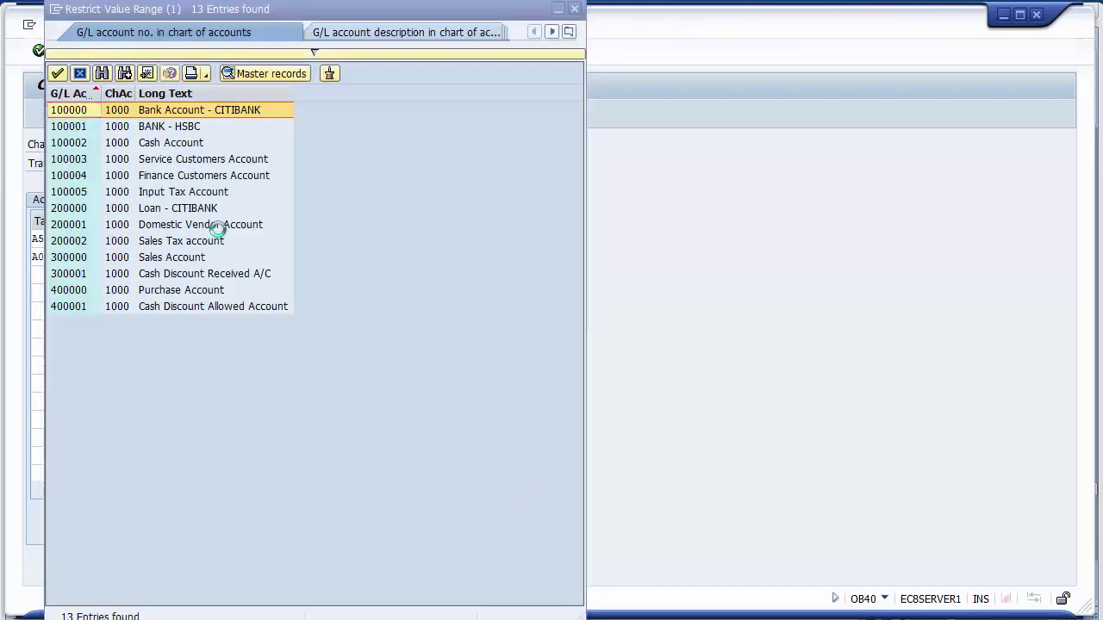
{"action": "left_click", "coordinate": [176, 243]}
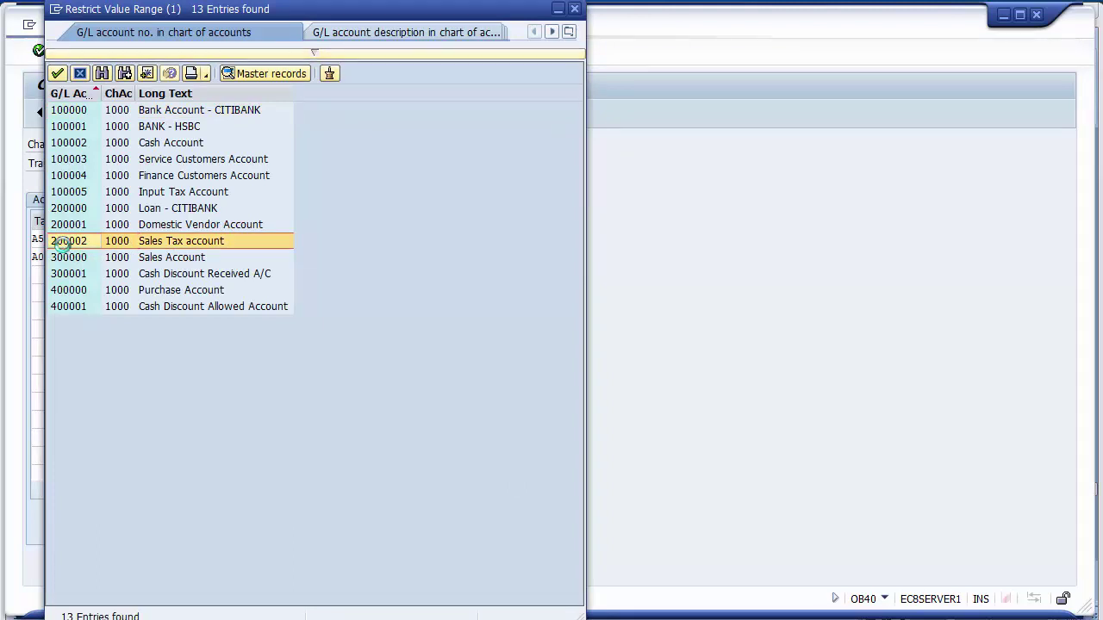
{"action": "double_click", "coordinate": [64, 248]}
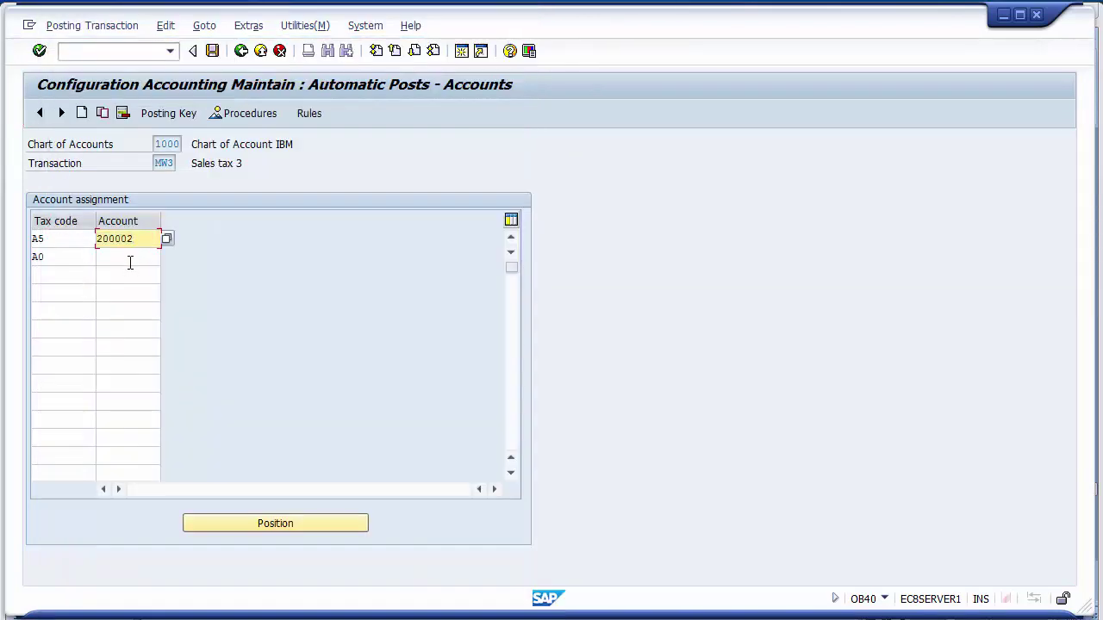
{"action": "left_click", "coordinate": [130, 261]}
{"action": "type", "text": "200002"}
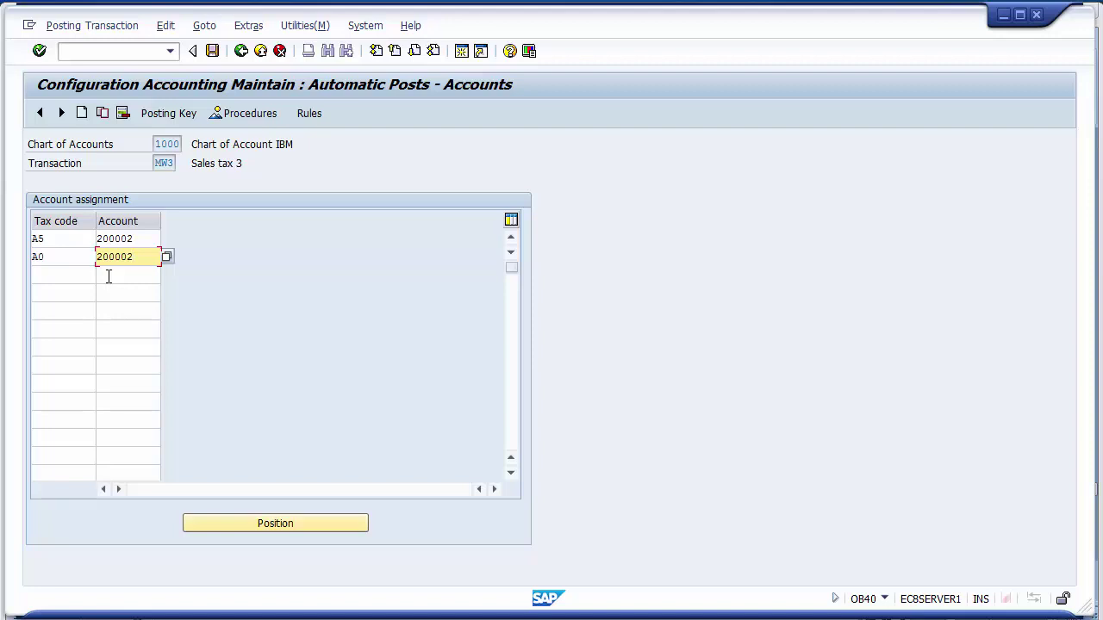
Save the MW3 assignments under request 'FI: Tax code creation 12th Nov. 14' and return to procedures
{"action": "left_click", "coordinate": [211, 51]}
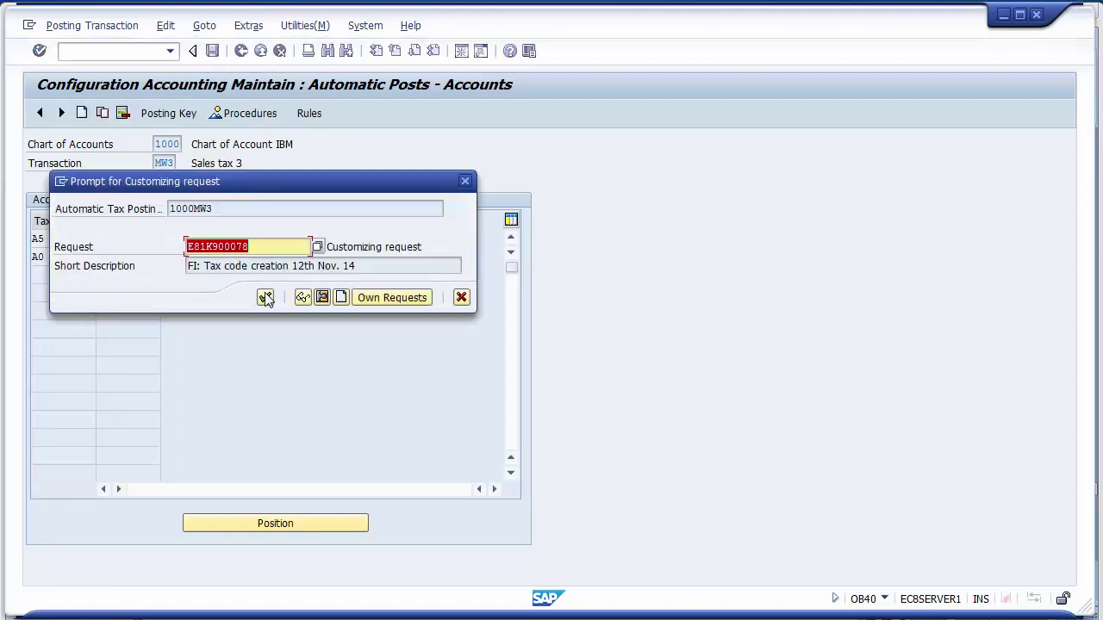
{"action": "left_click_drag", "start_coordinate": [178, 186], "coordinate": [475, 242]}
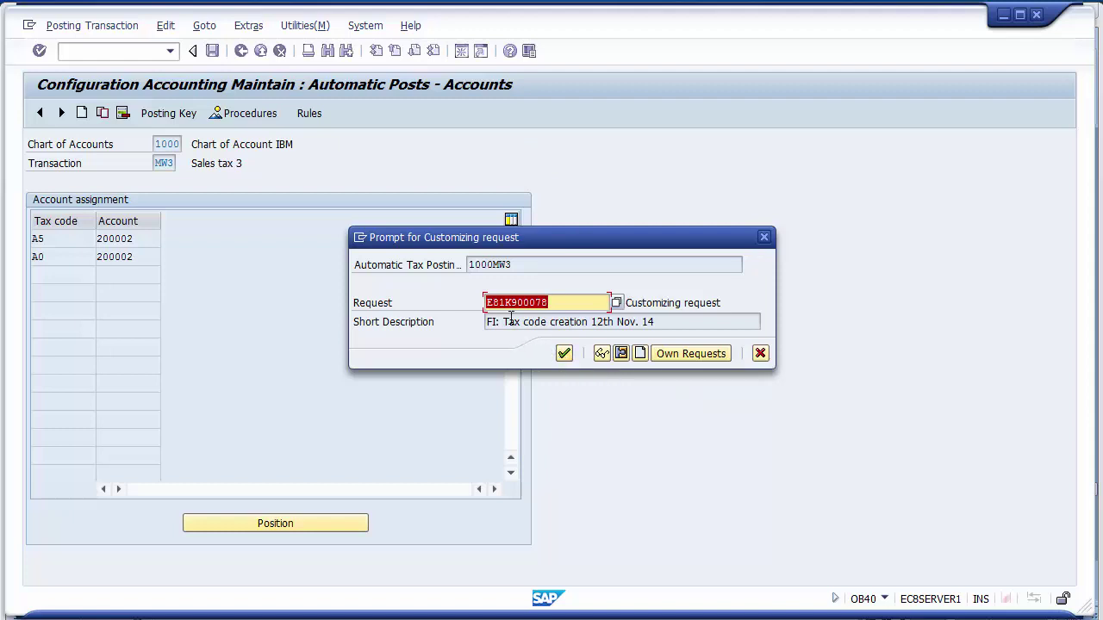
{"action": "left_click", "coordinate": [563, 303]}
{"action": "left_click_drag", "start_coordinate": [504, 321], "coordinate": [659, 326]}
{"action": "left_click", "coordinate": [659, 326]}
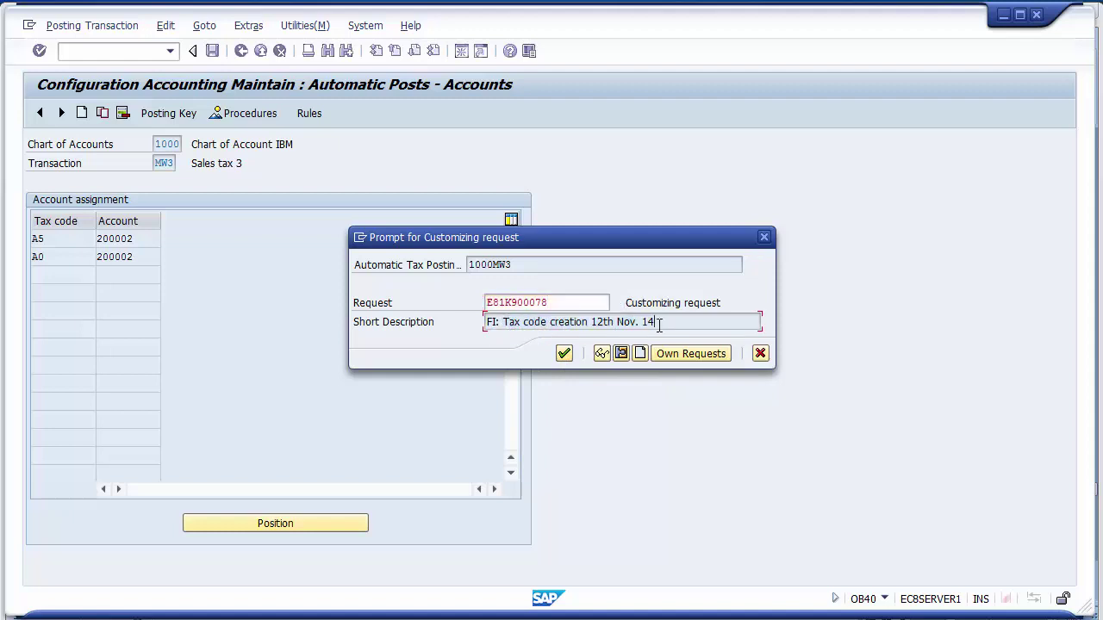
{"action": "left_click", "coordinate": [564, 354]}
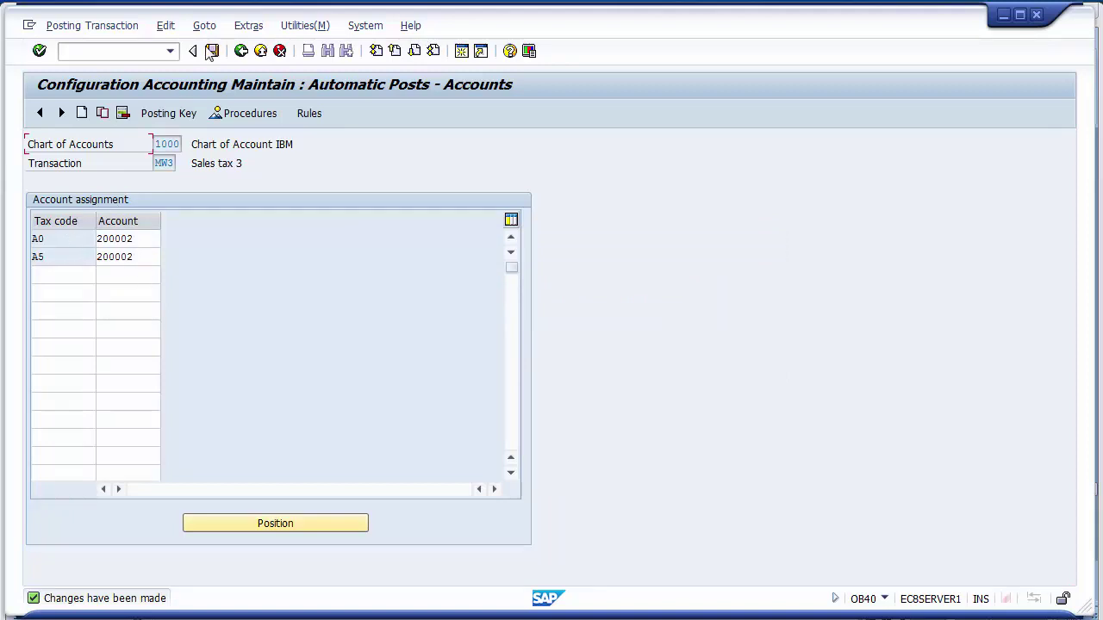
{"action": "left_click", "coordinate": [241, 52]}
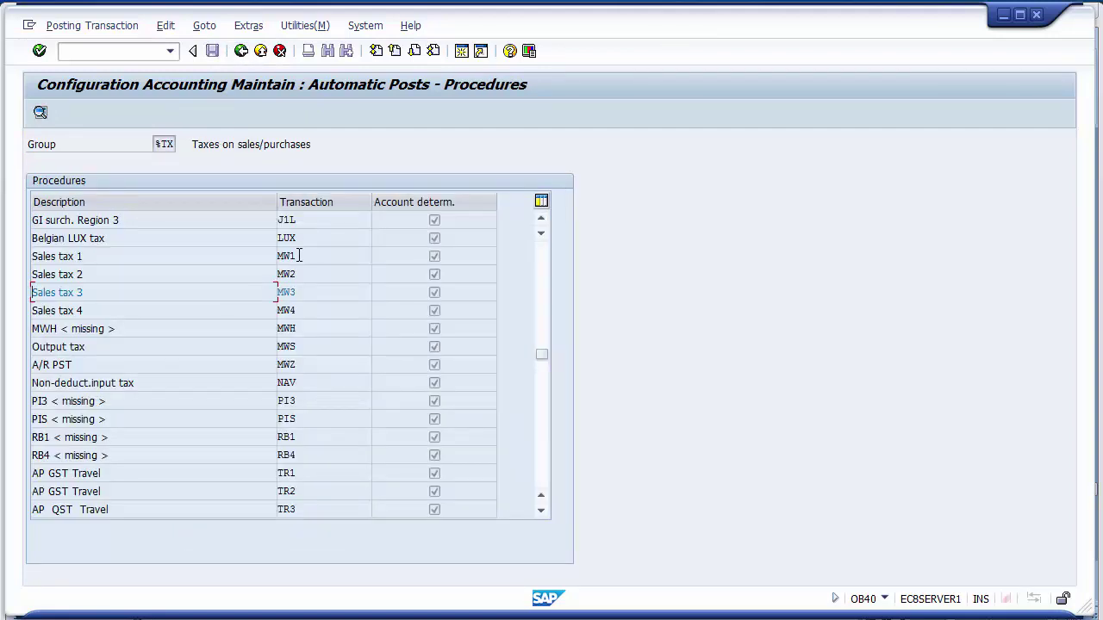
Open the VS3 Purchase tax 3 assignments and delete the I1 row
{"action": "left_click", "coordinate": [540, 477]}
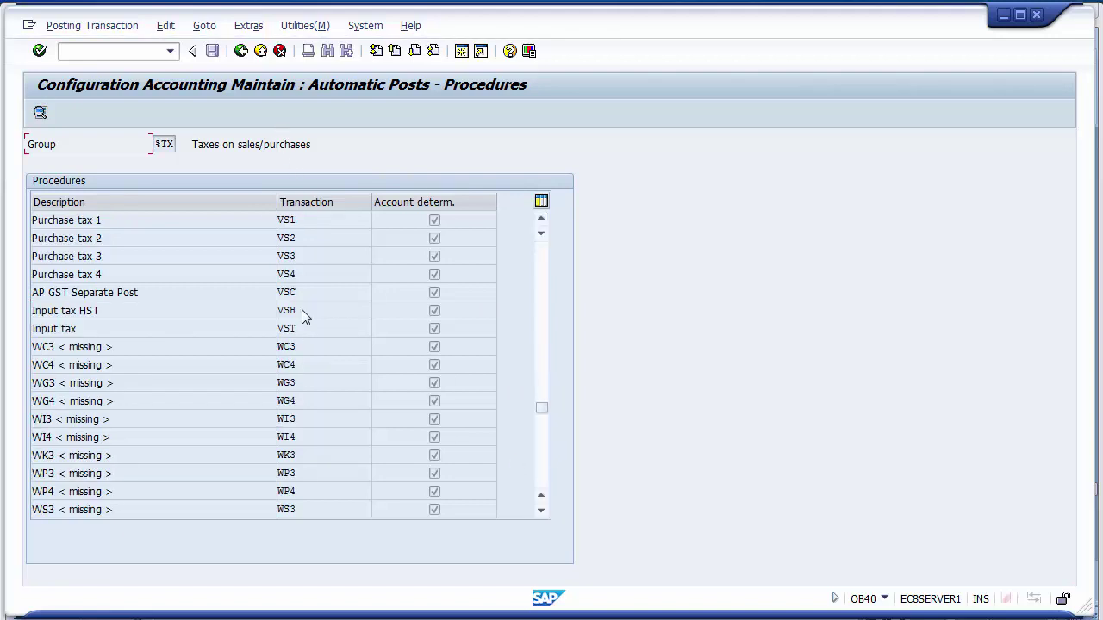
{"action": "left_click", "coordinate": [298, 256]}
{"action": "double_click", "coordinate": [297, 256]}
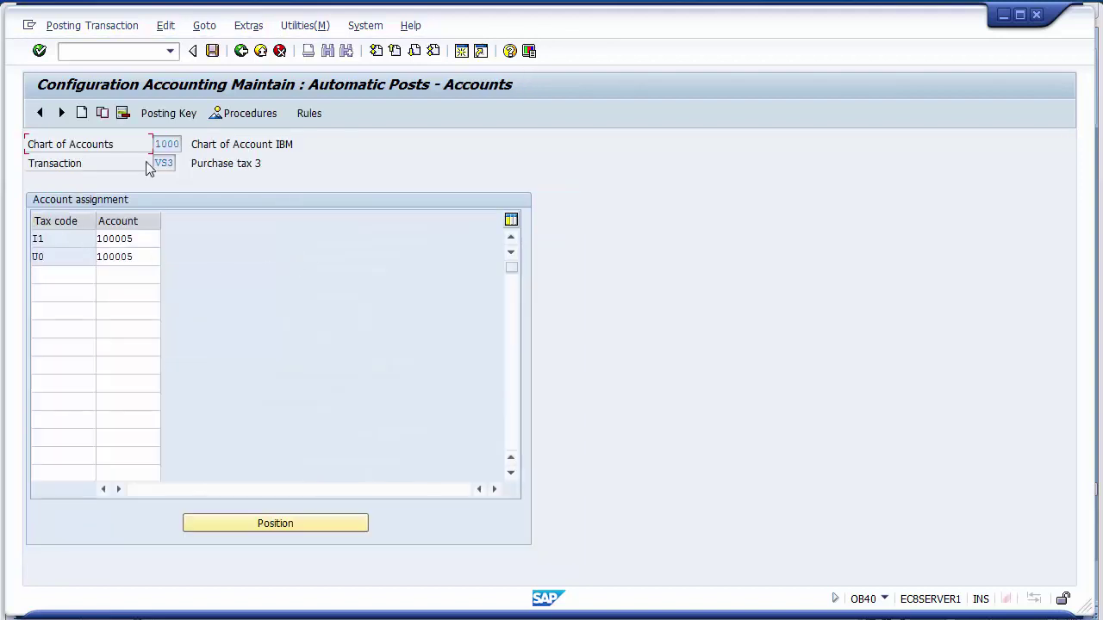
{"action": "left_click", "coordinate": [60, 239]}
{"action": "left_click", "coordinate": [123, 113]}
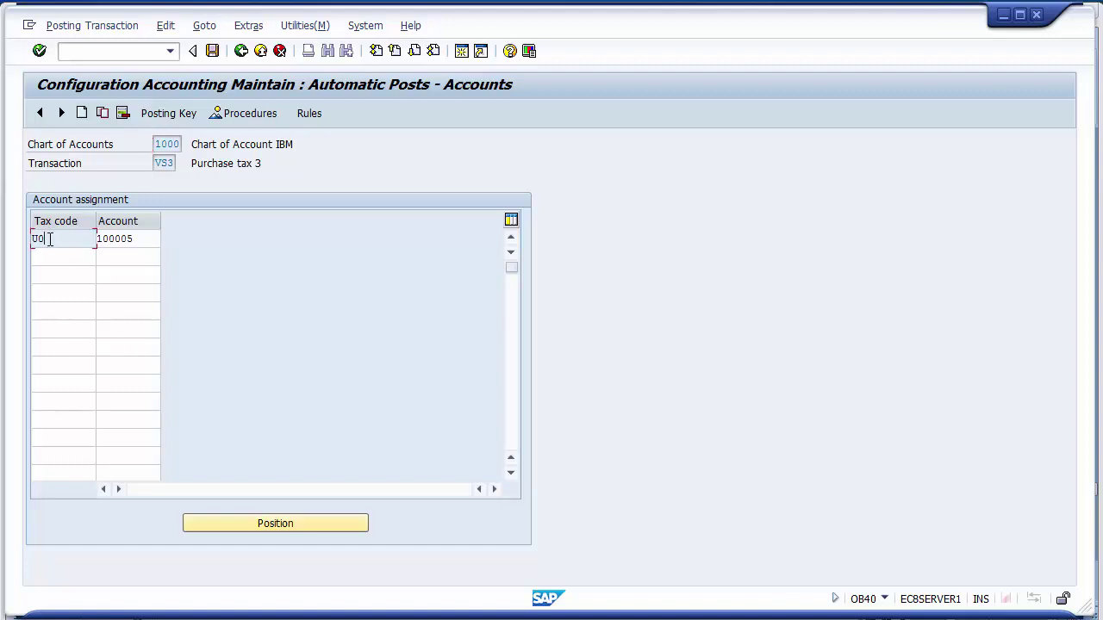
Delete the U0 row and enter tax codes V8 and V0
{"action": "left_click", "coordinate": [123, 113]}
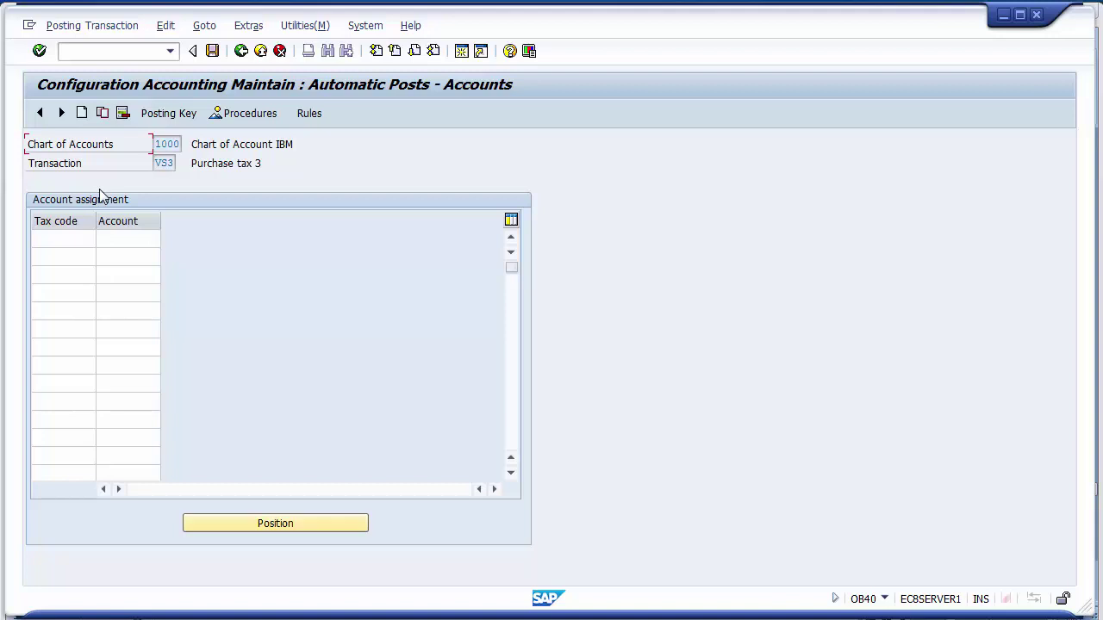
{"action": "left_click", "coordinate": [74, 236]}
{"action": "type", "text": "V*"}
{"action": "key", "text": "BackSpace"}
{"action": "type", "text": "8"}
{"action": "left_click", "coordinate": [74, 255]}
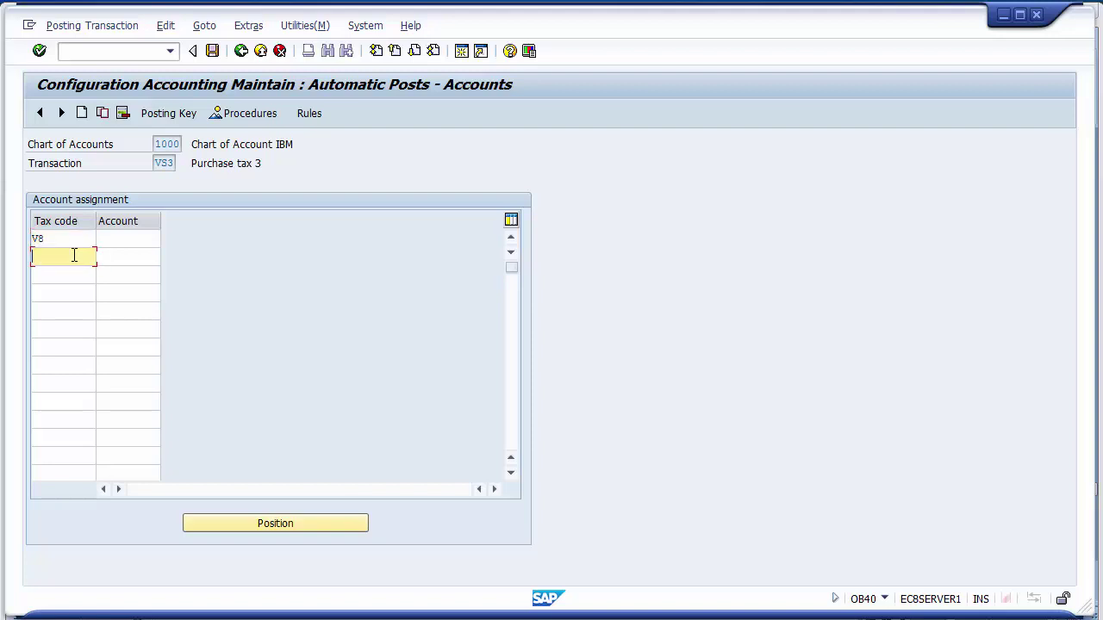
{"action": "type", "text": "V0"}
Assign Input Tax Account 100005 to both V8 and V0 via F4 and paste
{"action": "left_click", "coordinate": [121, 238]}
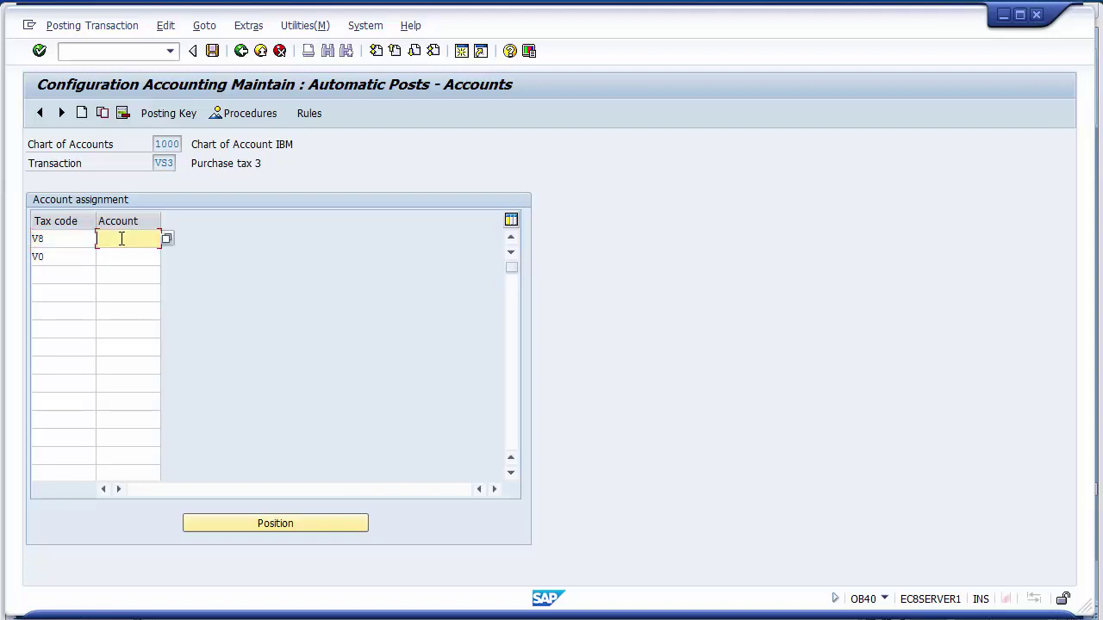
{"action": "left_click", "coordinate": [166, 239]}
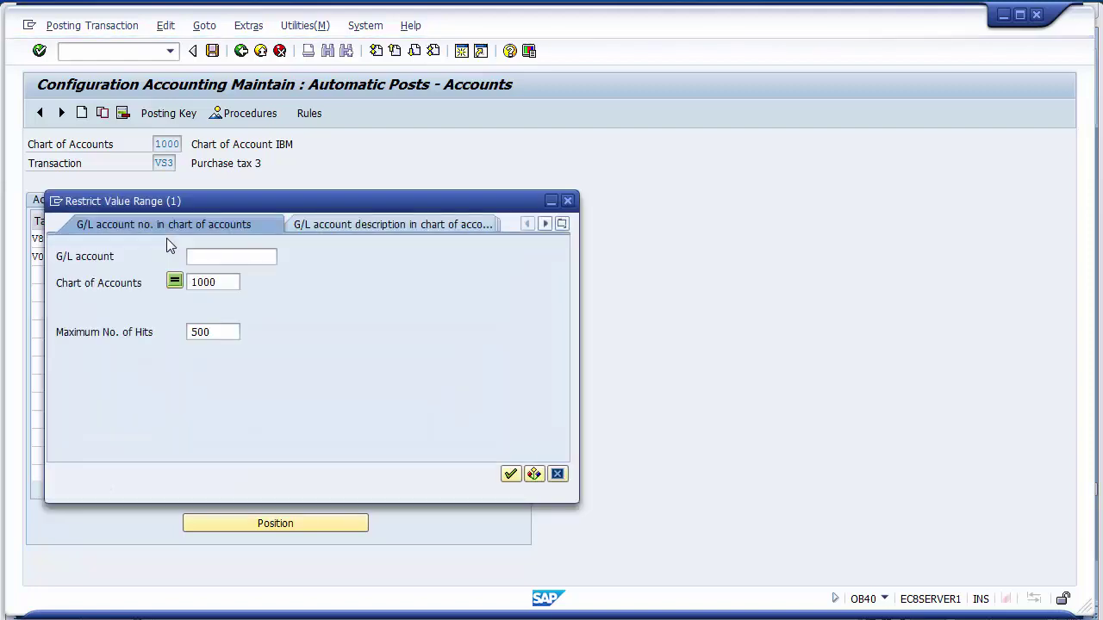
{"action": "left_click", "coordinate": [510, 475]}
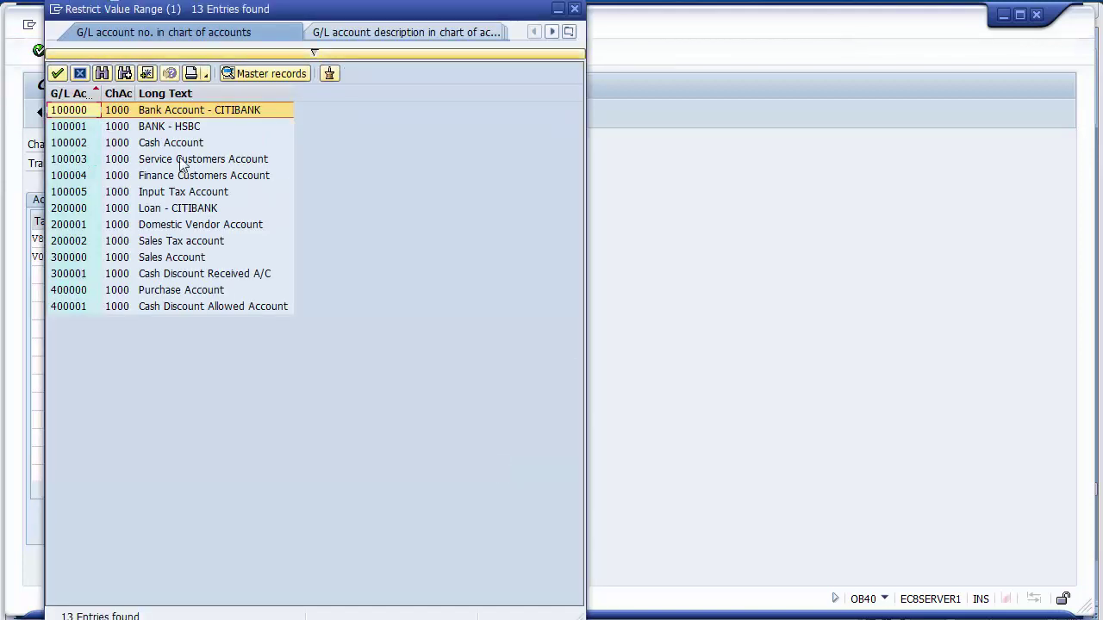
{"action": "left_click", "coordinate": [150, 196]}
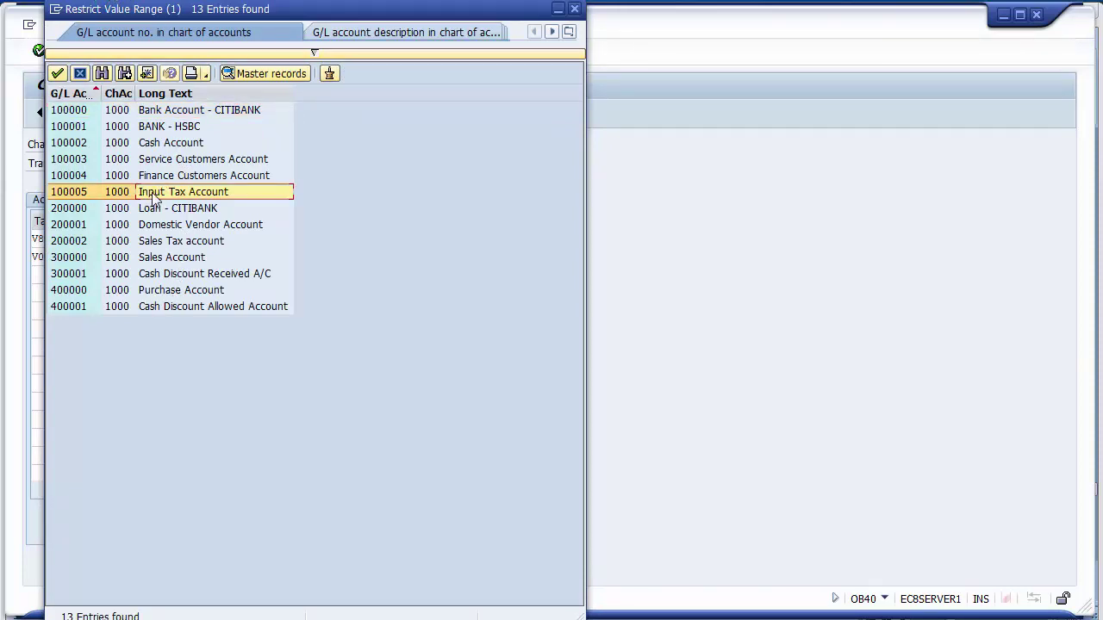
{"action": "double_click", "coordinate": [152, 193]}
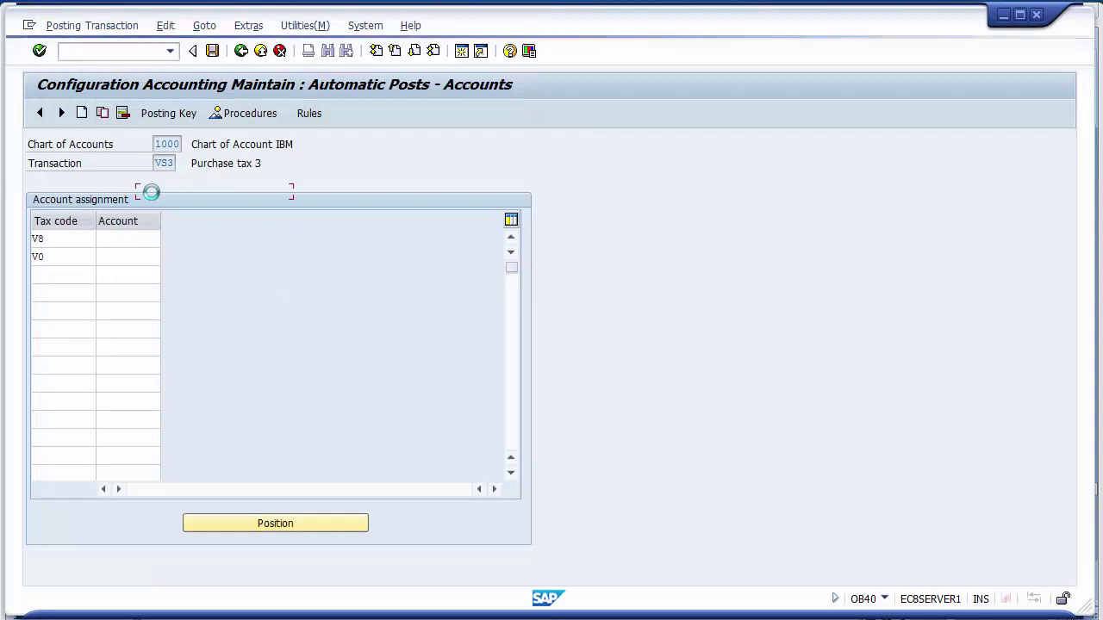
{"action": "left_click", "coordinate": [128, 258]}
{"action": "type", "text": "100005"}
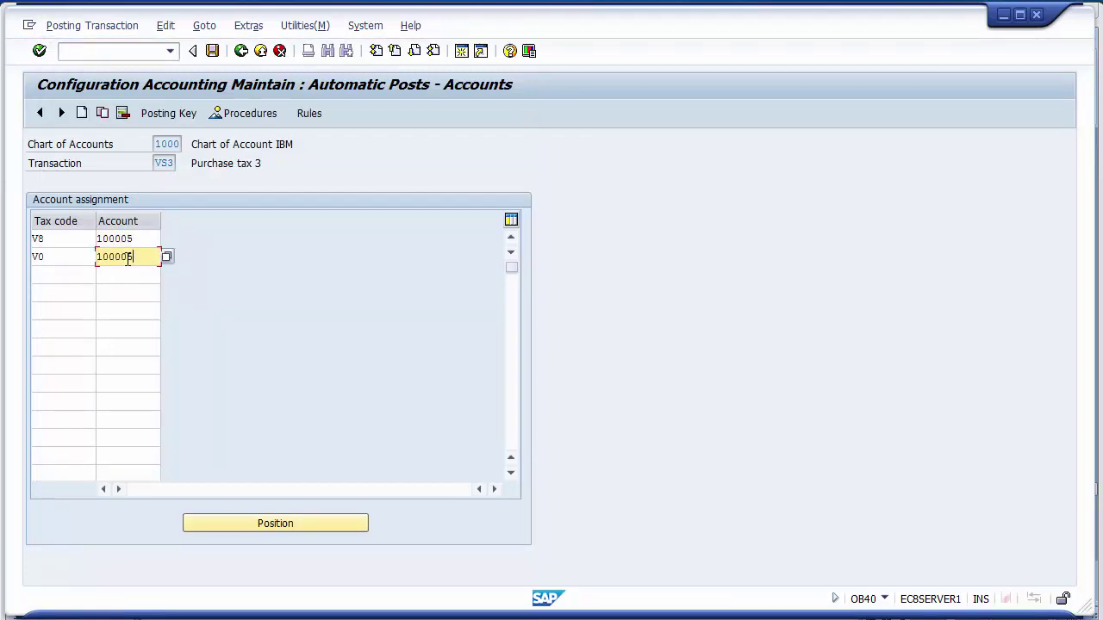
{"action": "left_click", "coordinate": [59, 239]}
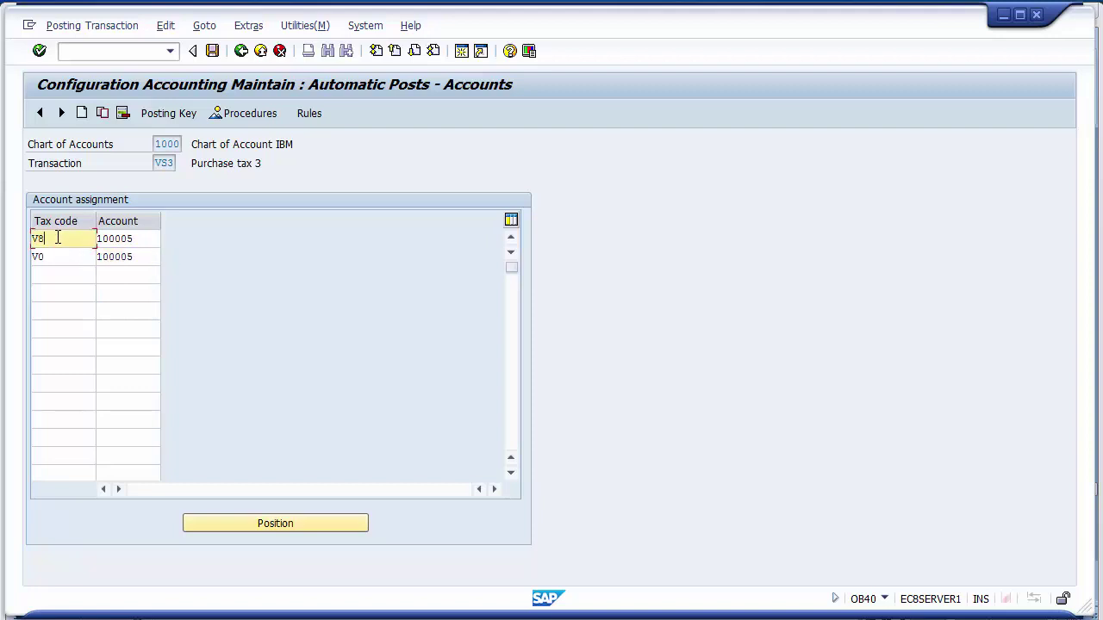
{"action": "left_click", "coordinate": [135, 242]}
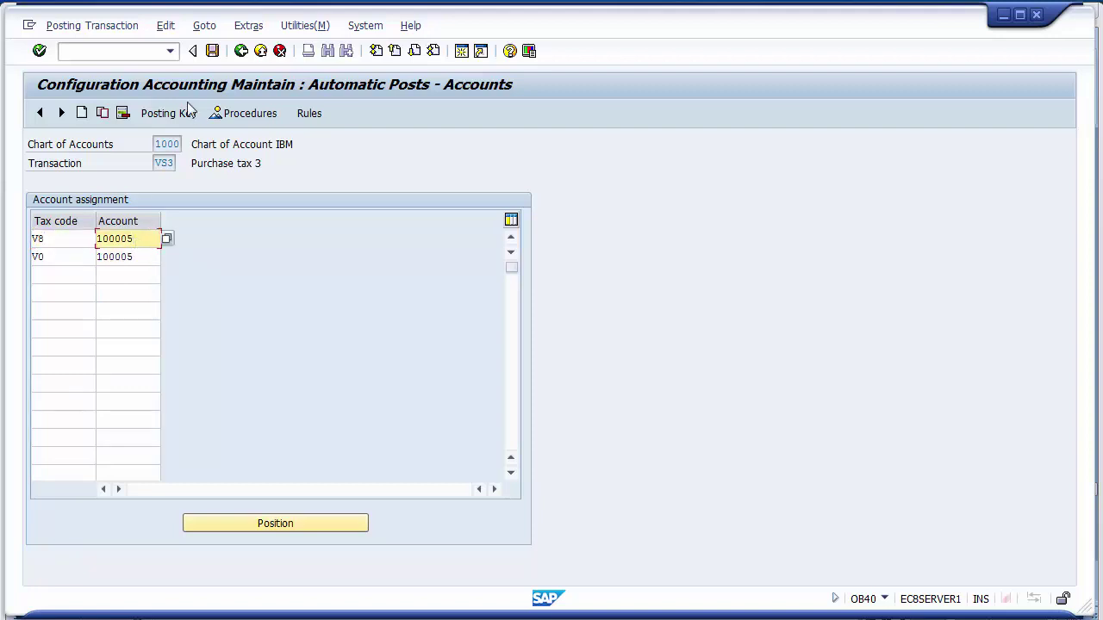
Save the VS3 tax account assignments for V0 and V8 under the proposed customizing request
{"action": "left_click", "coordinate": [212, 52]}
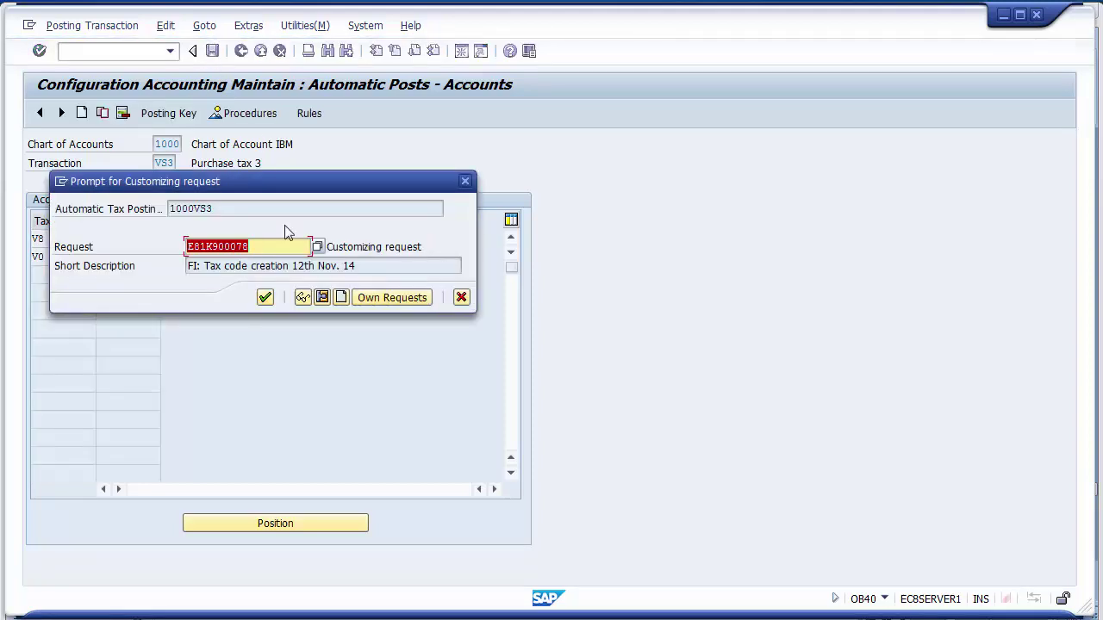
{"action": "left_click", "coordinate": [265, 297]}
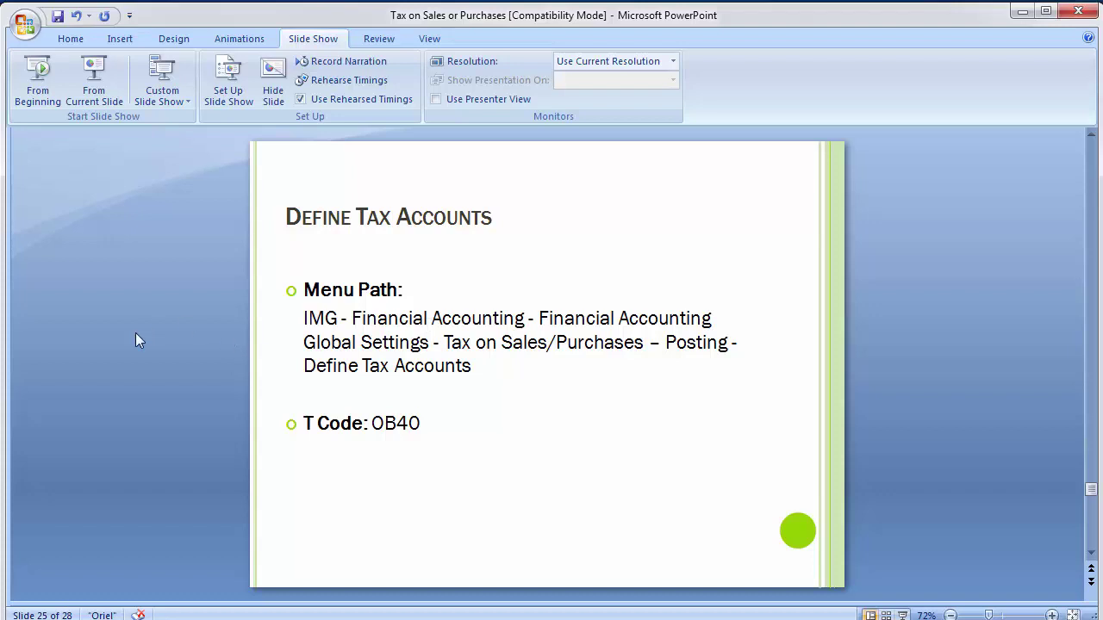
Move to slide 26, 'Assign Tax Codes for Non-Taxable Transactions' (OBCL), then return to SAP
{"action": "scroll", "coordinate": [136, 334], "scroll_direction": "down", "scroll_amount": 1}
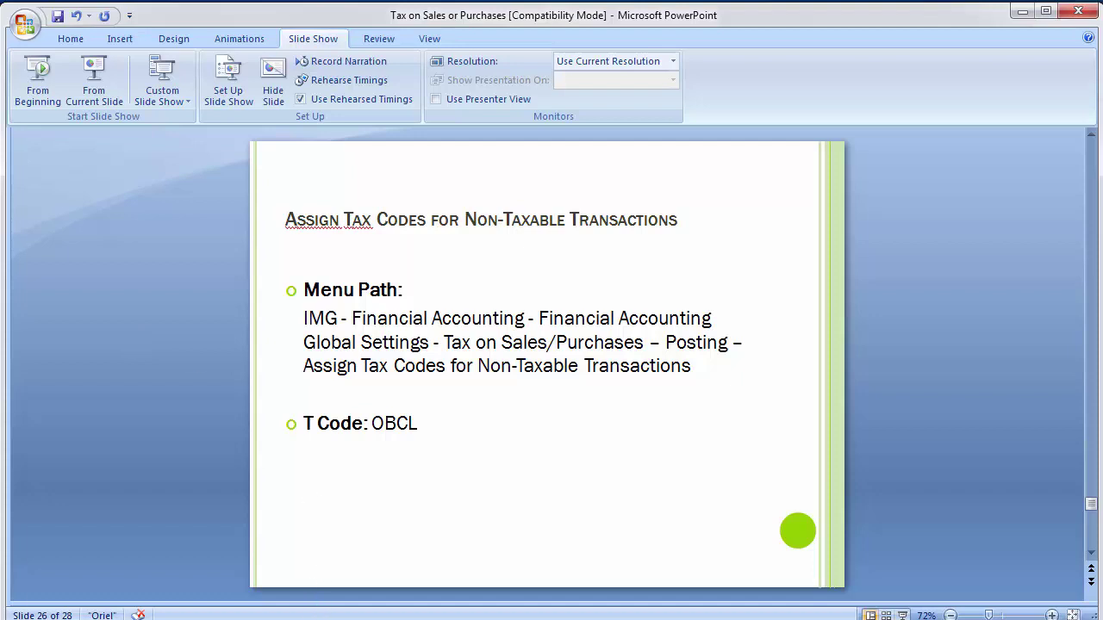
{"action": "mouse_move", "coordinate": [329, 612]}
{"action": "left_click", "coordinate": [328, 578]}
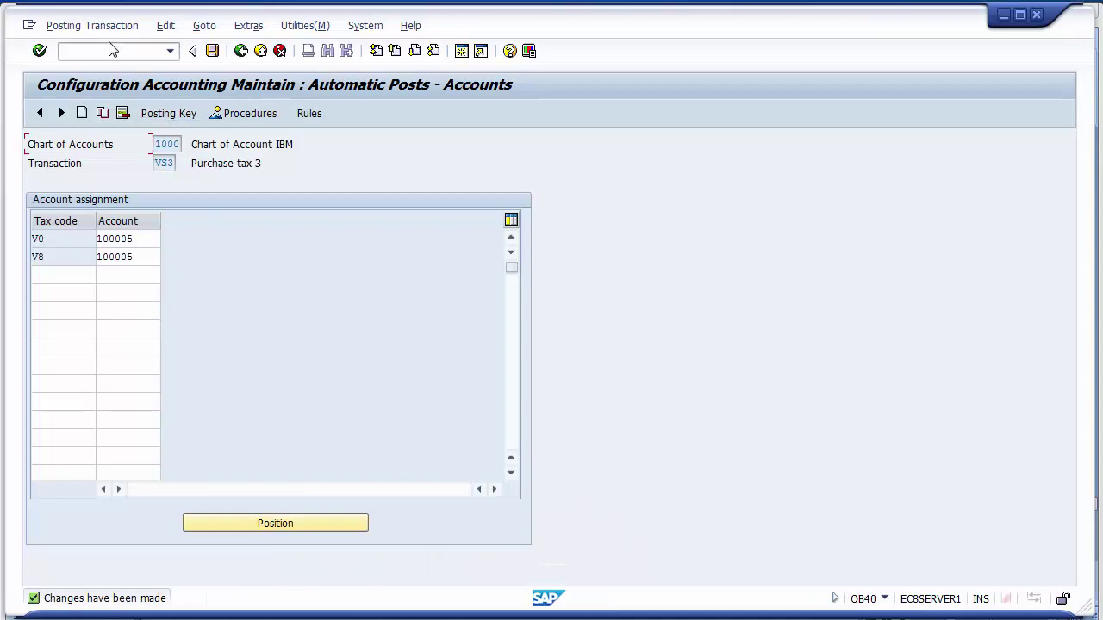
Leave the current transaction with /n and open the SAP Reference IMG via SPRO
{"action": "type", "text": "/n"}
{"action": "key", "text": "Return"}
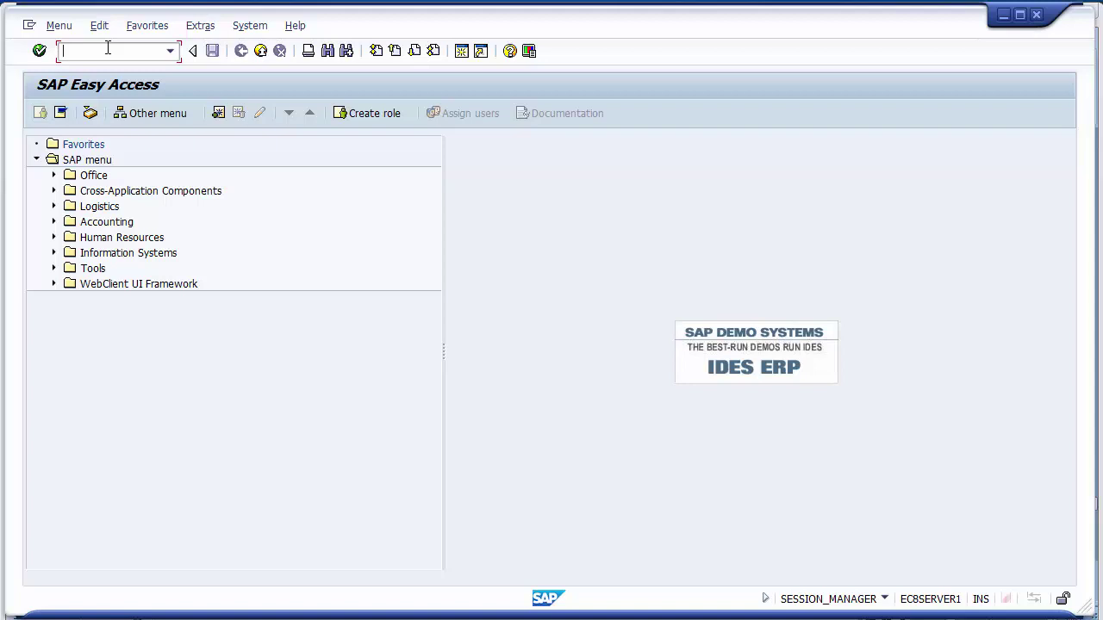
{"action": "type", "text": "spro"}
{"action": "key", "text": "Return"}
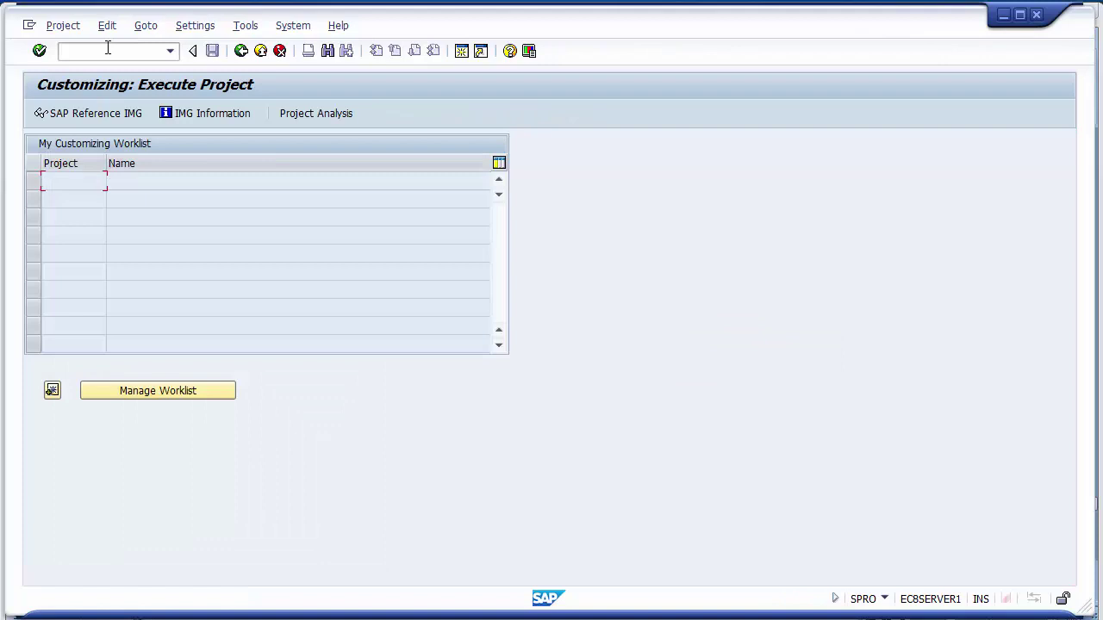
{"action": "left_click", "coordinate": [98, 117]}
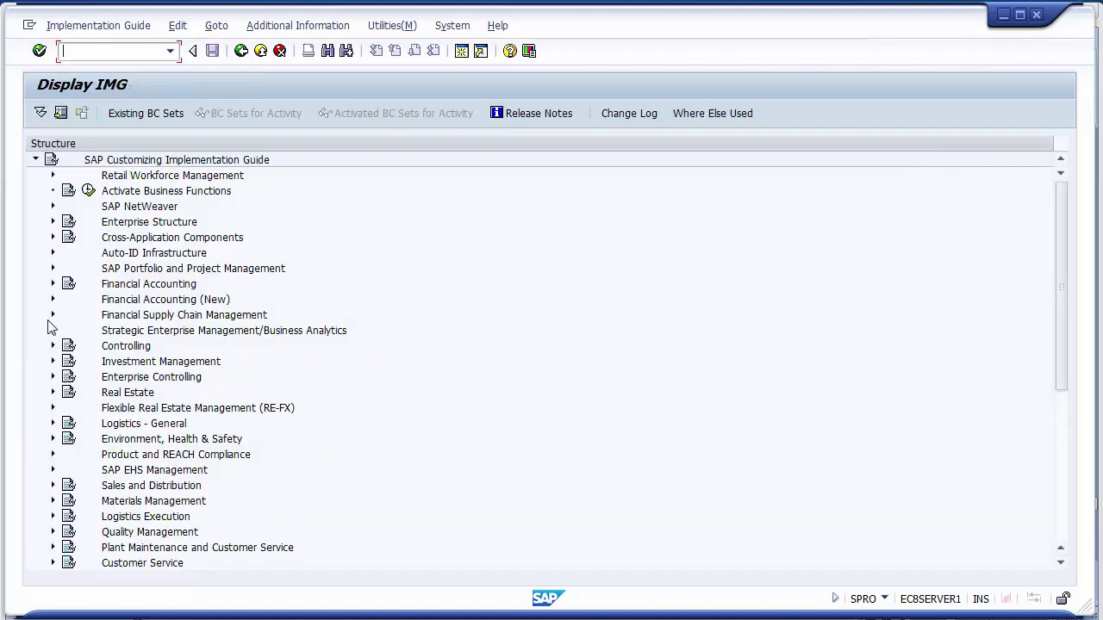
Expand Financial Accounting (New) > Global Settings > Tax on Sales/Purchases > Posting and select Assign Tax Codes for Non-Taxable Transactions
{"action": "left_click", "coordinate": [53, 299]}
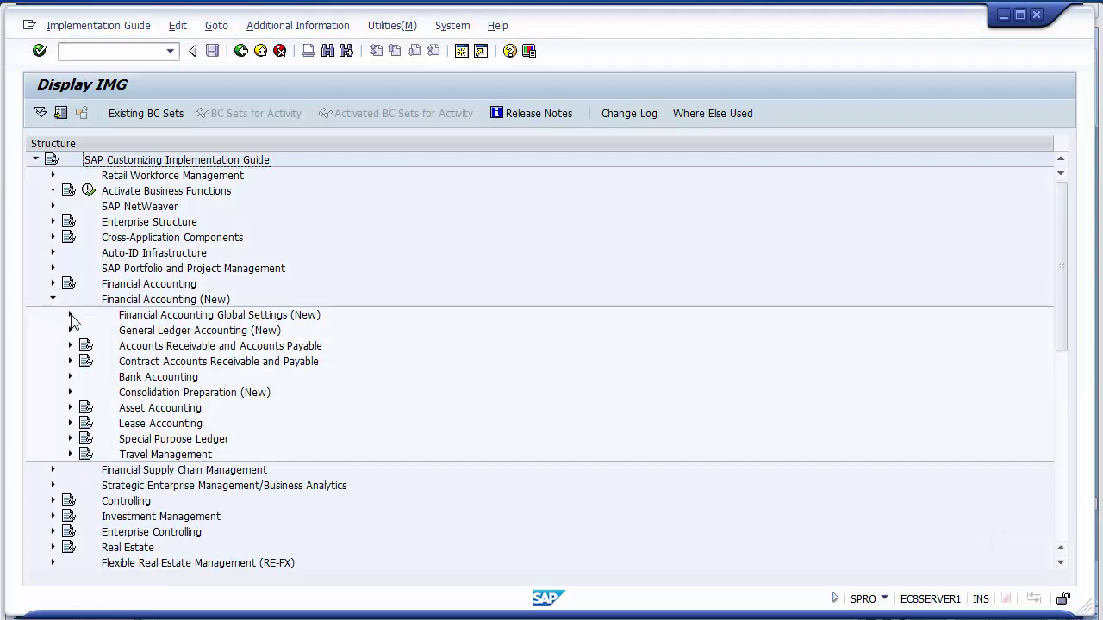
{"action": "left_click", "coordinate": [70, 315]}
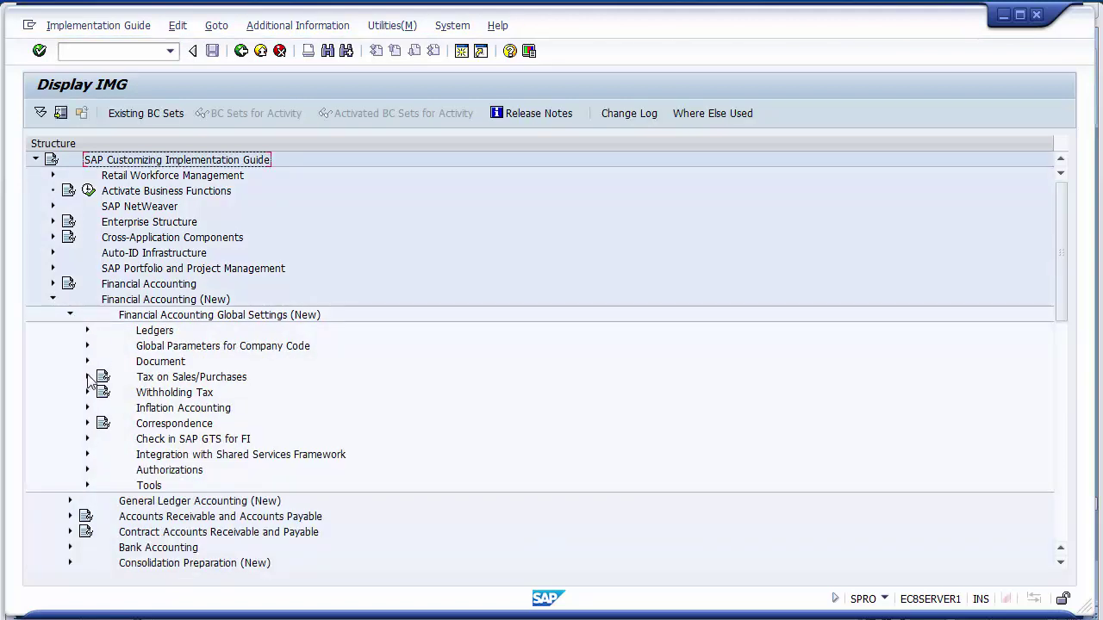
{"action": "left_click", "coordinate": [87, 378]}
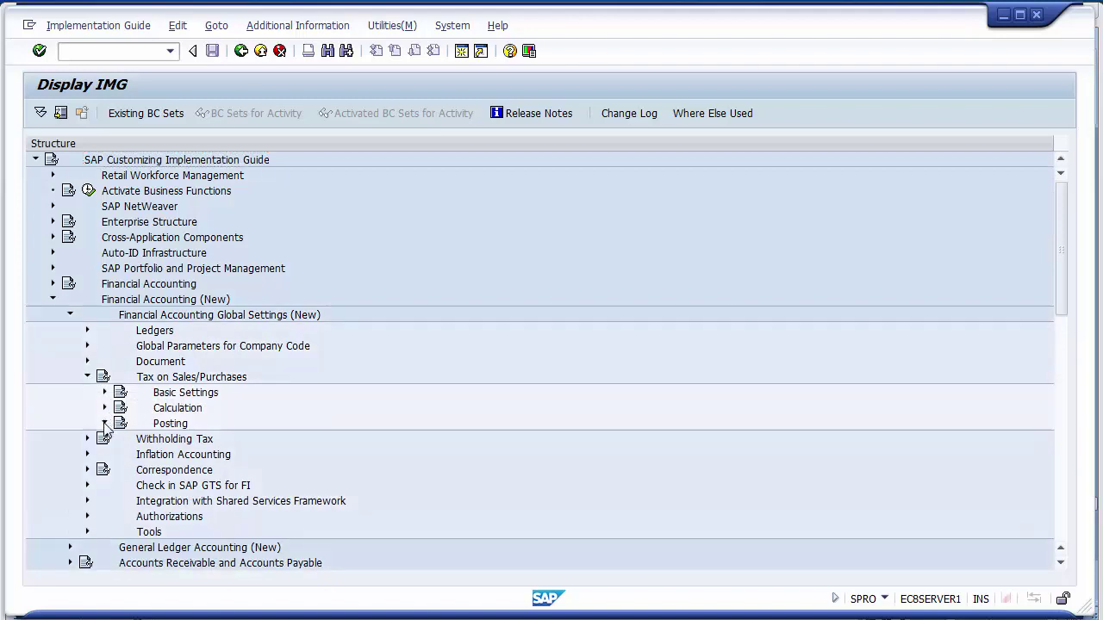
{"action": "left_click", "coordinate": [104, 423]}
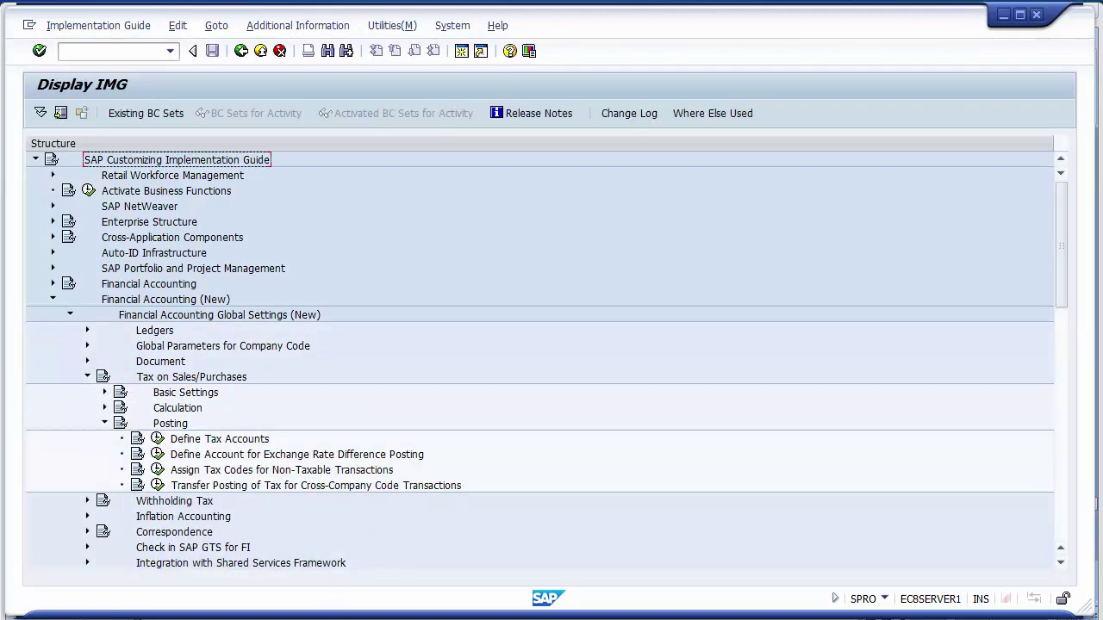
{"action": "left_click", "coordinate": [318, 616]}
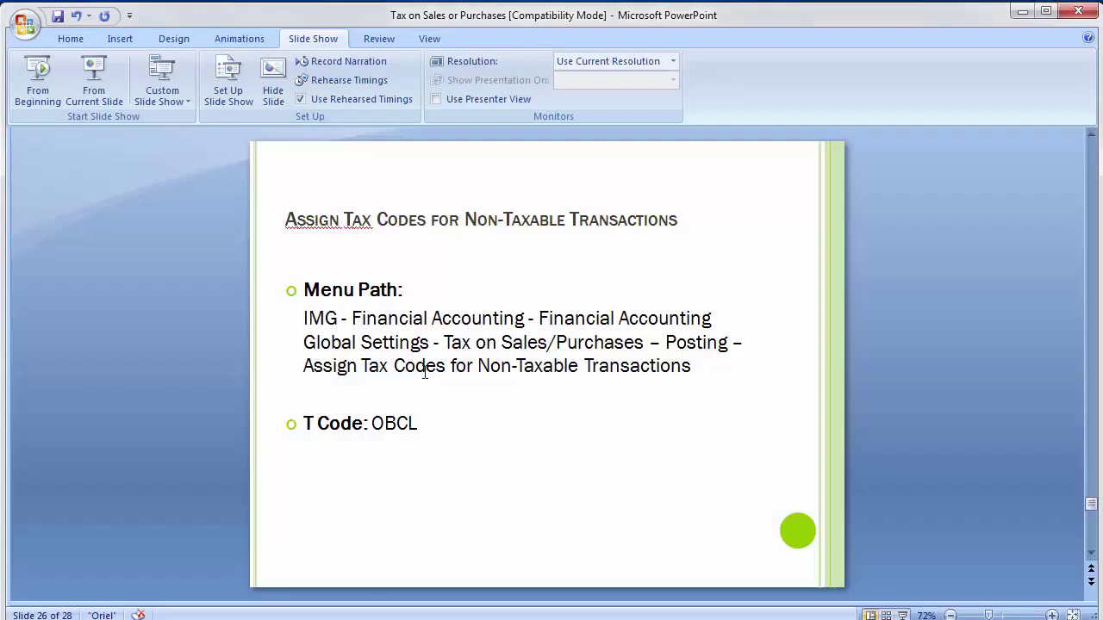
{"action": "left_click", "coordinate": [716, 368]}
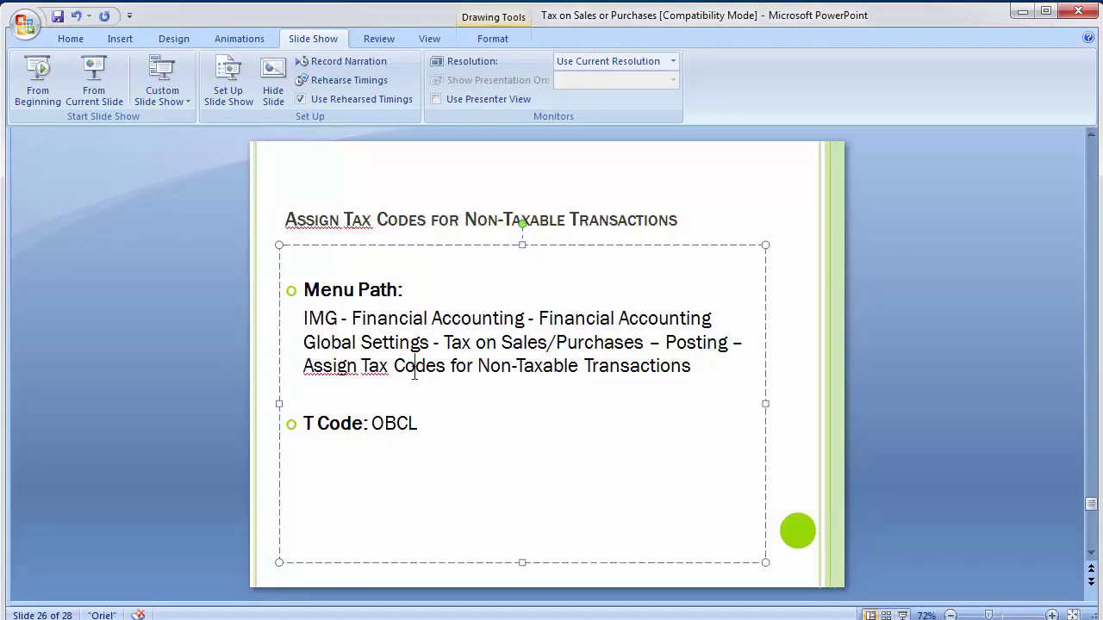
{"action": "key", "text": "alt+Tab"}
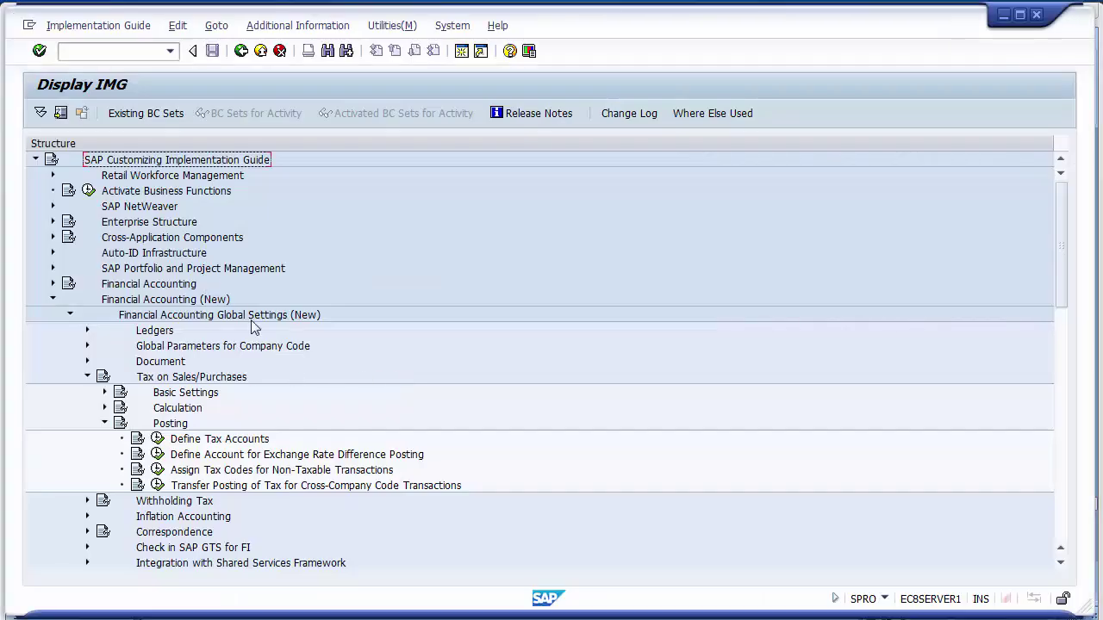
{"action": "left_click", "coordinate": [263, 472]}
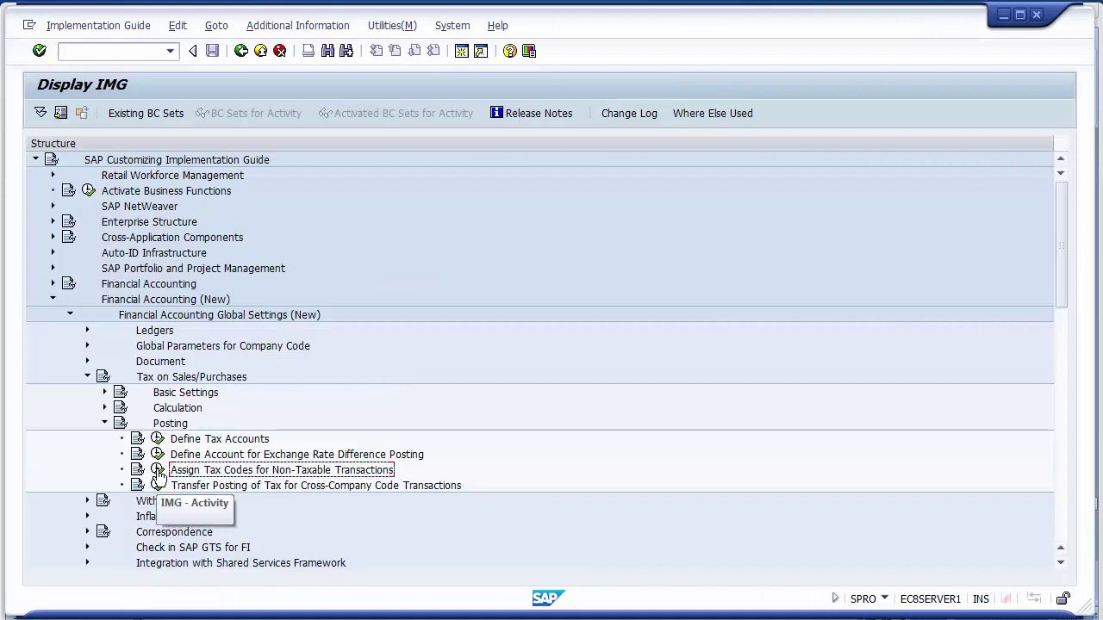
Run Assign Tax Codes for Non-Taxable Transactions (OBCL) and open the company code position prompt
{"action": "left_click", "coordinate": [158, 471]}
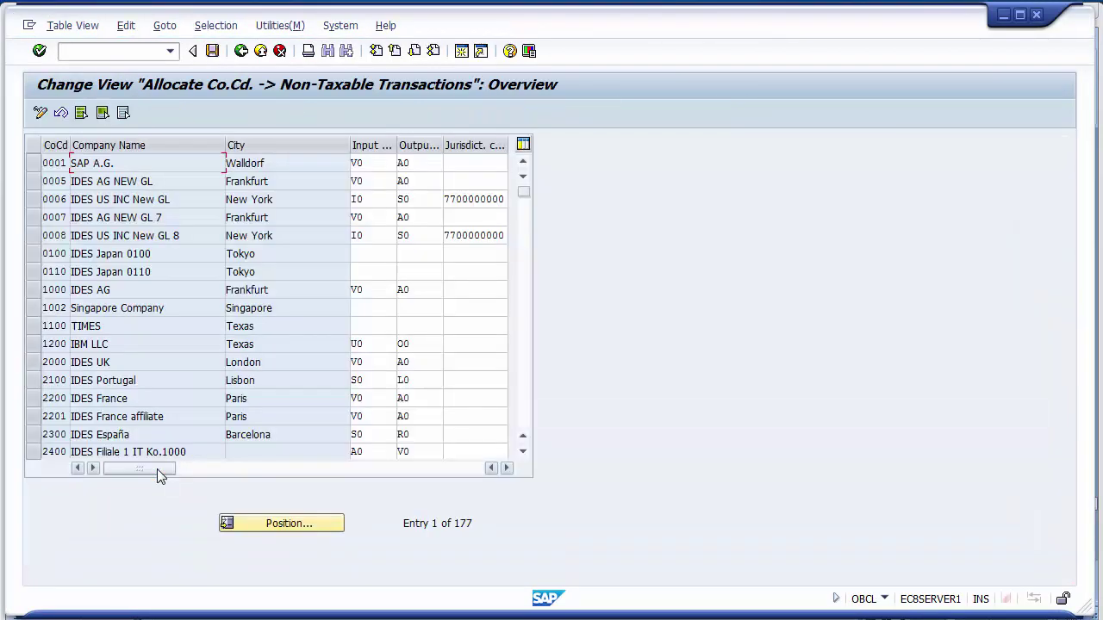
{"action": "left_click", "coordinate": [241, 51]}
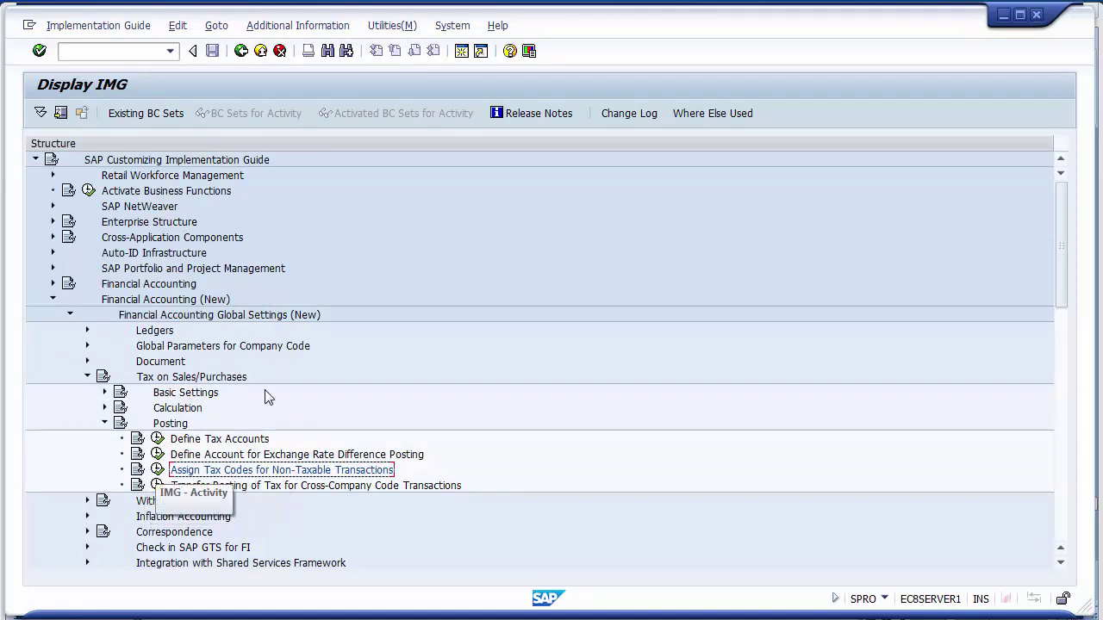
{"action": "left_click", "coordinate": [157, 469]}
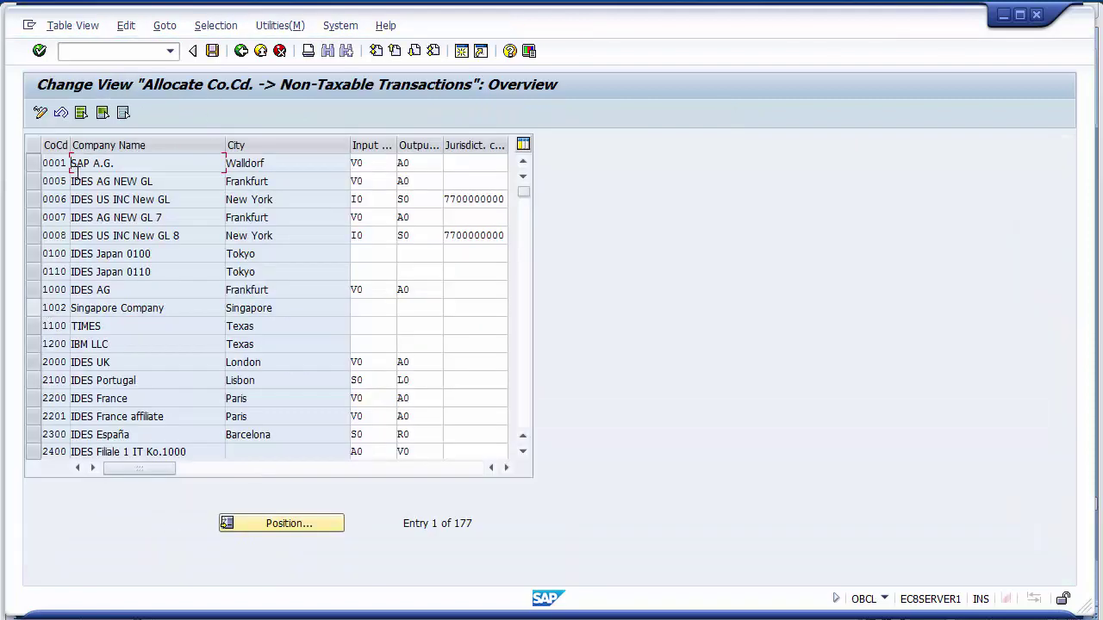
{"action": "left_click", "coordinate": [285, 524]}
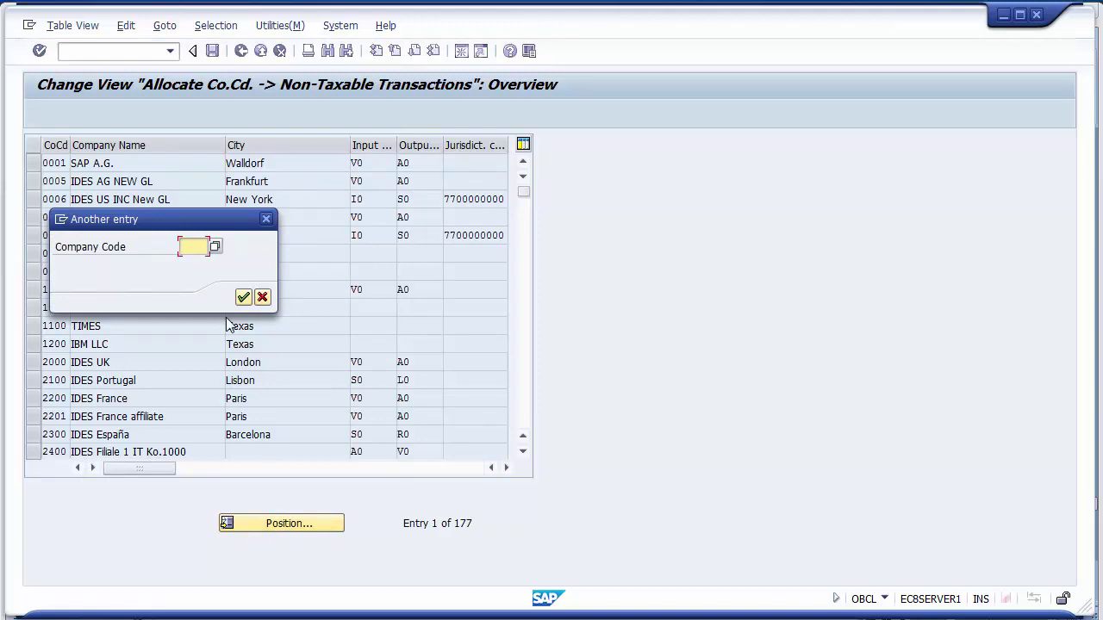
Jump to company code 1200 and enter input tax code V0 and output tax code A0
{"action": "type", "text": "1200"}
{"action": "key", "text": "Return"}
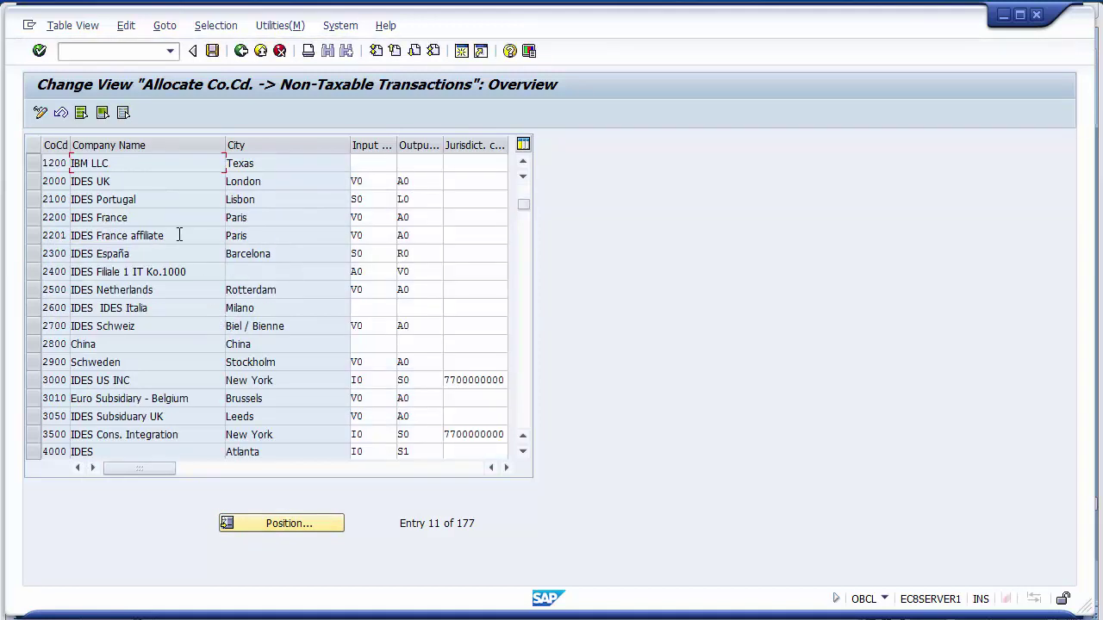
{"action": "left_click", "coordinate": [35, 166]}
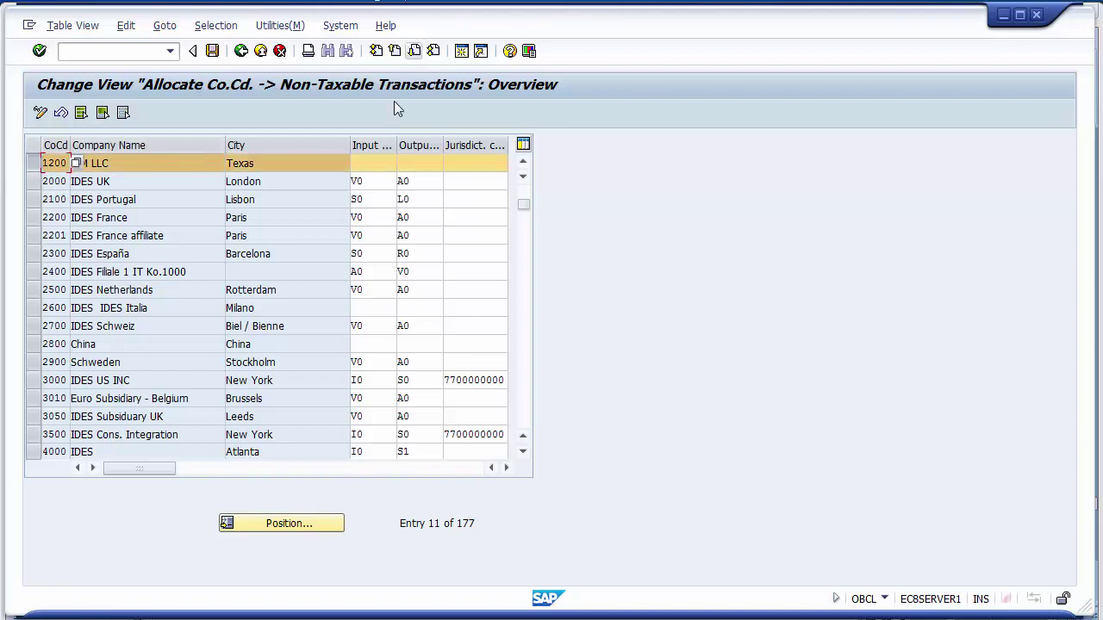
{"action": "left_click", "coordinate": [430, 163]}
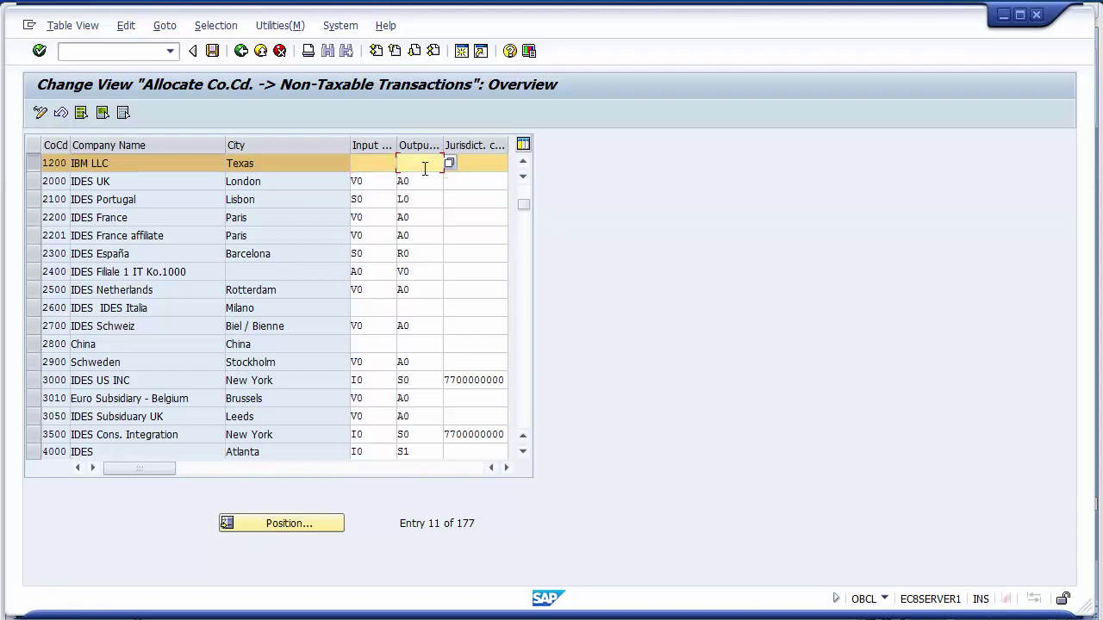
{"action": "left_click", "coordinate": [377, 166]}
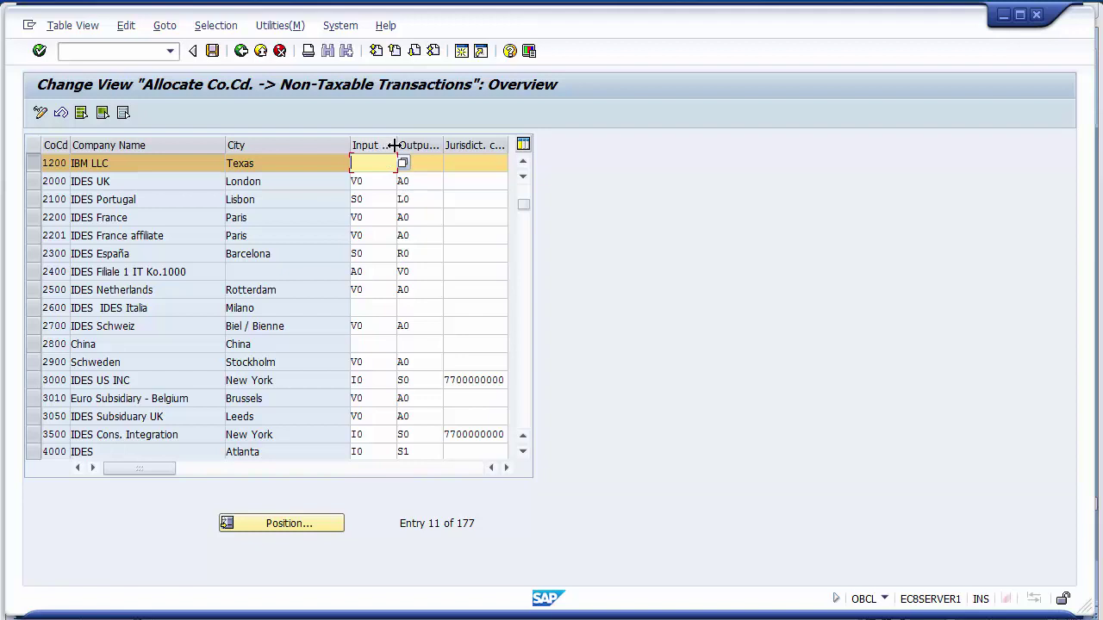
{"action": "type", "text": "V0"}
{"action": "left_click", "coordinate": [425, 164]}
{"action": "type", "text": "A"}
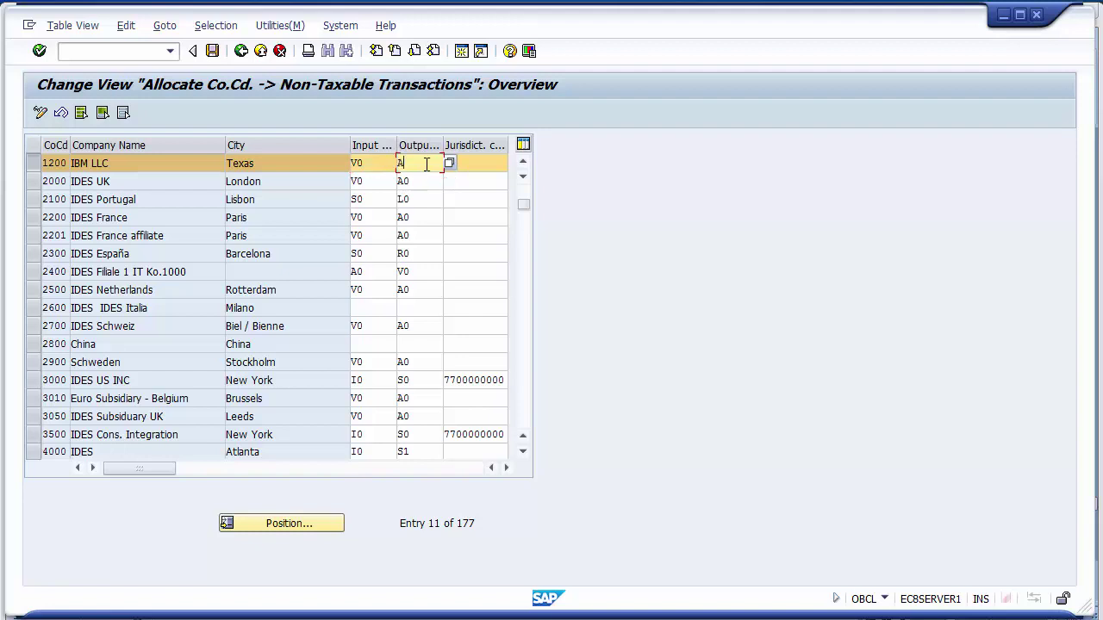
{"action": "type", "text": "0"}
Save company code 1200's V0/A0 allocation under the suggested customizing request
{"action": "left_click", "coordinate": [215, 58]}
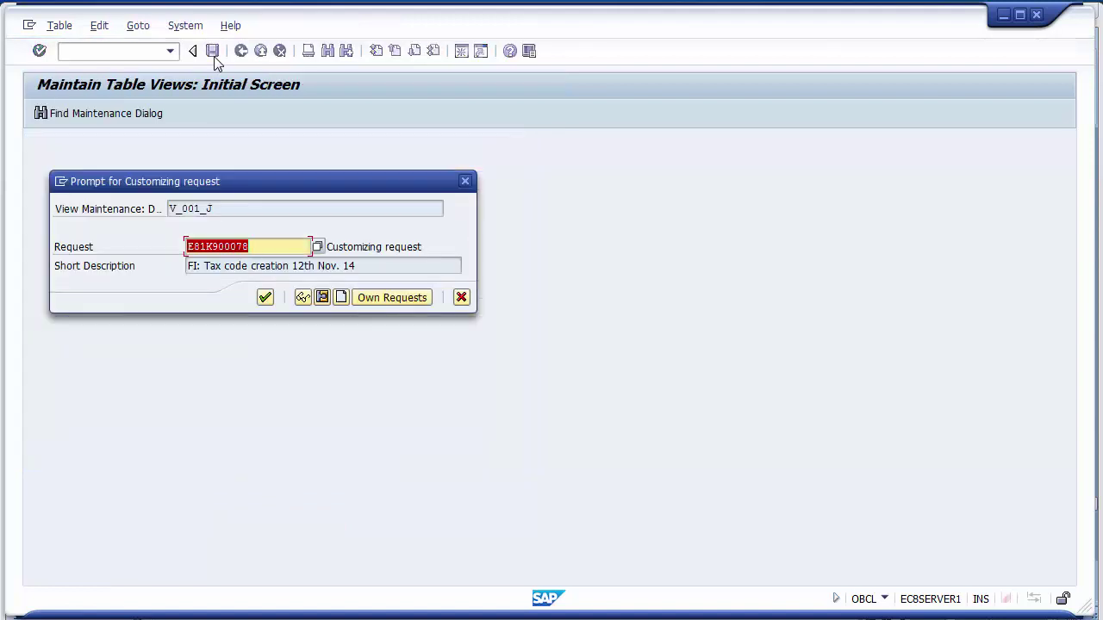
{"action": "left_click", "coordinate": [266, 297]}
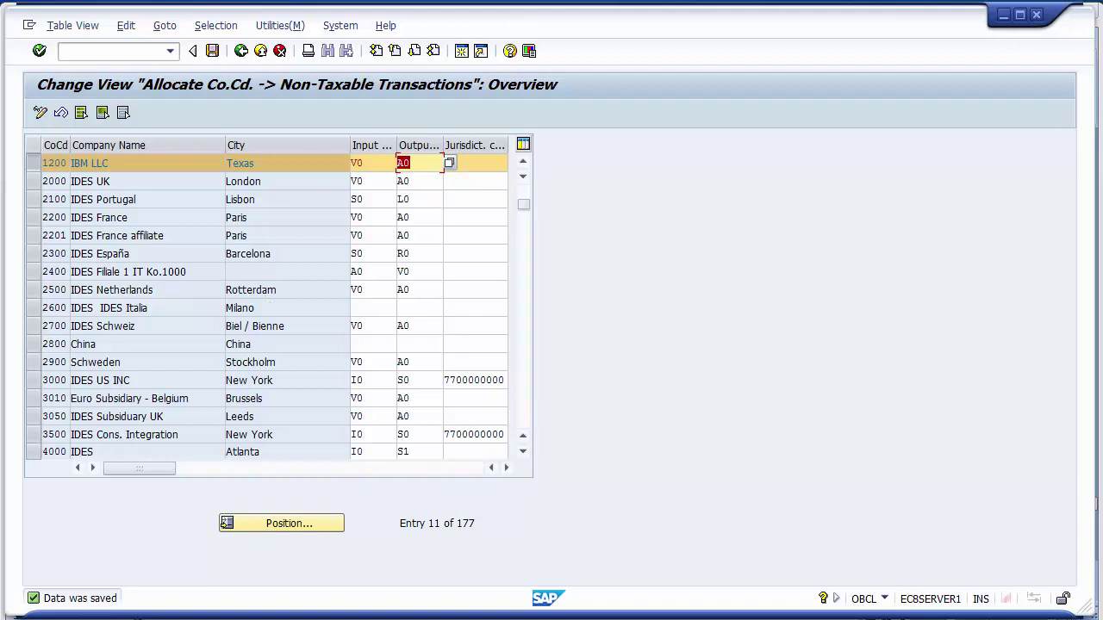
Switch to PowerPoint and advance to slide 27, 'Unit Testing'
{"action": "key", "text": "alt+Tab"}
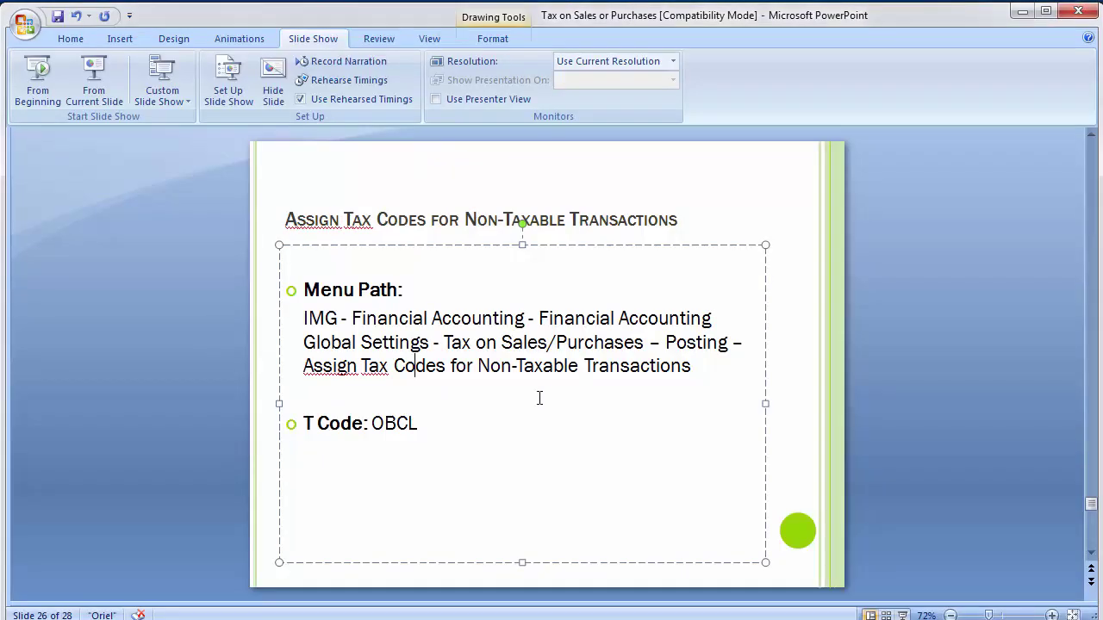
{"action": "scroll", "coordinate": [222, 344], "scroll_direction": "down", "scroll_amount": 1}
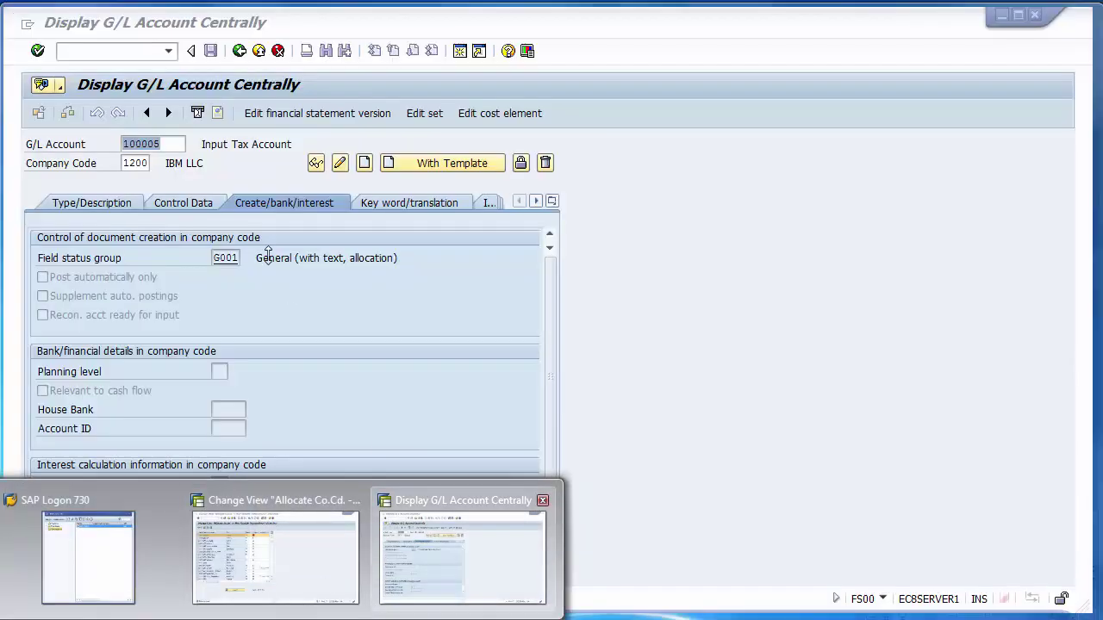
Open Enter Vendor Invoice (FB60) and pick vendor 4000000 from a company code 1200 search
{"action": "left_click", "coordinate": [448, 555]}
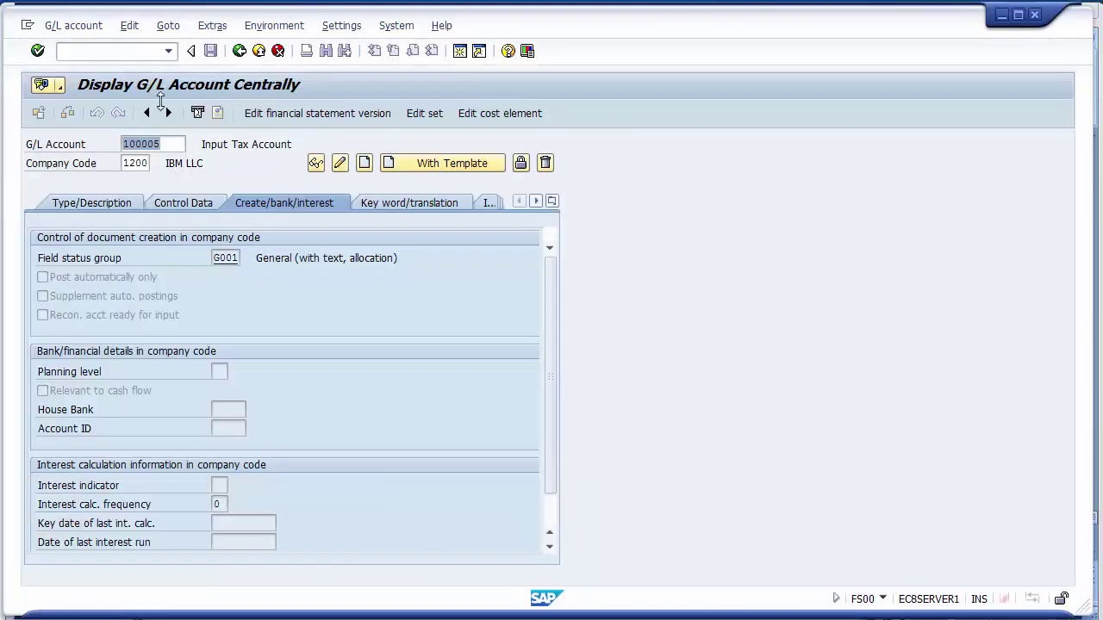
{"action": "left_click", "coordinate": [114, 56]}
{"action": "type", "text": "/n"}
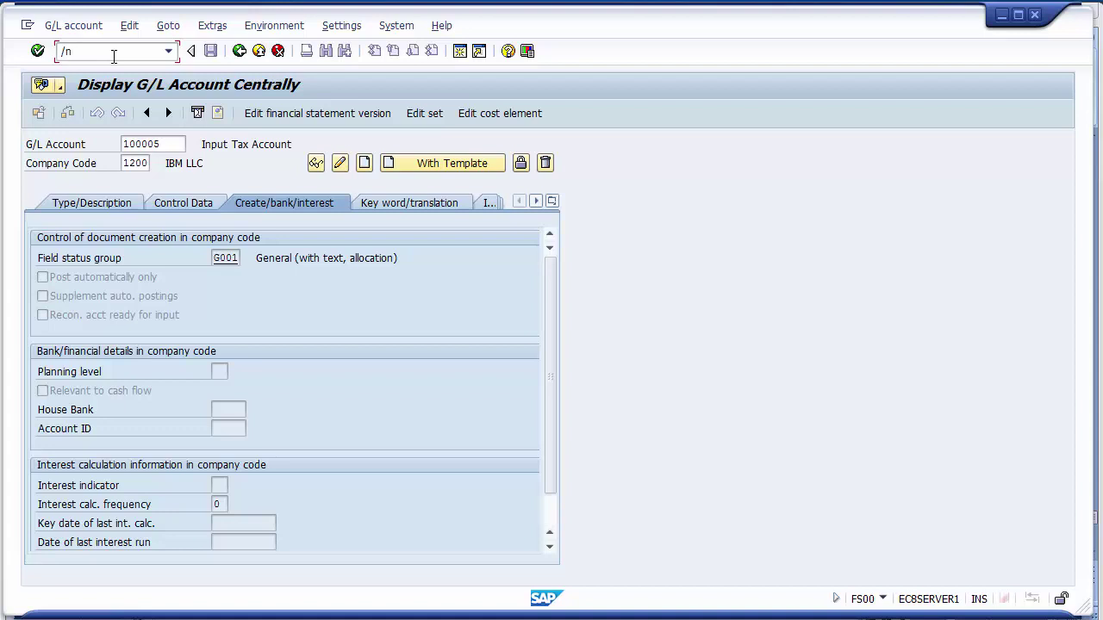
{"action": "type", "text": "fs00"}
{"action": "key", "text": "Return"}
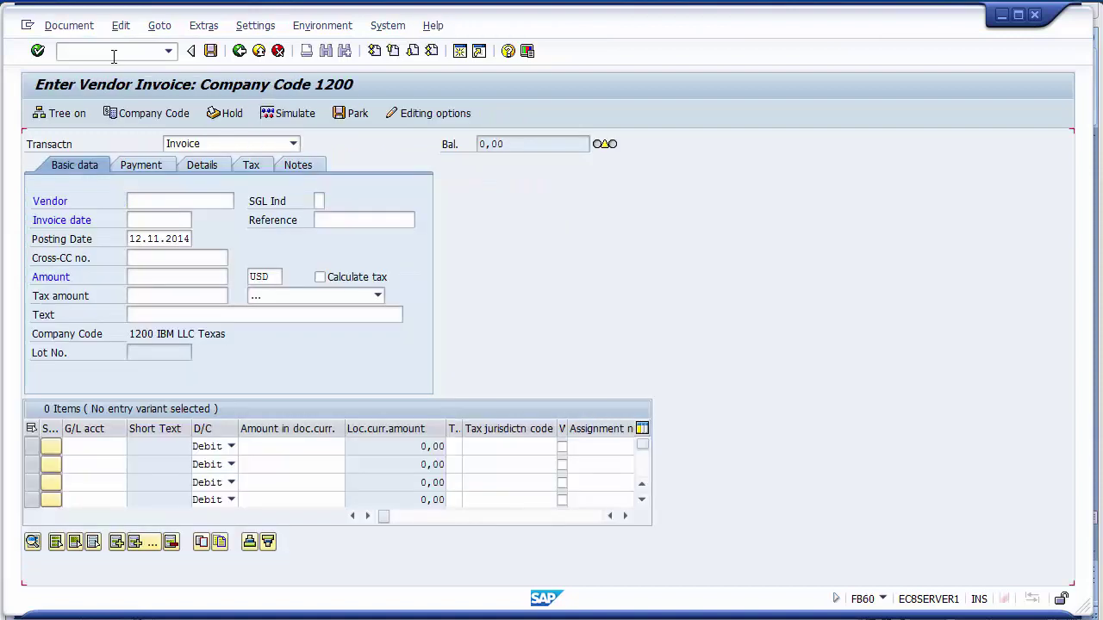
{"action": "left_click", "coordinate": [156, 200]}
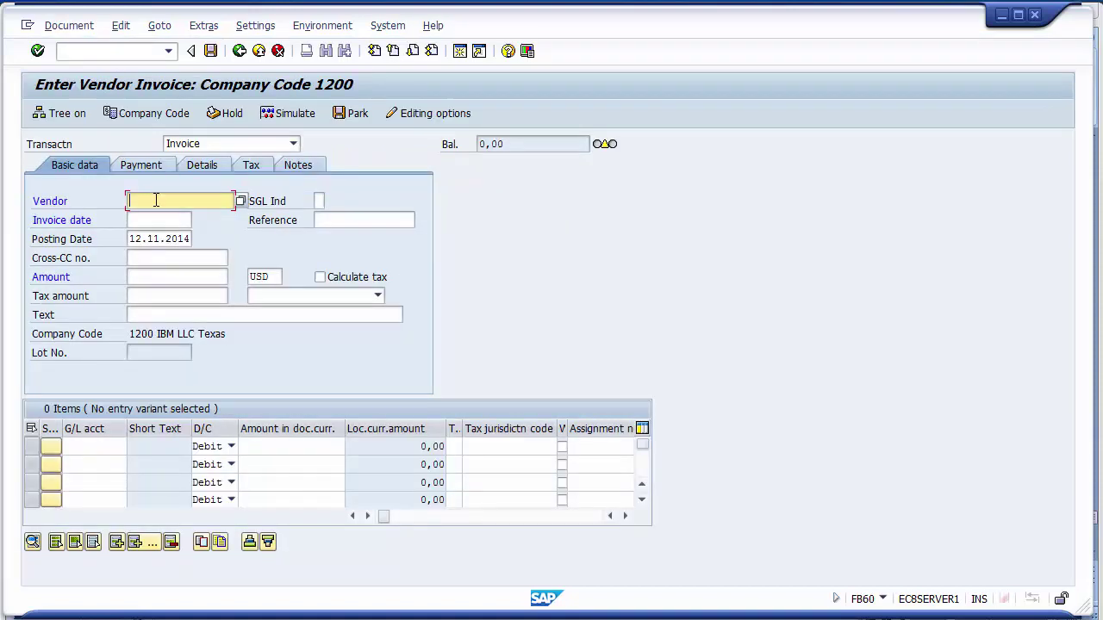
{"action": "key", "text": "F4"}
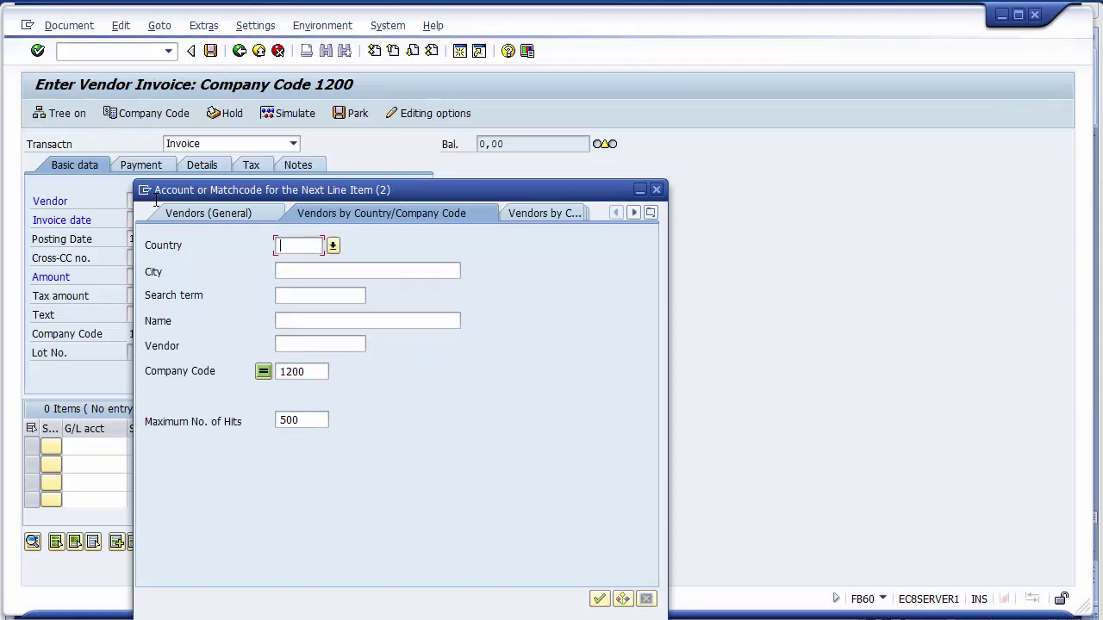
{"action": "key", "text": "Return"}
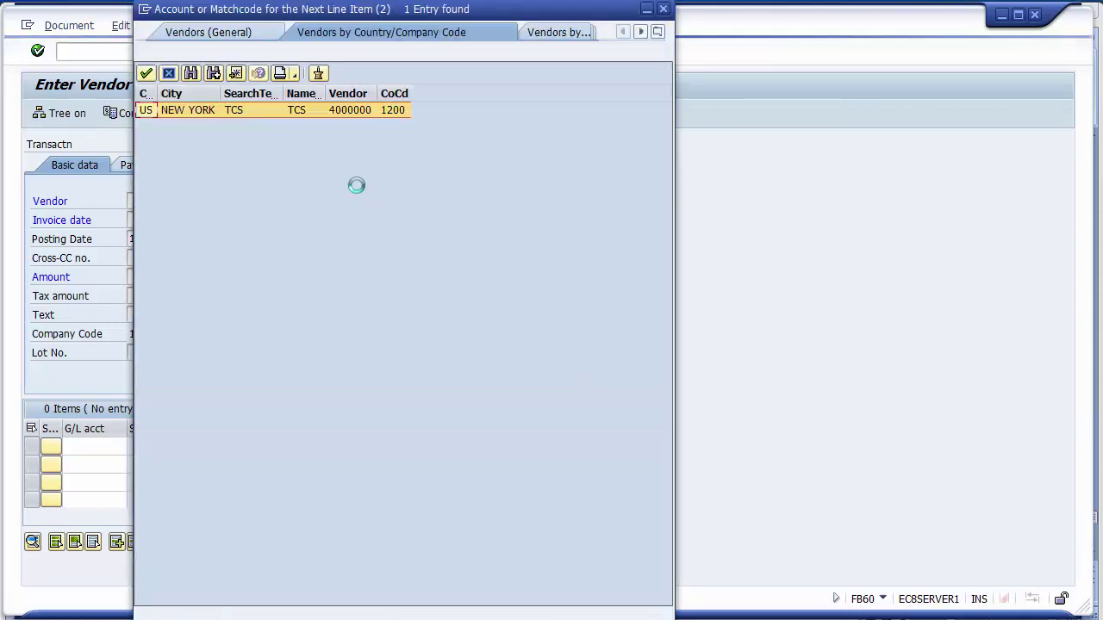
{"action": "double_click", "coordinate": [352, 109]}
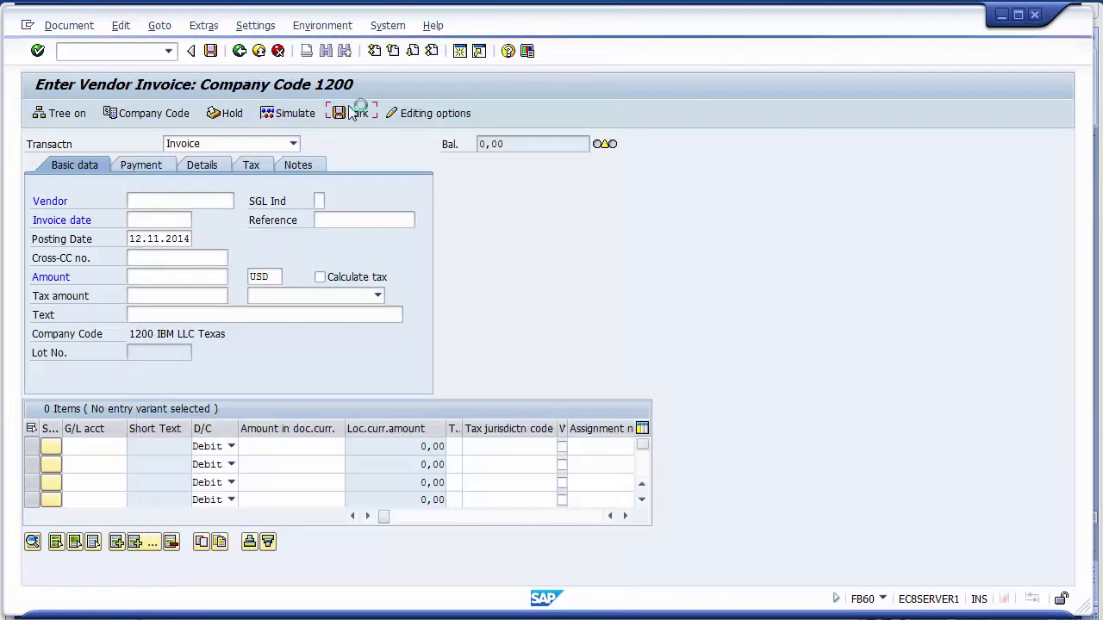
Enter invoice date 11.11.2014, adjust the posting date, and set the invoice amount to 100
{"action": "left_click", "coordinate": [148, 219]}
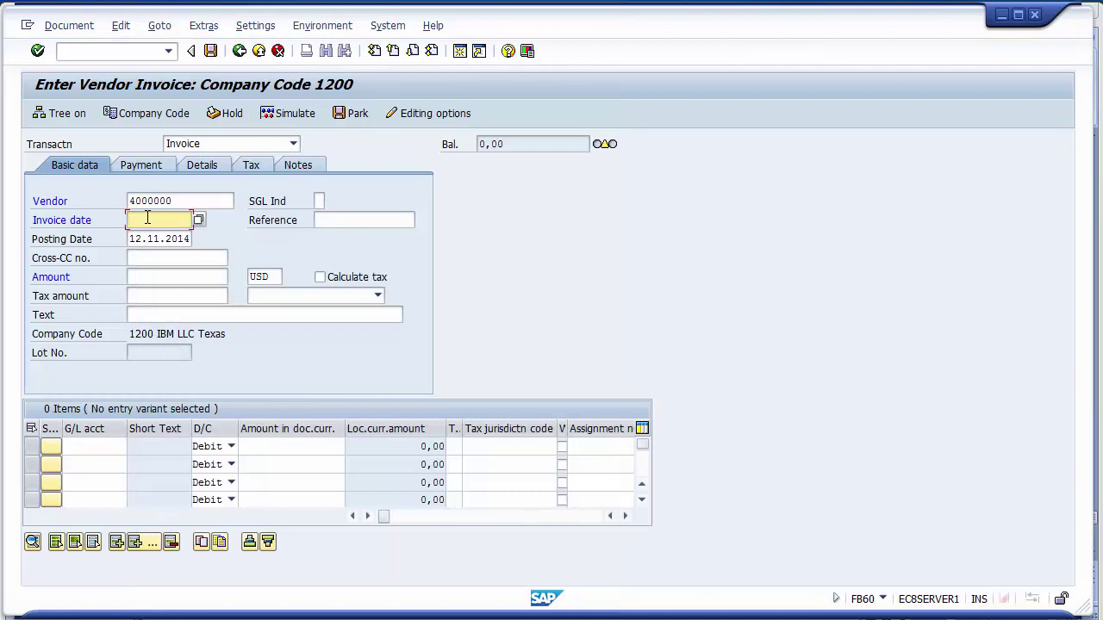
{"action": "type", "text": "11.11.2014"}
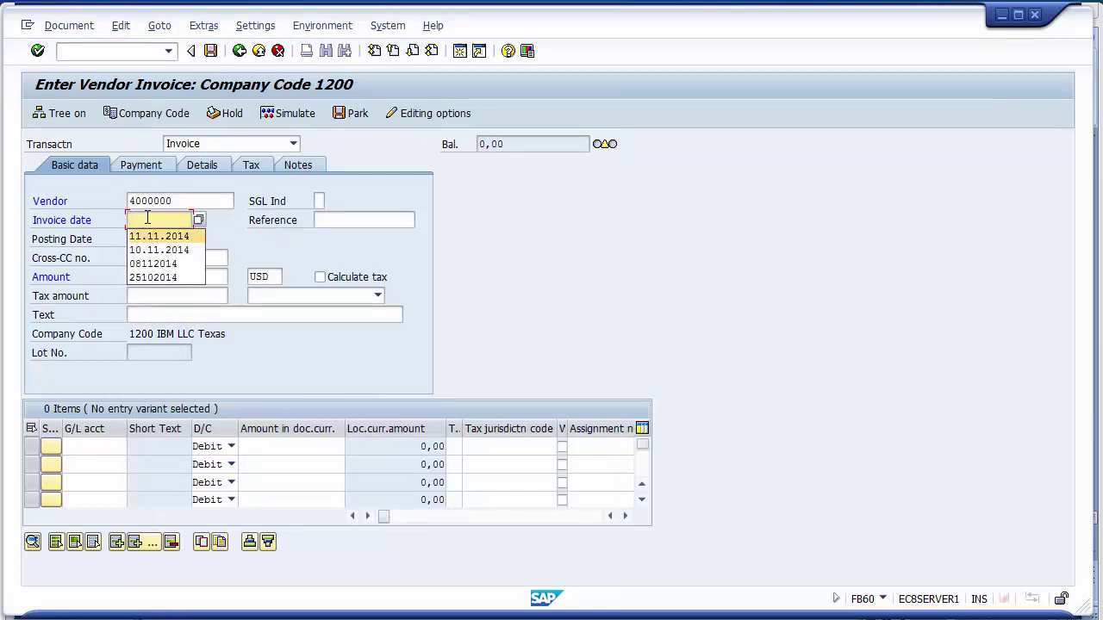
{"action": "key", "text": "Tab"}
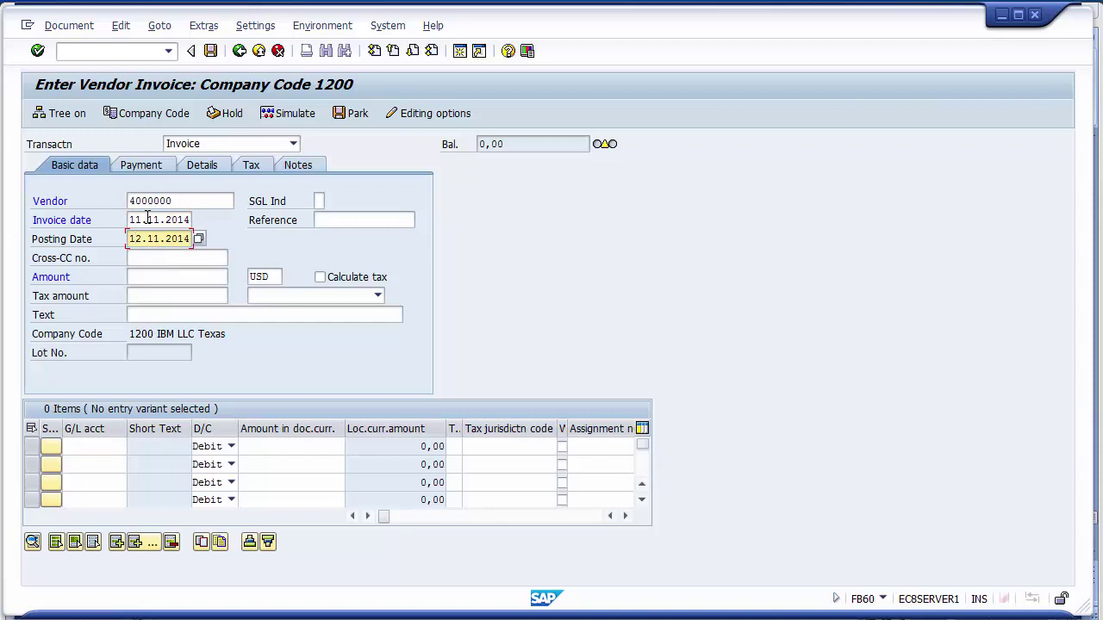
{"action": "key", "text": "Insert"}
{"action": "type", "text": "11"}
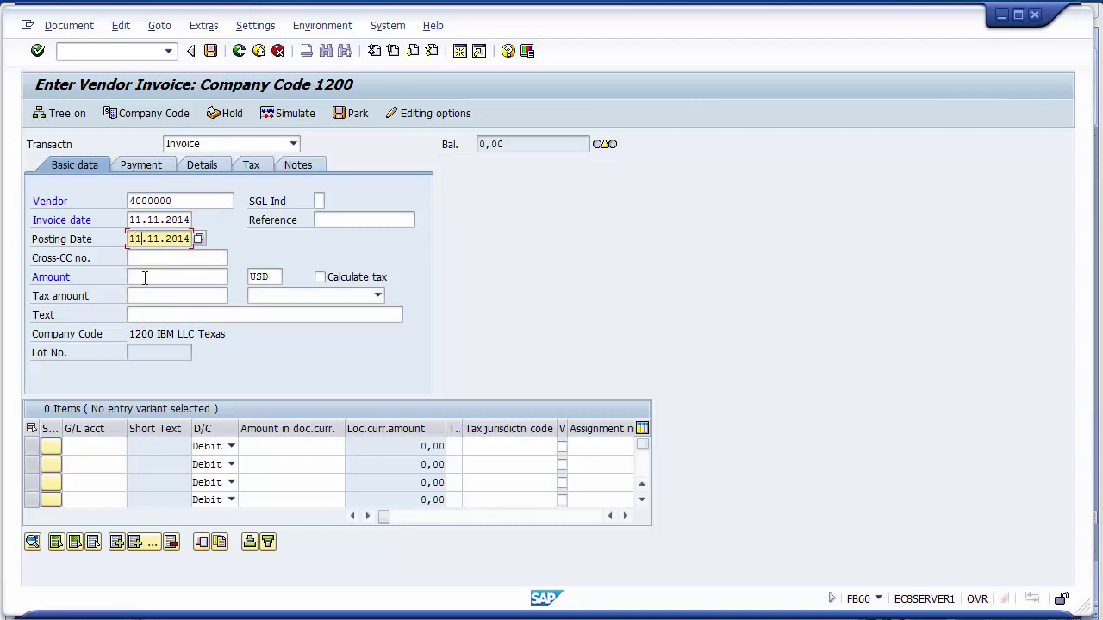
{"action": "left_click", "coordinate": [145, 276]}
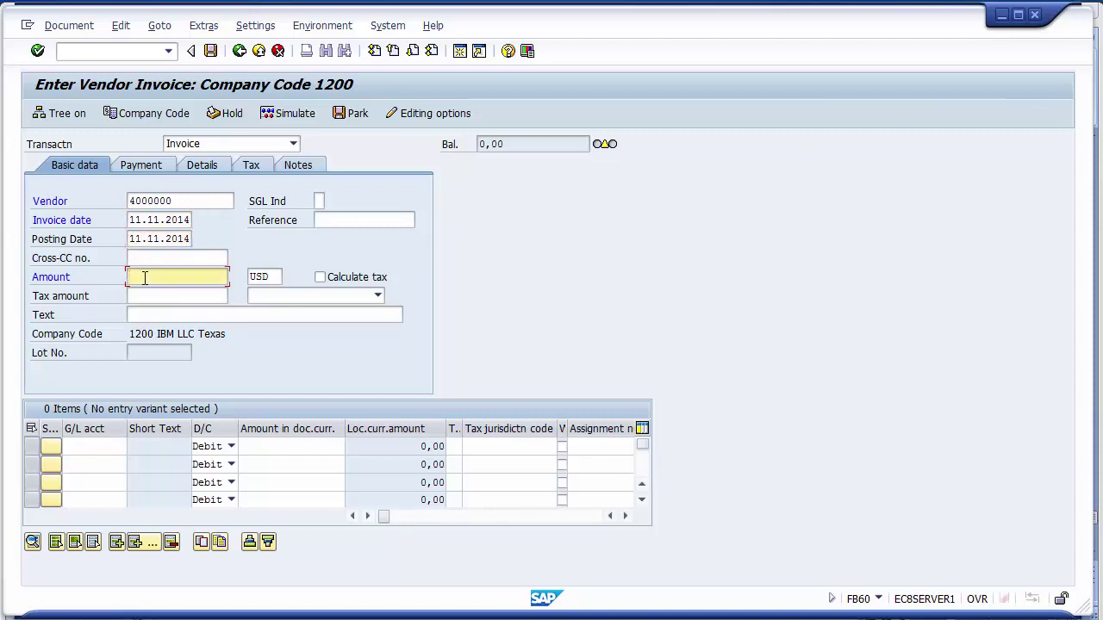
{"action": "type", "text": "100"}
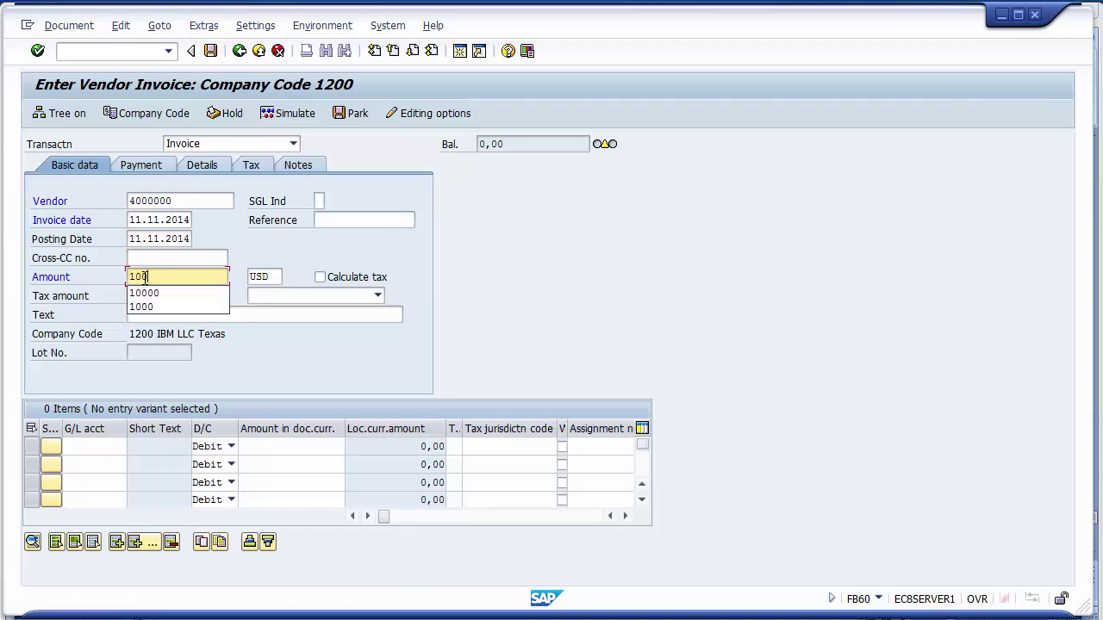
Fill in reference 124 and the text 'Vendor Invoice' from earlier entries
{"action": "left_click", "coordinate": [324, 224]}
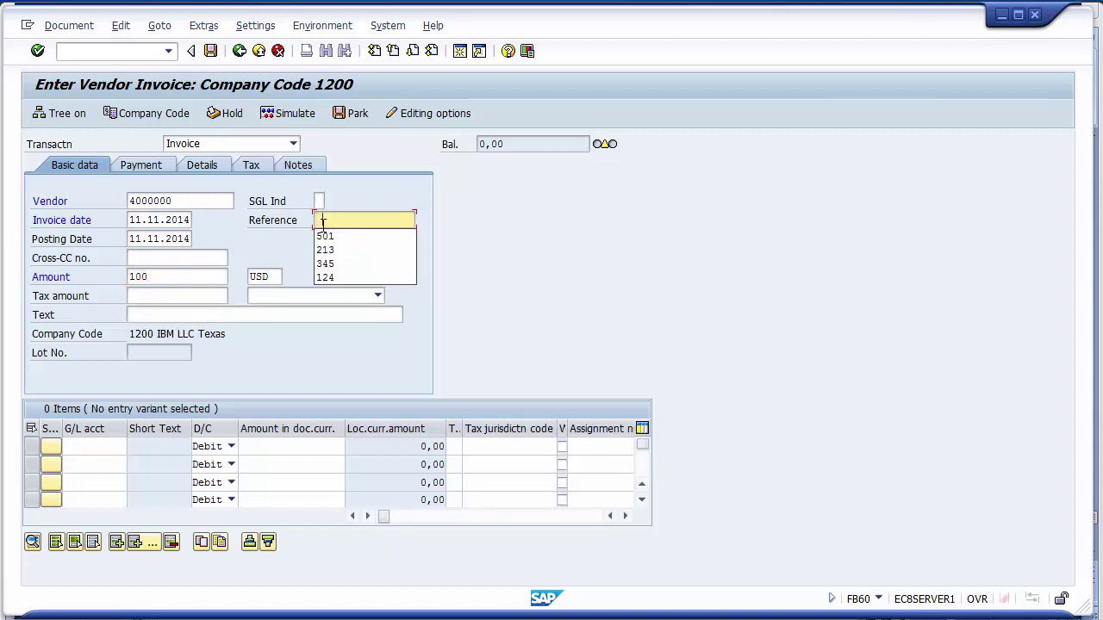
{"action": "key", "text": "Down"}
{"action": "key", "text": "Down"}
{"action": "key", "text": "Down"}
{"action": "key", "text": "Down"}
{"action": "key", "text": "Return"}
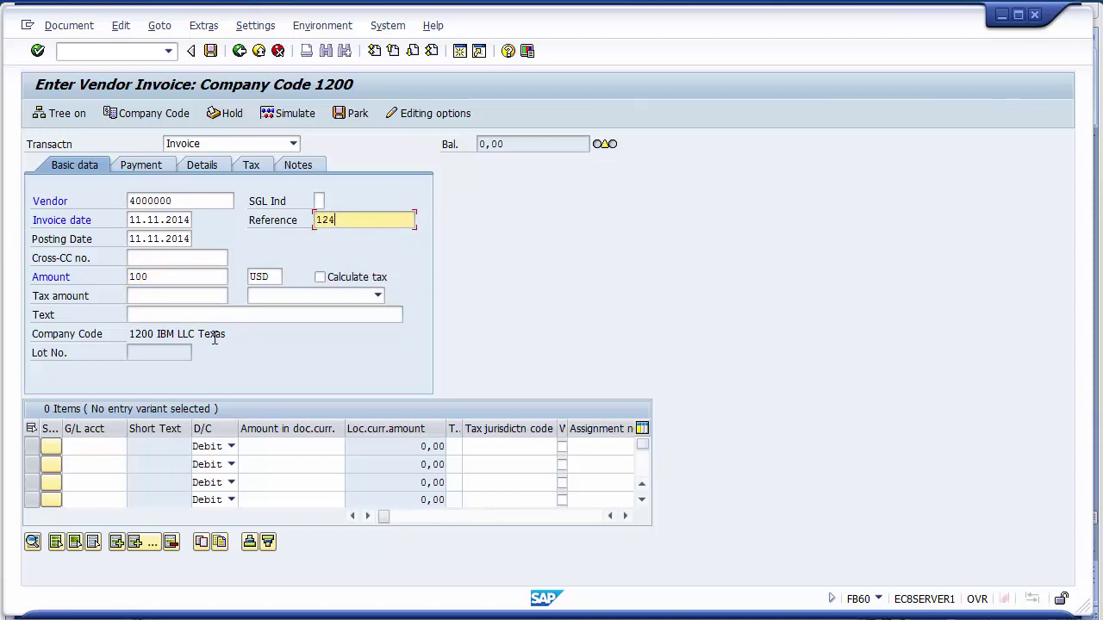
{"action": "left_click", "coordinate": [197, 315]}
{"action": "type", "text": "m"}
{"action": "key", "text": "BackSpace"}
{"action": "key", "text": "BackSpace"}
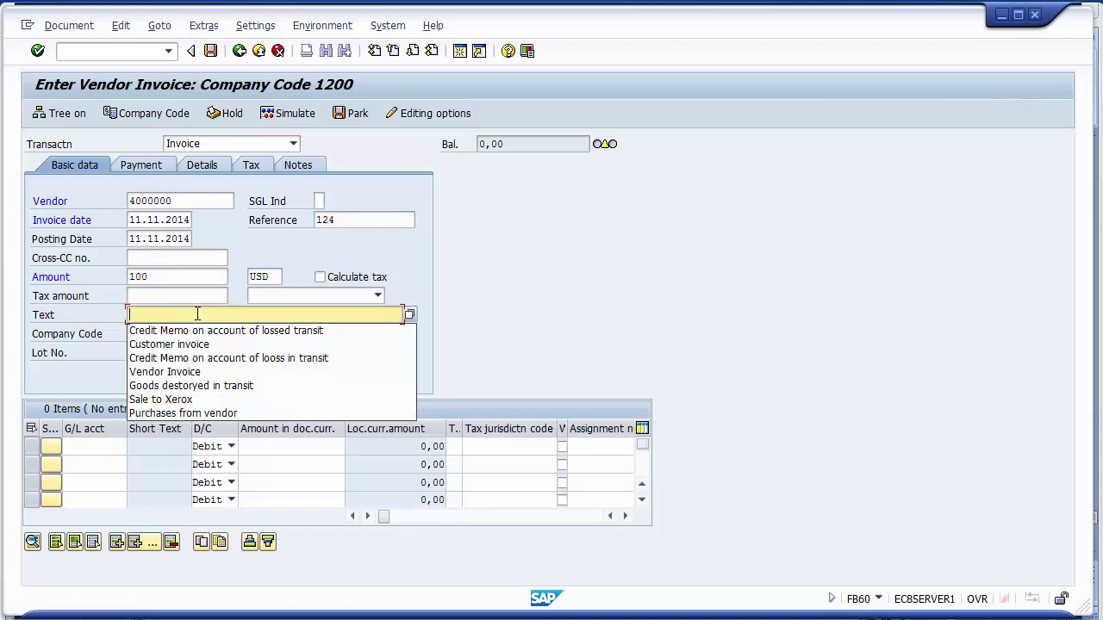
{"action": "key", "text": "Down"}
{"action": "key", "text": "Down"}
{"action": "key", "text": "Down"}
{"action": "key", "text": "Down"}
{"action": "key", "text": "Return"}
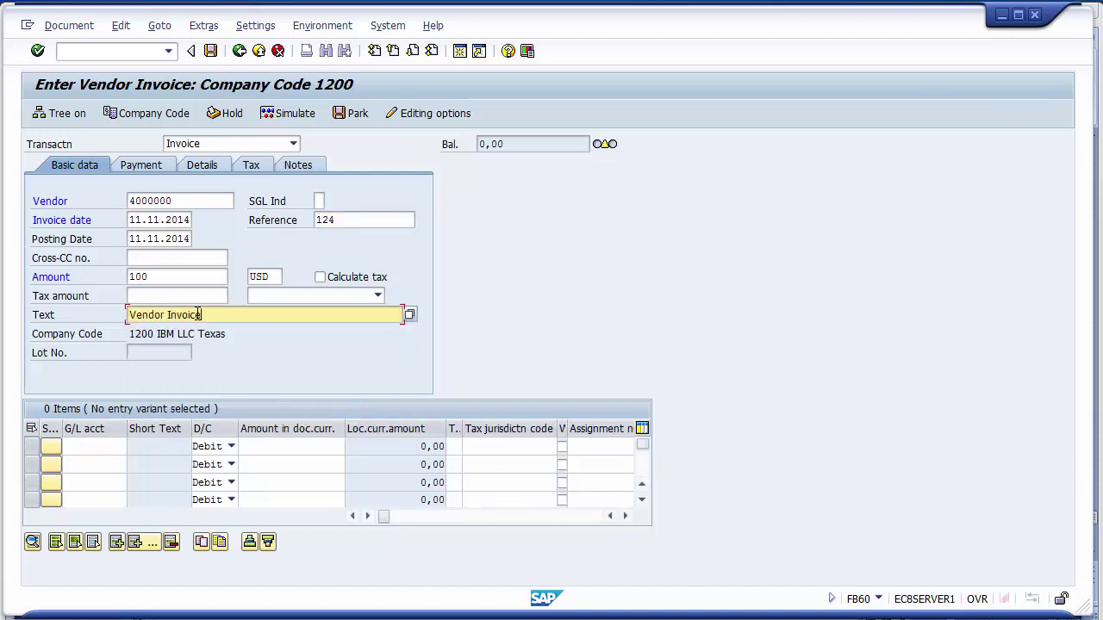
Set the first line item's G/L account to 400000 Purchase Account
{"action": "left_click", "coordinate": [101, 444]}
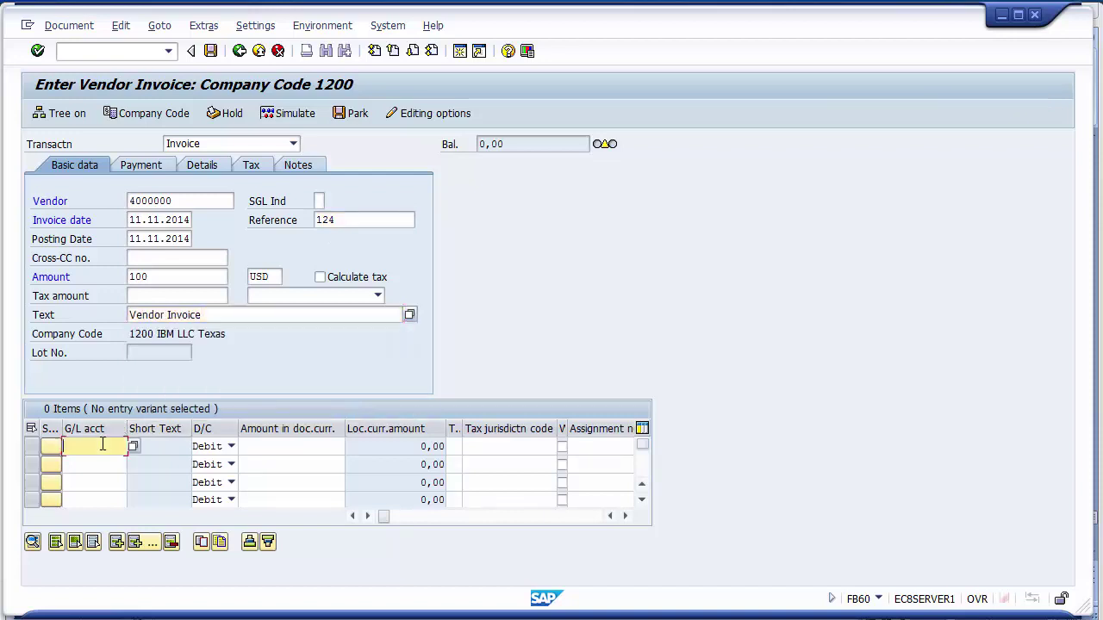
{"action": "key", "text": "BackSpace"}
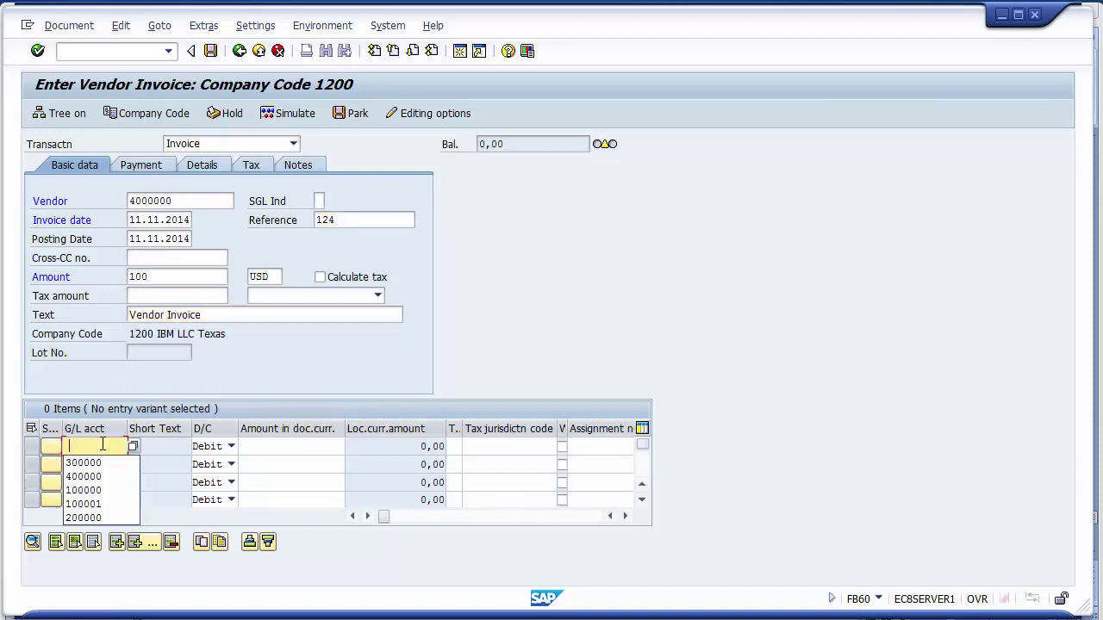
{"action": "key", "text": "Down"}
{"action": "key", "text": "Down"}
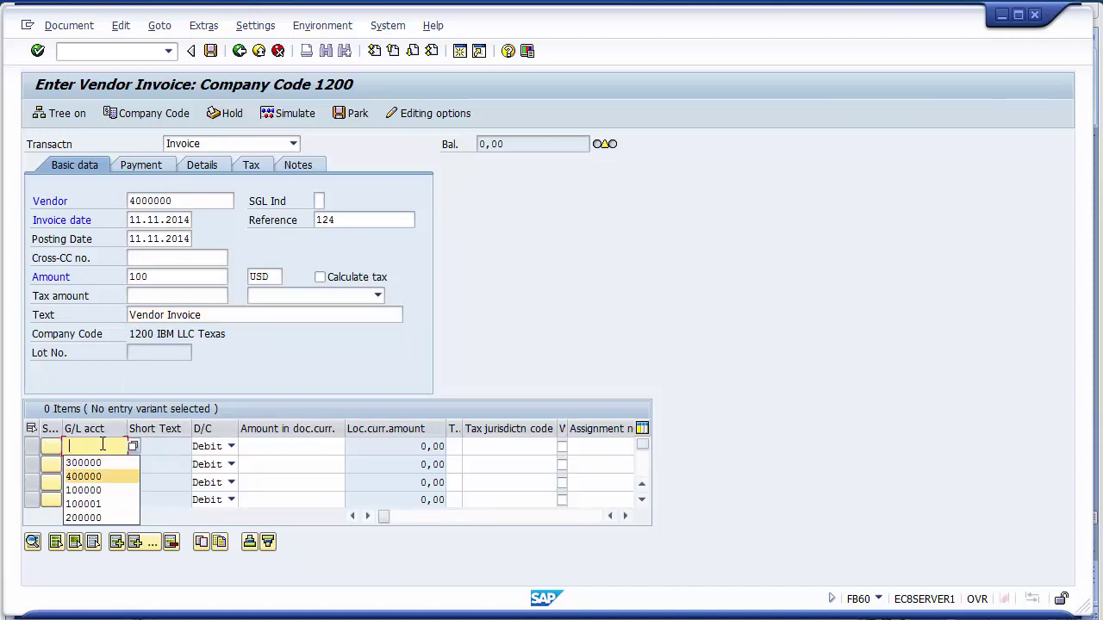
{"action": "key", "text": "Return"}
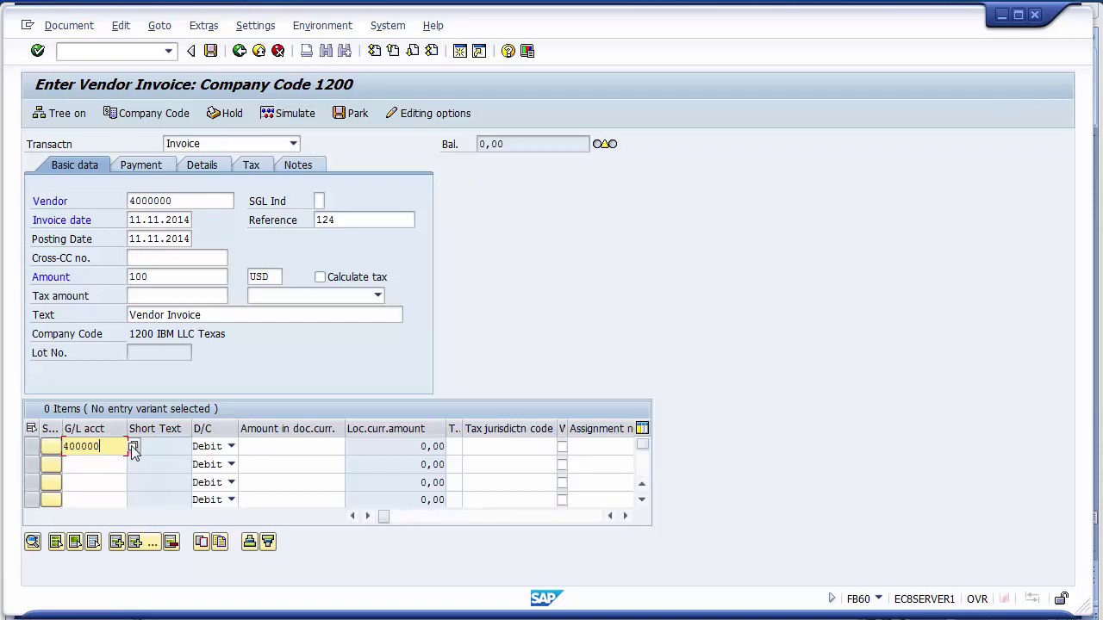
{"action": "key", "text": "Return"}
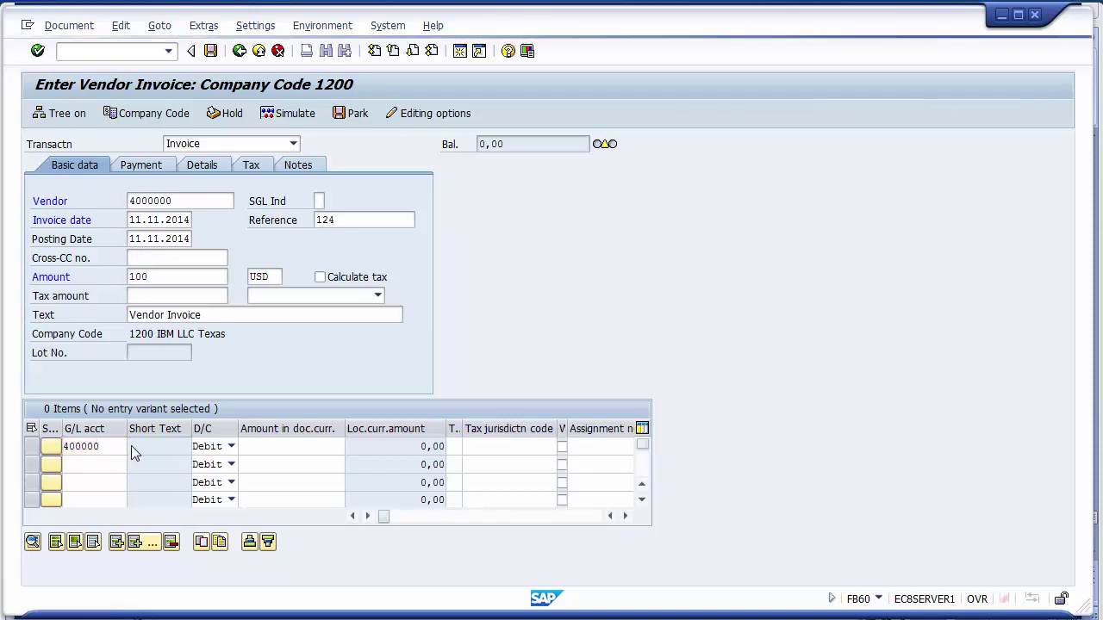
{"action": "key", "text": "F4"}
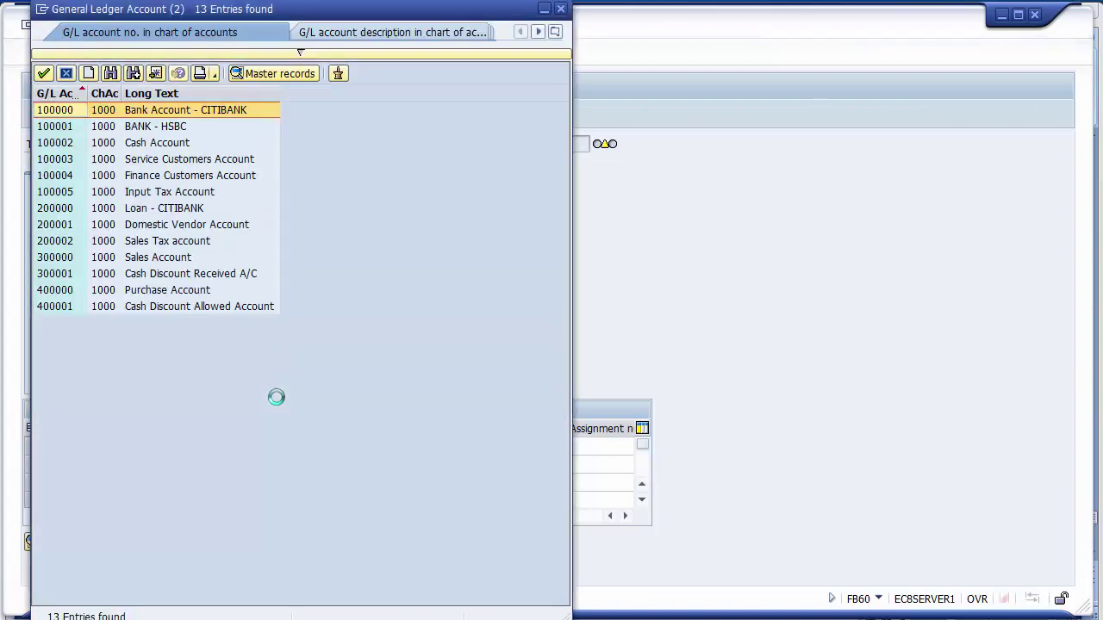
{"action": "left_click", "coordinate": [193, 296]}
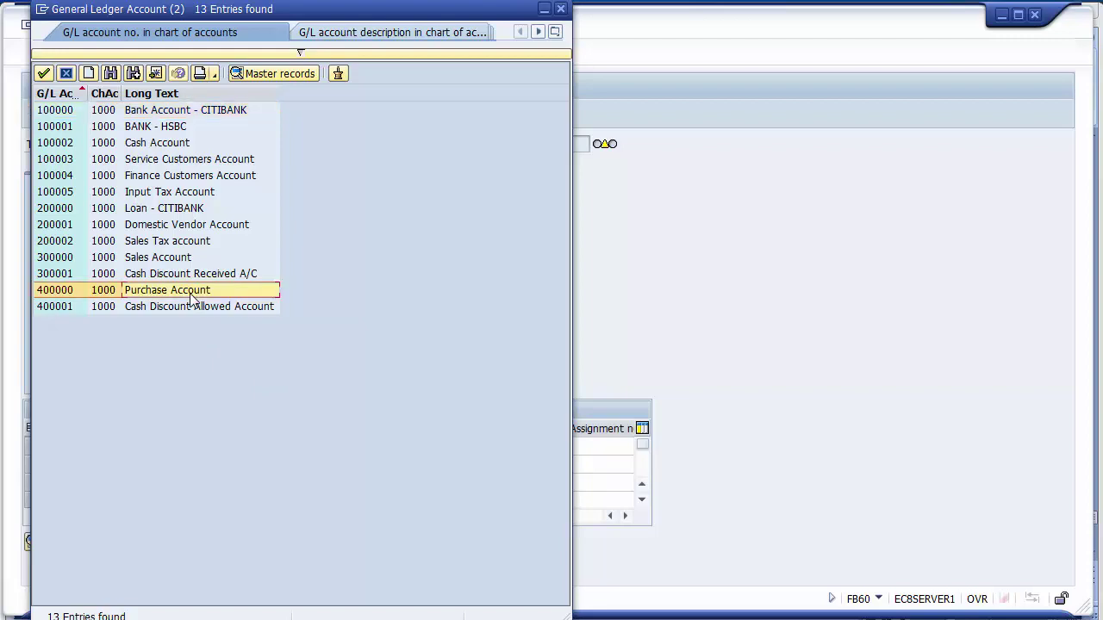
{"action": "double_click", "coordinate": [193, 298]}
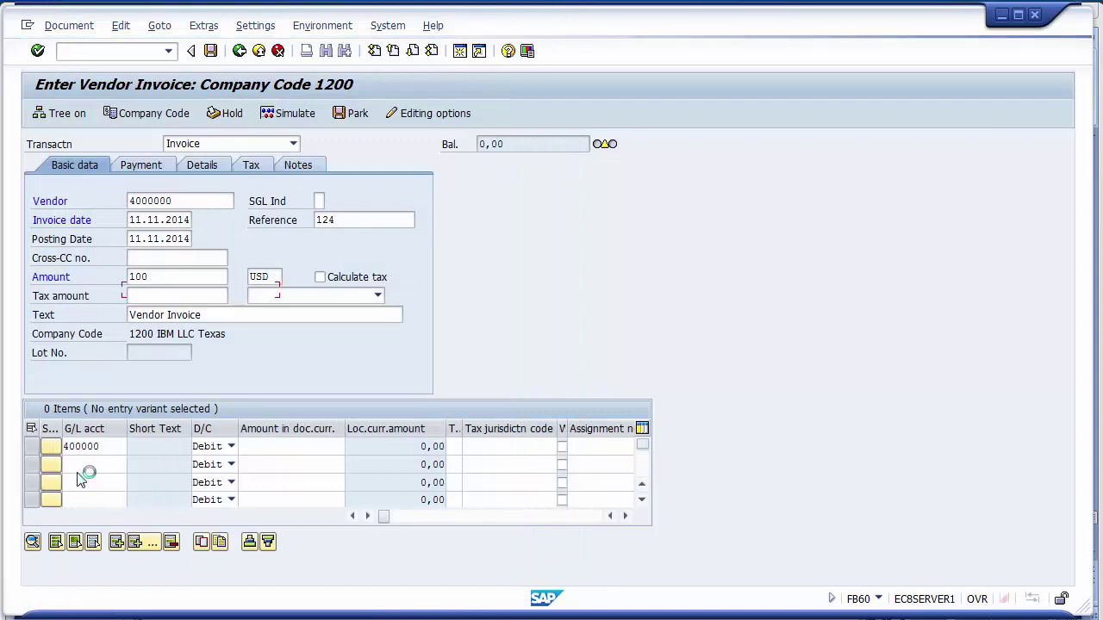
Enter line amount 100, widen the Tax code column, and bring up the tax code list
{"action": "left_click", "coordinate": [272, 448]}
{"action": "type", "text": "100"}
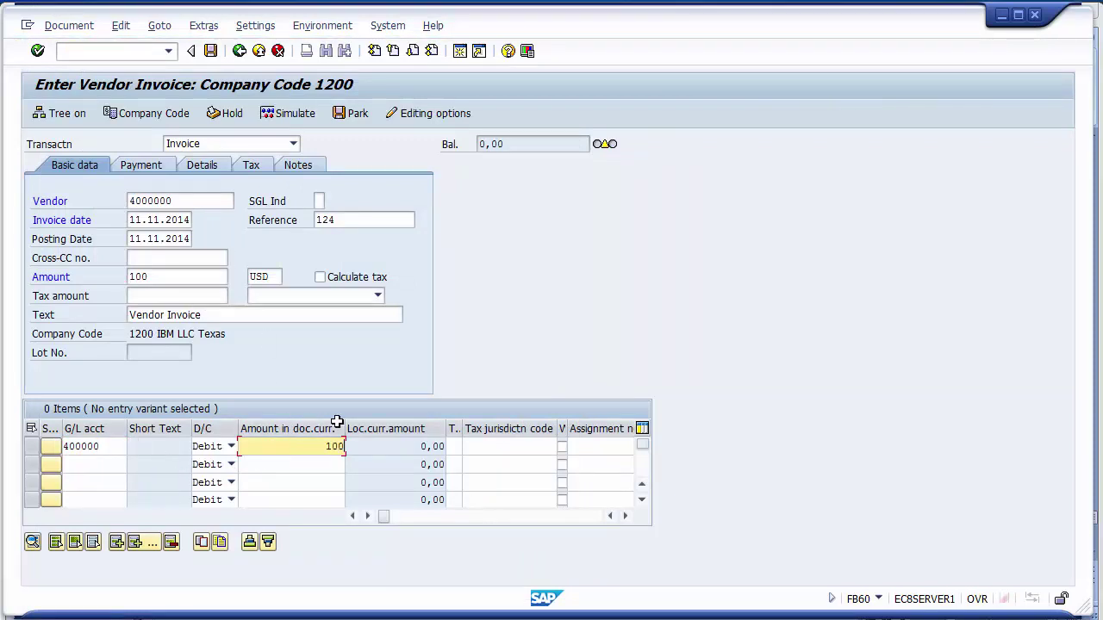
{"action": "left_click", "coordinate": [422, 445]}
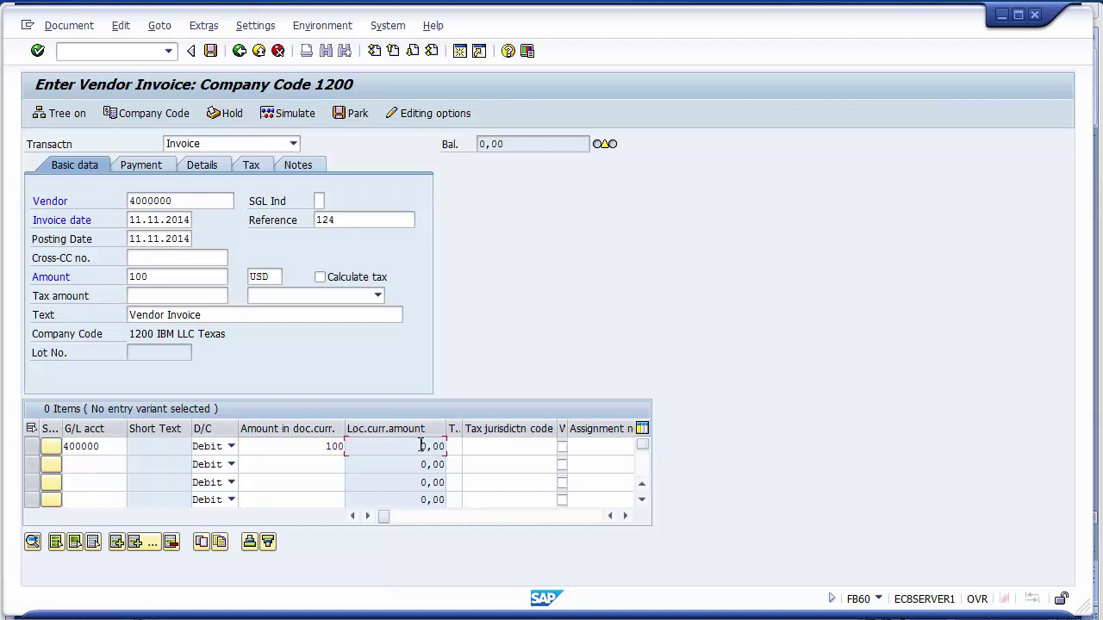
{"action": "left_click_drag", "start_coordinate": [461, 434], "coordinate": [517, 429]}
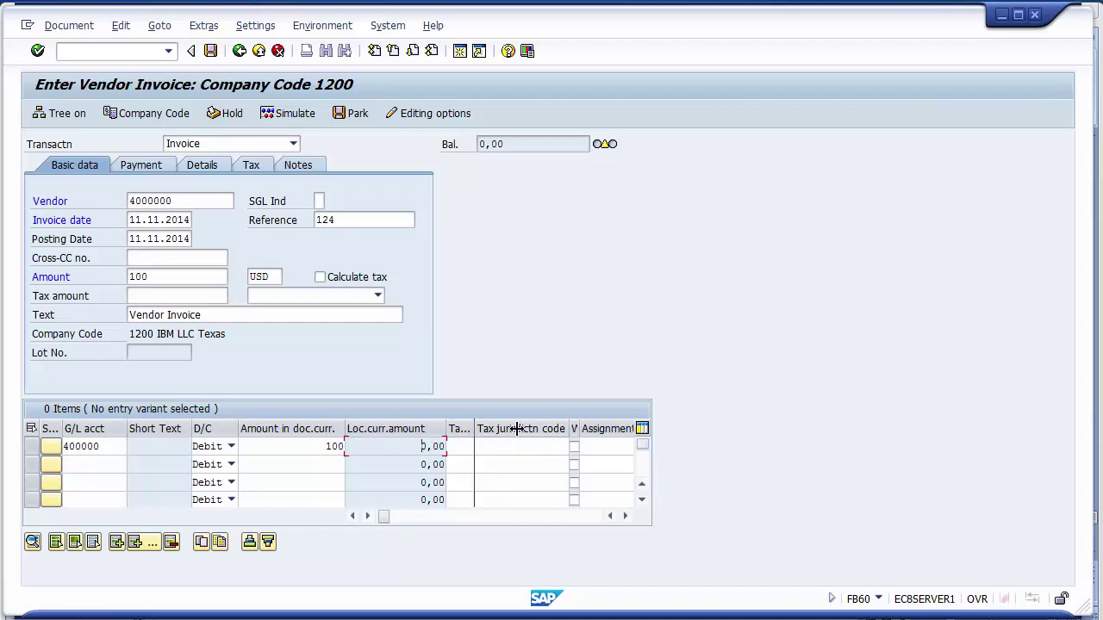
{"action": "left_click", "coordinate": [473, 446]}
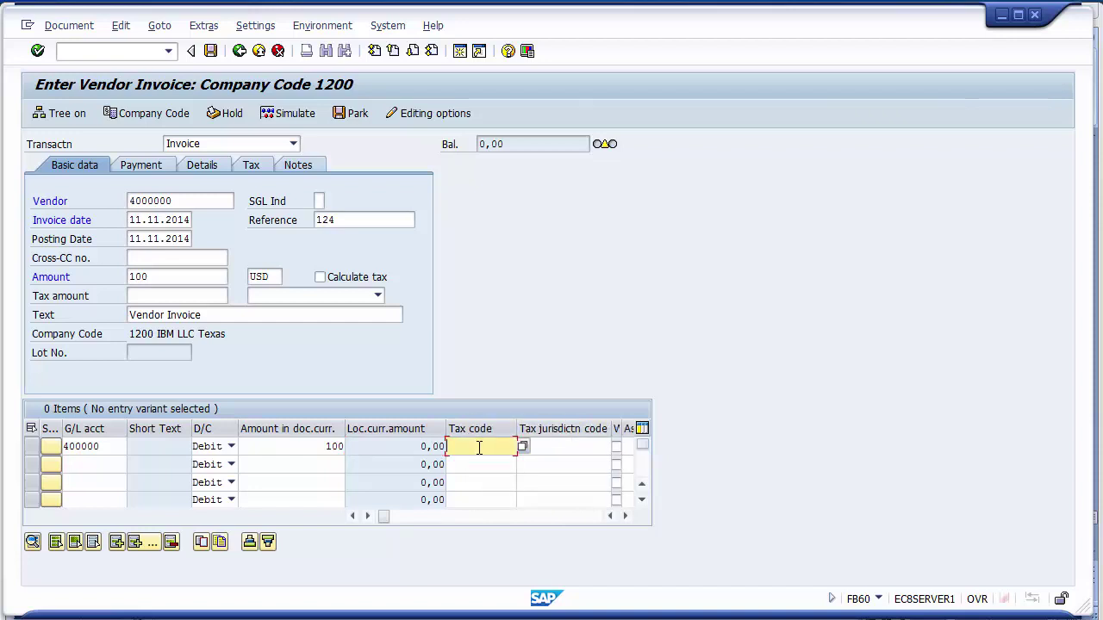
{"action": "left_click", "coordinate": [523, 447]}
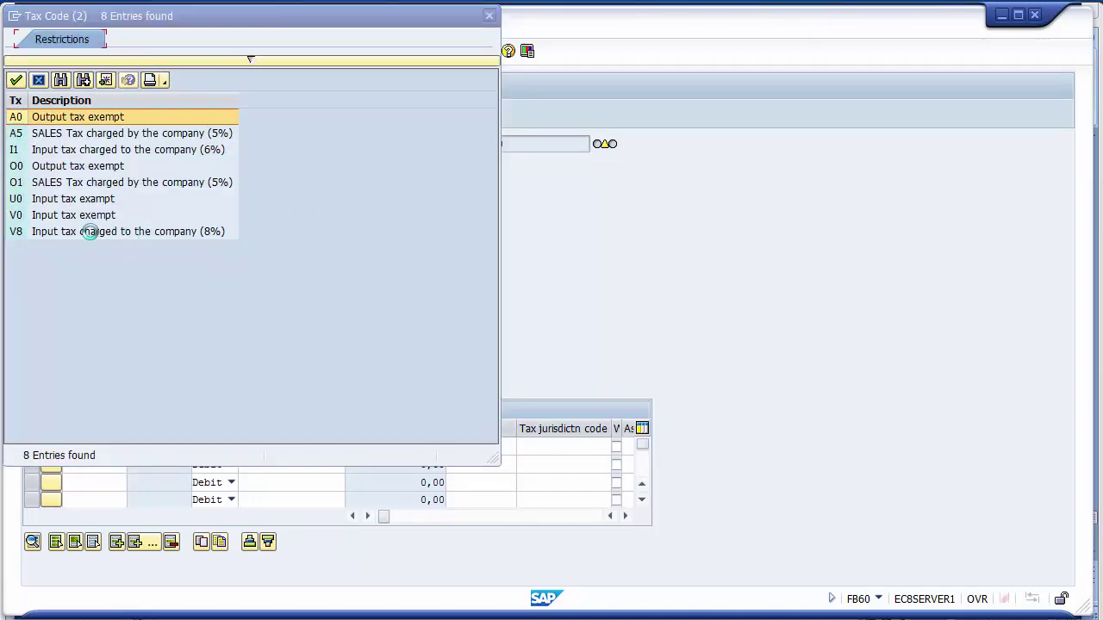
Give the first line item tax code V8 and business area 1210, then validate it
{"action": "left_click", "coordinate": [91, 232]}
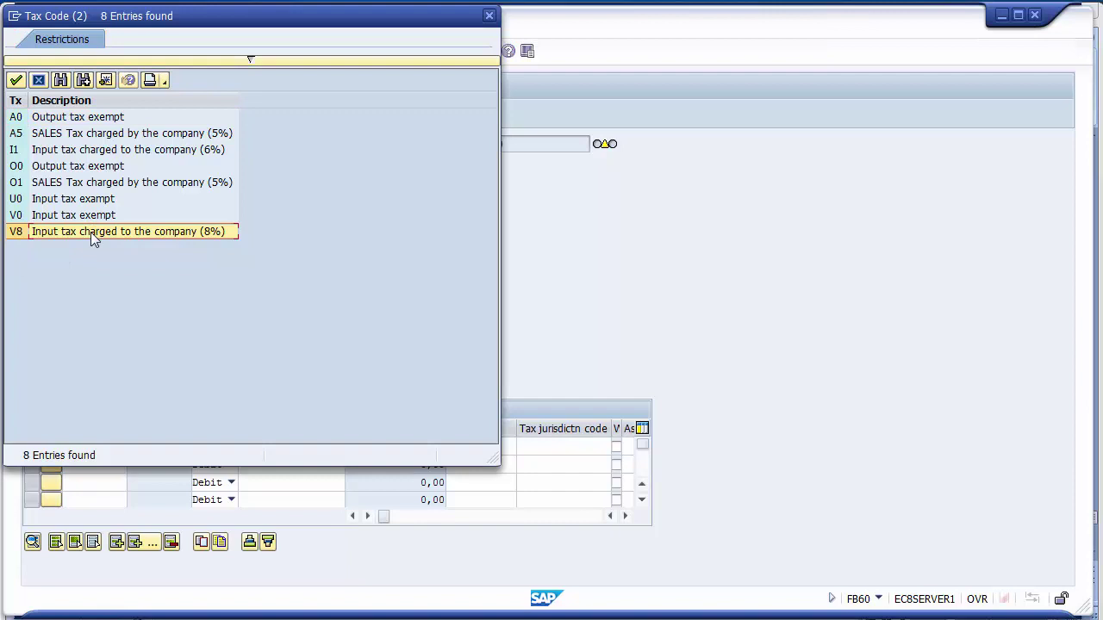
{"action": "double_click", "coordinate": [91, 232]}
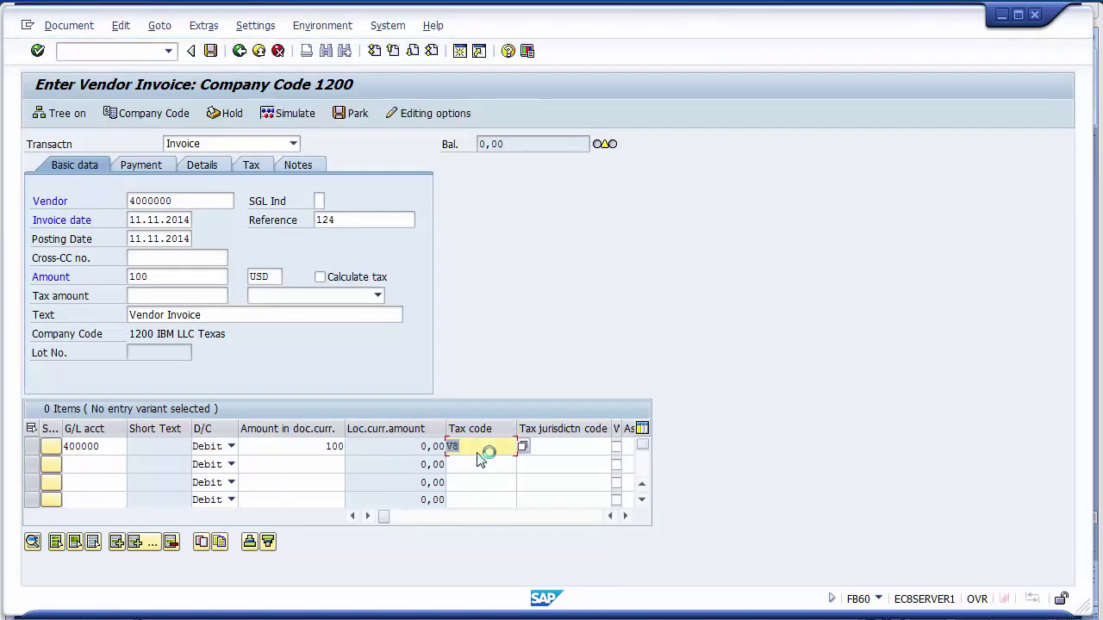
{"action": "key", "text": "Tab"}
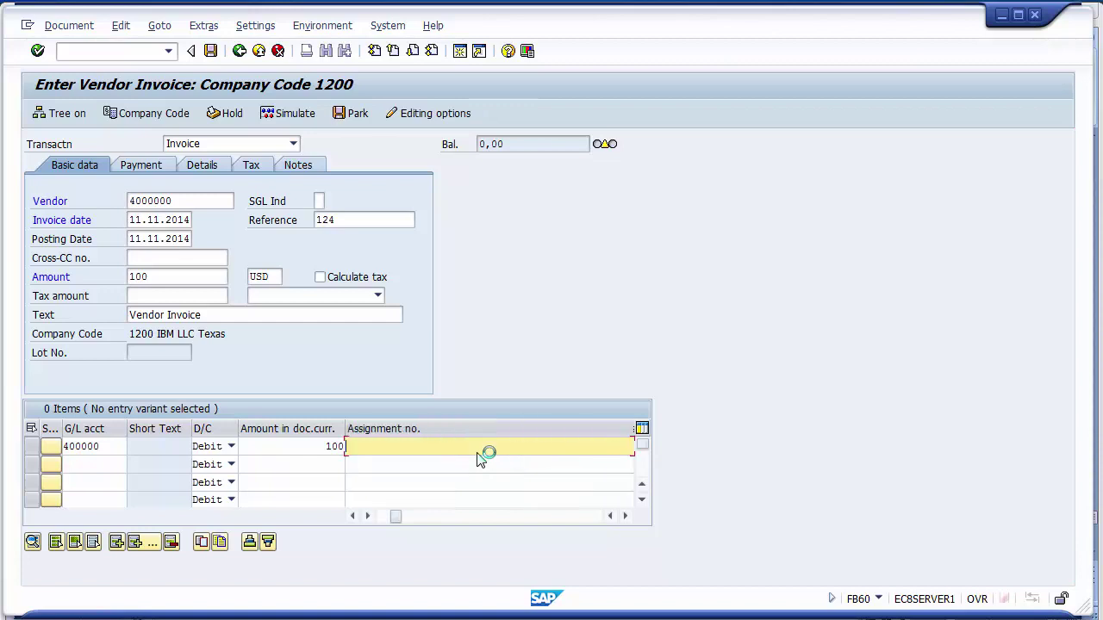
{"action": "key", "text": "Tab"}
{"action": "key", "text": "Tab"}
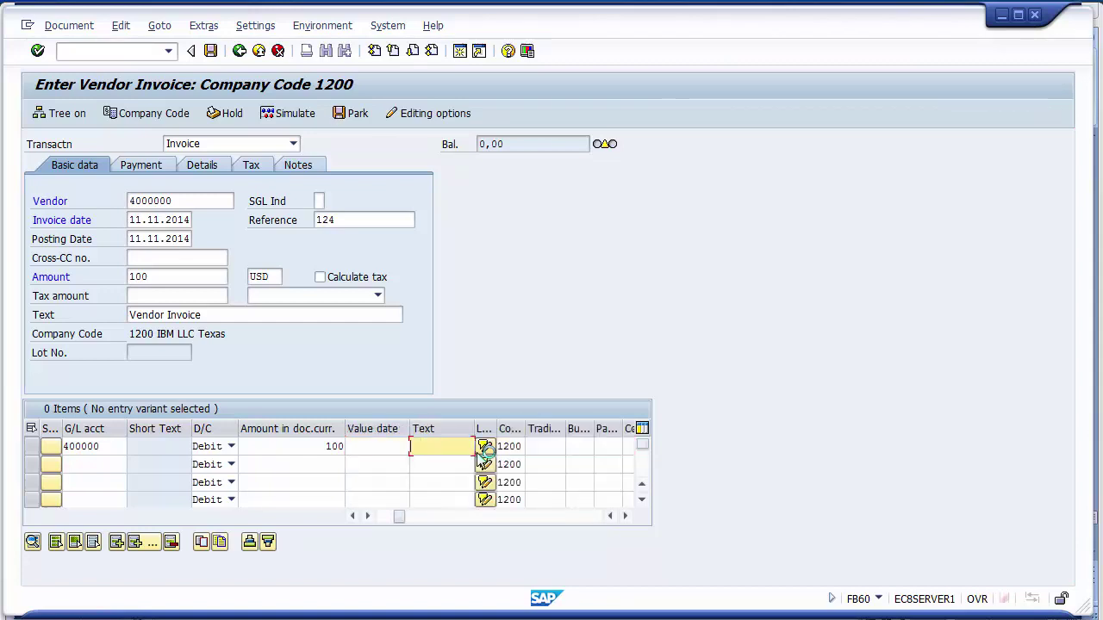
{"action": "key", "text": "Tab"}
{"action": "key", "text": "Tab"}
{"action": "key", "text": "Tab"}
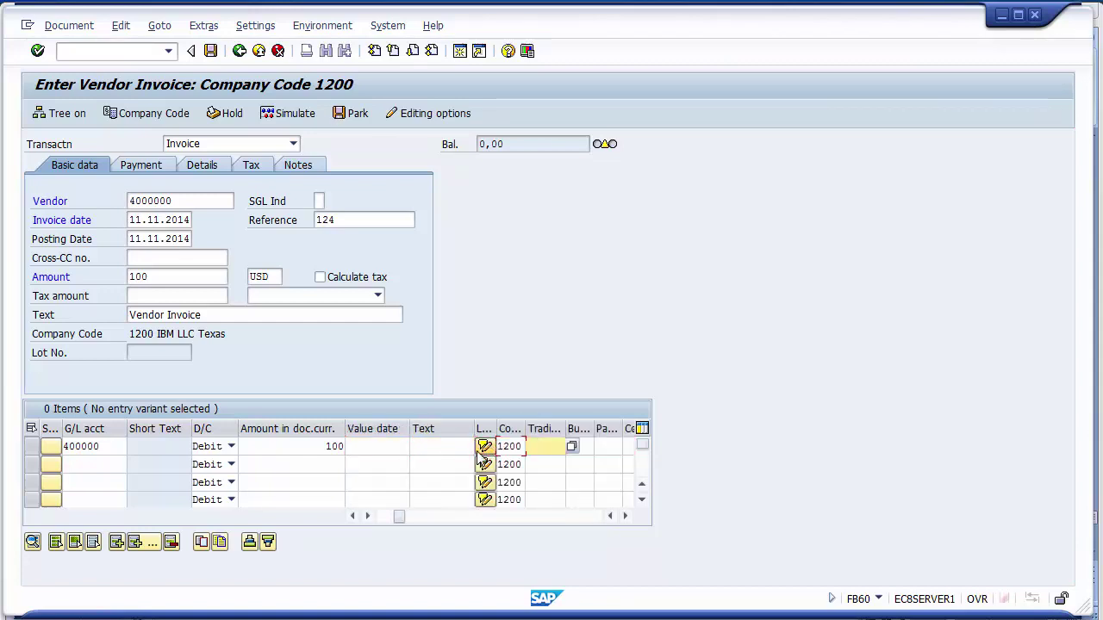
{"action": "key", "text": "Tab"}
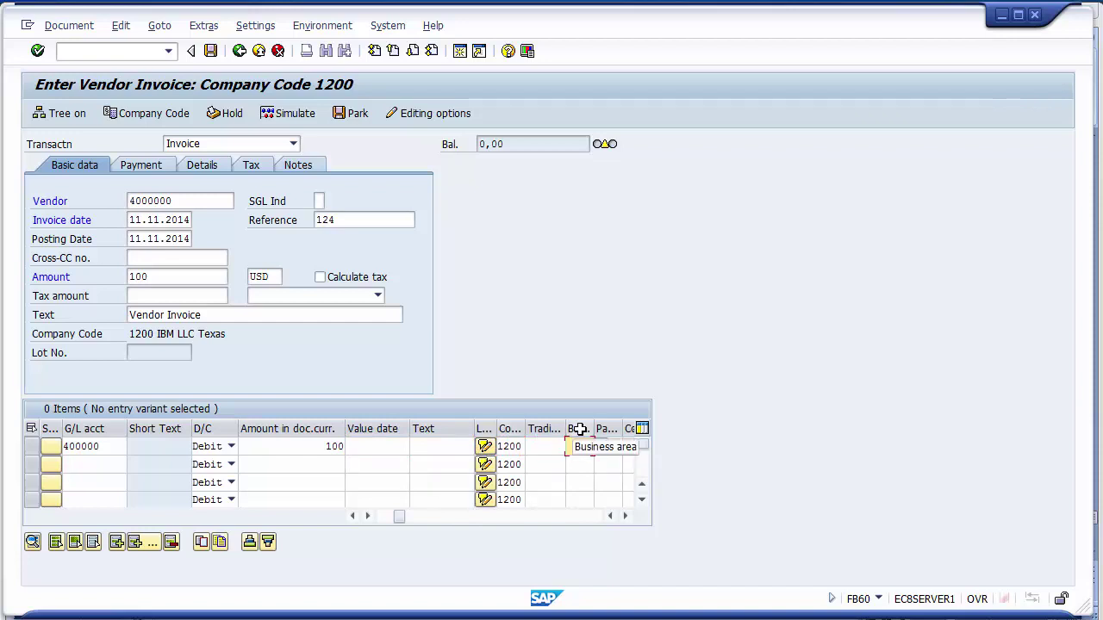
{"action": "left_click", "coordinate": [576, 446]}
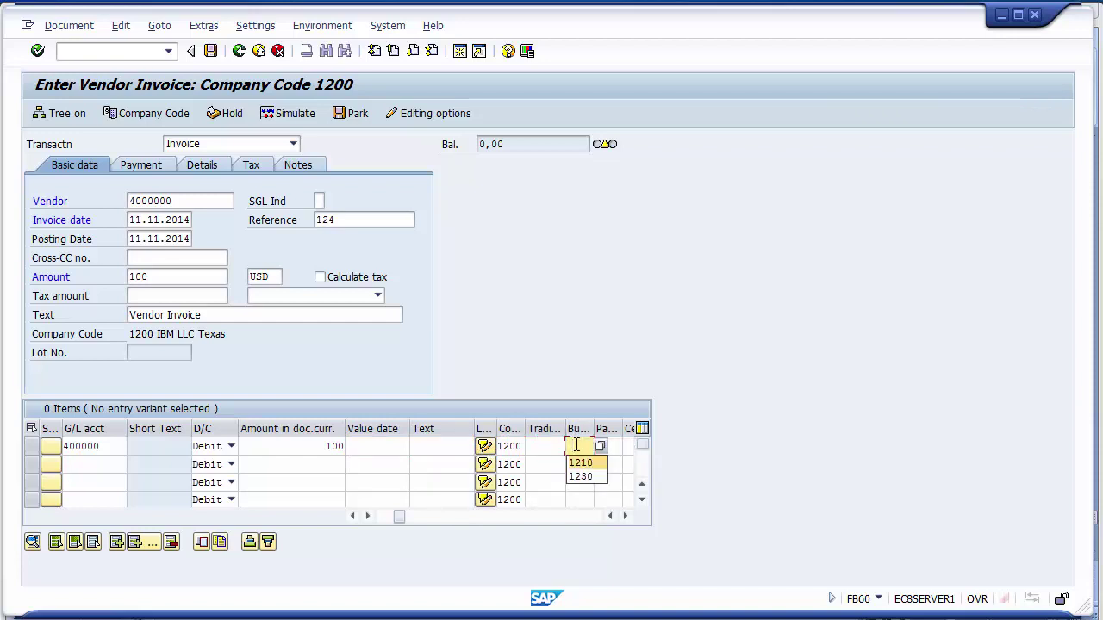
{"action": "key", "text": "Return"}
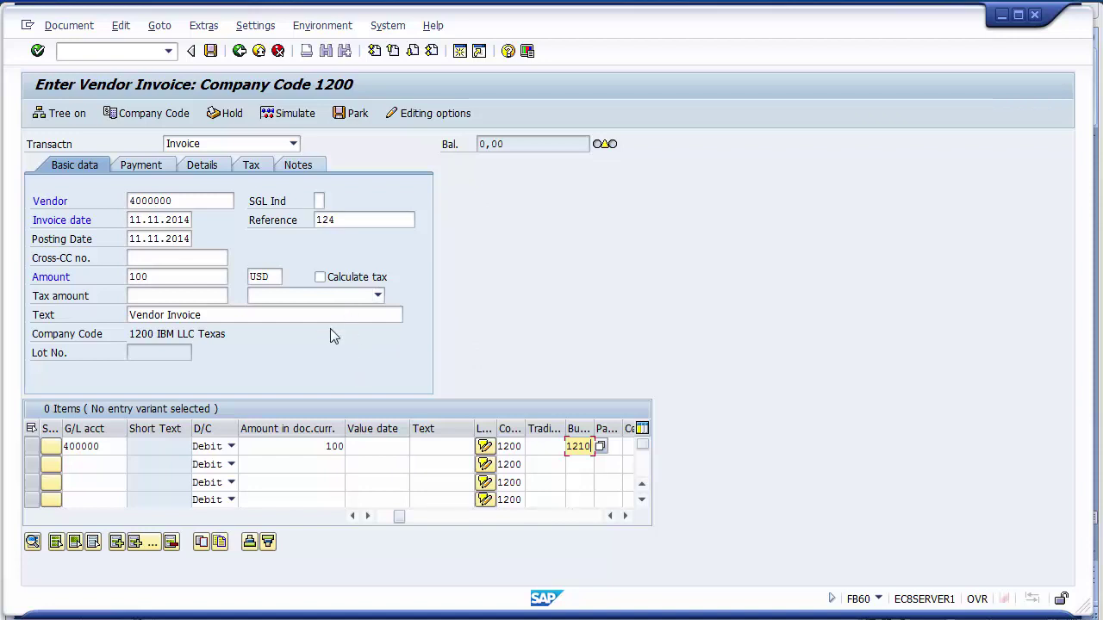
{"action": "key", "text": "Return"}
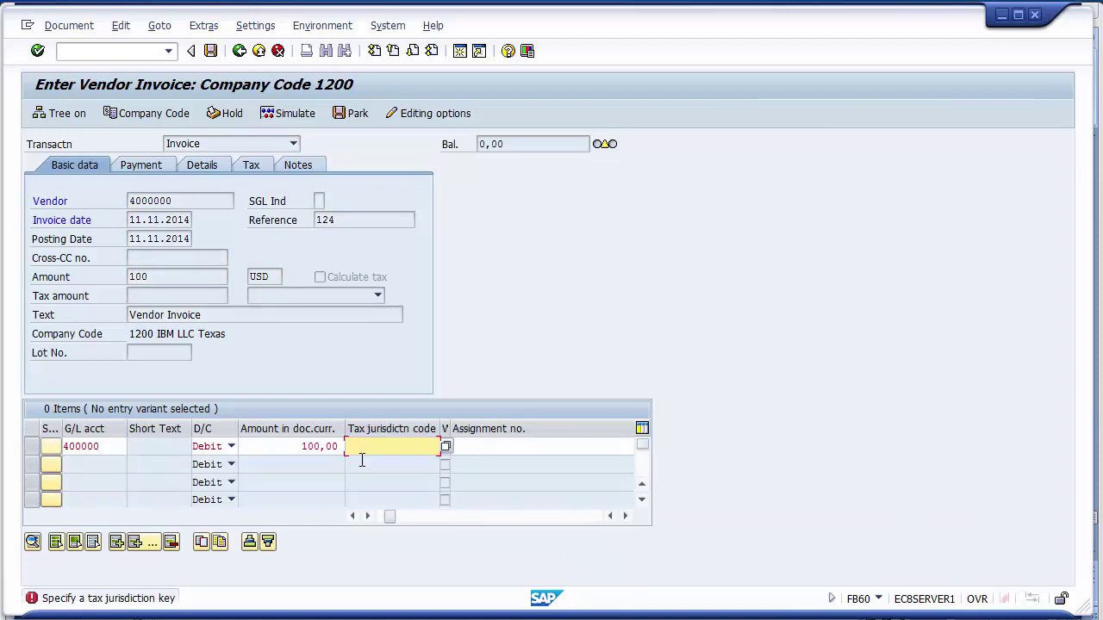
Assign tax jurisdiction TXUSAAUST (Austin, Texas) to the first item line via a TX-restricted search
{"action": "left_click", "coordinate": [353, 516]}
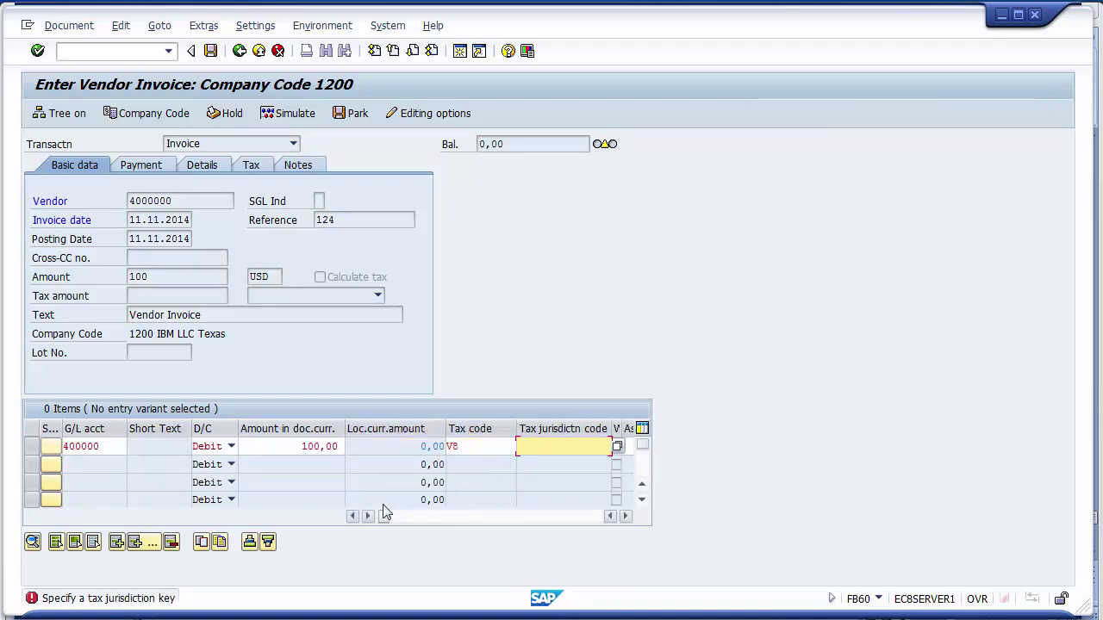
{"action": "left_click", "coordinate": [481, 448]}
{"action": "left_click", "coordinate": [552, 444]}
{"action": "left_click", "coordinate": [617, 446]}
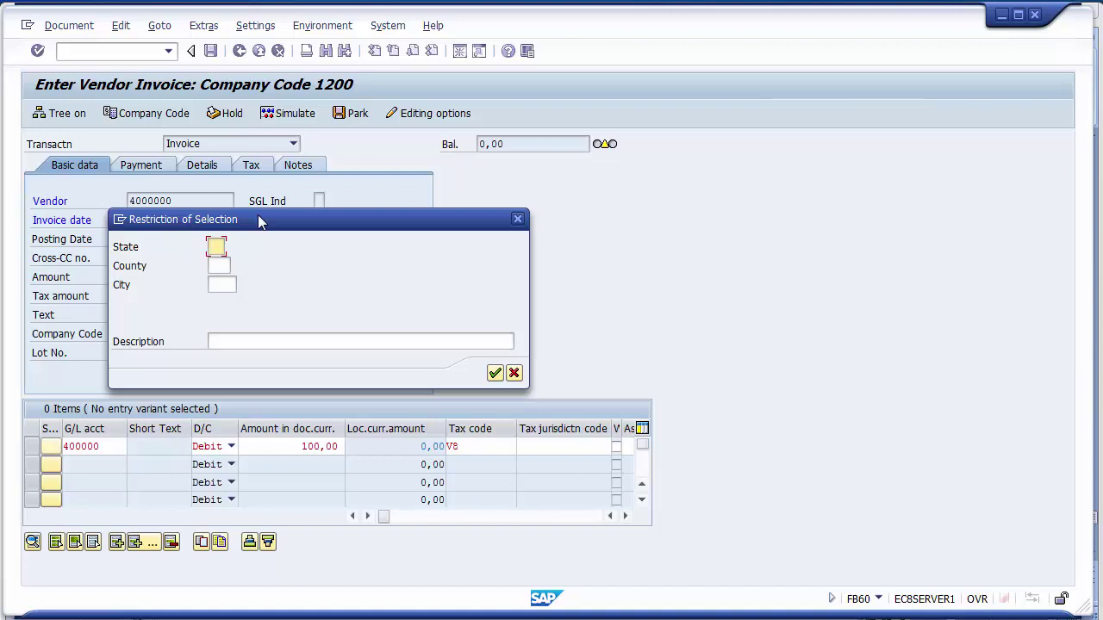
{"action": "type", "text": "tx"}
{"action": "key", "text": "Return"}
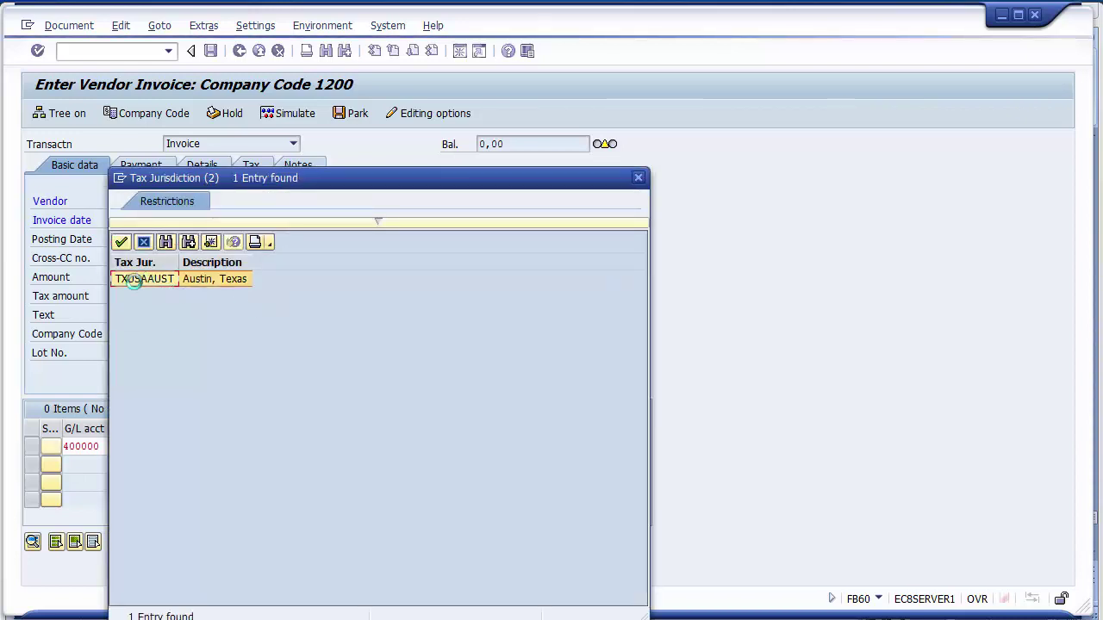
{"action": "double_click", "coordinate": [133, 280]}
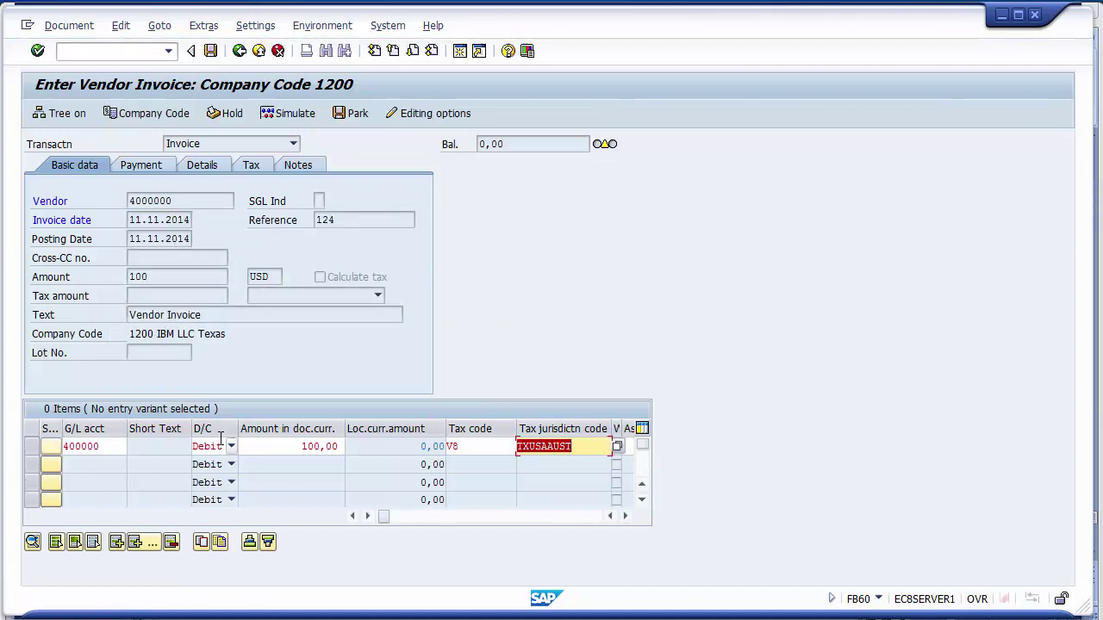
{"action": "key", "text": "Return"}
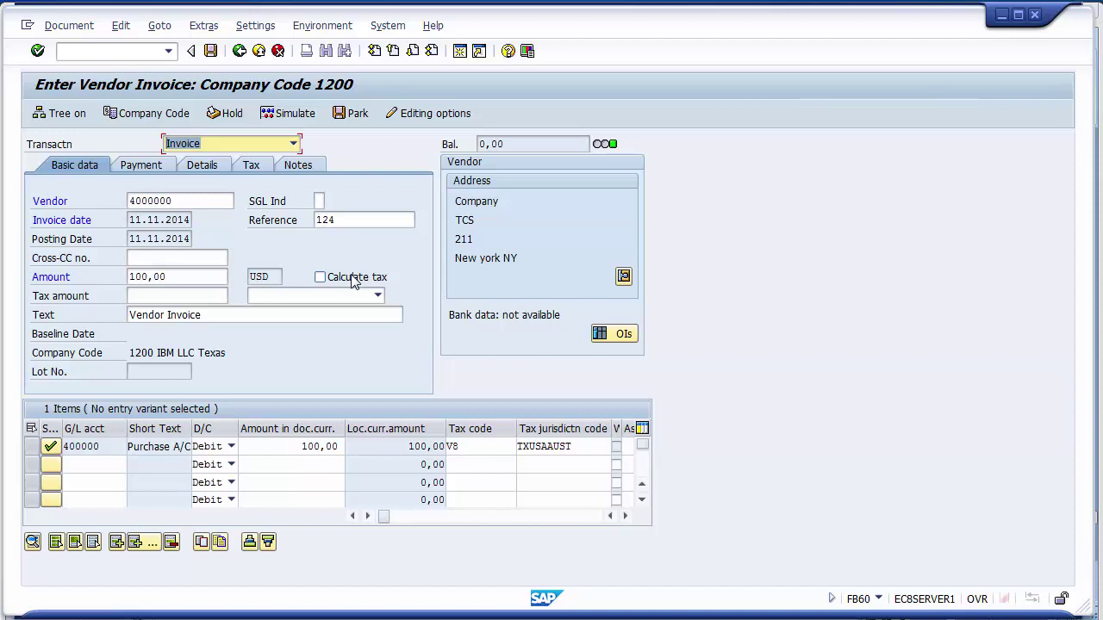
Switch on Calculate tax and recalculate so the balance becomes 8,00
{"action": "left_click", "coordinate": [182, 277]}
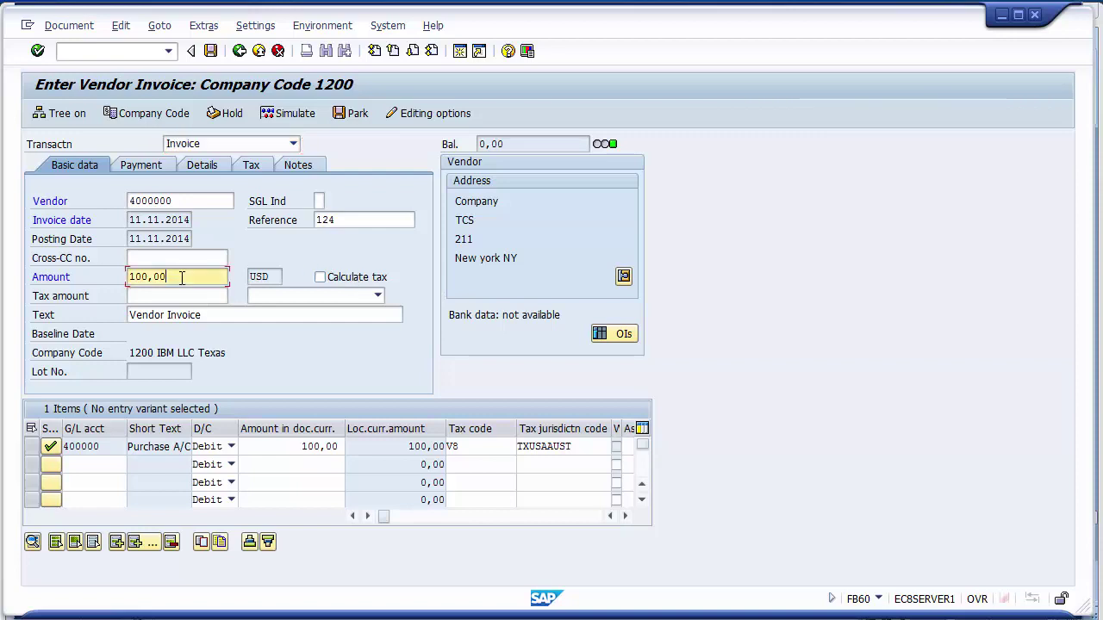
{"action": "left_click", "coordinate": [321, 277]}
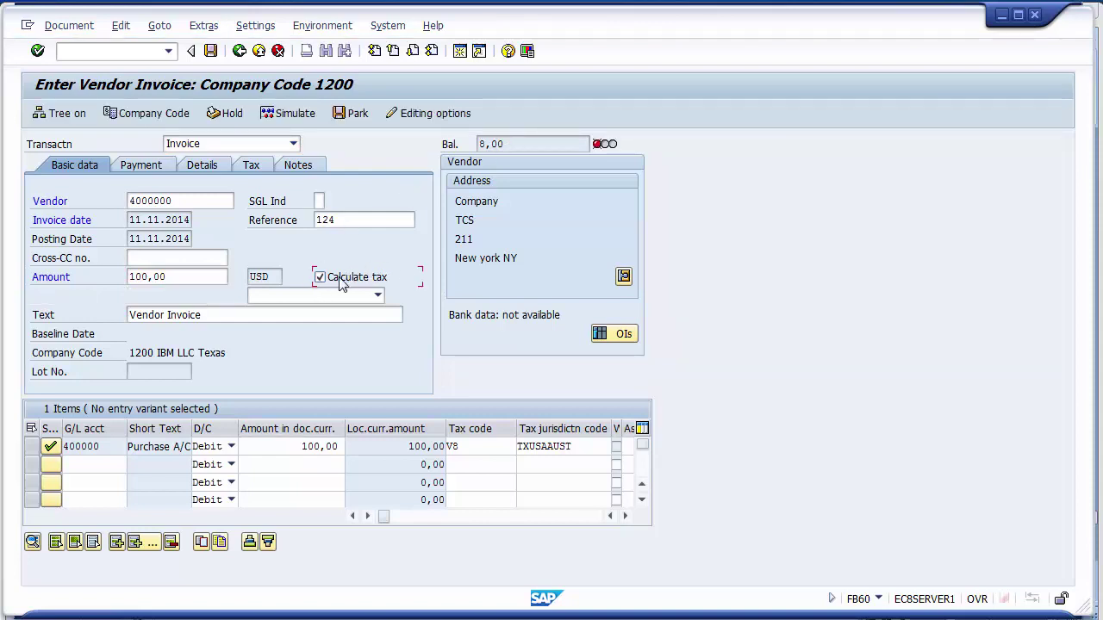
{"action": "key", "text": "Return"}
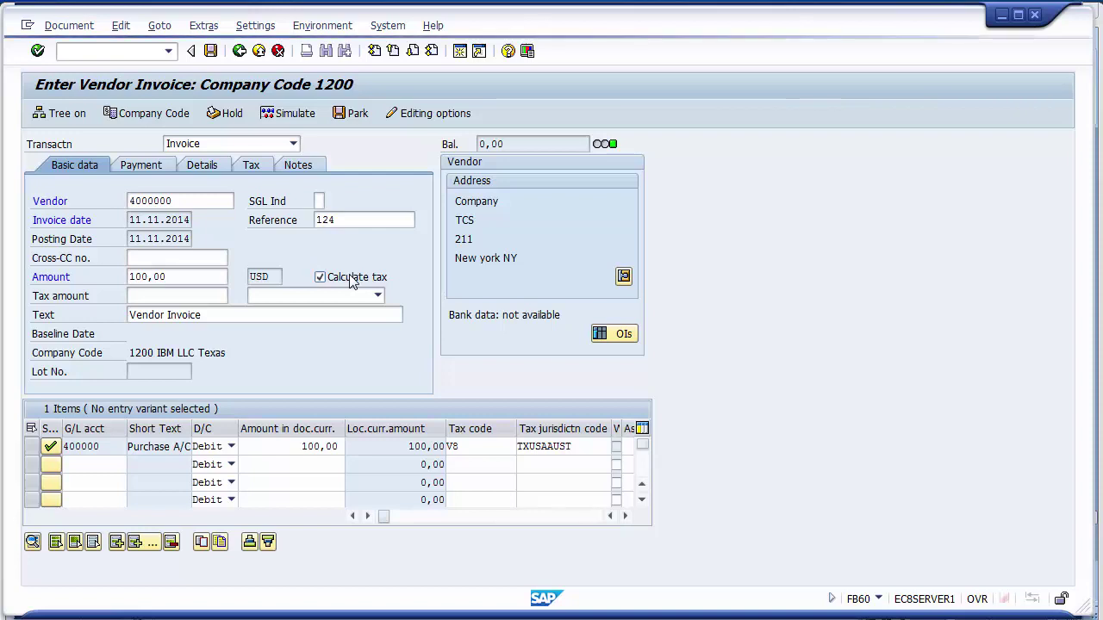
{"action": "left_click", "coordinate": [473, 446]}
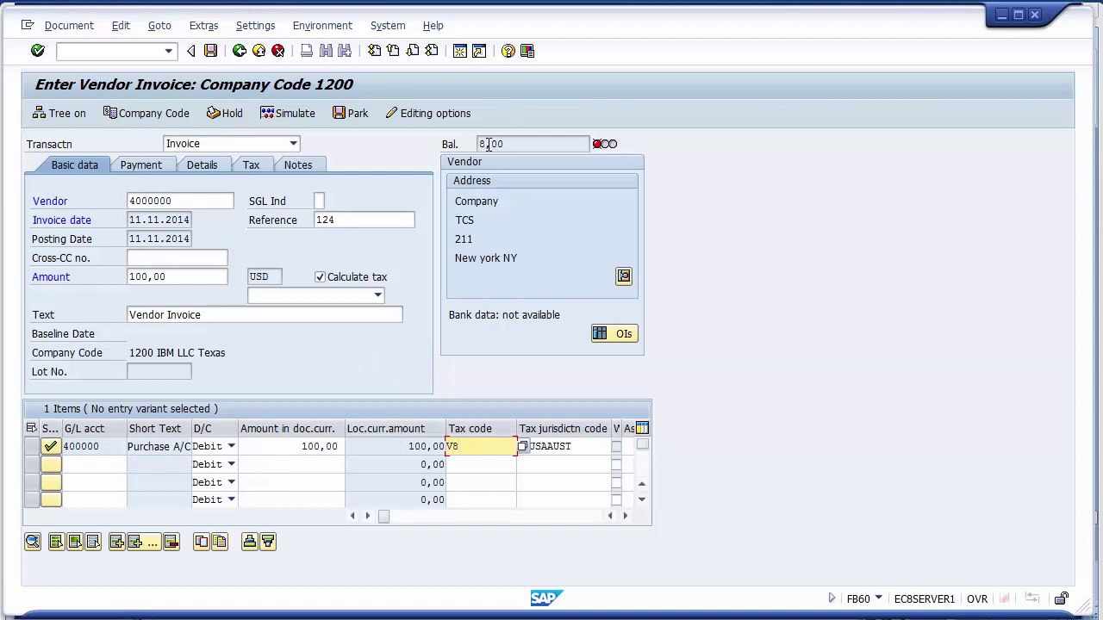
Clear the header amount, then enter the 108,00 balance as the gross invoice amount
{"action": "left_click", "coordinate": [203, 274]}
{"action": "key", "text": "BackSpace"}
{"action": "key", "text": "BackSpace"}
{"action": "key", "text": "BackSpace"}
{"action": "key", "text": "BackSpace"}
{"action": "key", "text": "BackSpace"}
{"action": "key", "text": "BackSpace"}
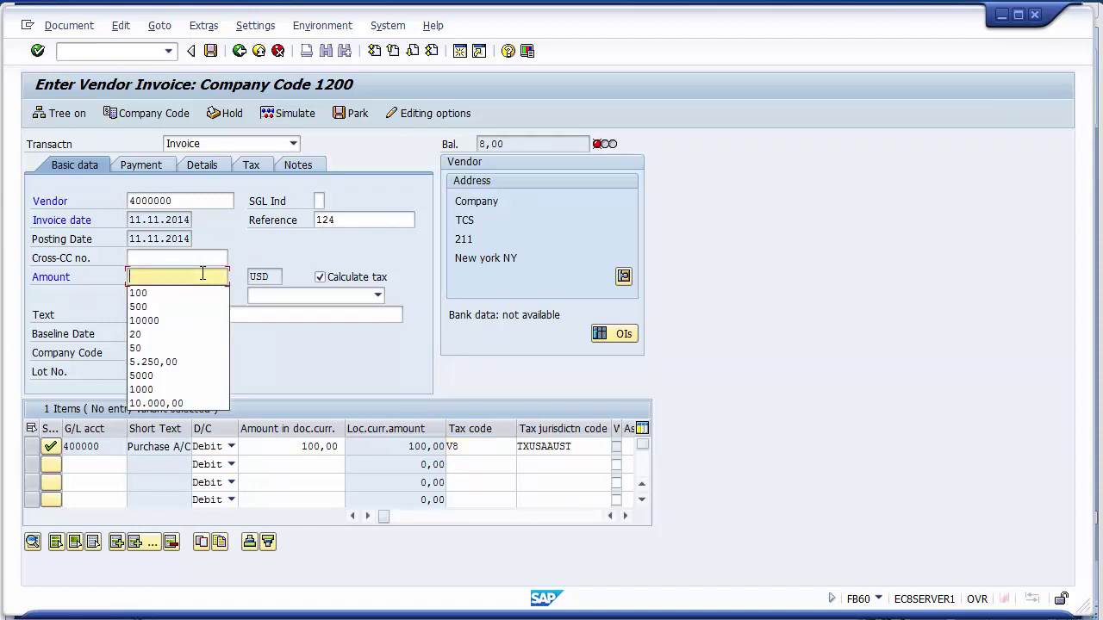
{"action": "key", "text": "Return"}
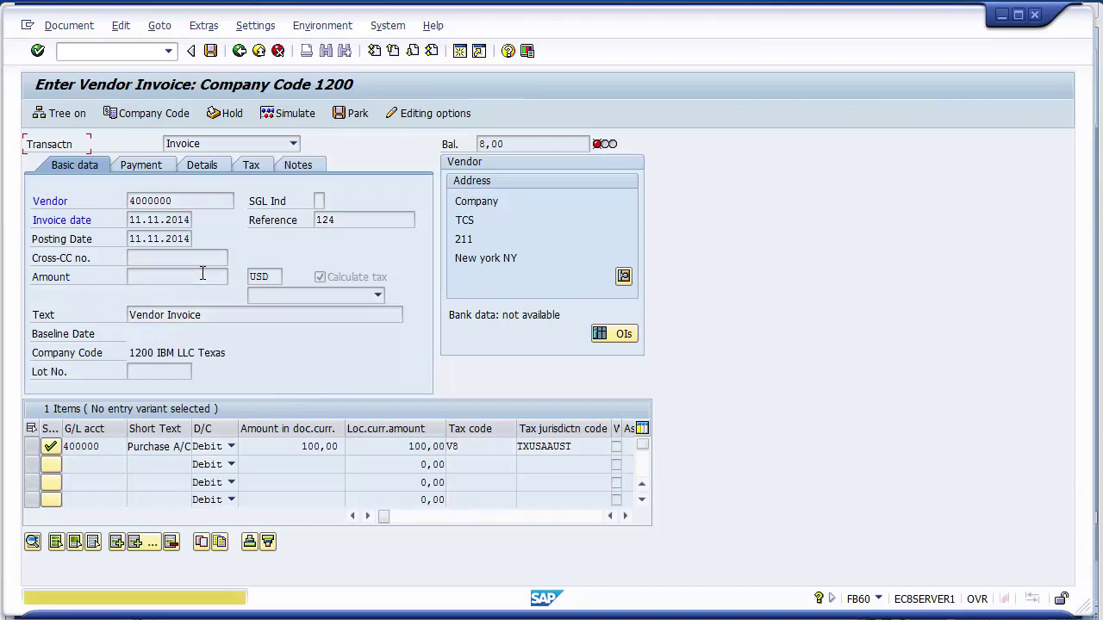
{"action": "key", "text": "Return"}
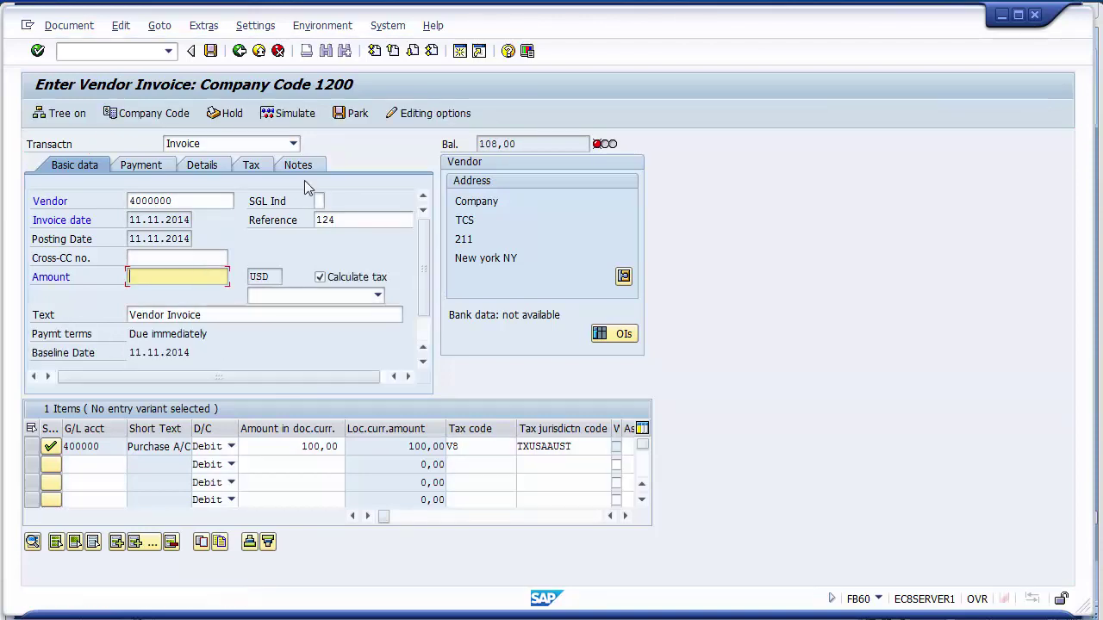
{"action": "left_click_drag", "start_coordinate": [532, 144], "coordinate": [476, 145]}
{"action": "key", "text": "ctrl+c"}
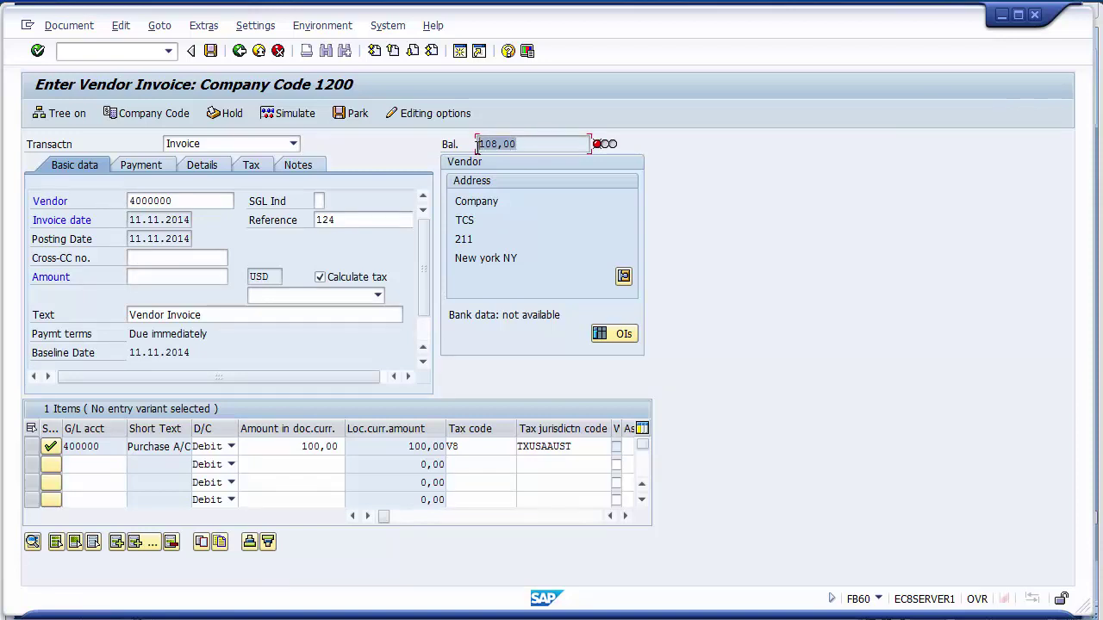
{"action": "left_click", "coordinate": [200, 278]}
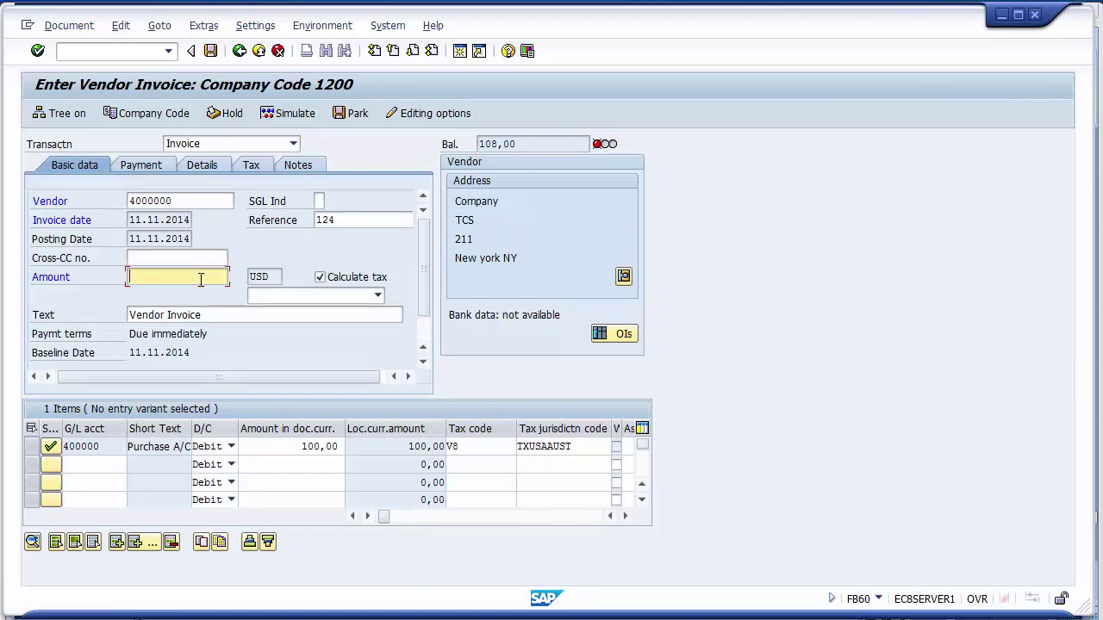
{"action": "key", "text": "ctrl+v"}
{"action": "left_click_drag", "start_coordinate": [527, 143], "coordinate": [477, 144]}
{"action": "left_click_drag", "start_coordinate": [178, 276], "coordinate": [108, 273]}
{"action": "key", "text": "Return"}
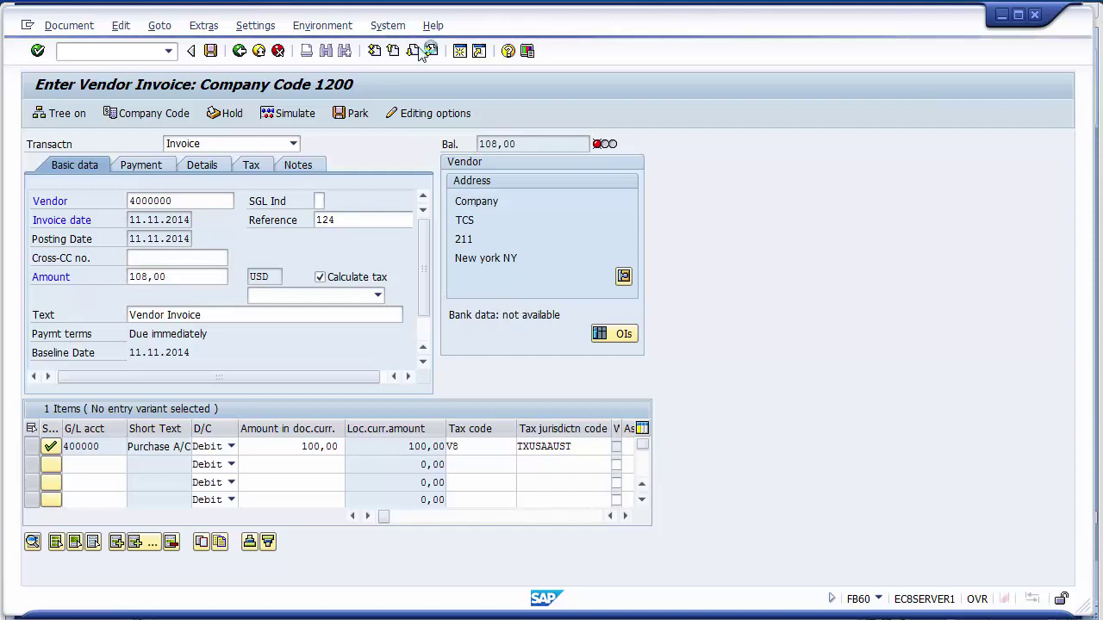
{"action": "left_click_drag", "start_coordinate": [672, 21], "coordinate": [578, 167]}
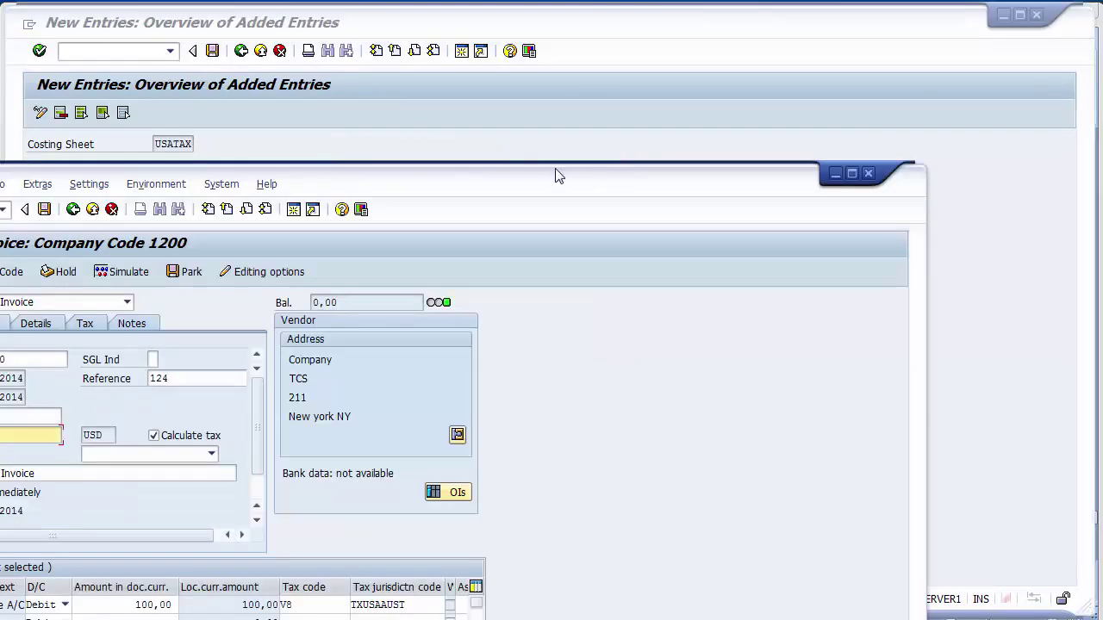
{"action": "left_click_drag", "start_coordinate": [764, 172], "coordinate": [985, 4]}
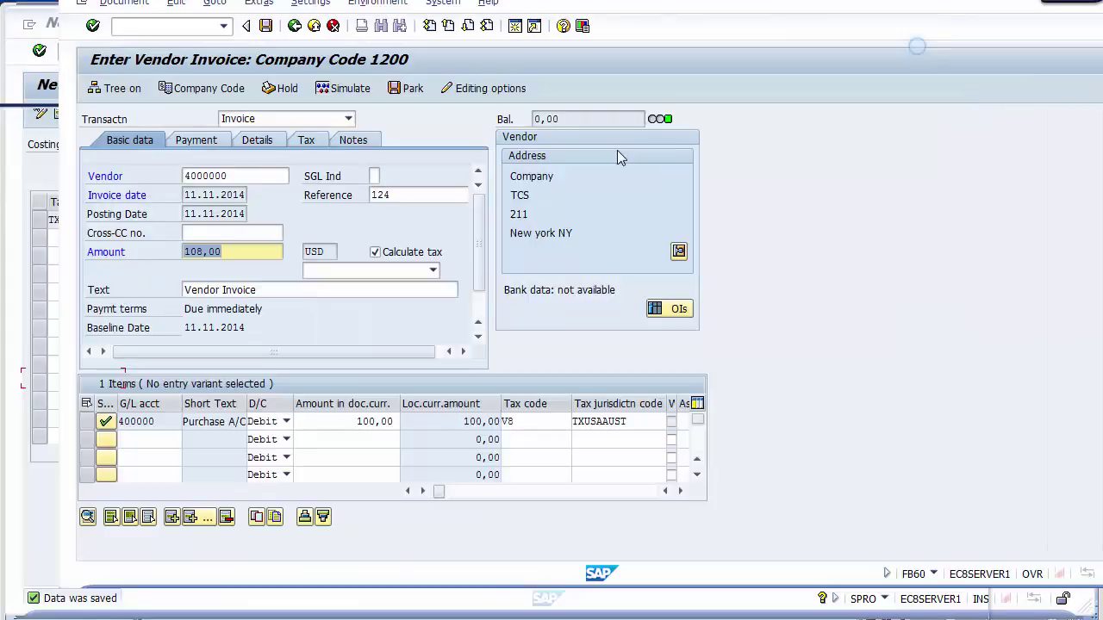
{"action": "double_click", "coordinate": [647, 12]}
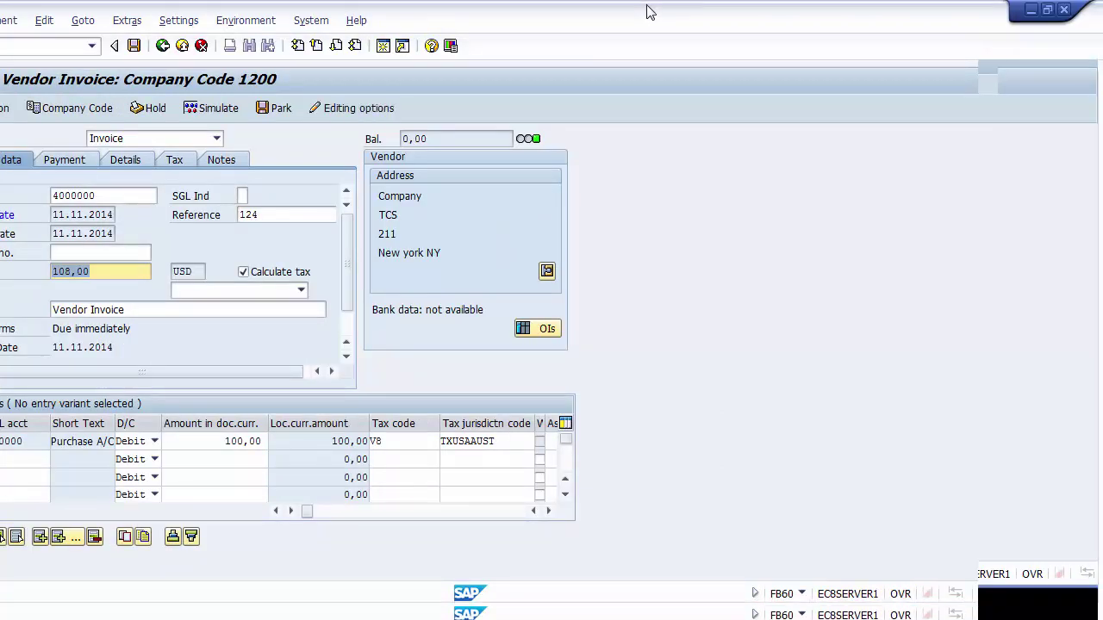
{"action": "double_click", "coordinate": [655, 25]}
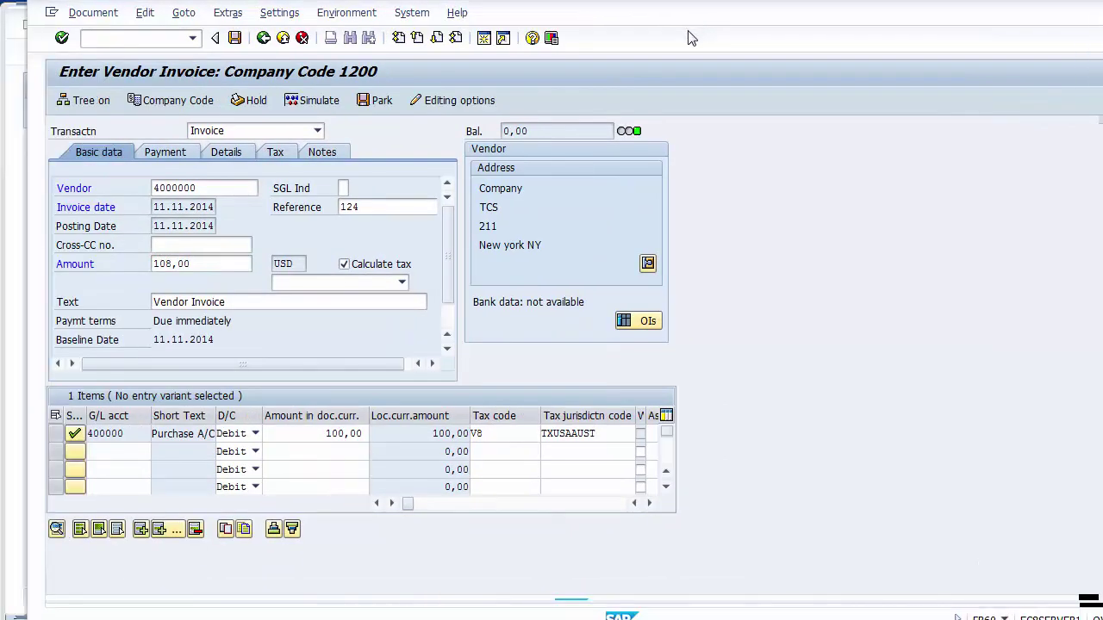
{"action": "left_click_drag", "start_coordinate": [690, 35], "coordinate": [687, 41]}
{"action": "double_click", "coordinate": [645, 34]}
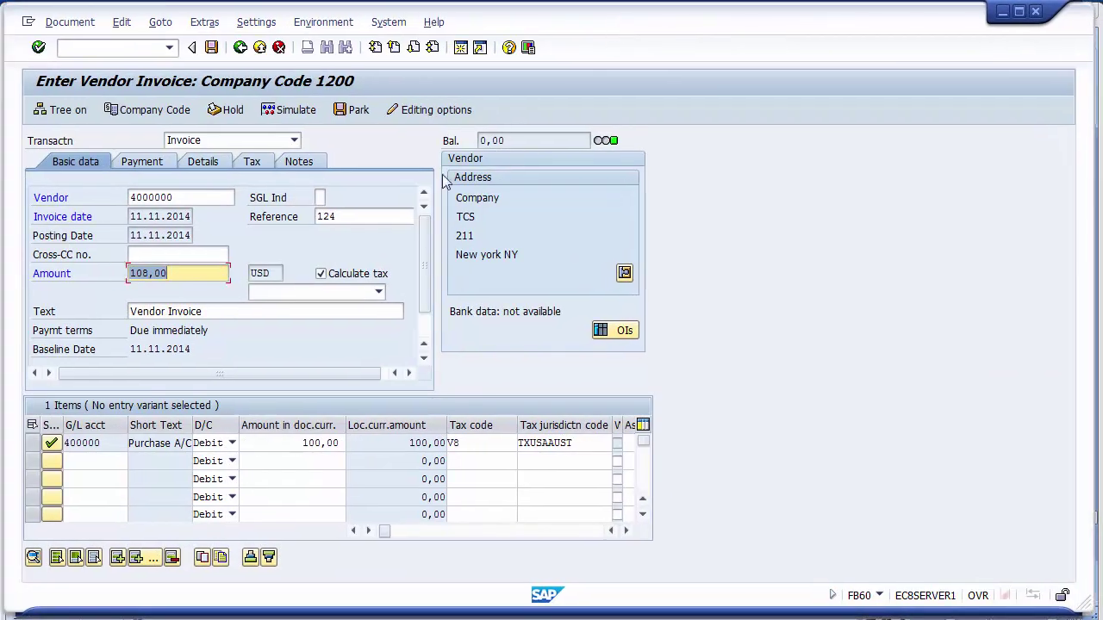
{"action": "left_click", "coordinate": [472, 163]}
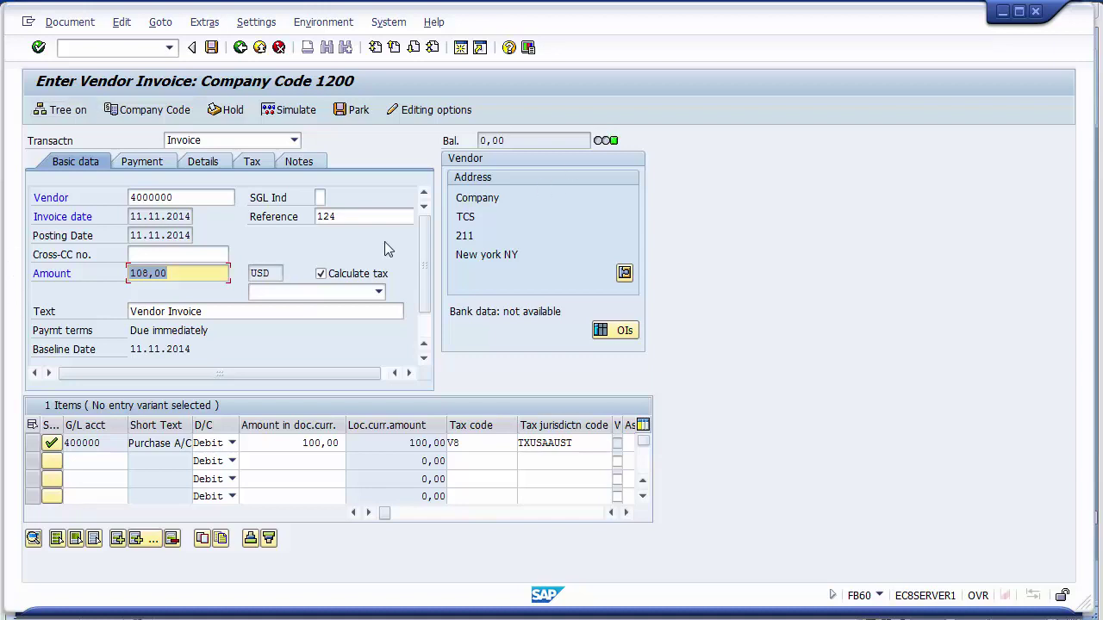
Simulate the invoice, add tax code V8 on the Purchase A/C line, and post it
{"action": "left_click", "coordinate": [291, 112]}
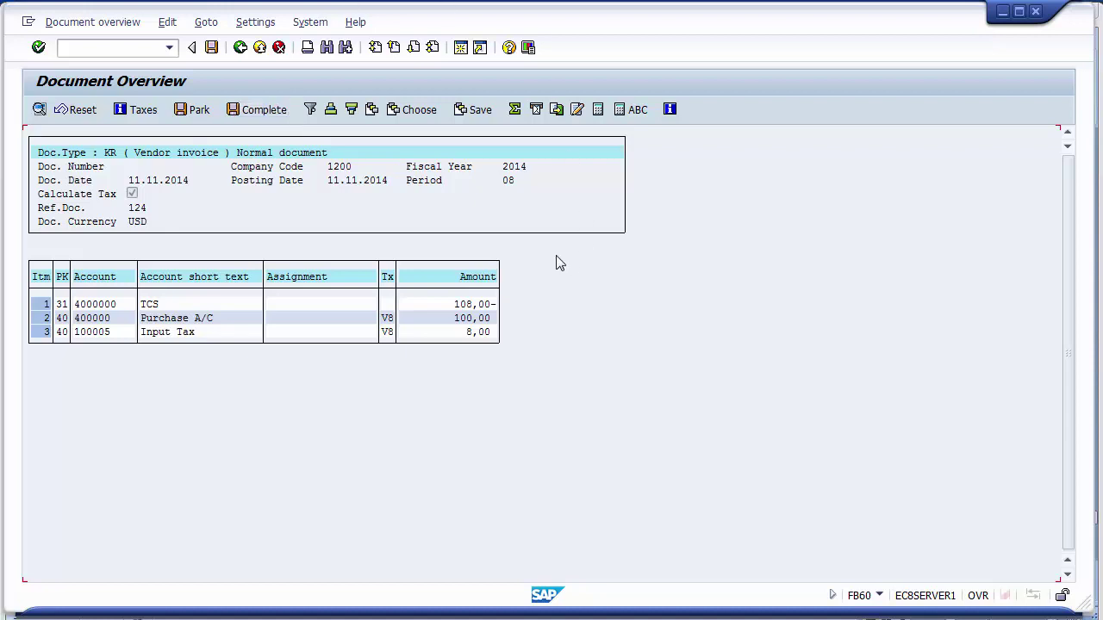
{"action": "left_click", "coordinate": [386, 318]}
{"action": "type", "text": "V8"}
{"action": "left_click", "coordinate": [213, 50]}
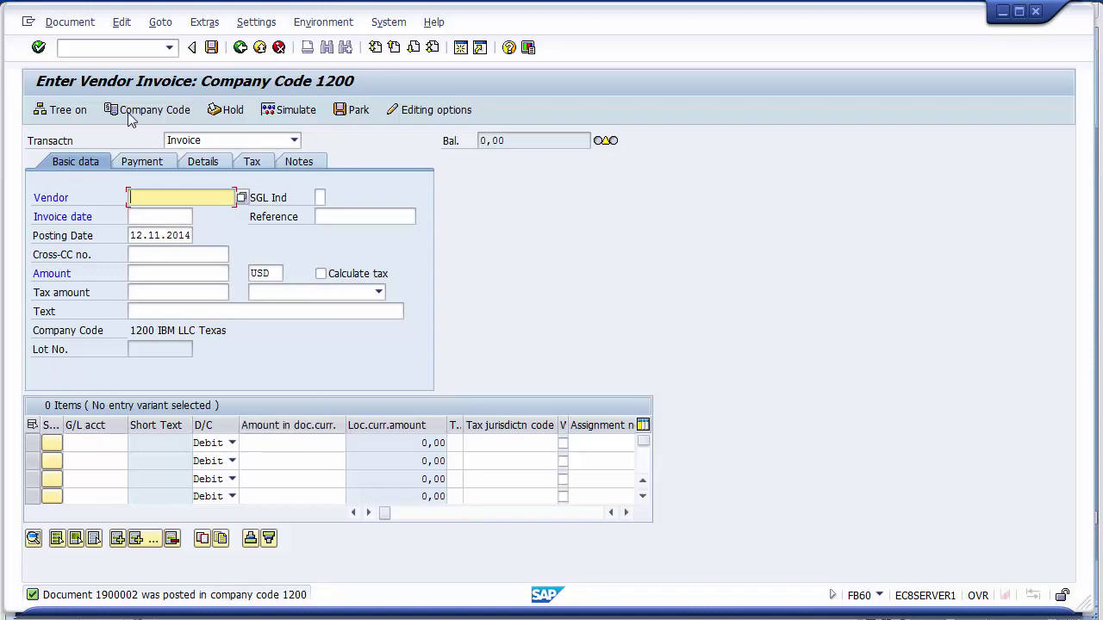
Display the posted document 1900002 and review its vendor, purchase and input tax lines
{"action": "left_click", "coordinate": [72, 24]}
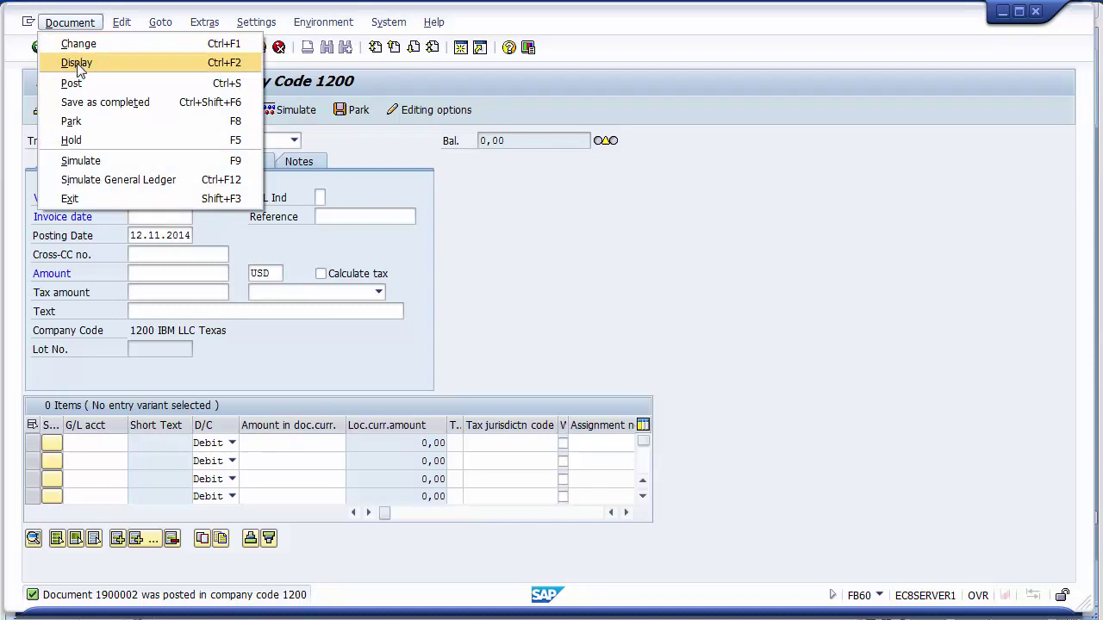
{"action": "left_click", "coordinate": [76, 65]}
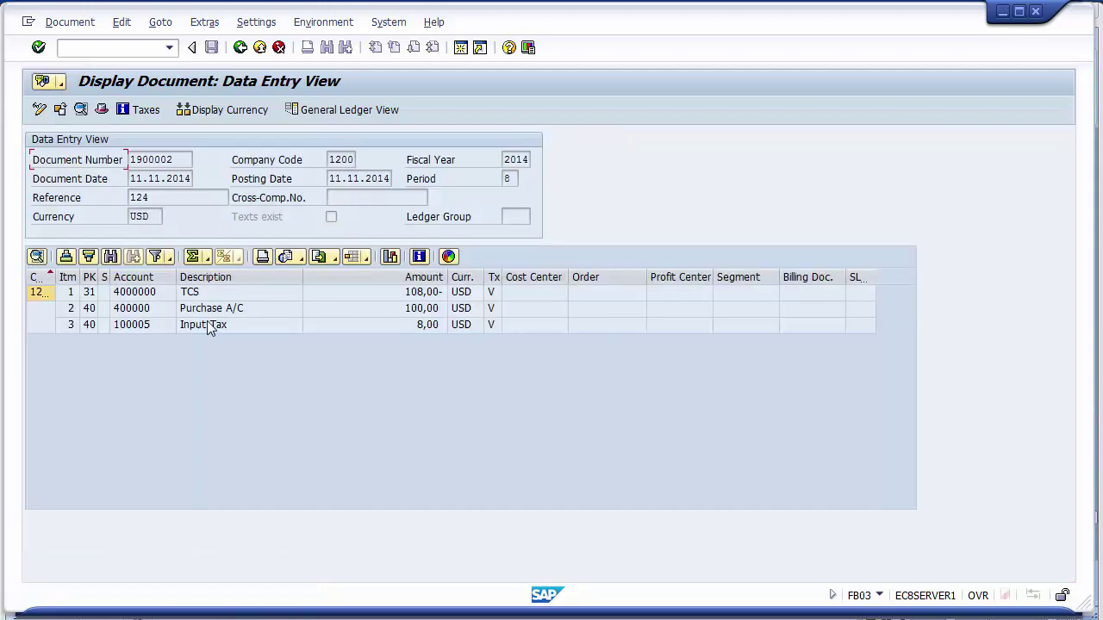
{"action": "left_click", "coordinate": [234, 308]}
{"action": "left_click", "coordinate": [230, 324]}
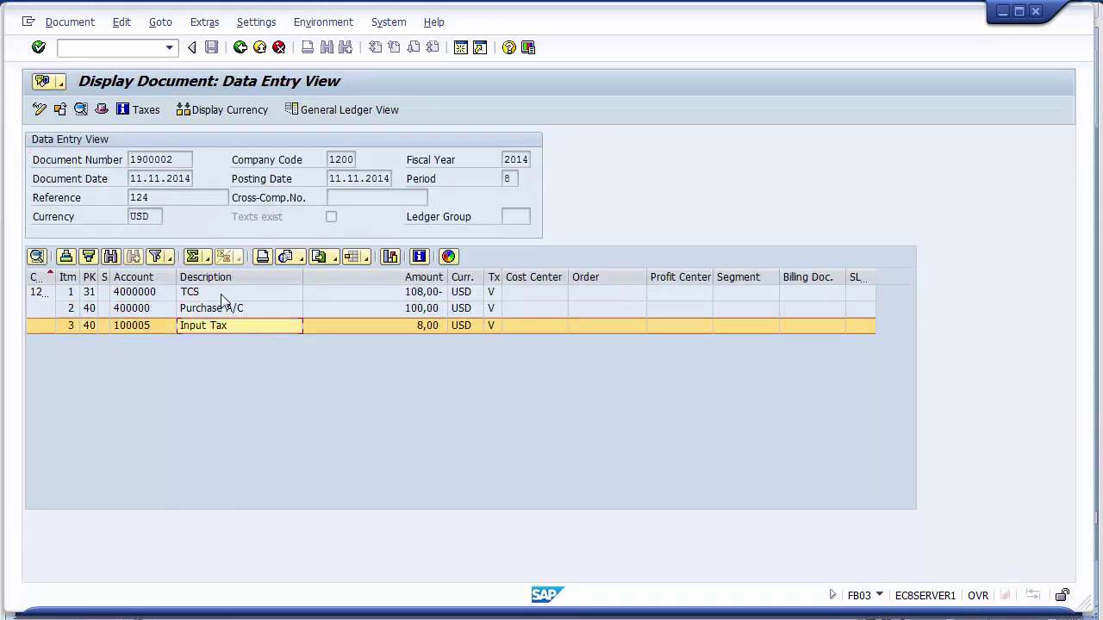
{"action": "left_click", "coordinate": [226, 293]}
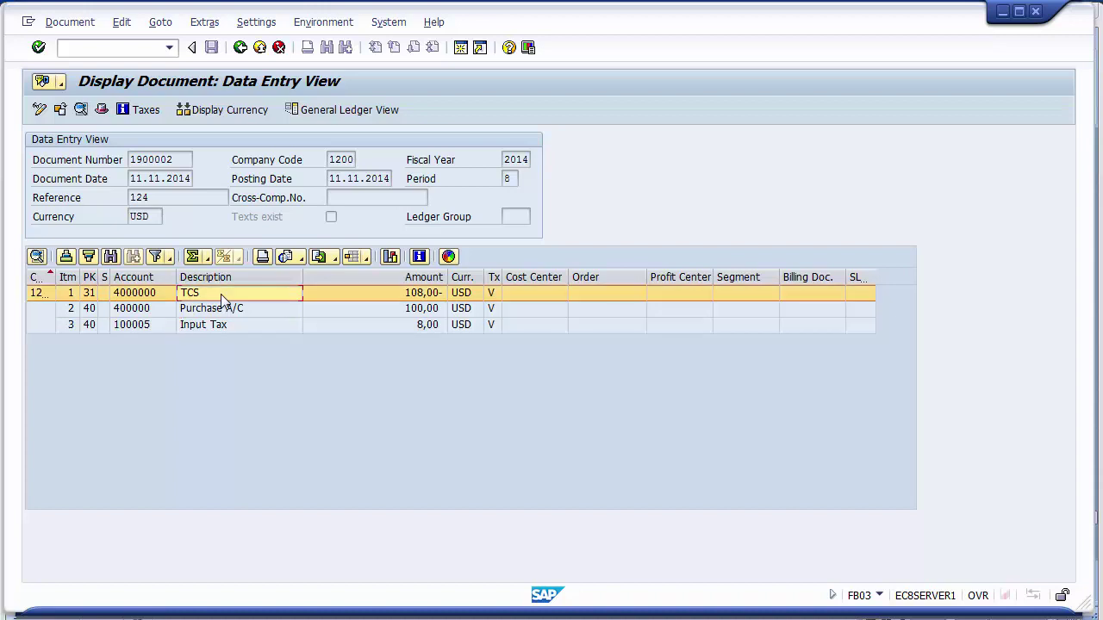
{"action": "left_click", "coordinate": [71, 309]}
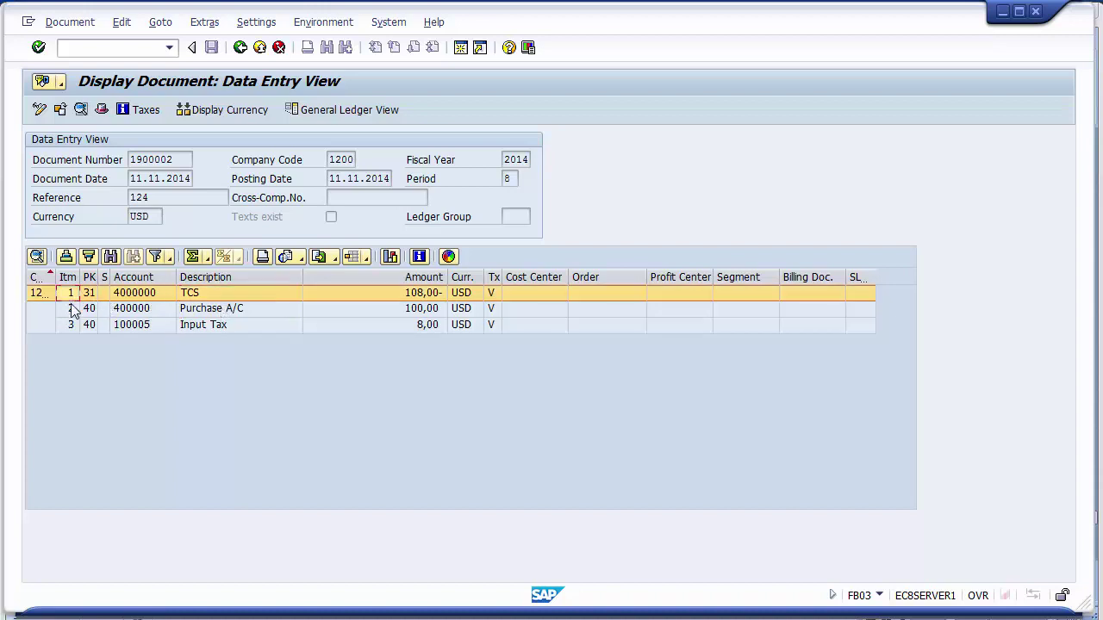
{"action": "left_click", "coordinate": [70, 324]}
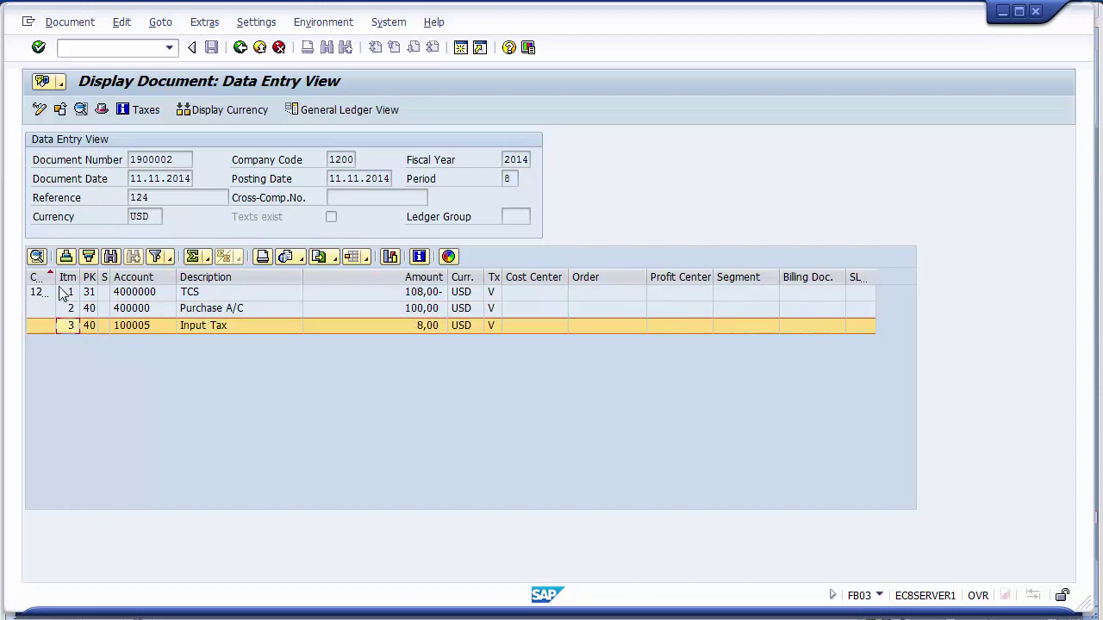
Widen the CoCd and Tx columns to reveal company code 1200 and tax code V8
{"action": "left_click_drag", "start_coordinate": [53, 279], "coordinate": [69, 282]}
{"action": "left_click", "coordinate": [43, 295]}
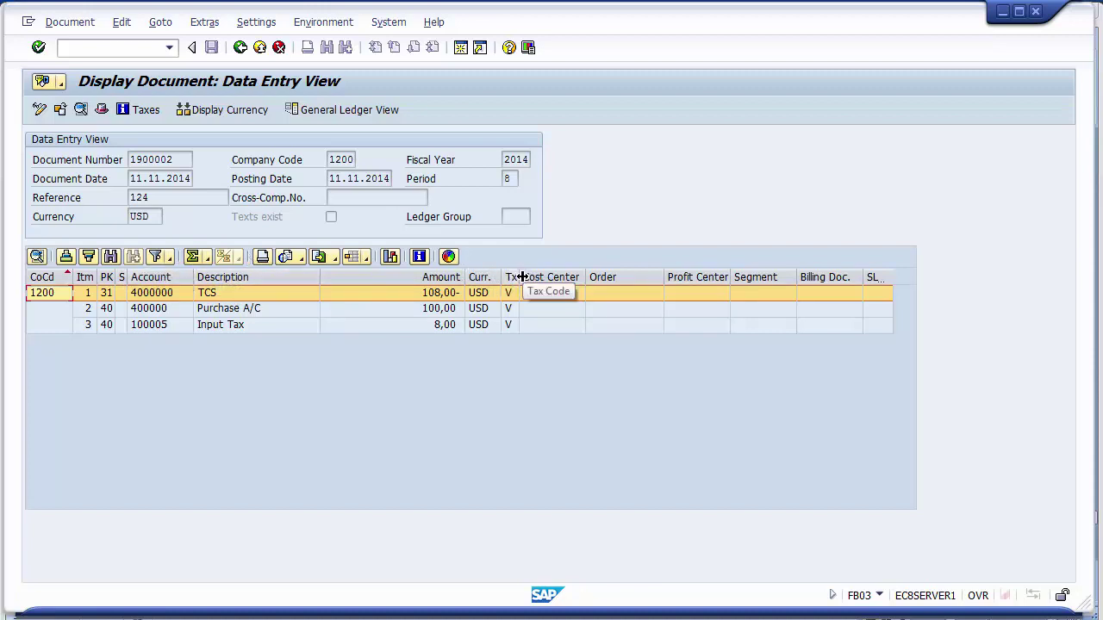
{"action": "left_click_drag", "start_coordinate": [519, 277], "coordinate": [535, 276]}
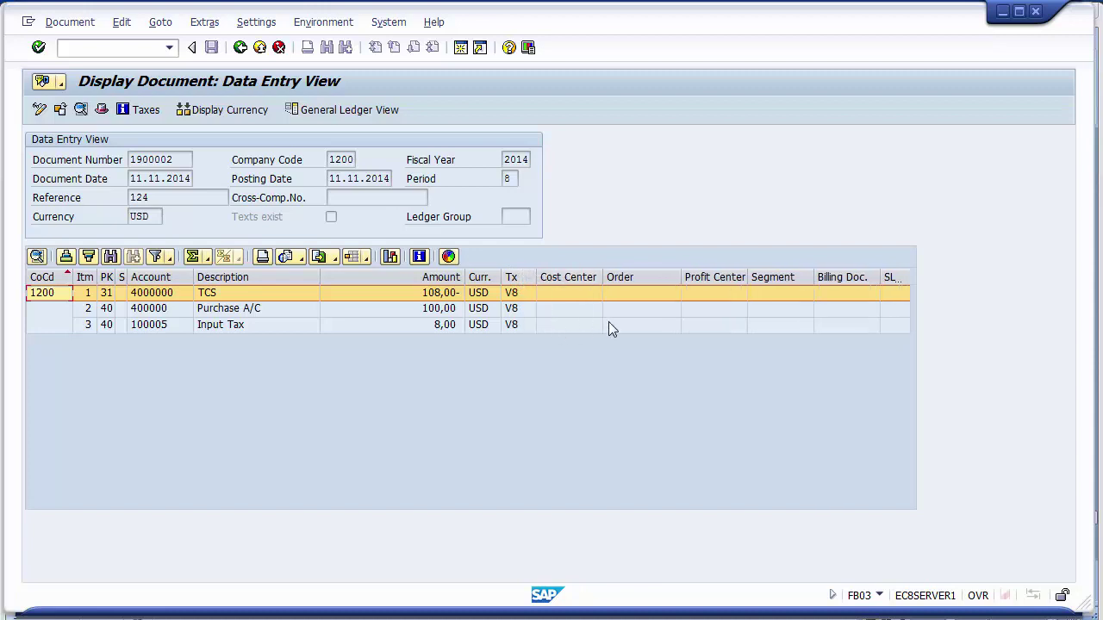
{"action": "left_click", "coordinate": [563, 294]}
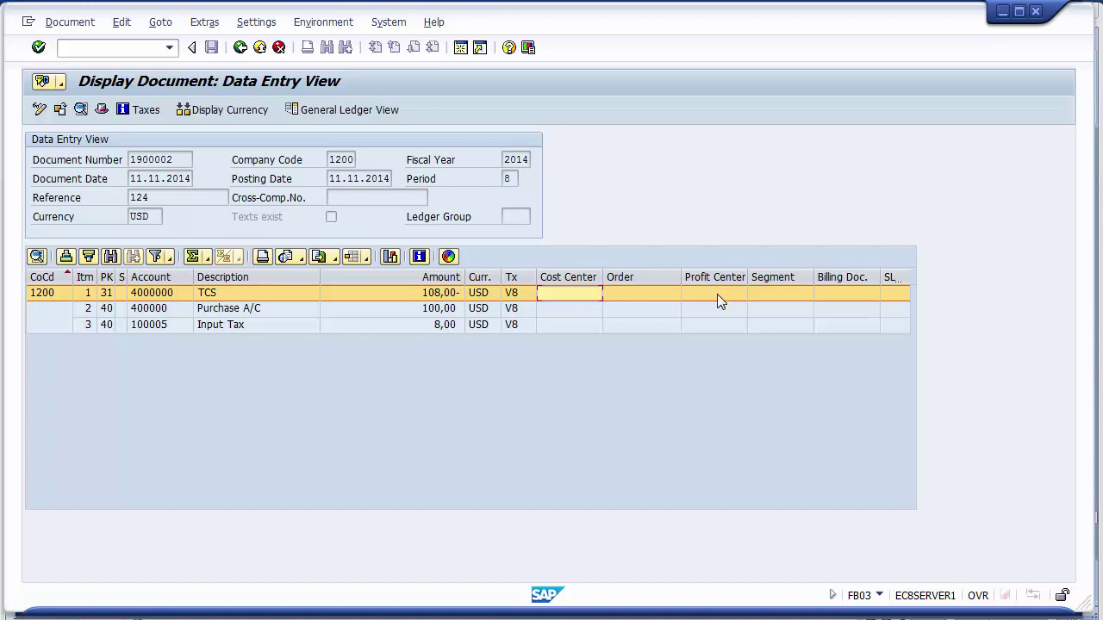
{"action": "left_click", "coordinate": [829, 297]}
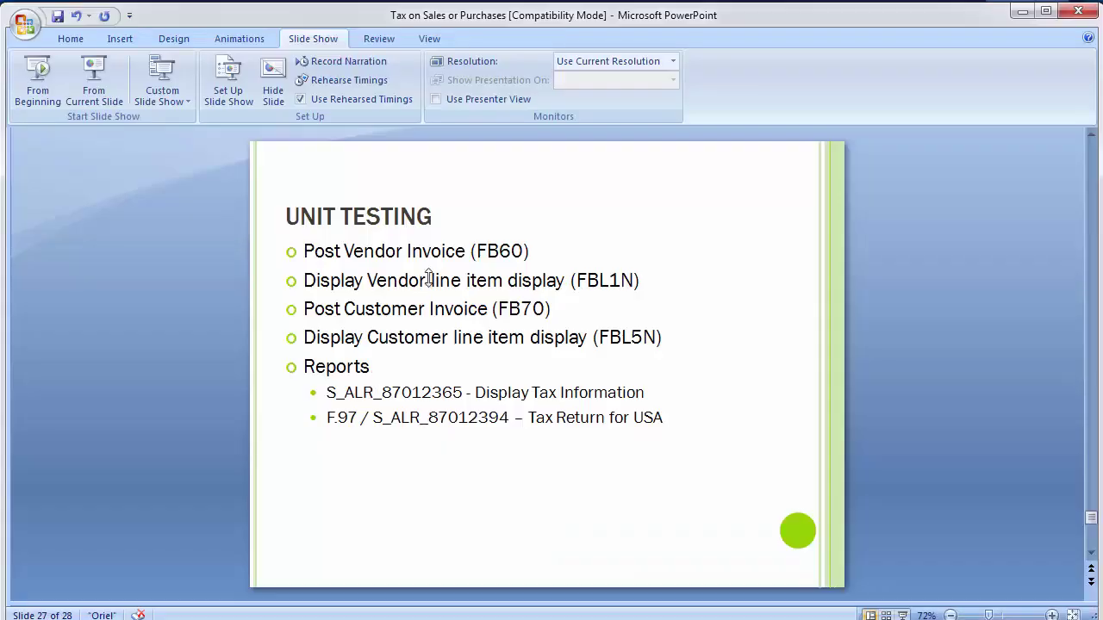
Highlight 'display (FBL1N)' on the Unit Testing slide and return to the SAP document display
{"action": "left_click_drag", "start_coordinate": [610, 283], "coordinate": [561, 287]}
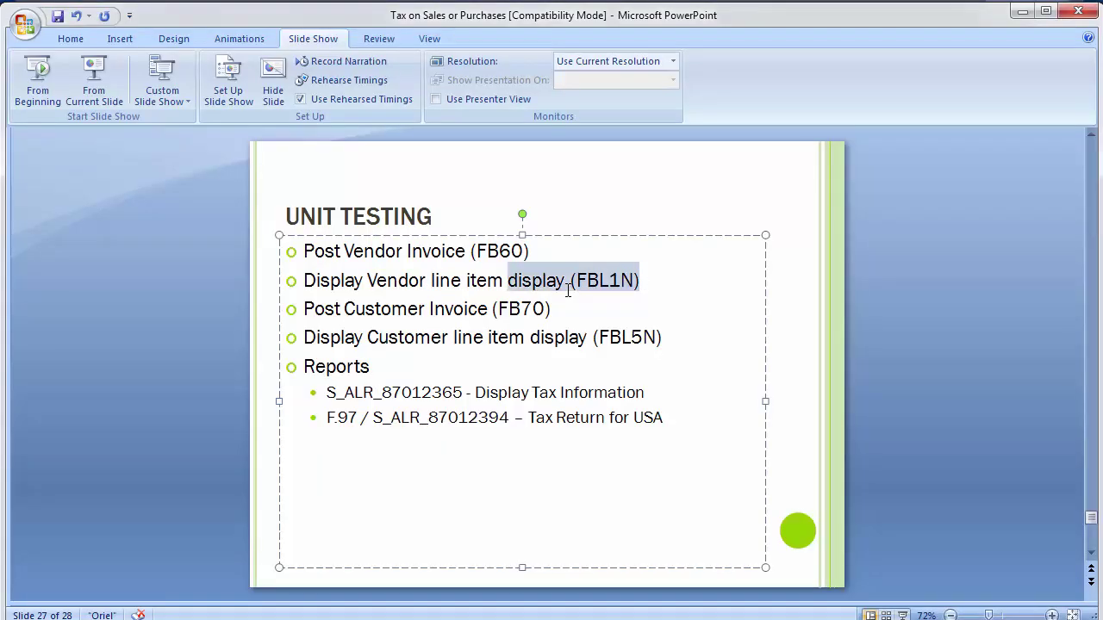
{"action": "left_click", "coordinate": [154, 290]}
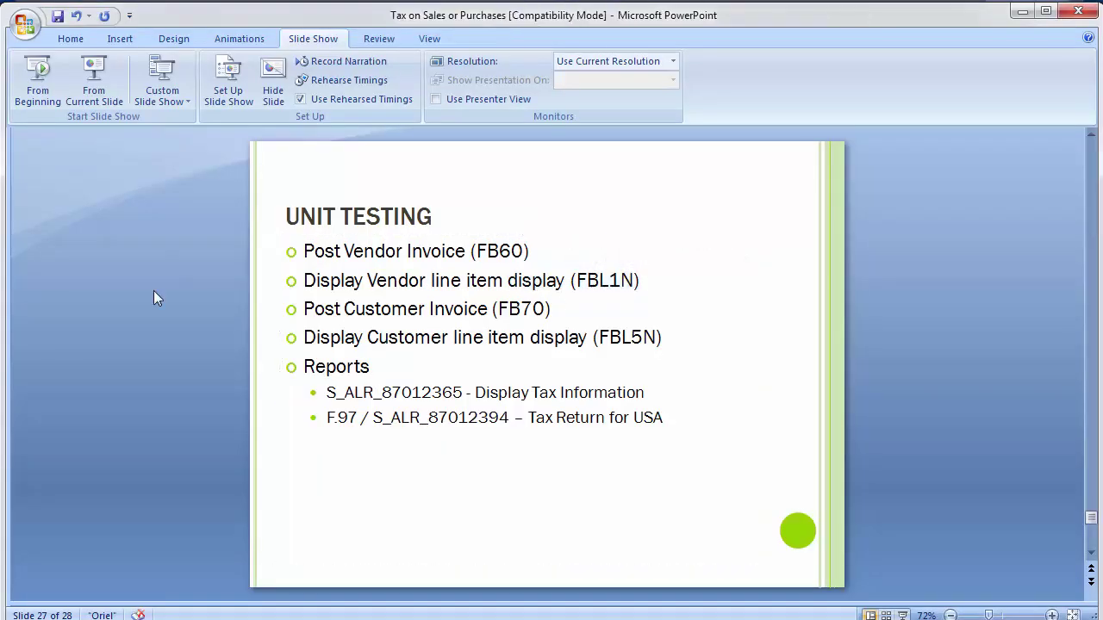
{"action": "key", "text": "alt+Tab"}
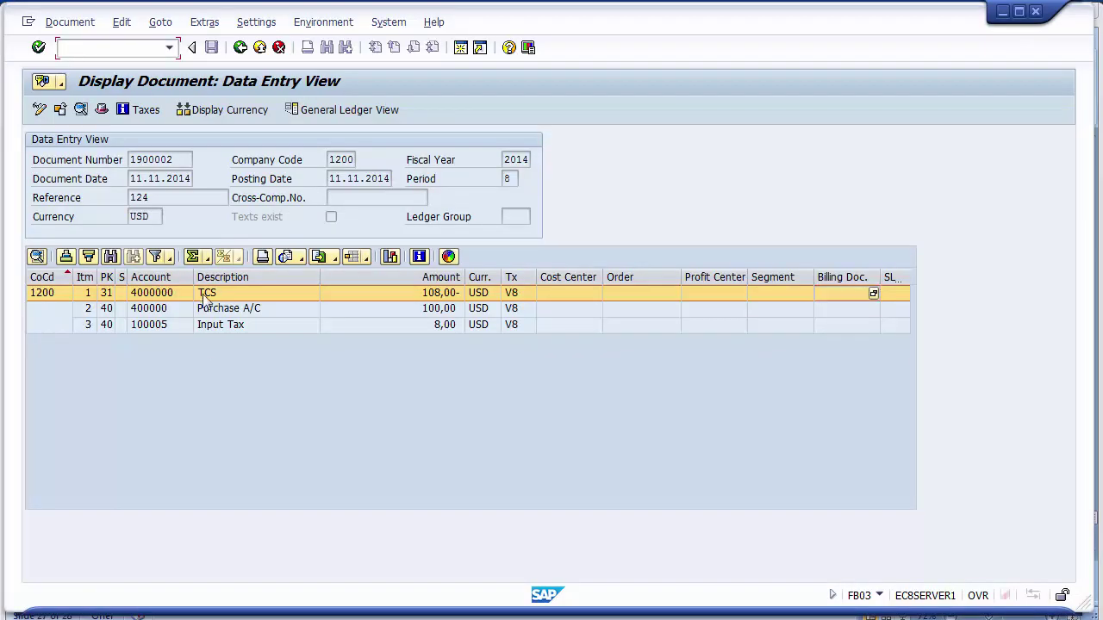
Start Vendor Line Item Display with /nfbl1n, correcting the mistyped /nfbl1
{"action": "left_click", "coordinate": [159, 295]}
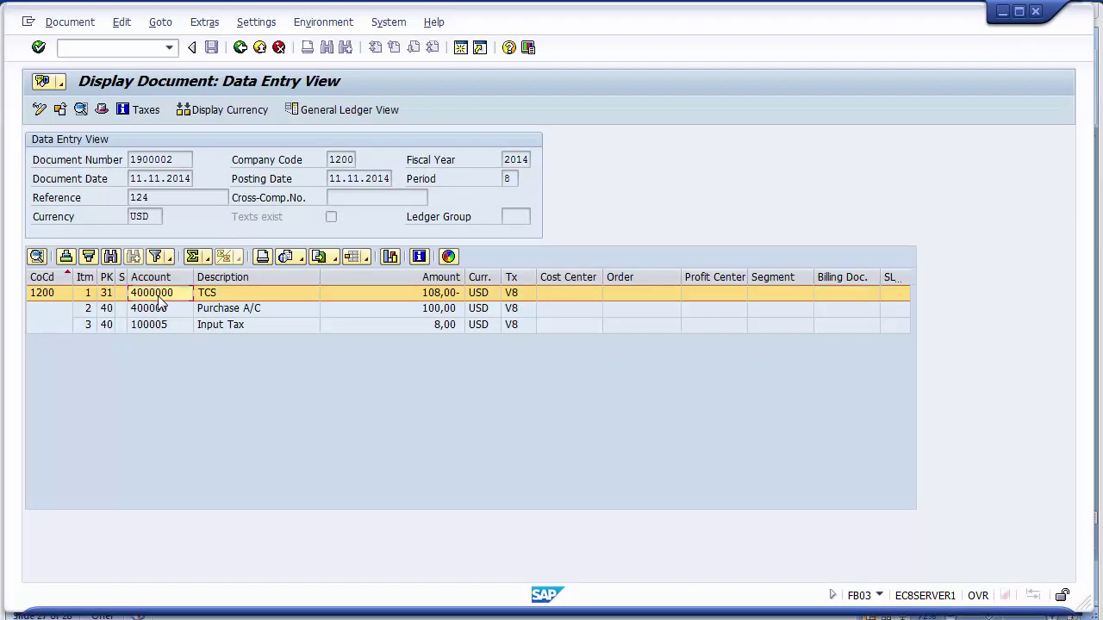
{"action": "left_click", "coordinate": [129, 48]}
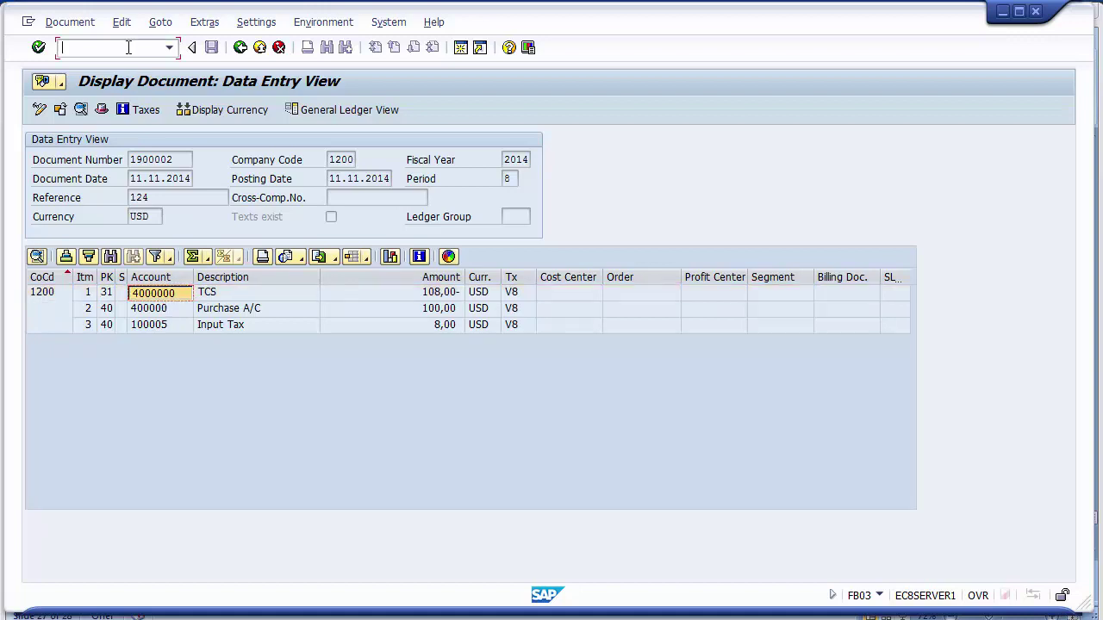
{"action": "type", "text": "/nfbl1"}
{"action": "key", "text": "Return"}
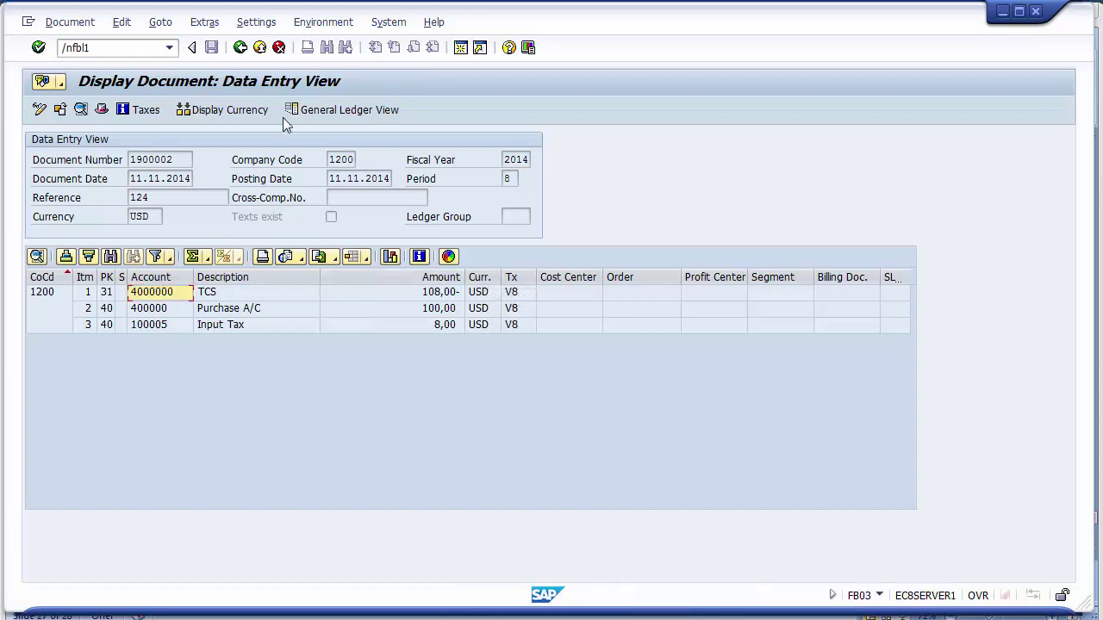
{"action": "left_click", "coordinate": [119, 49]}
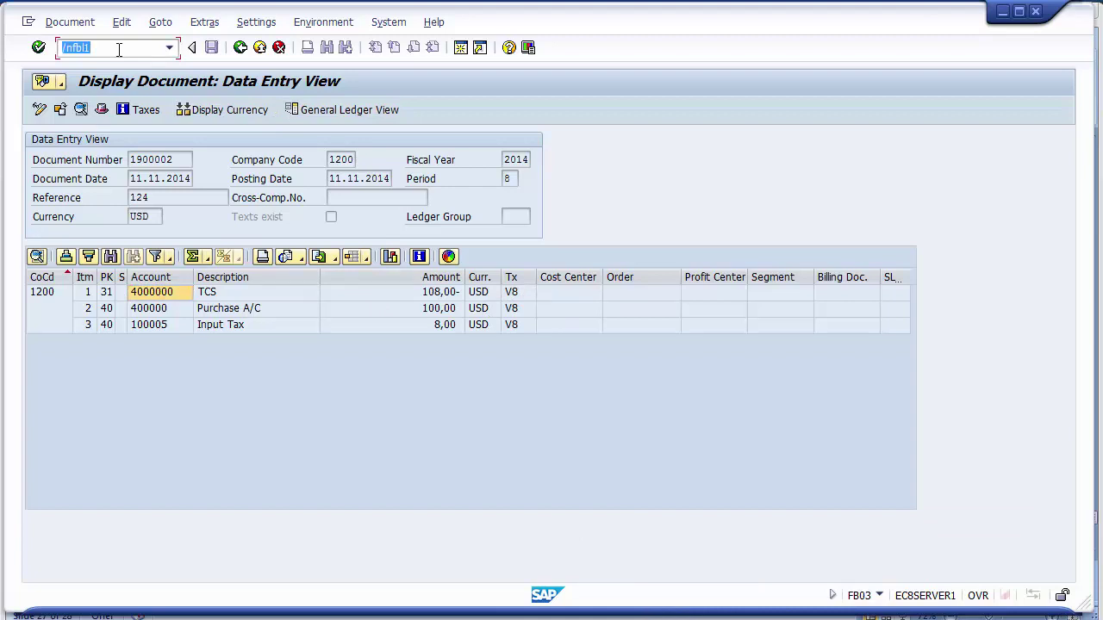
{"action": "left_click", "coordinate": [119, 49]}
{"action": "type", "text": "n"}
{"action": "key", "text": "Return"}
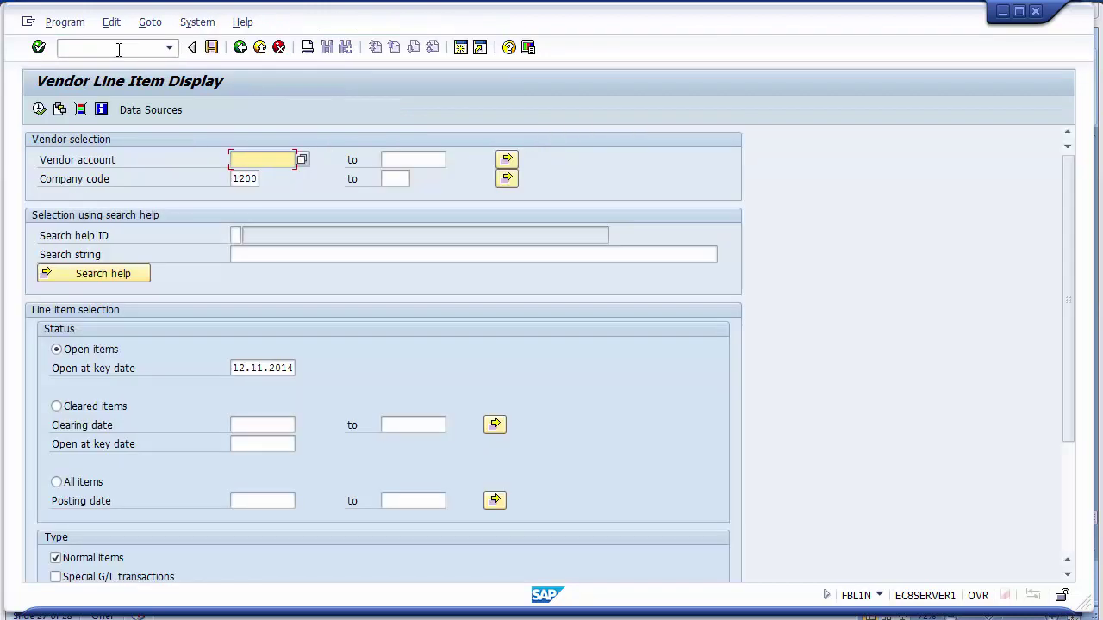
Run the report for the vendor account, company code 1200, open items at 12.11.2014
{"action": "left_click", "coordinate": [258, 160]}
{"action": "left_click", "coordinate": [253, 178]}
{"action": "left_click", "coordinate": [238, 178]}
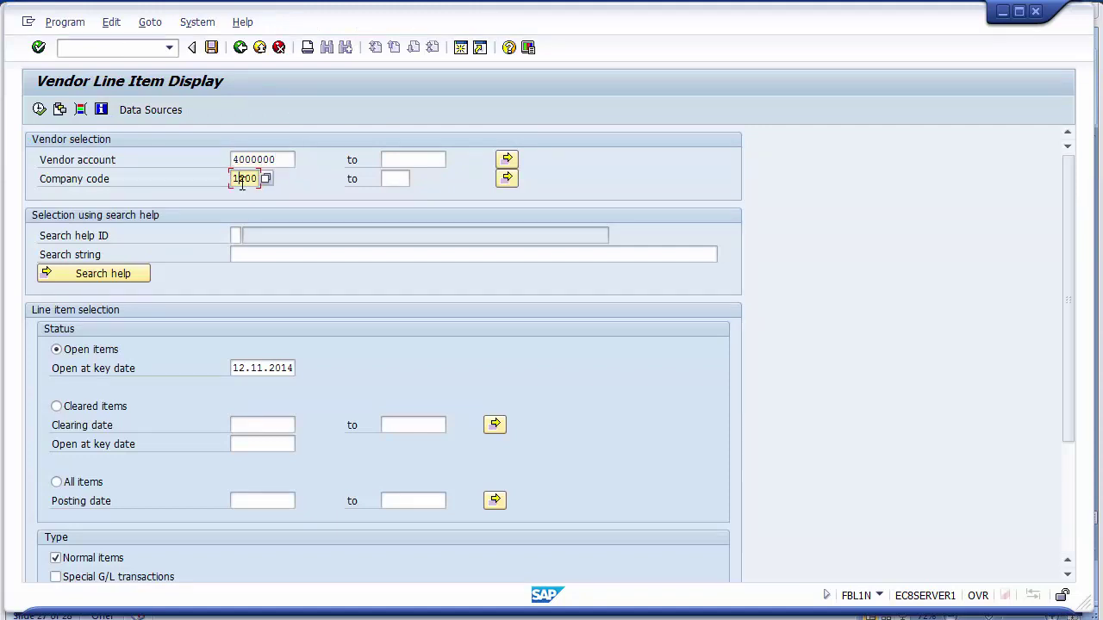
{"action": "left_click", "coordinate": [103, 351]}
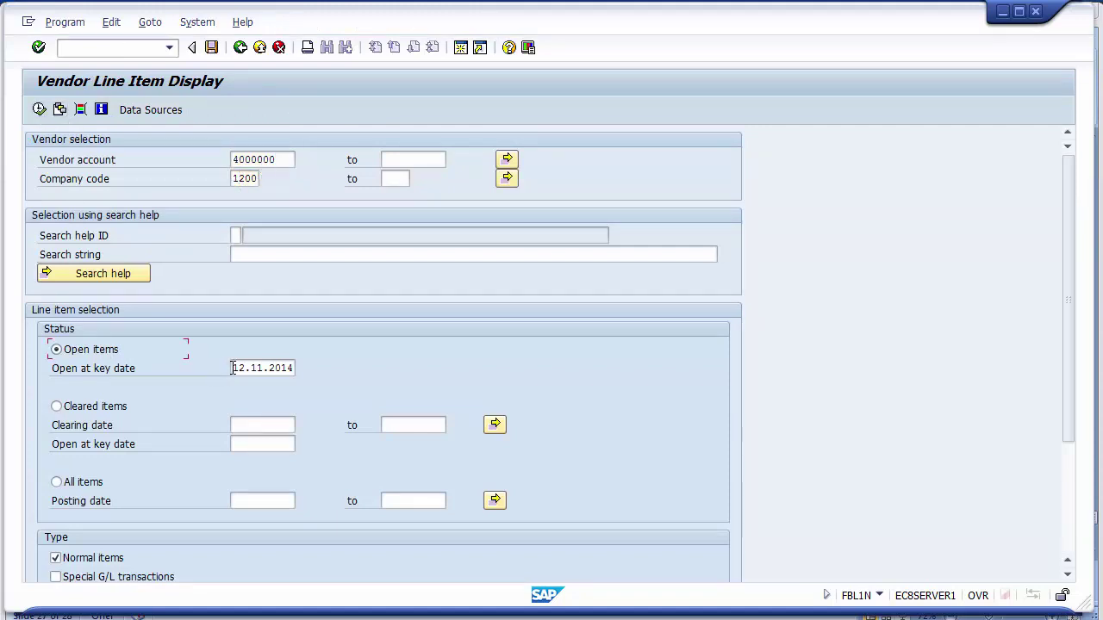
{"action": "left_click_drag", "start_coordinate": [231, 368], "coordinate": [297, 368]}
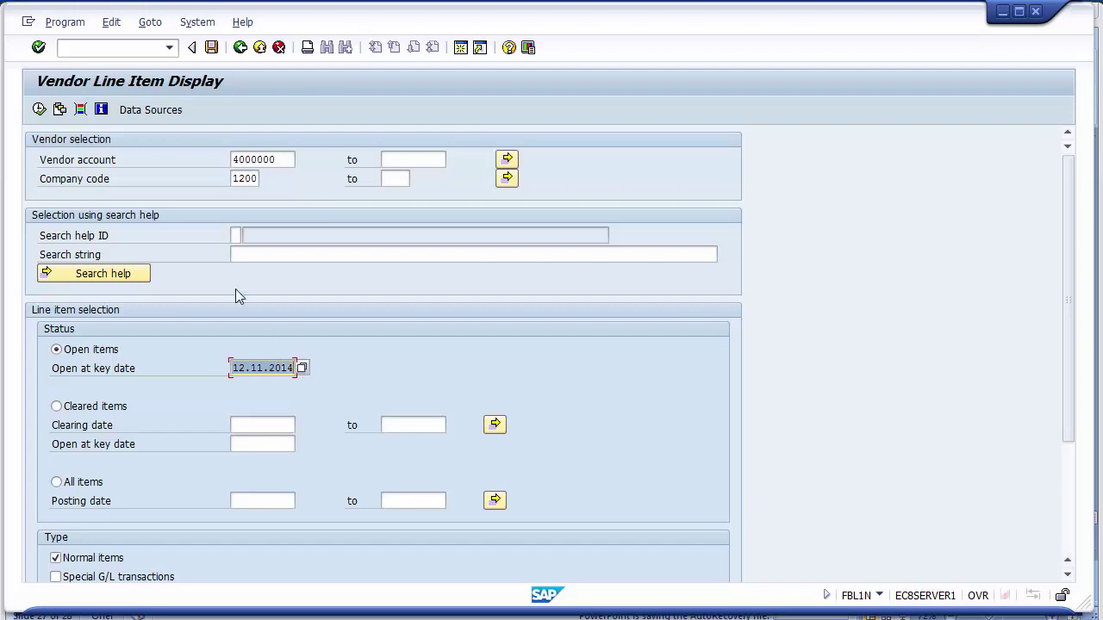
{"action": "left_click", "coordinate": [231, 369]}
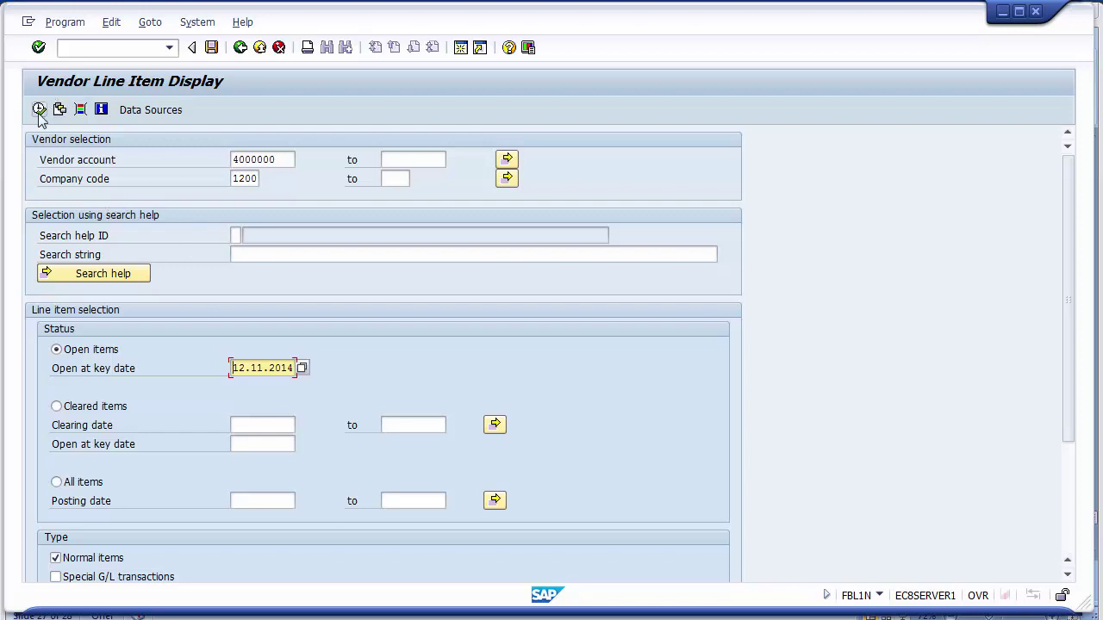
{"action": "left_click", "coordinate": [38, 109]}
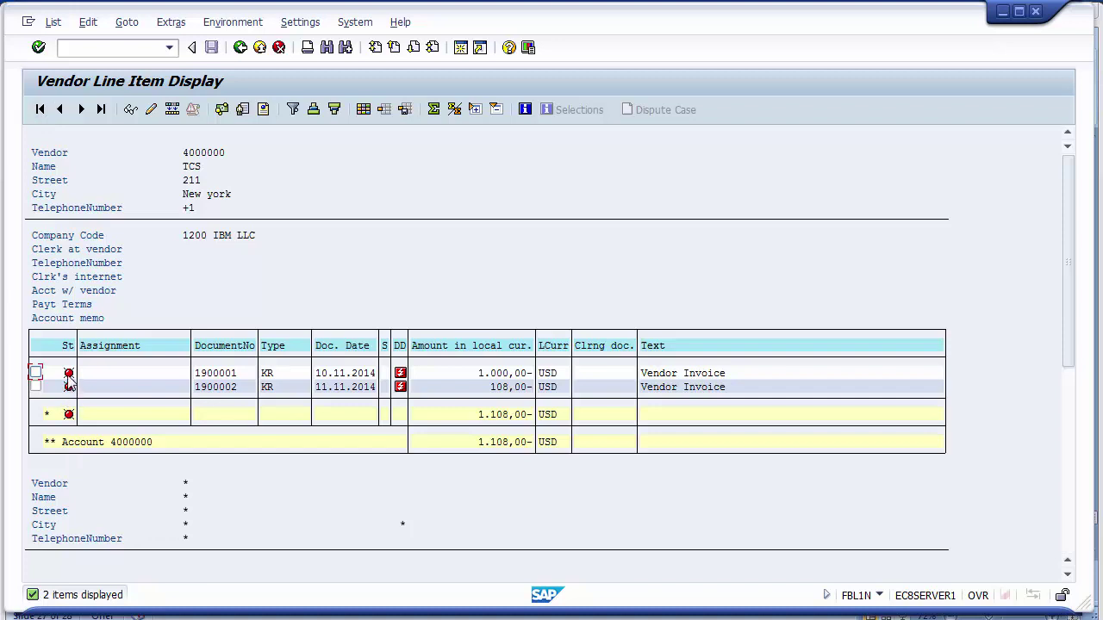
Inspect the 108,00- invoice line for vendor 4000000, then bring up the Unit Testing slide
{"action": "mouse_move", "coordinate": [69, 384]}
{"action": "left_click", "coordinate": [232, 392]}
{"action": "left_click", "coordinate": [216, 388]}
{"action": "left_click", "coordinate": [36, 387]}
{"action": "left_click", "coordinate": [129, 112]}
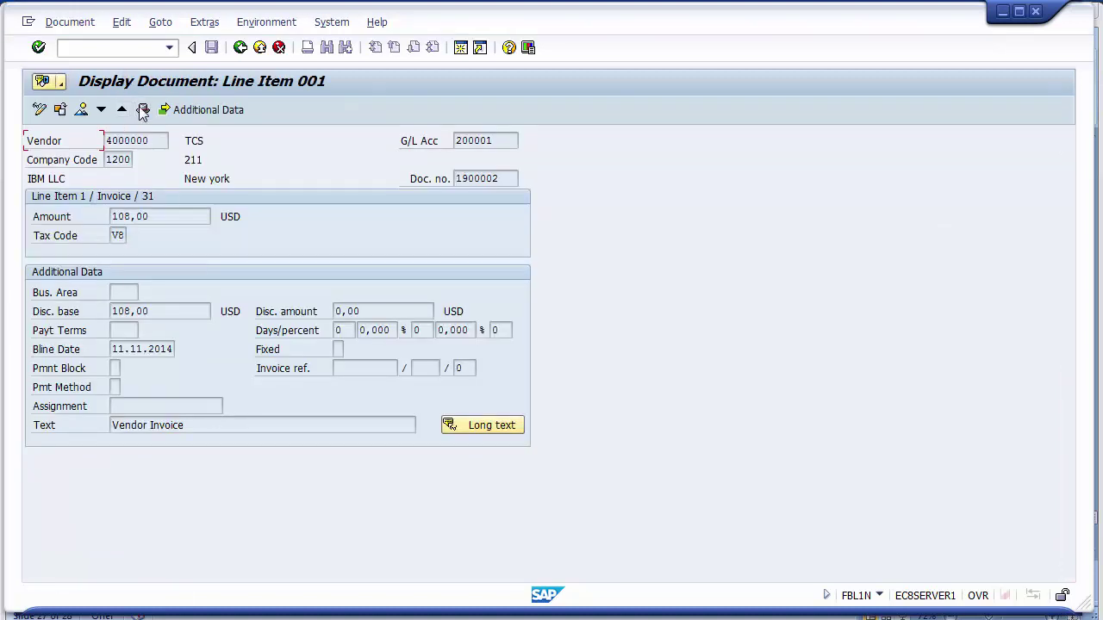
{"action": "left_click", "coordinate": [87, 113]}
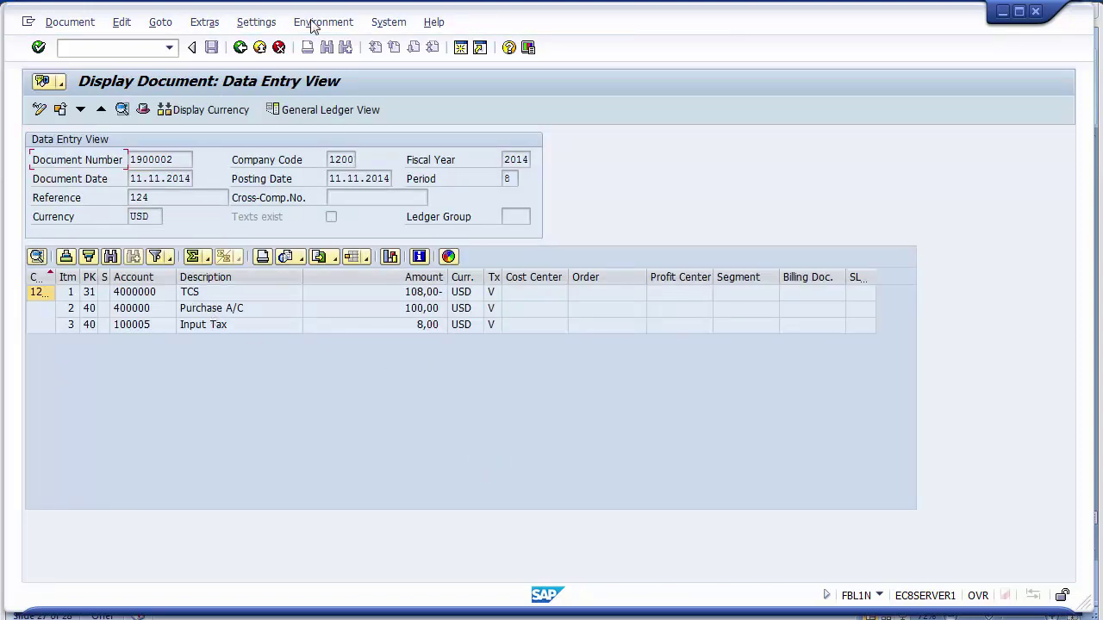
{"action": "left_click", "coordinate": [240, 48]}
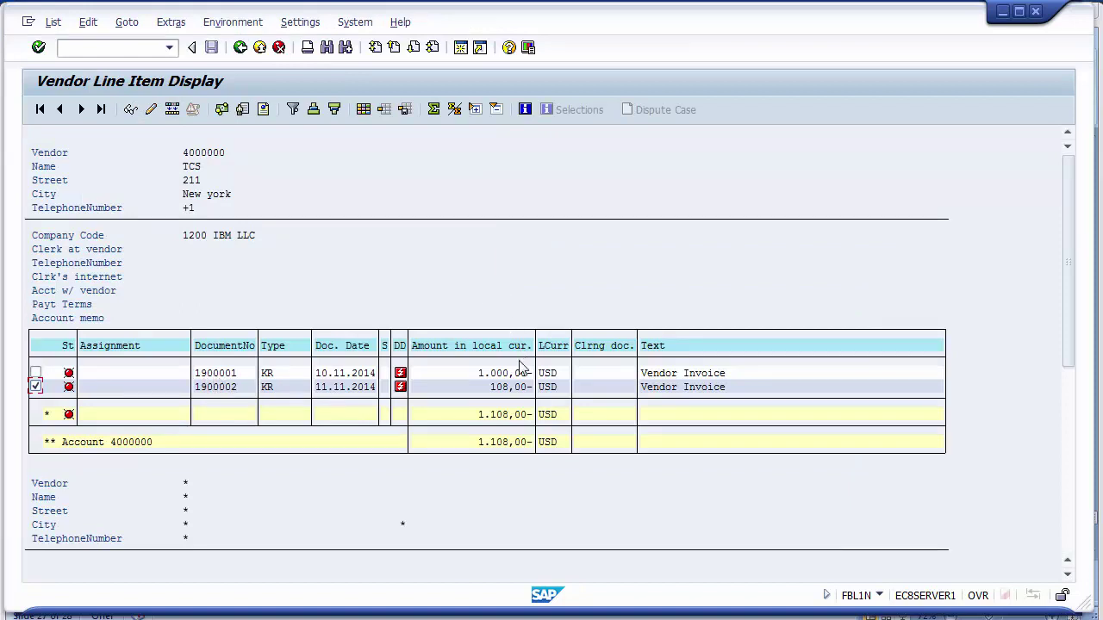
{"action": "left_click", "coordinate": [507, 384]}
{"action": "left_click", "coordinate": [342, 615]}
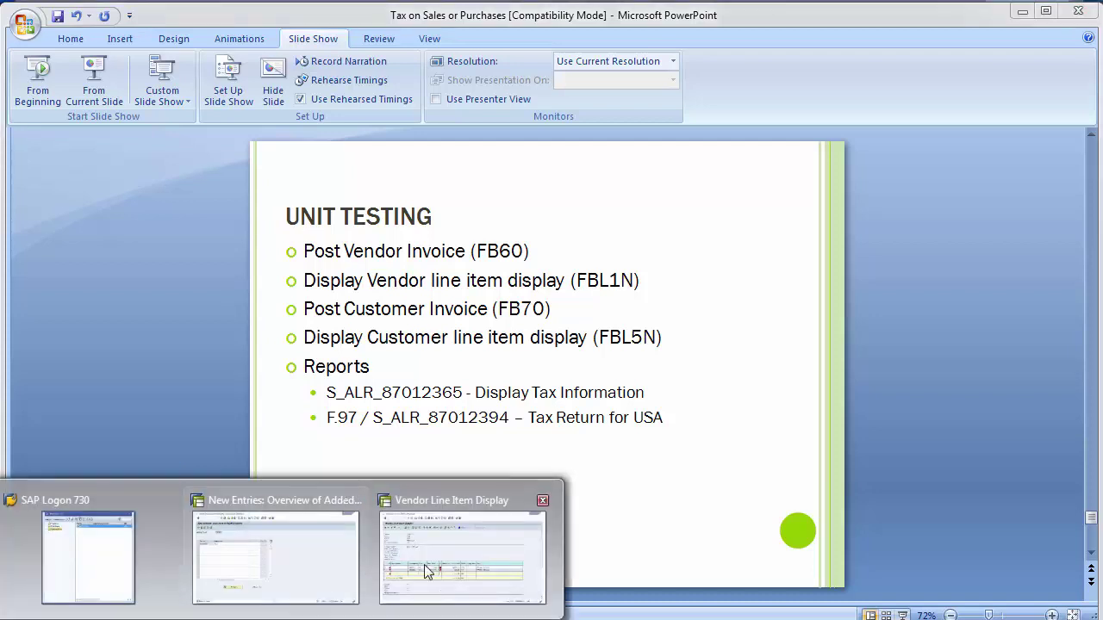
Start FB70 with /nfb70 and pick customer XEROX LLC from the company code 1200 search
{"action": "left_click", "coordinate": [426, 571]}
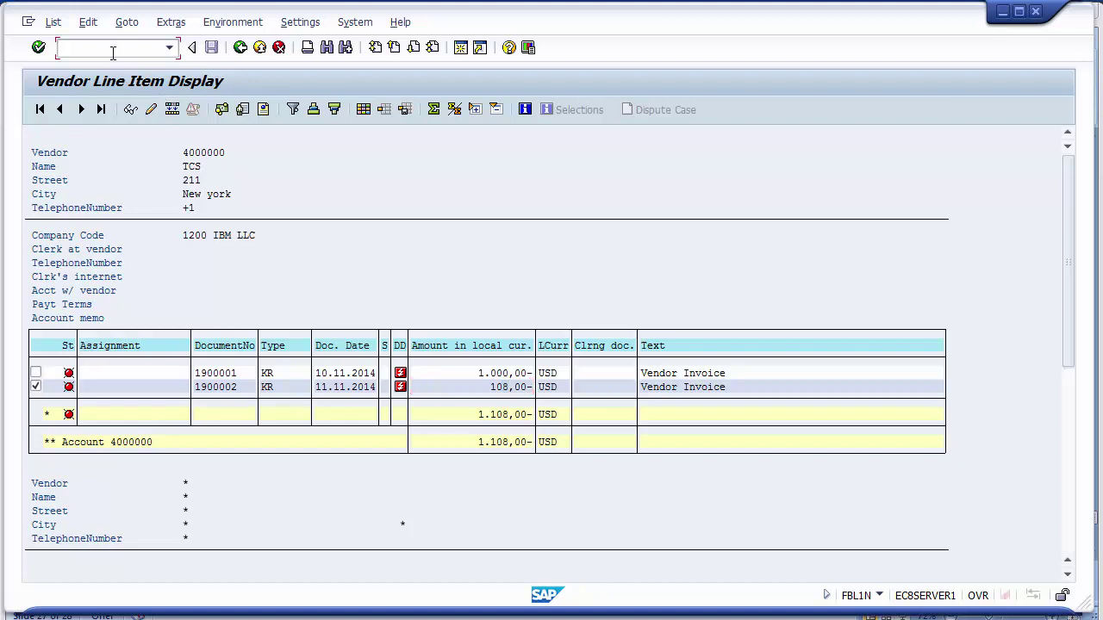
{"action": "type", "text": "/nfb70"}
{"action": "key", "text": "Return"}
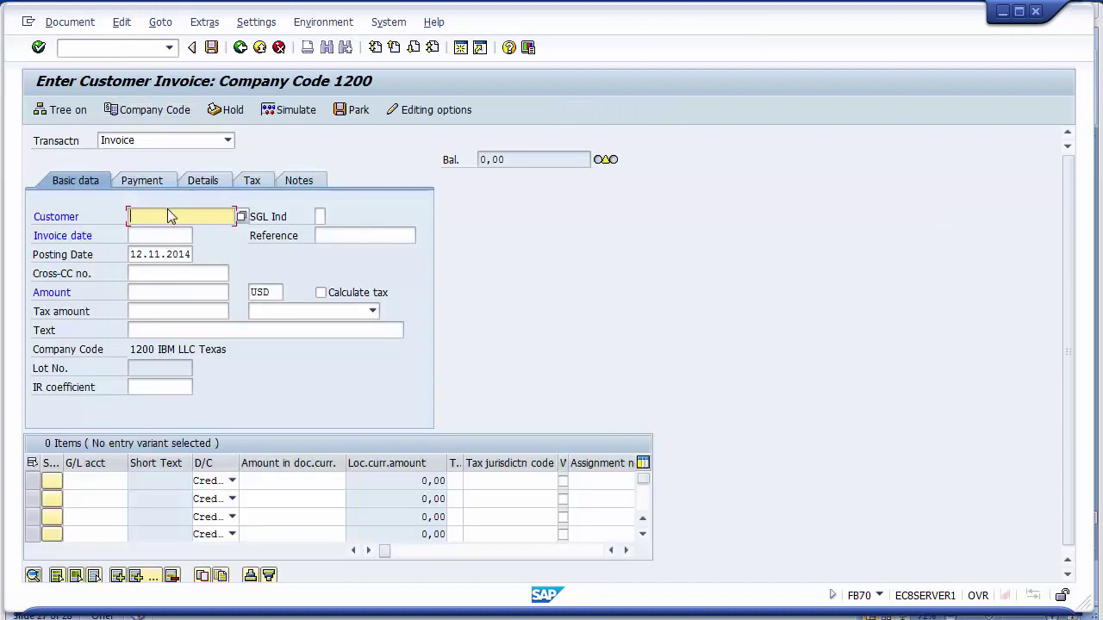
{"action": "left_click", "coordinate": [241, 217]}
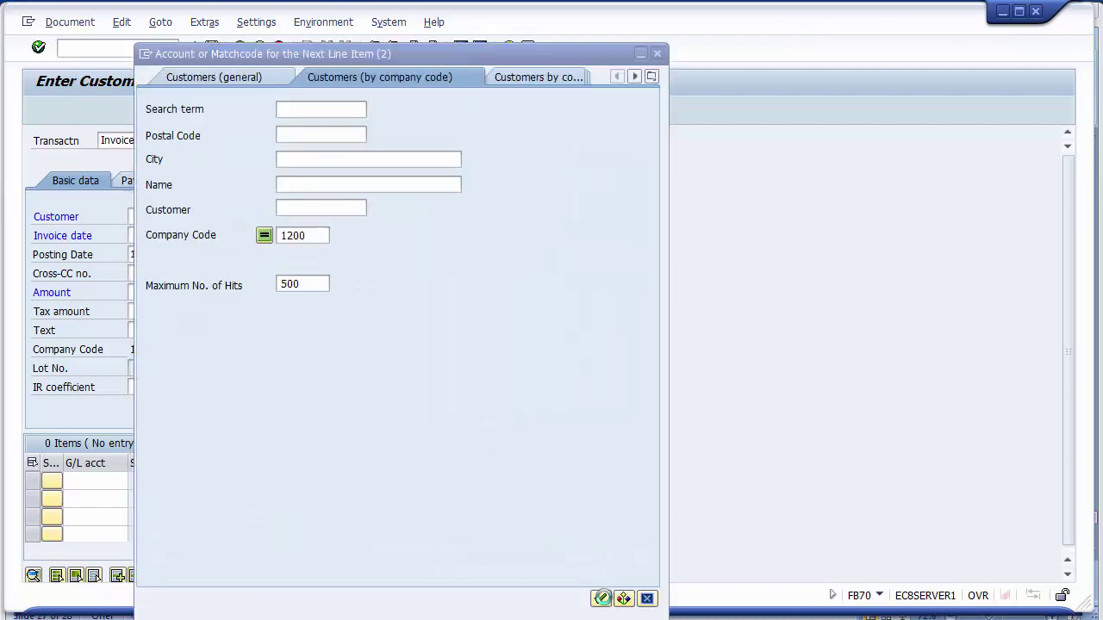
{"action": "left_click", "coordinate": [601, 602]}
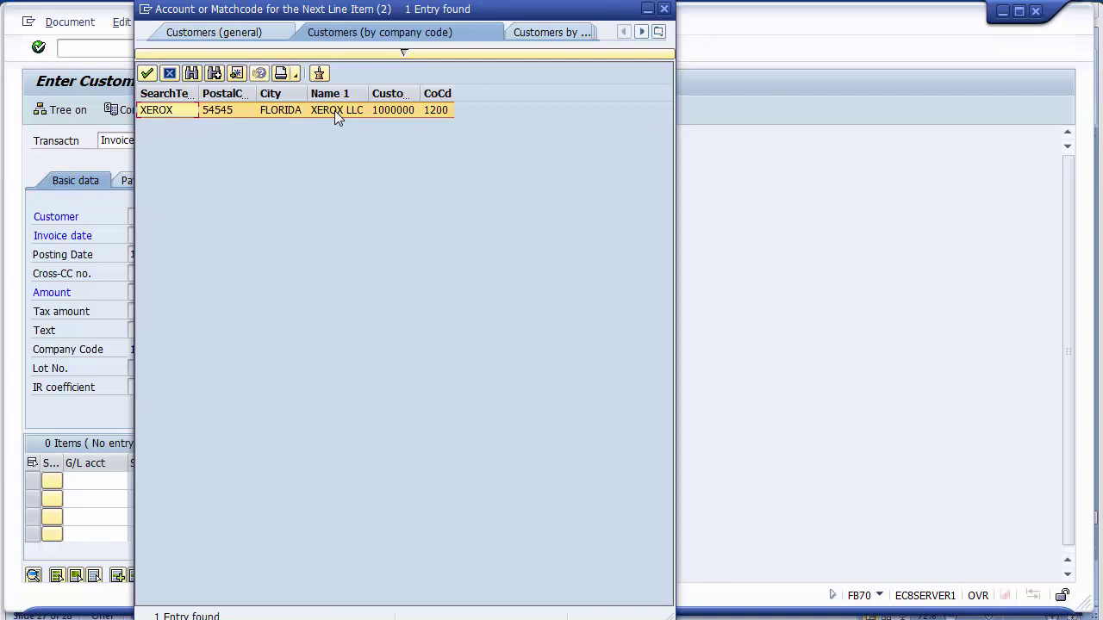
{"action": "double_click", "coordinate": [334, 111]}
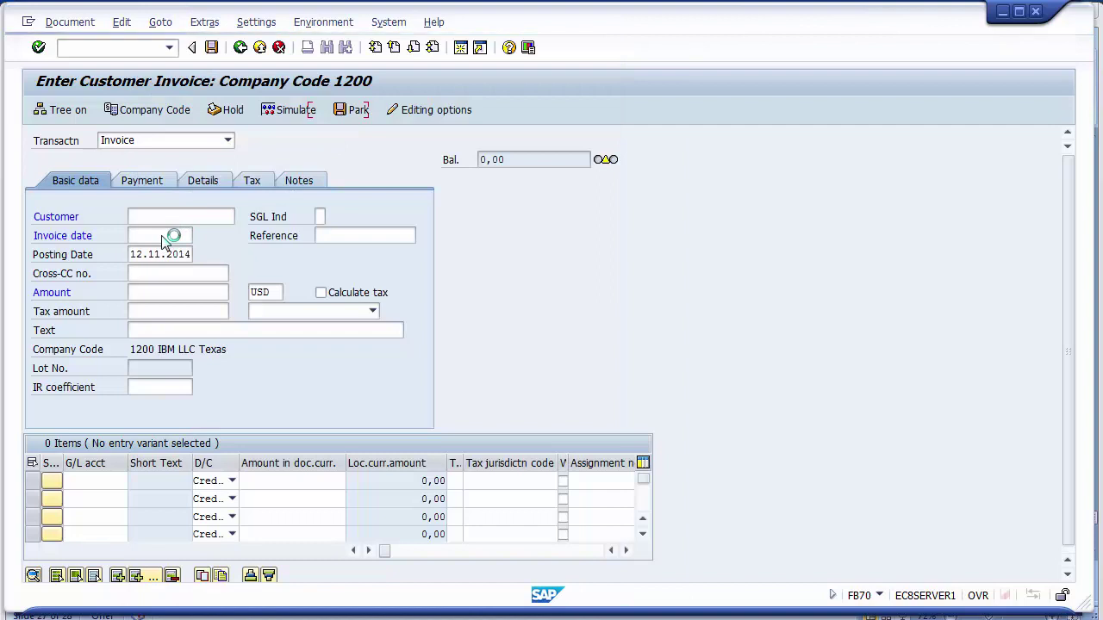
Fill the header: dates 10.11.2014, amount 3000, reference 546, text 'Customer invoice'
{"action": "left_click", "coordinate": [145, 237]}
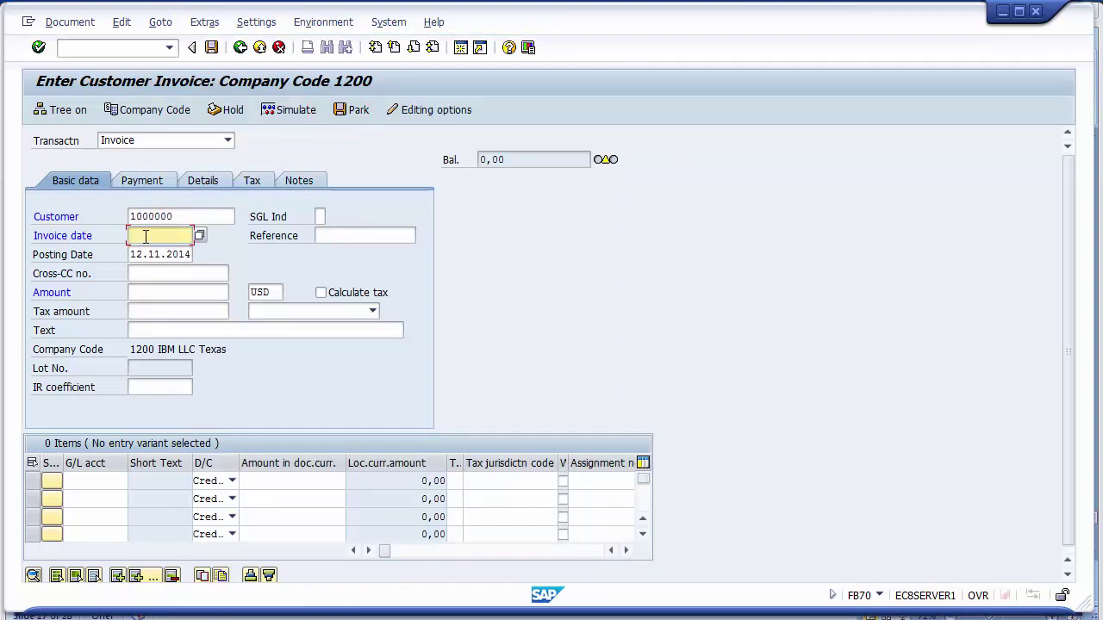
{"action": "type", "text": "1"}
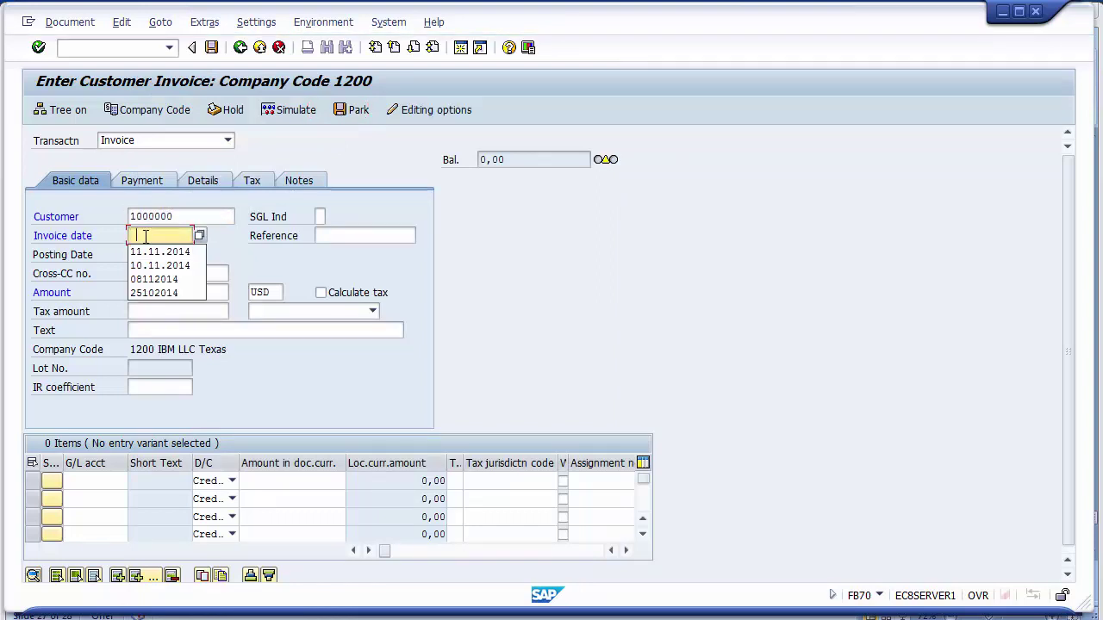
{"action": "key", "text": "Down"}
{"action": "key", "text": "Down"}
{"action": "key", "text": "Return"}
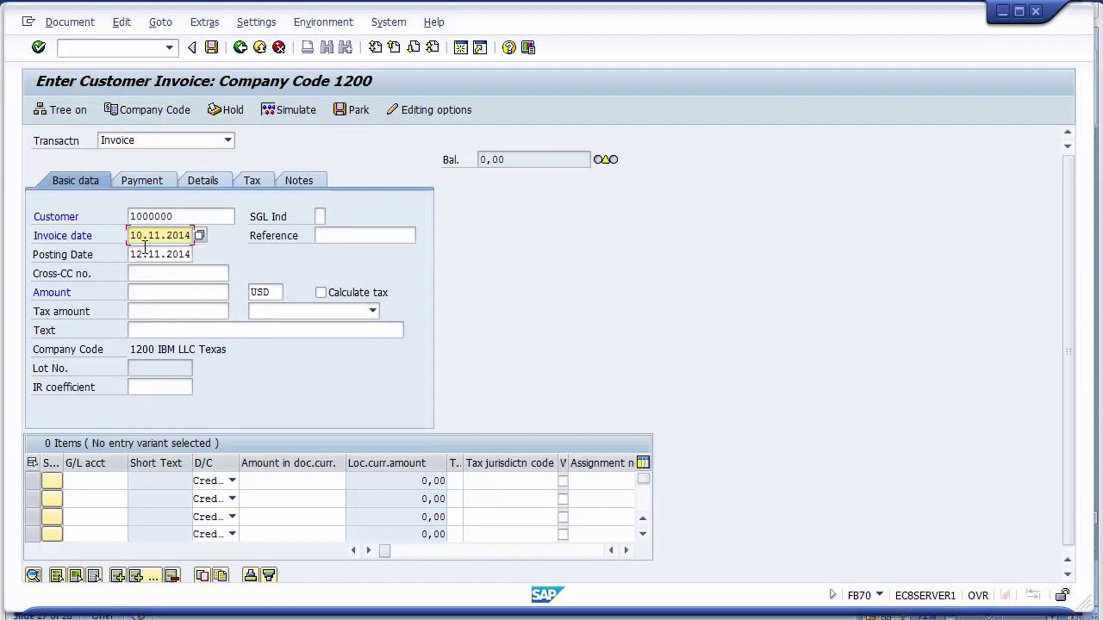
{"action": "left_click", "coordinate": [139, 253]}
{"action": "type", "text": "0"}
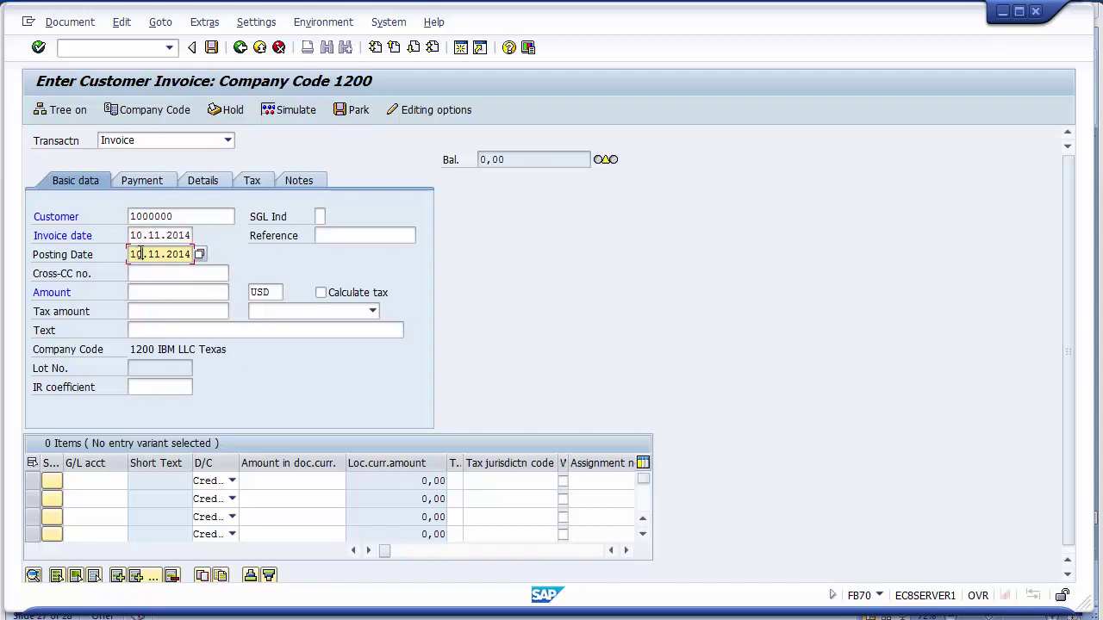
{"action": "left_click", "coordinate": [152, 293]}
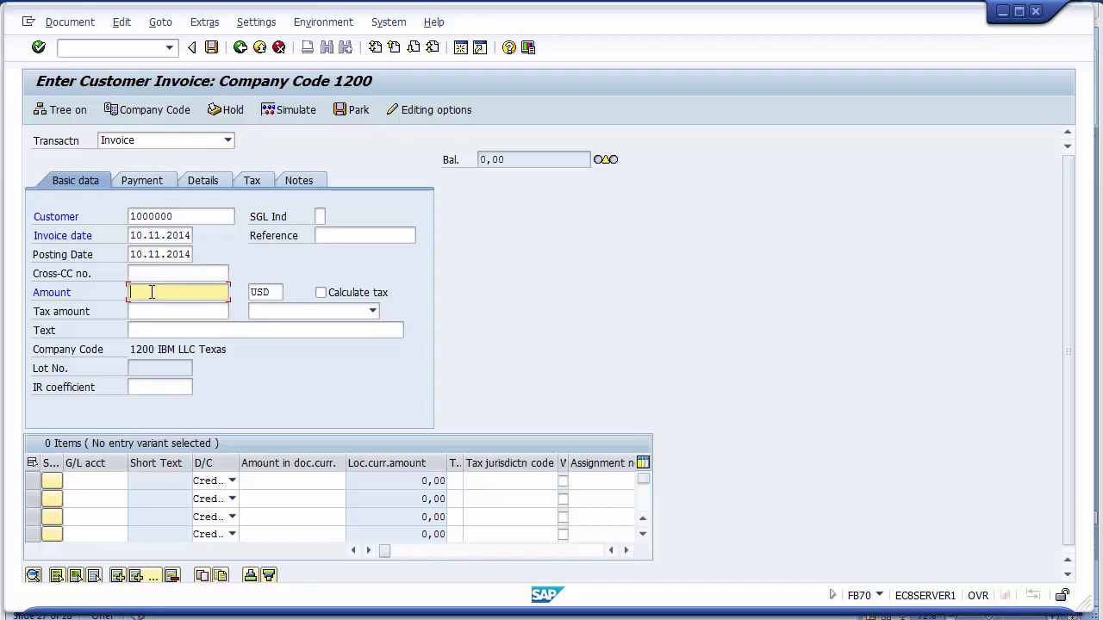
{"action": "type", "text": "3000"}
{"action": "left_click", "coordinate": [326, 235]}
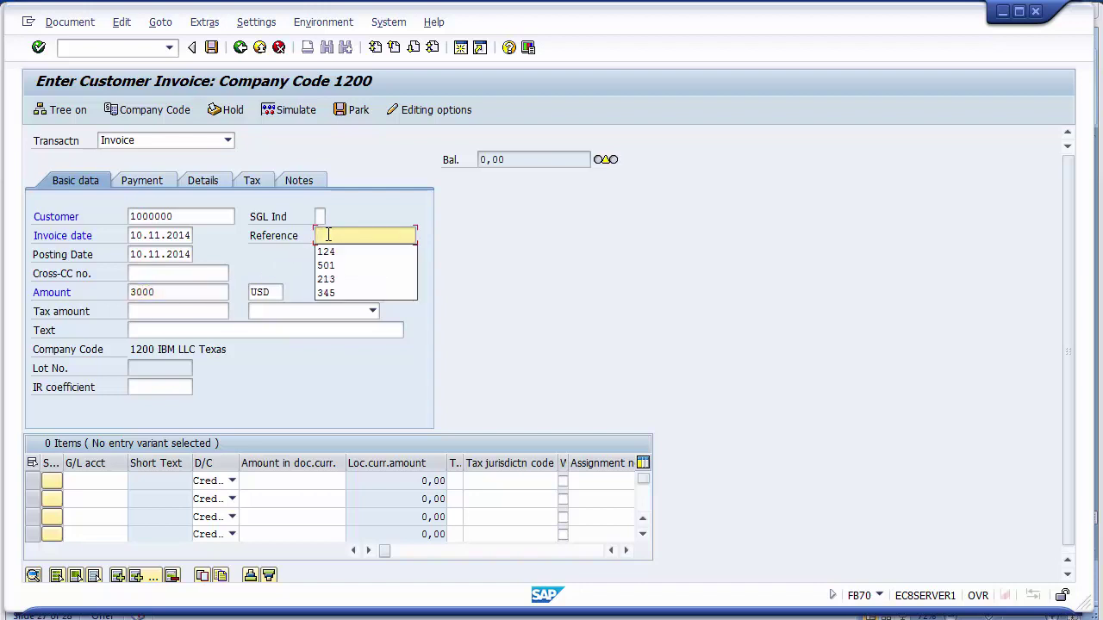
{"action": "type", "text": "546"}
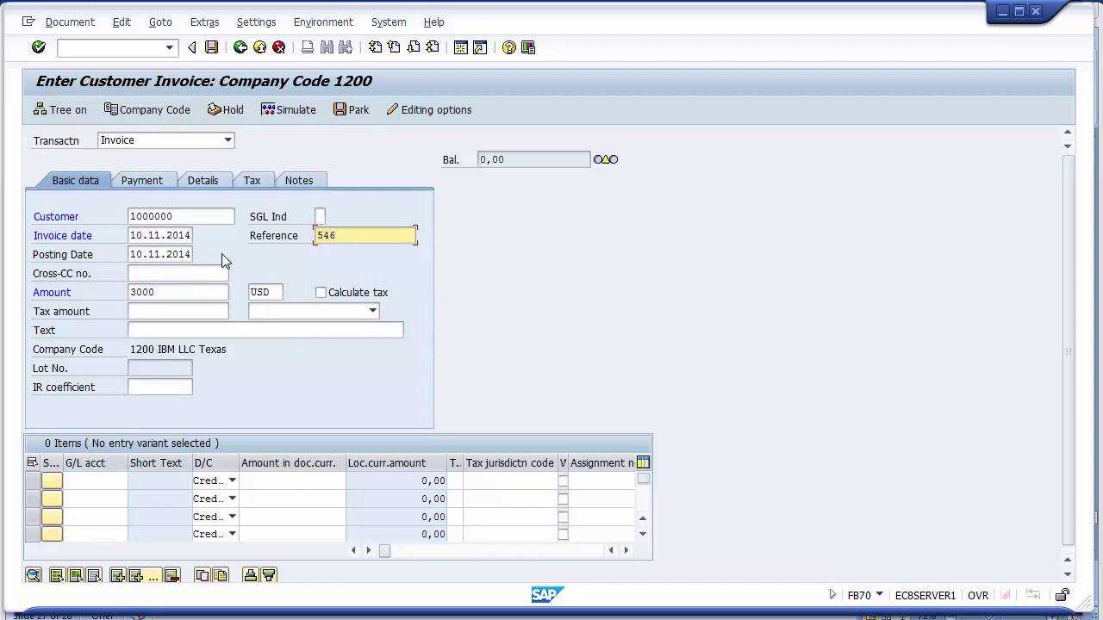
{"action": "left_click", "coordinate": [147, 330]}
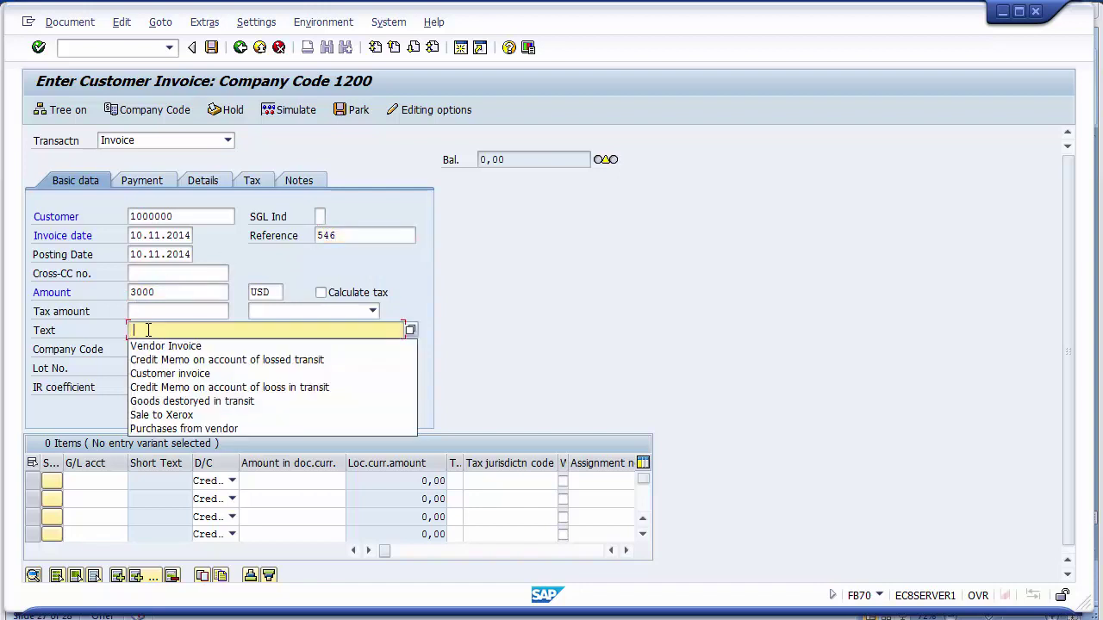
{"action": "key", "text": "Down"}
{"action": "key", "text": "Down"}
{"action": "key", "text": "Return"}
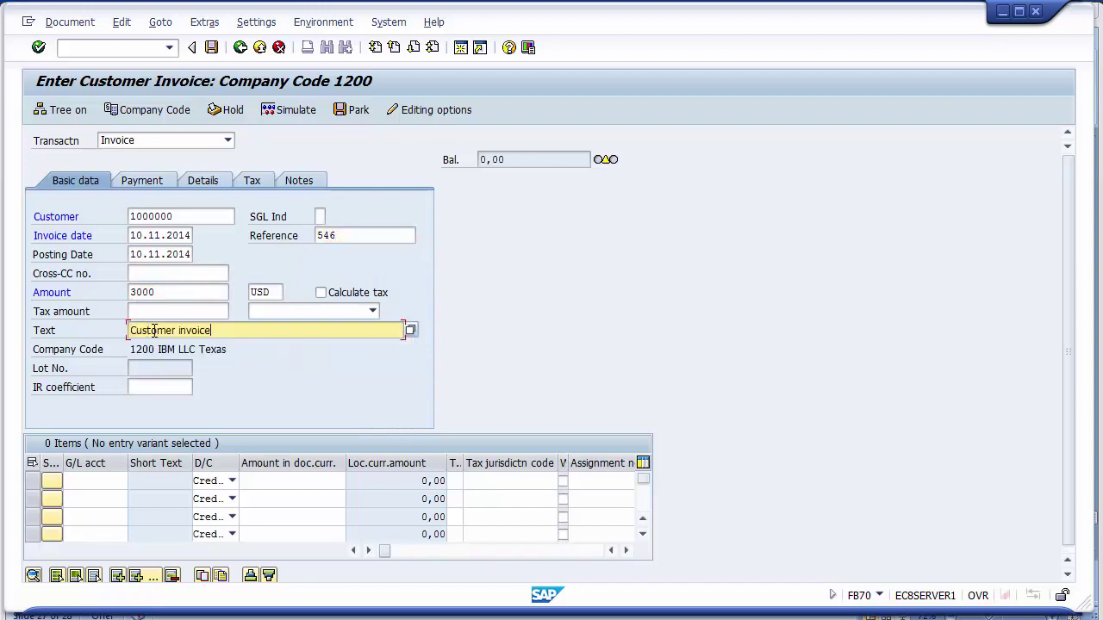
Add the first line on G/L 300000 Sales Account for 3000
{"action": "left_click", "coordinate": [77, 480]}
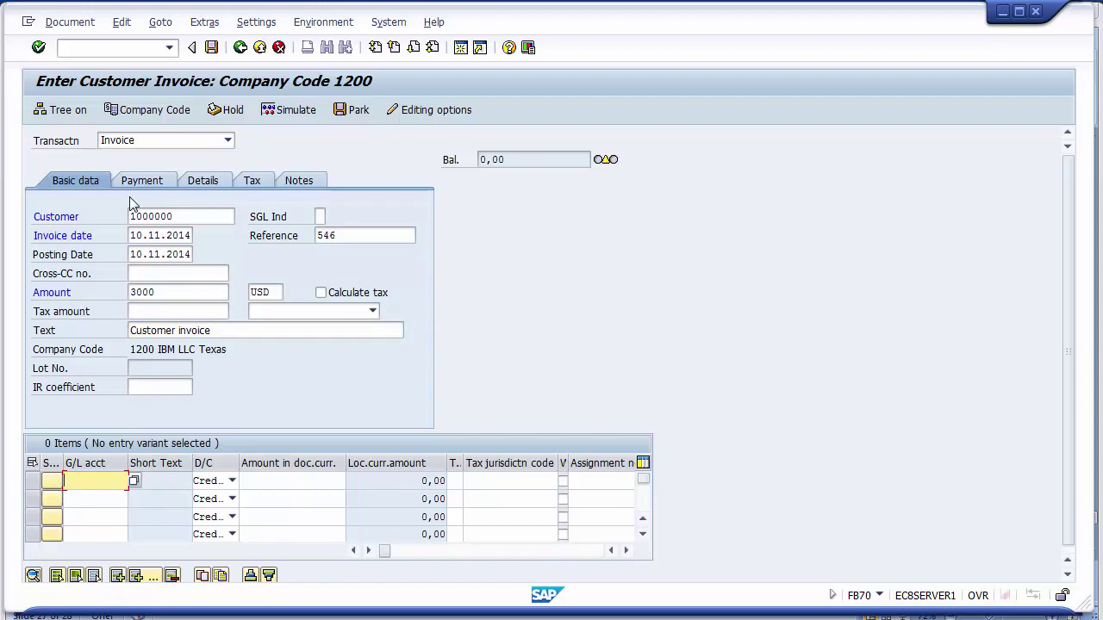
{"action": "left_click", "coordinate": [135, 481]}
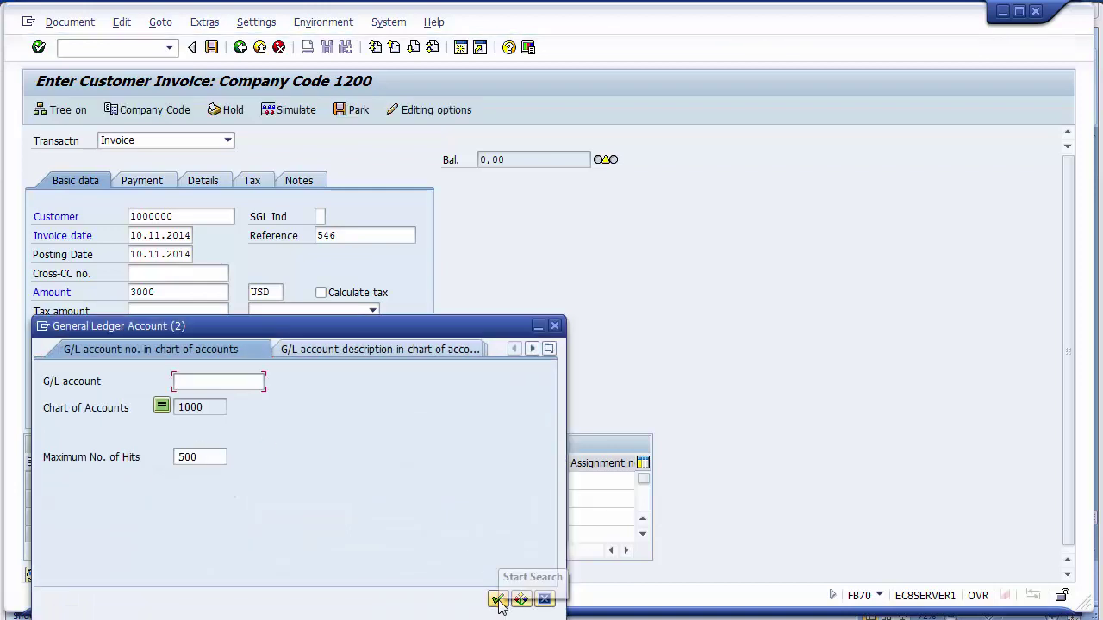
{"action": "left_click", "coordinate": [498, 600]}
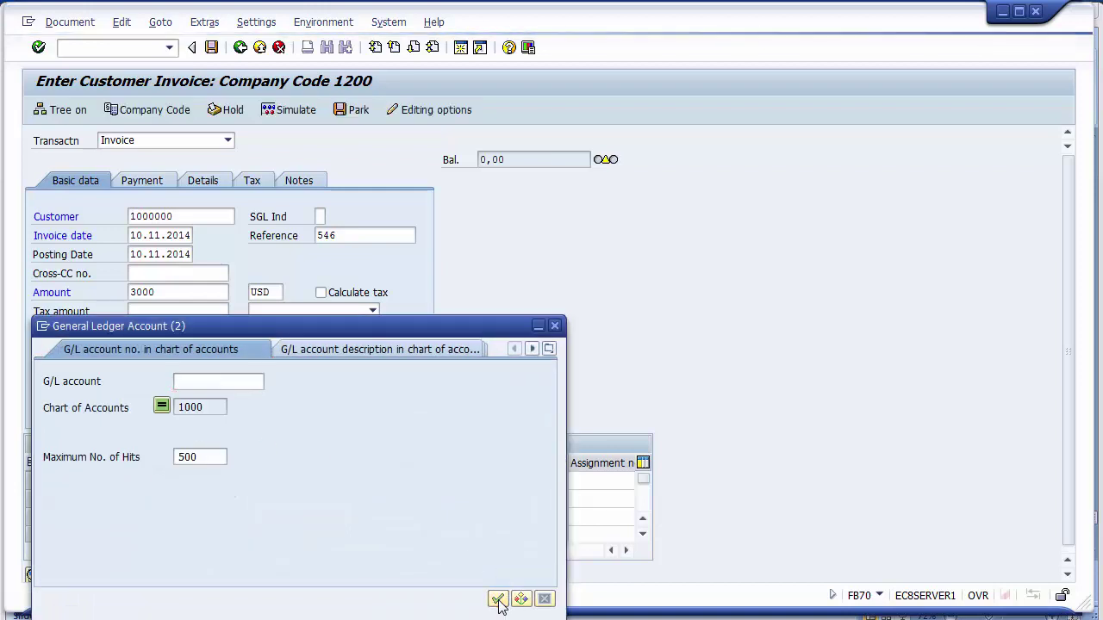
{"action": "left_click", "coordinate": [498, 599]}
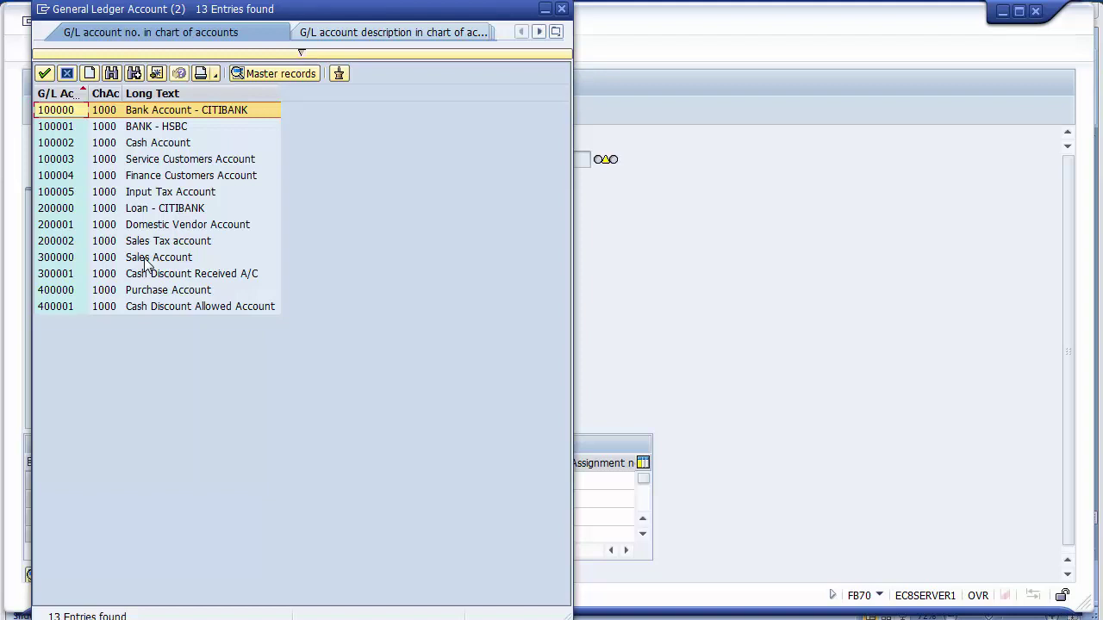
{"action": "double_click", "coordinate": [146, 258]}
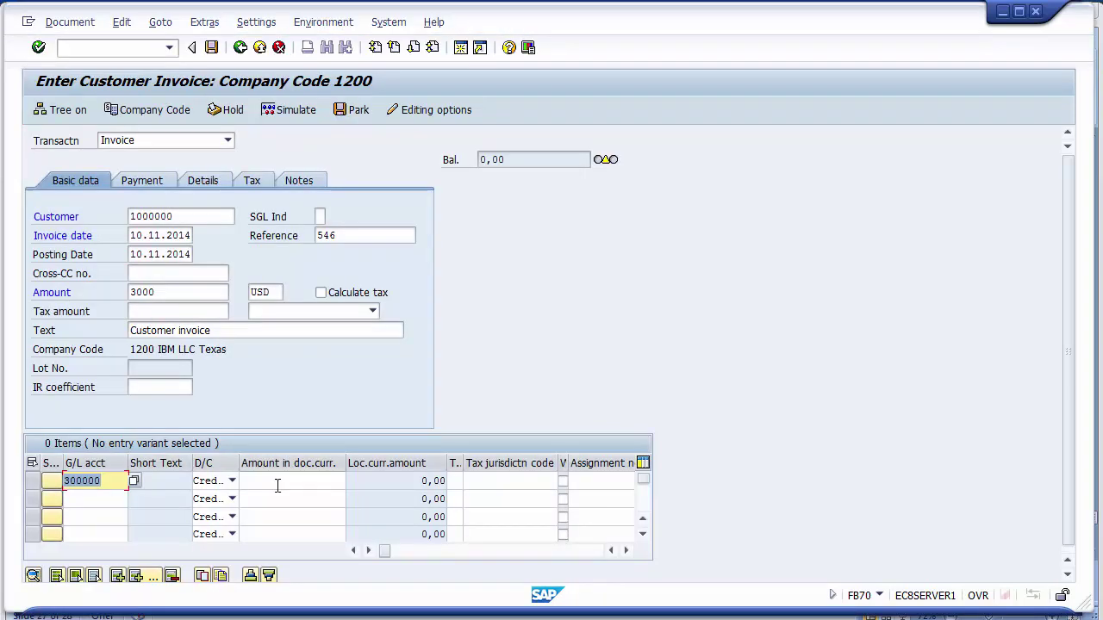
{"action": "left_click", "coordinate": [278, 485]}
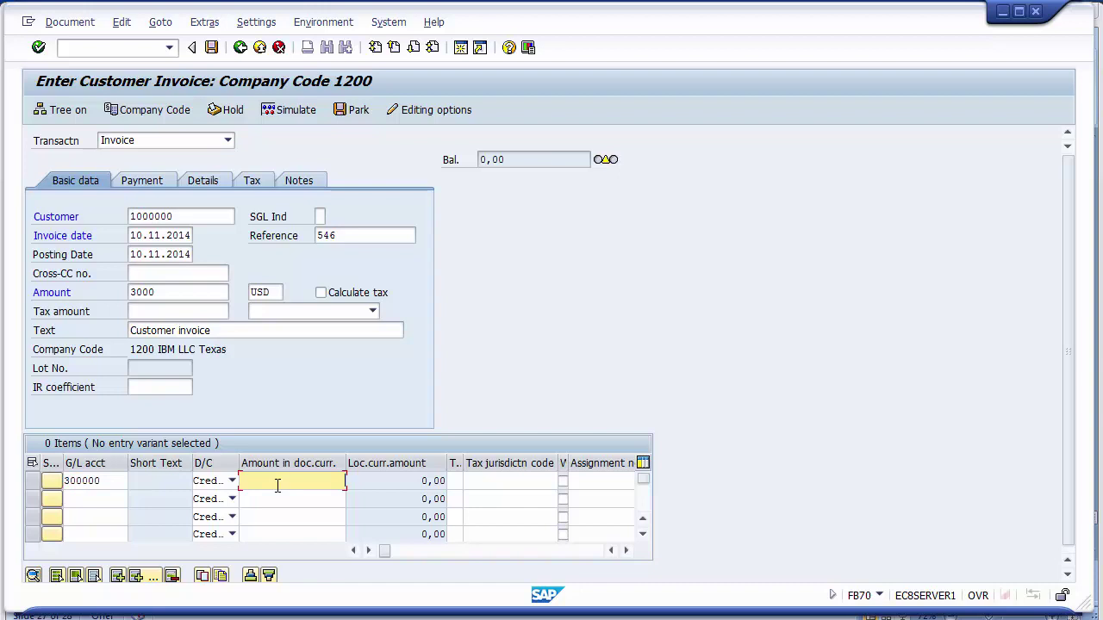
{"action": "type", "text": "3000"}
{"action": "left_click", "coordinate": [429, 480]}
{"action": "key", "text": "Tab"}
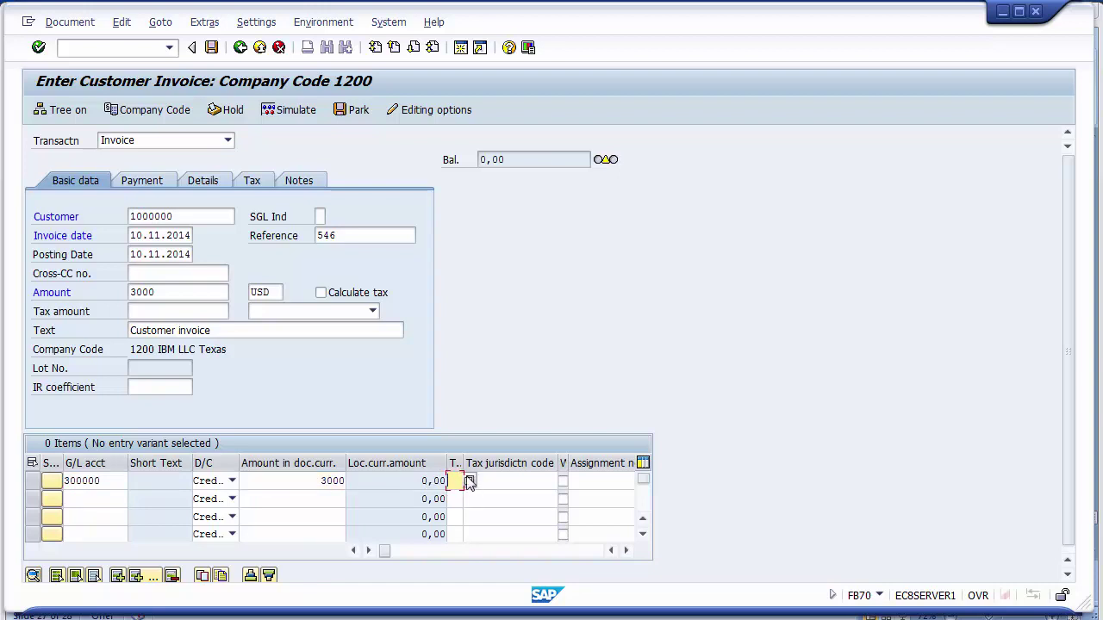
Widen the tax code column and bring up the tax code list for the line
{"action": "left_click_drag", "start_coordinate": [459, 464], "coordinate": [481, 463]}
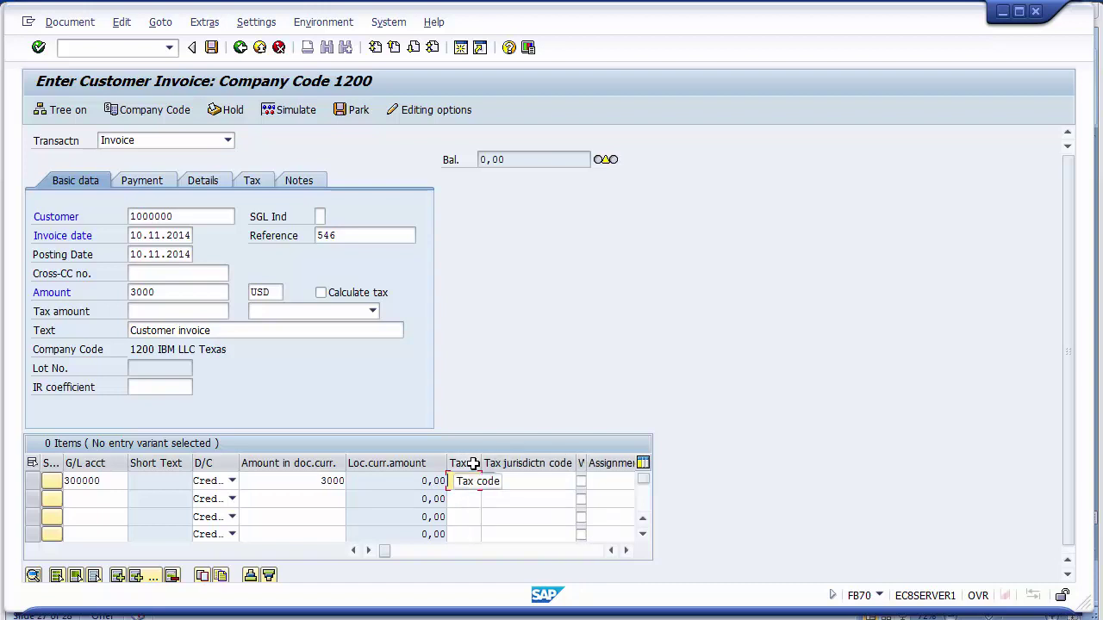
{"action": "left_click", "coordinate": [483, 482]}
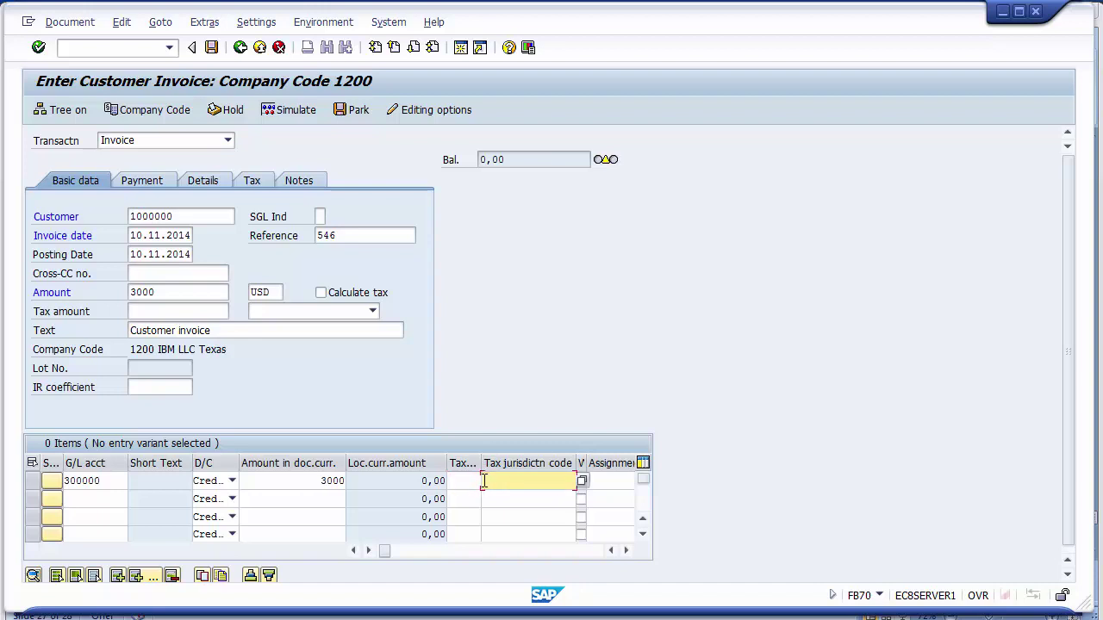
{"action": "left_click", "coordinate": [471, 481]}
{"action": "key", "text": "Return"}
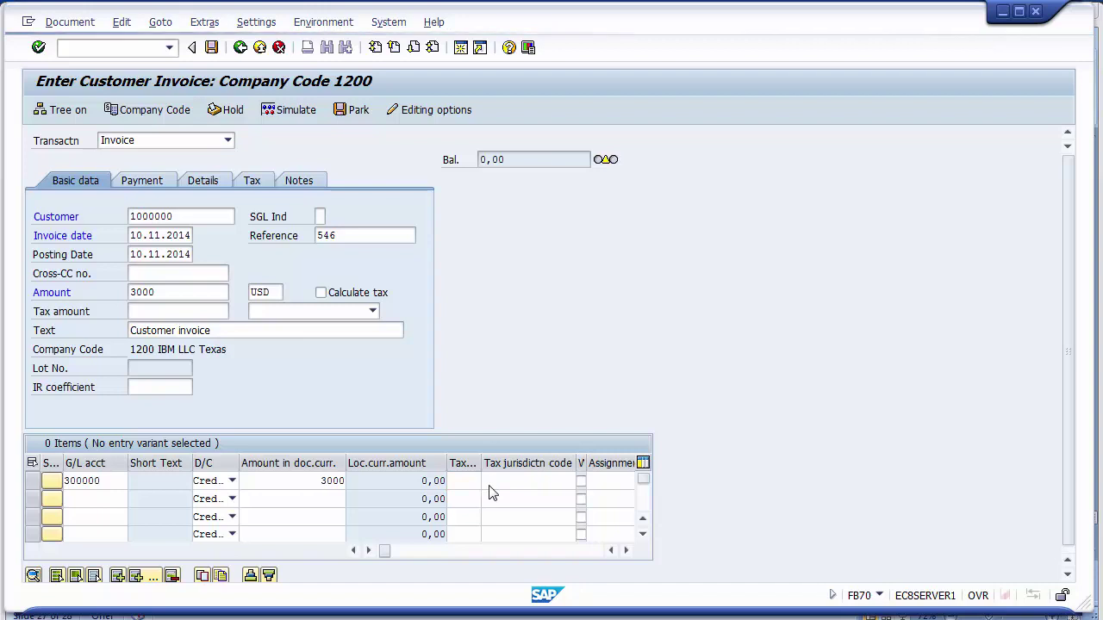
{"action": "key", "text": "F4"}
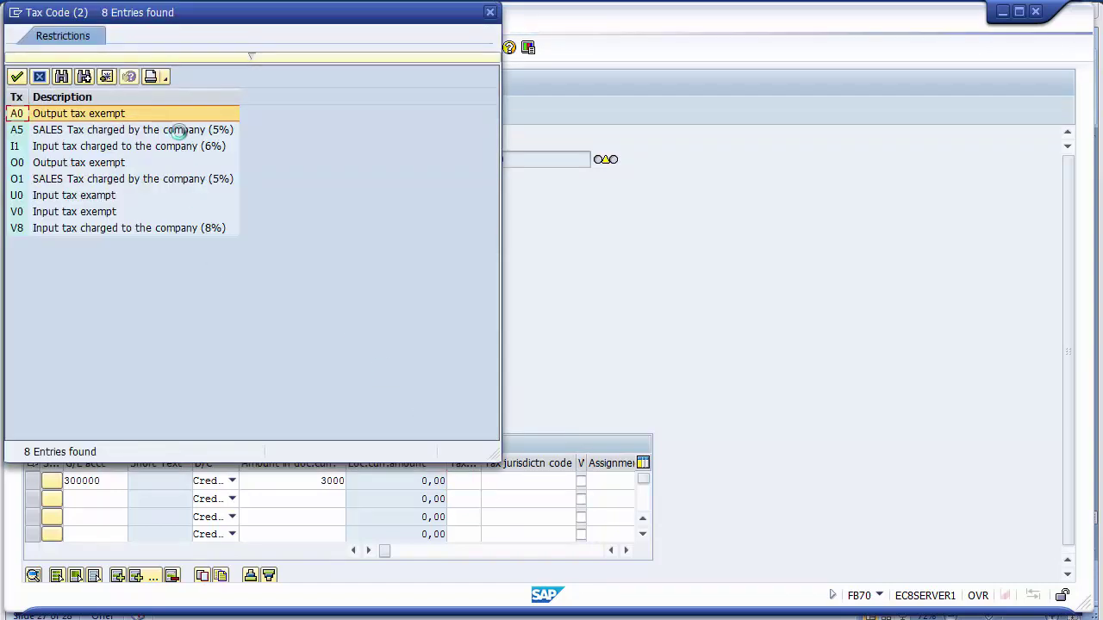
Give the sales account line tax code A5 and tax jurisdiction TXUSAAUST (Austin, Texas)
{"action": "left_click", "coordinate": [17, 131]}
{"action": "double_click", "coordinate": [77, 131]}
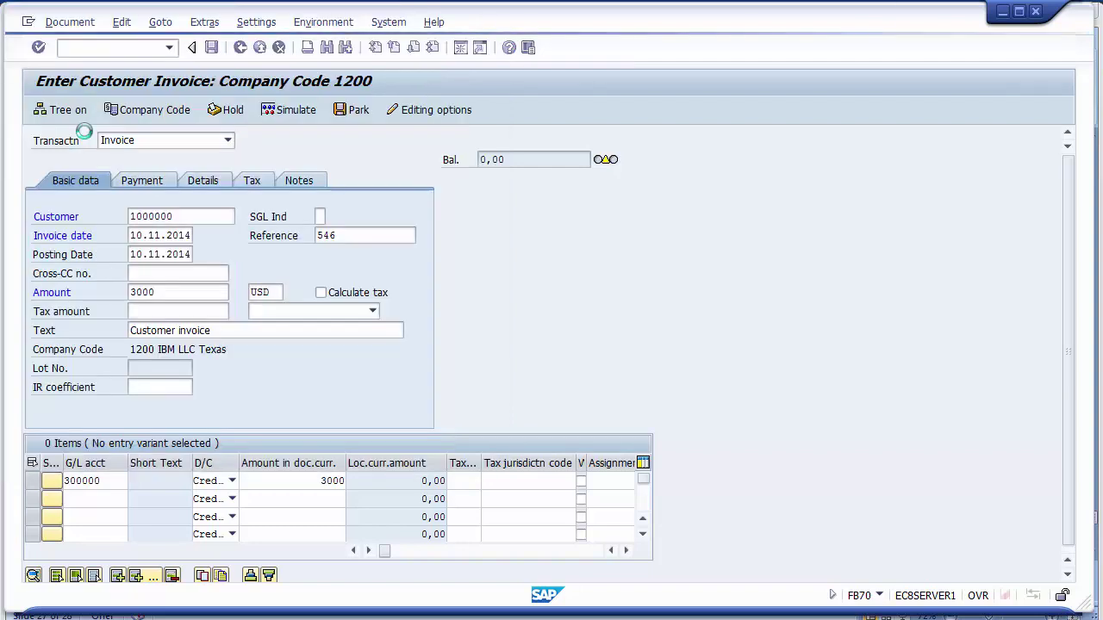
{"action": "left_click", "coordinate": [516, 480]}
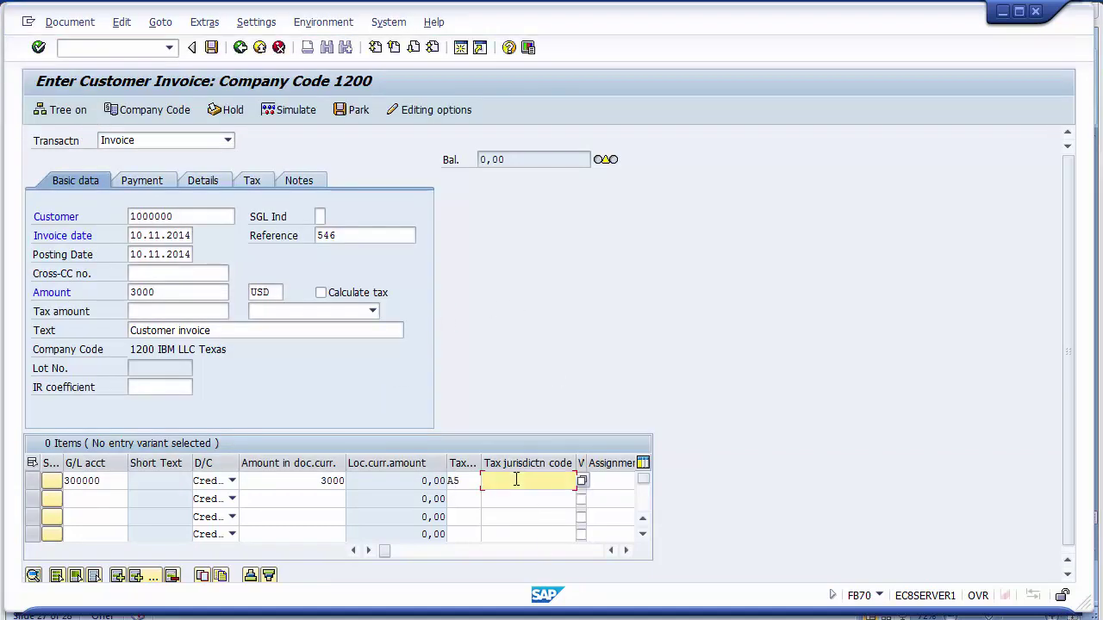
{"action": "left_click", "coordinate": [583, 484]}
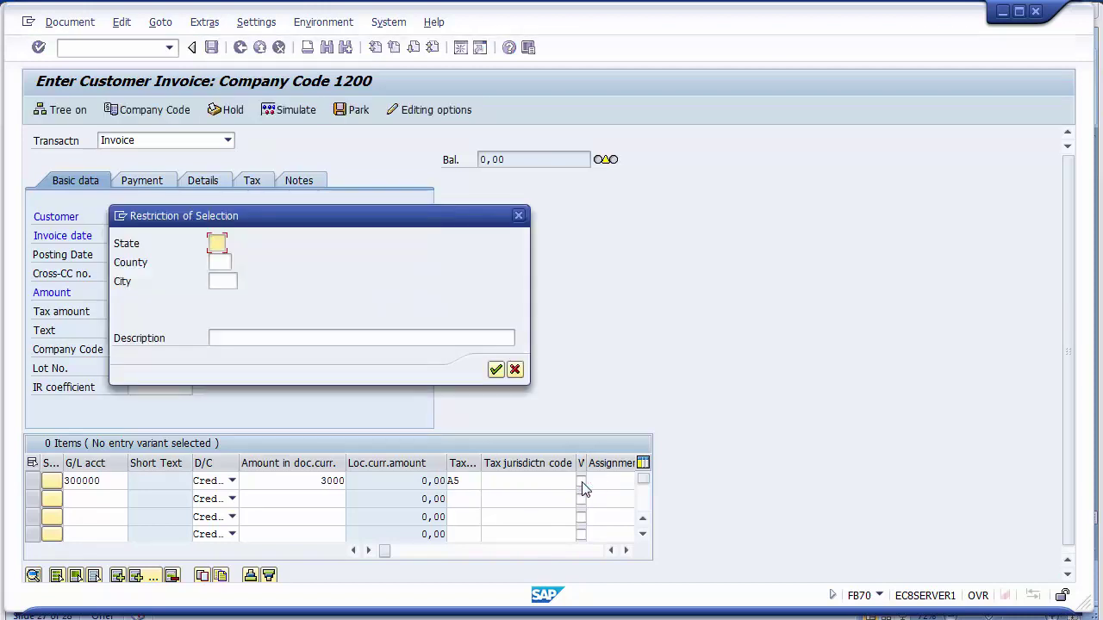
{"action": "type", "text": "tx"}
{"action": "key", "text": "Return"}
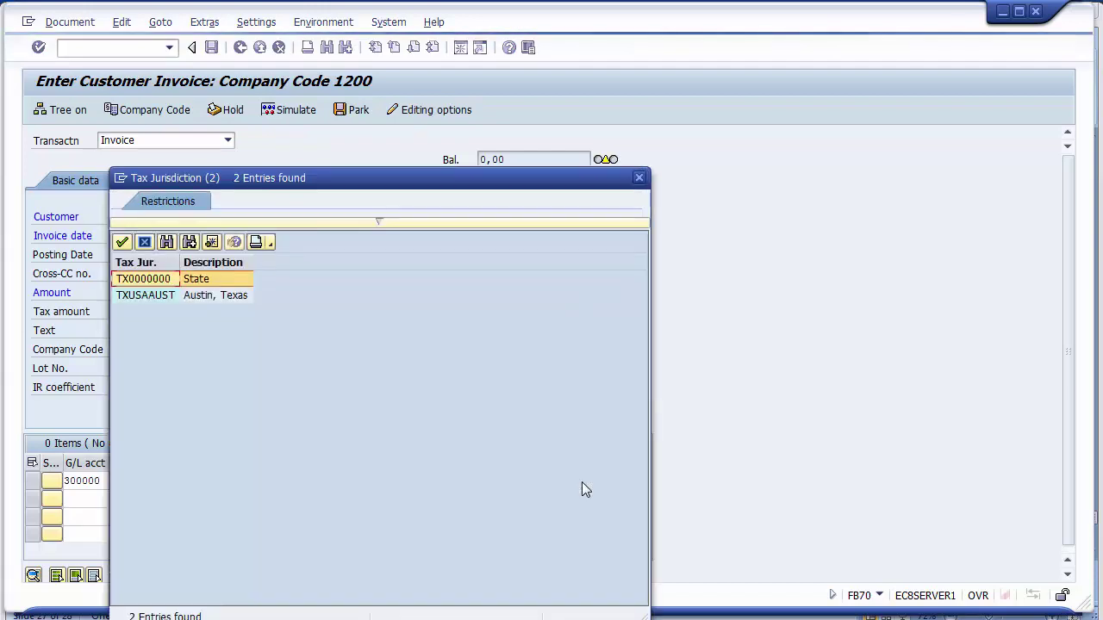
{"action": "key", "text": "Down"}
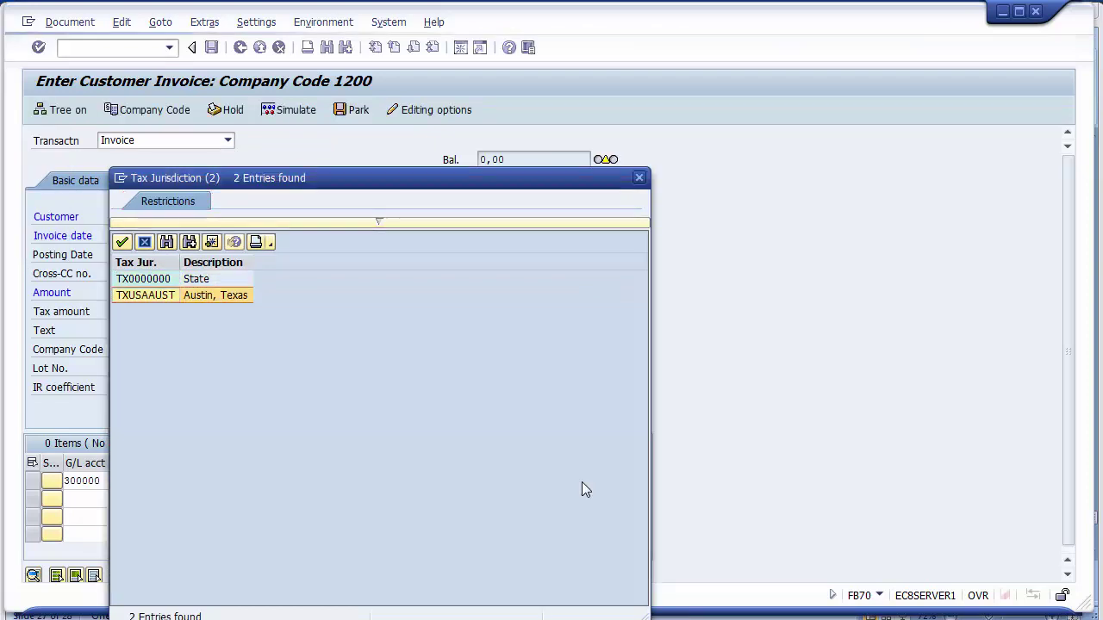
{"action": "key", "text": "Return"}
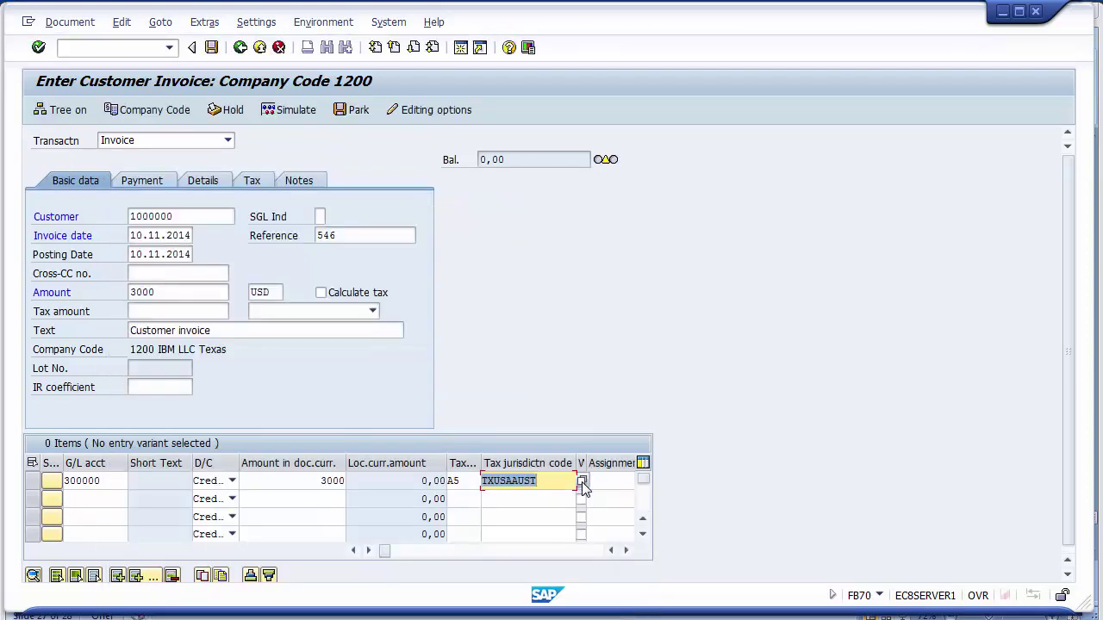
Enter business area 1210 on the line and accept it
{"action": "key", "text": "Tab"}
{"action": "key", "text": "Tab"}
{"action": "key", "text": "Tab"}
{"action": "key", "text": "Tab"}
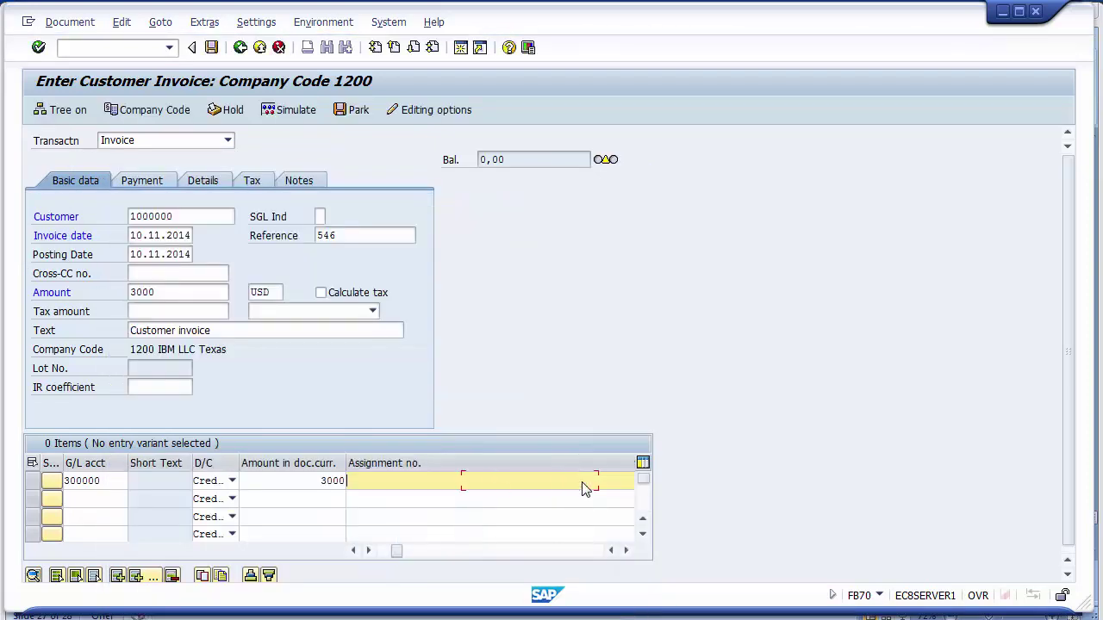
{"action": "key", "text": "Tab"}
{"action": "key", "text": "Tab"}
{"action": "key", "text": "Tab"}
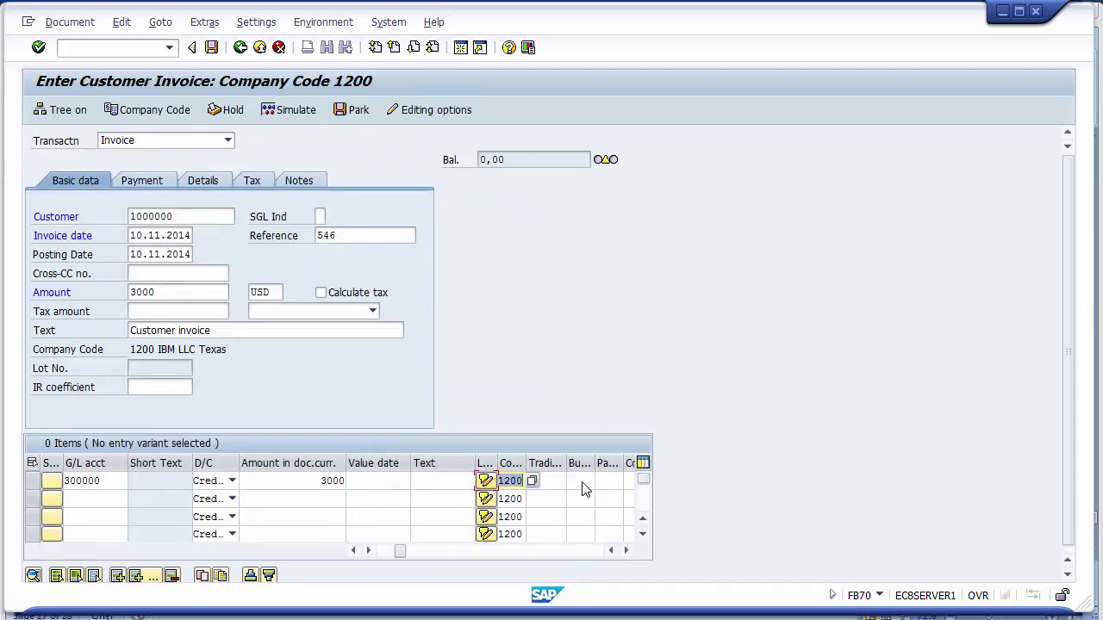
{"action": "key", "text": "Tab"}
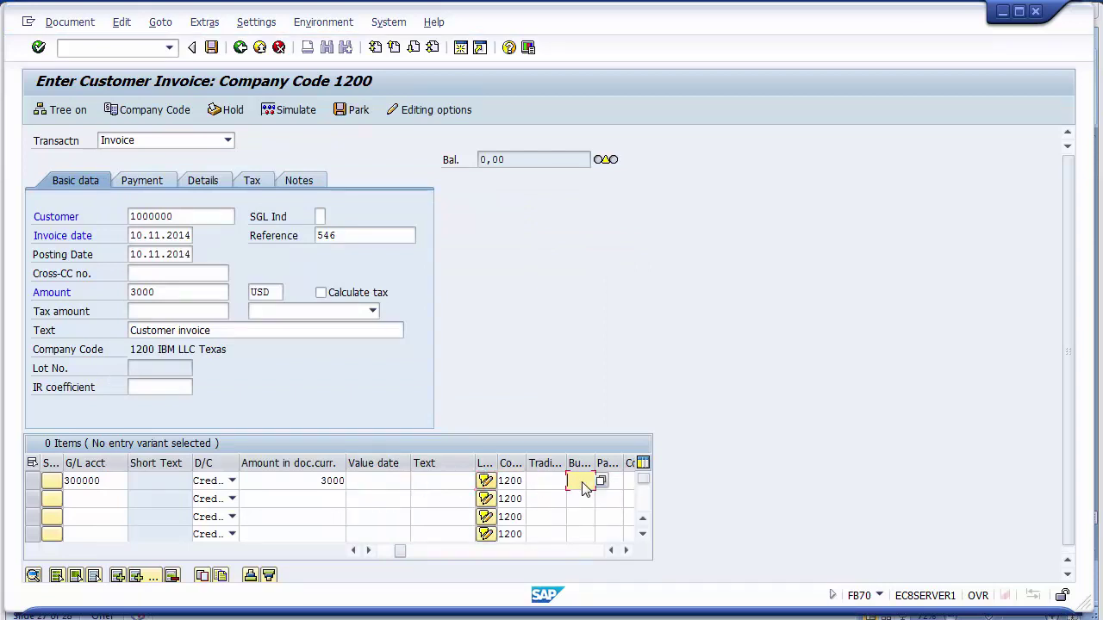
{"action": "type", "text": "1210"}
{"action": "key", "text": "Return"}
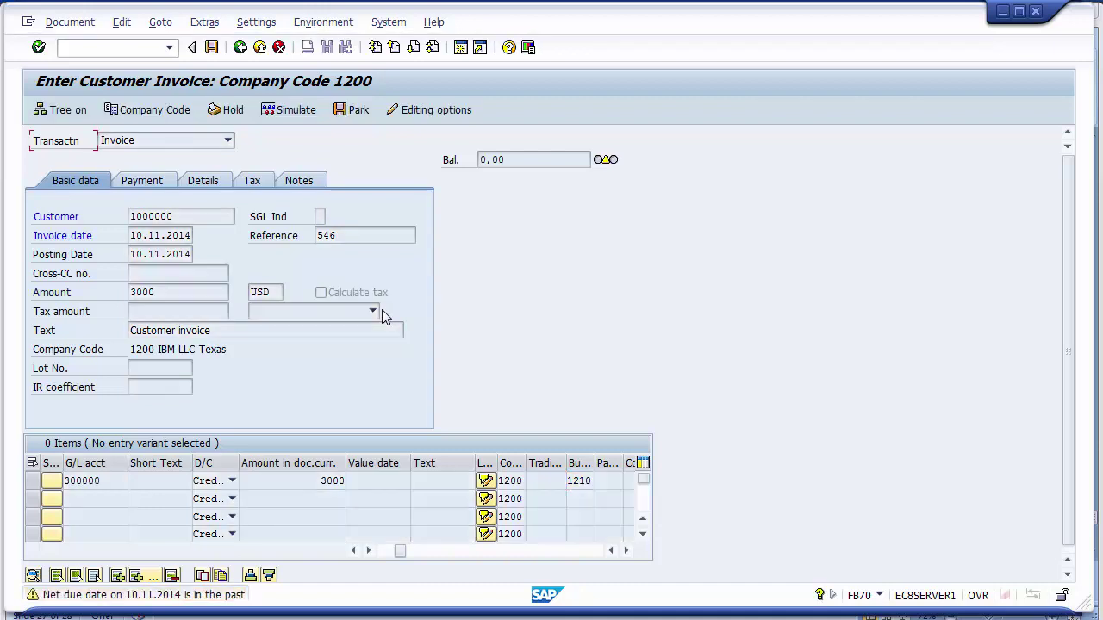
{"action": "key", "text": "Return"}
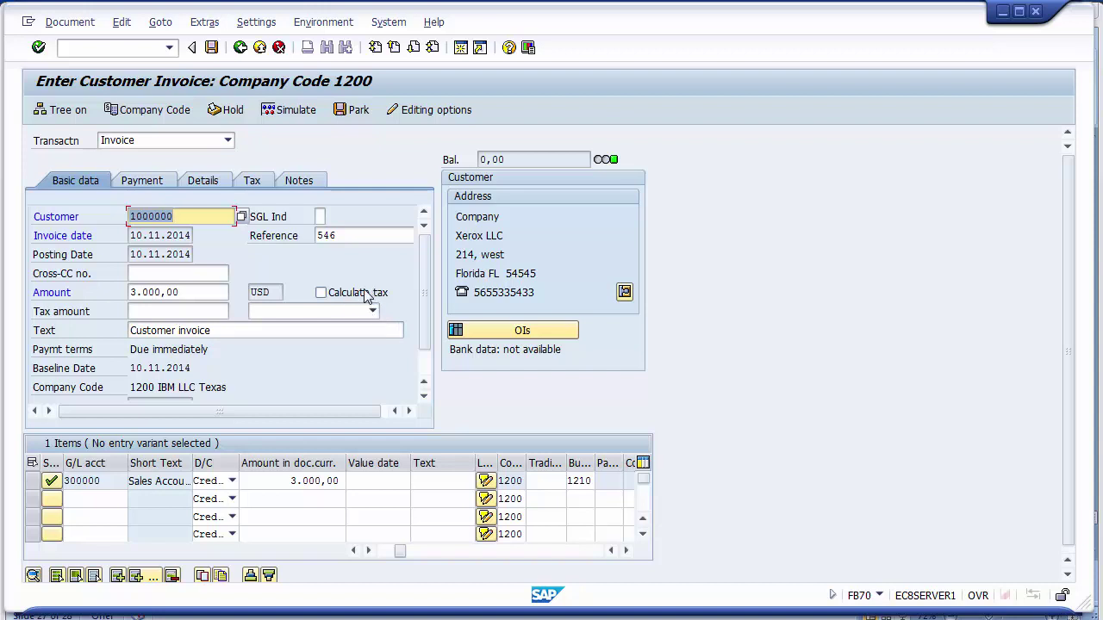
Turn on Calculate tax and enter tax code A5 on the sales line
{"action": "left_click", "coordinate": [365, 295]}
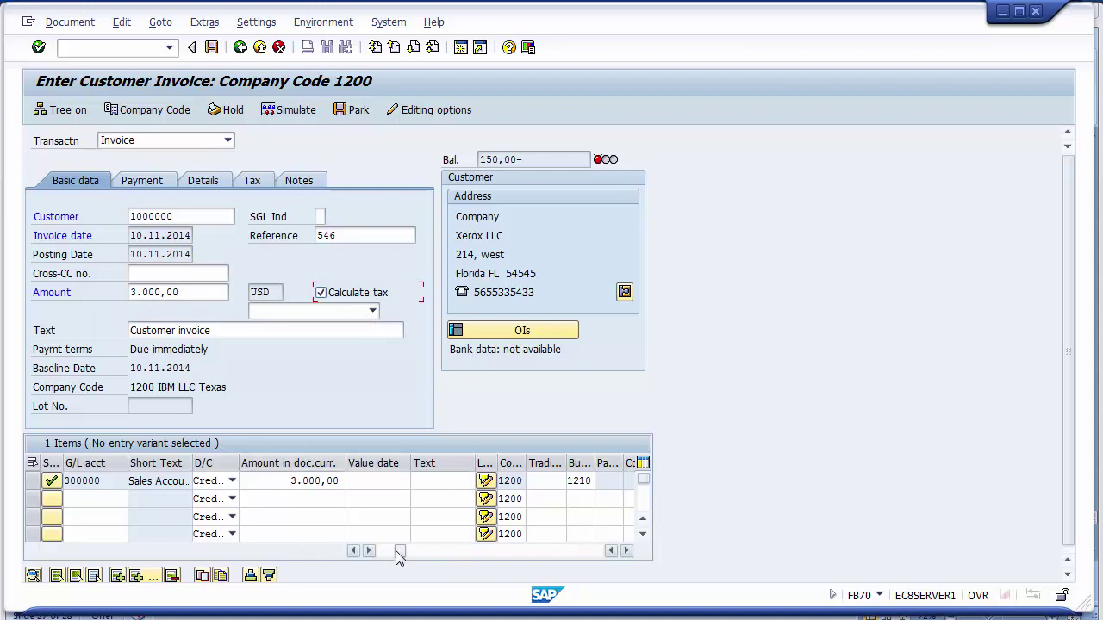
{"action": "left_click_drag", "start_coordinate": [395, 553], "coordinate": [369, 552]}
{"action": "left_click", "coordinate": [464, 481]}
{"action": "type", "text": "A5"}
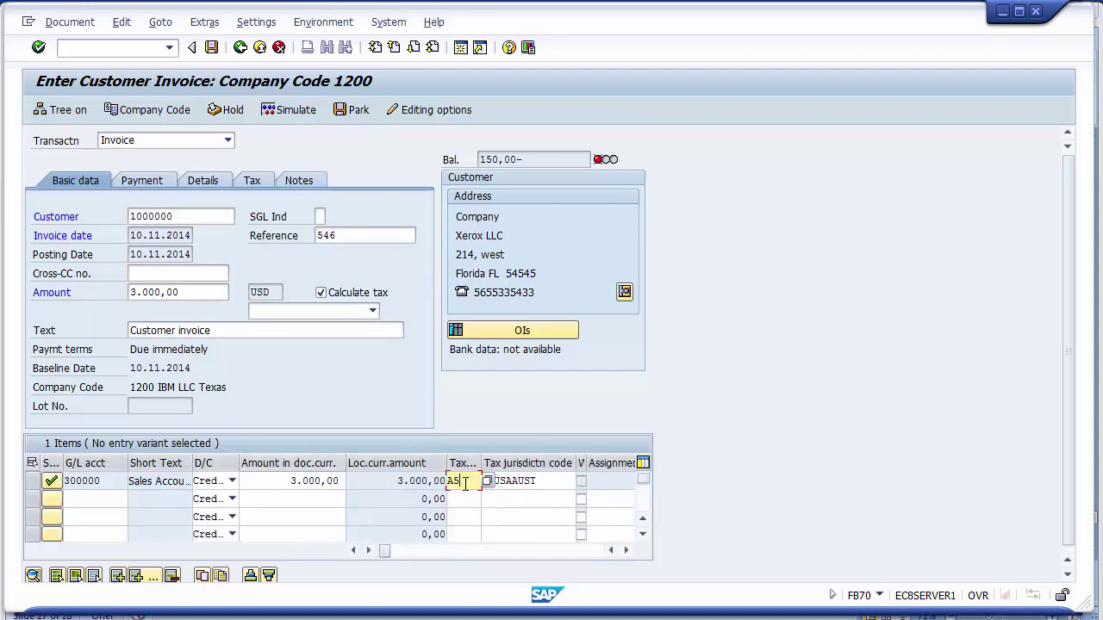
{"action": "left_click", "coordinate": [195, 294]}
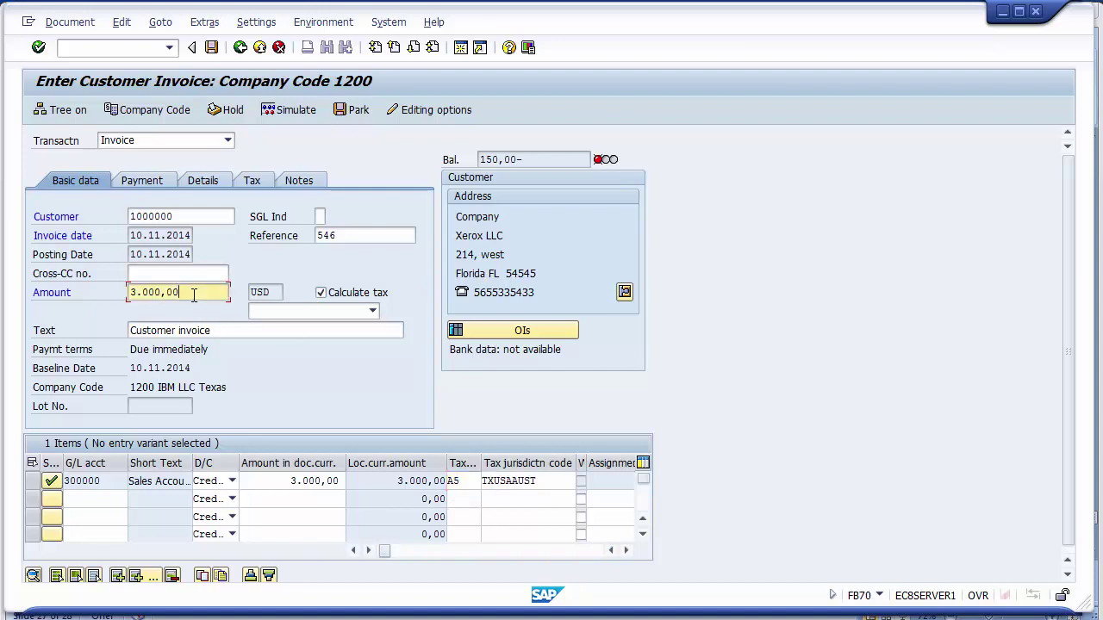
Select the invoice amount and the remaining 150,00- balance to compare them
{"action": "double_click", "coordinate": [140, 292]}
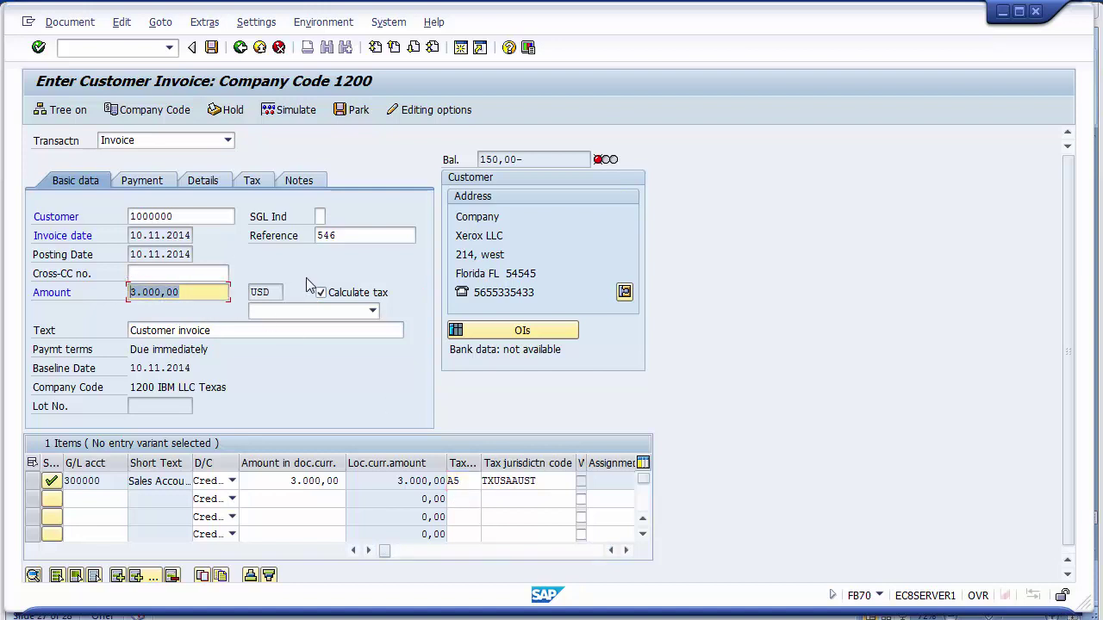
{"action": "left_click", "coordinate": [533, 160]}
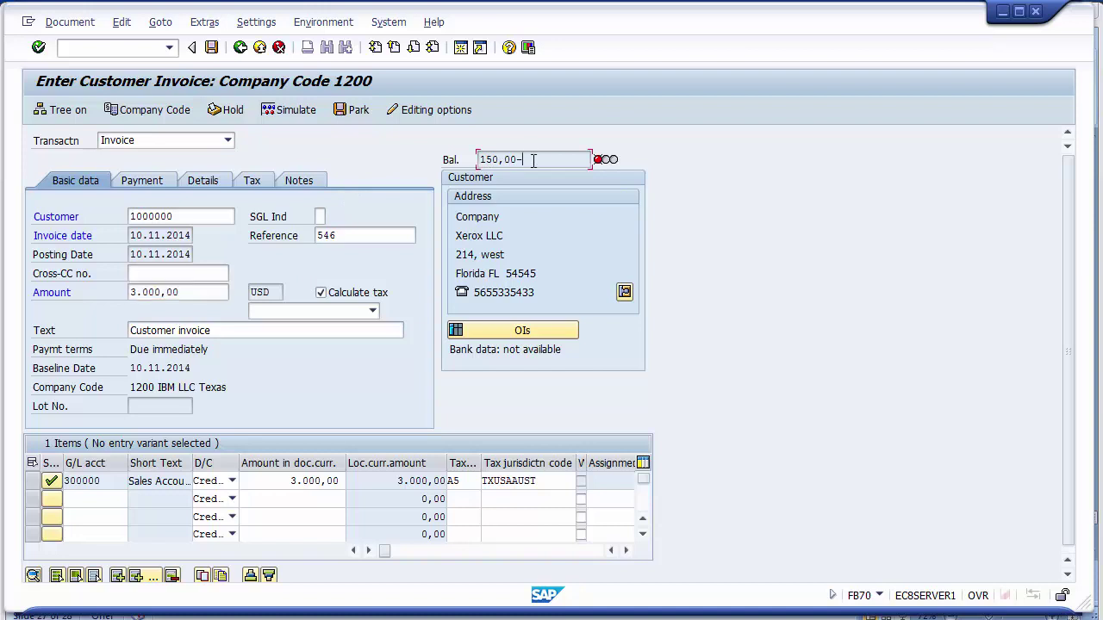
{"action": "left_click_drag", "start_coordinate": [534, 161], "coordinate": [464, 155]}
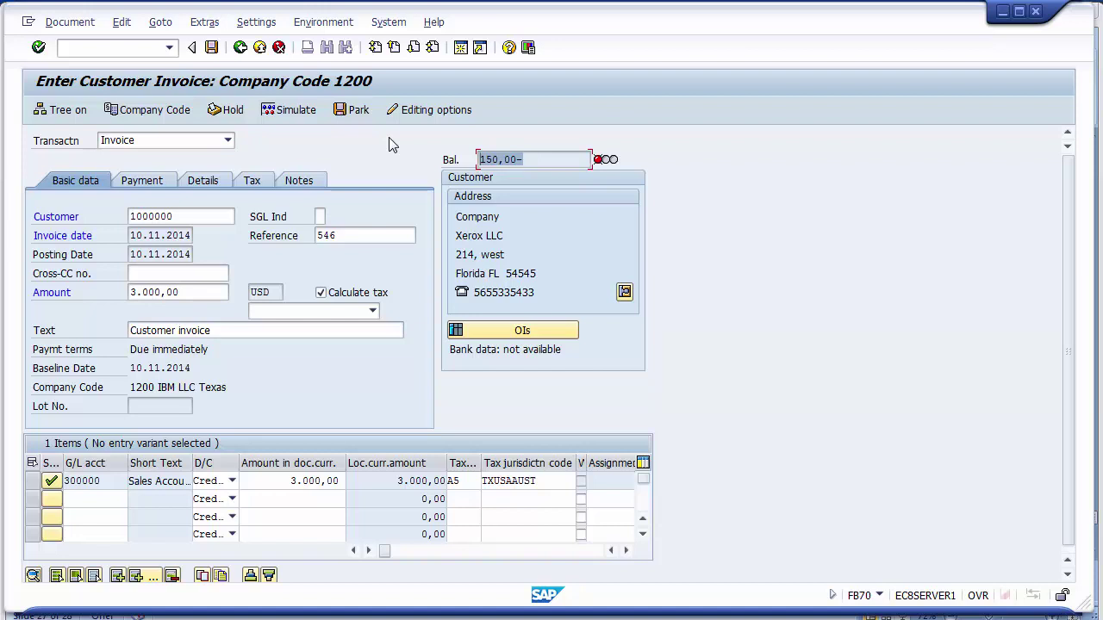
Clear the invoice amount and compare the 3.150,00- balance with the 3.000,00 sales line
{"action": "left_click", "coordinate": [209, 293]}
{"action": "key", "text": "BackSpace"}
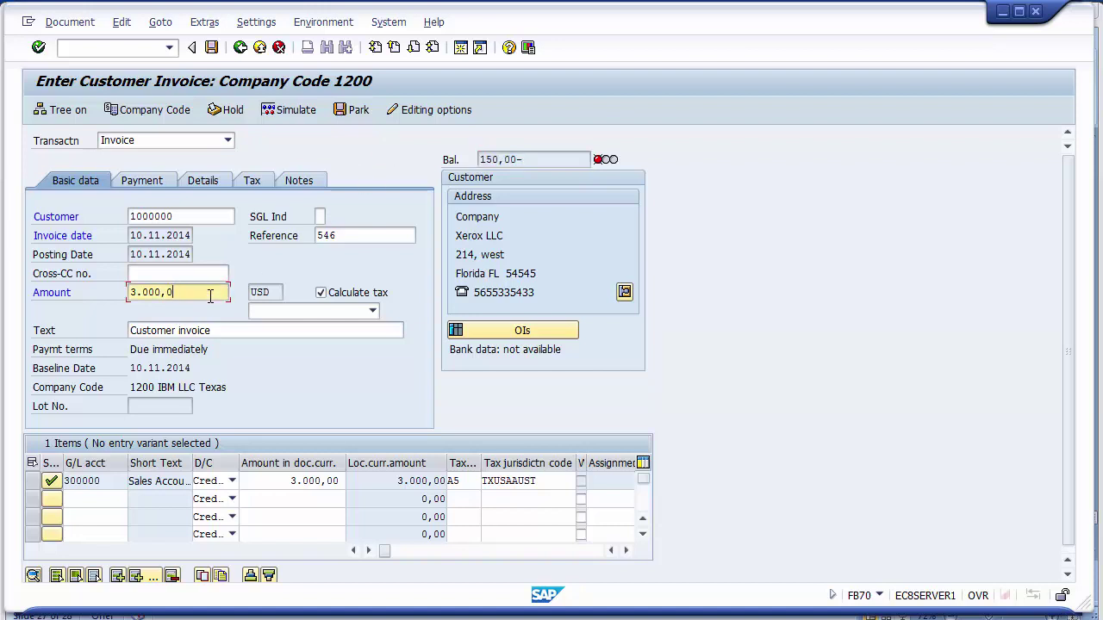
{"action": "key", "text": "BackSpace"}
{"action": "key", "text": "BackSpace"}
{"action": "key", "text": "BackSpace"}
{"action": "key", "text": "BackSpace"}
{"action": "key", "text": "BackSpace"}
{"action": "key", "text": "BackSpace"}
{"action": "key", "text": "BackSpace"}
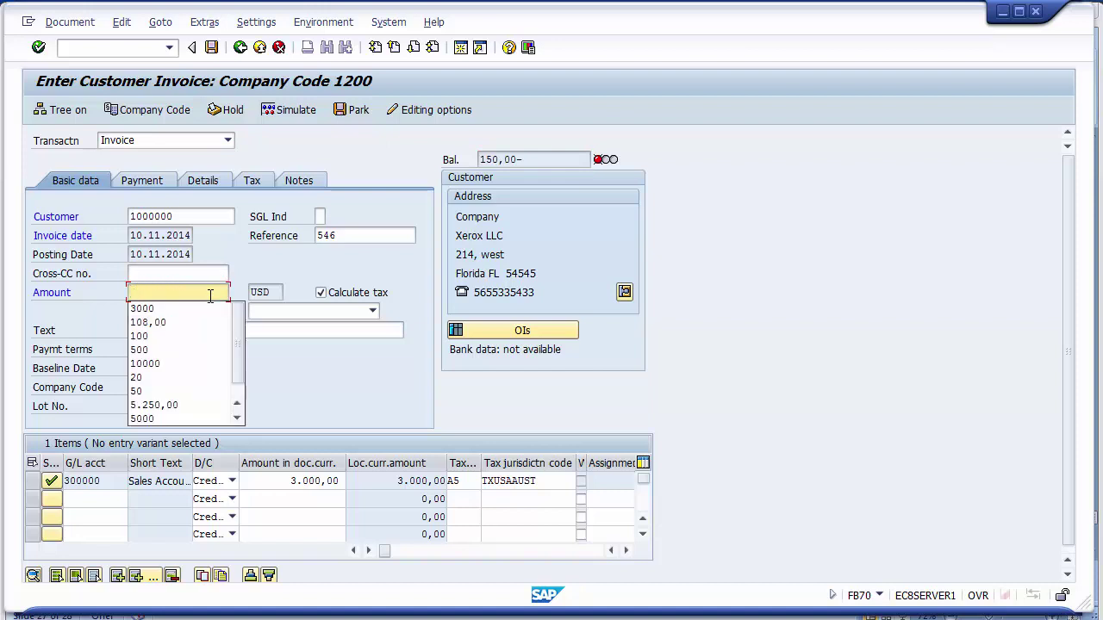
{"action": "key", "text": "Return"}
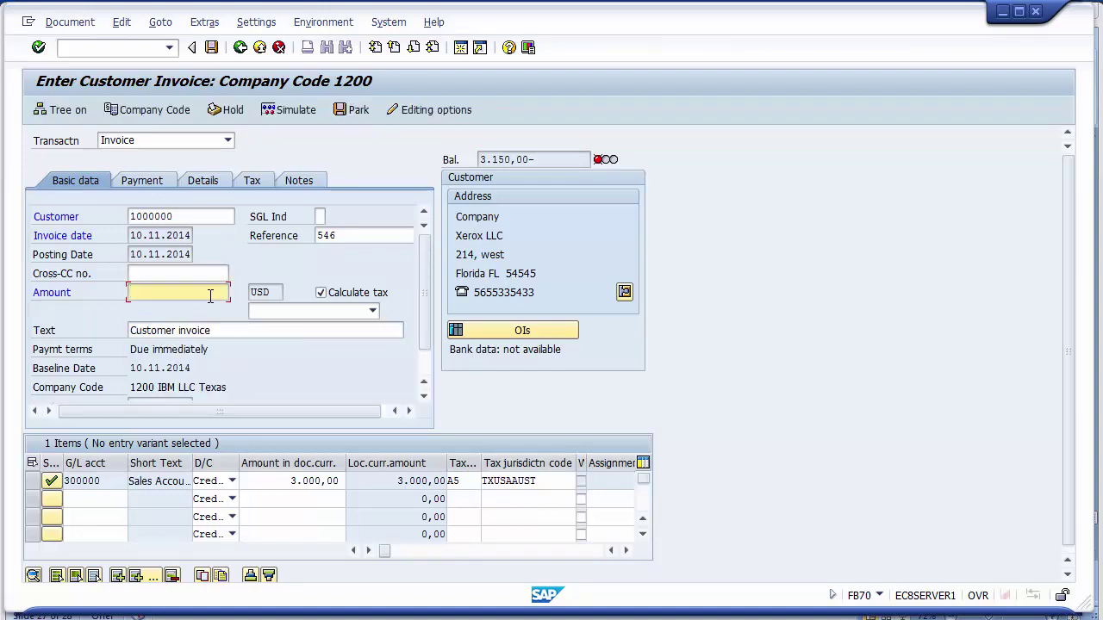
{"action": "left_click", "coordinate": [528, 159]}
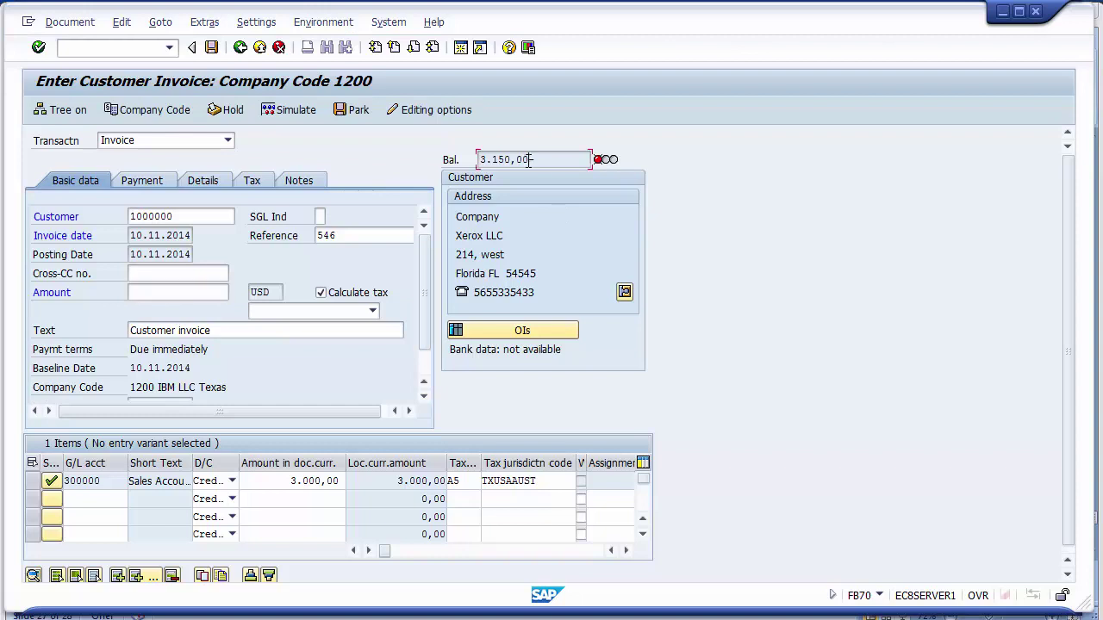
{"action": "left_click_drag", "start_coordinate": [529, 159], "coordinate": [465, 163]}
{"action": "left_click", "coordinate": [284, 480]}
{"action": "left_click_drag", "start_coordinate": [284, 480], "coordinate": [343, 481]}
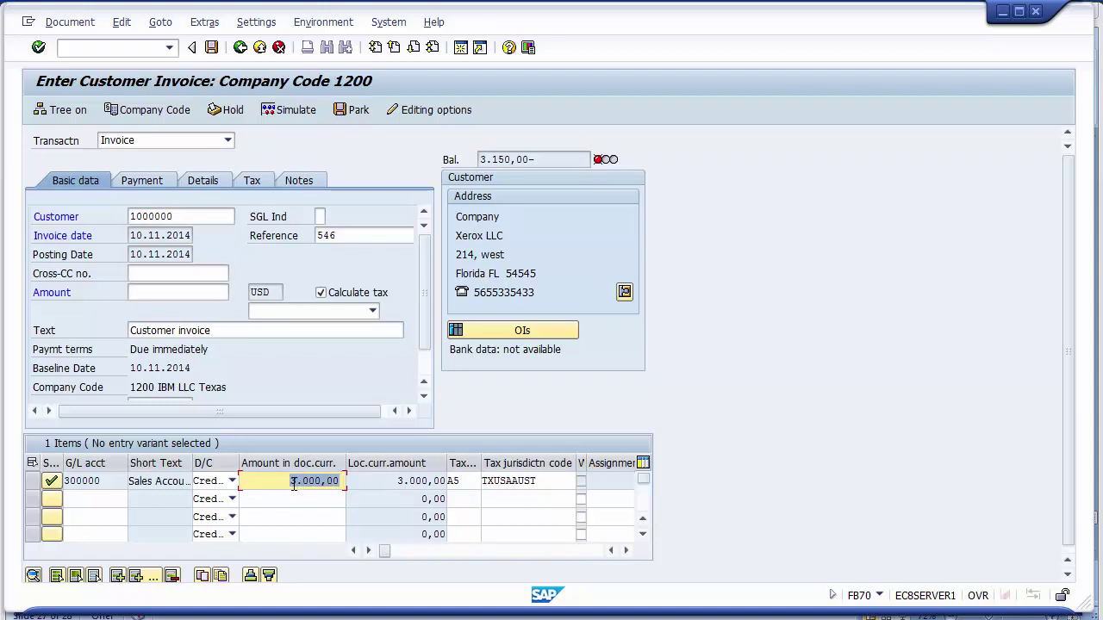
{"action": "left_click_drag", "start_coordinate": [287, 480], "coordinate": [343, 481]}
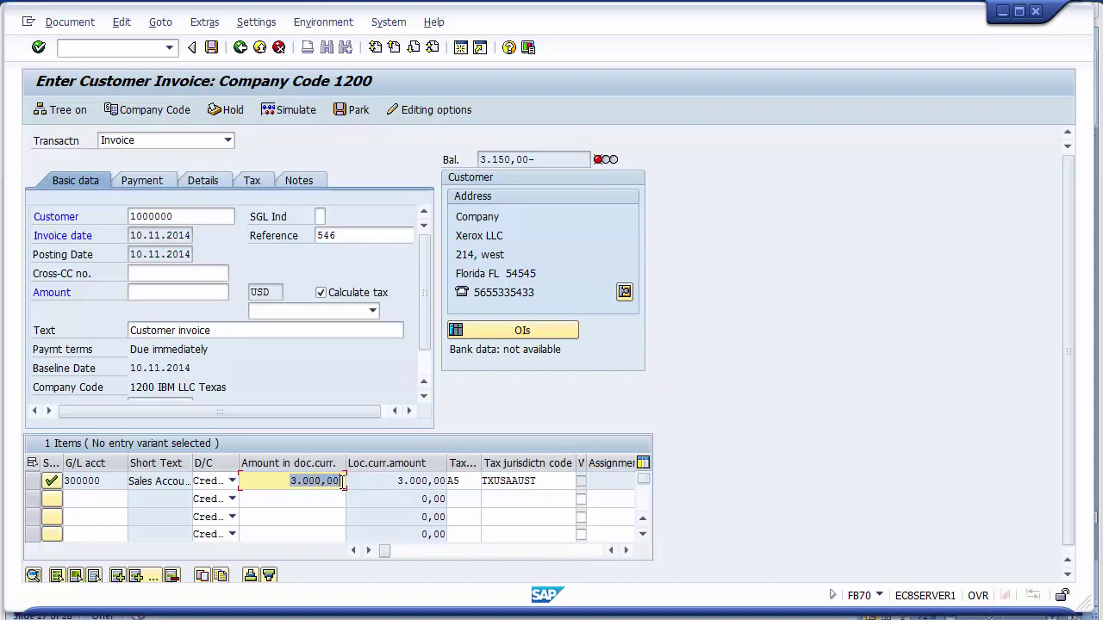
Enter invoice amount 3.150,00 to balance at 0,00, then simulate the posting
{"action": "left_click", "coordinate": [147, 292]}
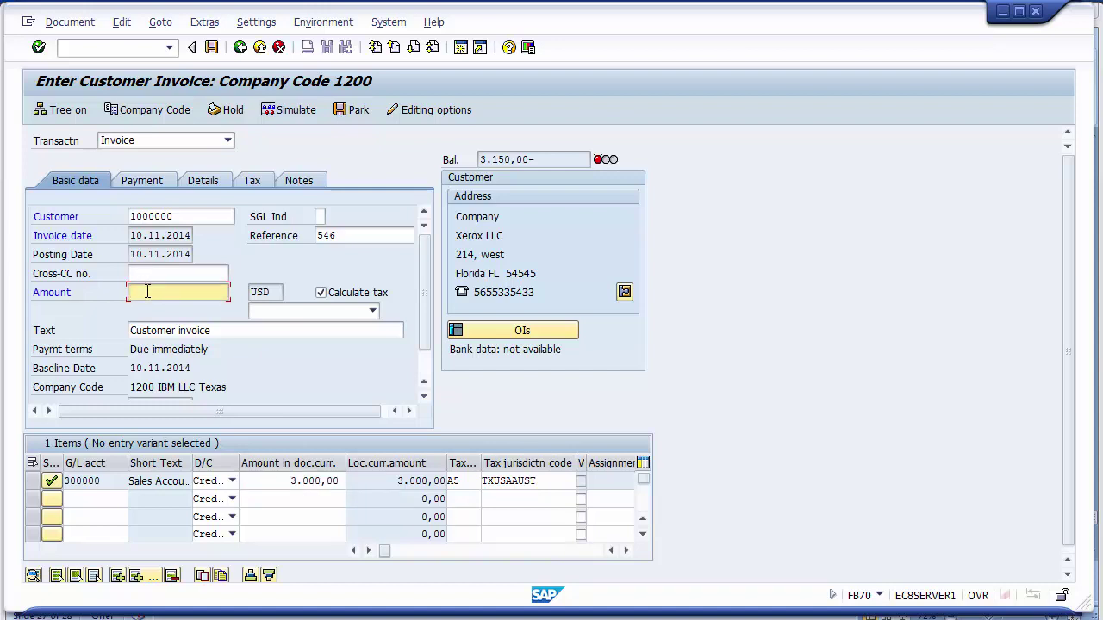
{"action": "type", "text": "3.150,00"}
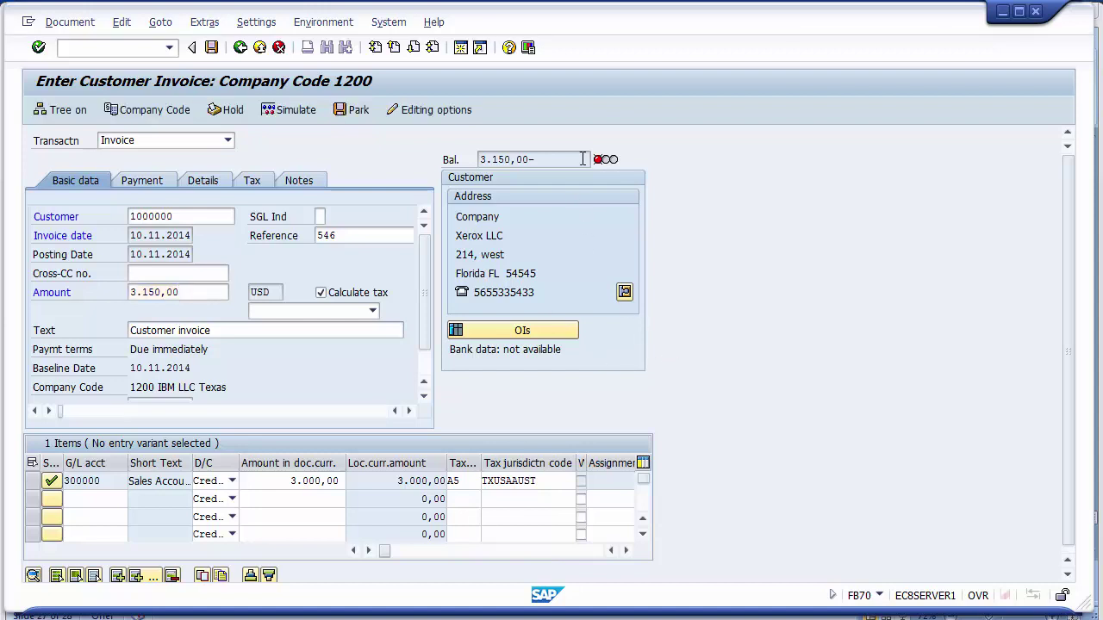
{"action": "key", "text": "Return"}
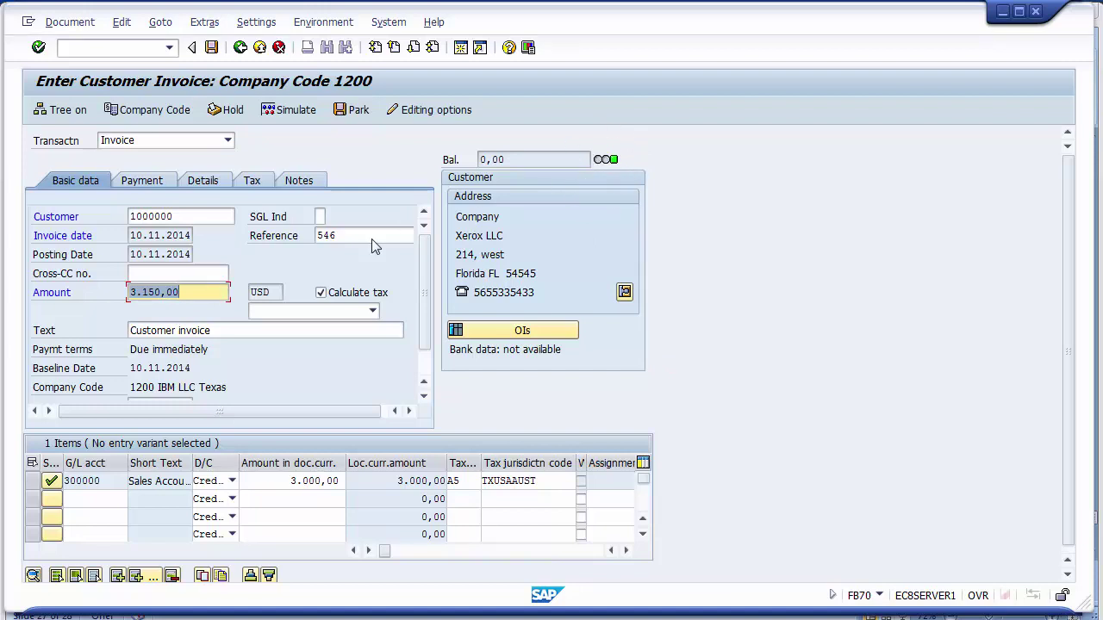
{"action": "left_click", "coordinate": [223, 294]}
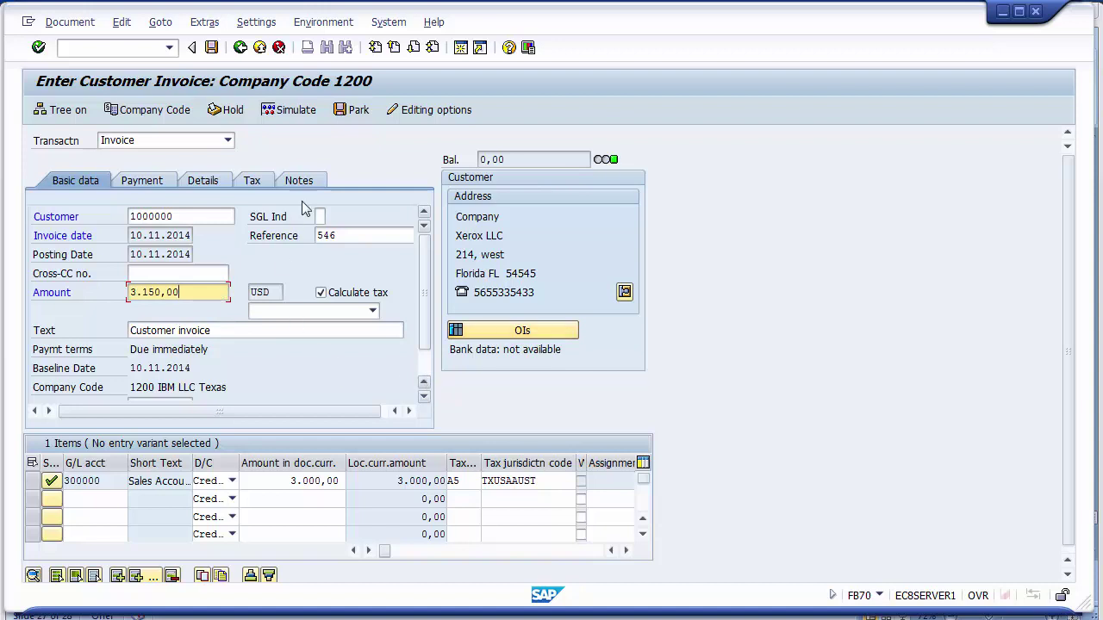
{"action": "left_click", "coordinate": [292, 112]}
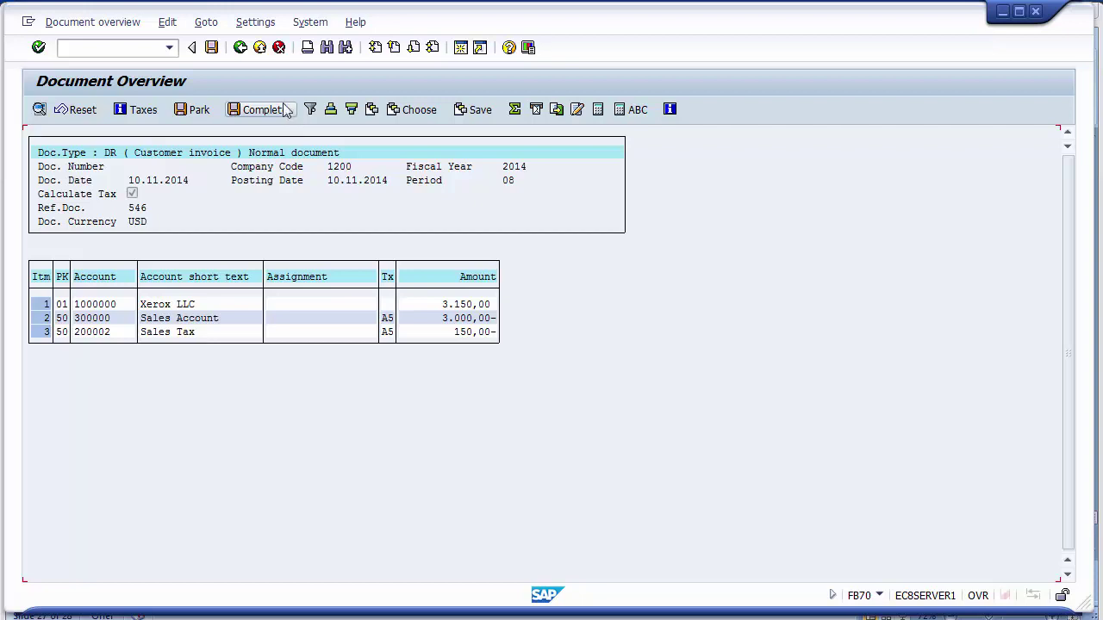
Post the Xerox LLC customer invoice for 3.150,00 USD as document 1800003 in company code 1200
{"action": "left_click", "coordinate": [211, 49]}
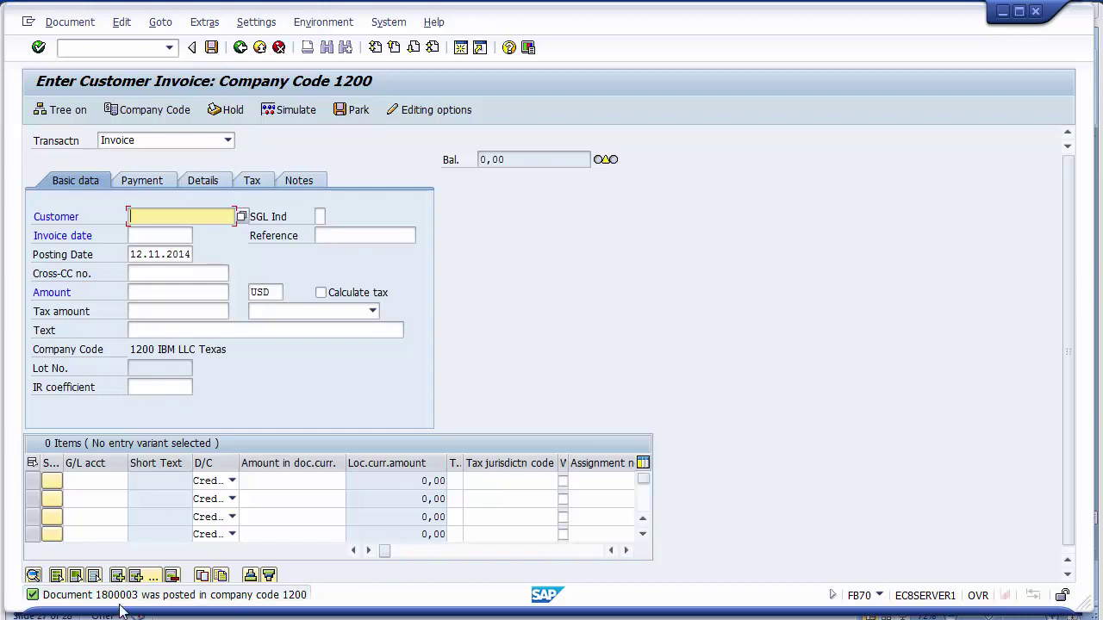
{"action": "left_click", "coordinate": [306, 615]}
Highlight FBL5N on the Unit Testing slide, then return to the SAP invoice entry window
{"action": "left_click_drag", "start_coordinate": [368, 337], "coordinate": [653, 337]}
{"action": "left_click", "coordinate": [669, 337]}
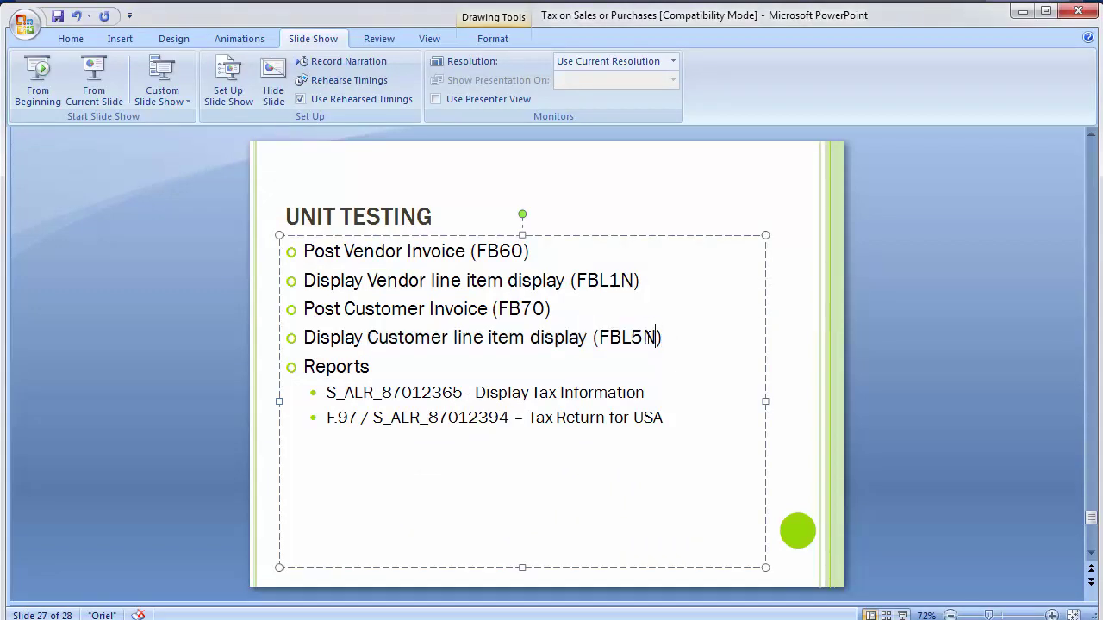
{"action": "left_click_drag", "start_coordinate": [657, 337], "coordinate": [601, 341]}
{"action": "left_click", "coordinate": [113, 363]}
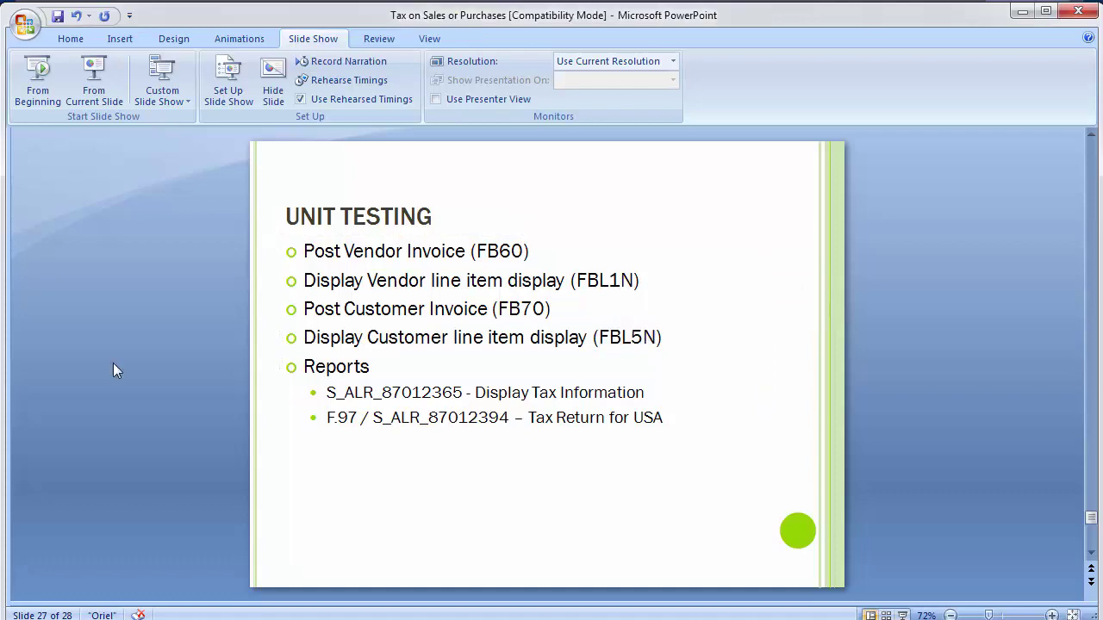
{"action": "key", "text": "alt+Tab"}
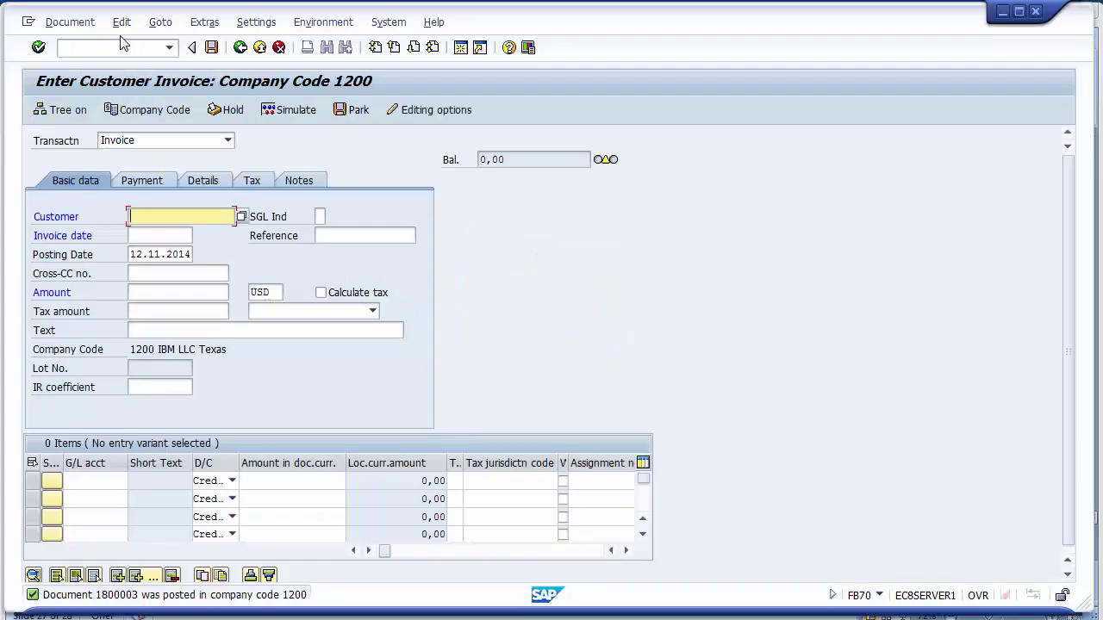
Run FBL5N for customer account 1000000 to list open invoice 1800003 for 3.150,00 USD
{"action": "left_click", "coordinate": [117, 46]}
{"action": "type", "text": "/nfbl"}
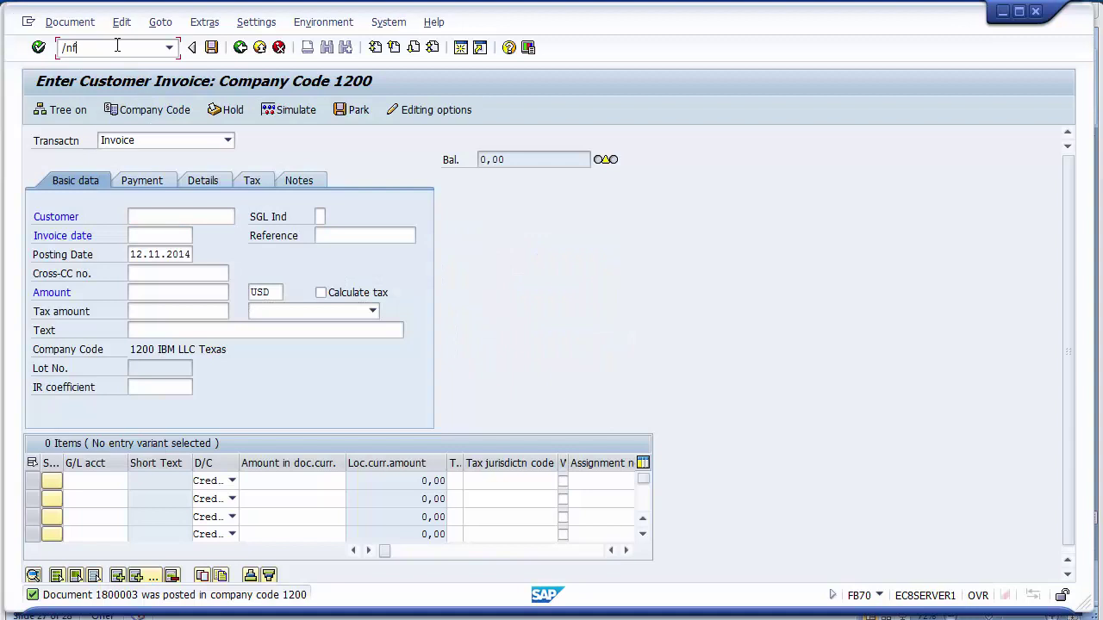
{"action": "type", "text": "5n"}
{"action": "key", "text": "Return"}
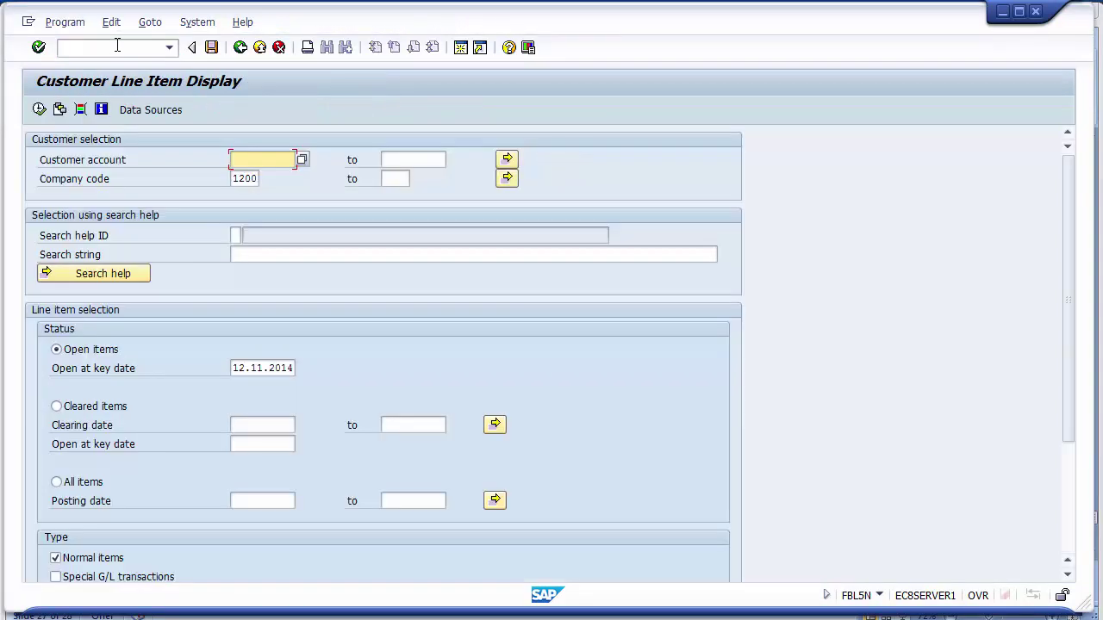
{"action": "key", "text": "BackSpace"}
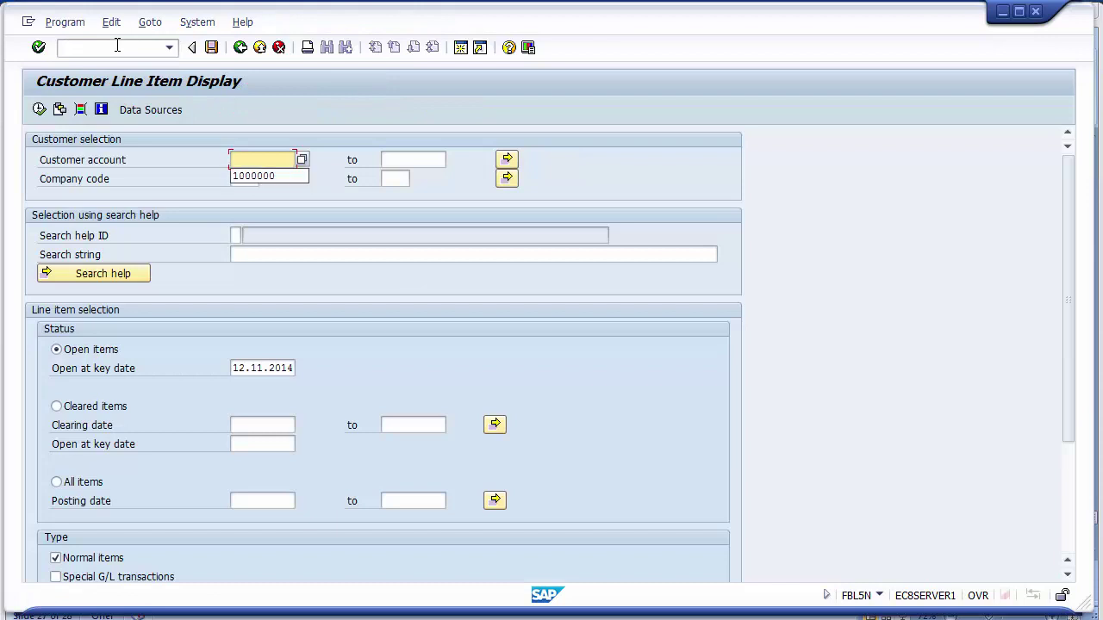
{"action": "key", "text": "Down"}
{"action": "key", "text": "Return"}
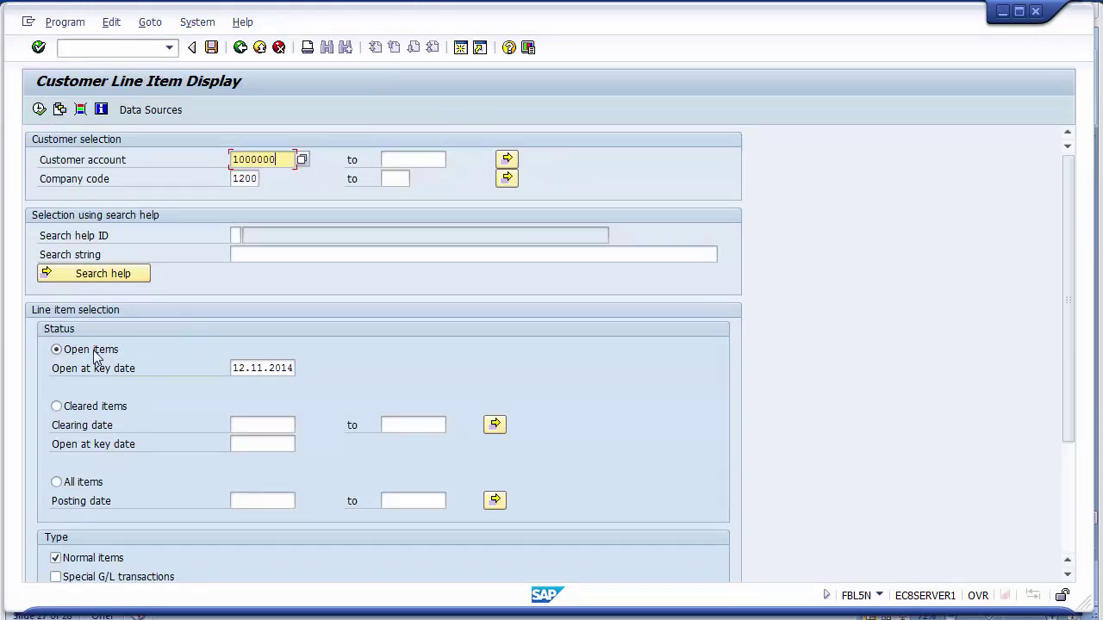
{"action": "left_click", "coordinate": [38, 110]}
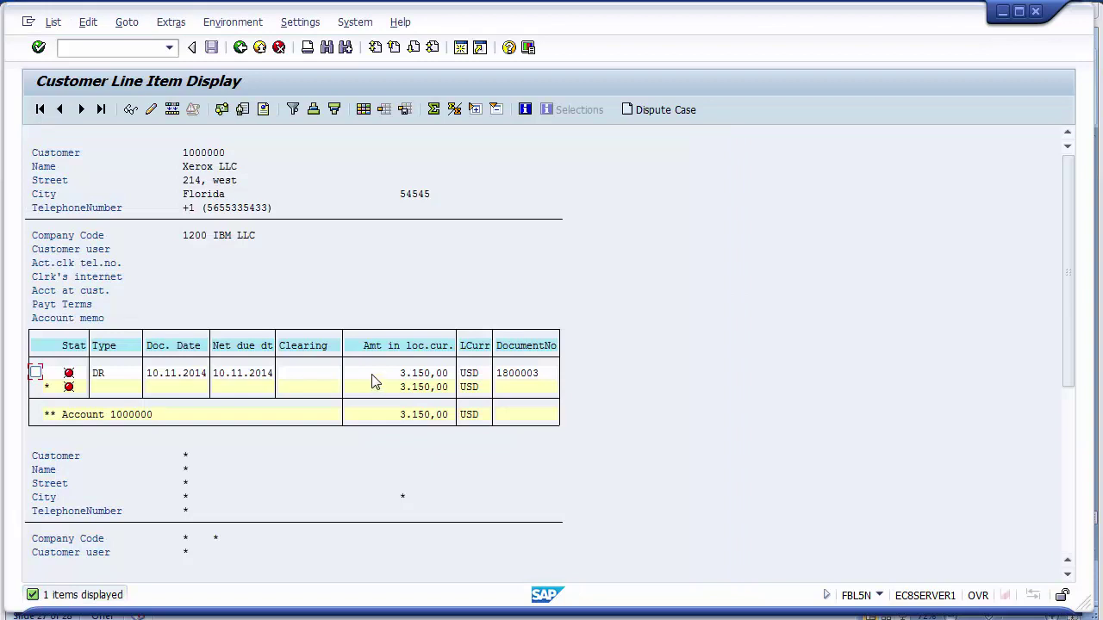
{"action": "left_click", "coordinate": [372, 376]}
Open the line item list's layout settings and pick the Business Area field
{"action": "left_click", "coordinate": [364, 110]}
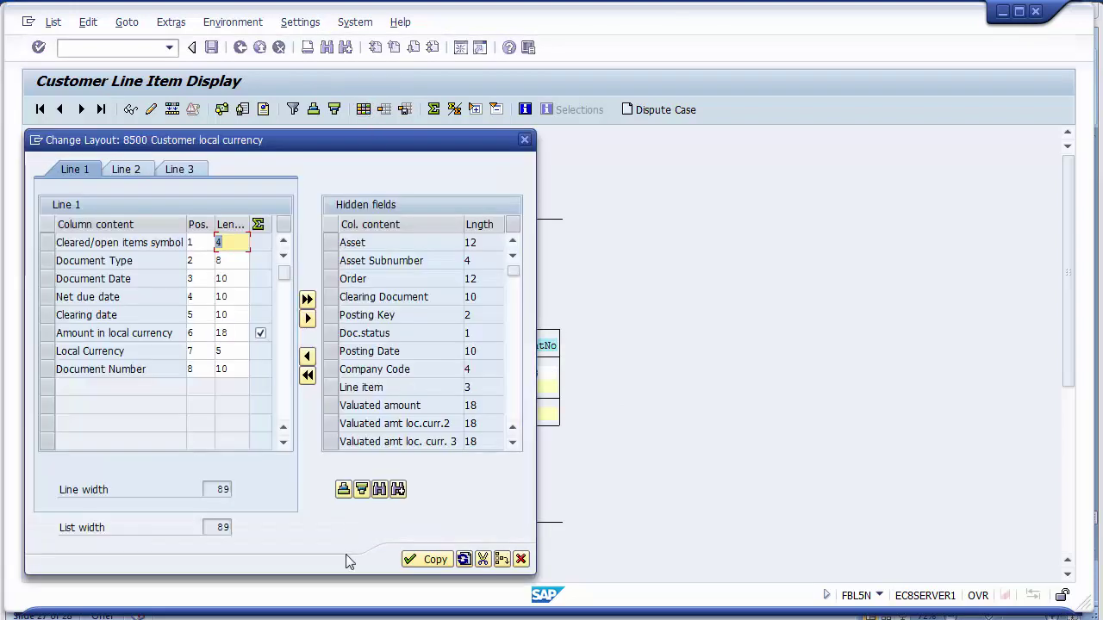
{"action": "left_click", "coordinate": [343, 495]}
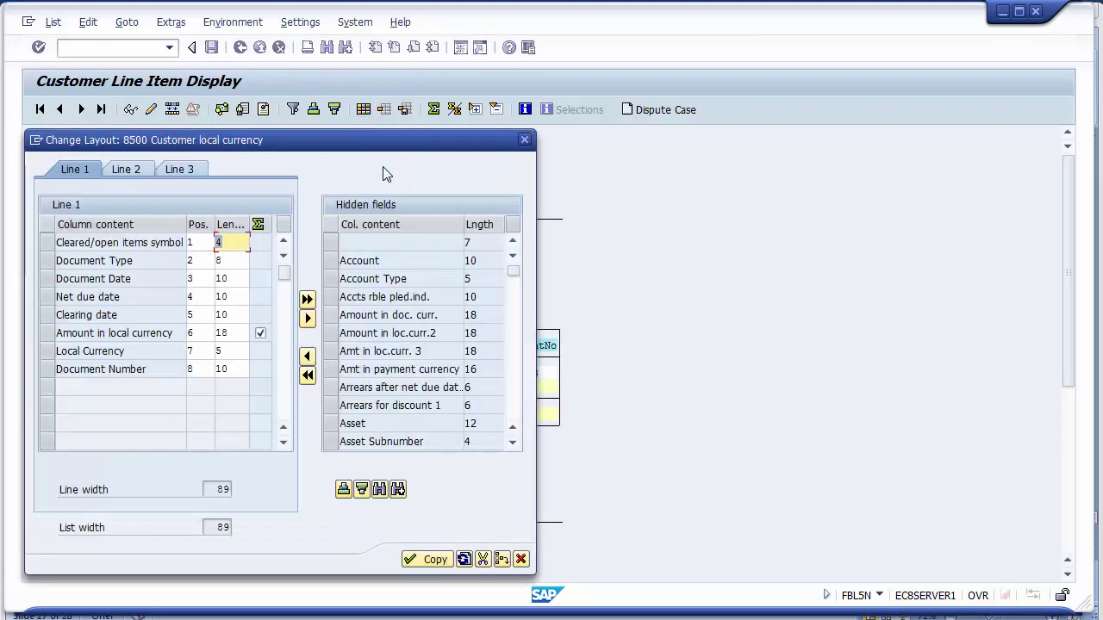
{"action": "left_click", "coordinate": [512, 413]}
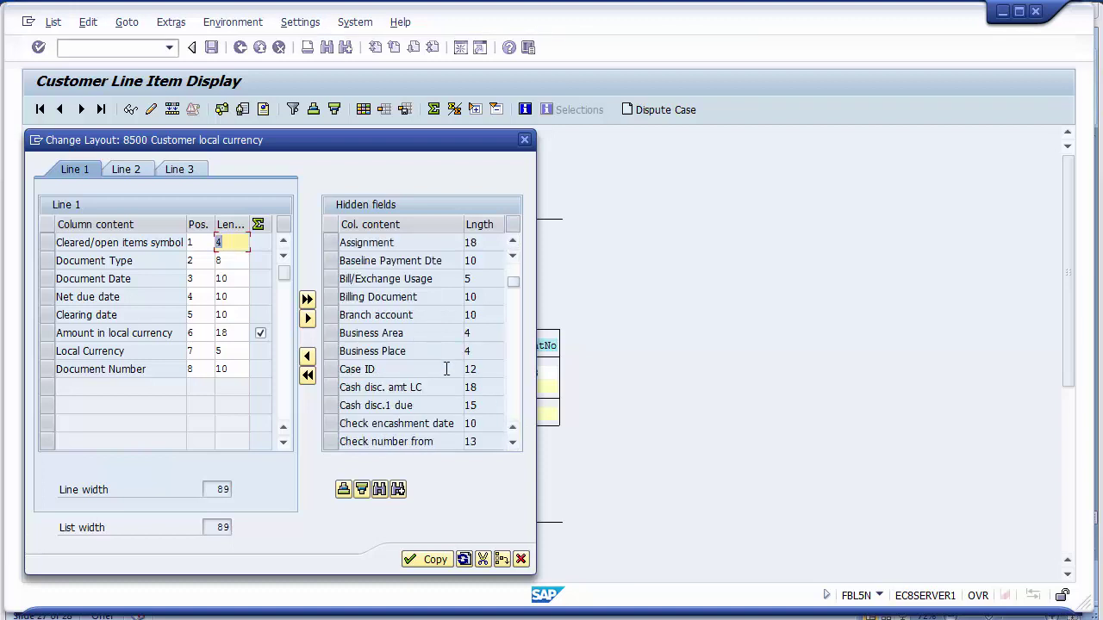
{"action": "left_click", "coordinate": [335, 336]}
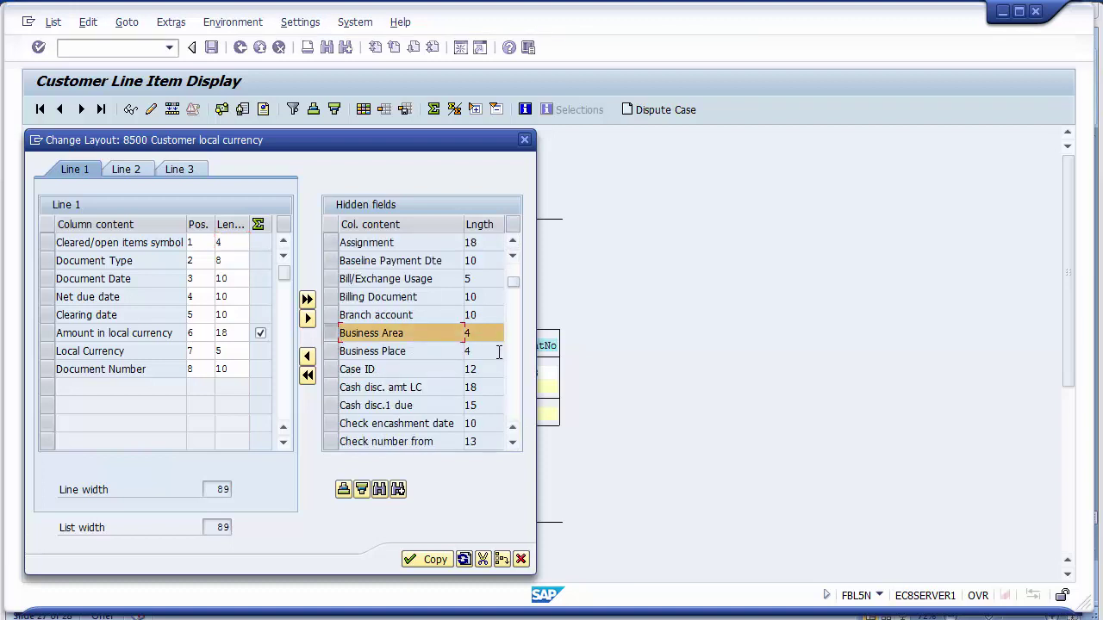
{"action": "left_click", "coordinate": [515, 403]}
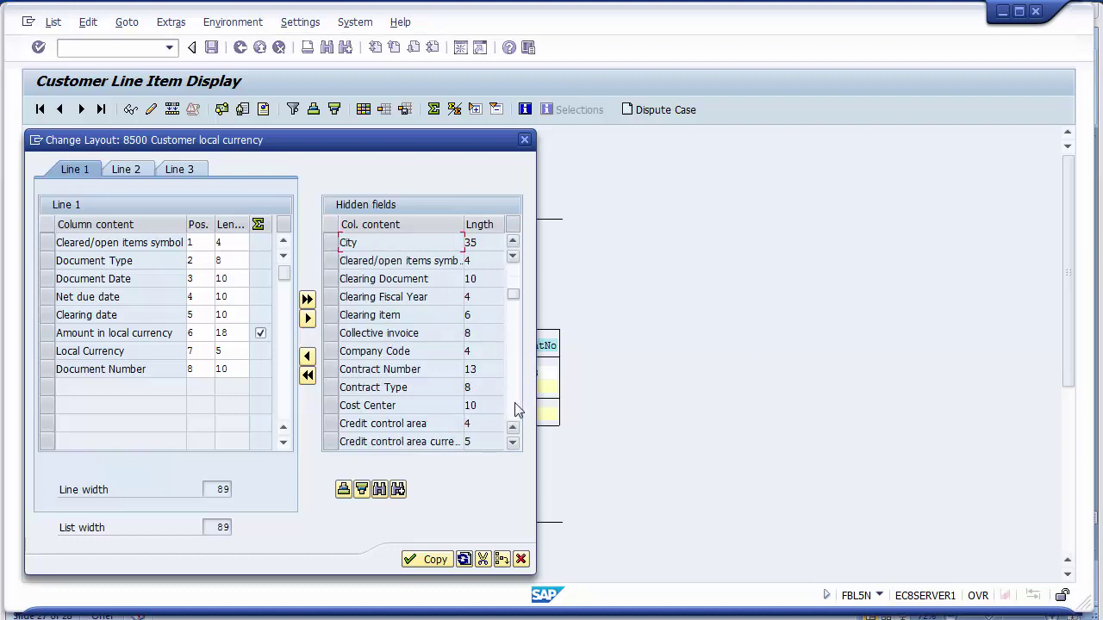
{"action": "left_click", "coordinate": [514, 406]}
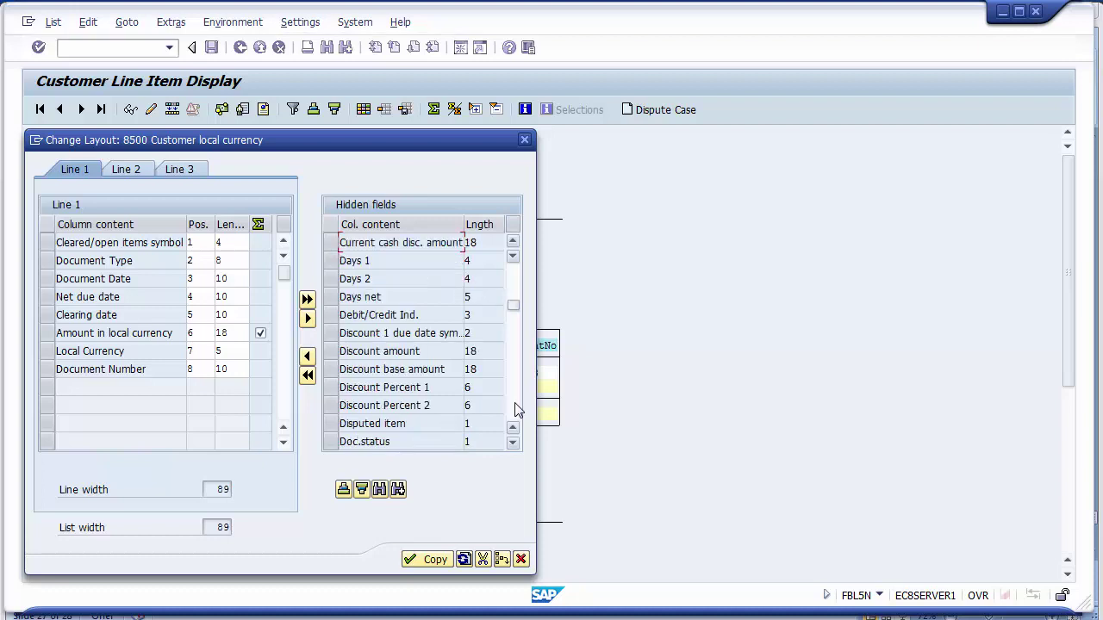
{"action": "left_click", "coordinate": [515, 407]}
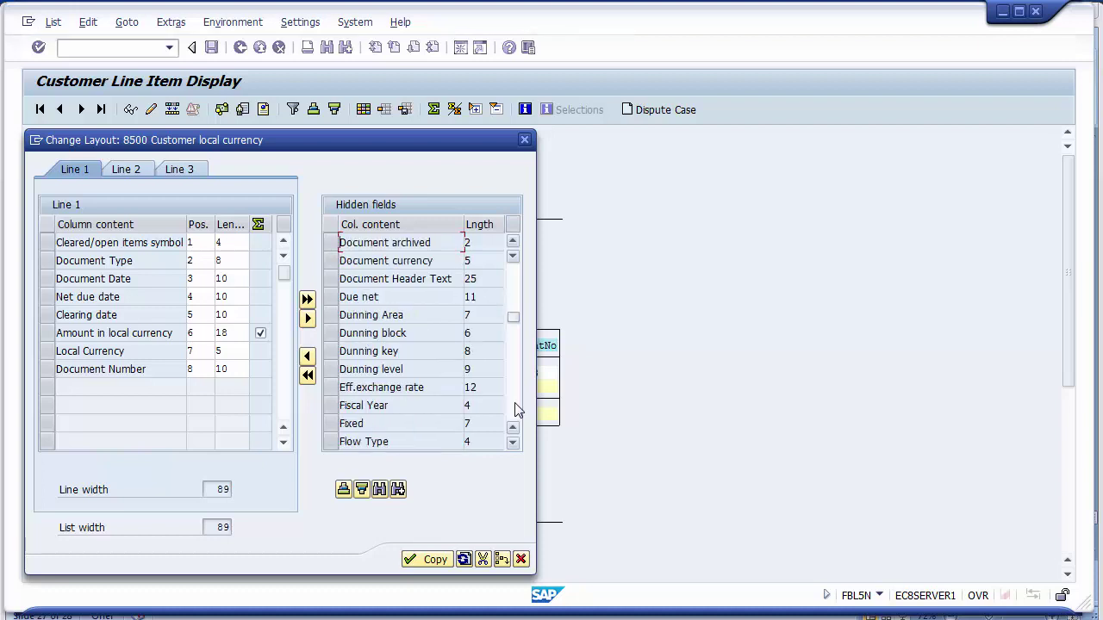
{"action": "left_click", "coordinate": [517, 406]}
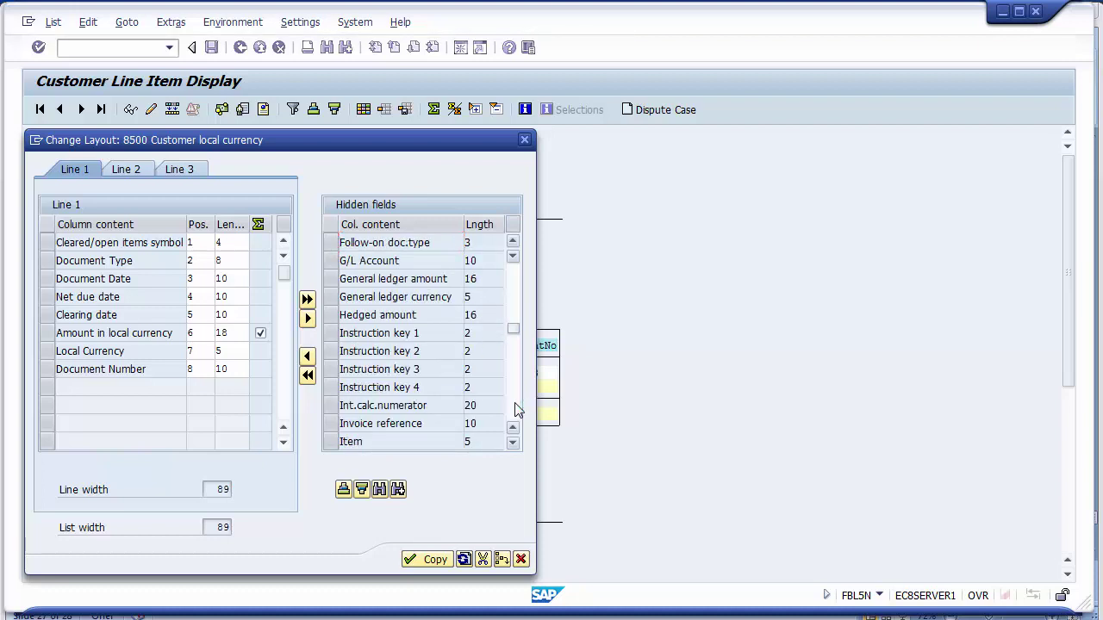
{"action": "left_click", "coordinate": [517, 408]}
{"action": "left_click", "coordinate": [517, 407]}
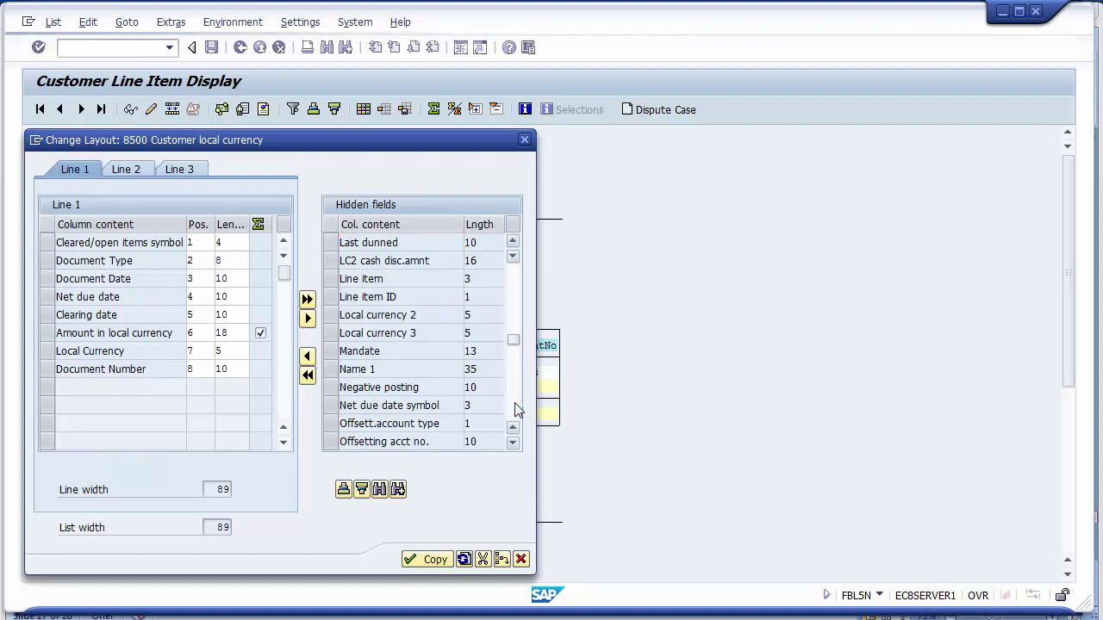
{"action": "left_click", "coordinate": [518, 407]}
{"action": "left_click", "coordinate": [517, 409]}
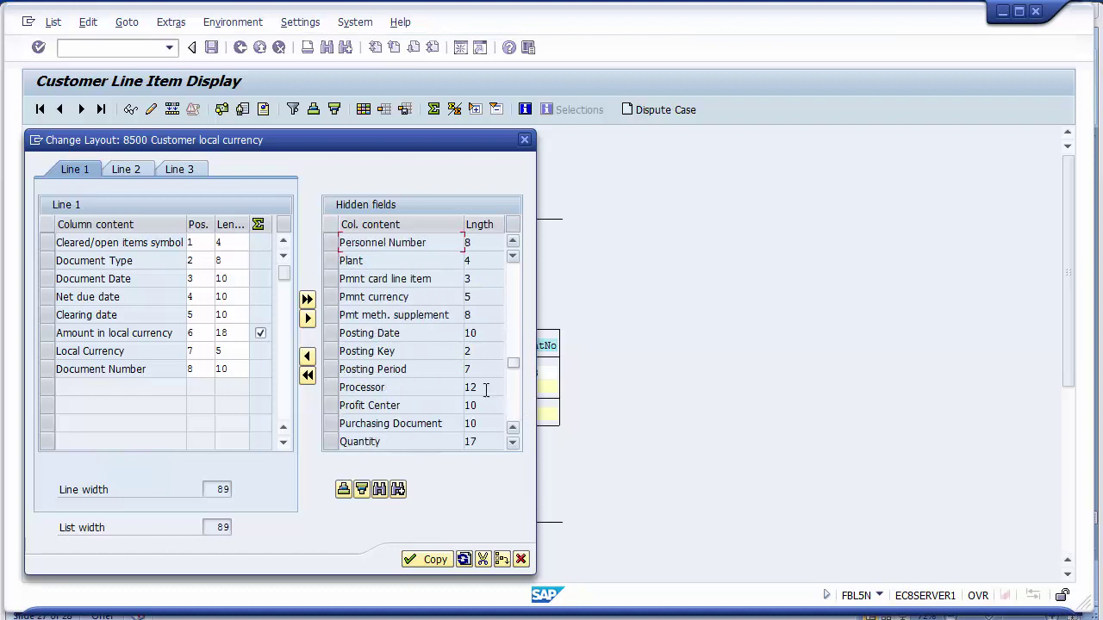
Add Posting Date, Reference and Tax Code columns, check tax code A5, then go back
{"action": "left_click", "coordinate": [371, 332]}
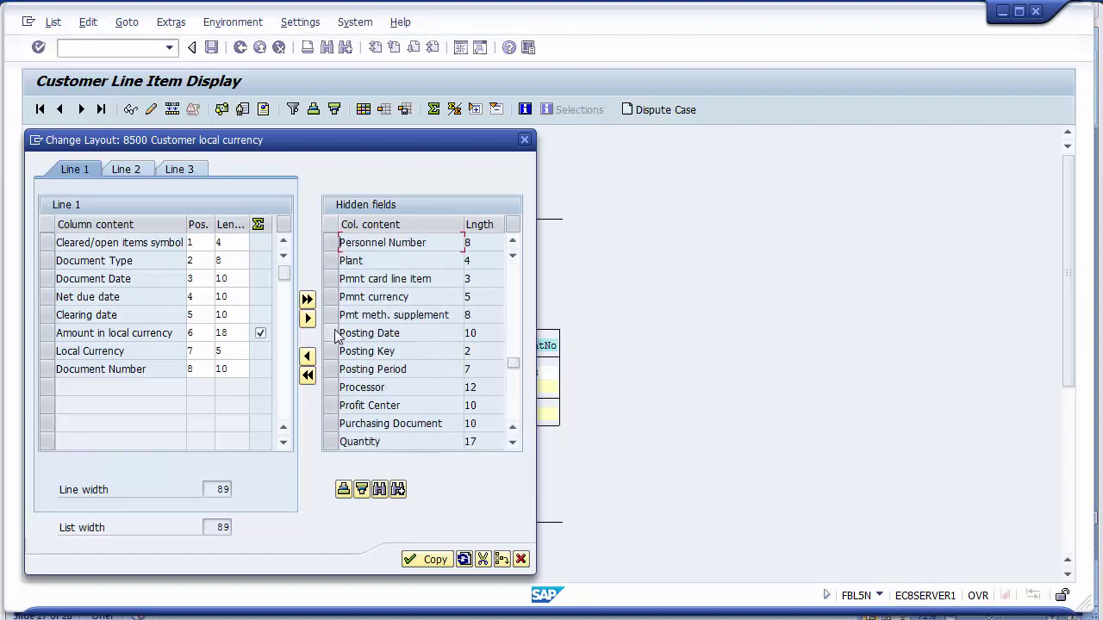
{"action": "left_click", "coordinate": [515, 421]}
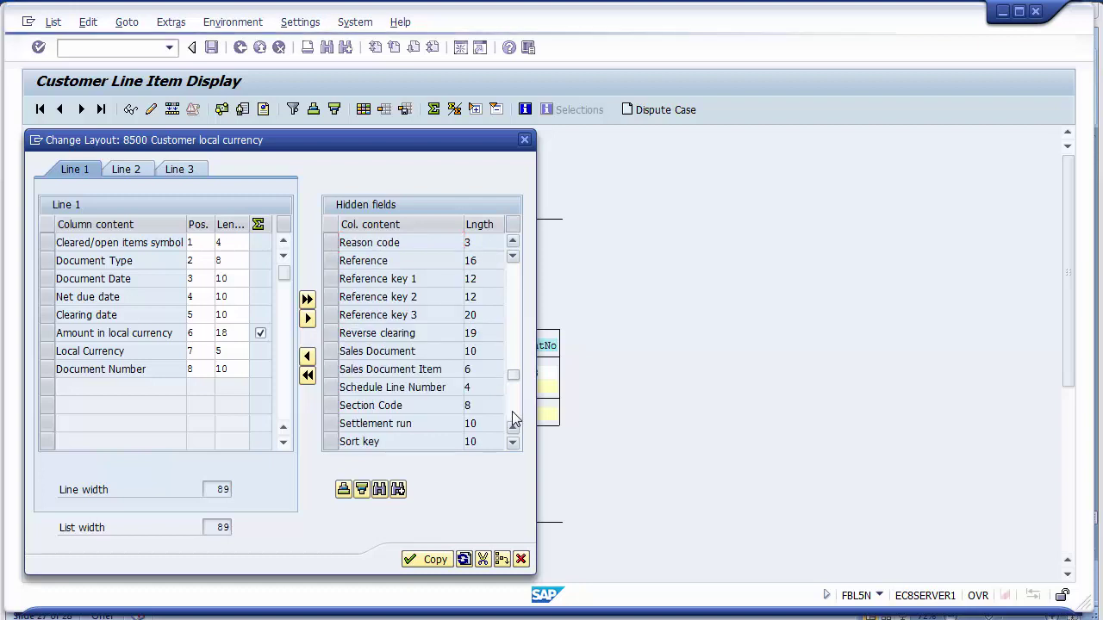
{"action": "left_click", "coordinate": [515, 421]}
{"action": "scroll", "coordinate": [349, 264], "scroll_direction": "up", "scroll_amount": 4}
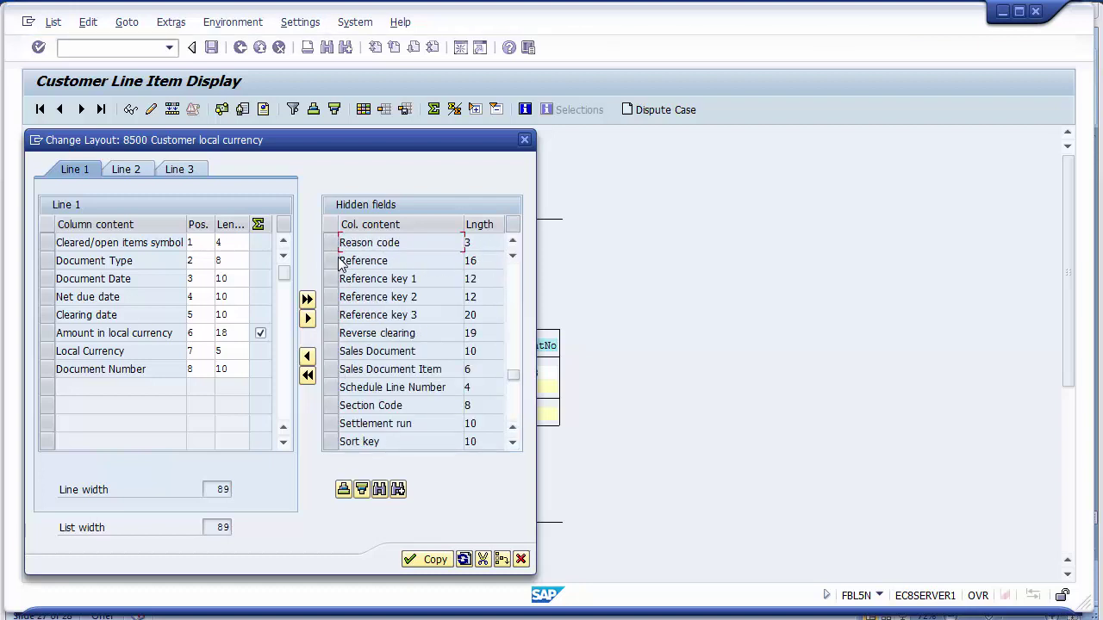
{"action": "left_click", "coordinate": [343, 260]}
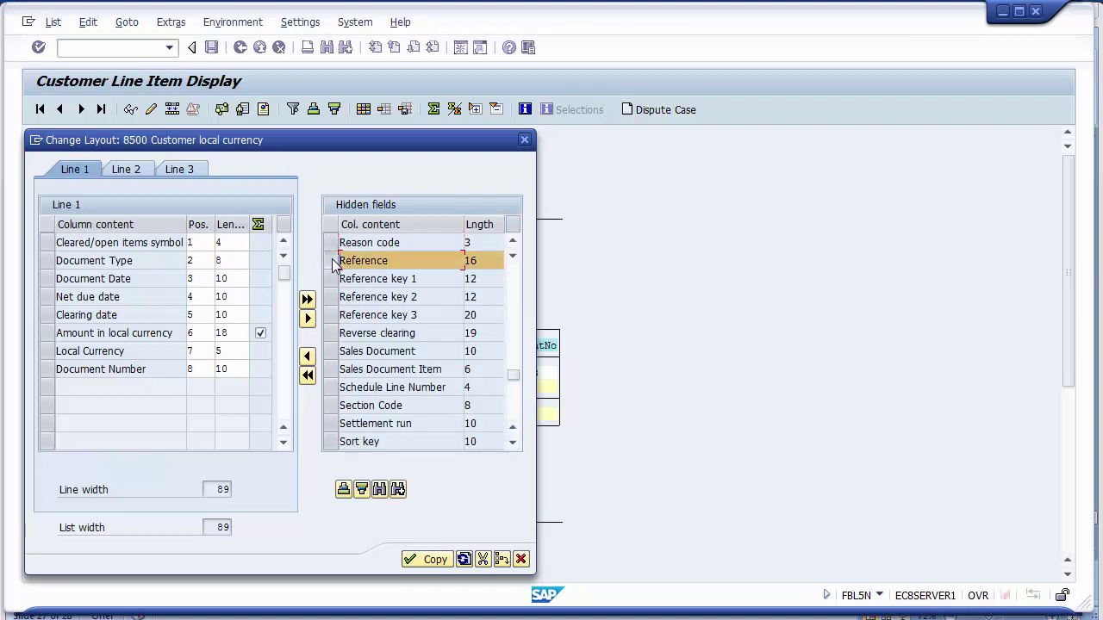
{"action": "left_click", "coordinate": [515, 424]}
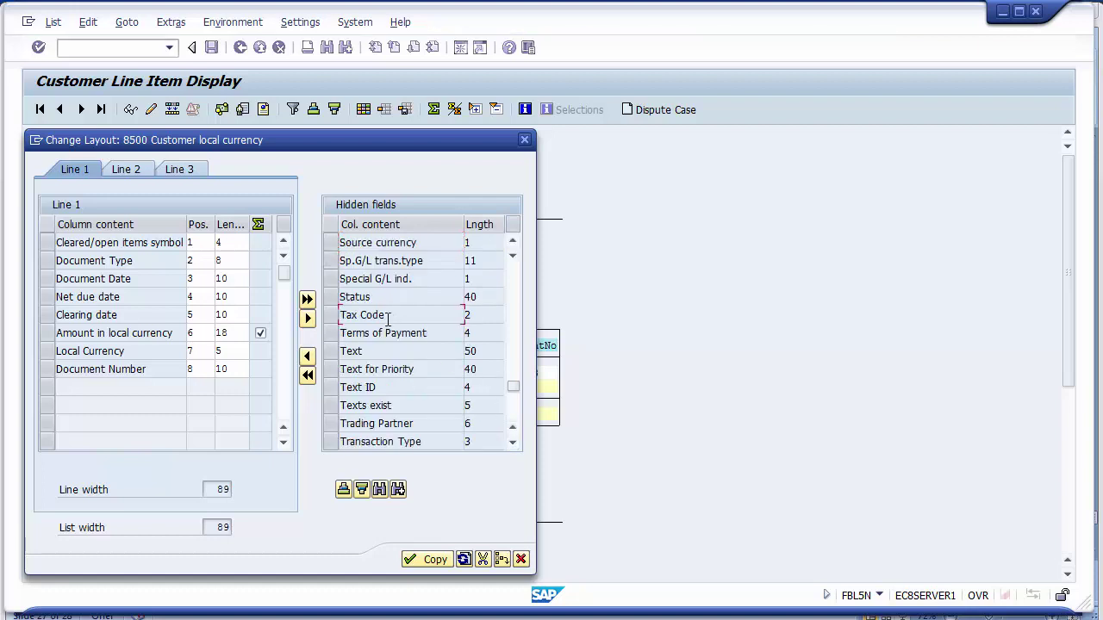
{"action": "left_click", "coordinate": [332, 315]}
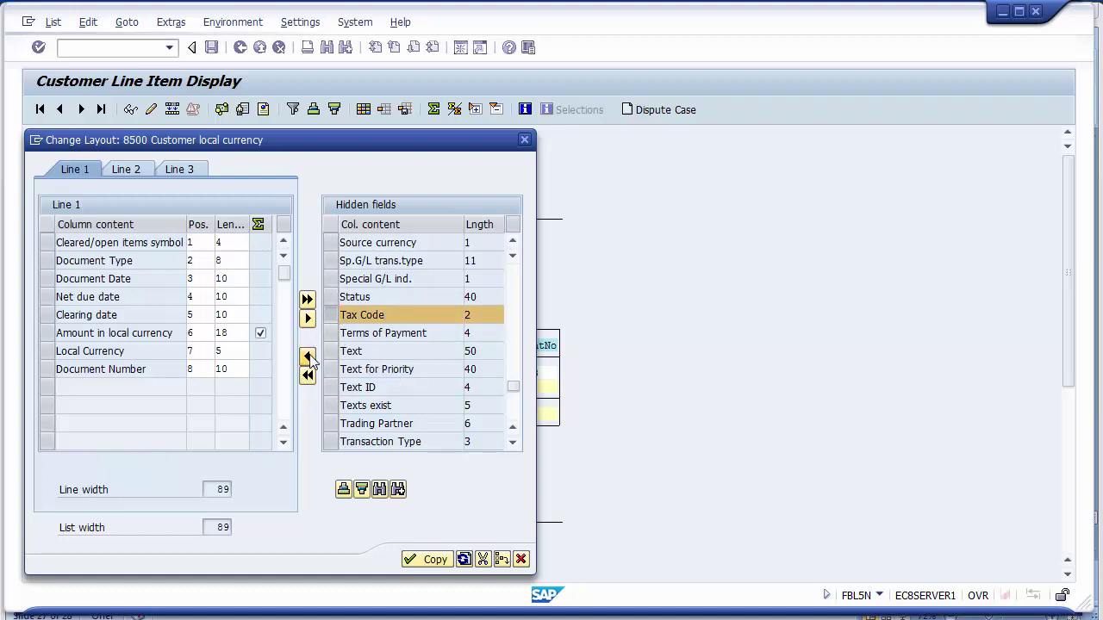
{"action": "left_click", "coordinate": [308, 357]}
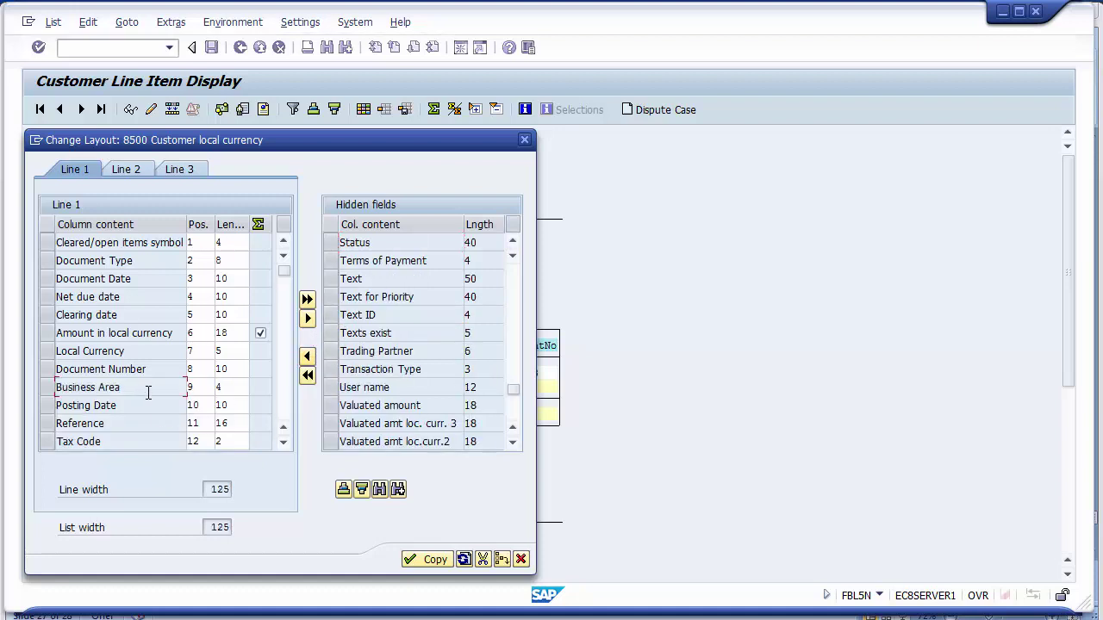
{"action": "left_click", "coordinate": [148, 428]}
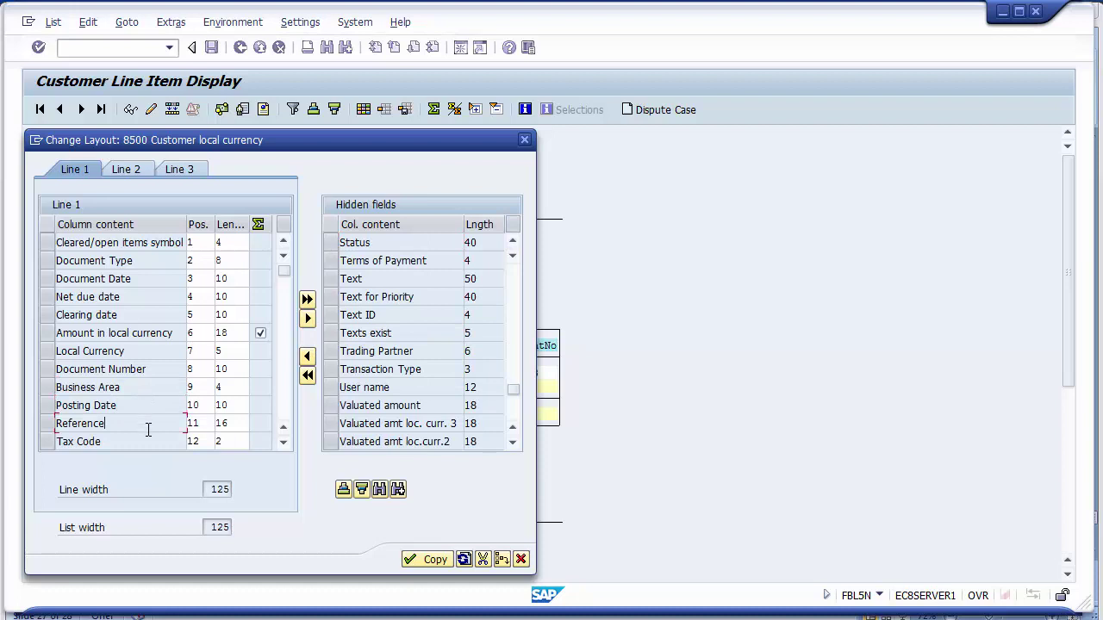
{"action": "left_click", "coordinate": [424, 563]}
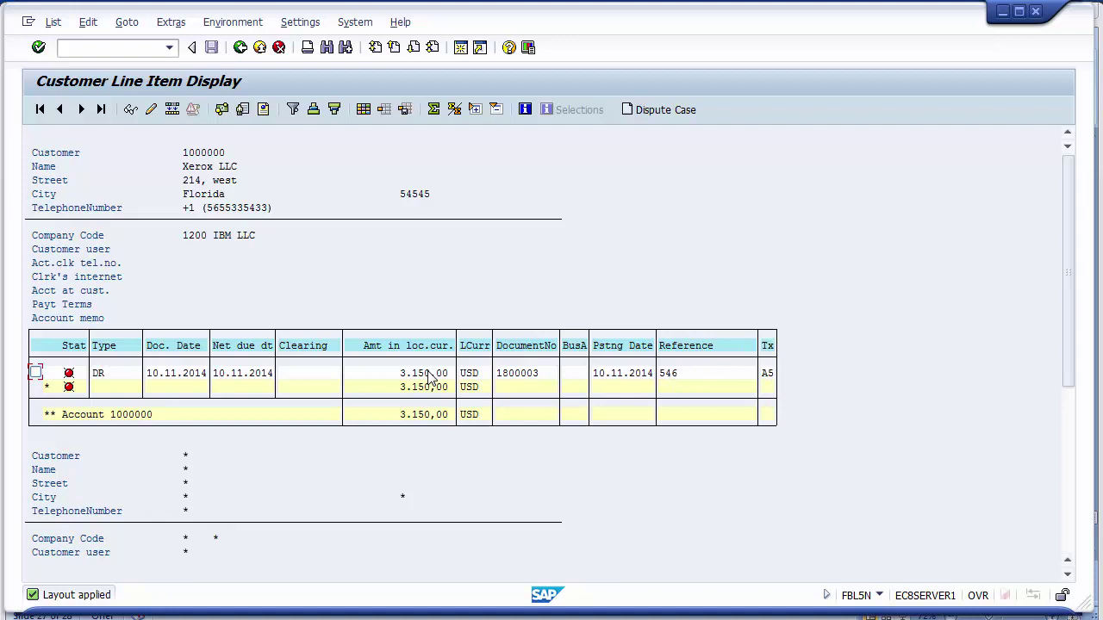
{"action": "left_click", "coordinate": [768, 381]}
{"action": "left_click", "coordinate": [239, 49]}
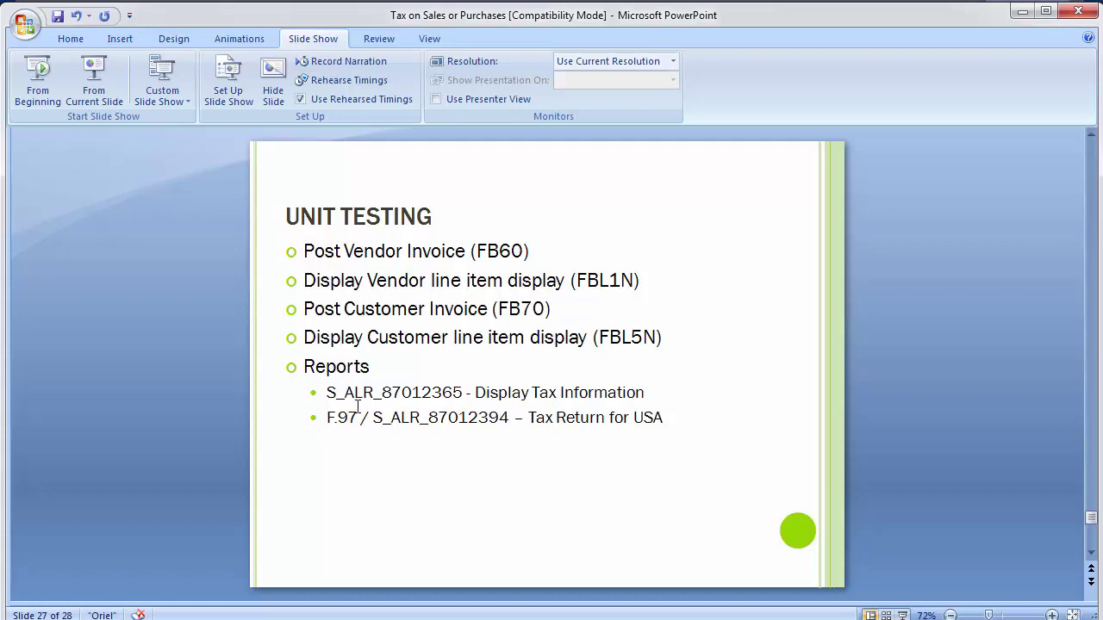
Copy report code S_ALR_87012365 from the slide and return to the SAP window
{"action": "left_click", "coordinate": [330, 394]}
{"action": "left_click_drag", "start_coordinate": [328, 394], "coordinate": [464, 396]}
{"action": "key", "text": "ctrl+c"}
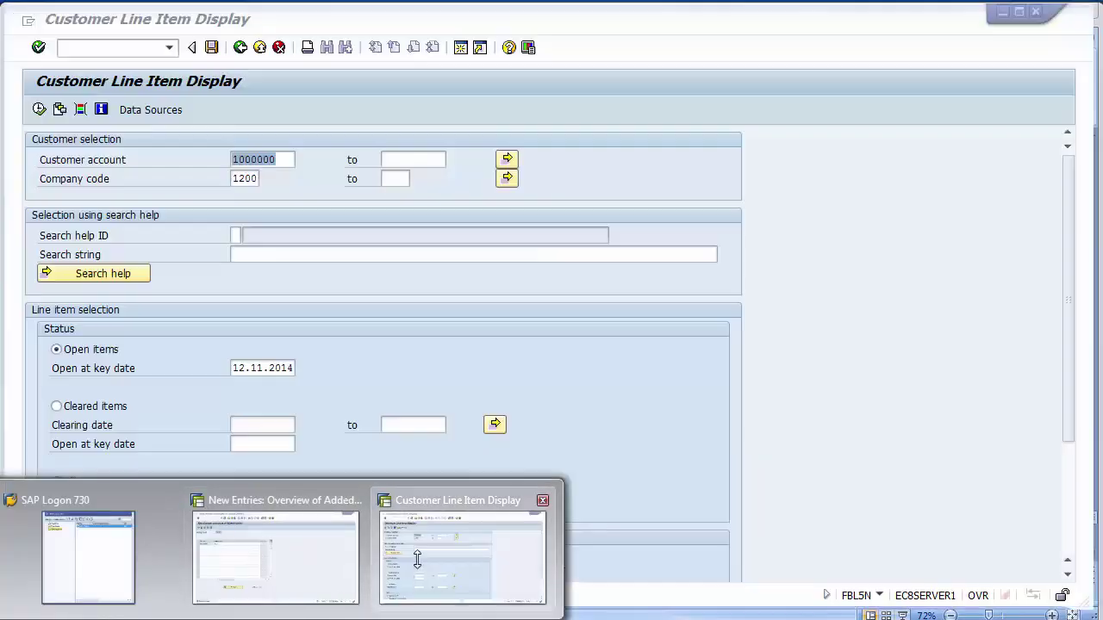
{"action": "left_click", "coordinate": [419, 561]}
{"action": "left_click", "coordinate": [106, 43]}
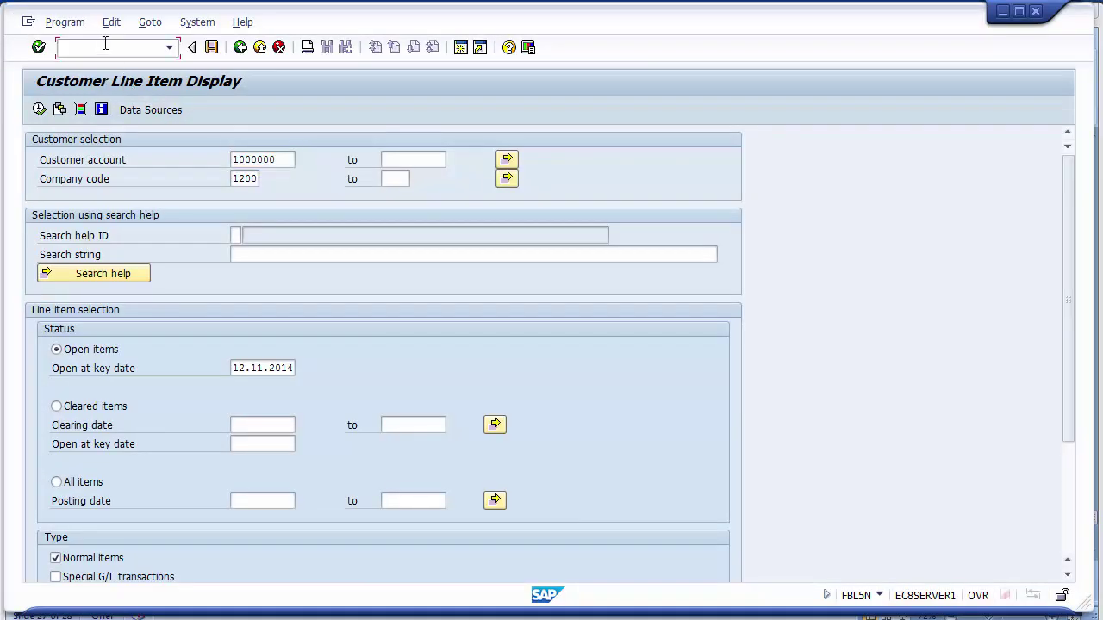
Launch report S_ALR_87012365 and enter Country ID US and chart of accounts 1000
{"action": "type", "text": "/n"}
{"action": "key", "text": "ctrl+v"}
{"action": "key", "text": "Return"}
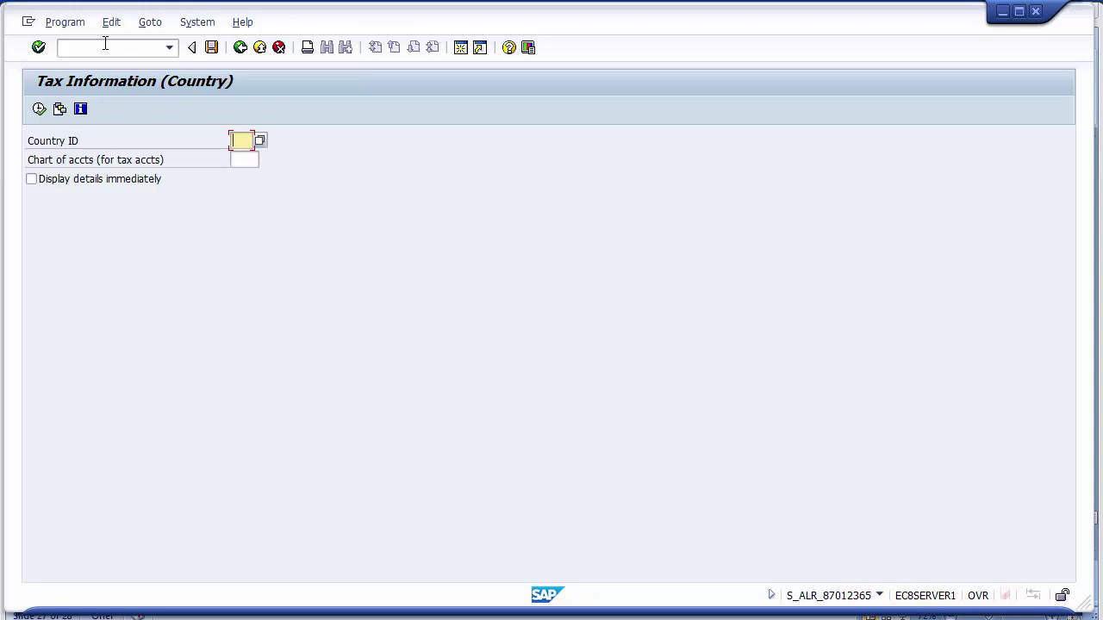
{"action": "type", "text": "us"}
{"action": "key", "text": "Escape"}
{"action": "left_click", "coordinate": [238, 161]}
{"action": "type", "text": "1000"}
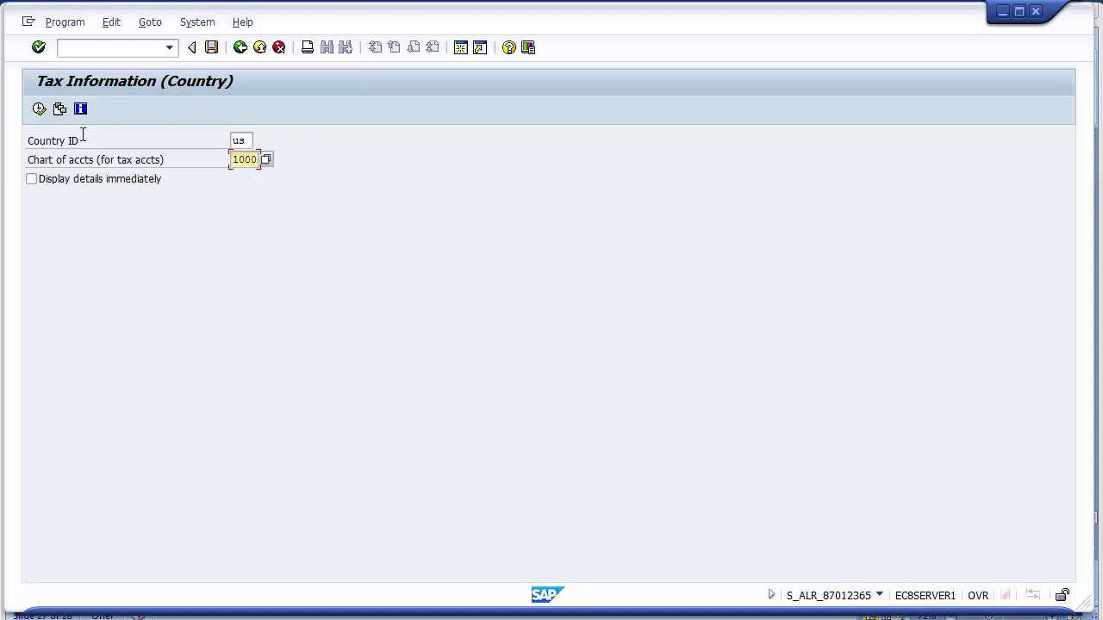
Execute the tax information report listing USATAX codes A0 to V8, then go back
{"action": "left_click", "coordinate": [39, 109]}
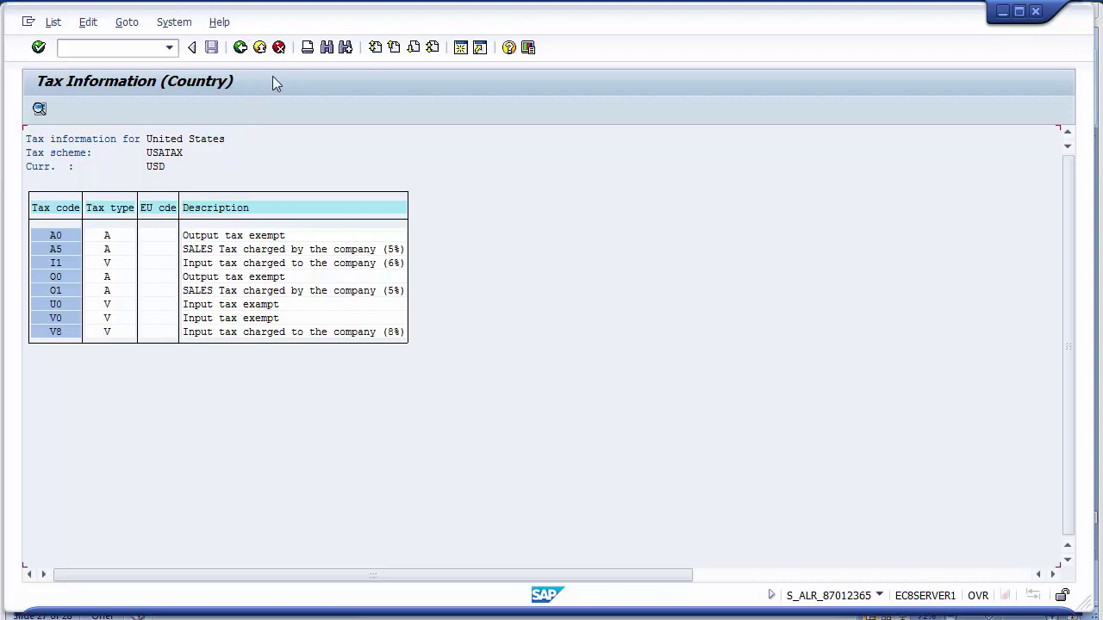
{"action": "left_click", "coordinate": [259, 47]}
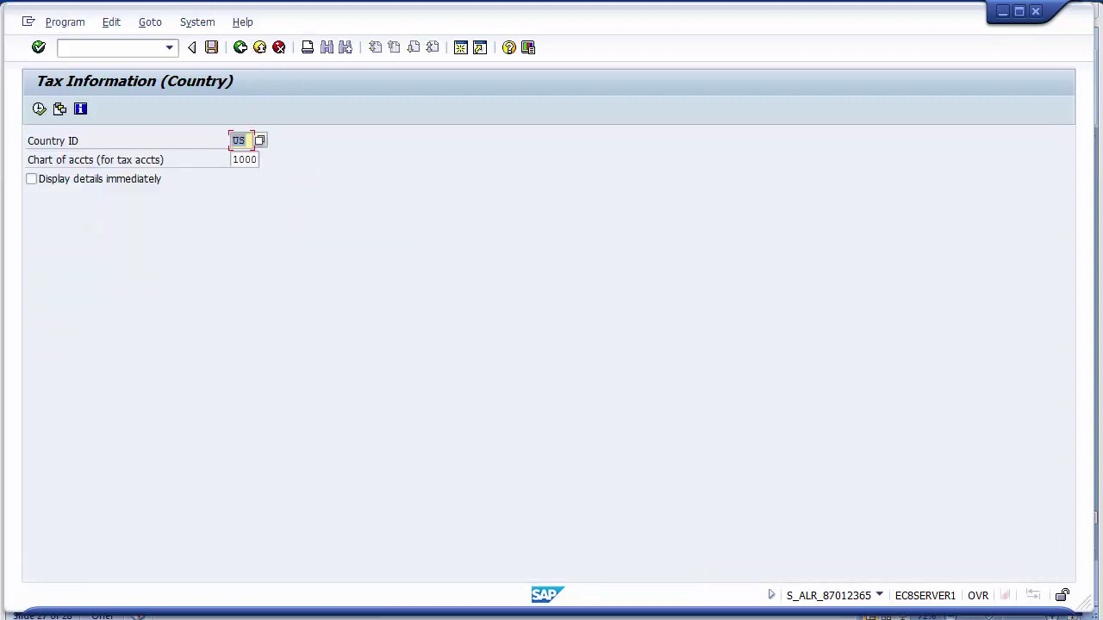
Exit the tax information report to SAP Easy Access
{"action": "key", "text": "alt+Tab"}
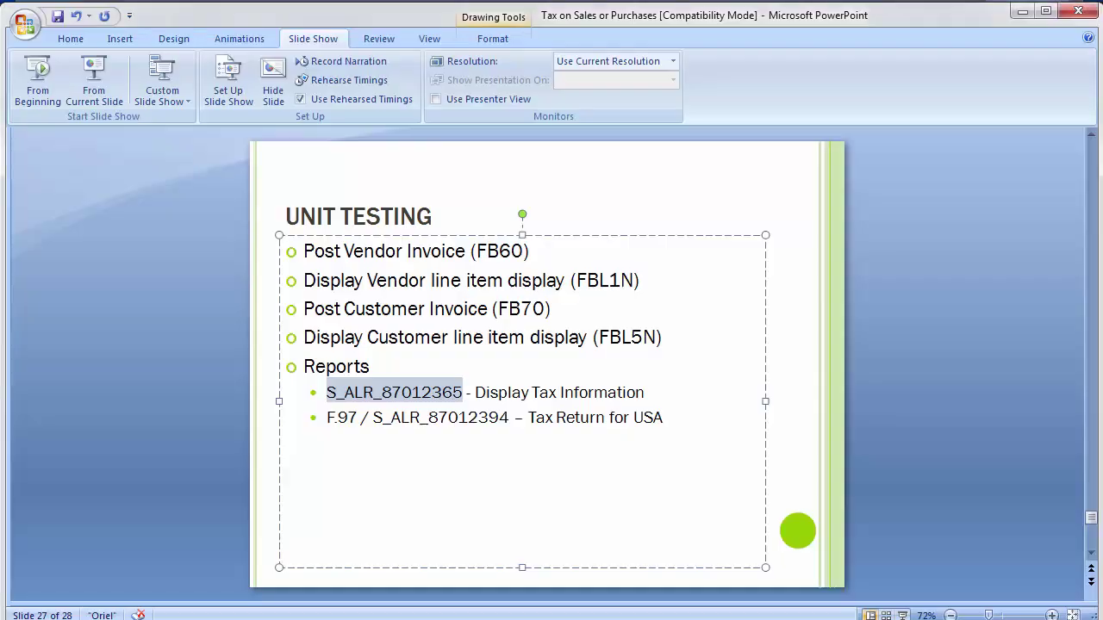
{"action": "left_click", "coordinate": [125, 332]}
{"action": "key", "text": "alt+Tab"}
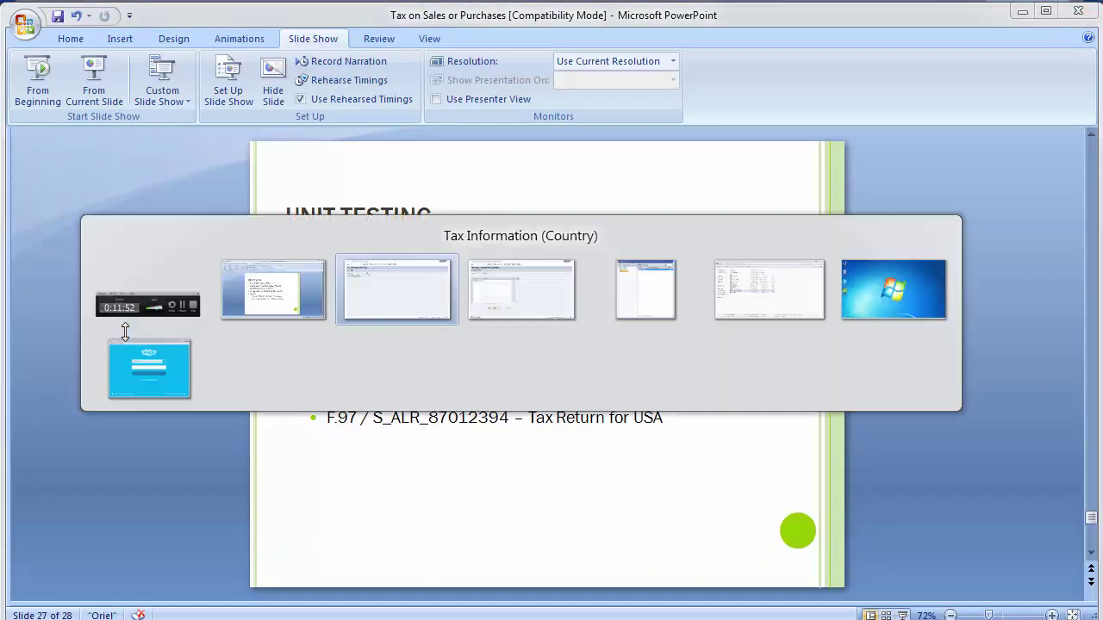
{"action": "left_click", "coordinate": [241, 48]}
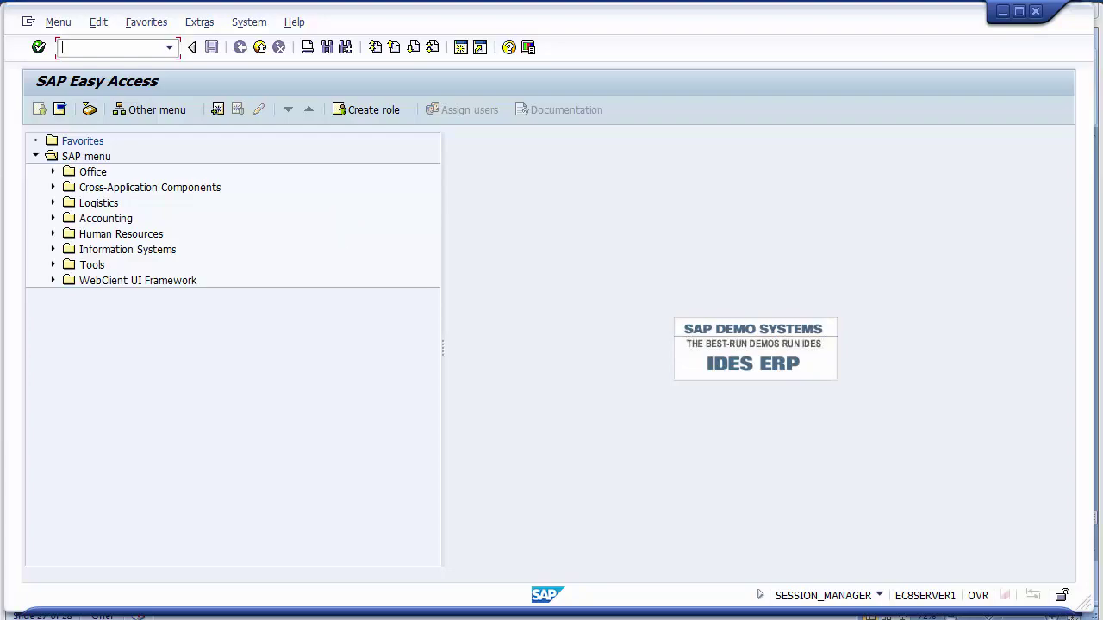
Copy S_ALR_87012394 from the slide and paste it into SAP's command field
{"action": "key", "text": "alt+Tab"}
{"action": "left_click", "coordinate": [376, 426]}
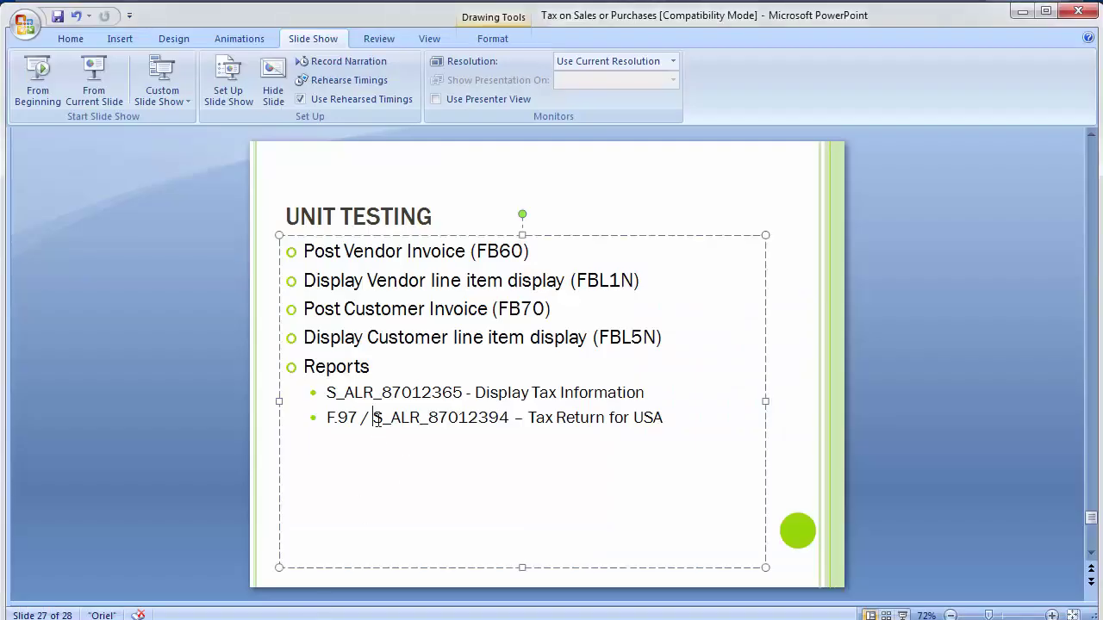
{"action": "left_click_drag", "start_coordinate": [377, 425], "coordinate": [509, 419]}
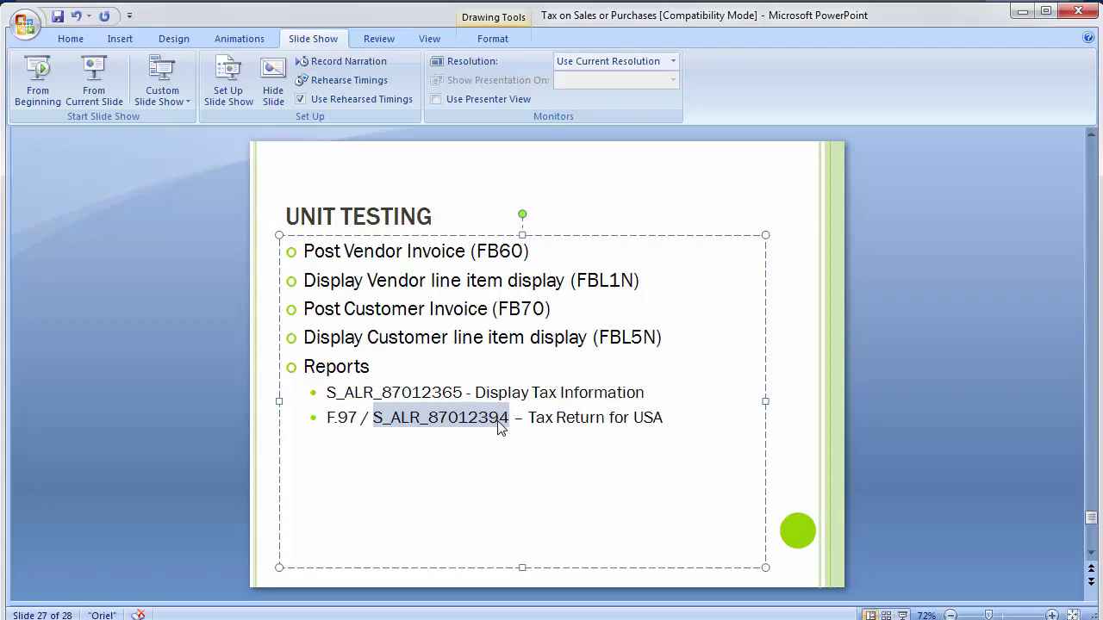
{"action": "key", "text": "ctrl+c"}
{"action": "key", "text": "alt+Tab"}
{"action": "key", "text": "ctrl+v"}
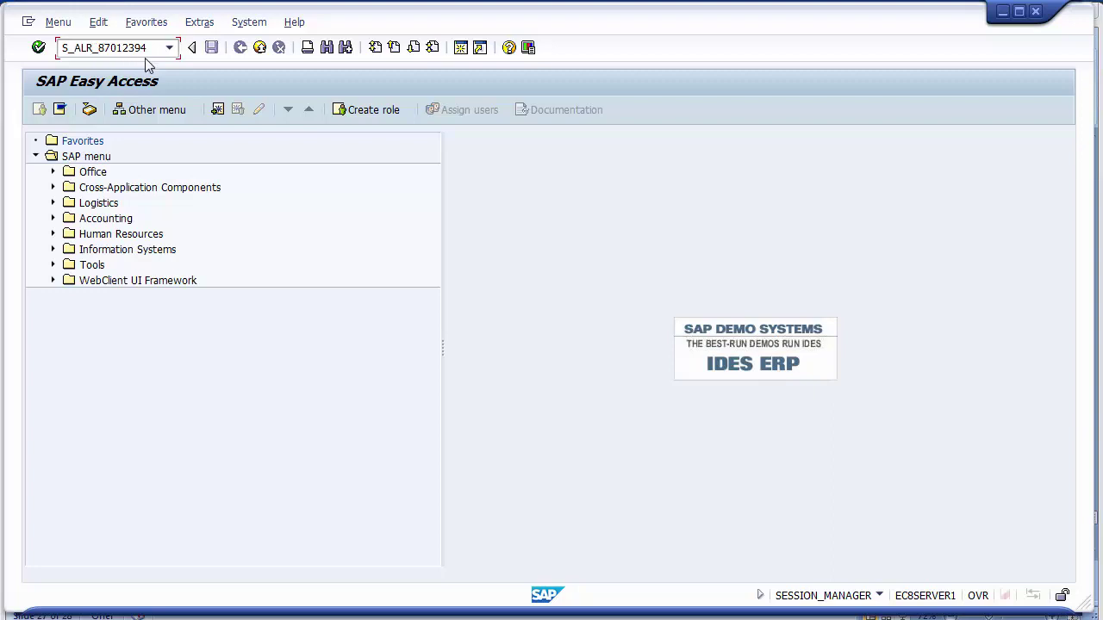
Launch S_ALR_87012394 and enter company code 1200 and fiscal year 2014
{"action": "key", "text": "Return"}
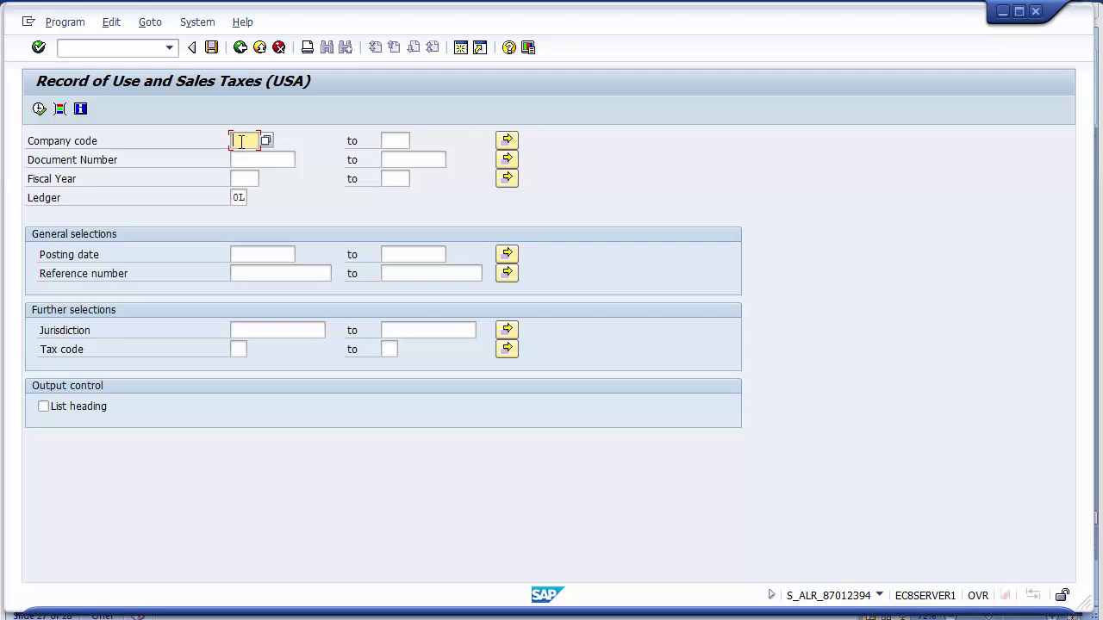
{"action": "type", "text": "1200"}
{"action": "left_click", "coordinate": [244, 177]}
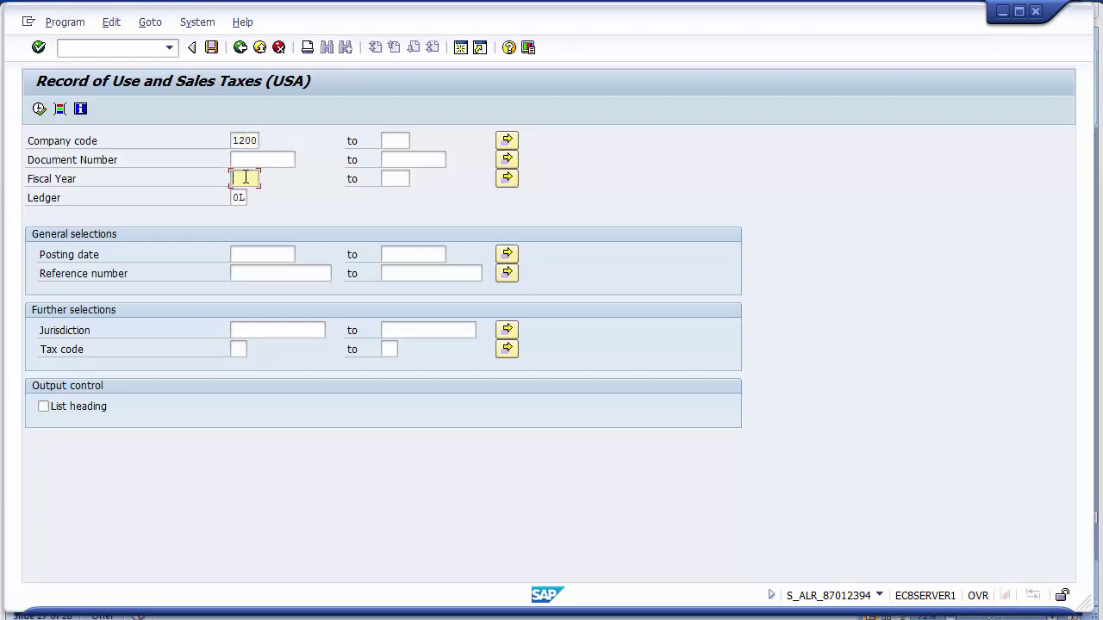
{"action": "type", "text": "2014"}
{"action": "left_click", "coordinate": [246, 255]}
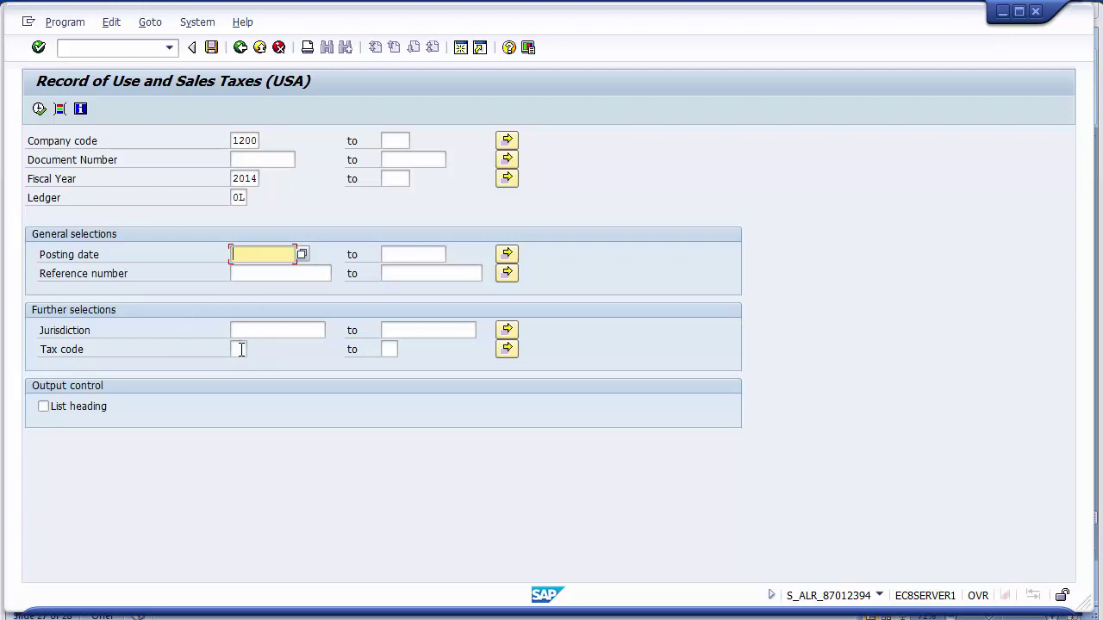
{"action": "left_click", "coordinate": [241, 350]}
{"action": "left_click", "coordinate": [241, 333]}
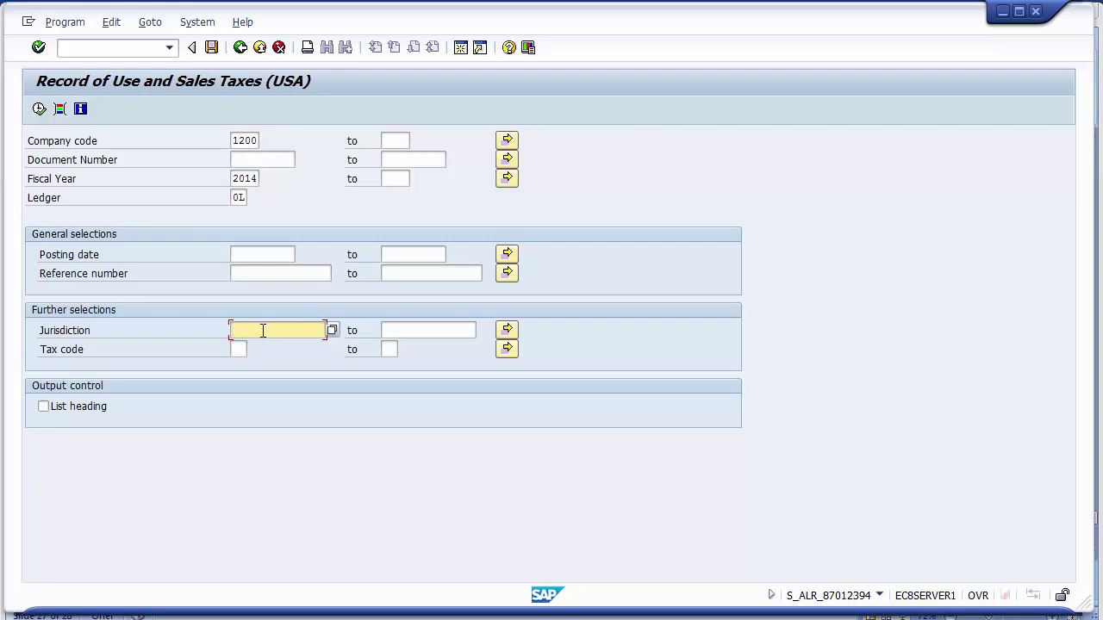
Browse the tax jurisdiction list, then run the report showing Texas tax codes A5, I1 and O1
{"action": "left_click", "coordinate": [332, 331]}
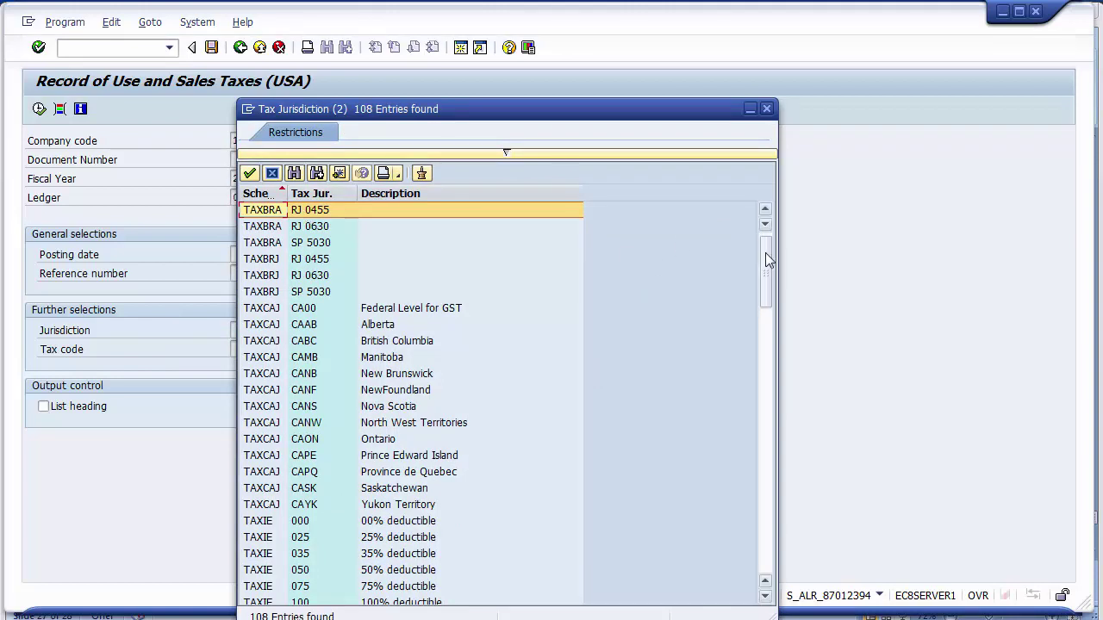
{"action": "left_click_drag", "start_coordinate": [765, 254], "coordinate": [765, 569]}
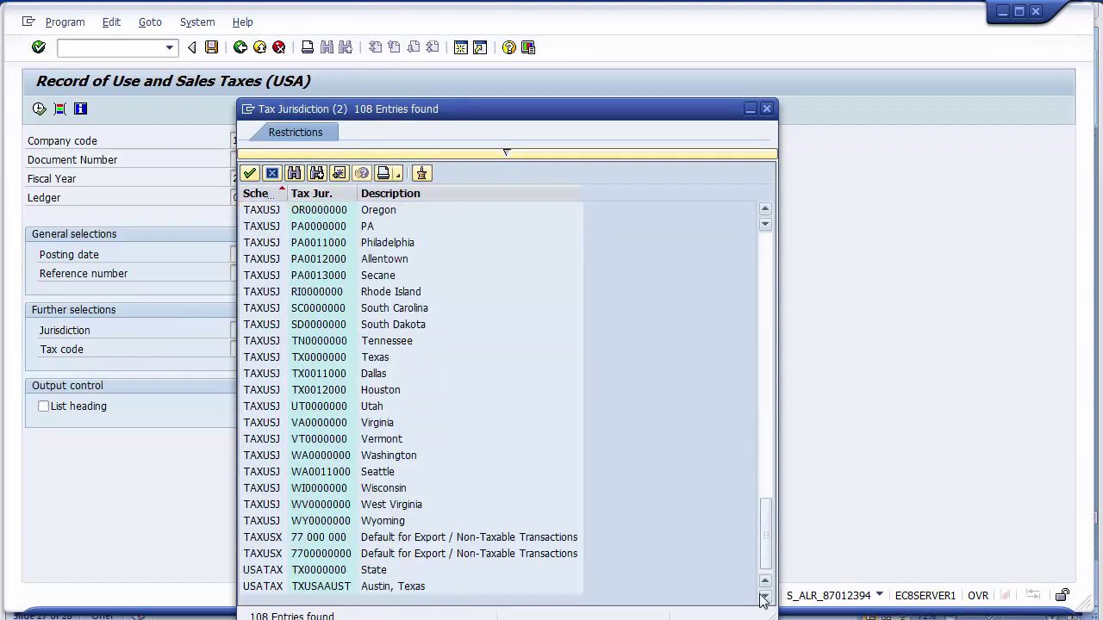
{"action": "left_click", "coordinate": [309, 587]}
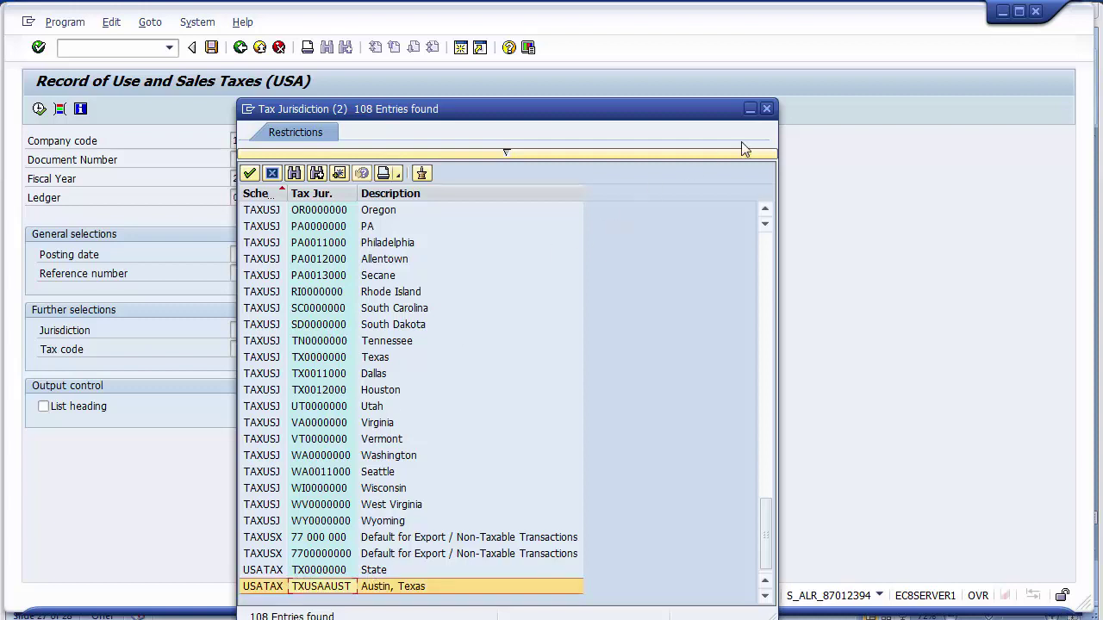
{"action": "left_click", "coordinate": [766, 111]}
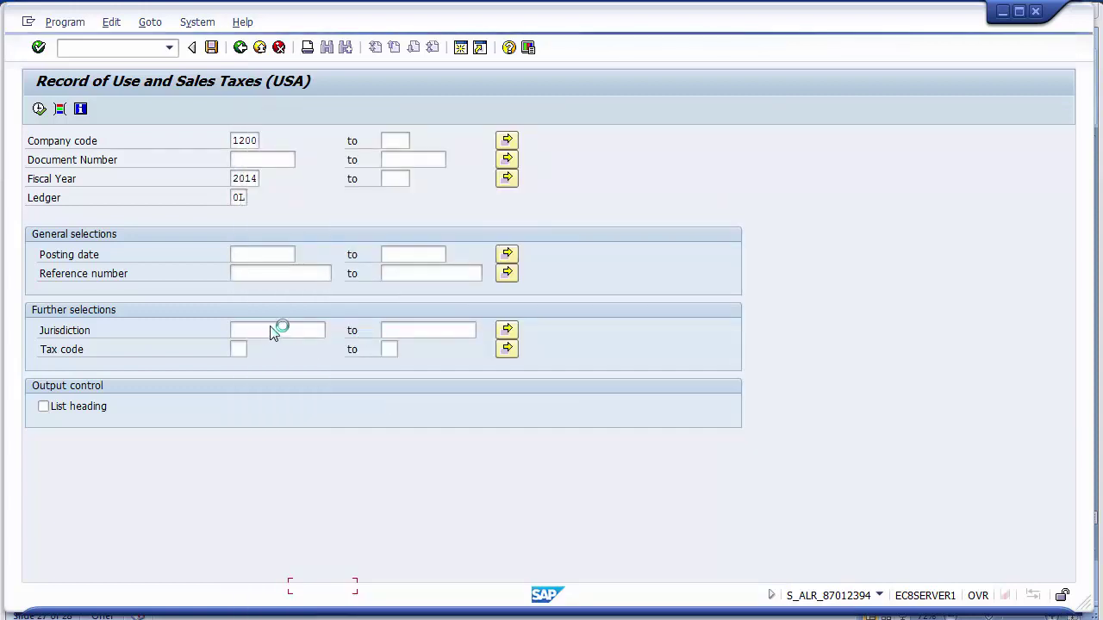
{"action": "left_click", "coordinate": [267, 335]}
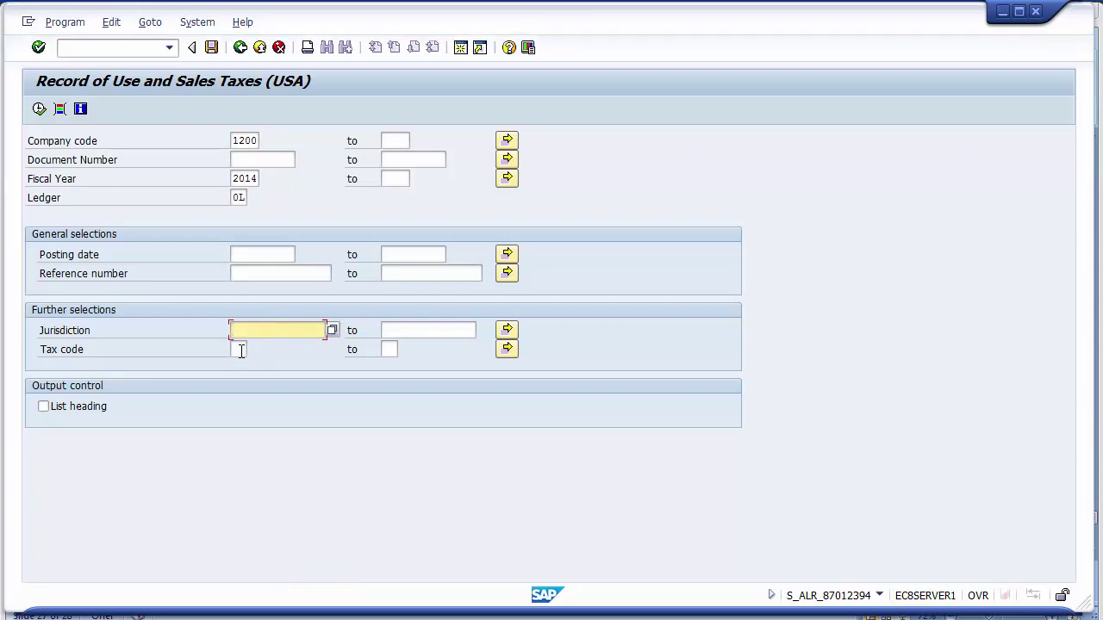
{"action": "left_click", "coordinate": [242, 350]}
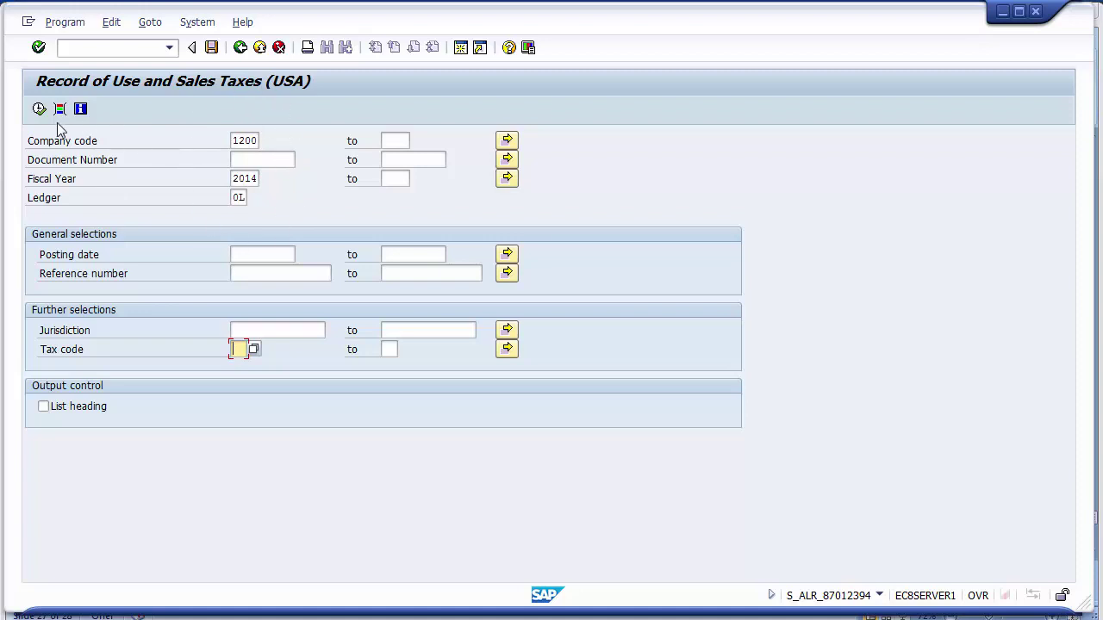
{"action": "left_click", "coordinate": [38, 110]}
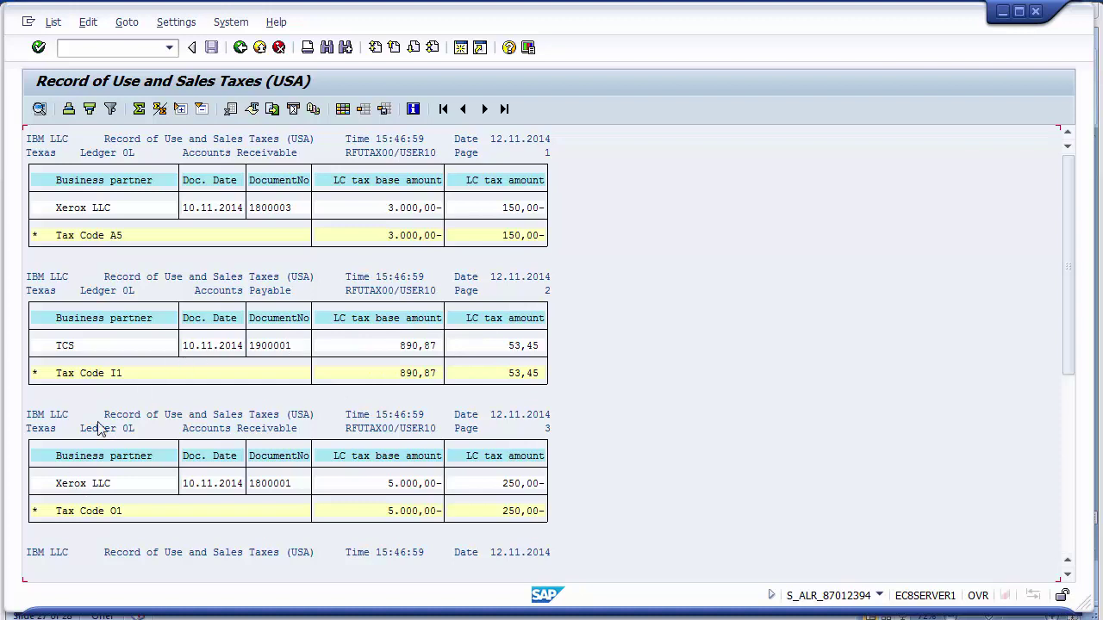
Check the final TXUSAAUST totals (7.009,13- base, 338,55- tax), then return to the PowerPoint slide
{"action": "left_click", "coordinate": [1071, 543]}
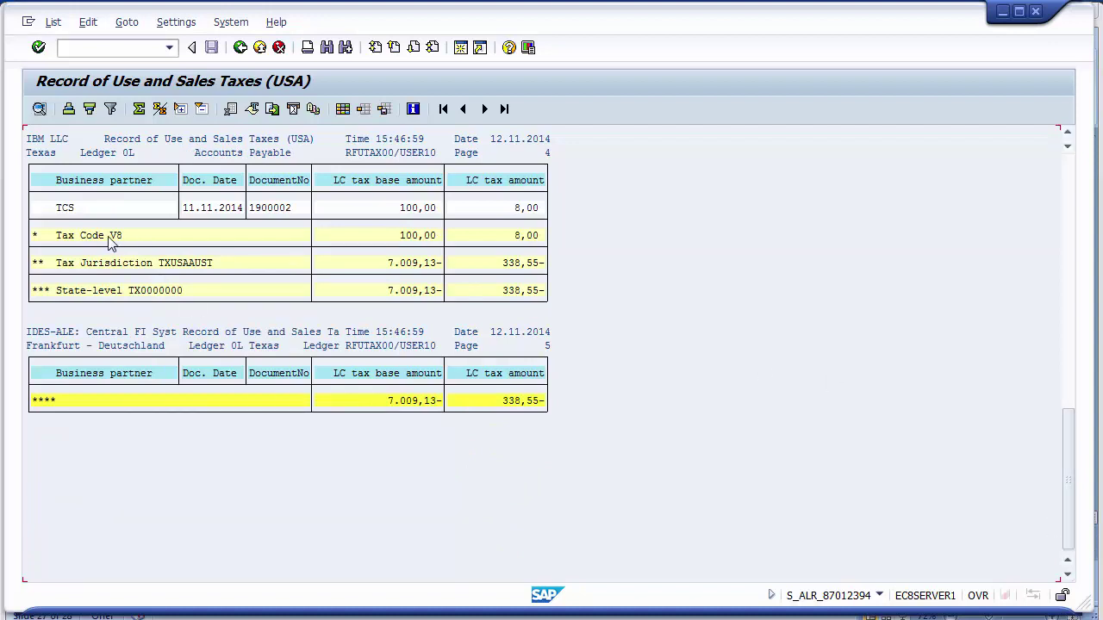
{"action": "left_click", "coordinate": [162, 267]}
{"action": "left_click", "coordinate": [390, 271]}
{"action": "left_click", "coordinate": [493, 270]}
{"action": "key", "text": "alt+Tab"}
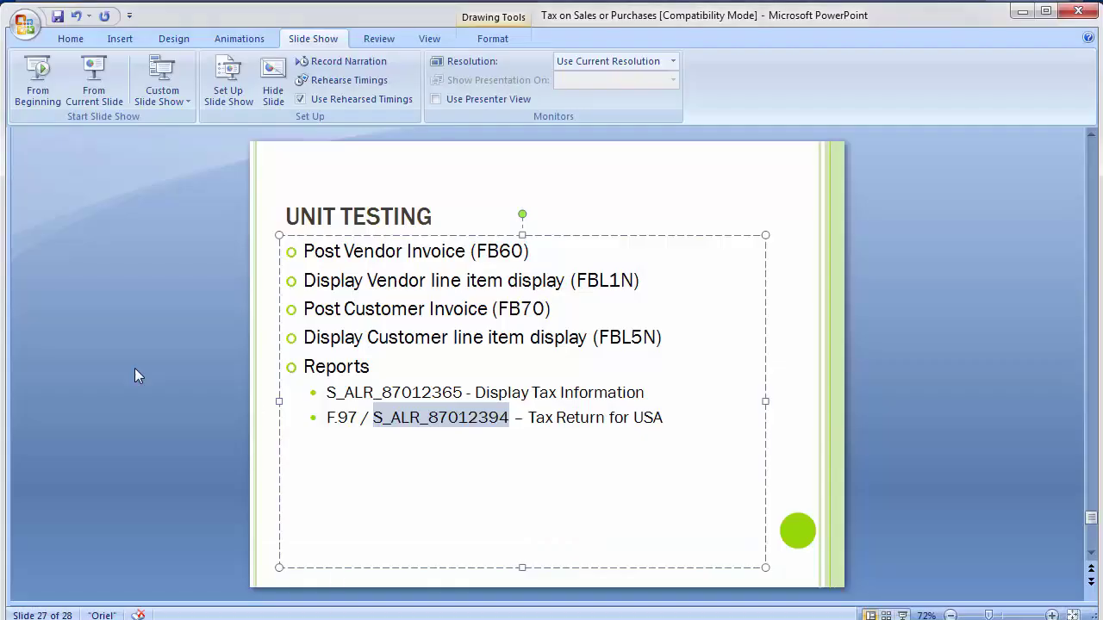
{"action": "left_click", "coordinate": [128, 374]}
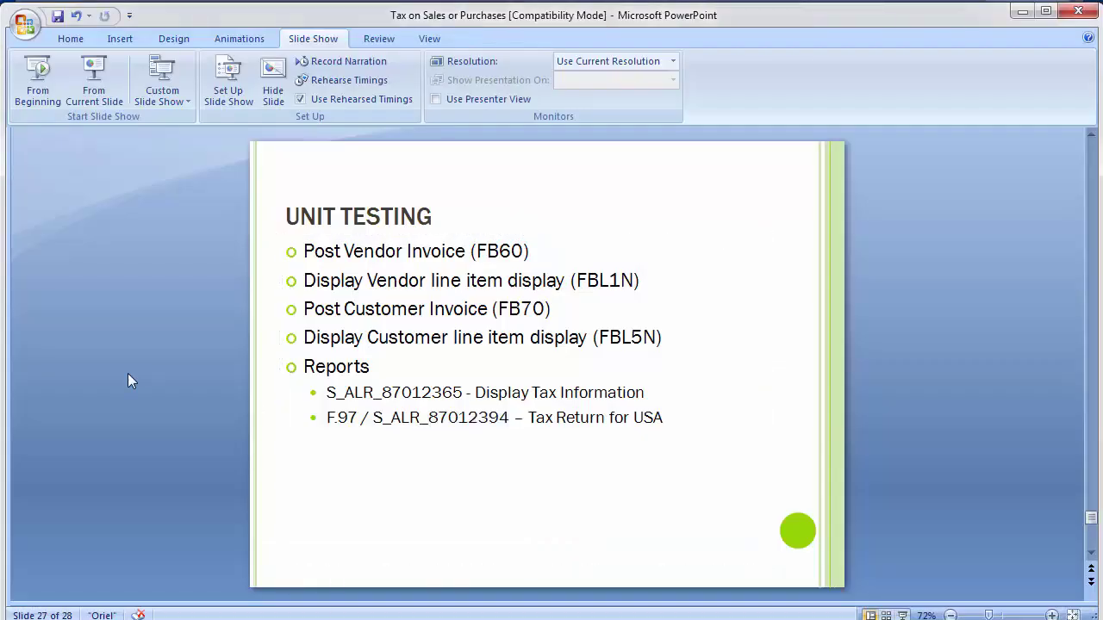